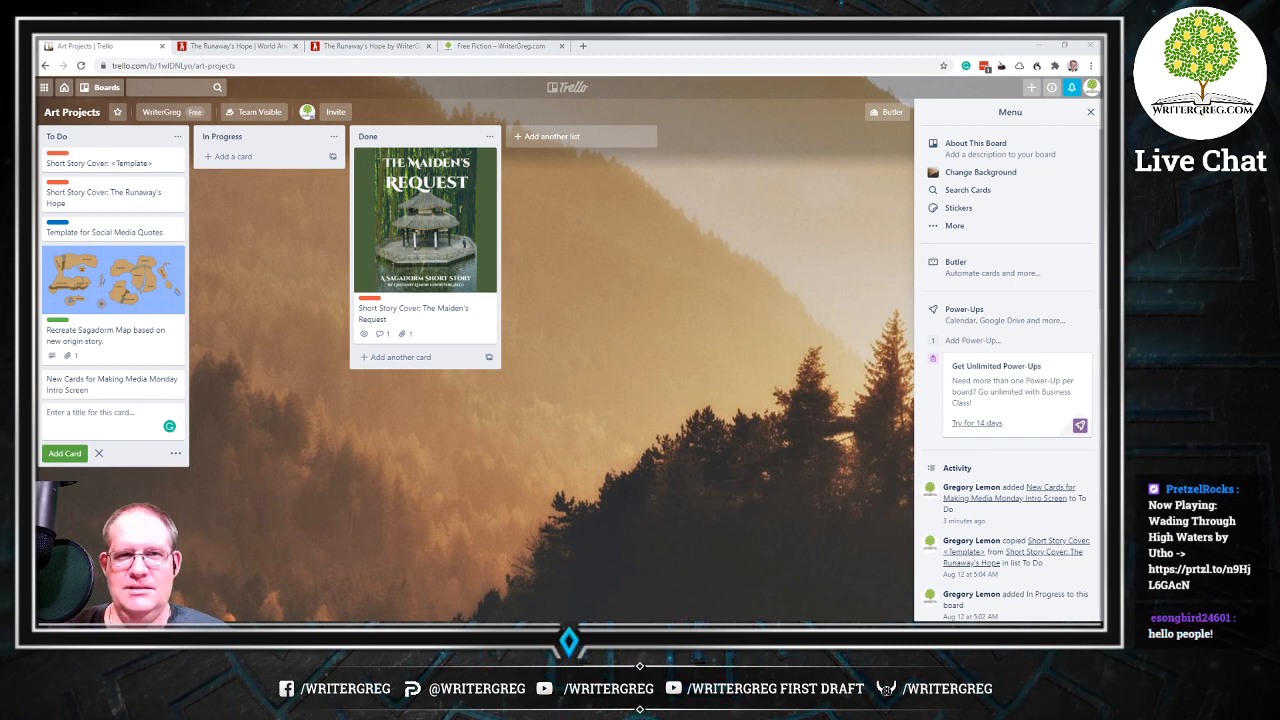
Open the Twitch channel in a new tab and go to the Creator Dashboard's Manage Rewards & Challenges page for channel points
click(583, 45)
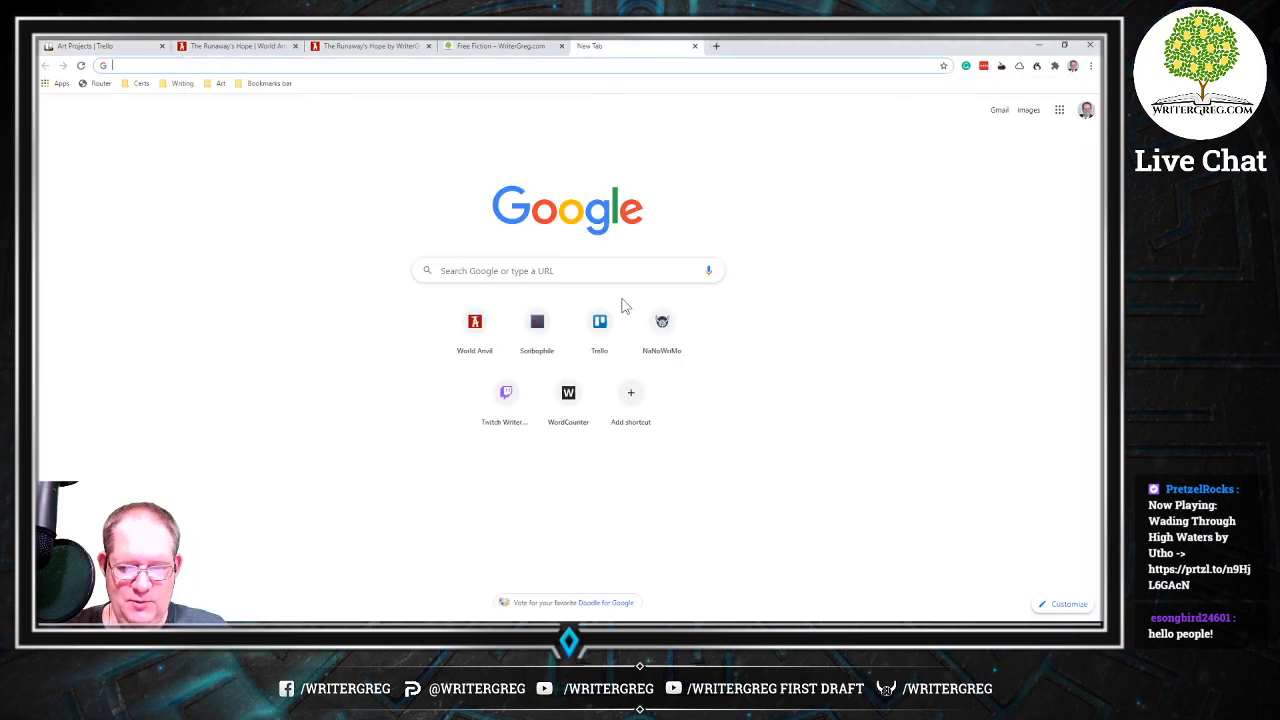
click(505, 393)
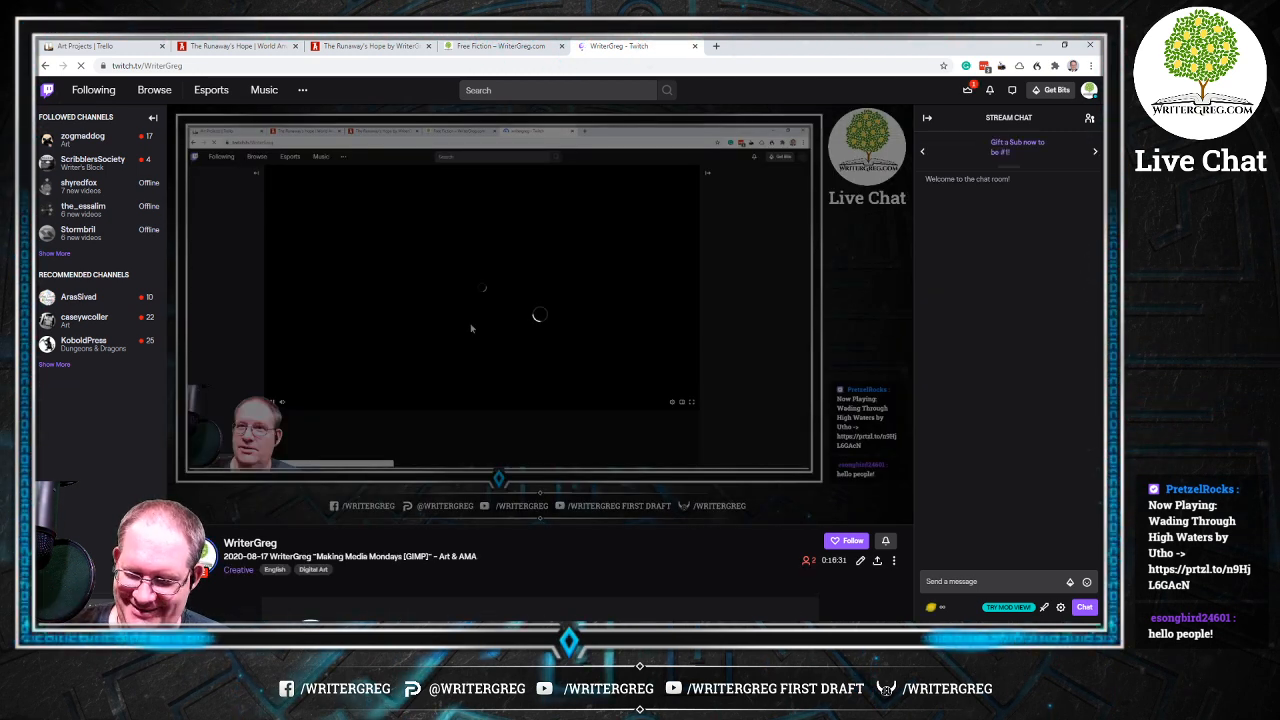
click(1090, 92)
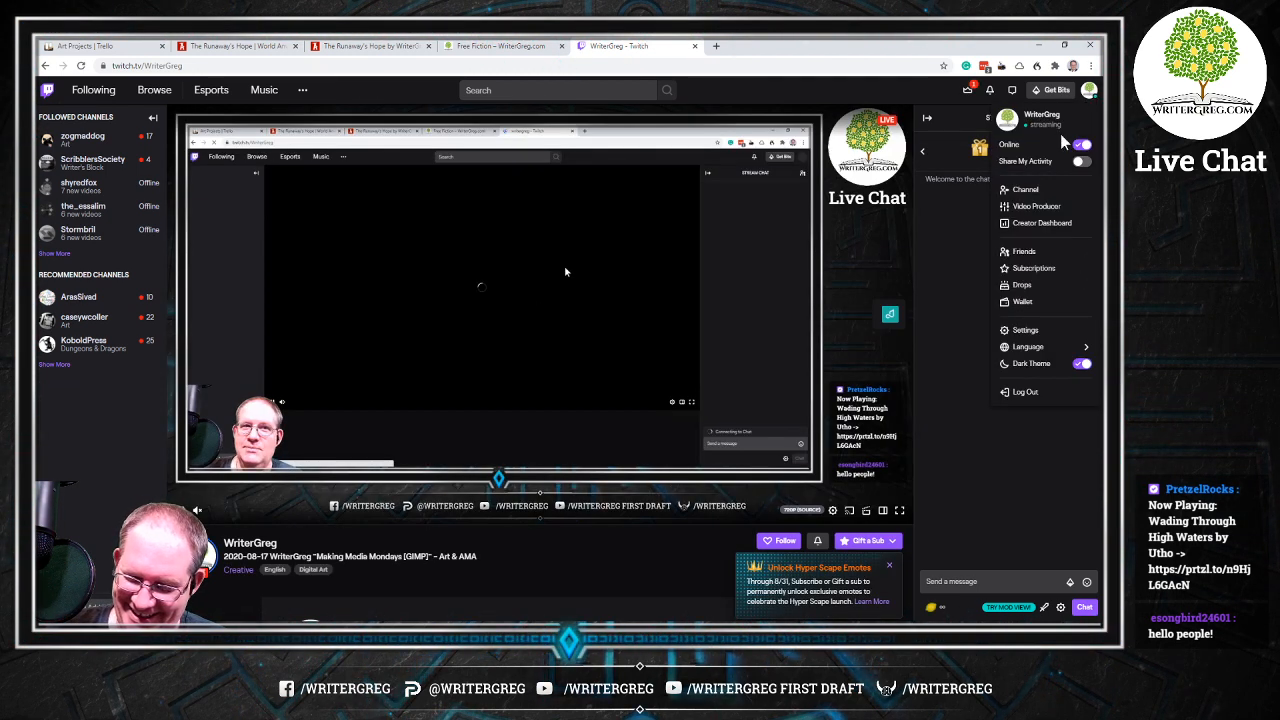
click(1024, 224)
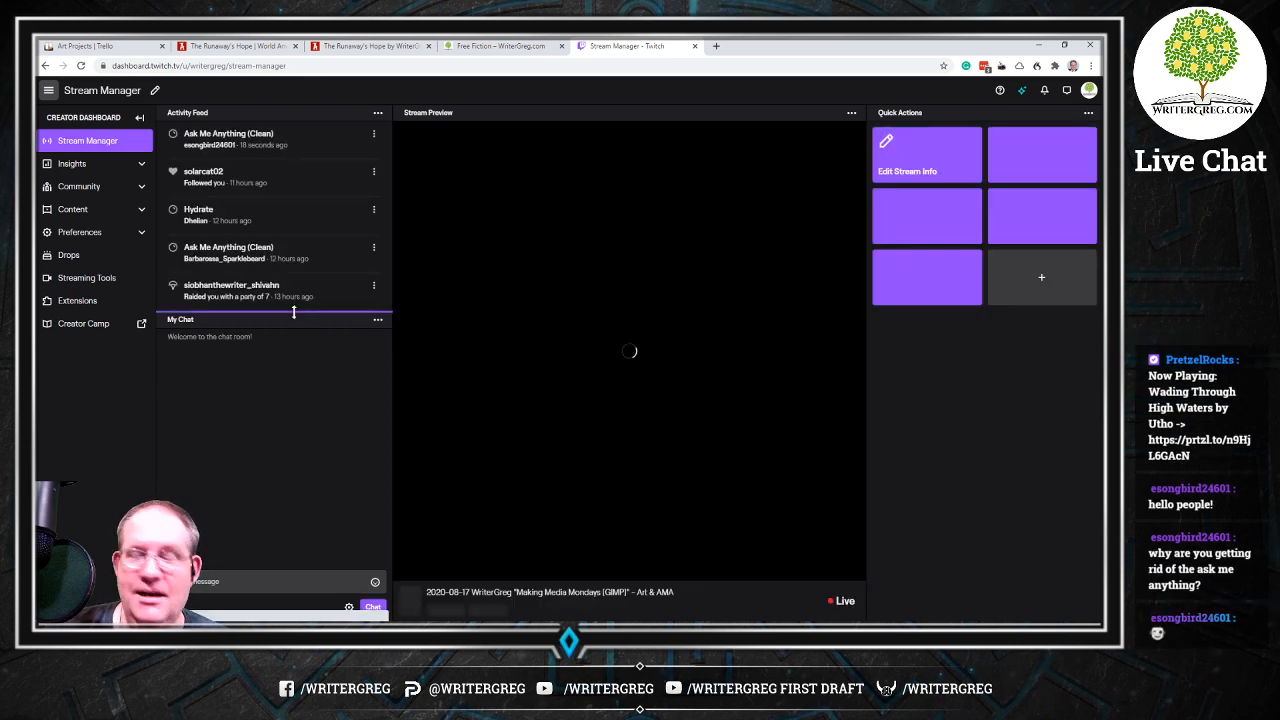
click(90, 188)
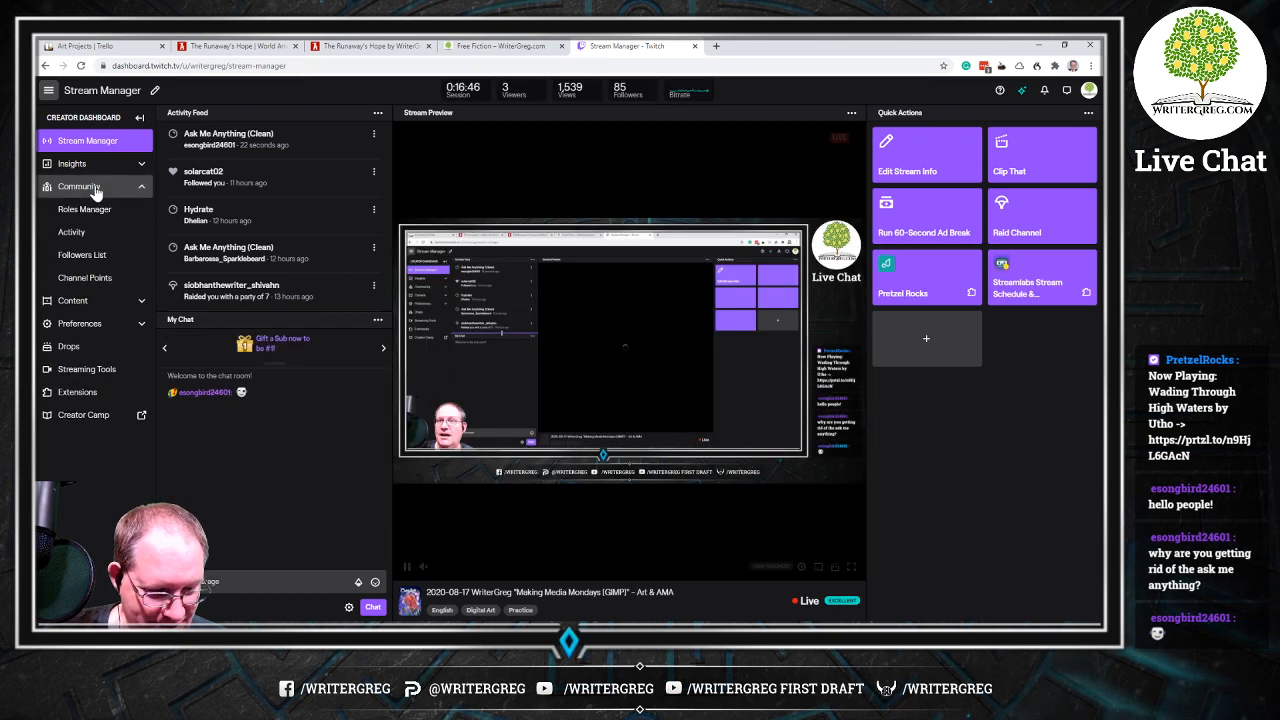
click(82, 278)
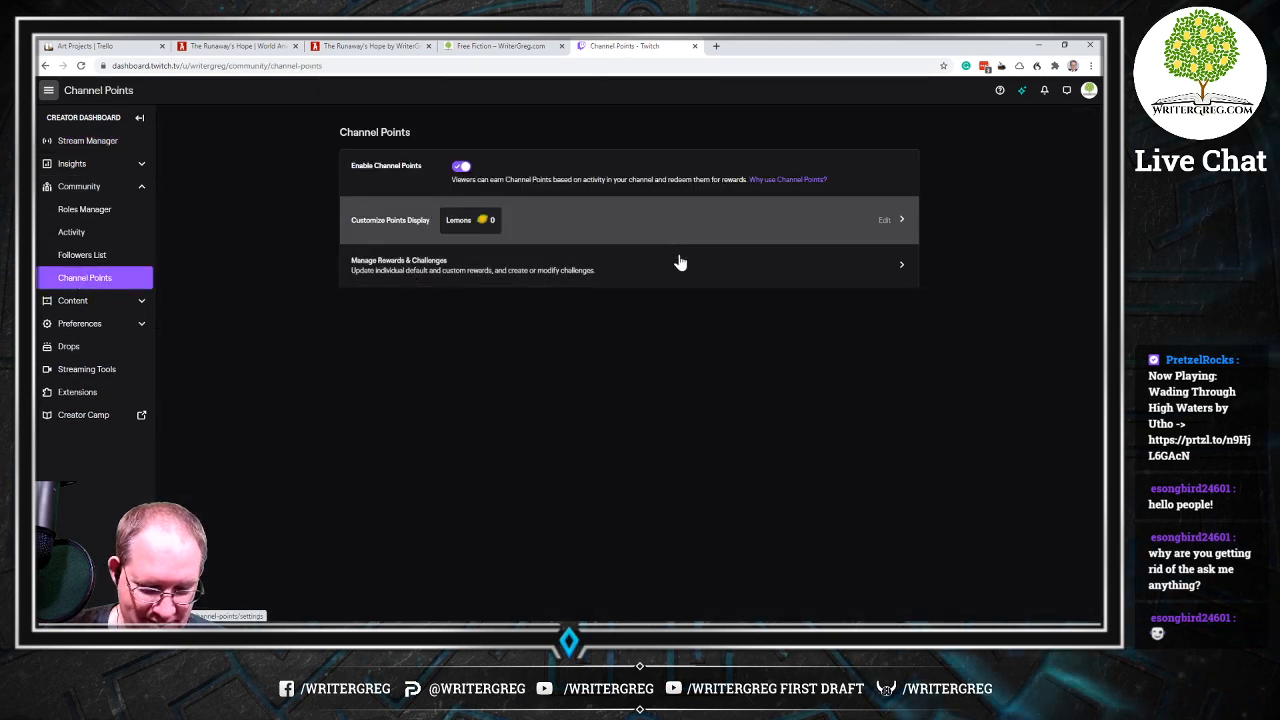
click(680, 265)
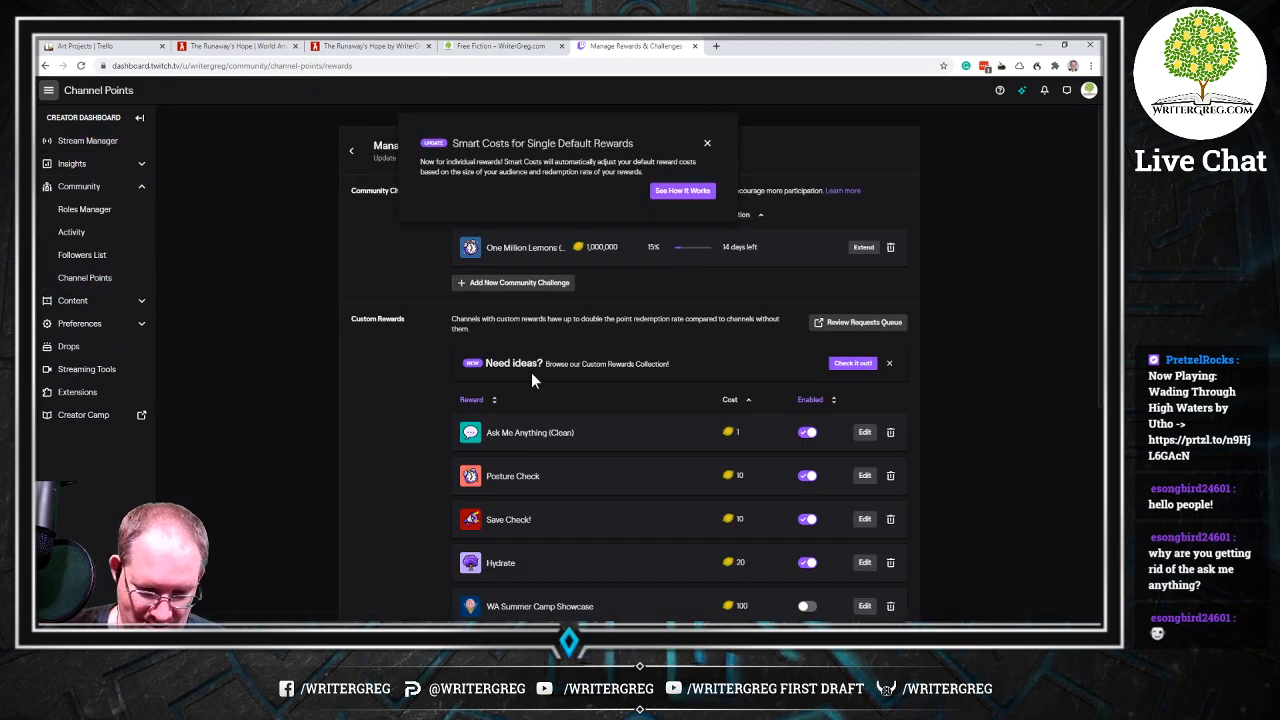
Delete the "Ask Me Anything (Clean)" custom reward, marking its pending requests as complete
scroll(554, 350, down, 2)
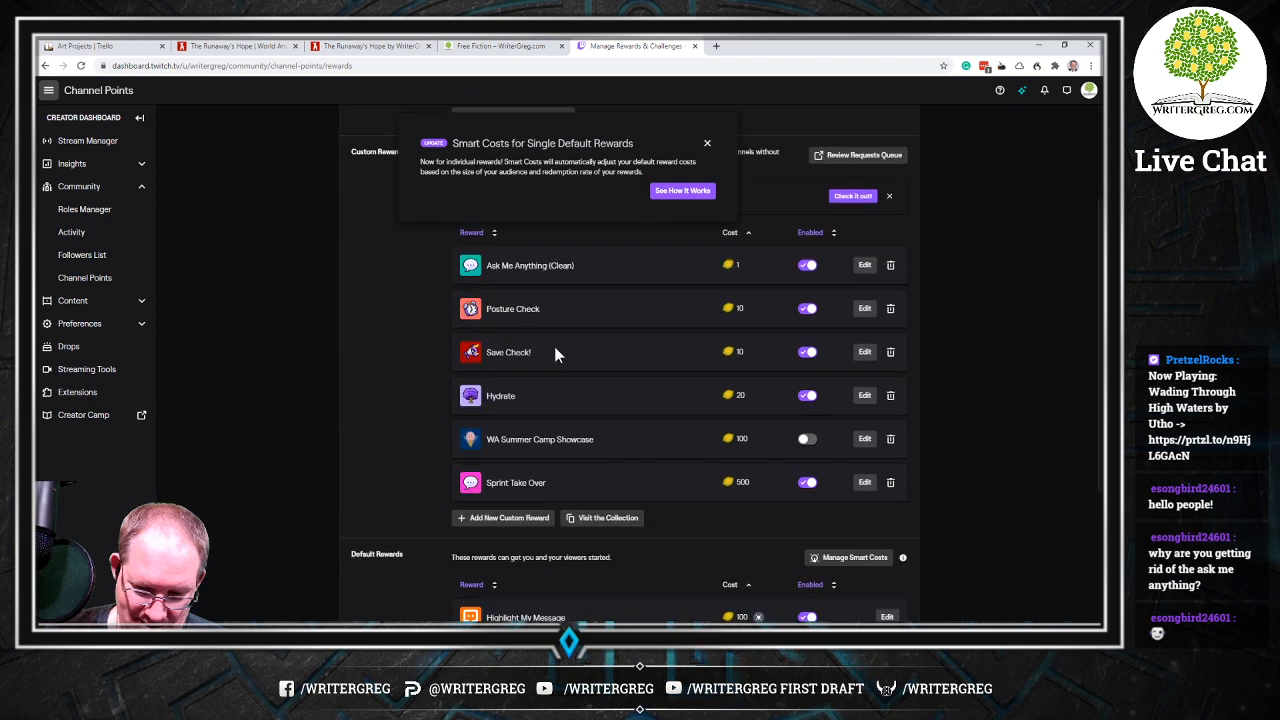
click(890, 267)
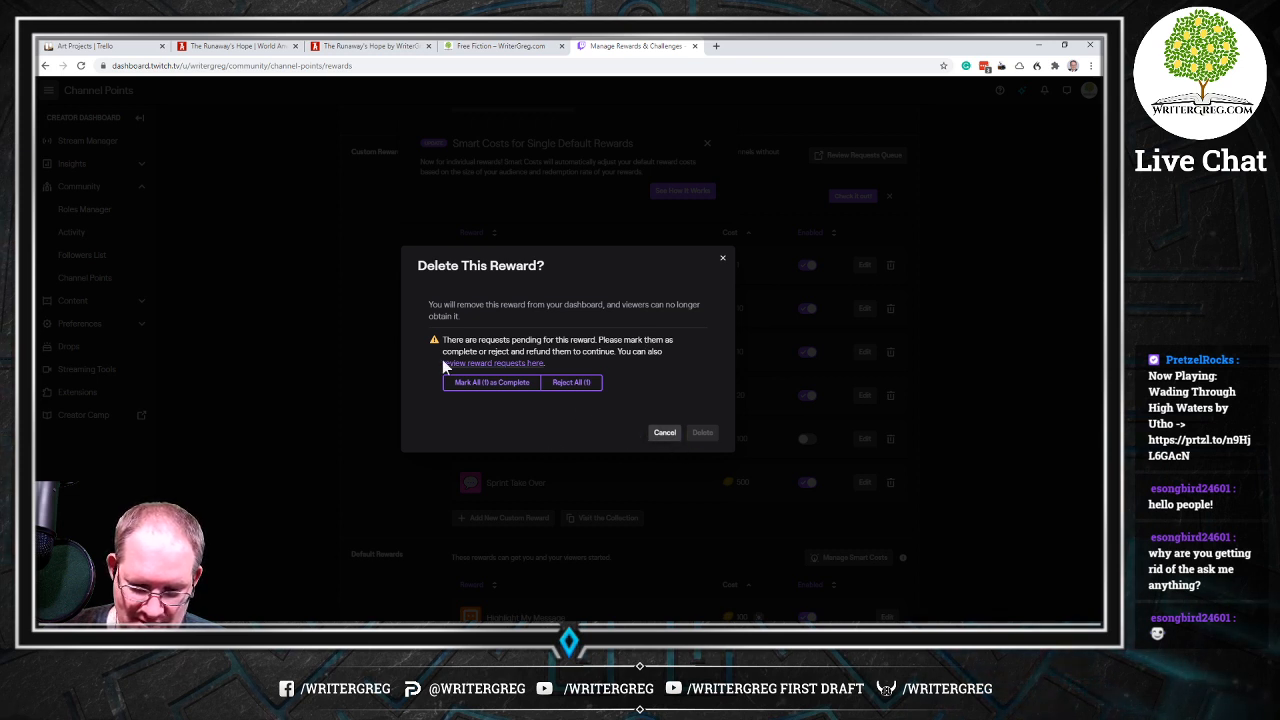
click(476, 388)
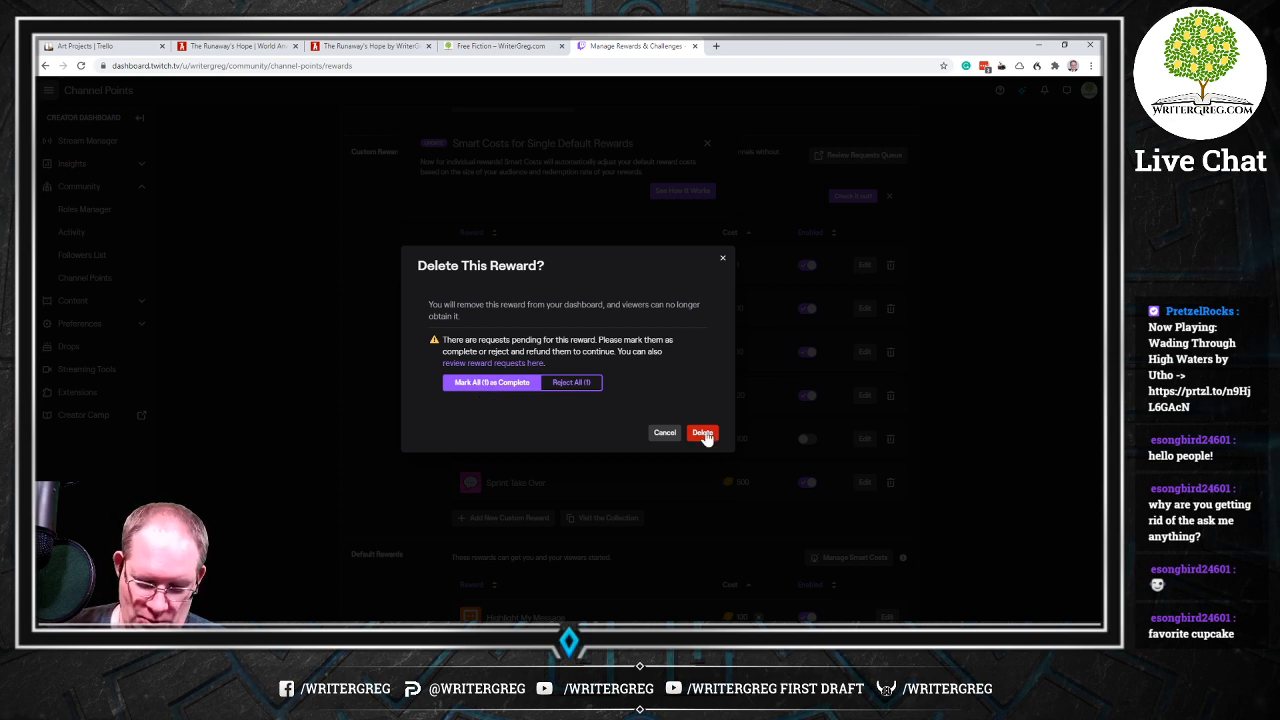
click(701, 432)
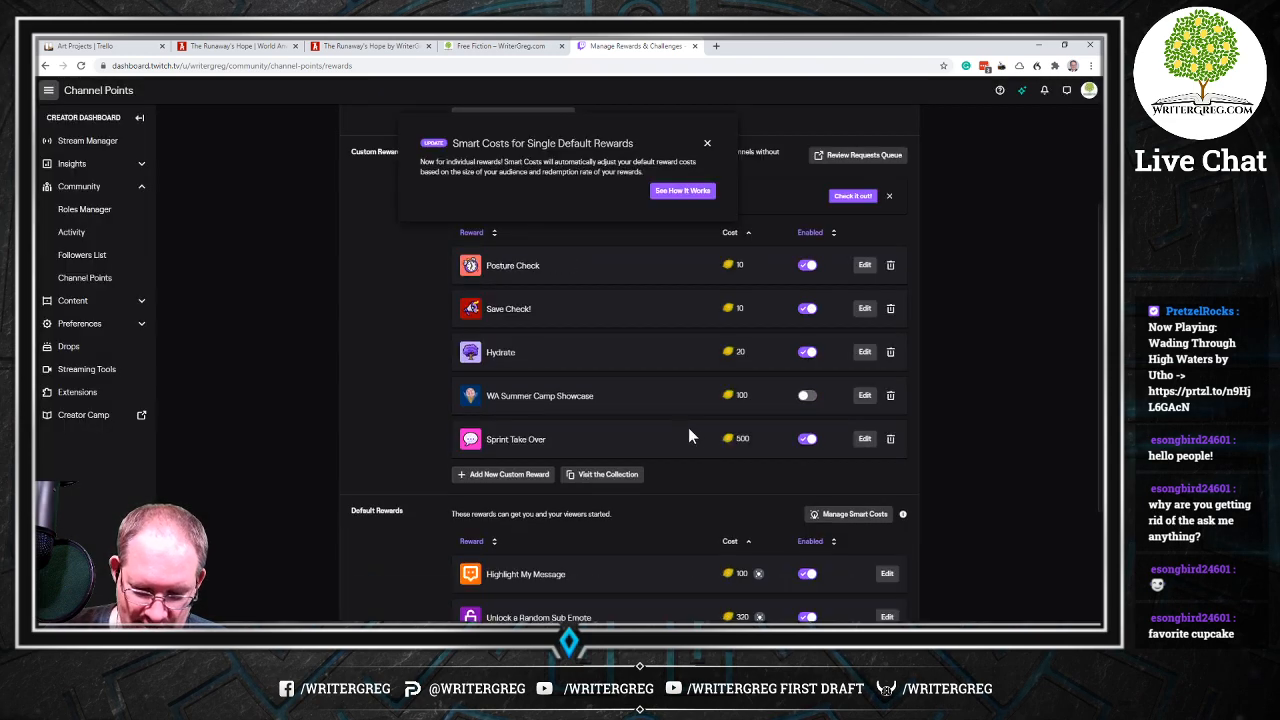
Set the cost of the default reward "Highlight My Message" to 10 points and save it
scroll(680, 420, down, 2)
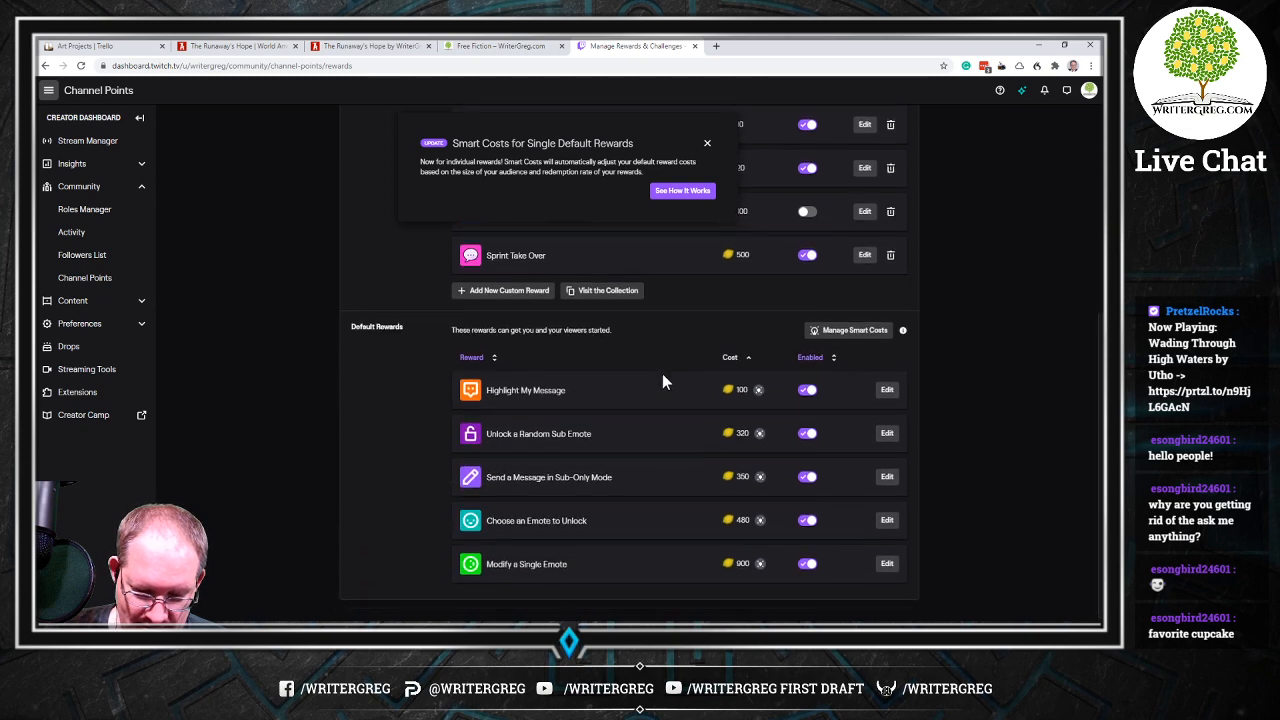
click(885, 395)
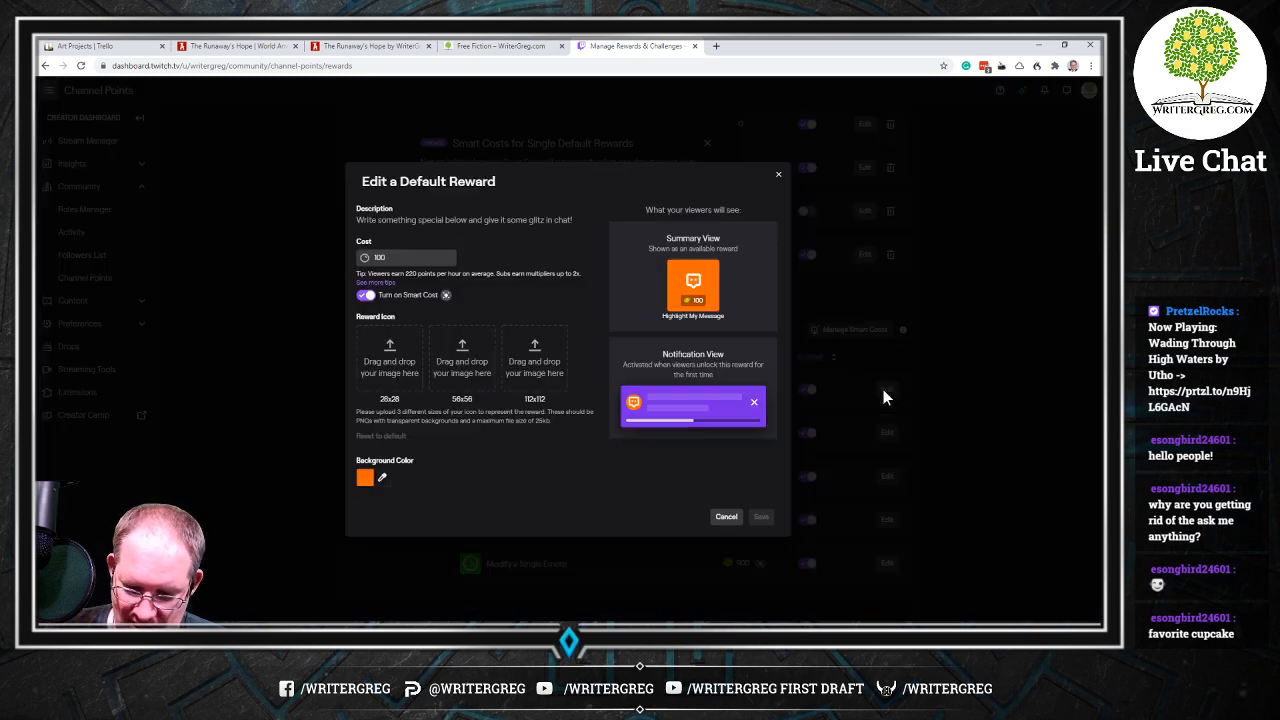
click(400, 257)
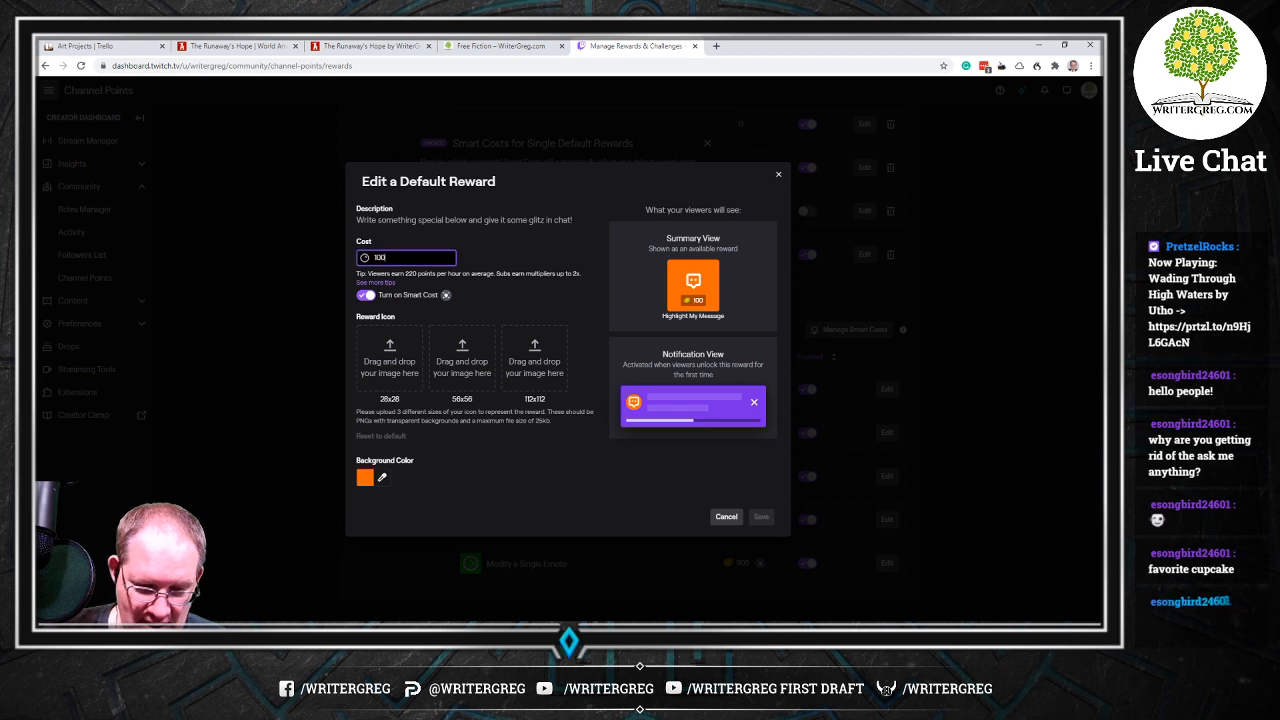
key(BackSpace)
key(BackSpace)
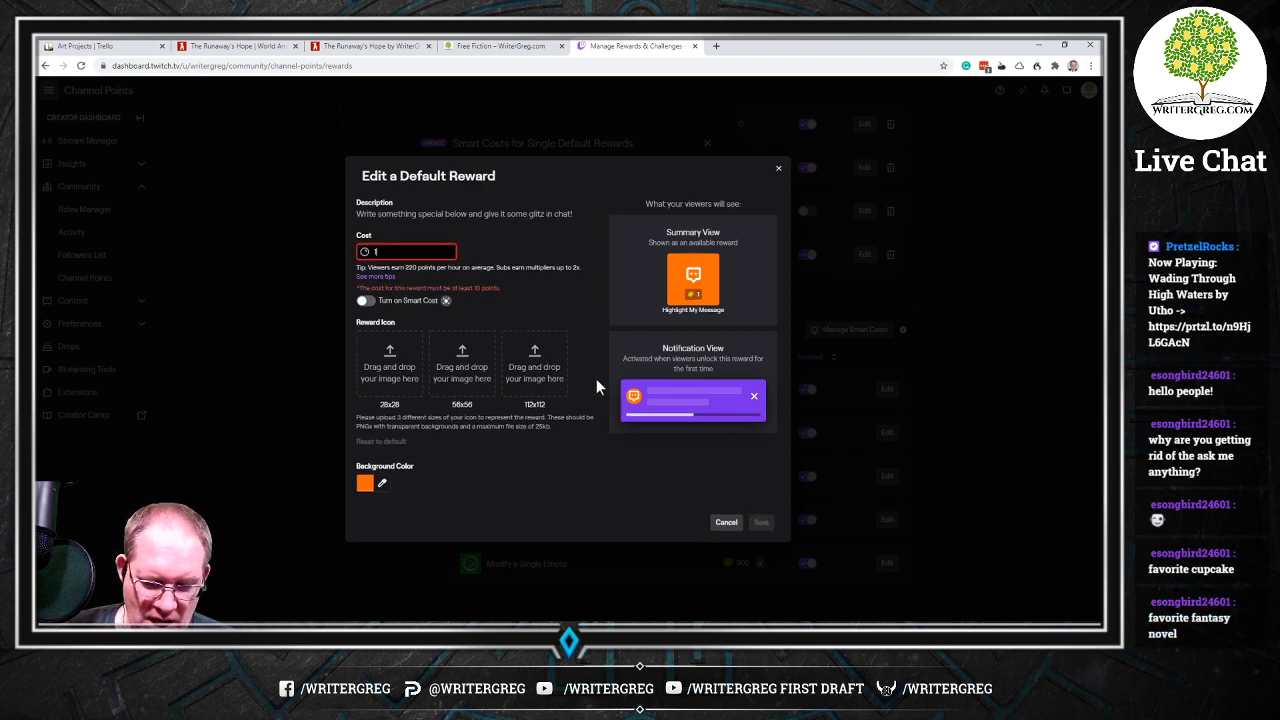
text(0)
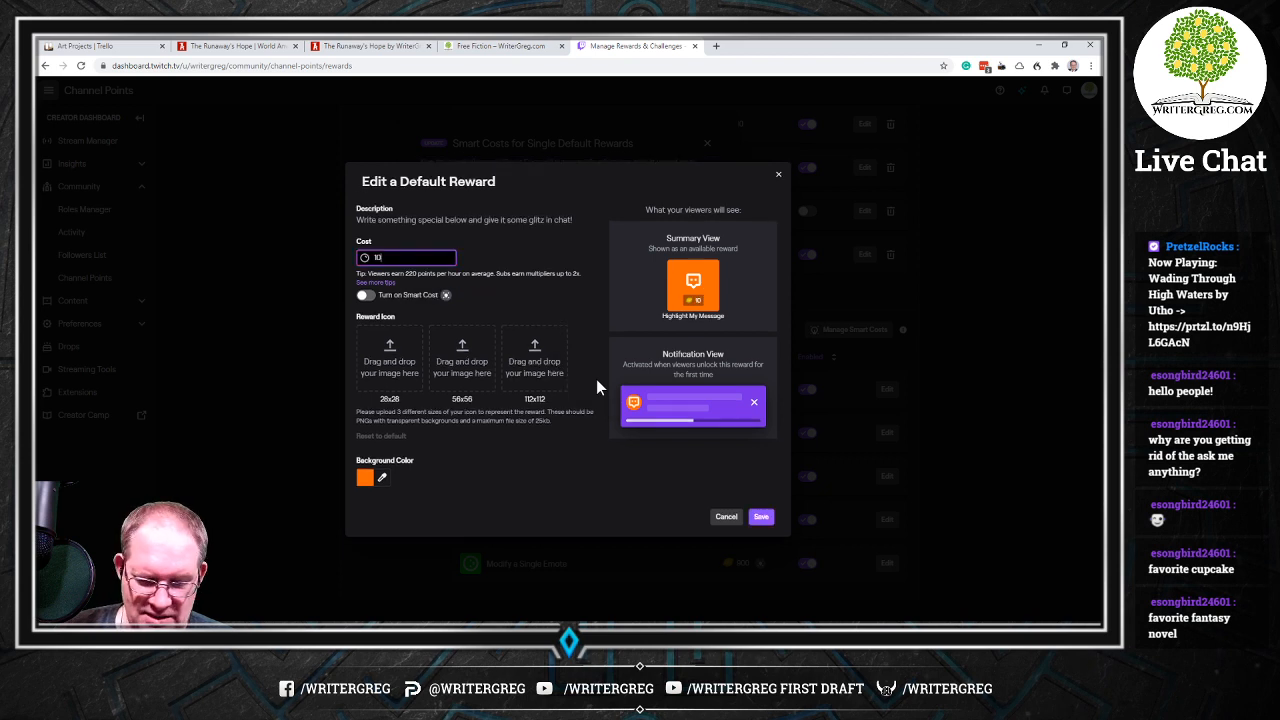
click(761, 517)
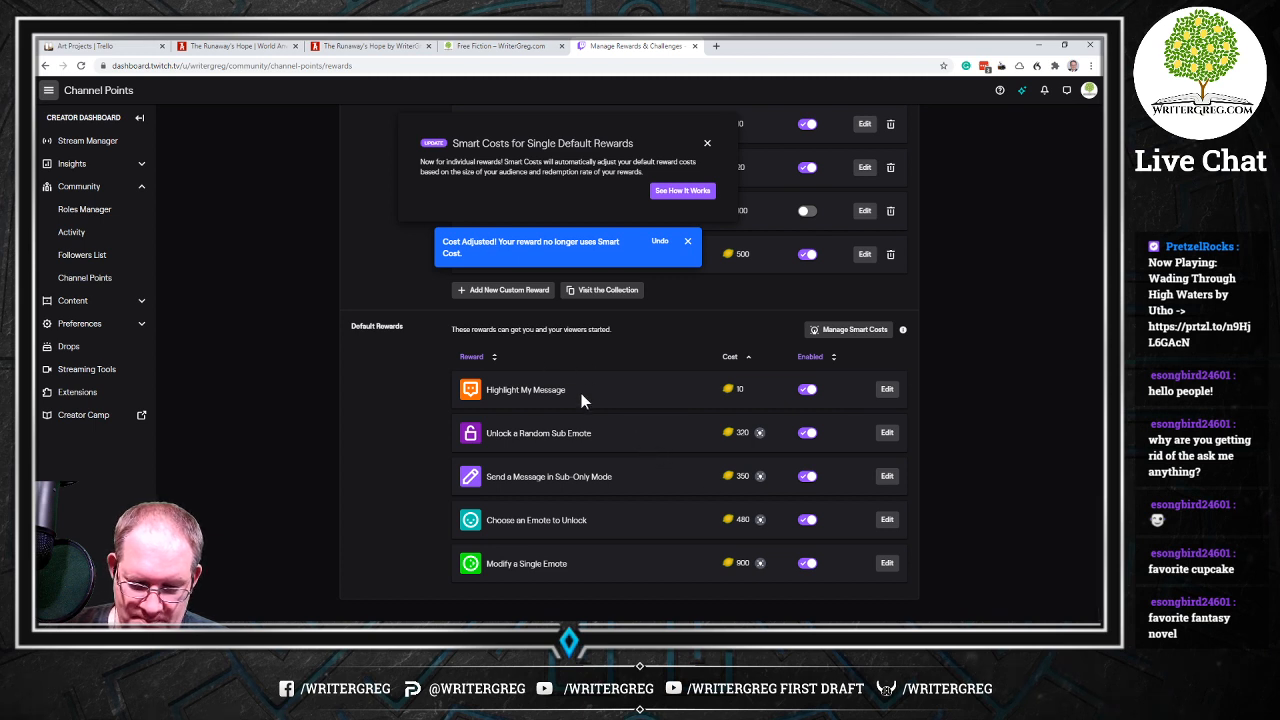
click(887, 390)
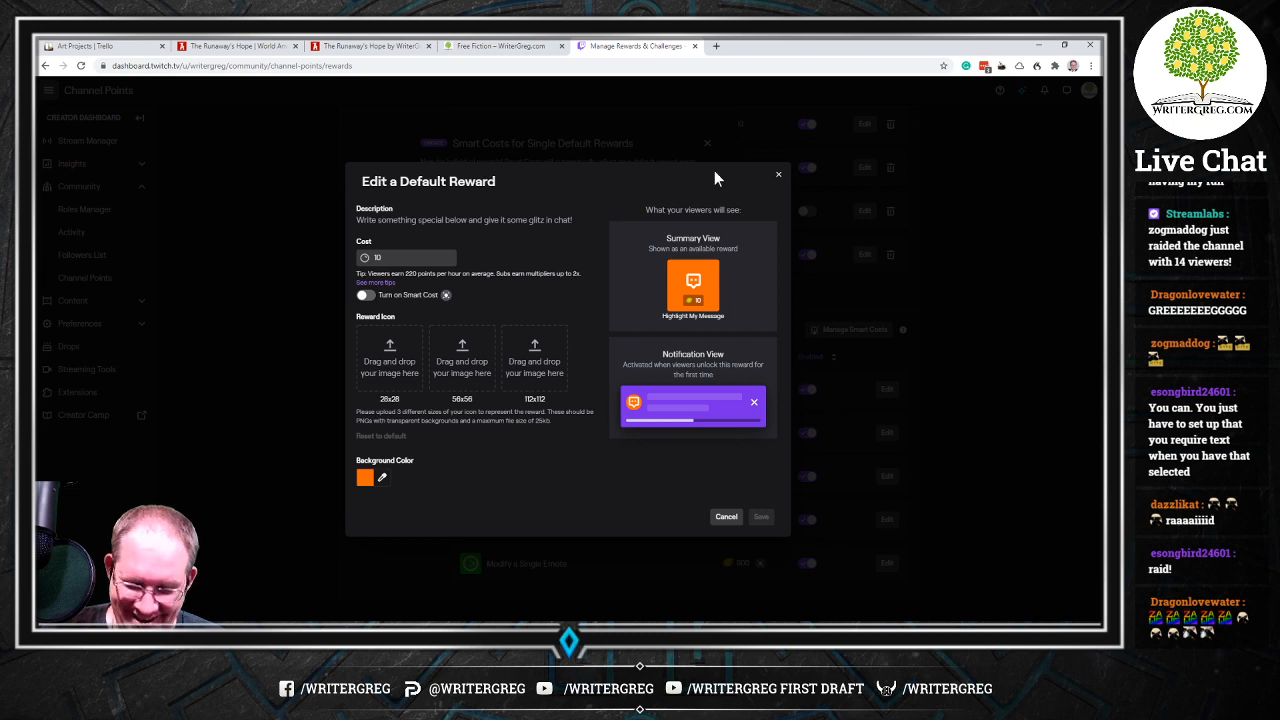
click(779, 177)
scroll(590, 396, up, 3)
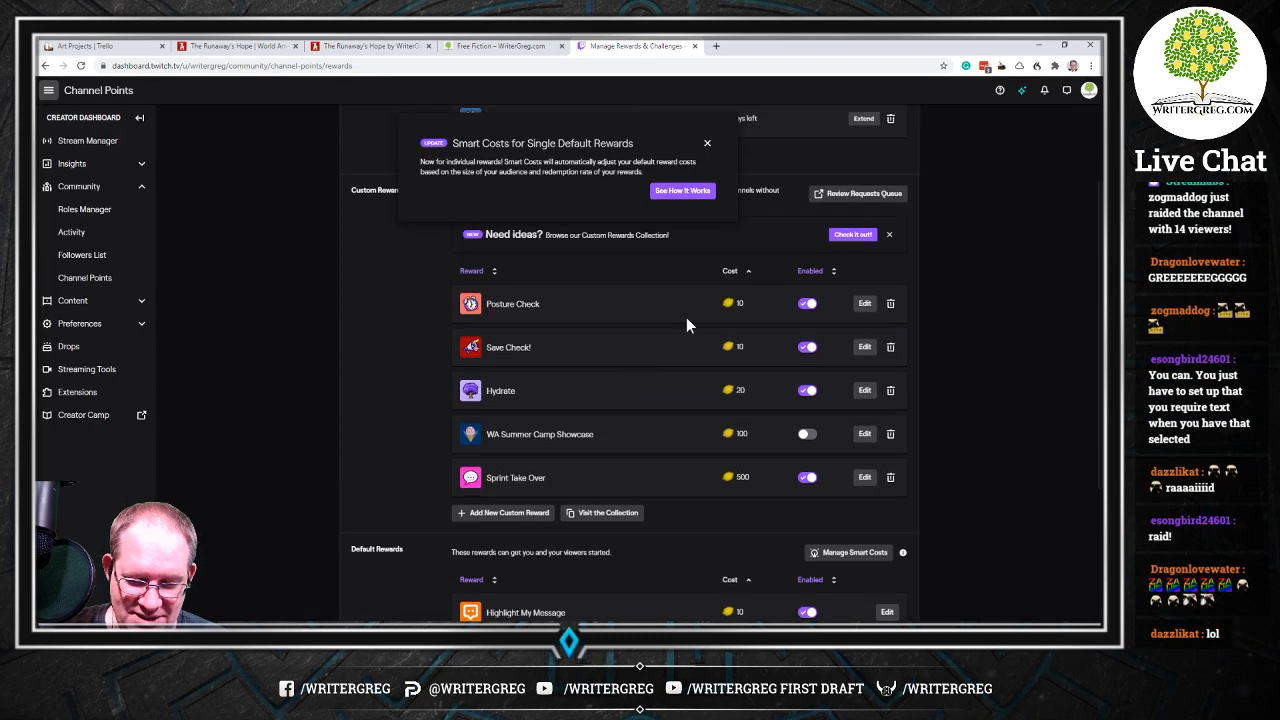
Dismiss the Smart Costs announcement and look over the default rewards
click(707, 147)
scroll(580, 308, down, 1)
scroll(565, 292, down, 3)
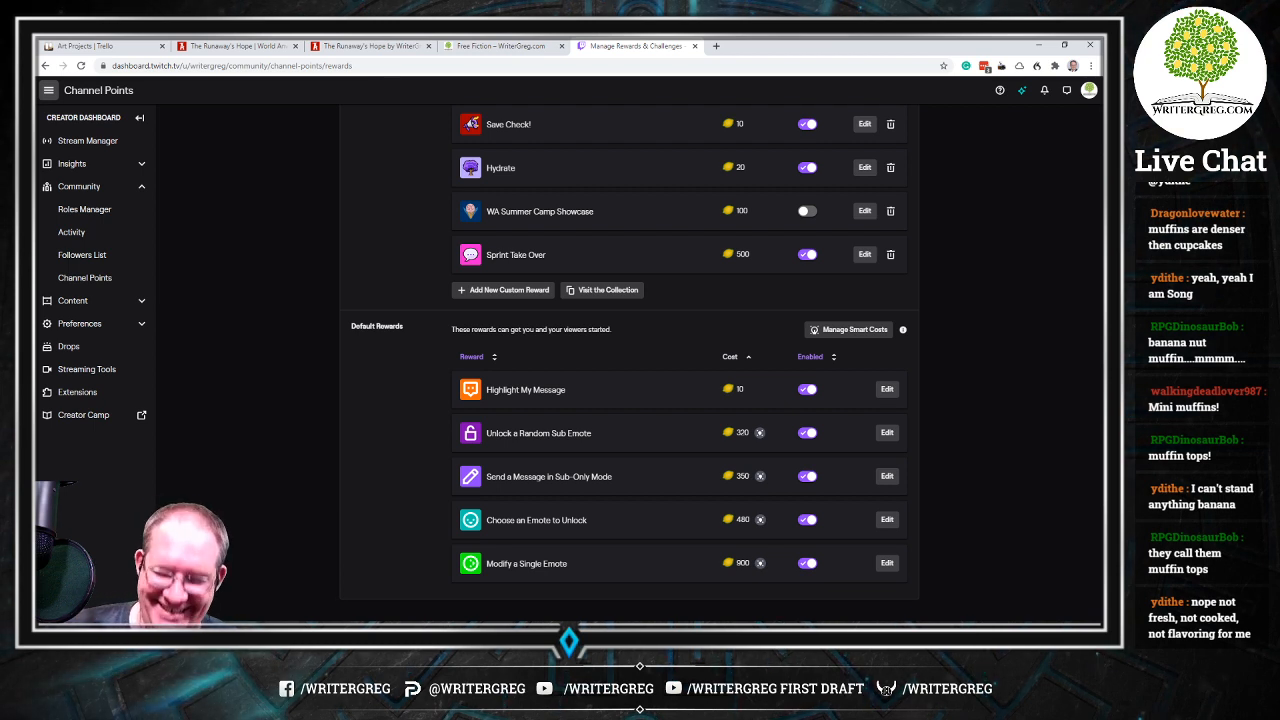
Close the Twitch rewards tab and switch to the Free Fiction page of WriterGreg.com
click(696, 46)
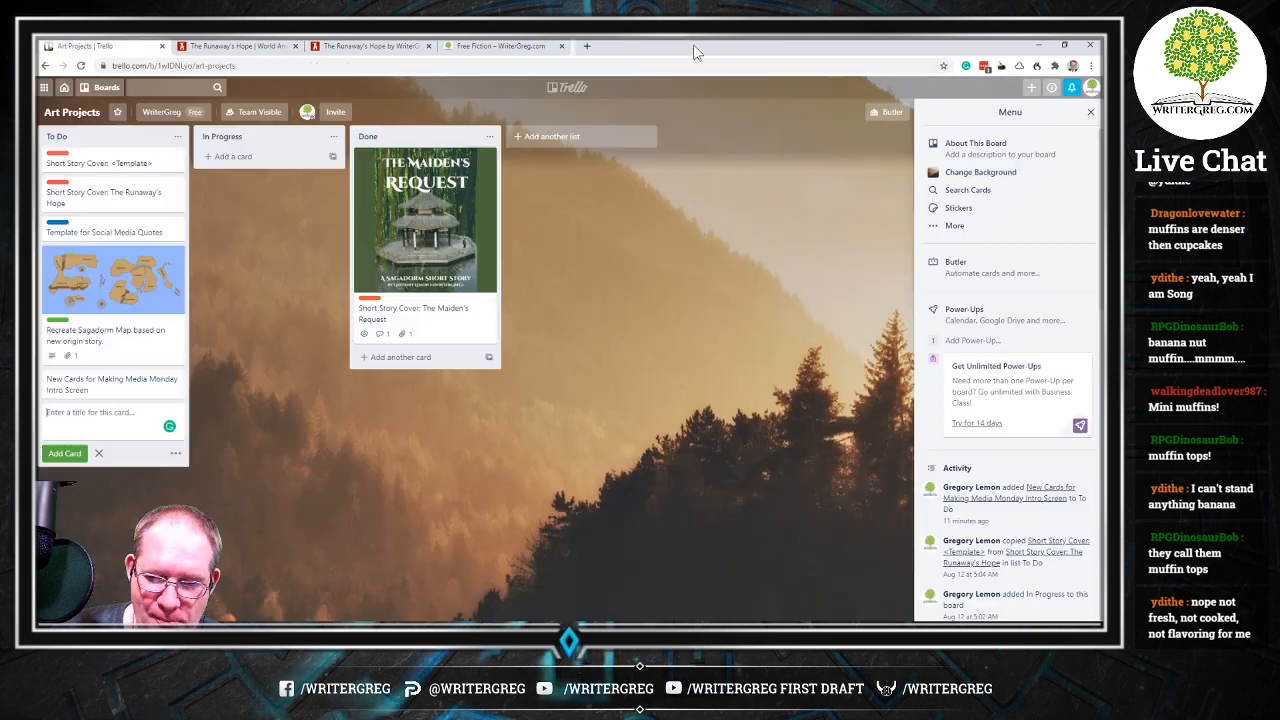
click(520, 48)
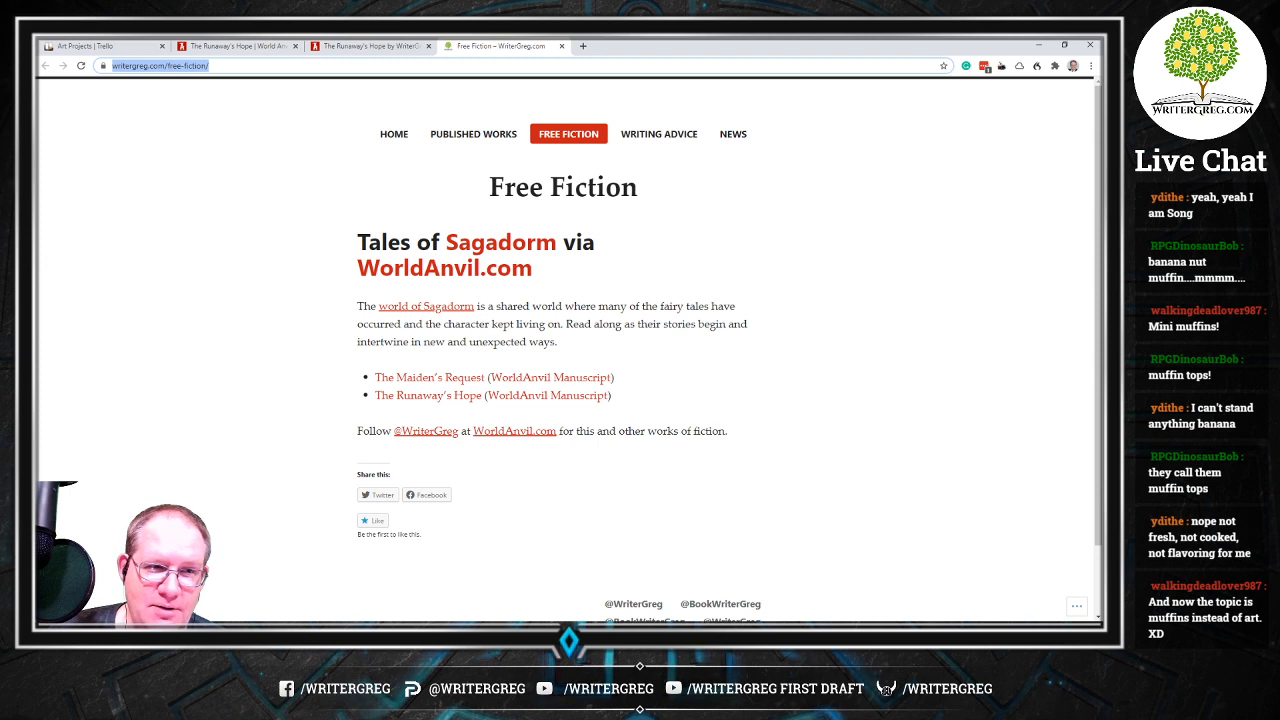
key(alt+Tab)
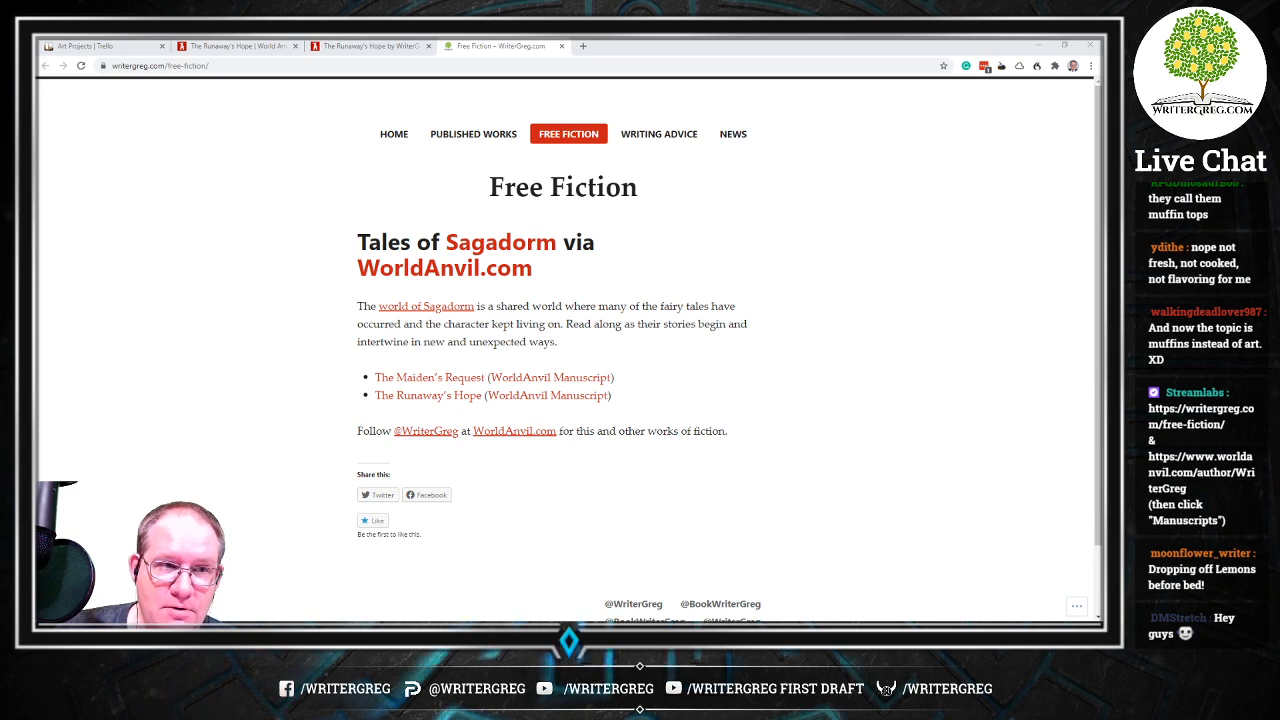
Open worldanvil.com/author/WriterGreg in a new tab and view the author's manuscripts
key(ctrl+t)
text(worldanvil.com/author/WriterGreg)
key(Return)
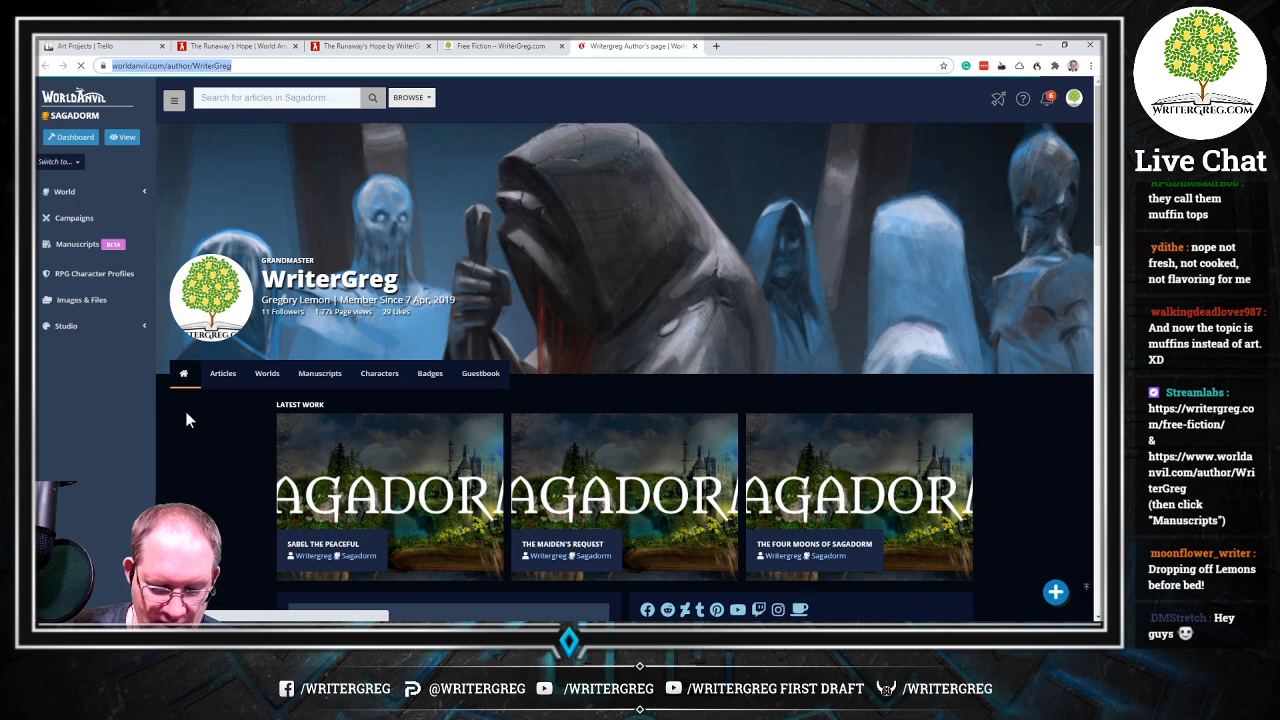
click(311, 383)
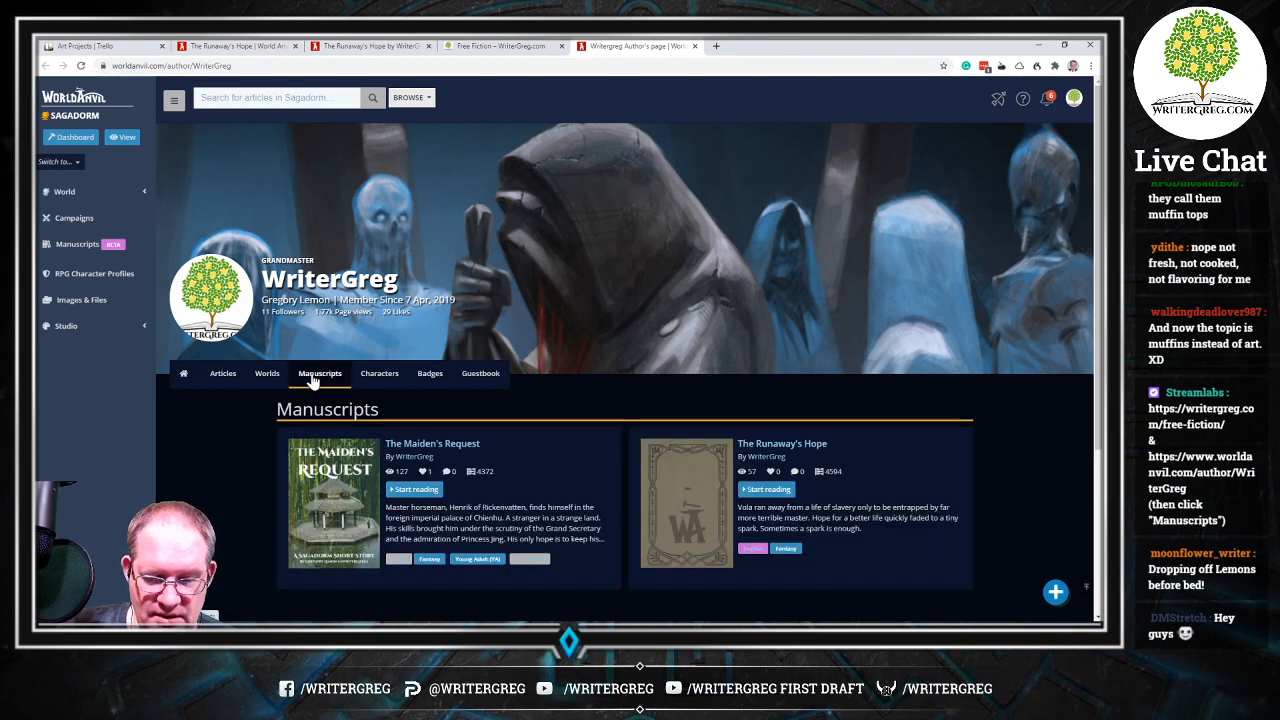
scroll(267, 375, down, 3)
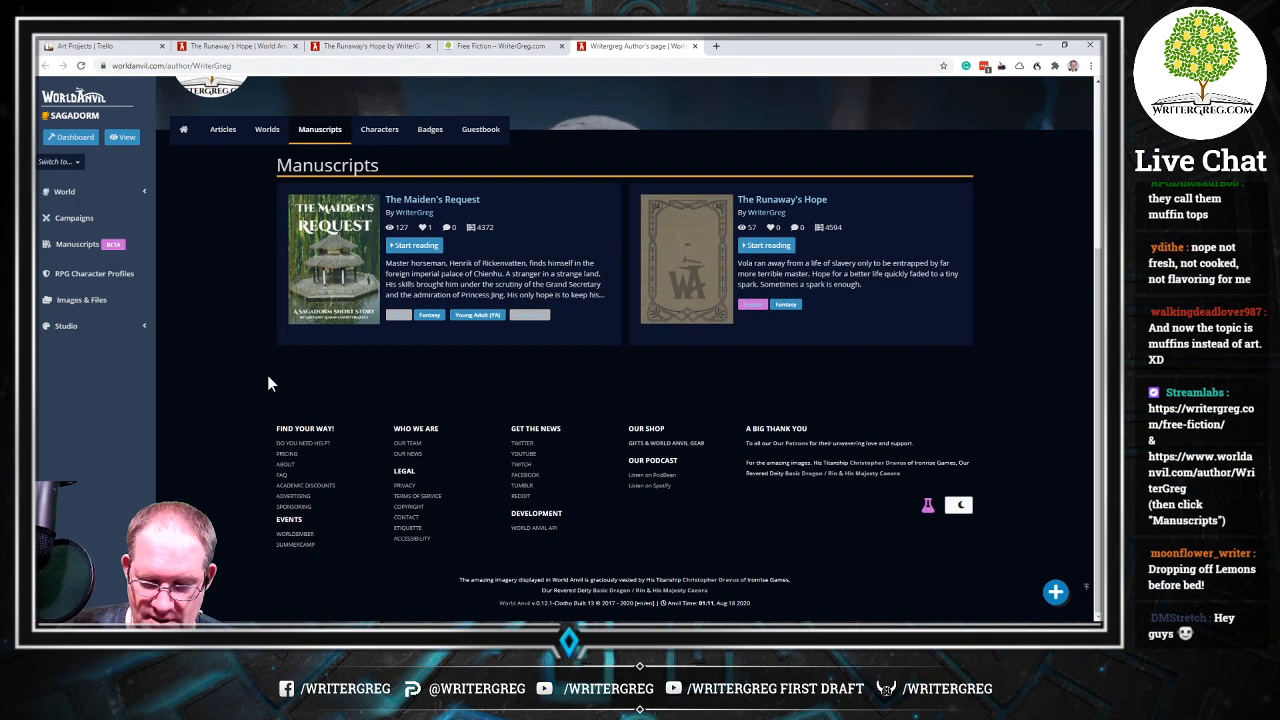
Close the World Anvil author page and the Free Fiction page
scroll(262, 365, up, 2)
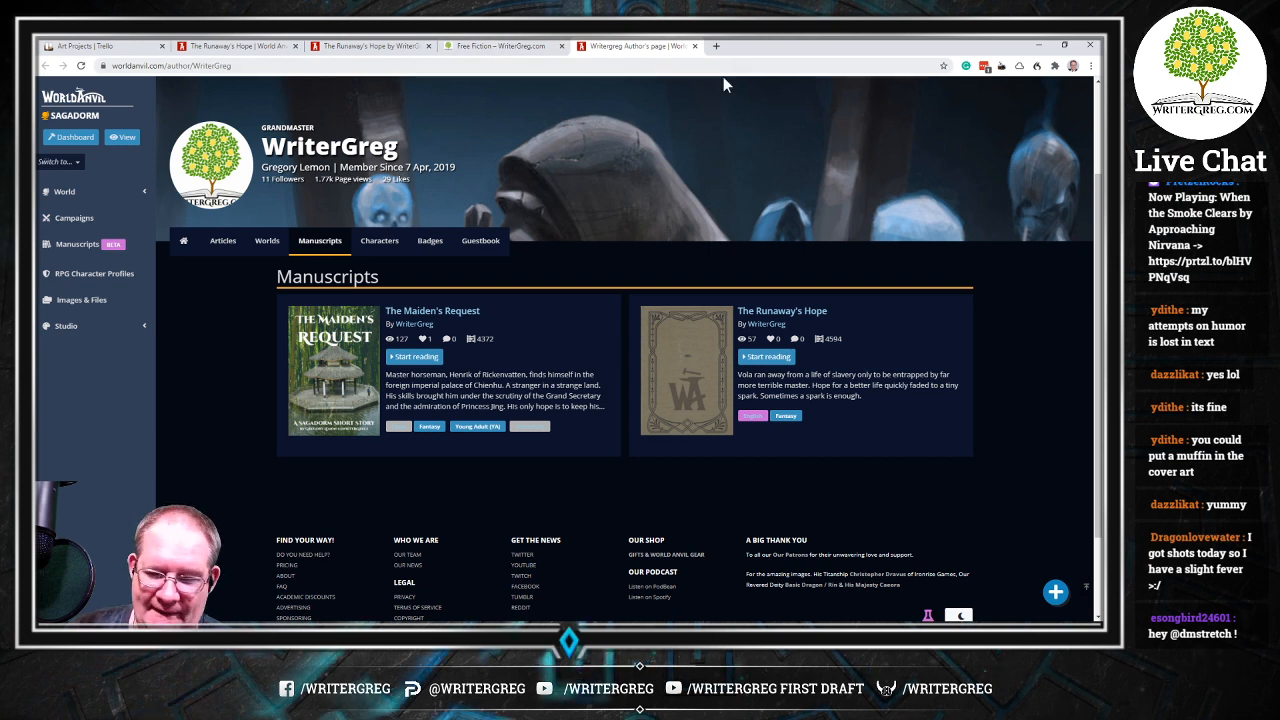
click(694, 46)
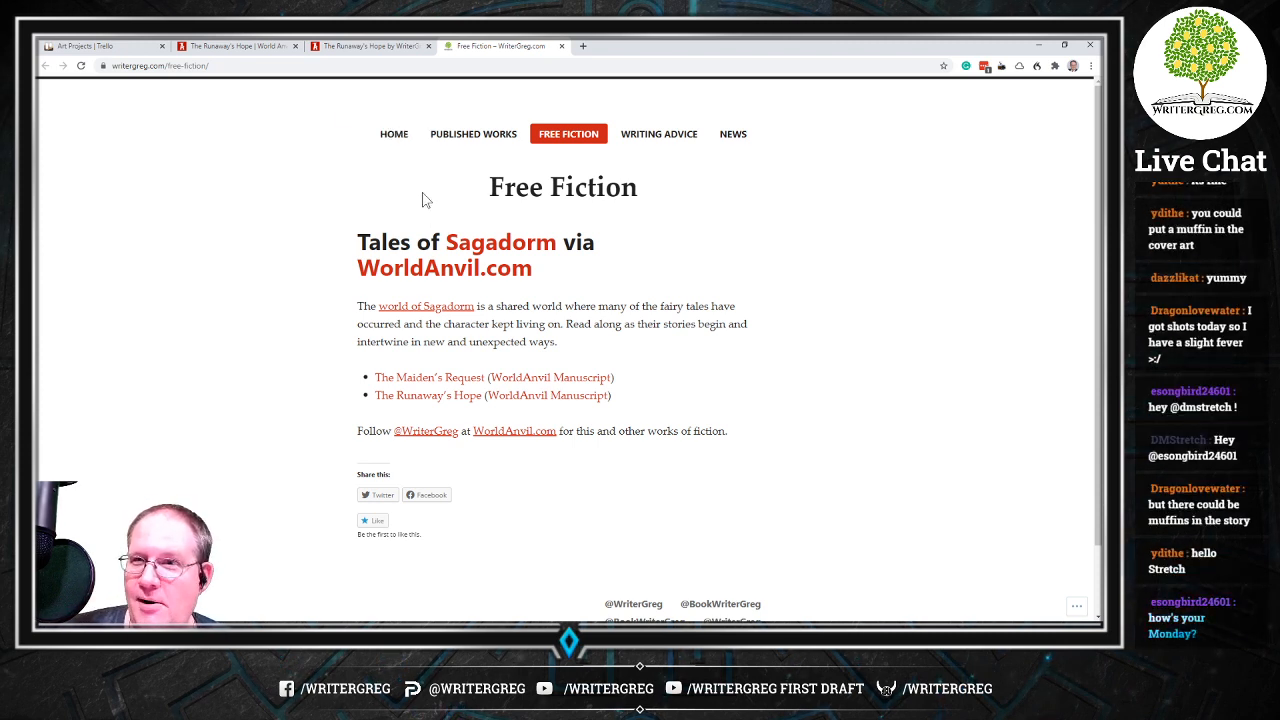
click(561, 46)
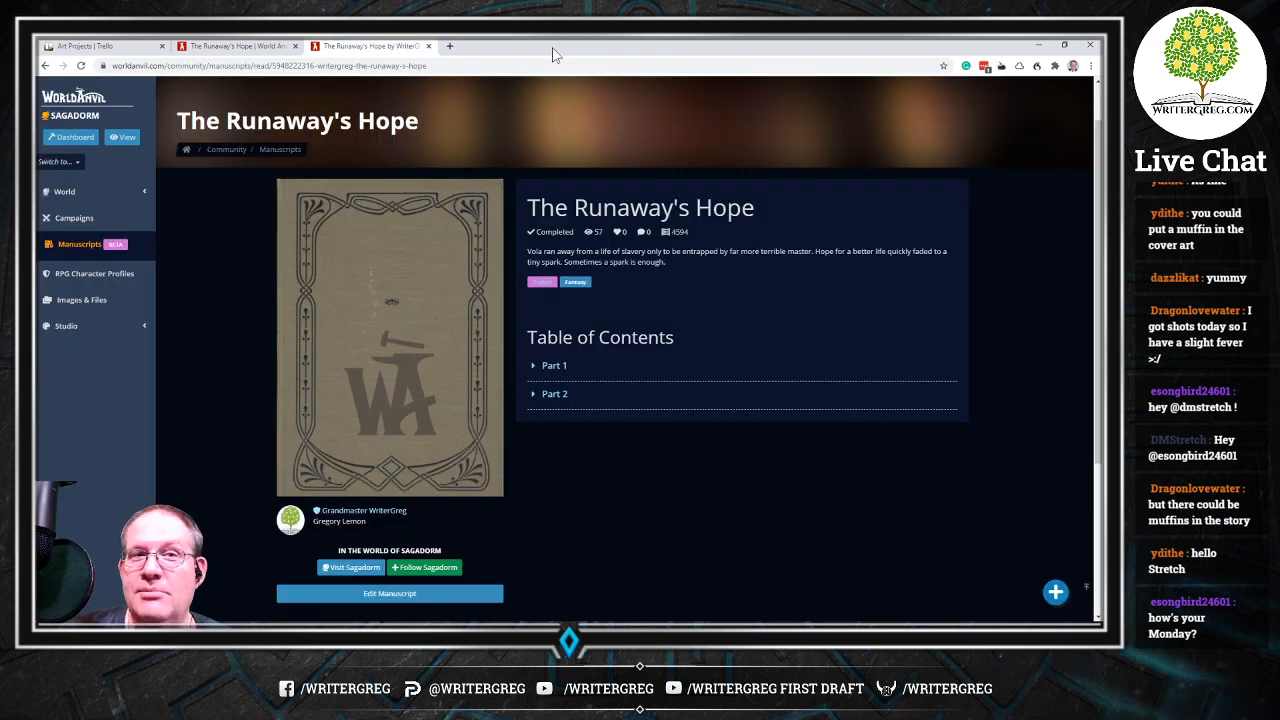
Open writergreg.com in a new tab and look through the Published Works page
click(450, 47)
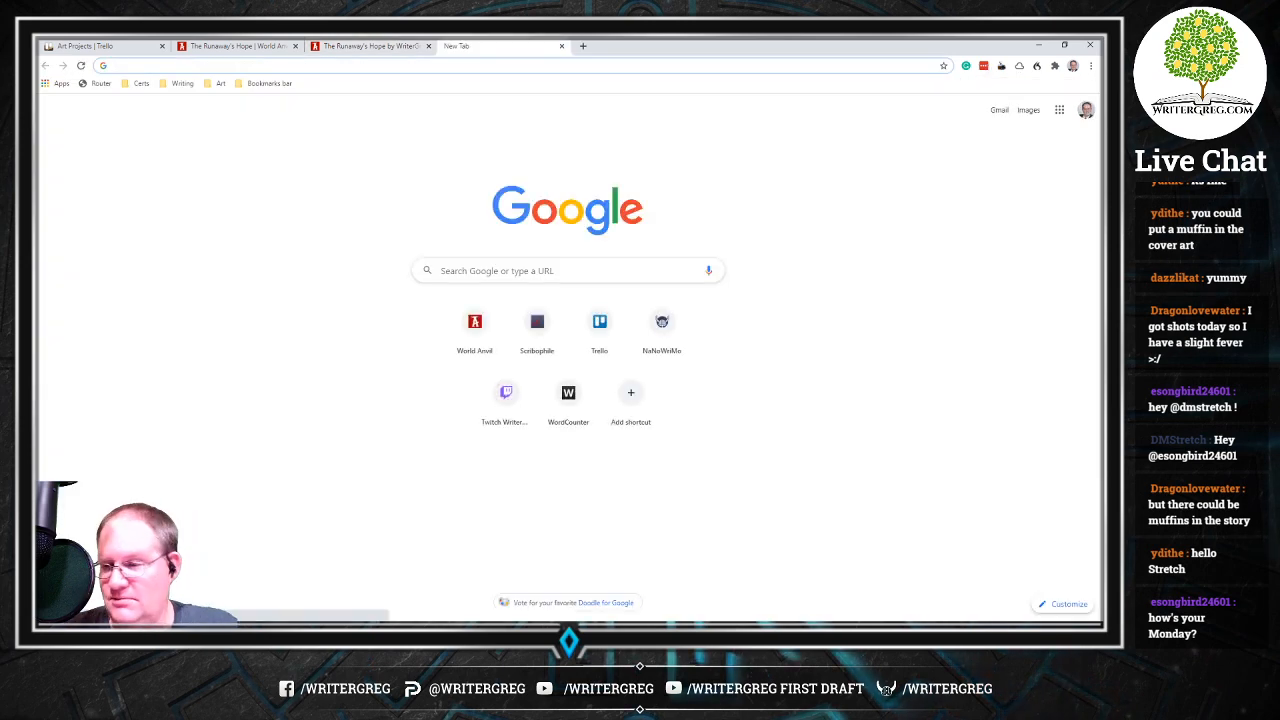
text(wri)
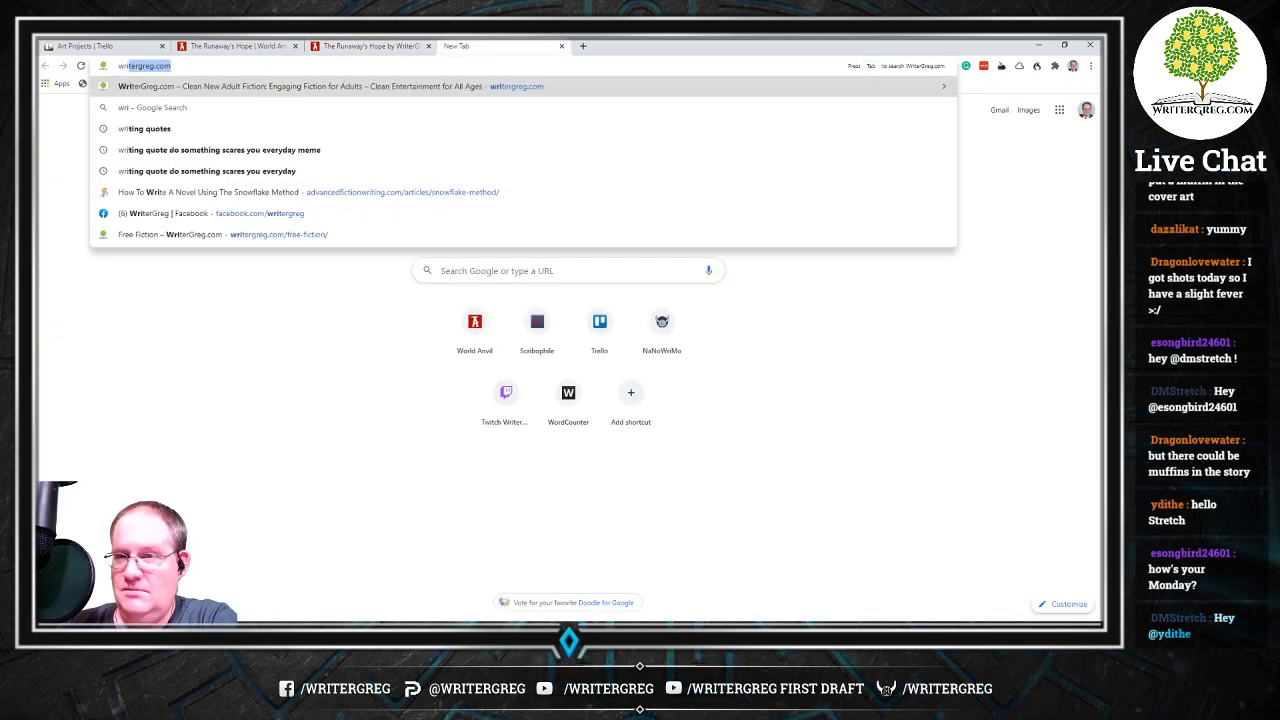
key(Return)
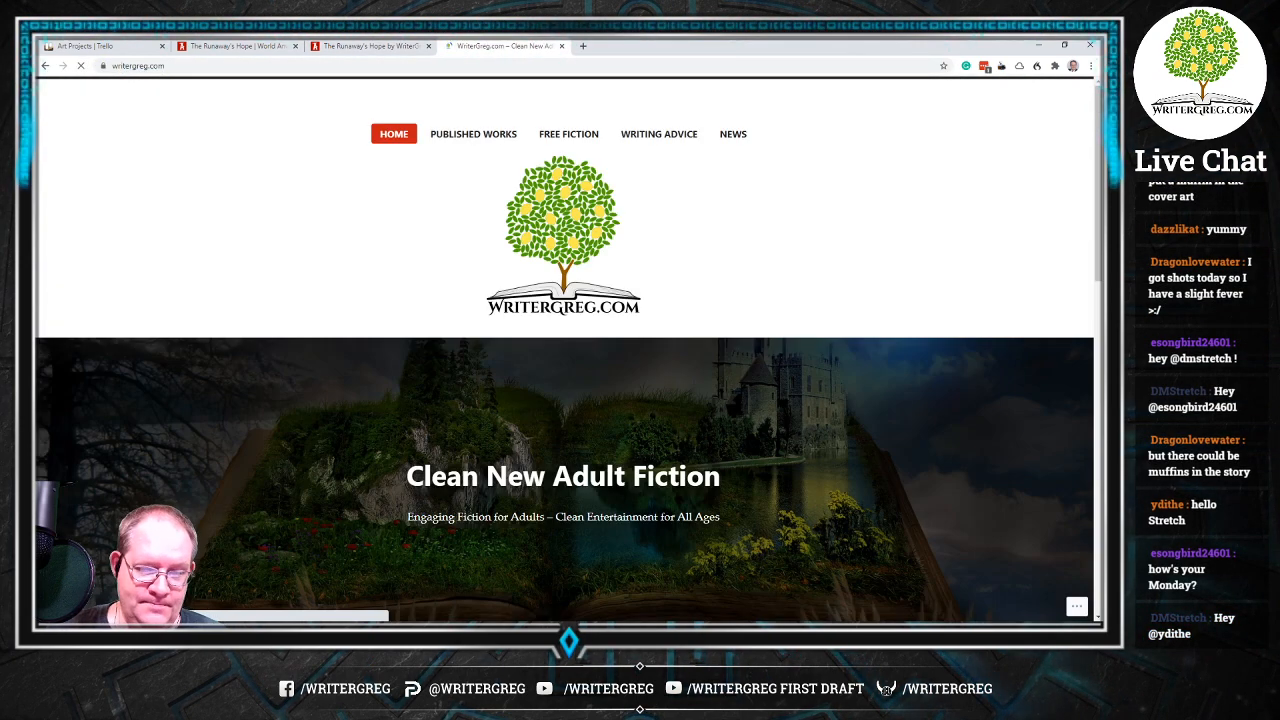
click(460, 132)
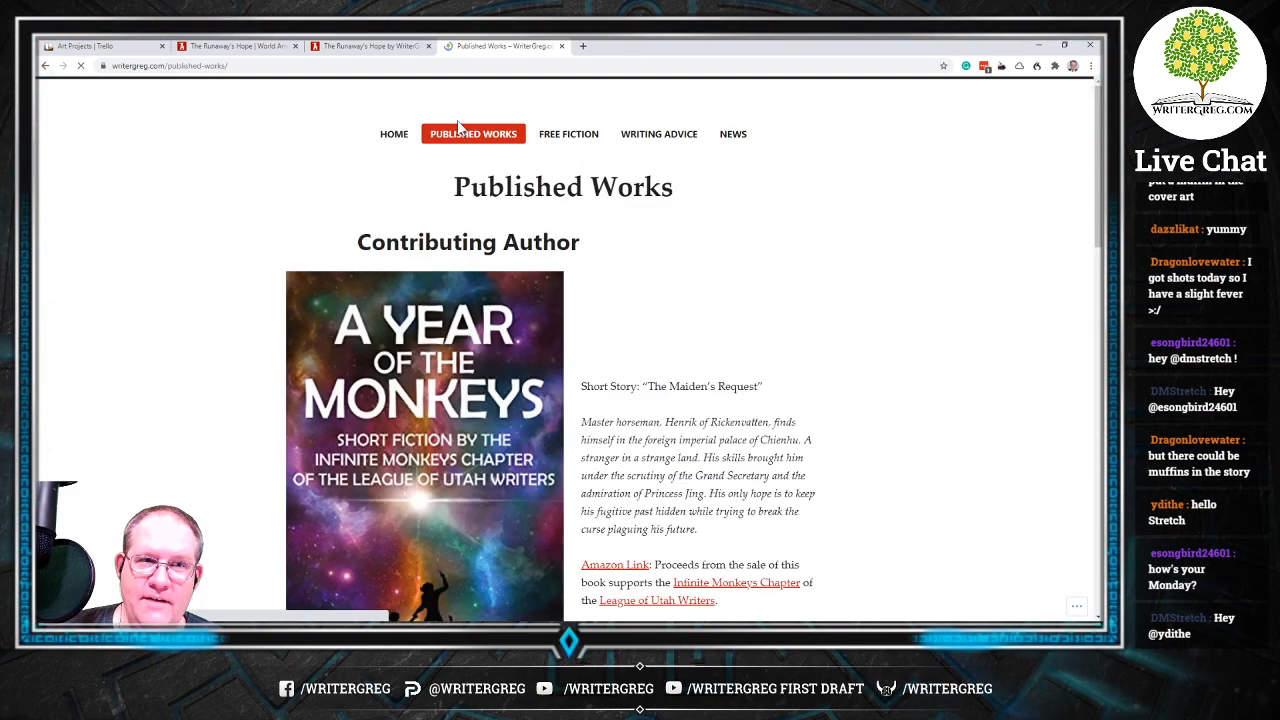
scroll(187, 360, down, 1)
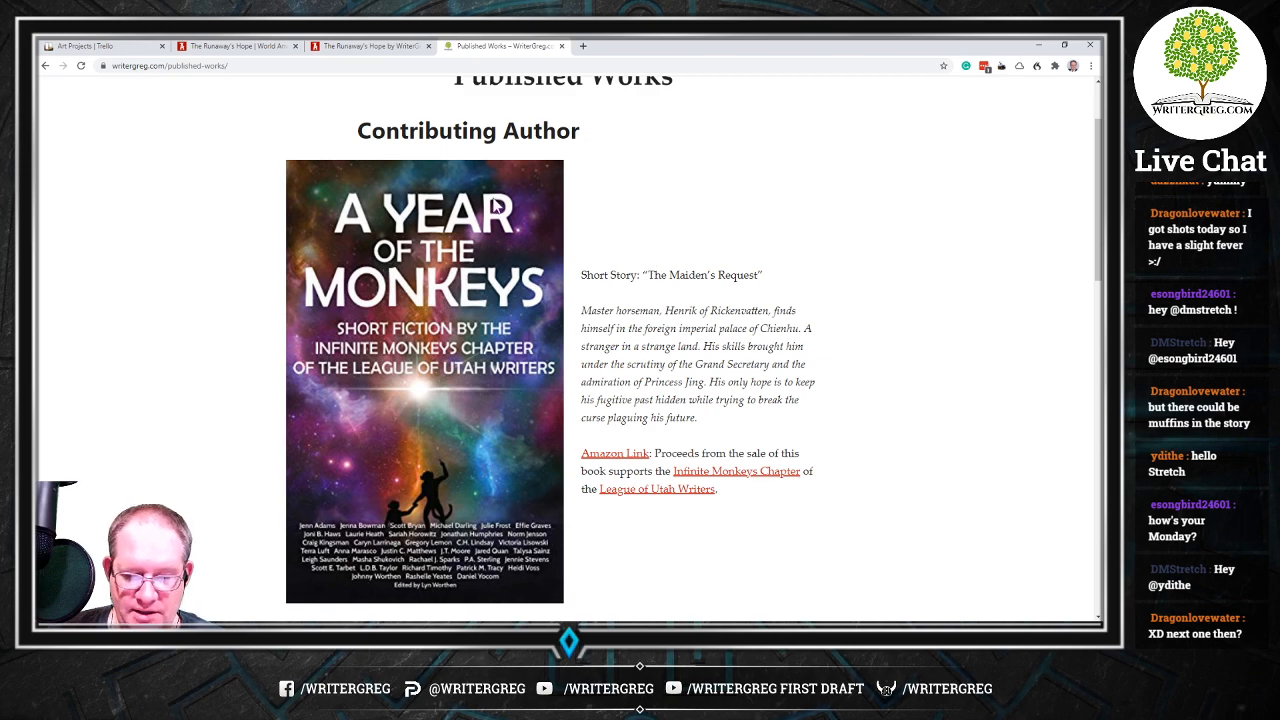
scroll(493, 205, down, 8)
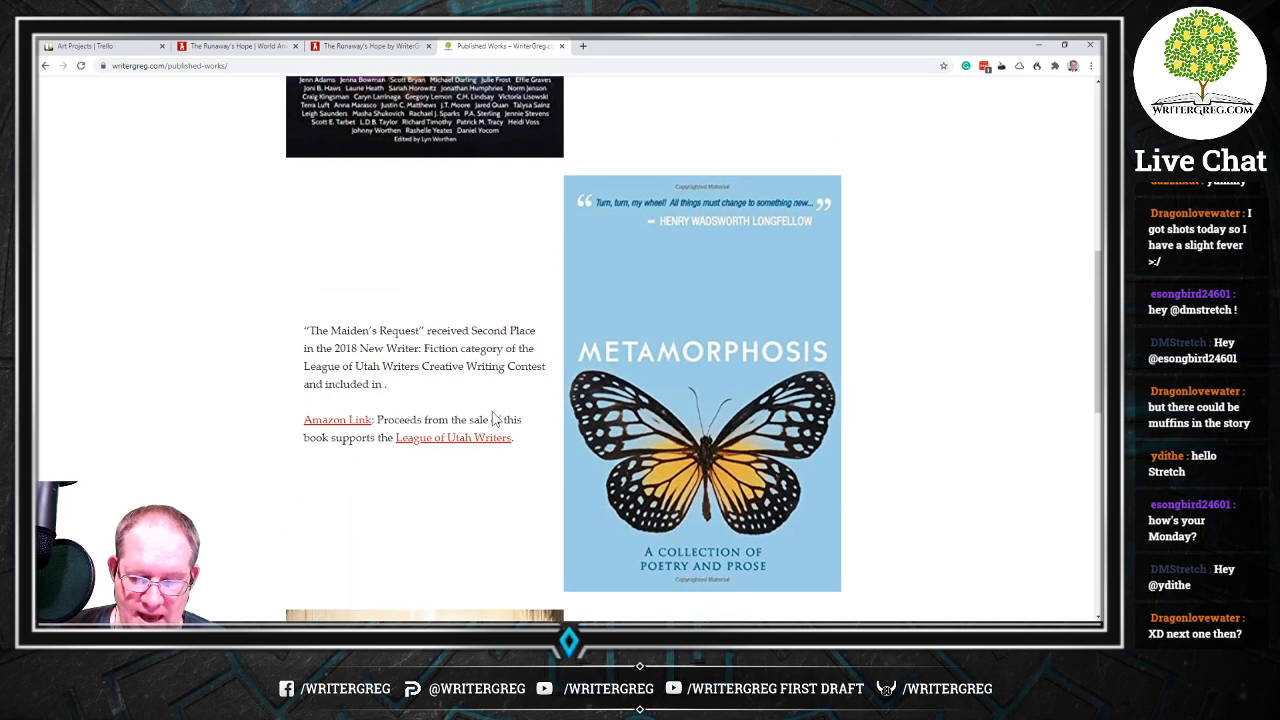
Examine the Published Works entries for A Year of the Monkeys, Metamorphosis and A Little Wrong, highlighting parts of the story descriptions
drag(305, 325, 520, 394)
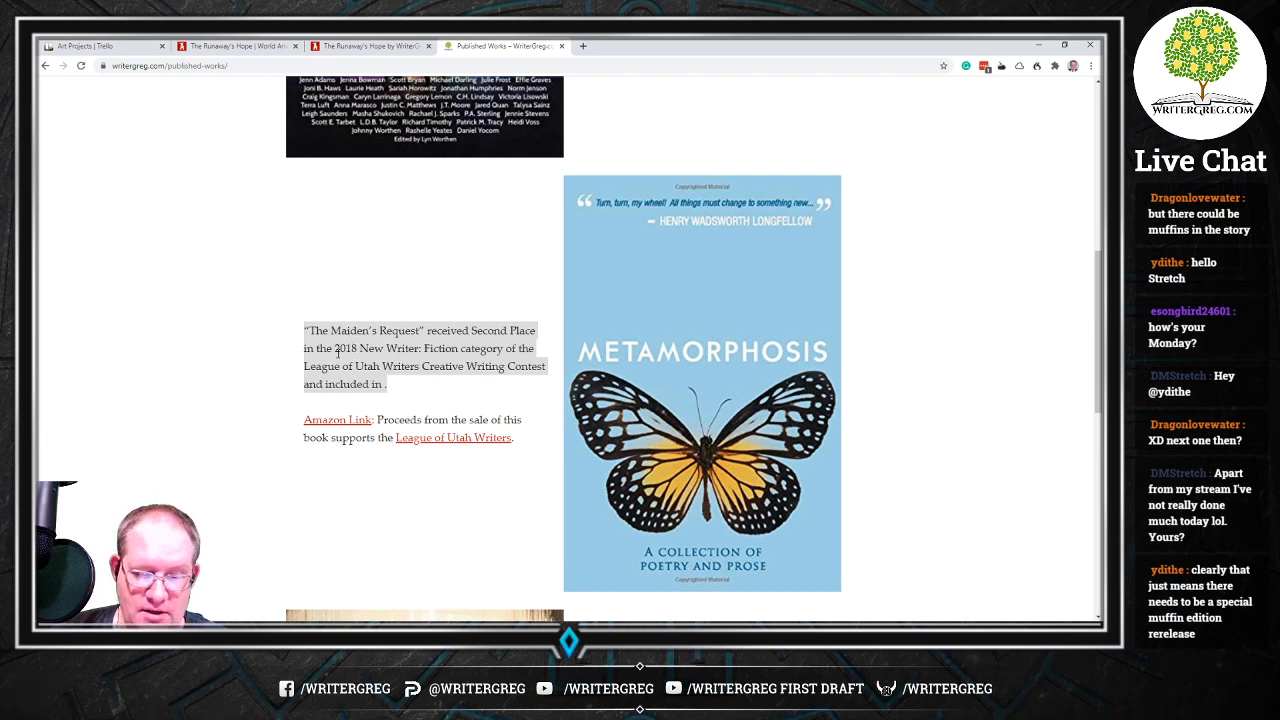
scroll(336, 352, down, 5)
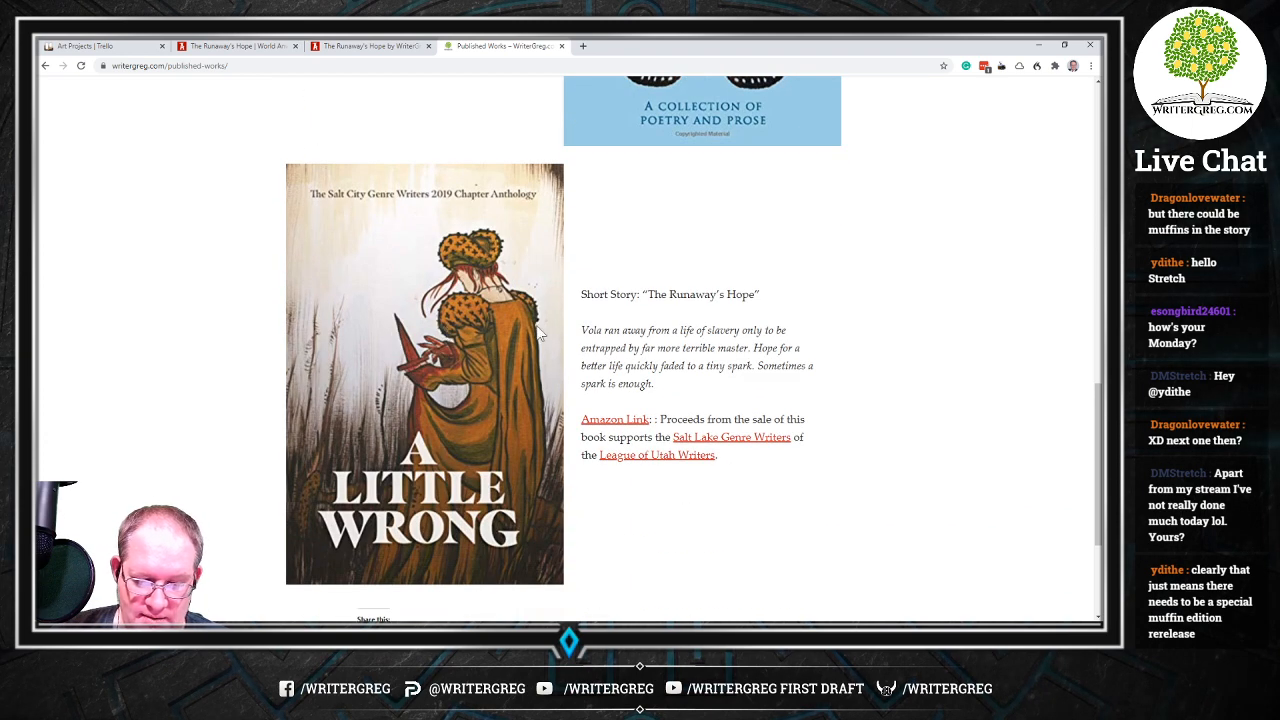
drag(631, 345, 642, 294)
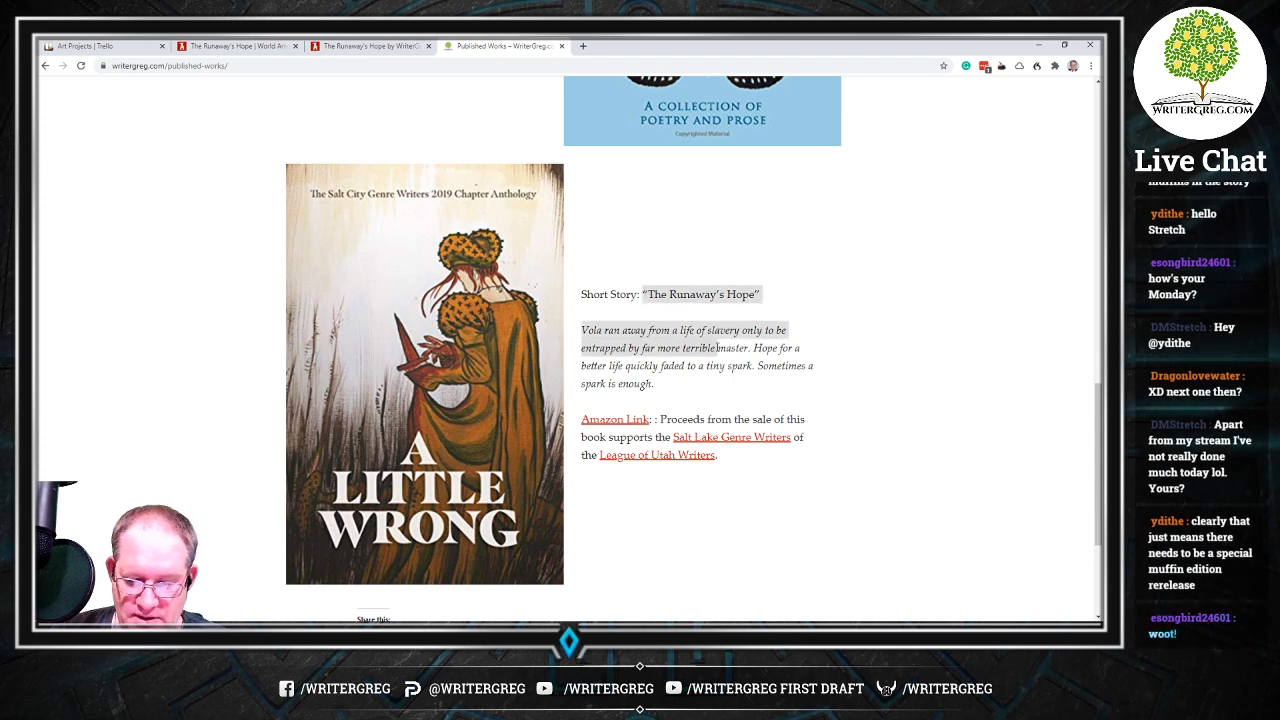
click(693, 367)
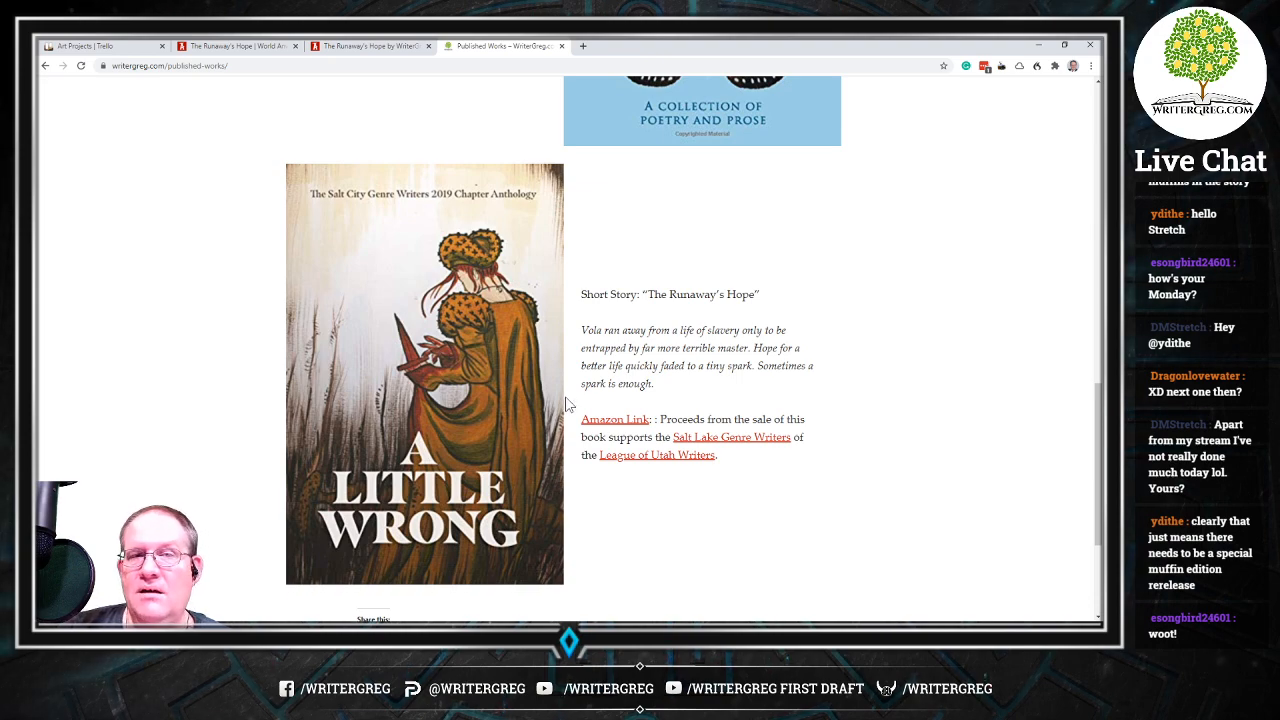
scroll(903, 317, up, 6)
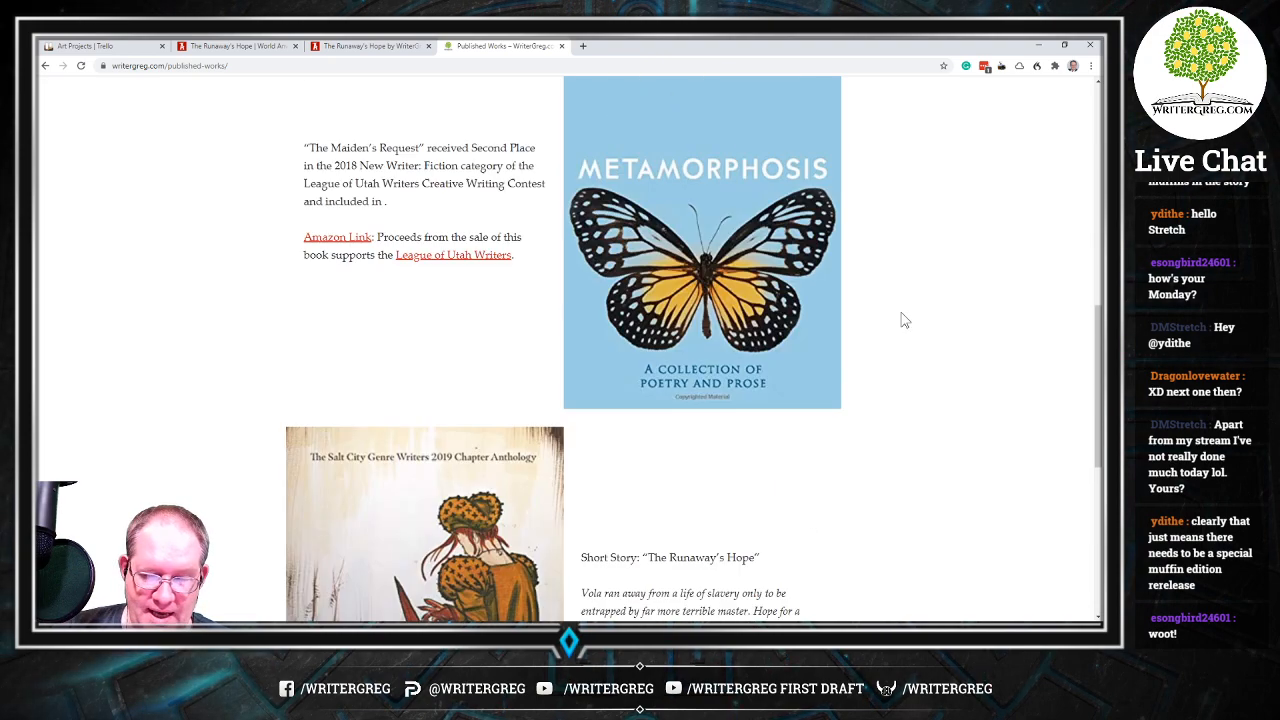
scroll(903, 318, up, 4)
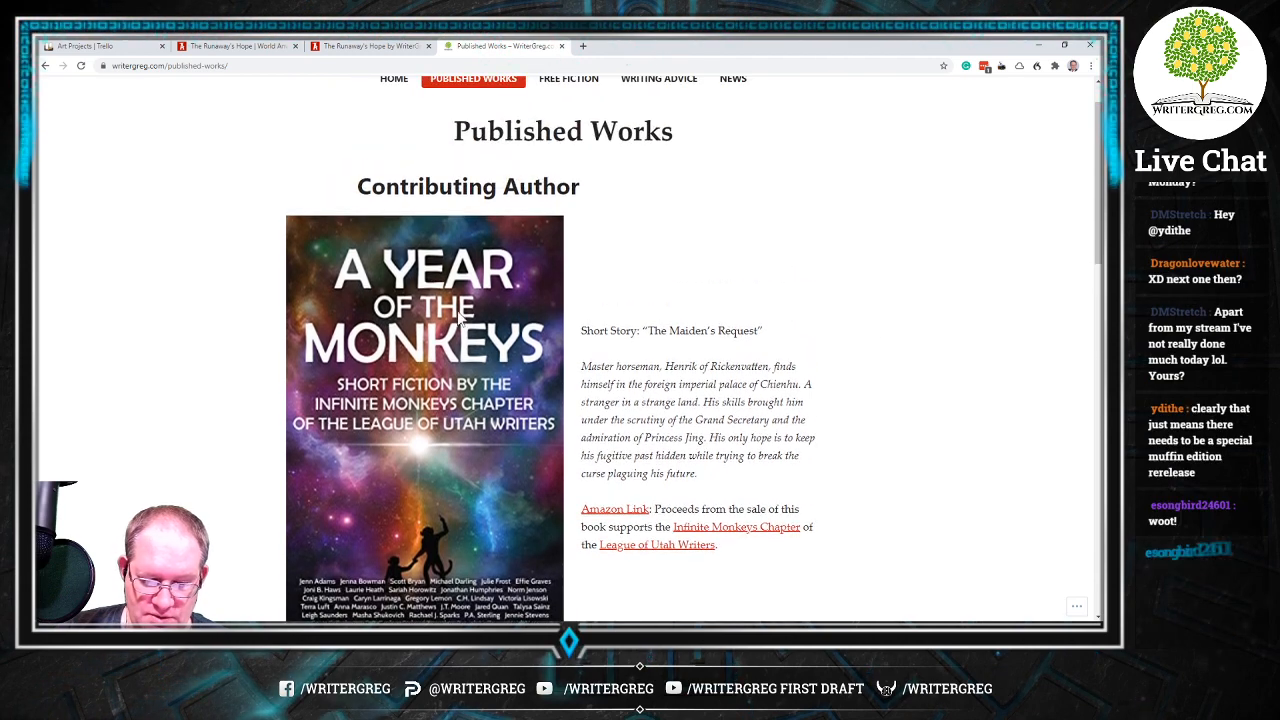
scroll(266, 412, down, 6)
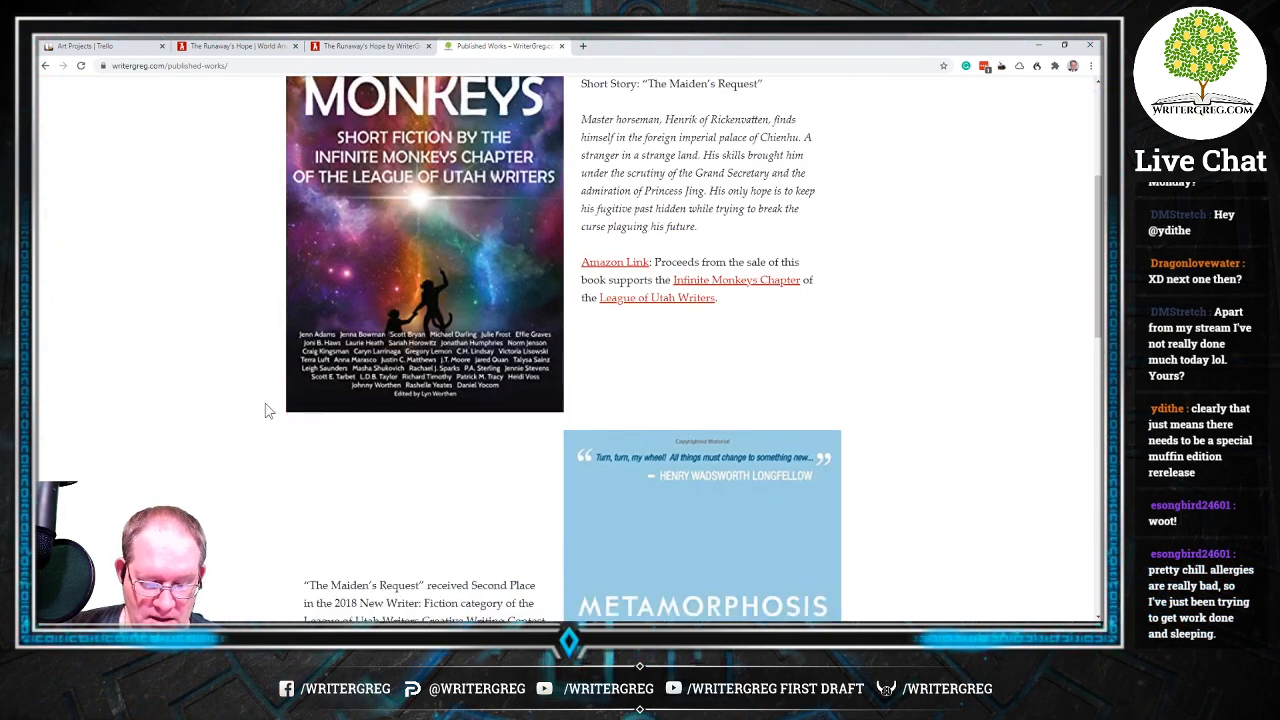
scroll(268, 392, down, 2)
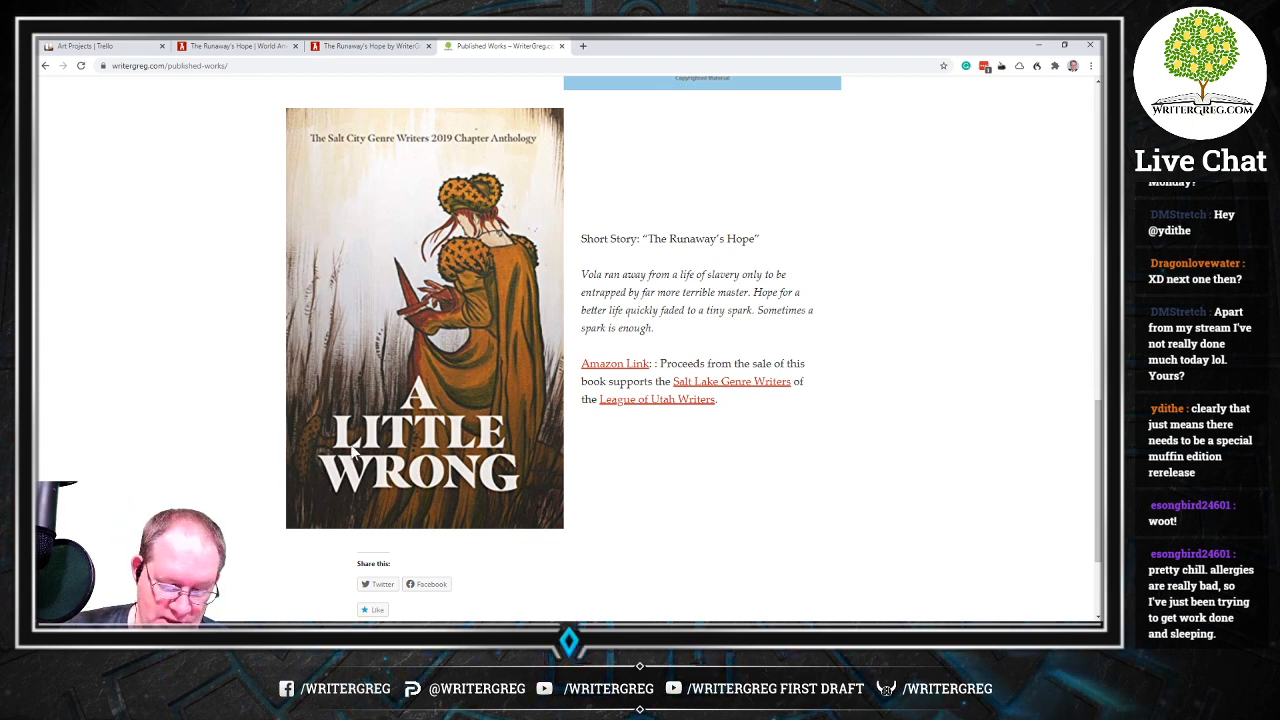
scroll(345, 450, down, 1)
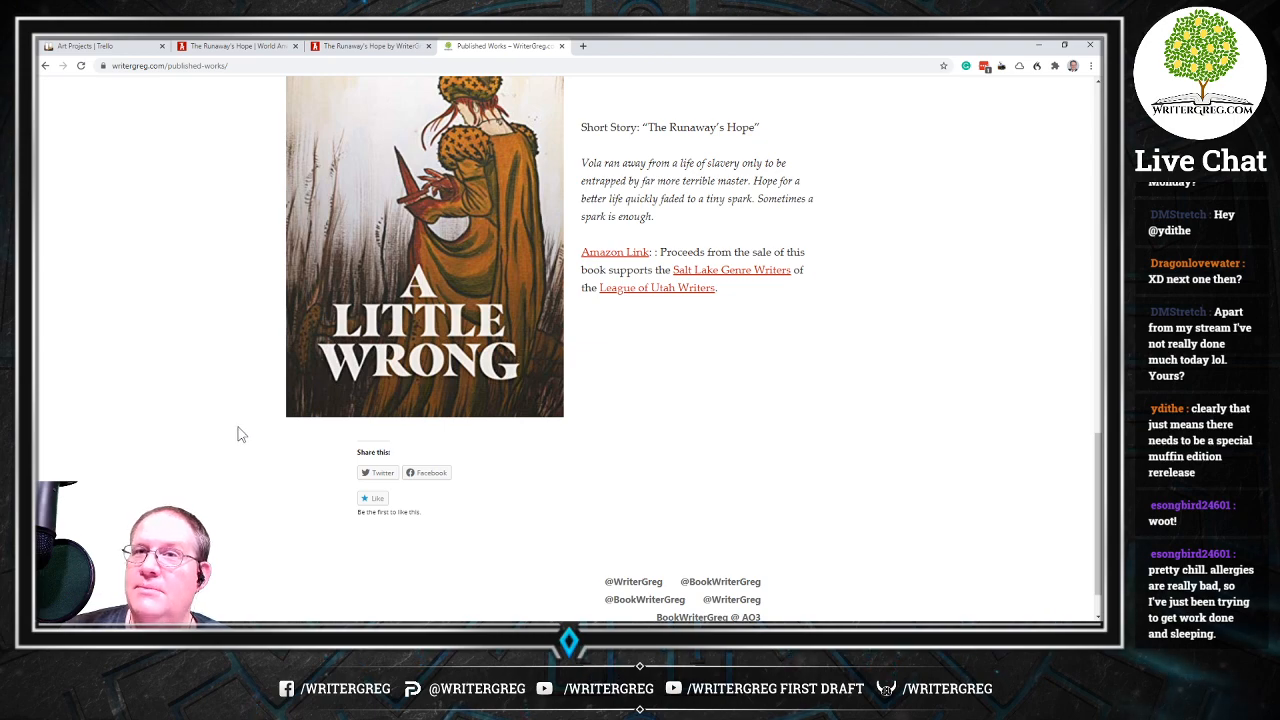
scroll(368, 236, up, 20)
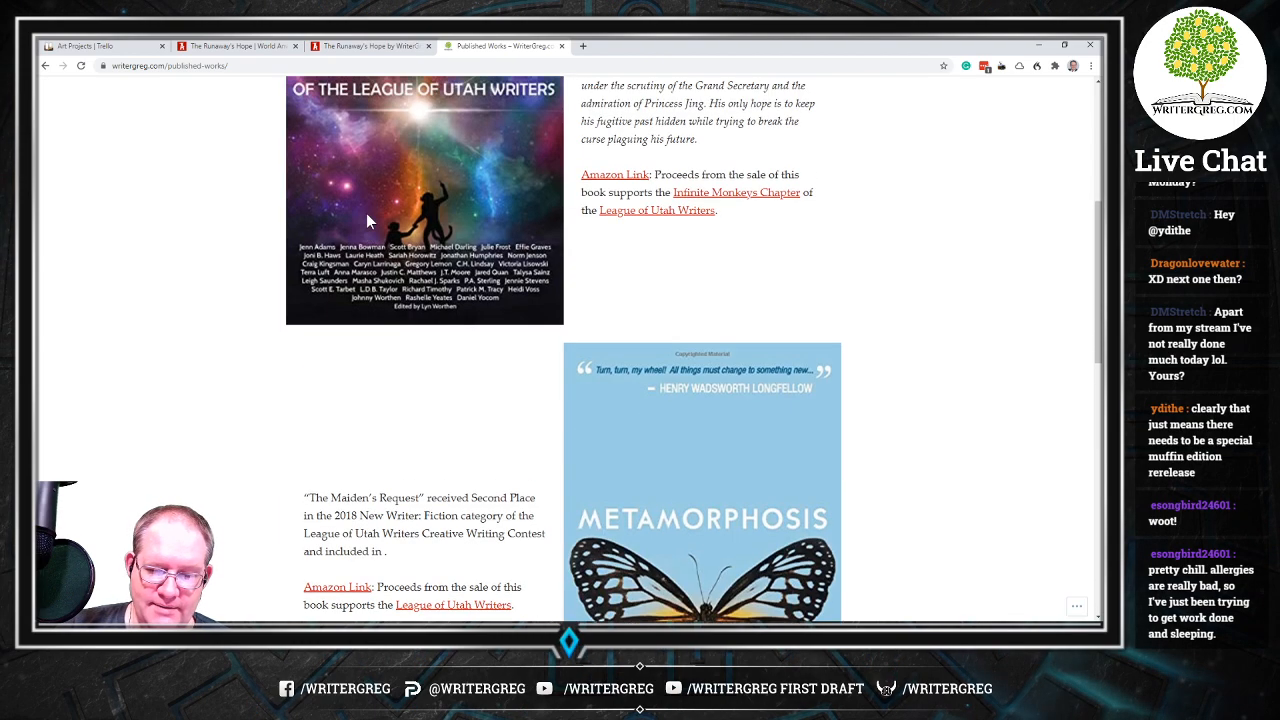
scroll(421, 209, up, 2)
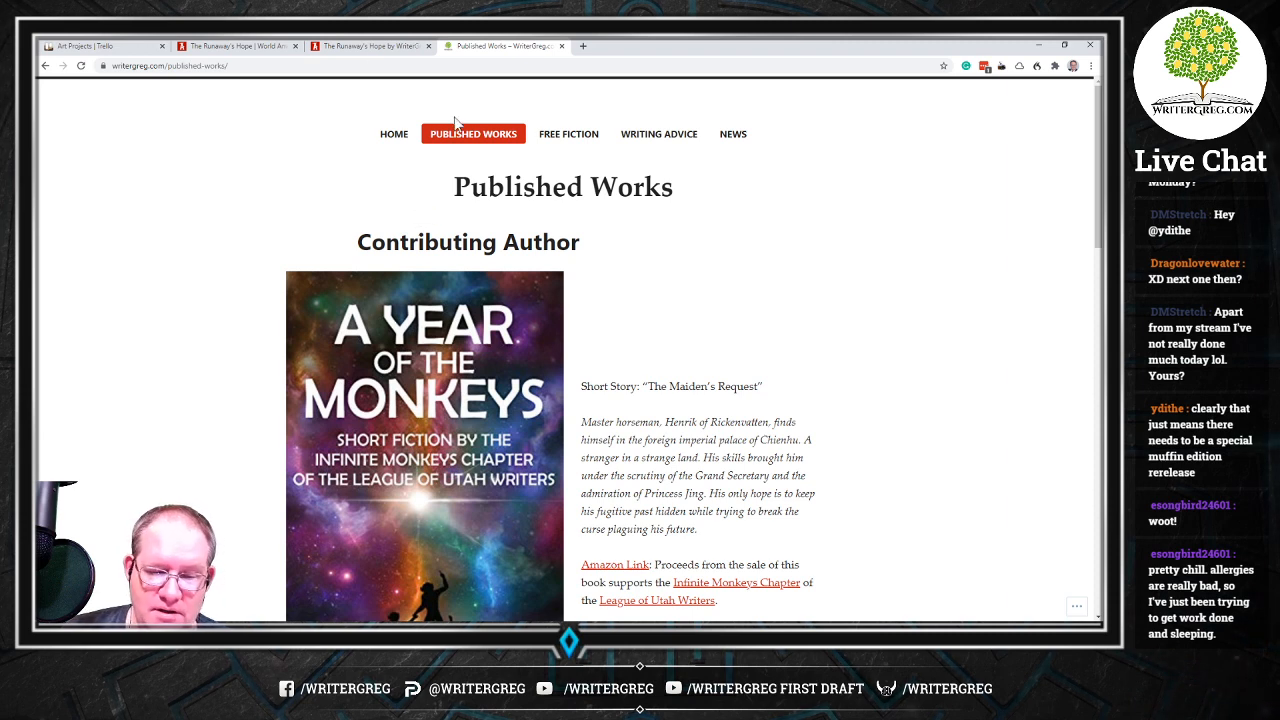
Close the Published Works page and view the manuscript settings and the public page of The Runaway's Hope
click(561, 47)
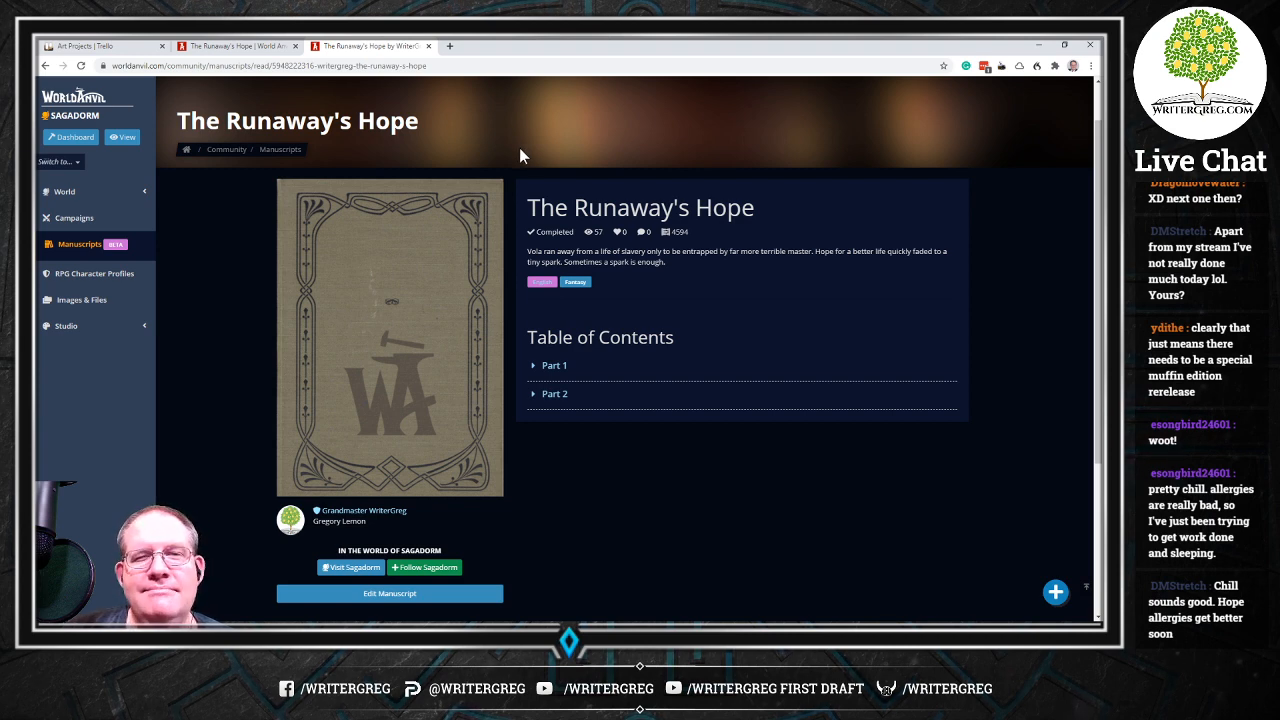
click(240, 50)
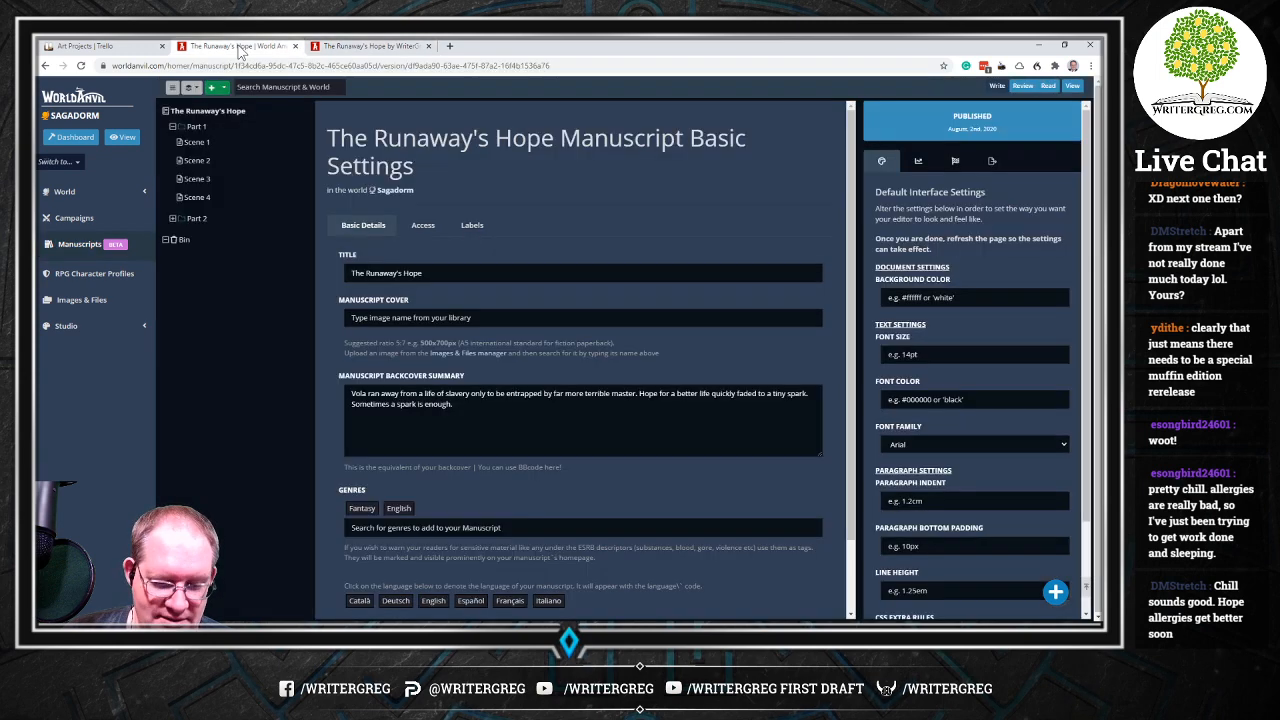
click(388, 47)
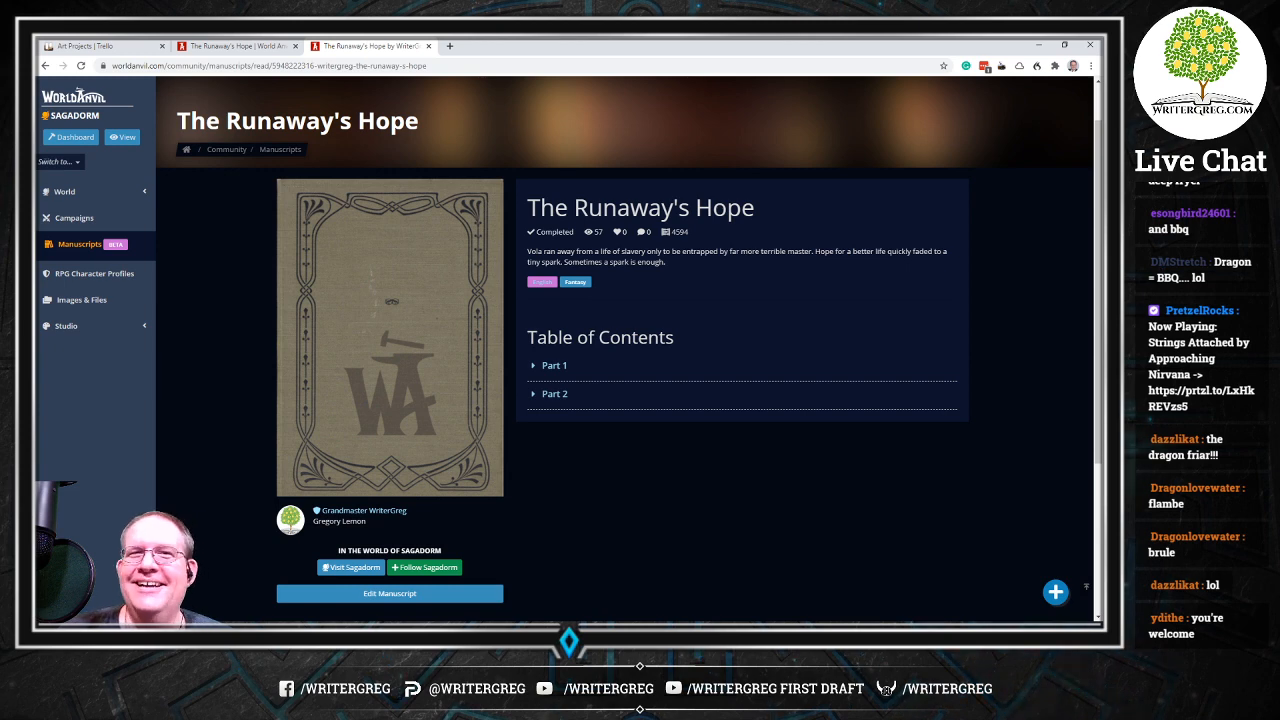
Switch to File Explorer to view the images folder of 04_TheRunawaysHope, and return to the browser
key(alt+Tab)
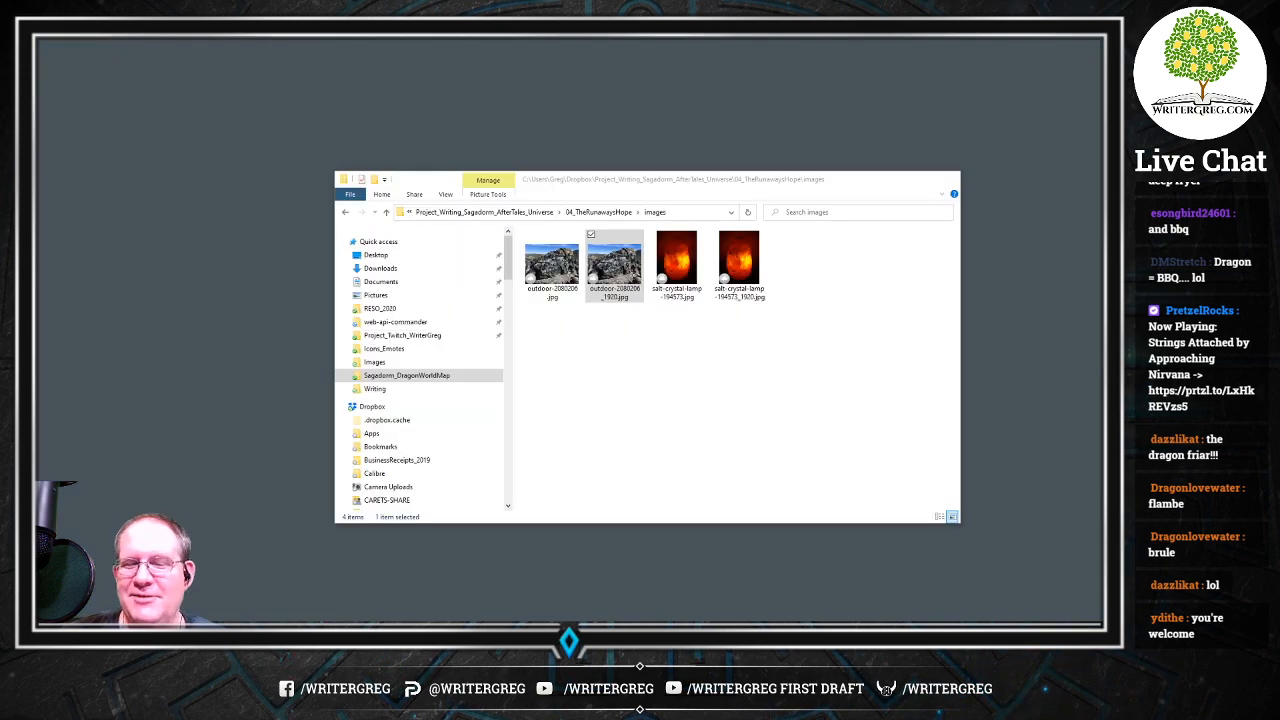
key(alt+Tab)
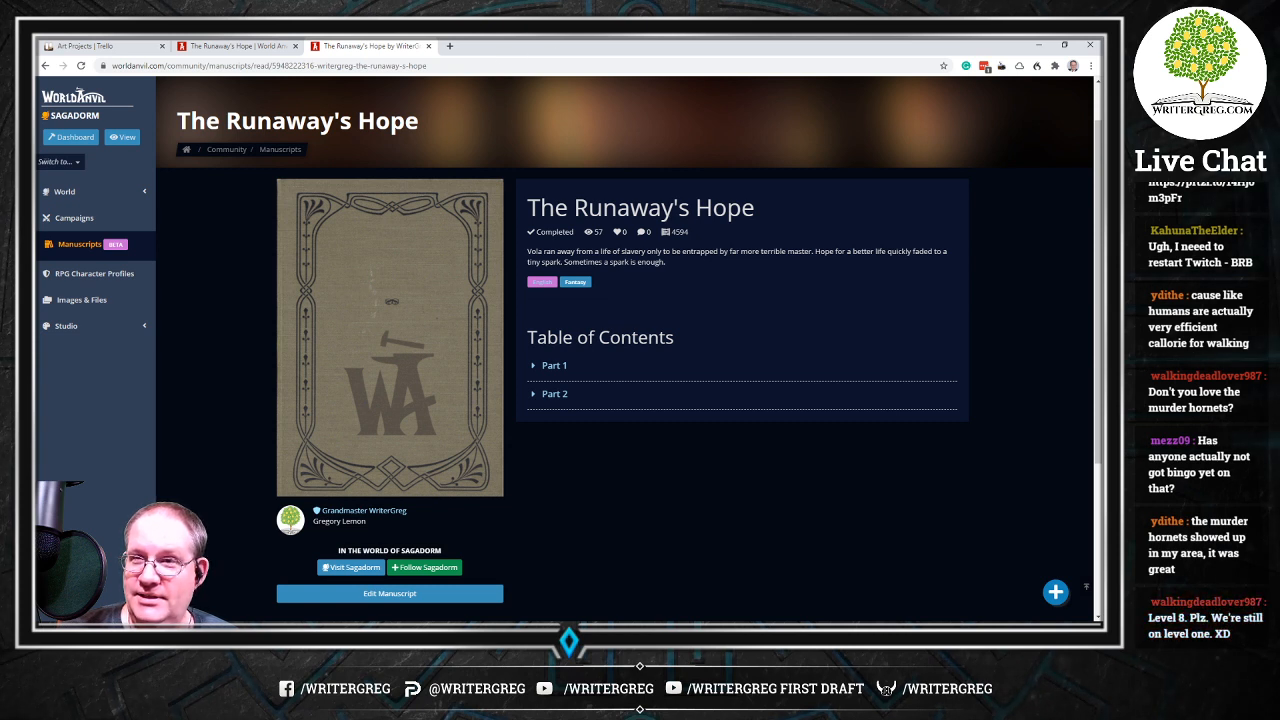
Search Google for "humans are space orcs fanfic" in a new tab
click(451, 47)
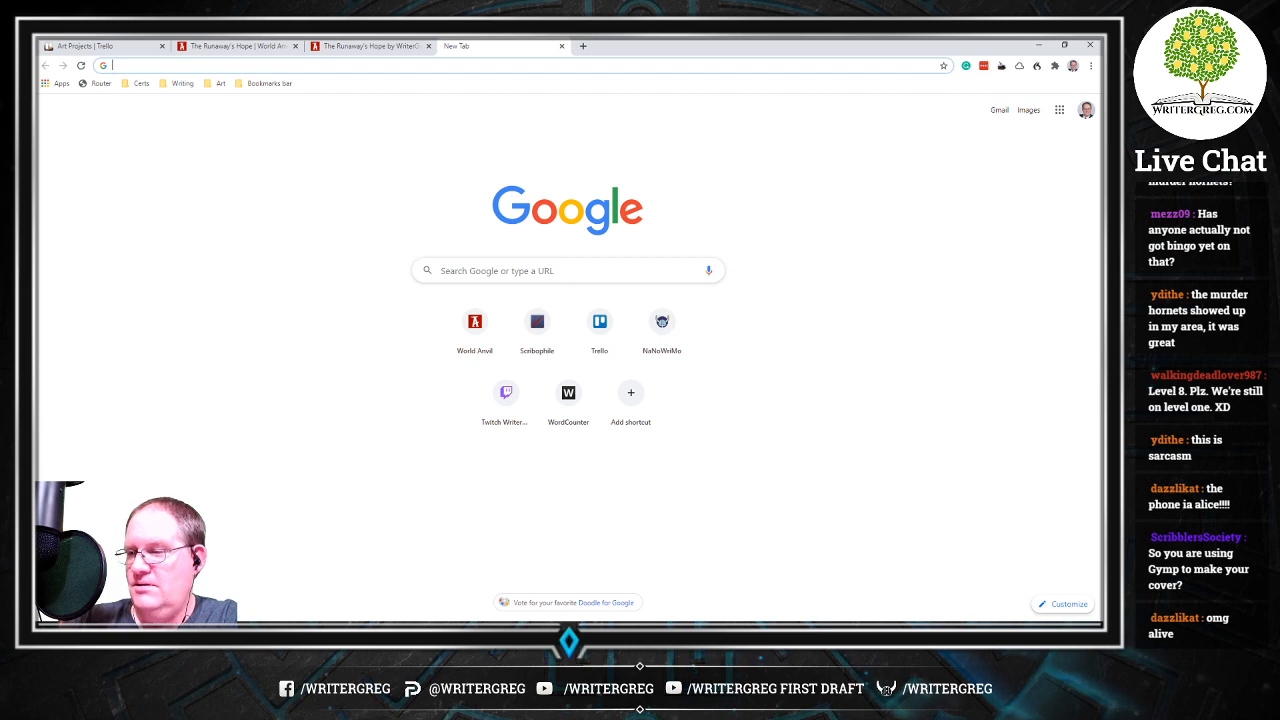
text(s)
key(BackSpace)
key(BackSpace)
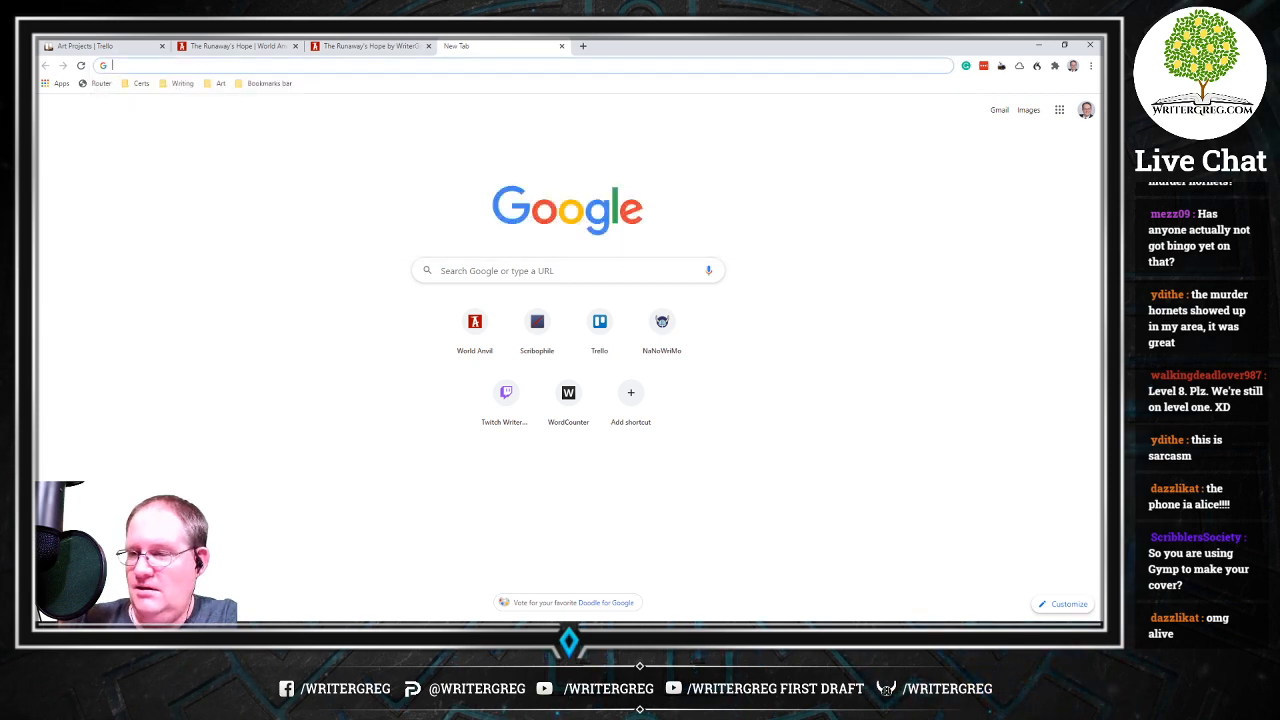
text(humans are spa)
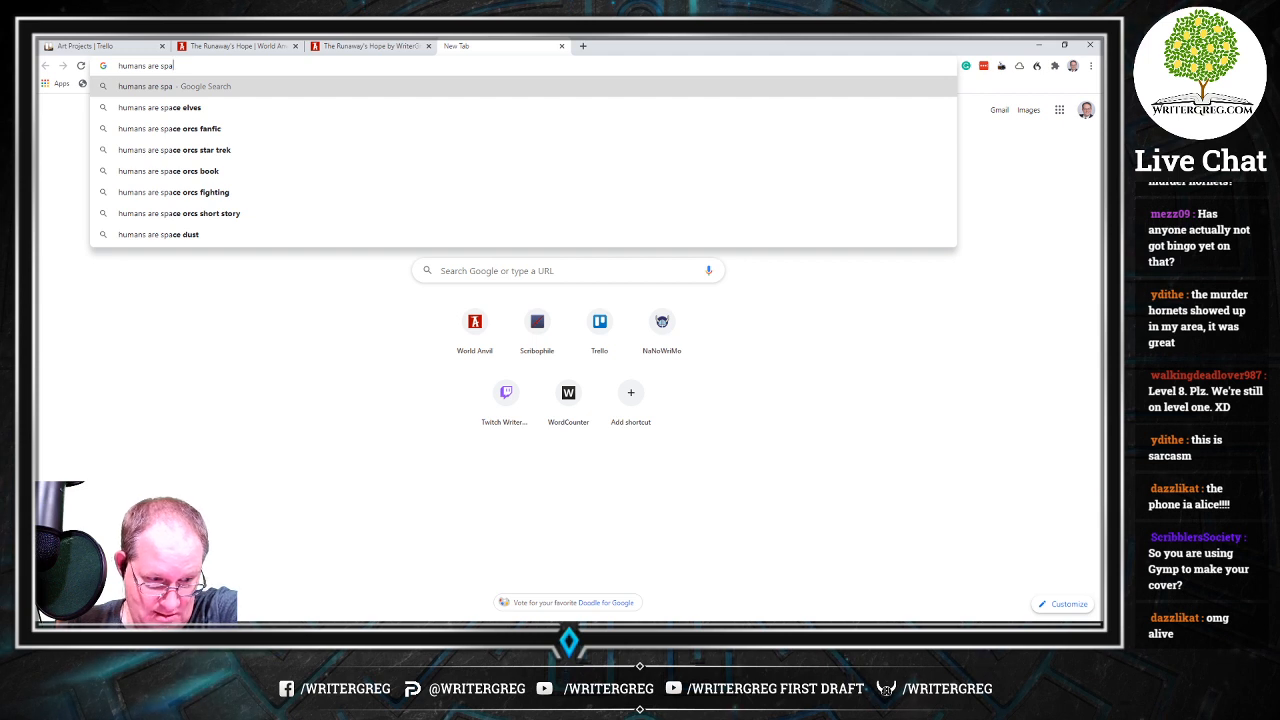
key(Down)
key(Down)
key(Return)
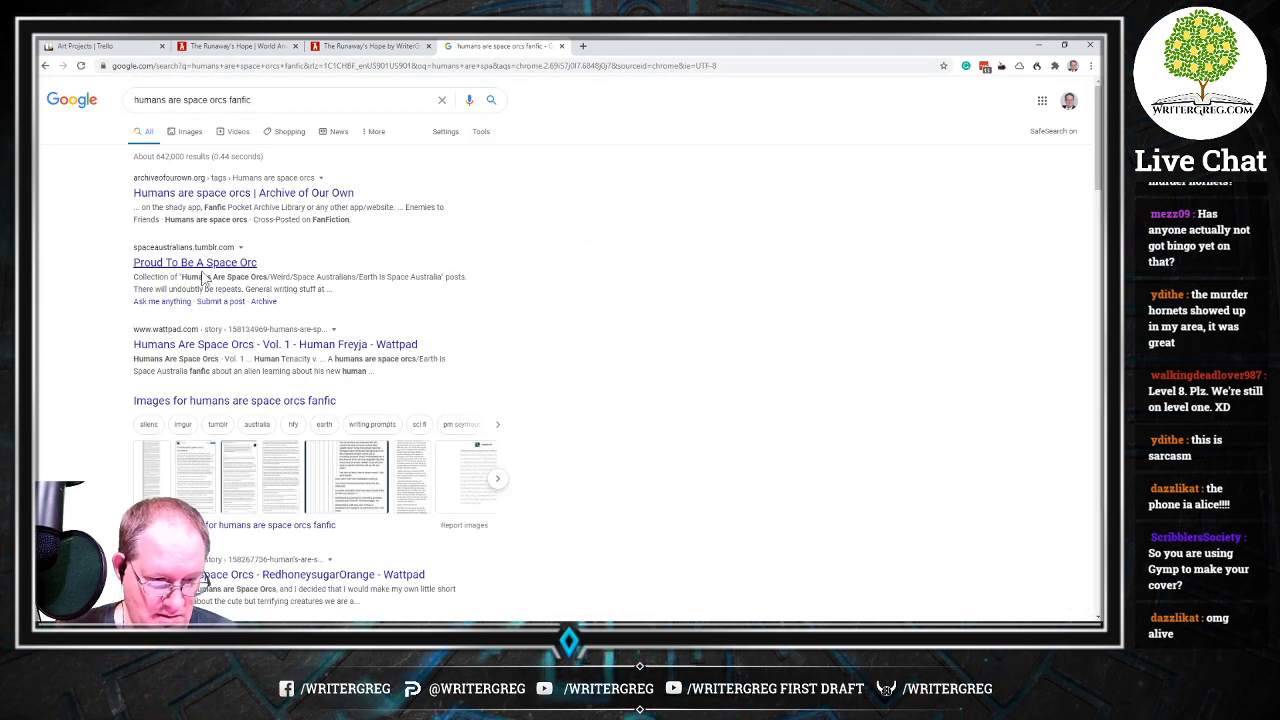
Show the image results and preview the "Humans are weird space orcs" and "Humans as Space Orcs dump" images from Imgur
click(183, 132)
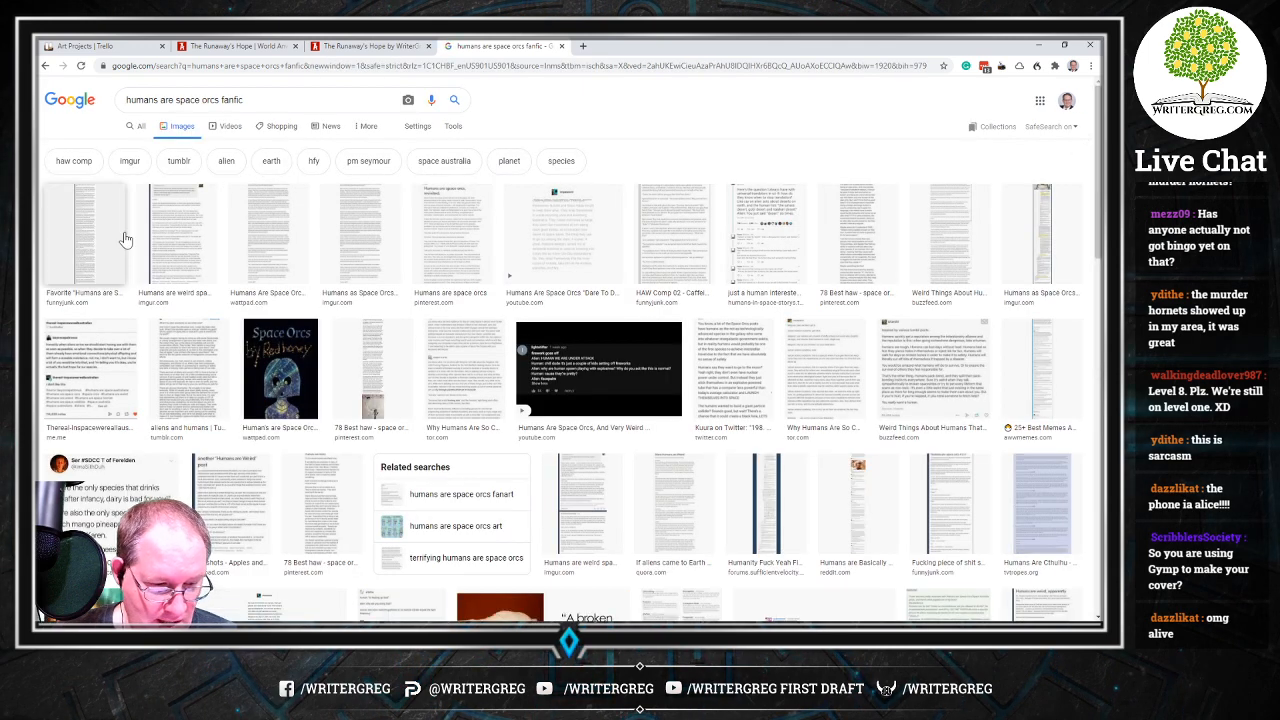
click(180, 228)
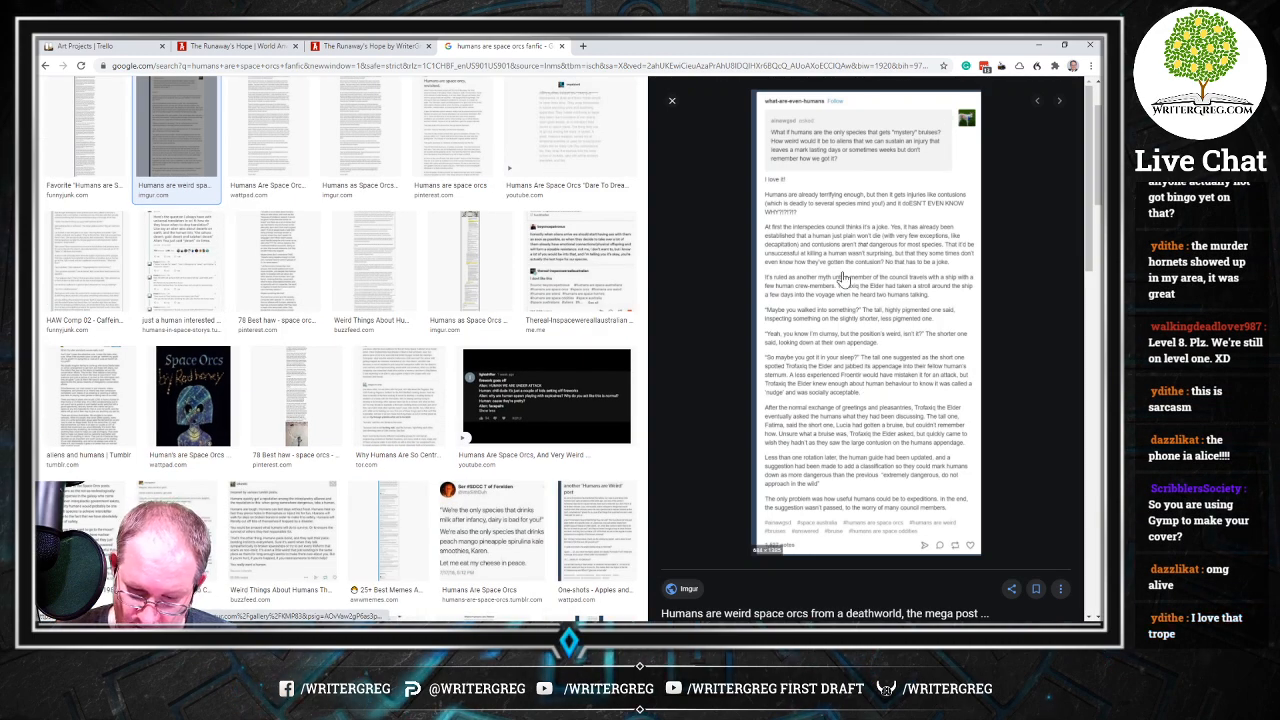
scroll(845, 285, down, 2)
scroll(844, 278, up, 1)
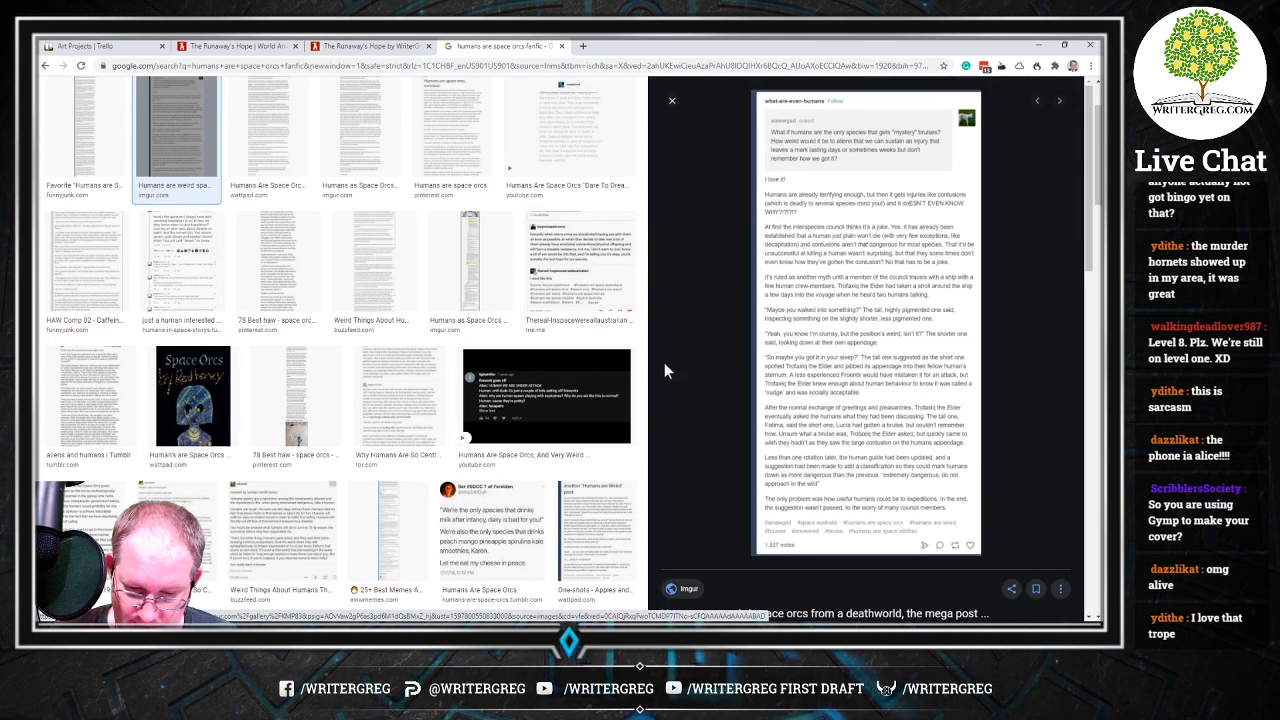
click(472, 265)
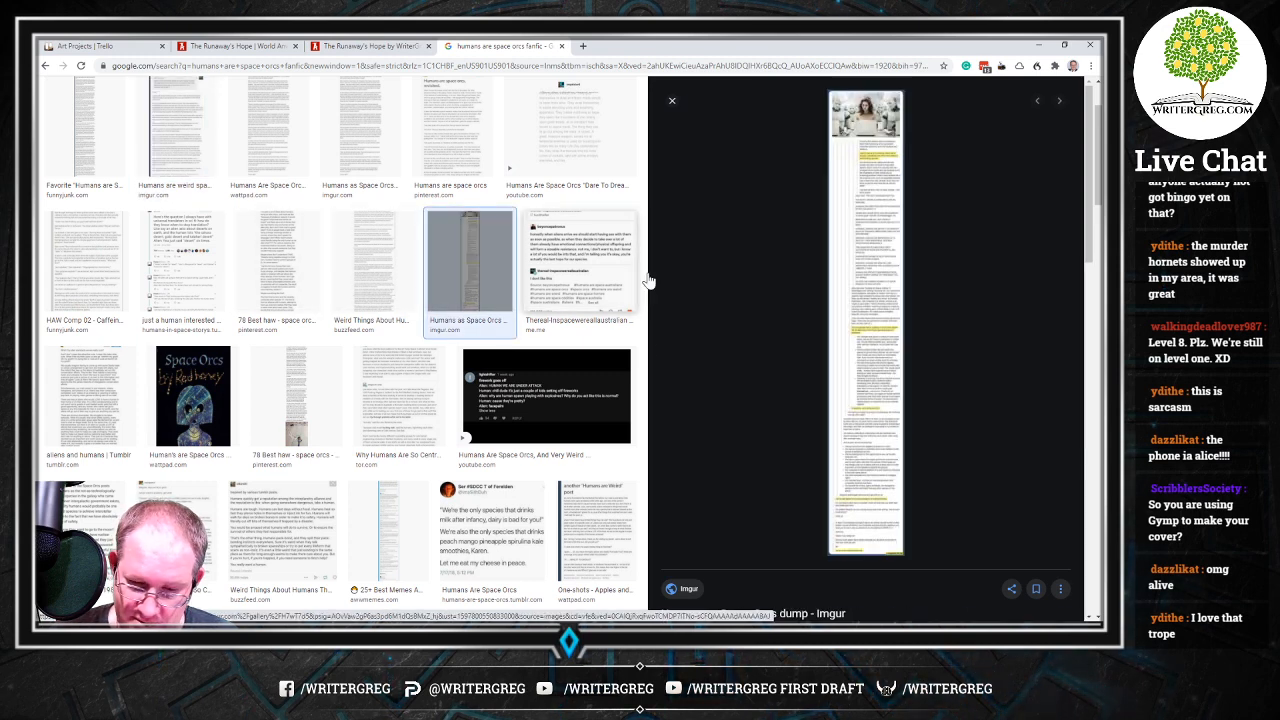
Open the "Humans as Space Orcs dump" post on Imgur, dismiss the Accolades pop-up and view the start of the post
click(862, 266)
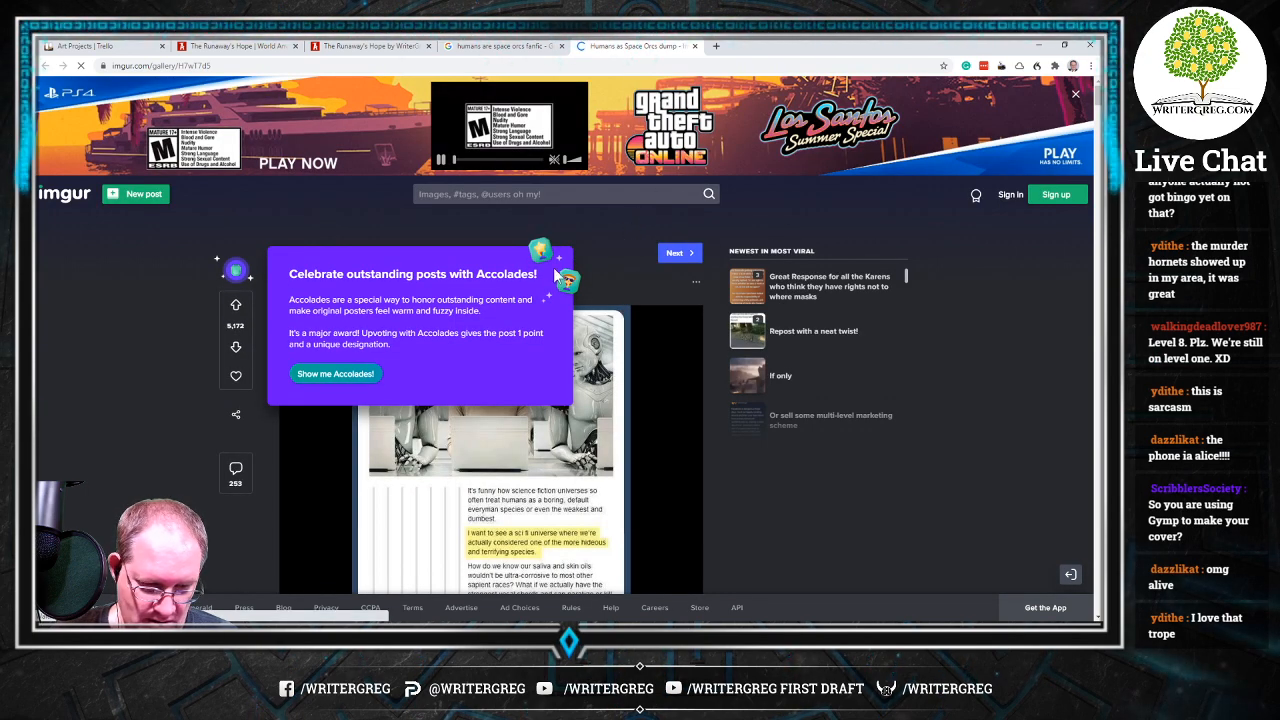
click(376, 372)
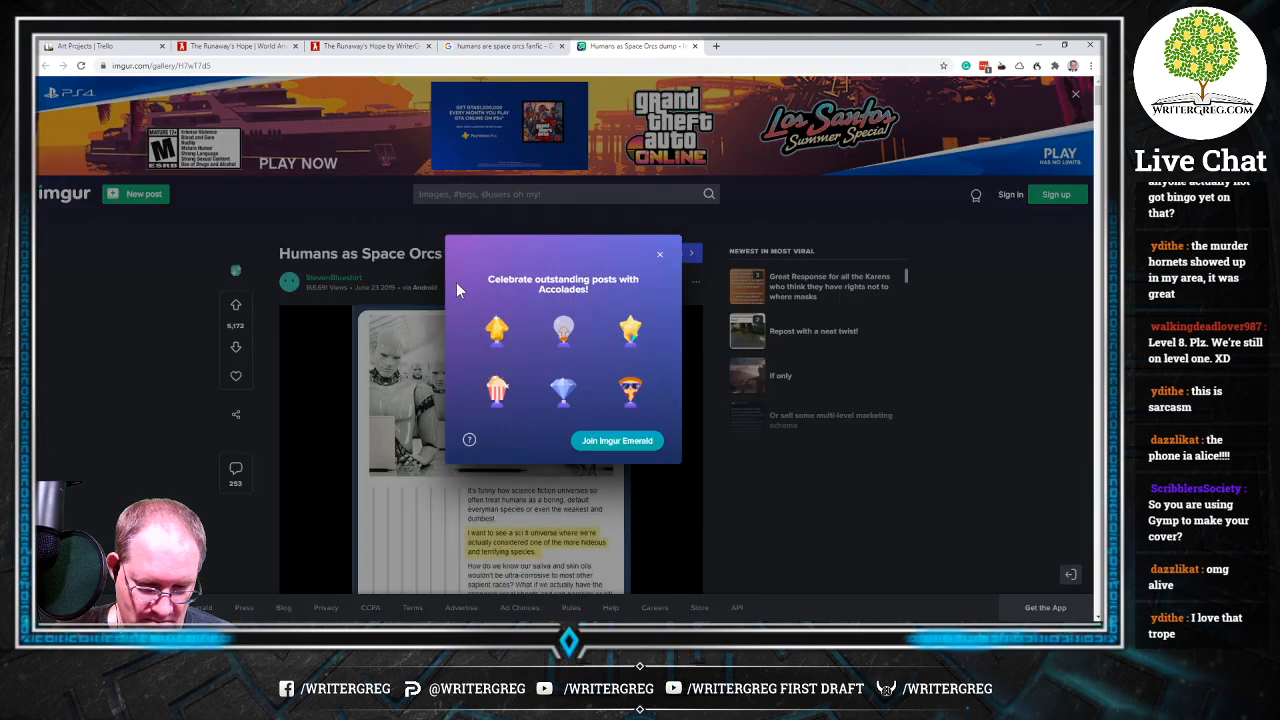
click(659, 261)
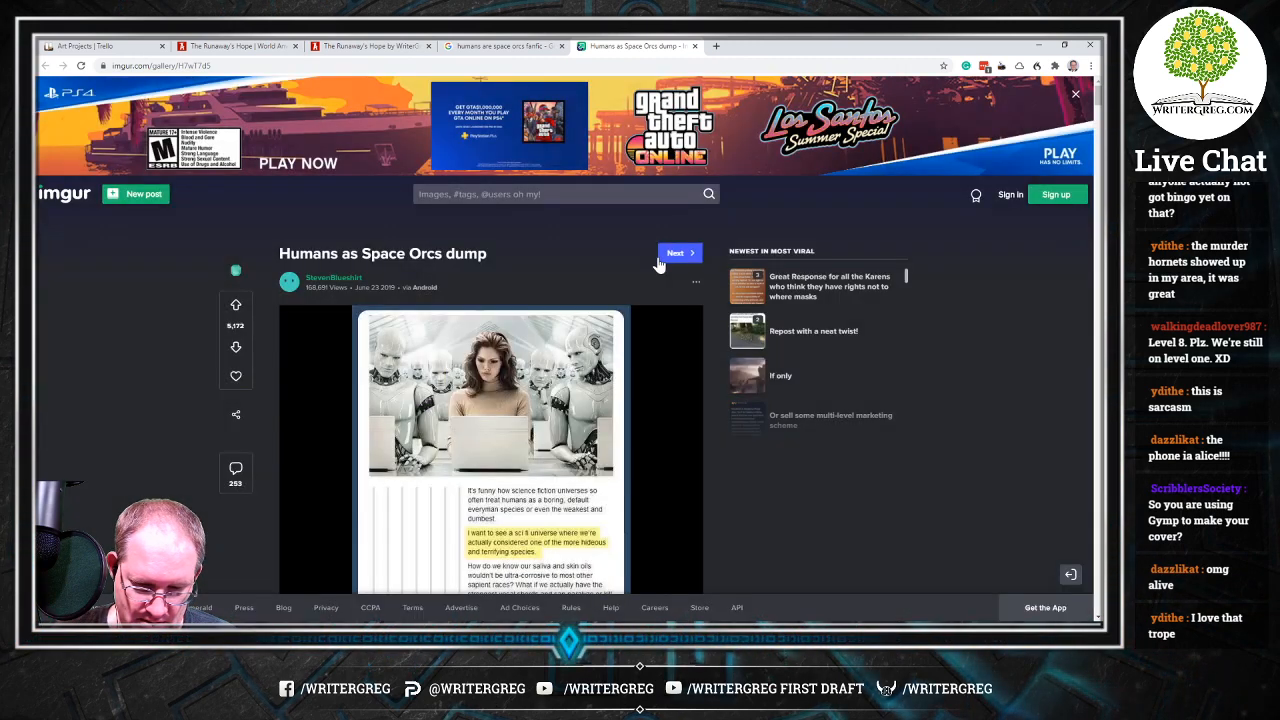
scroll(640, 418, down, 2)
scroll(637, 391, up, 2)
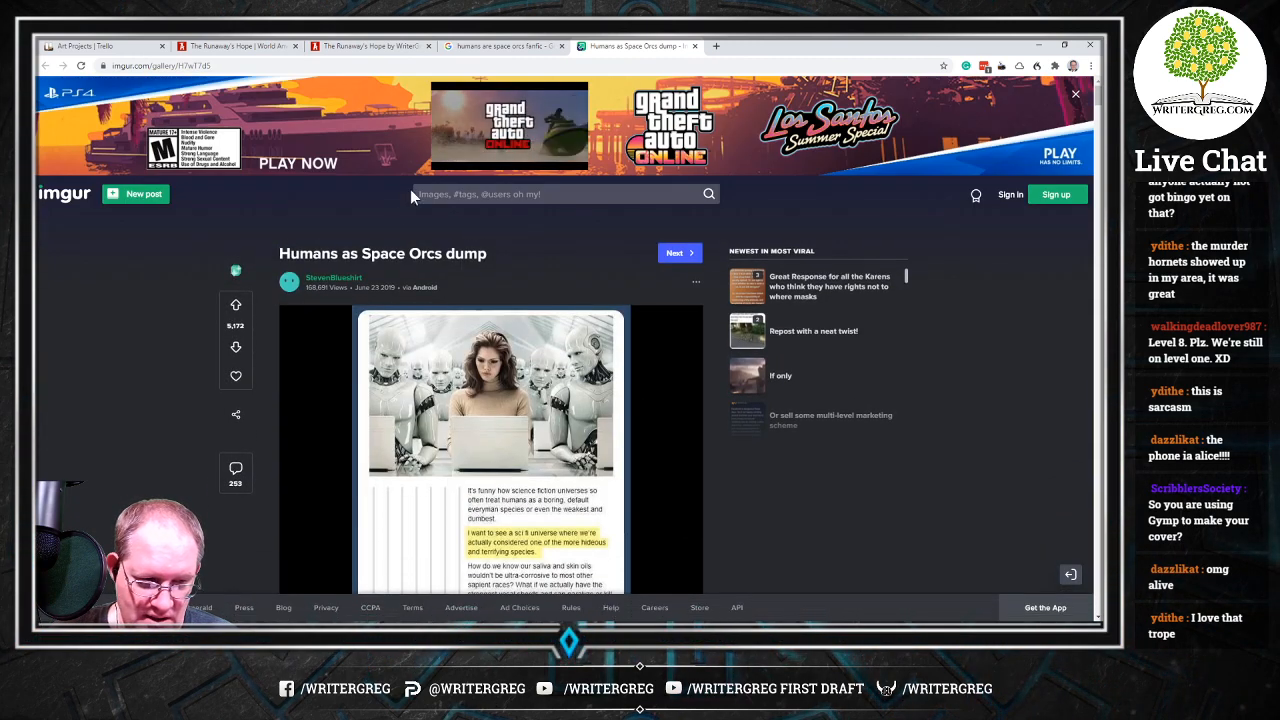
scroll(429, 339, down, 2)
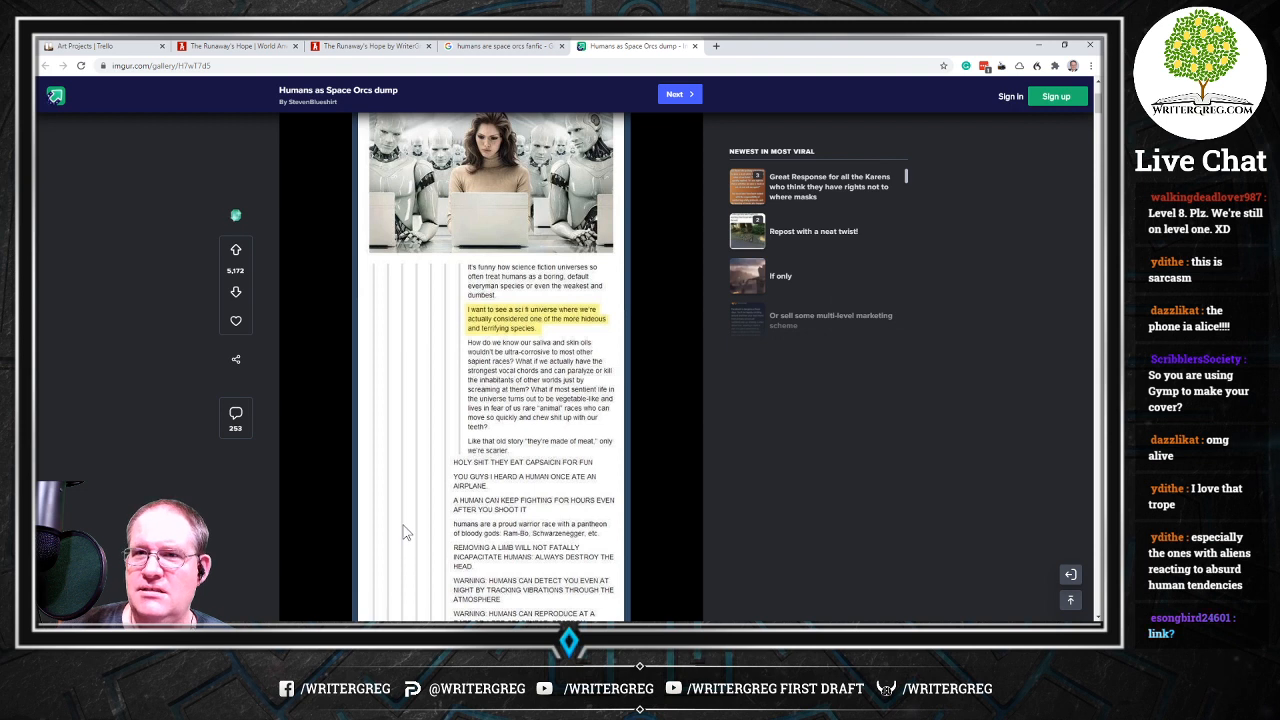
Copy the Imgur post's web address and switch windows to share the link in the live chat
click(224, 65)
right_click(224, 66)
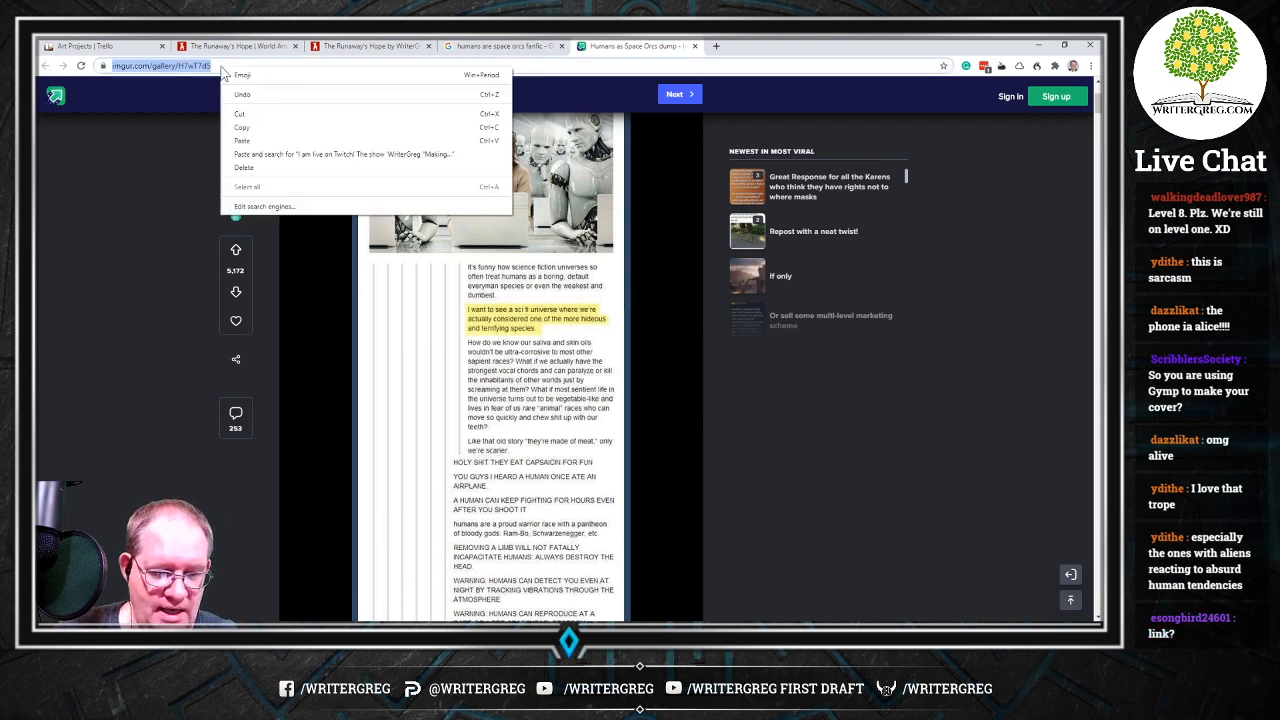
click(261, 128)
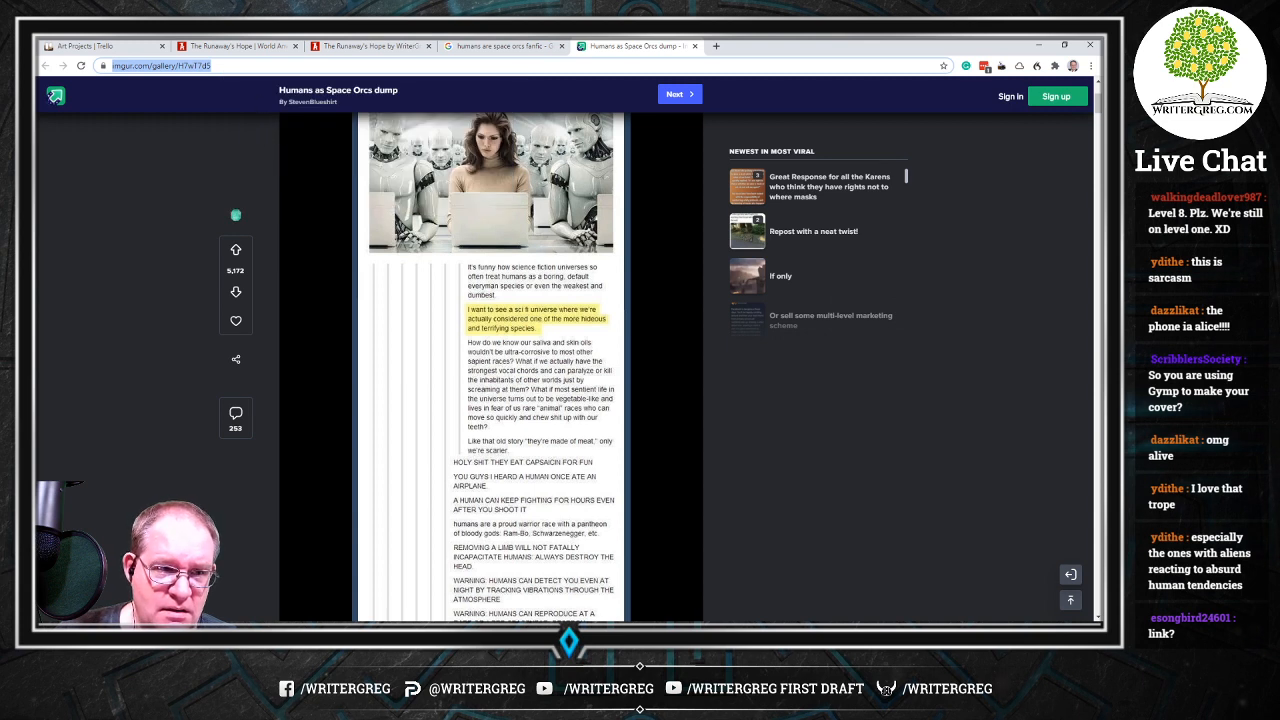
key(alt+Tab)
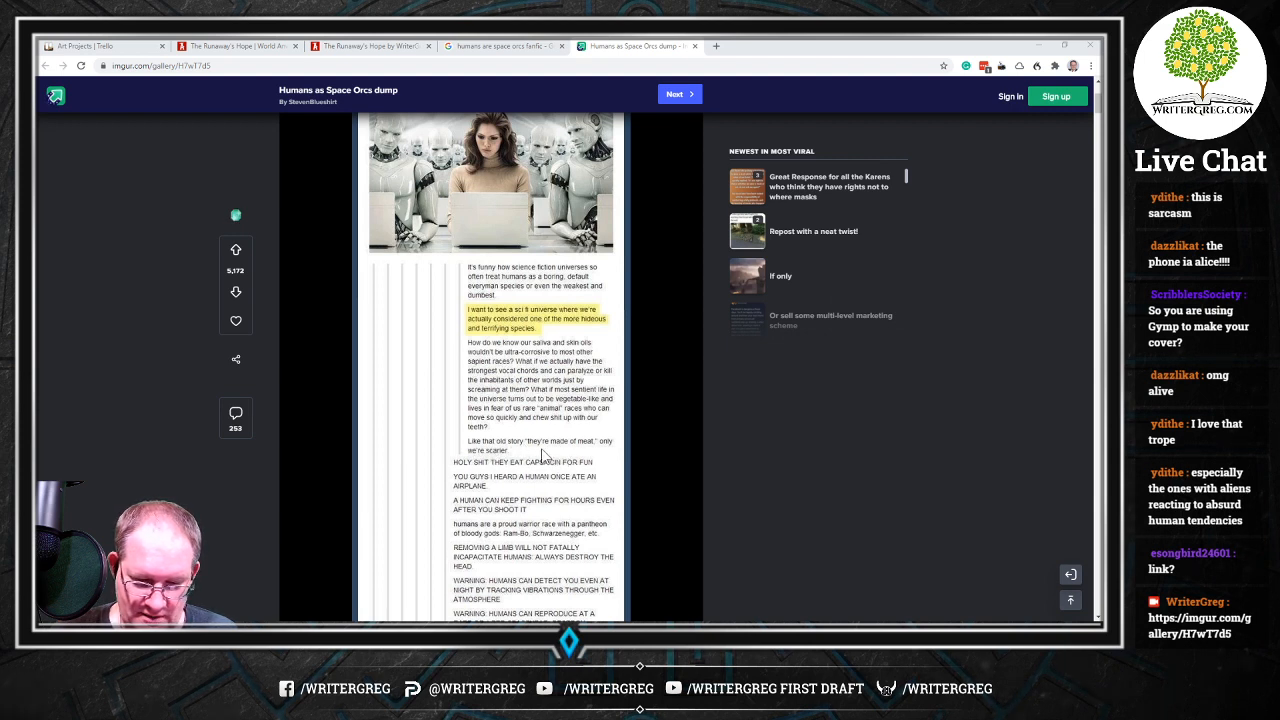
Read further through the list of warnings about humans in the Imgur post
scroll(535, 460, down, 1)
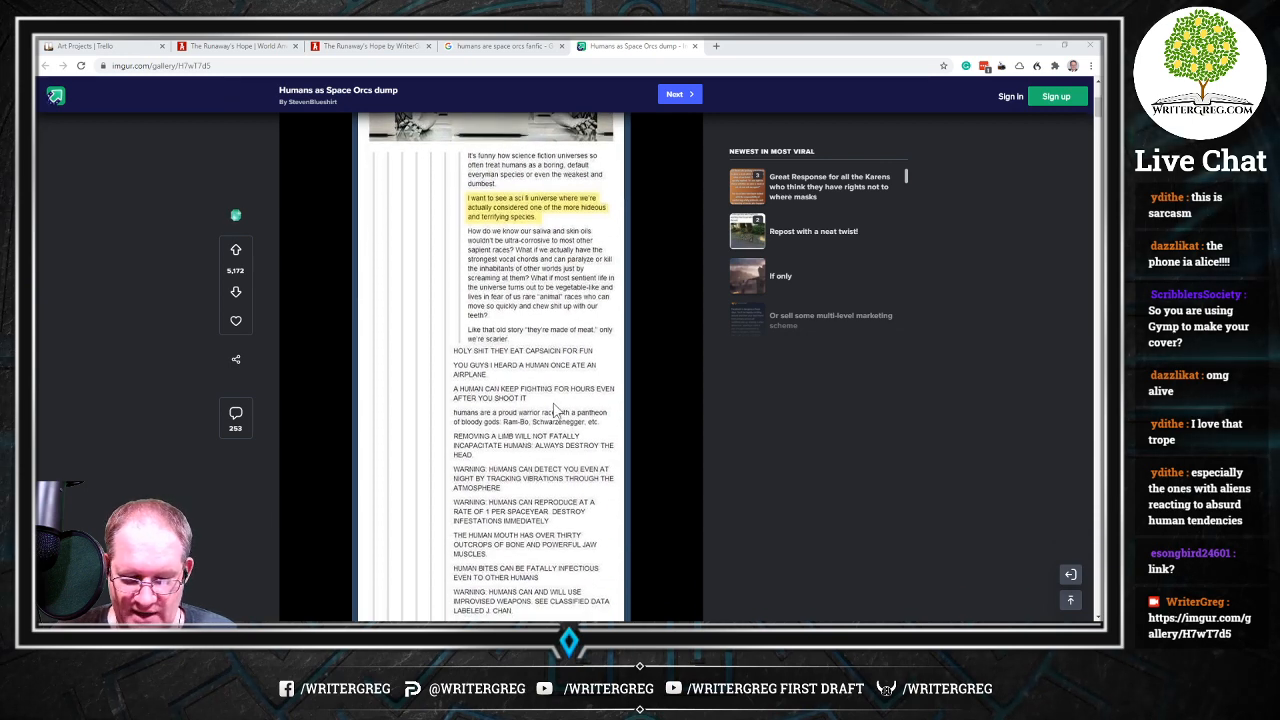
scroll(535, 412, down, 1)
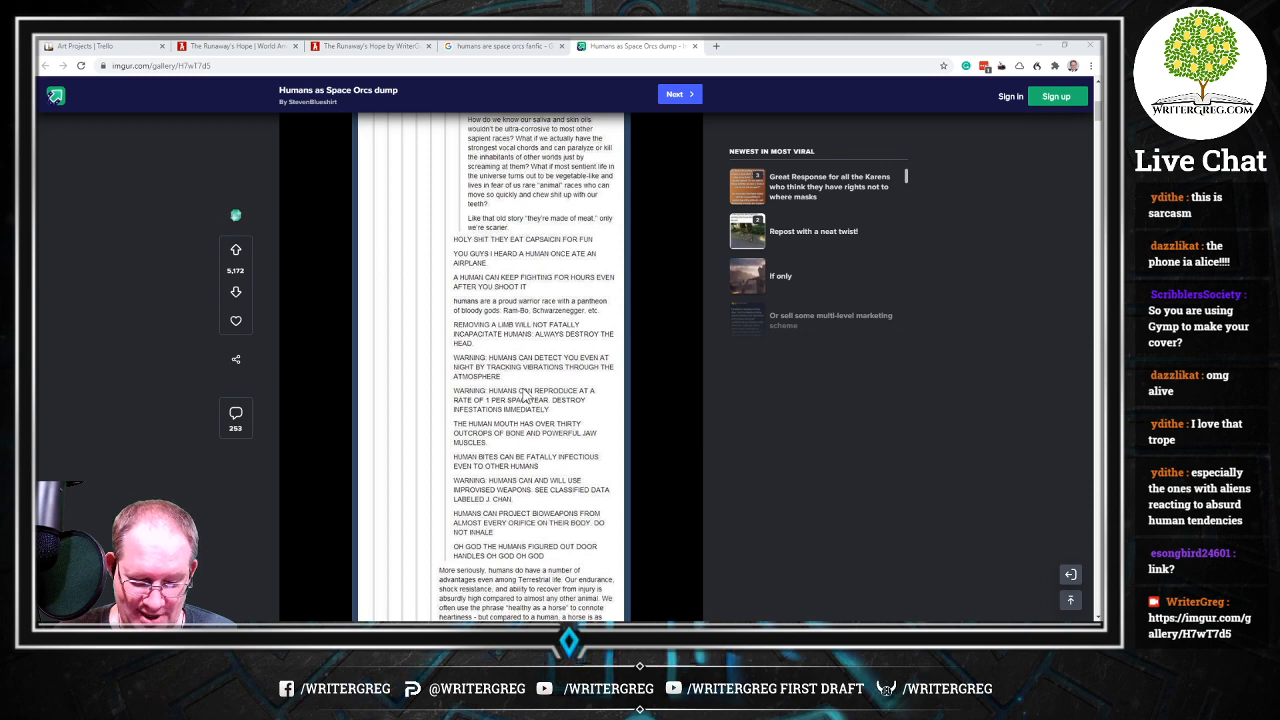
scroll(588, 430, down, 1)
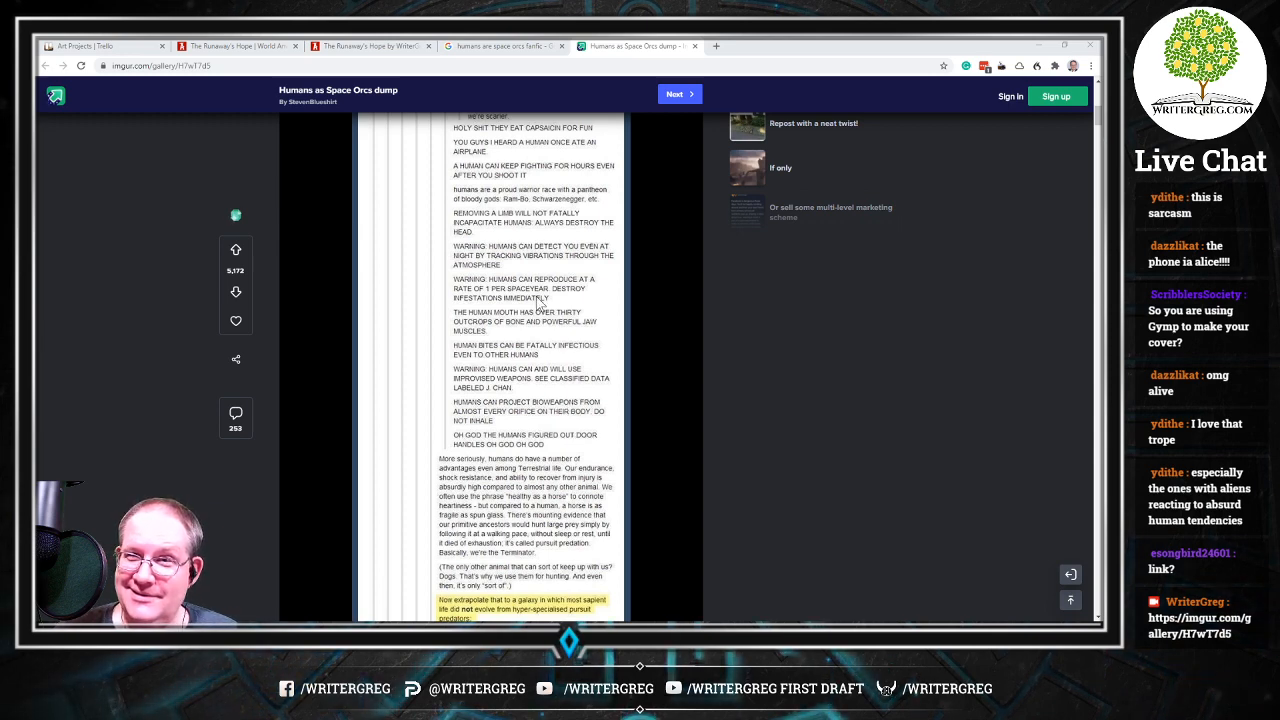
Read the rest of the Imgur post through its pursuit predation section, and glance back over the list of human habits
scroll(533, 333, down, 3)
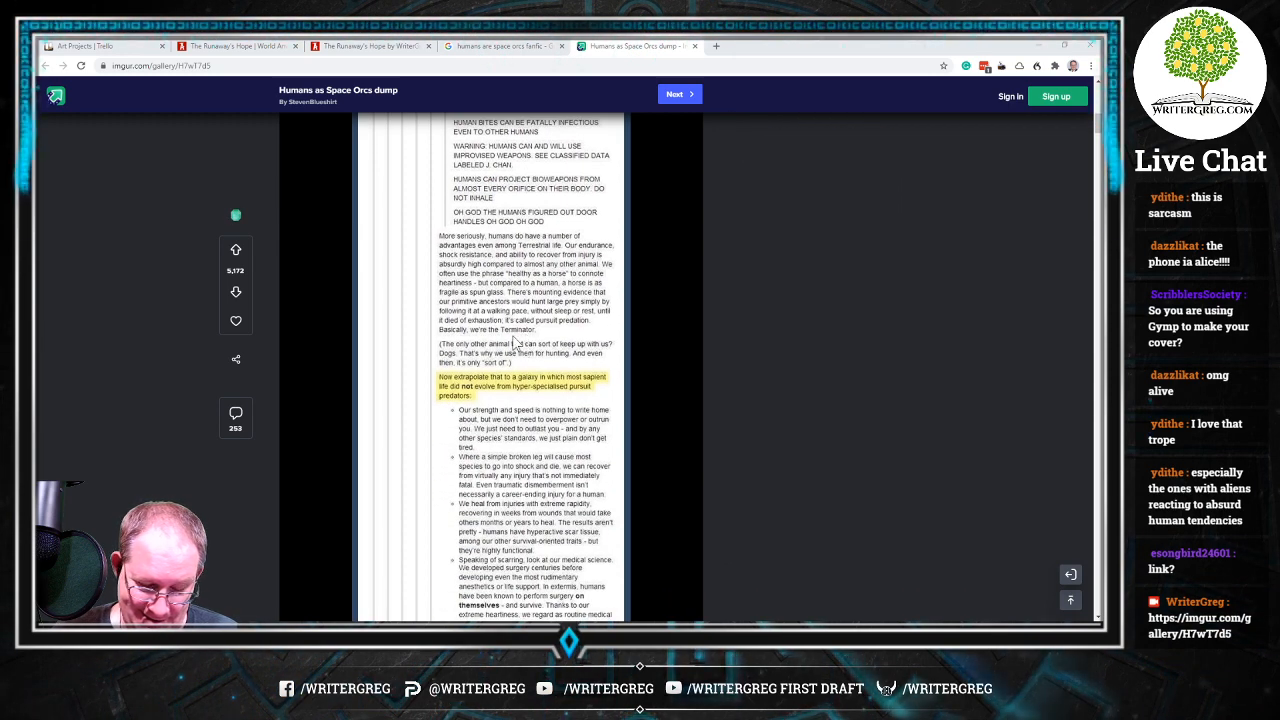
scroll(521, 412, down, 6)
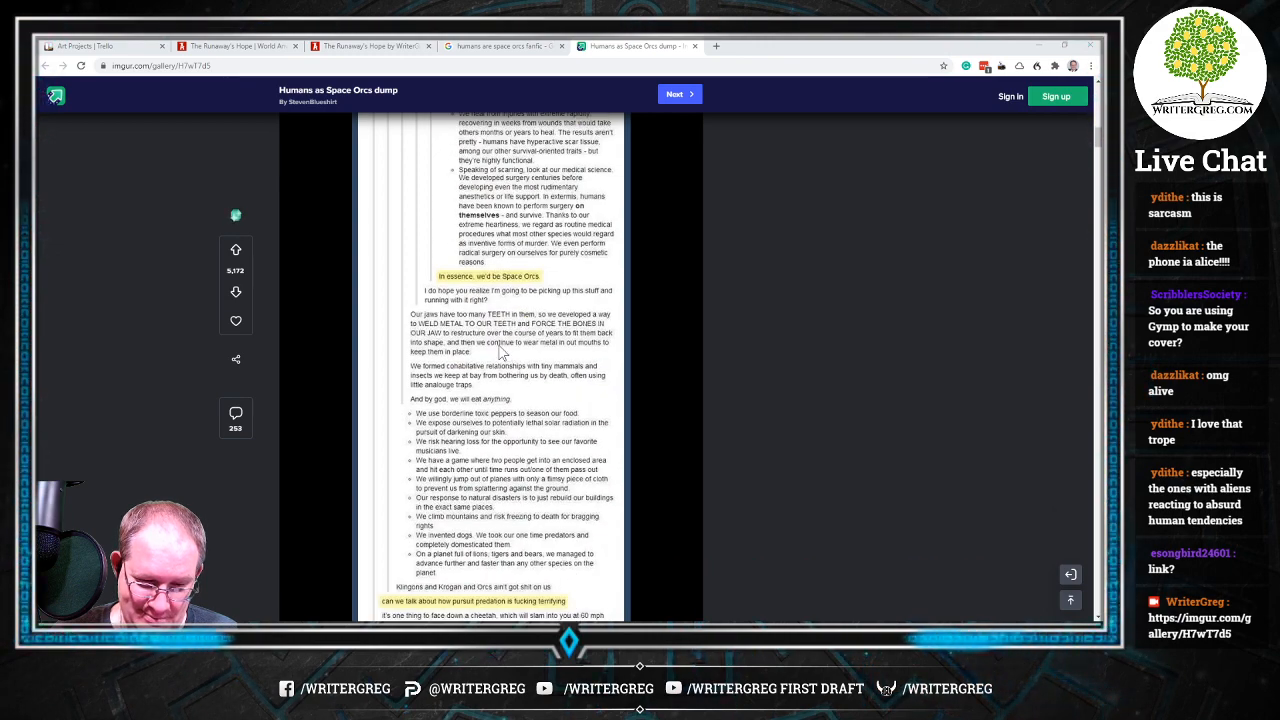
scroll(537, 378, down, 3)
scroll(530, 375, up, 5)
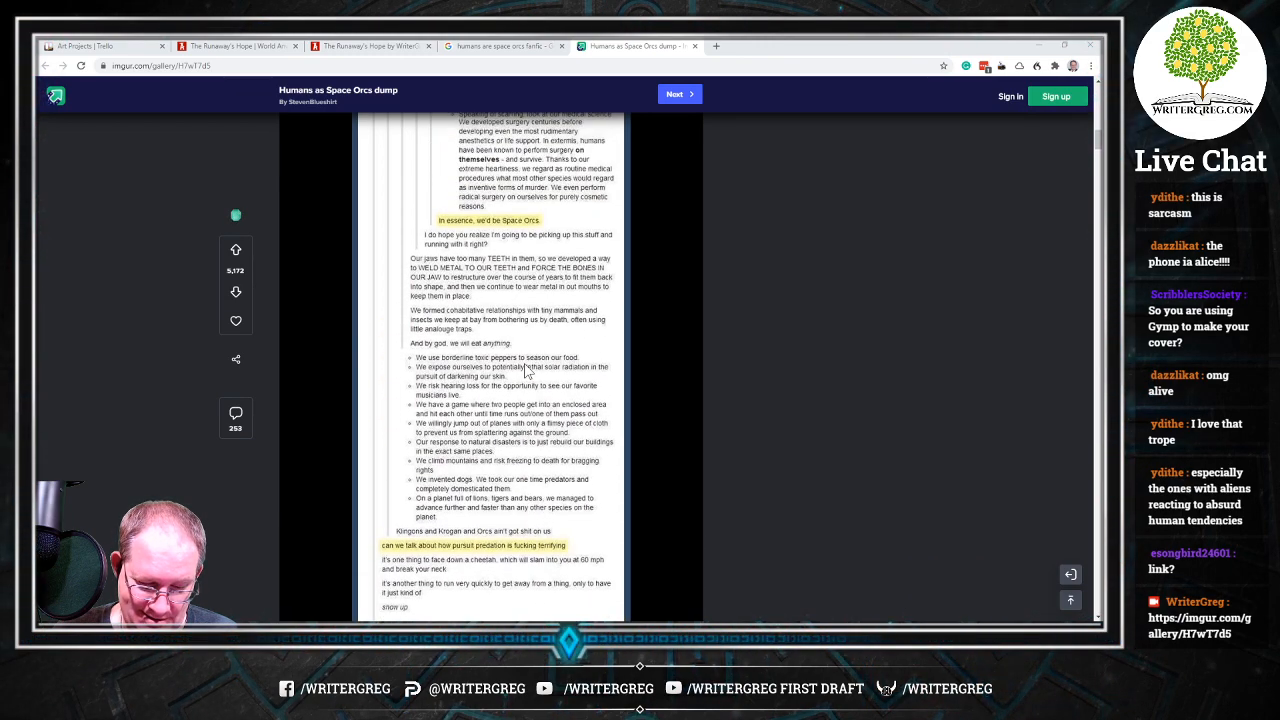
scroll(524, 372, down, 4)
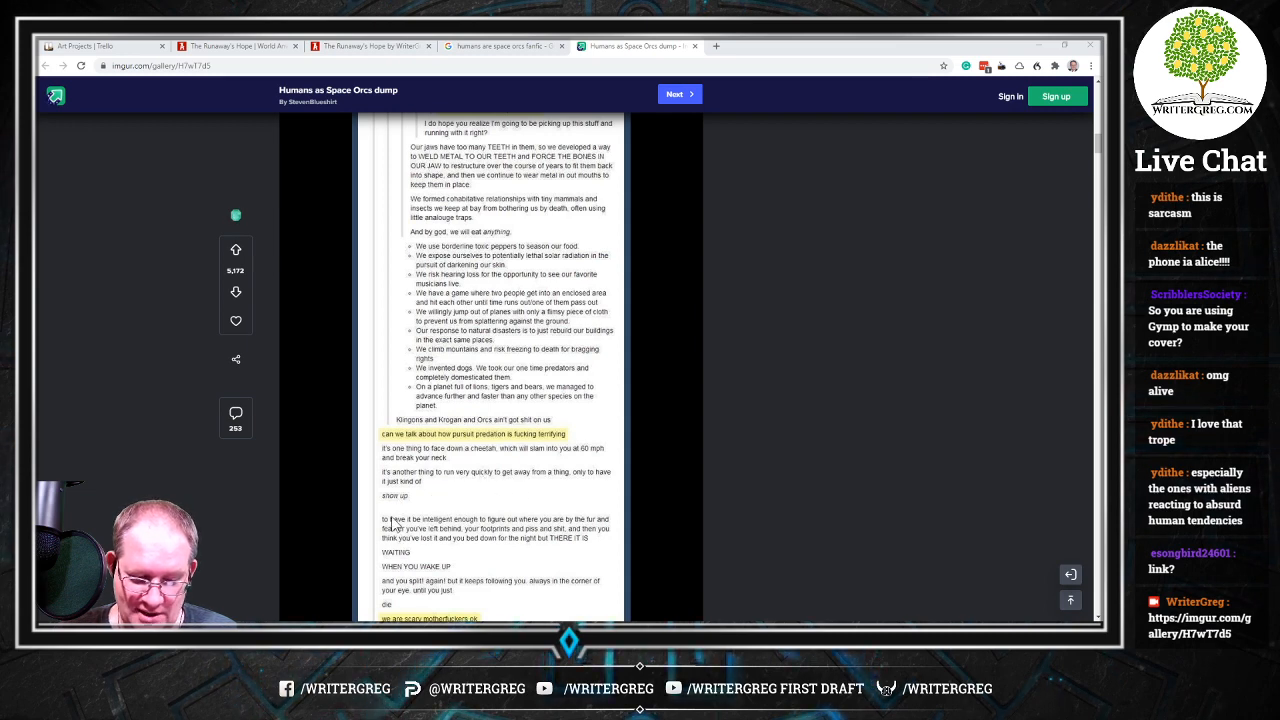
scroll(415, 475, down, 1)
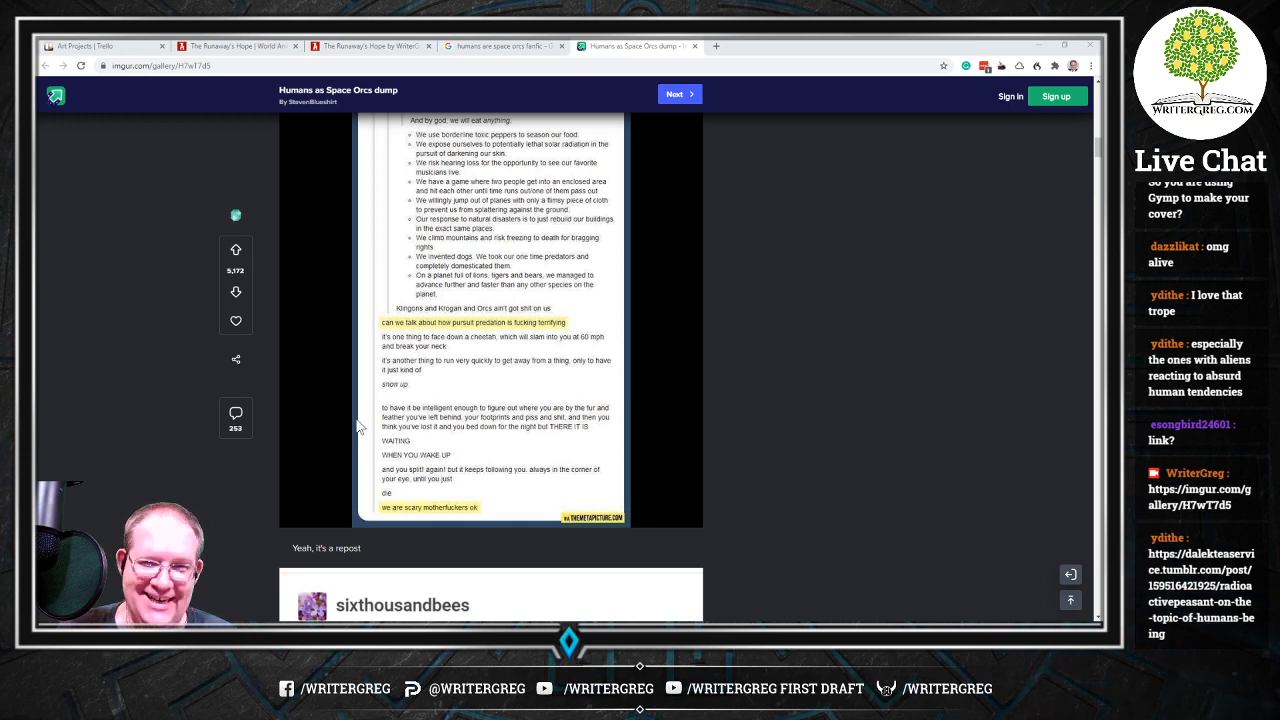
scroll(340, 426, up, 3)
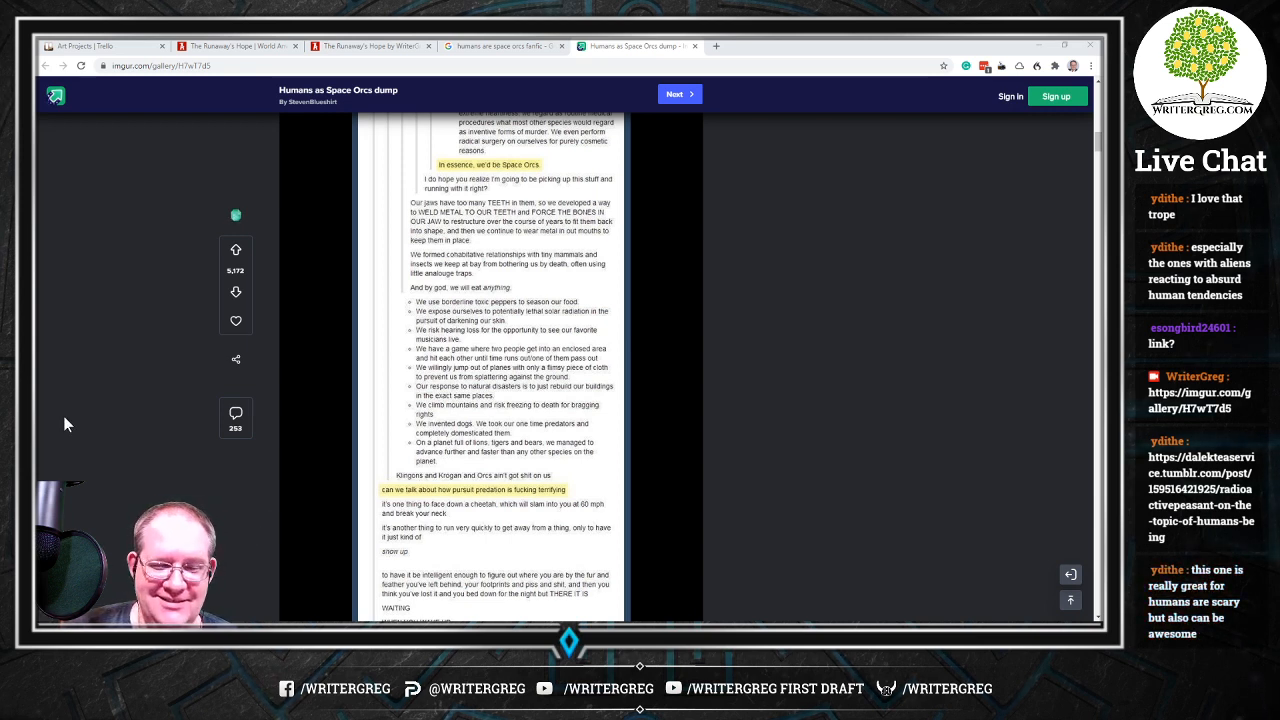
Close the Imgur post and the image search results, and open the copied Tumblr link on the topic of humans being in a new tab
click(695, 46)
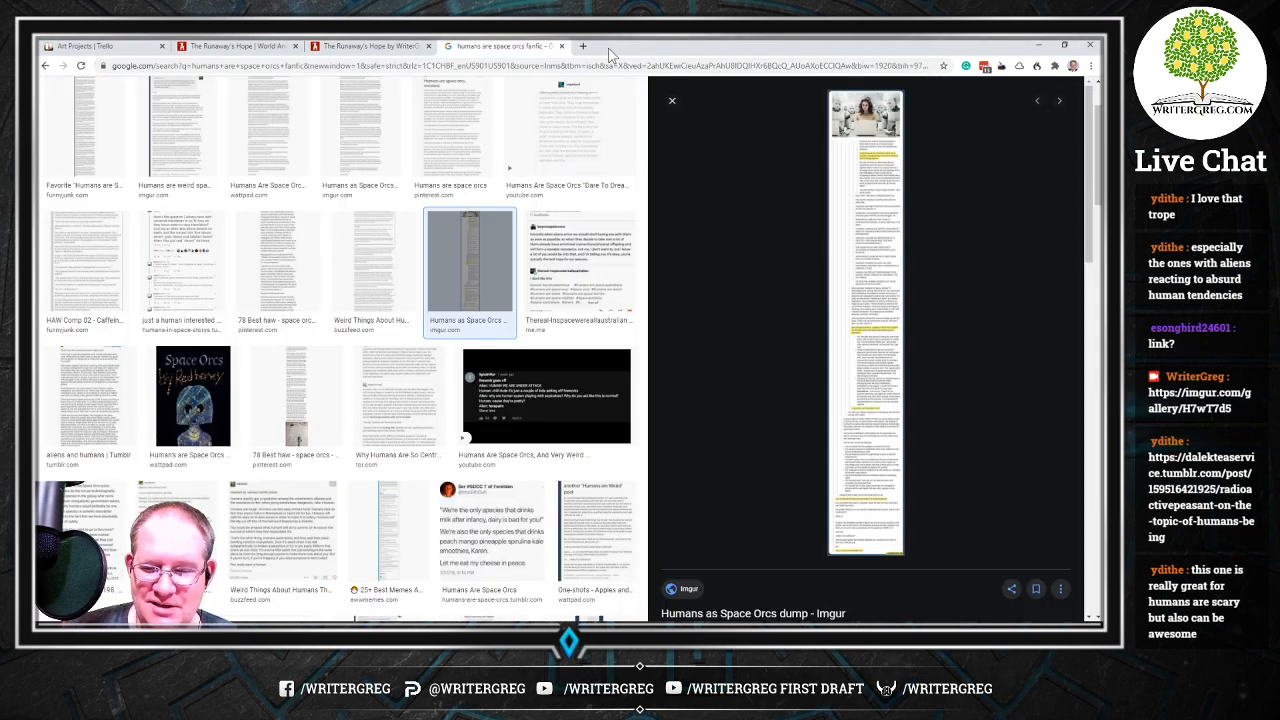
click(561, 47)
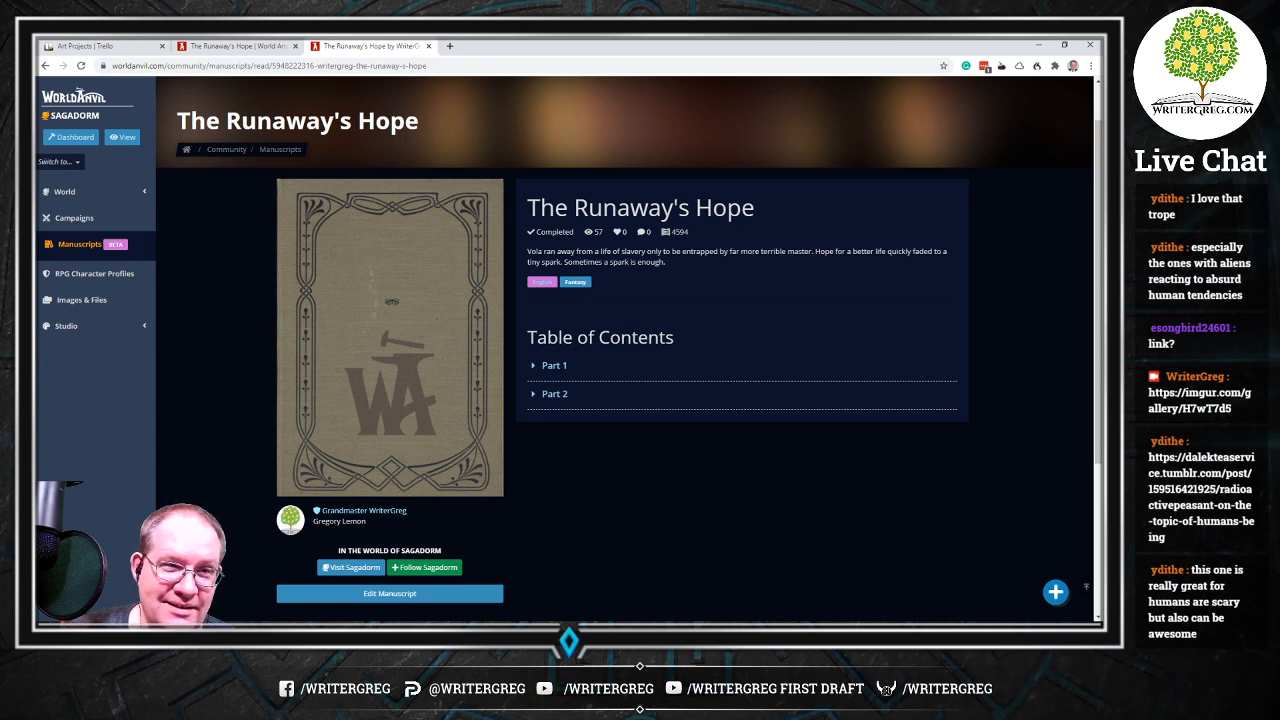
key(ctrl+t)
key(ctrl+v)
key(Return)
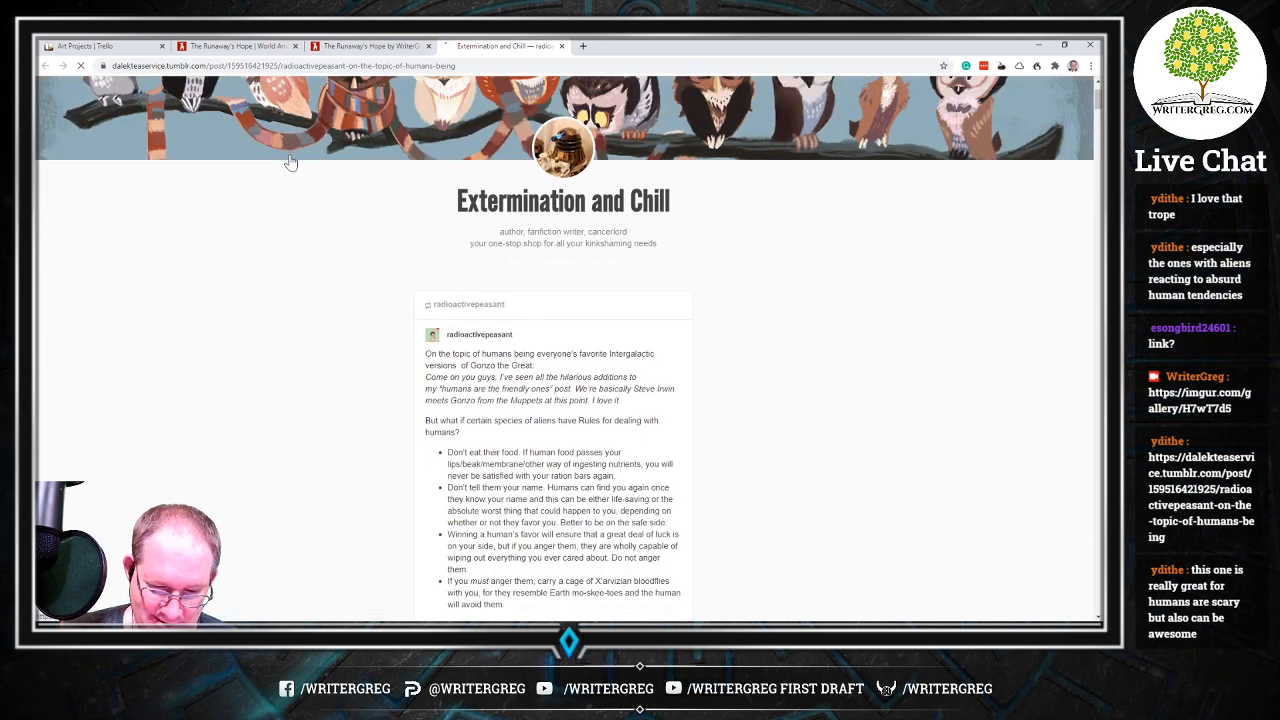
Skim the opening of the Tumblr post about rules for dealing with humans and return to The Runaway's Hope manuscript settings
scroll(391, 351, down, 2)
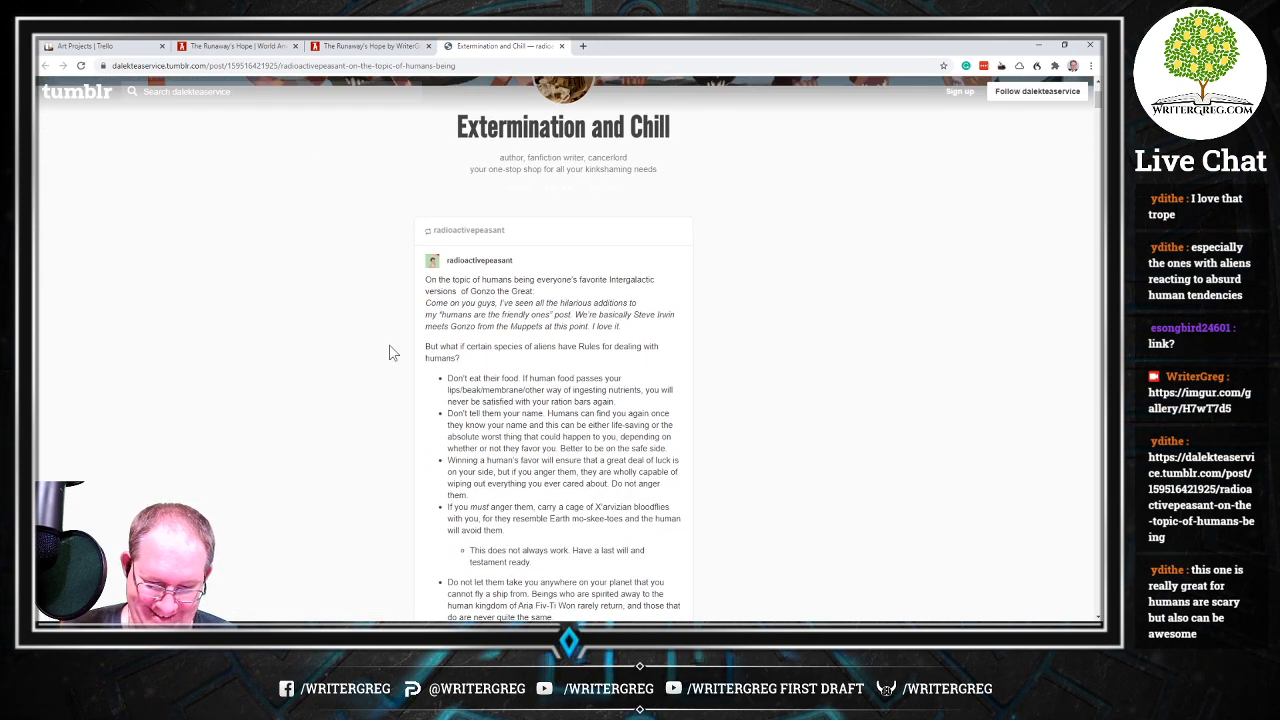
scroll(390, 348, down, 1)
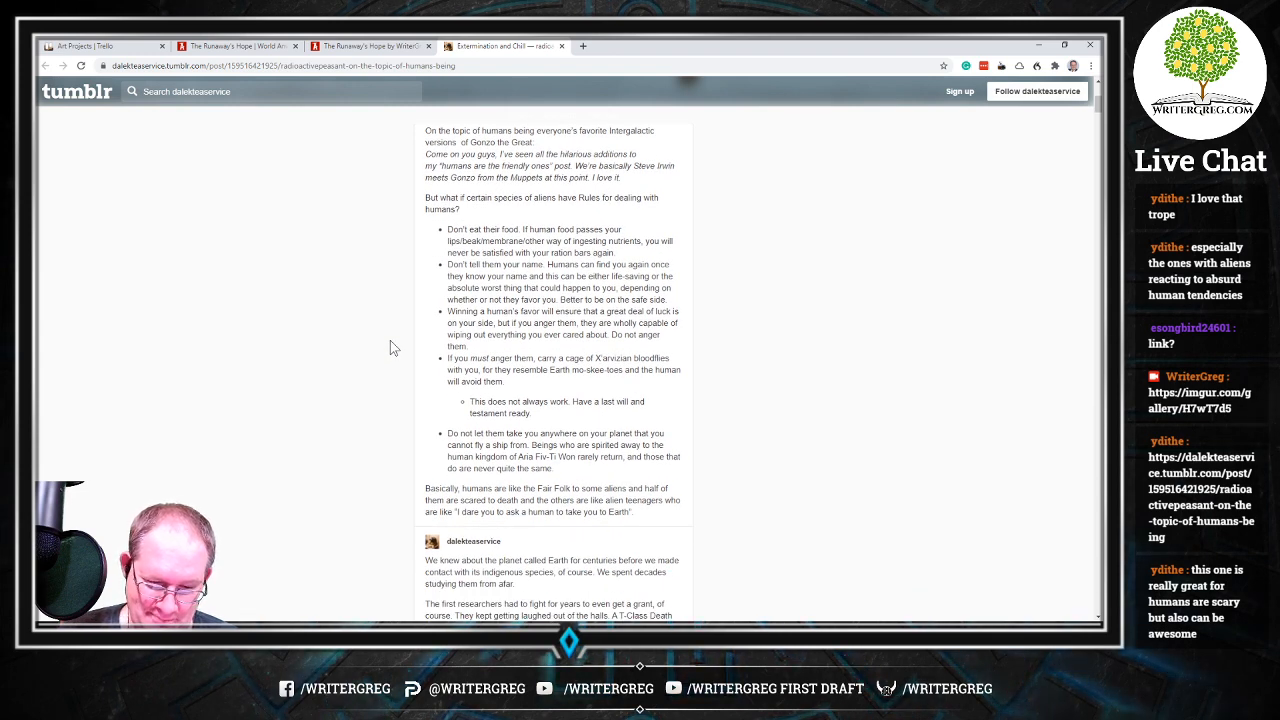
scroll(390, 348, down, 5)
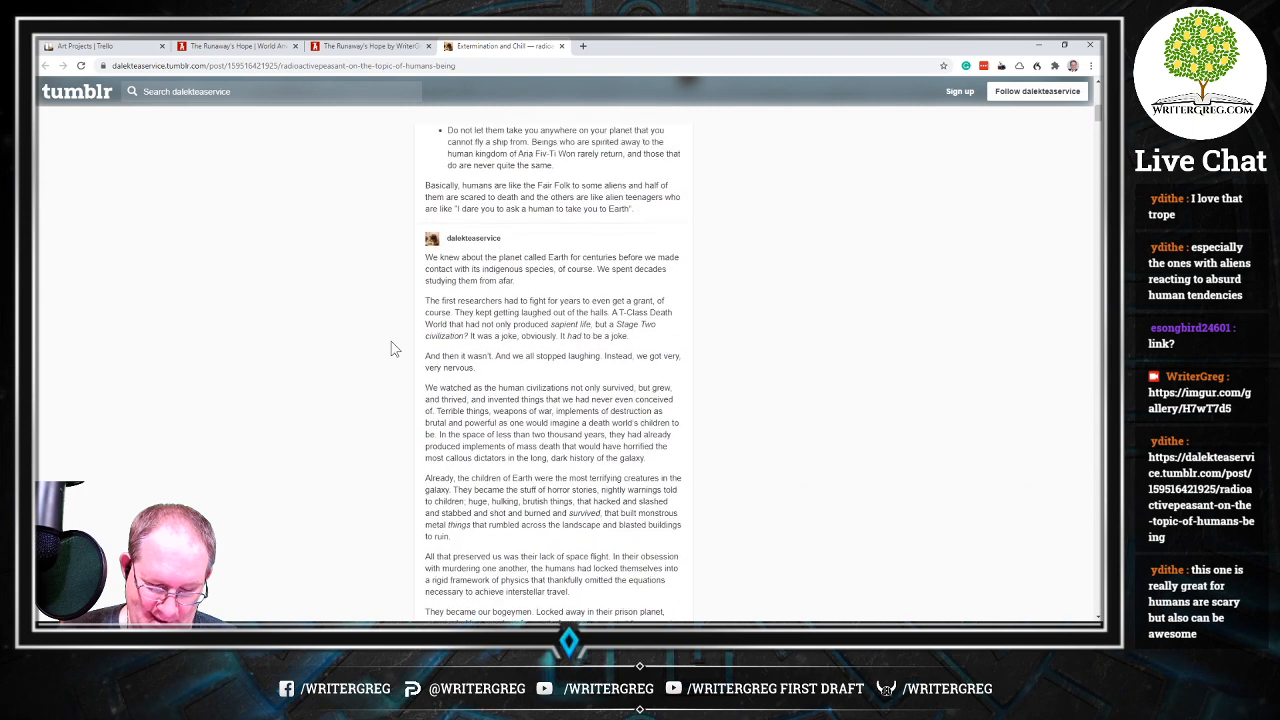
scroll(390, 346, up, 10)
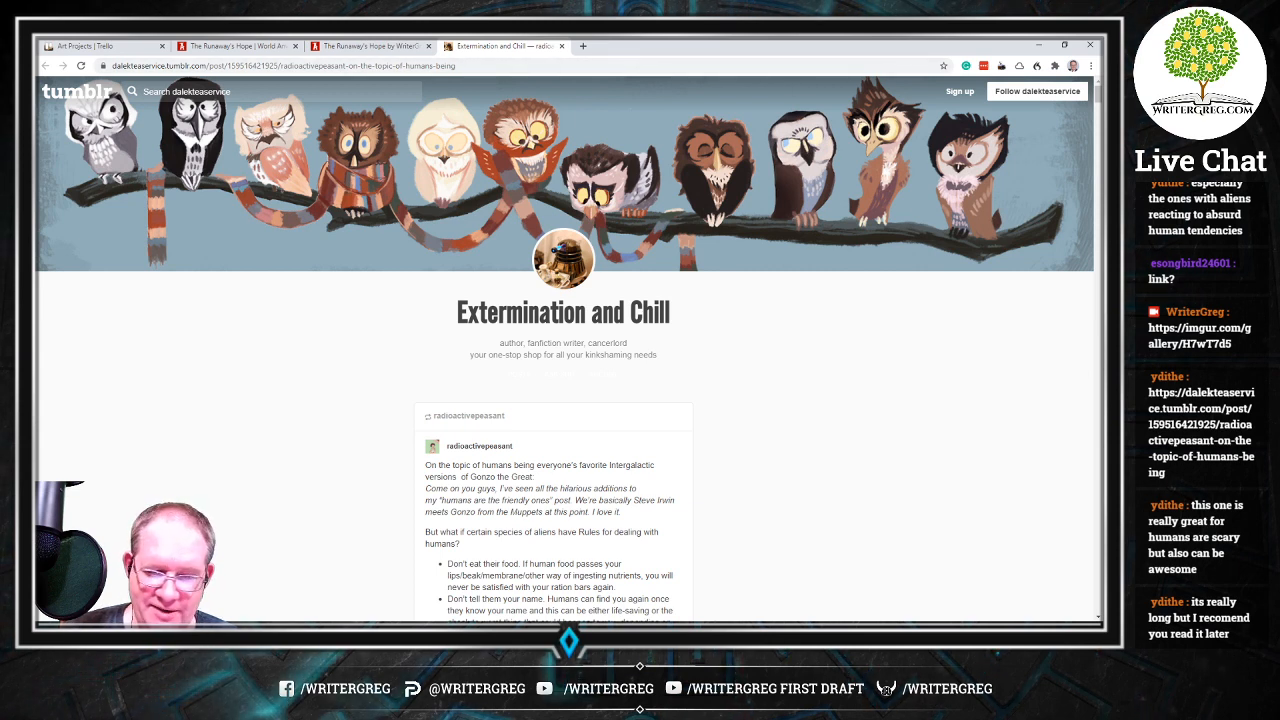
click(237, 47)
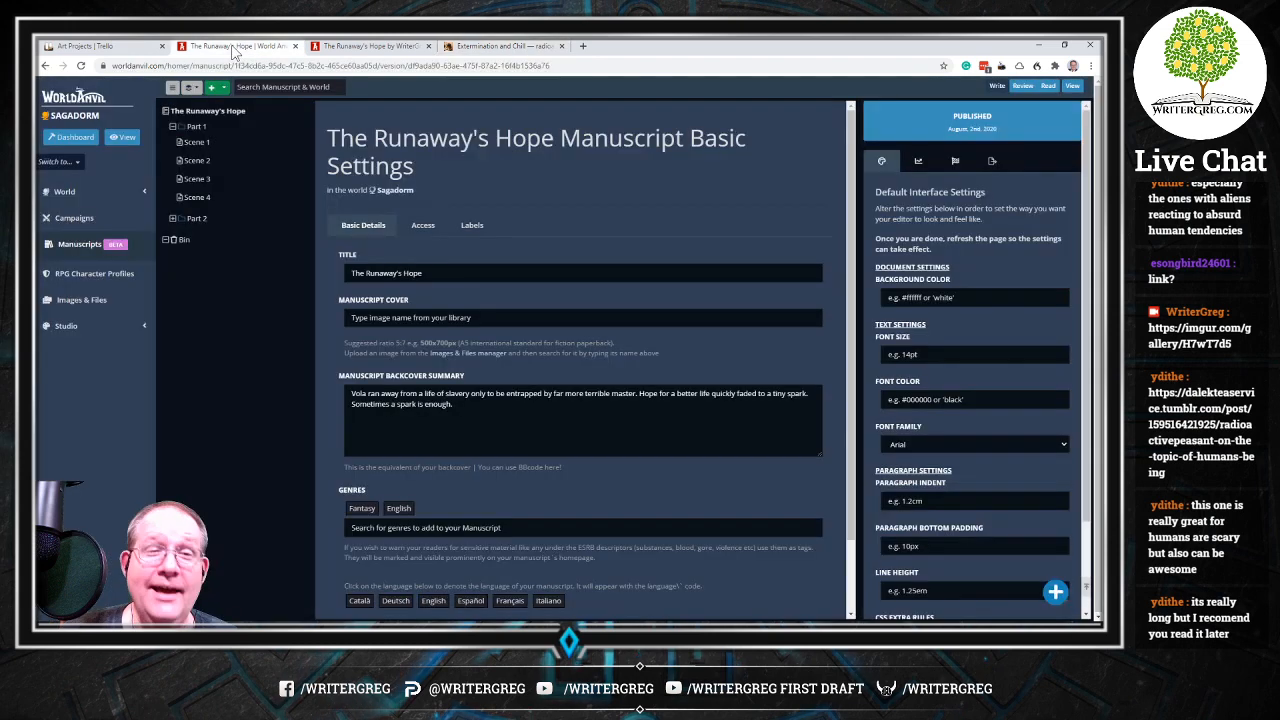
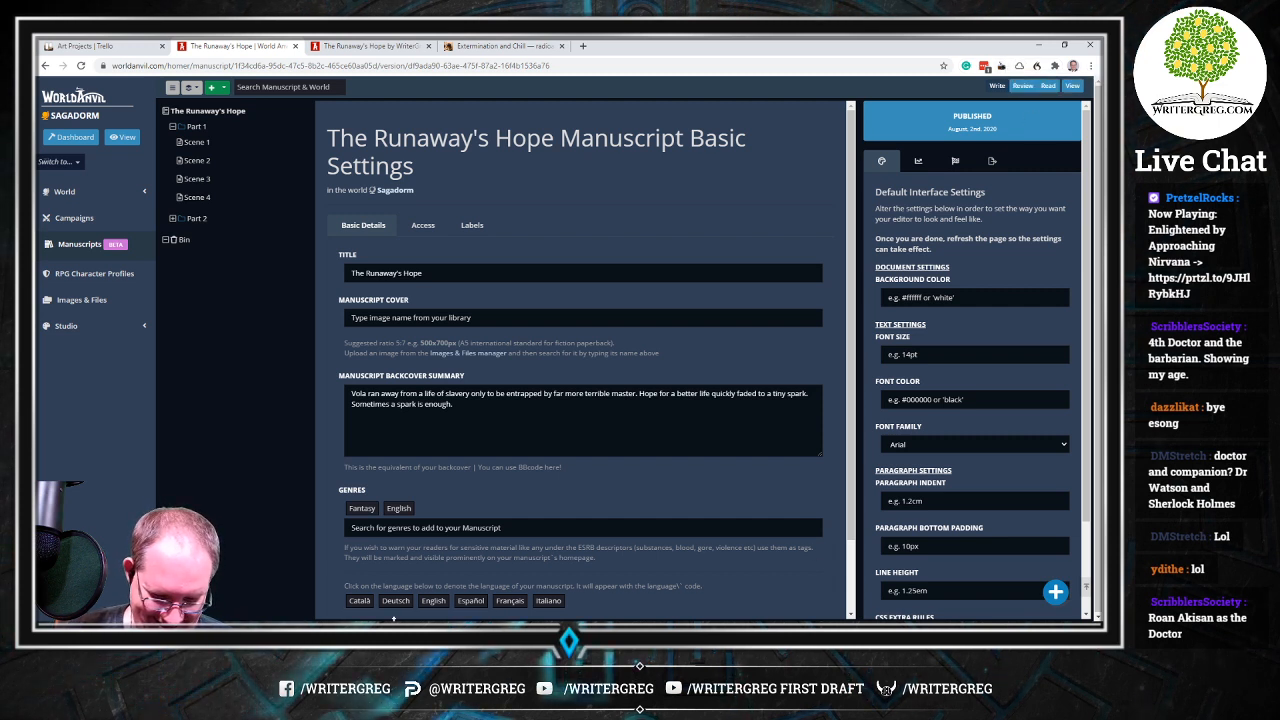
Switch to GIMP and create a new image from the A5 (300 ppi) template with its size shown in pixels, 1748 × 2480
key(alt+Tab)
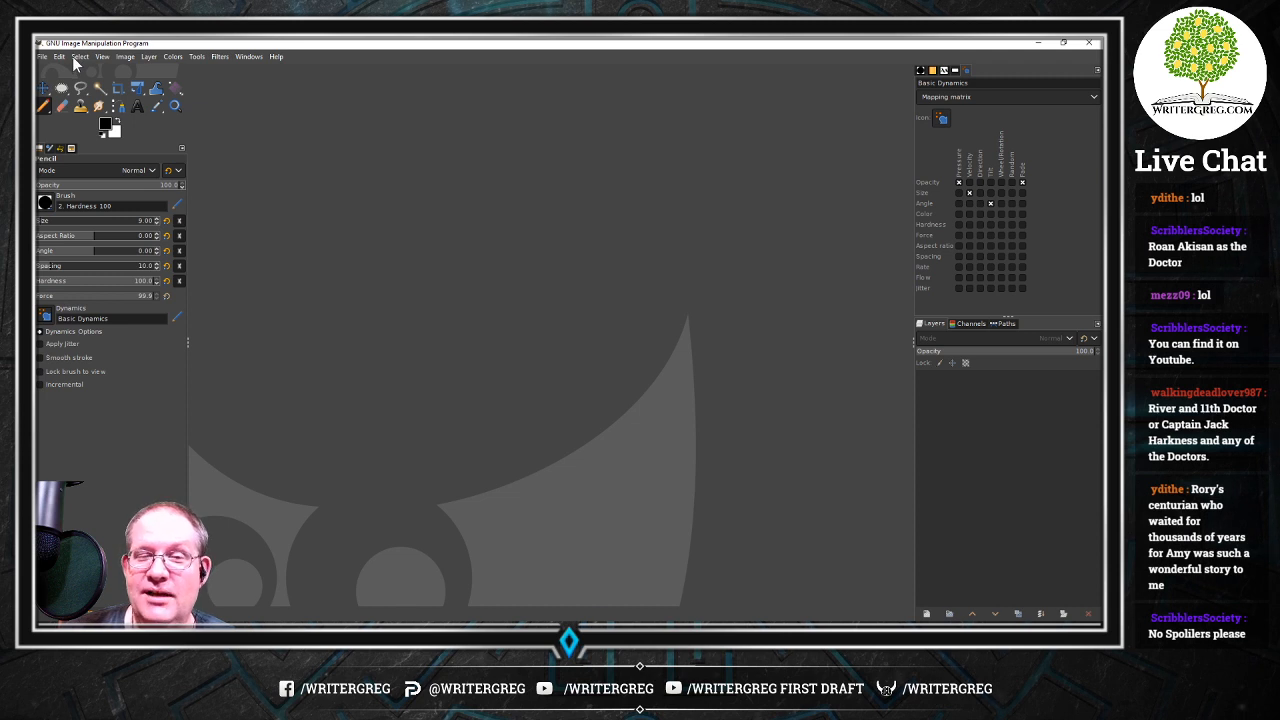
click(42, 56)
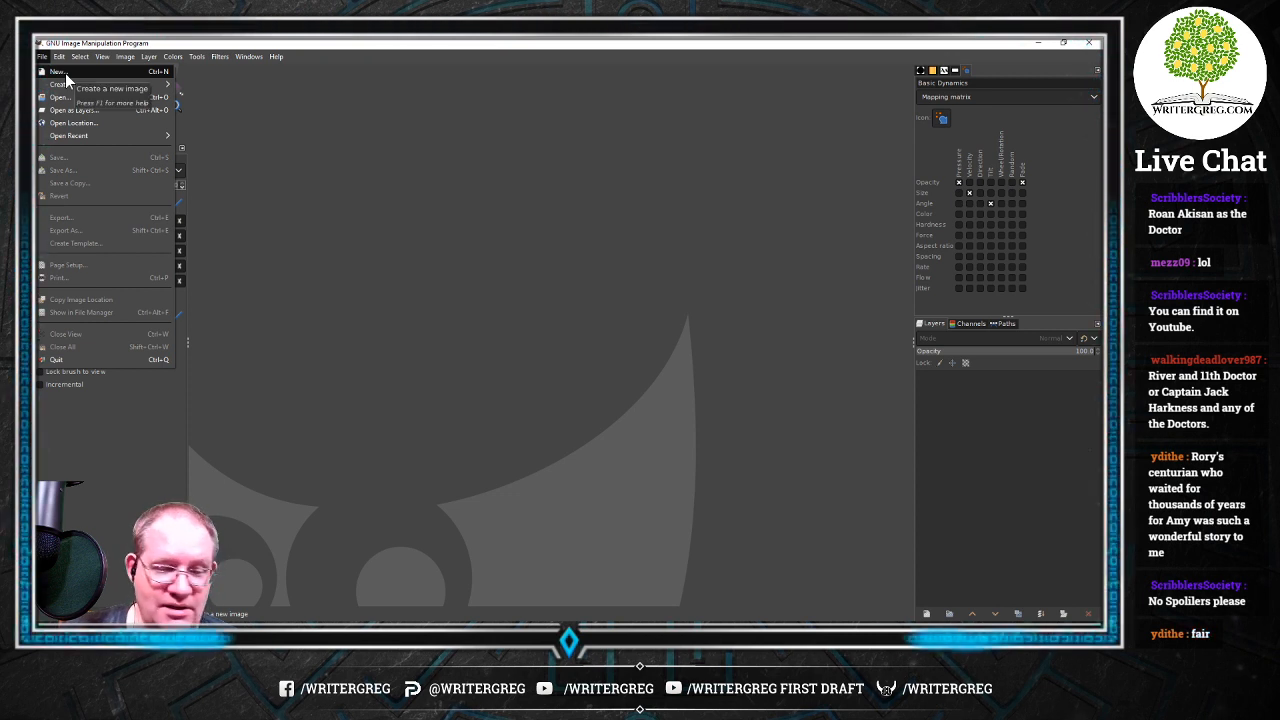
click(65, 73)
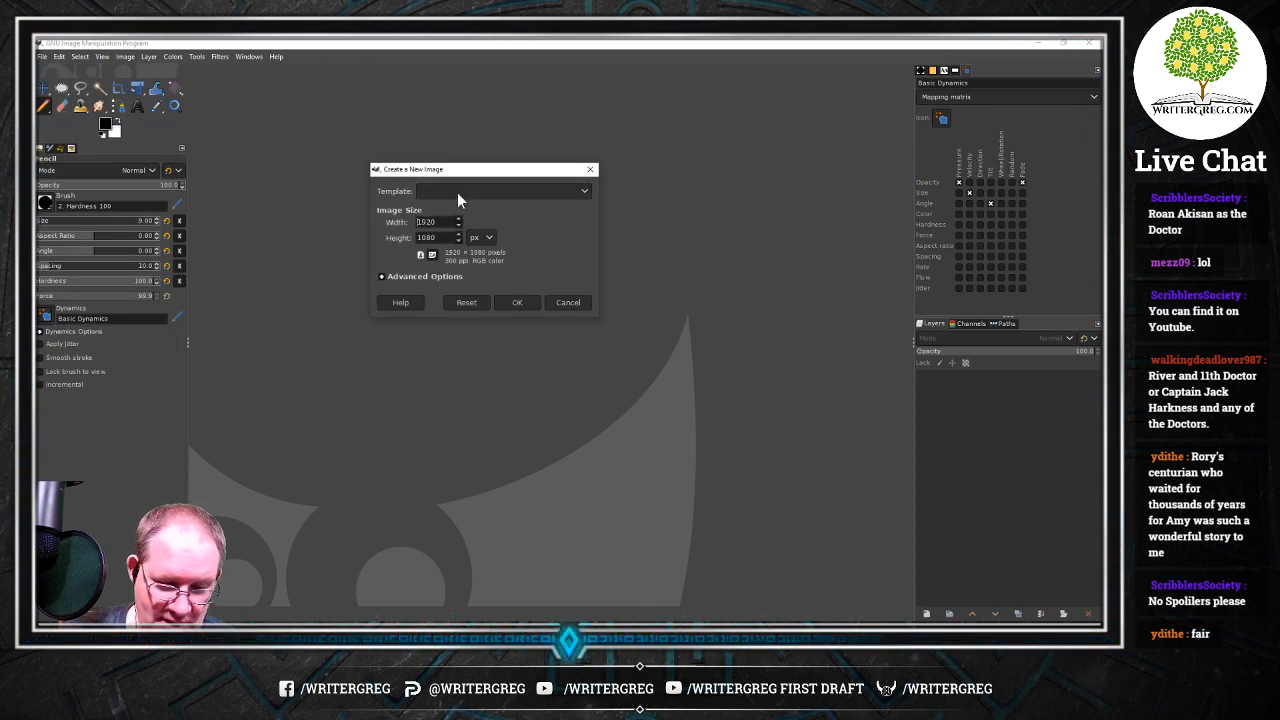
click(457, 191)
click(474, 272)
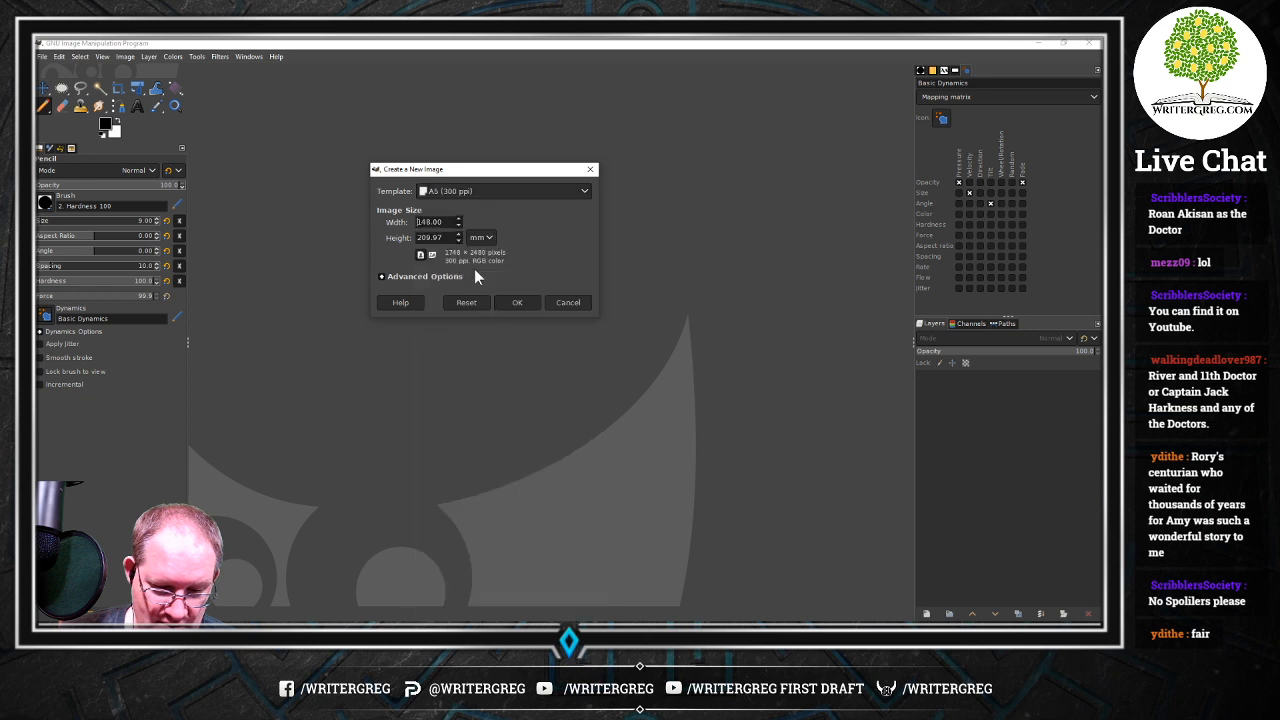
click(481, 238)
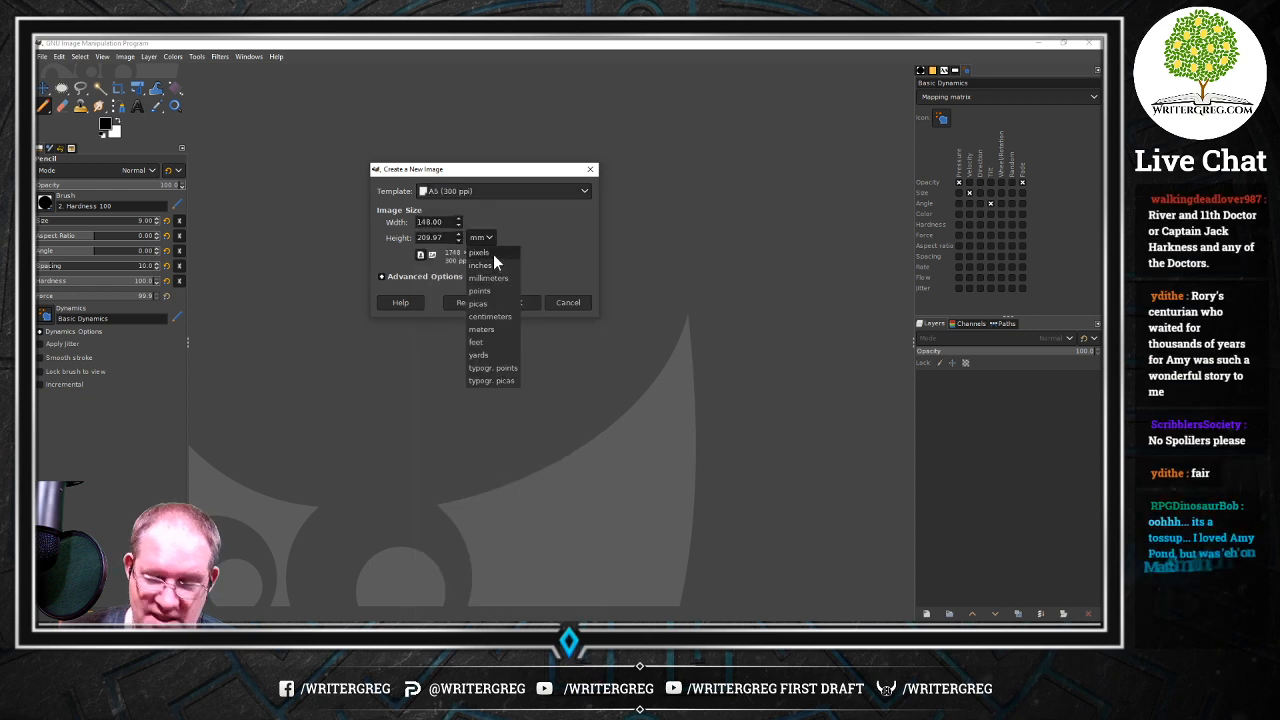
click(493, 253)
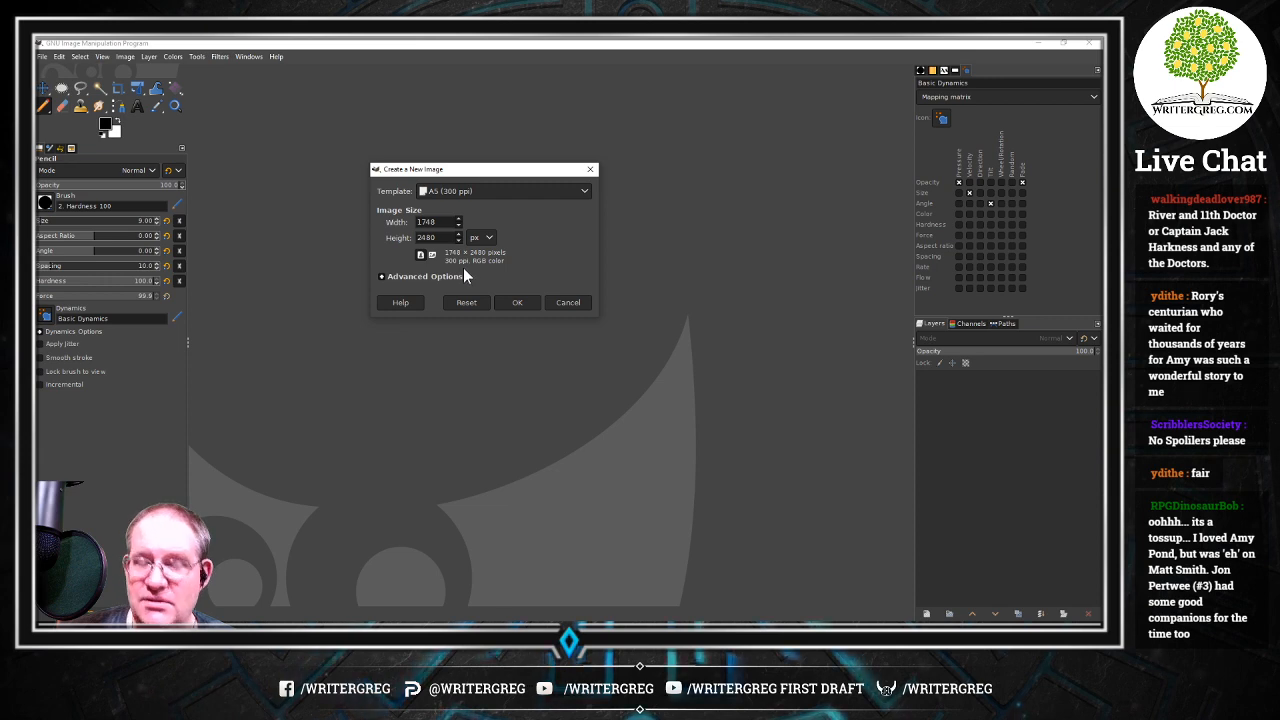
click(505, 301)
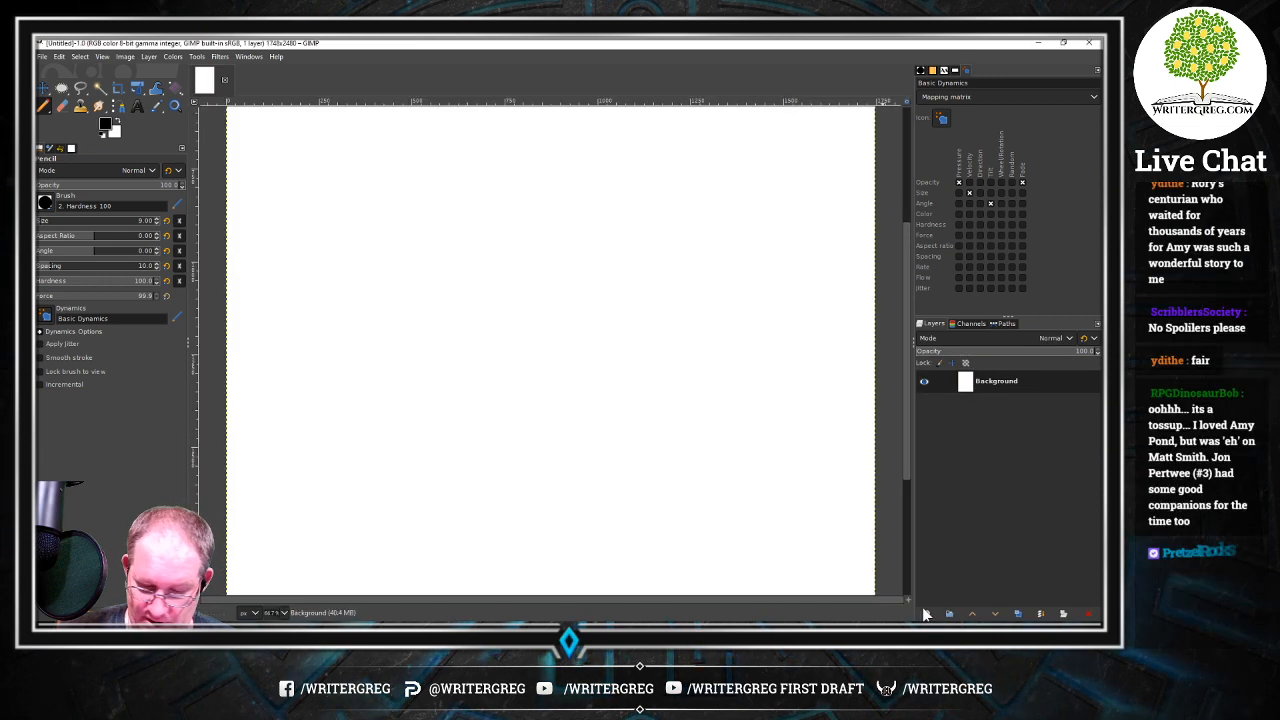
Reduce the canvas zoom to 50% and further to 25% to show the whole blank page
click(285, 612)
click(282, 574)
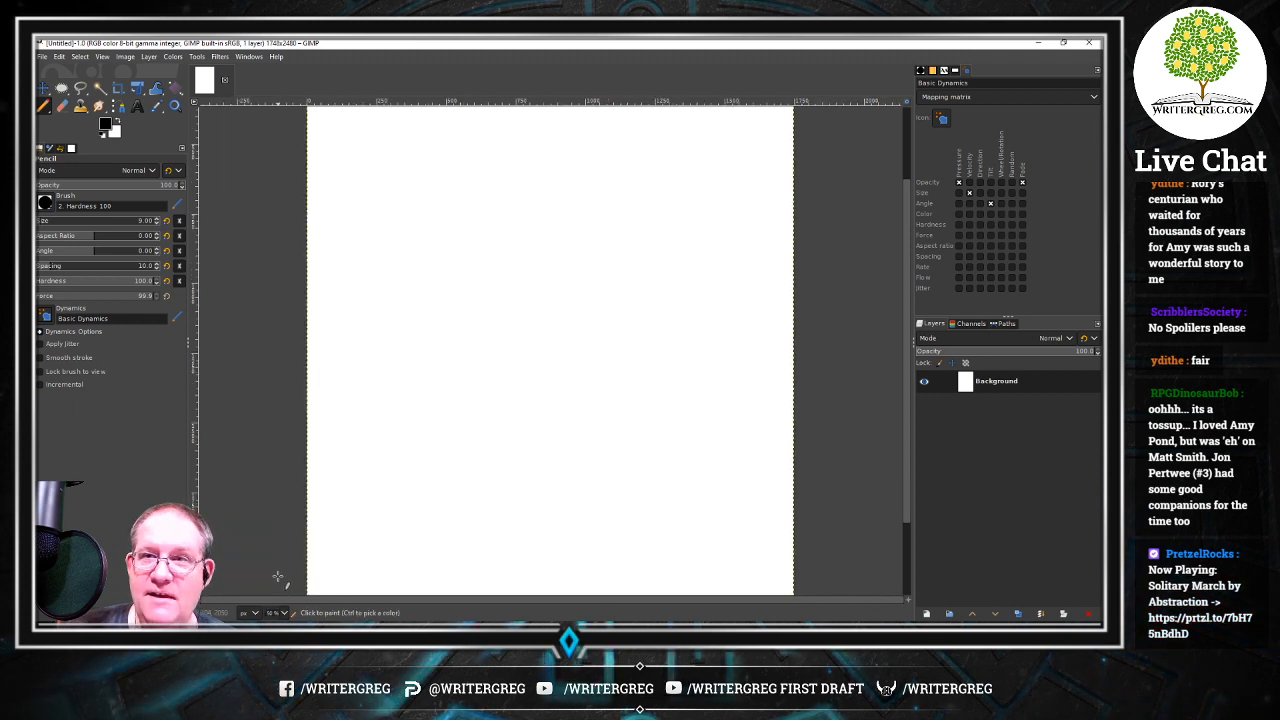
mouse_move(268, 636)
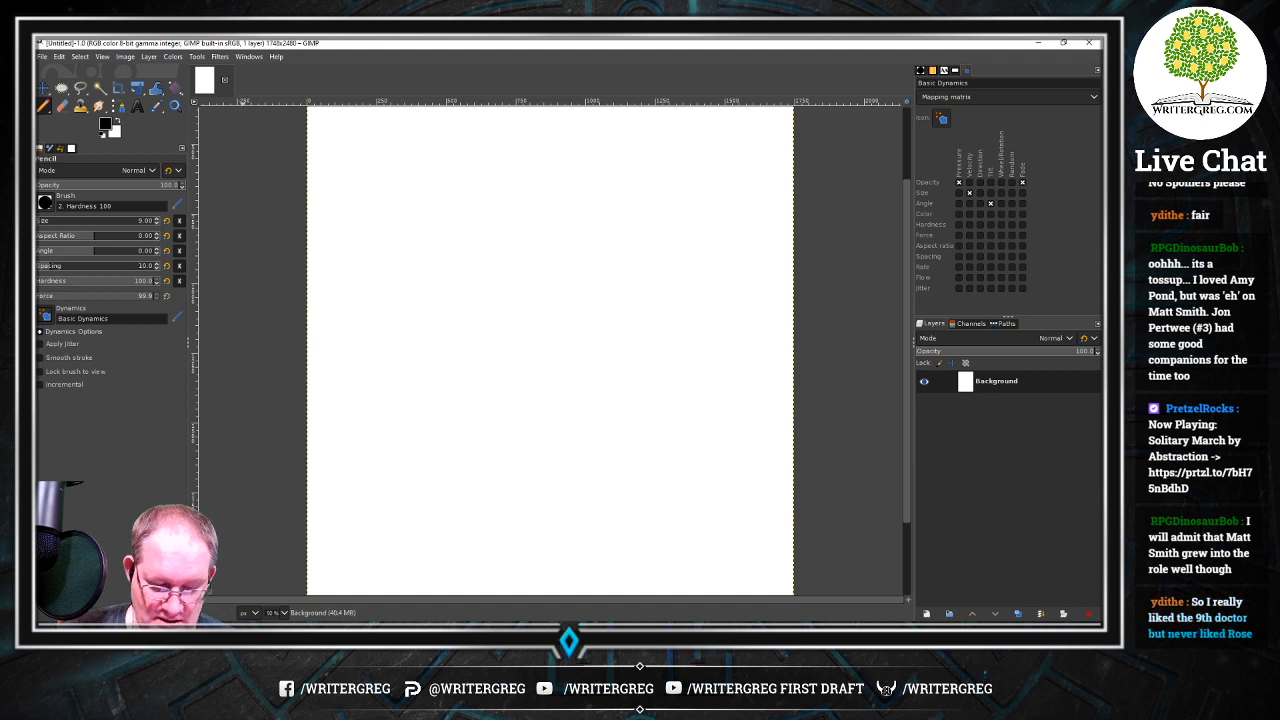
click(285, 612)
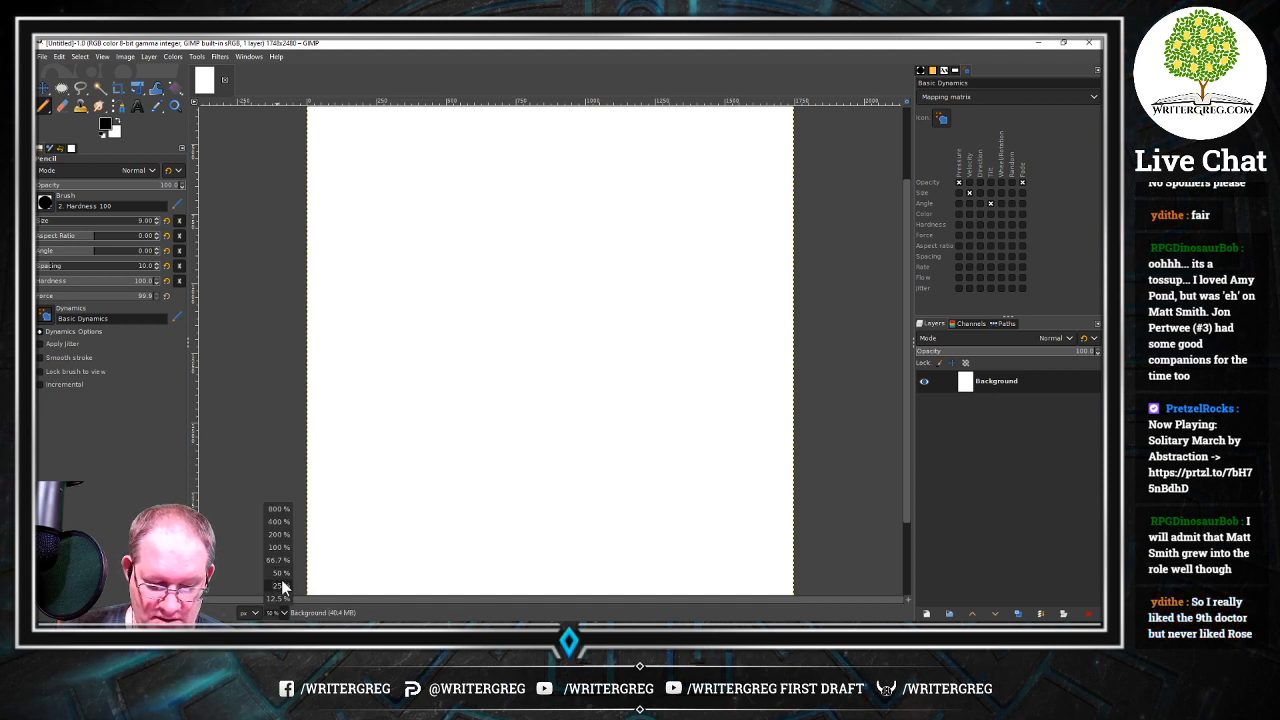
click(280, 585)
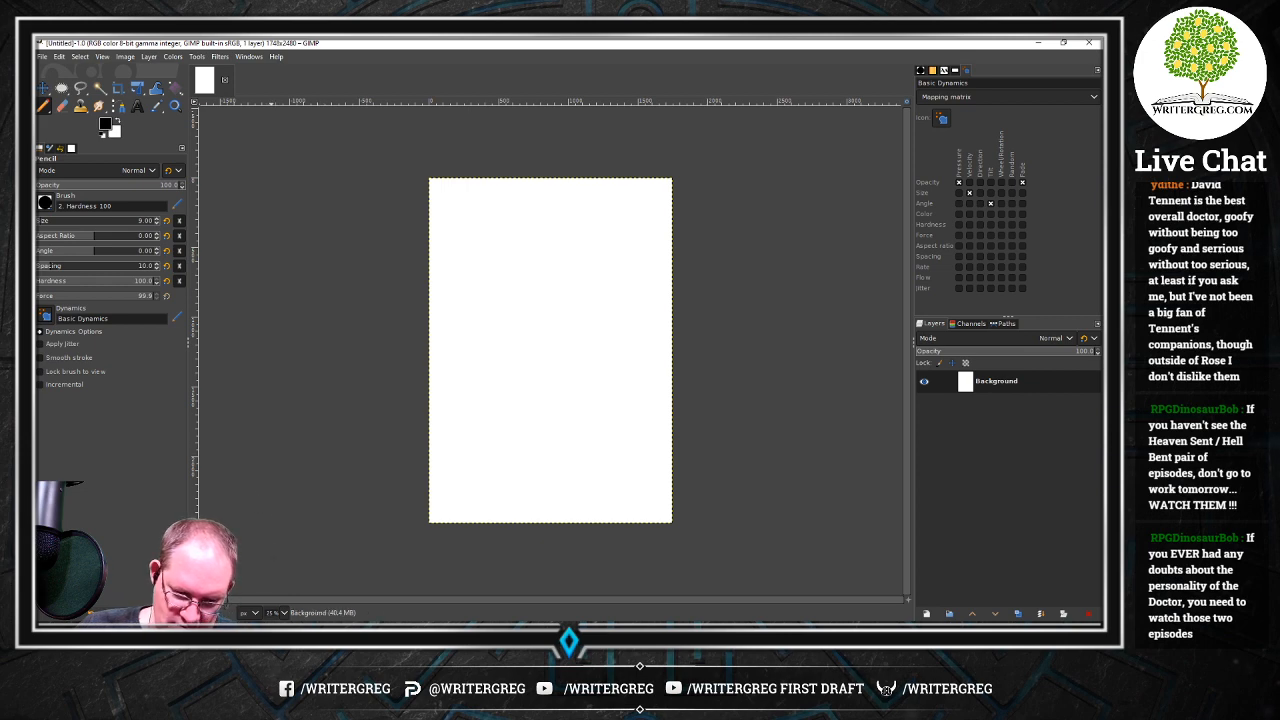
Switch back to the browser and search the web for "heaven sent hell bent" in a new tab
key(alt+Tab)
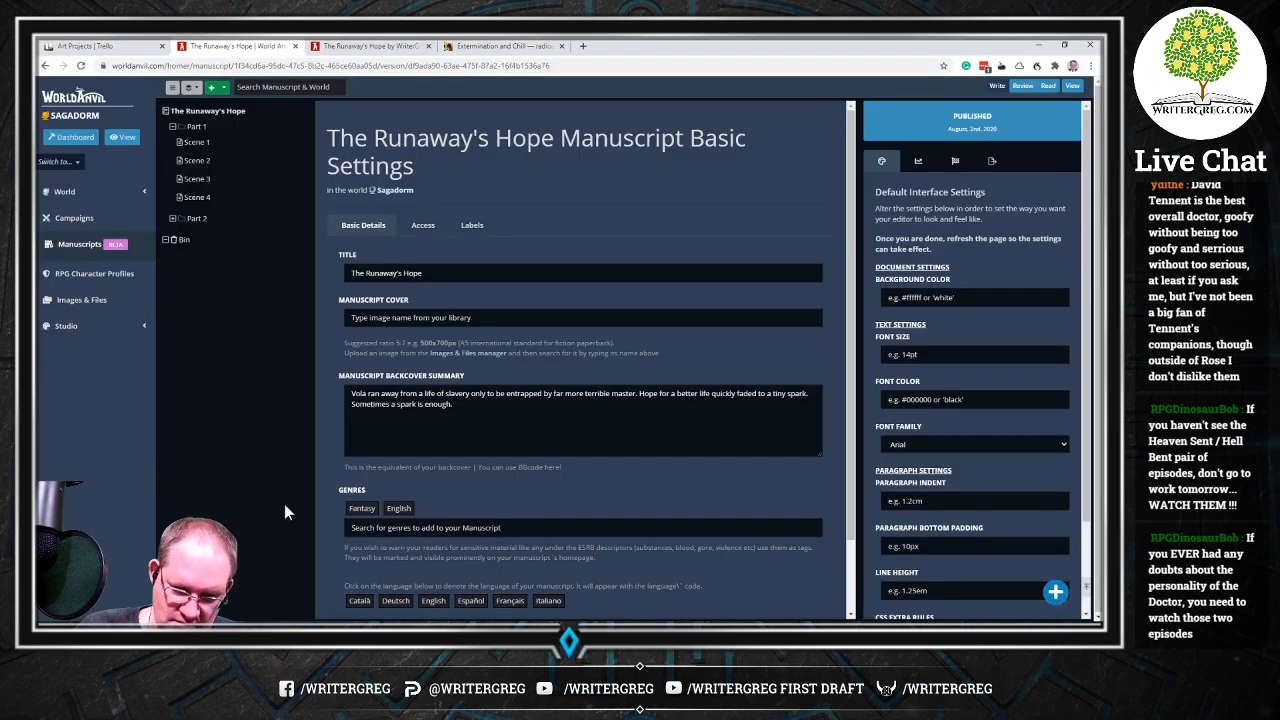
click(583, 47)
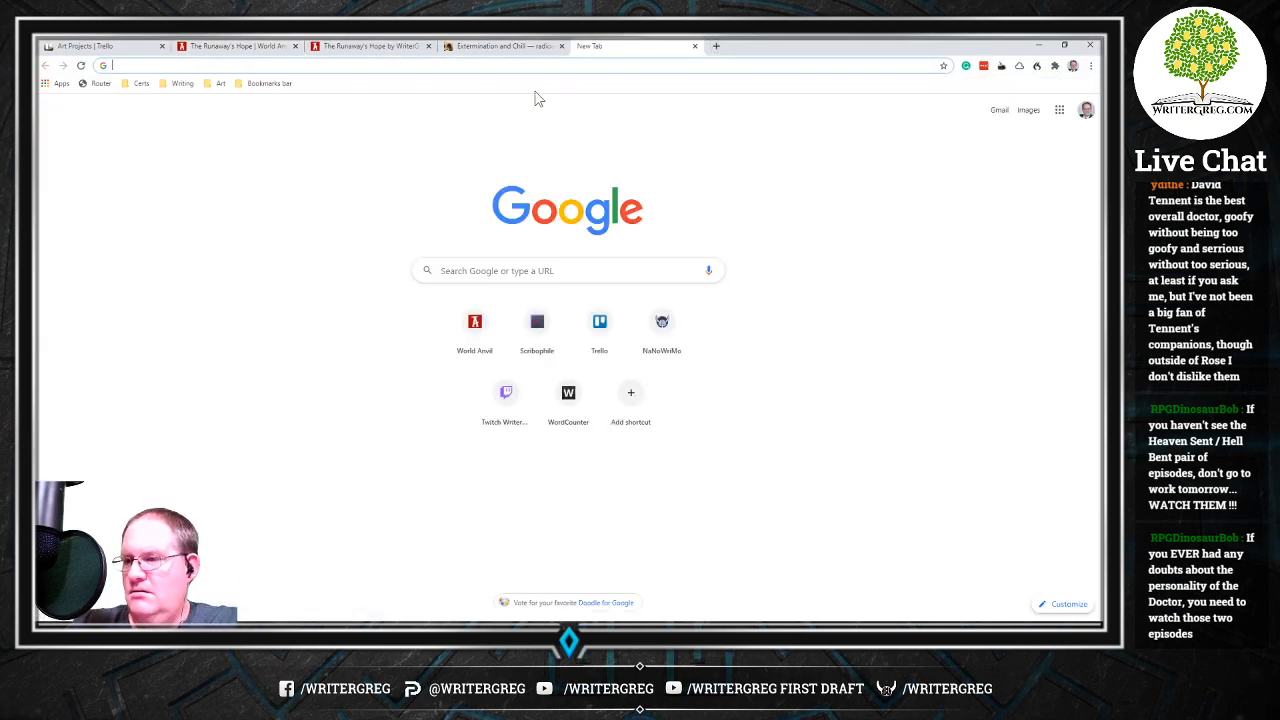
text(heaven se)
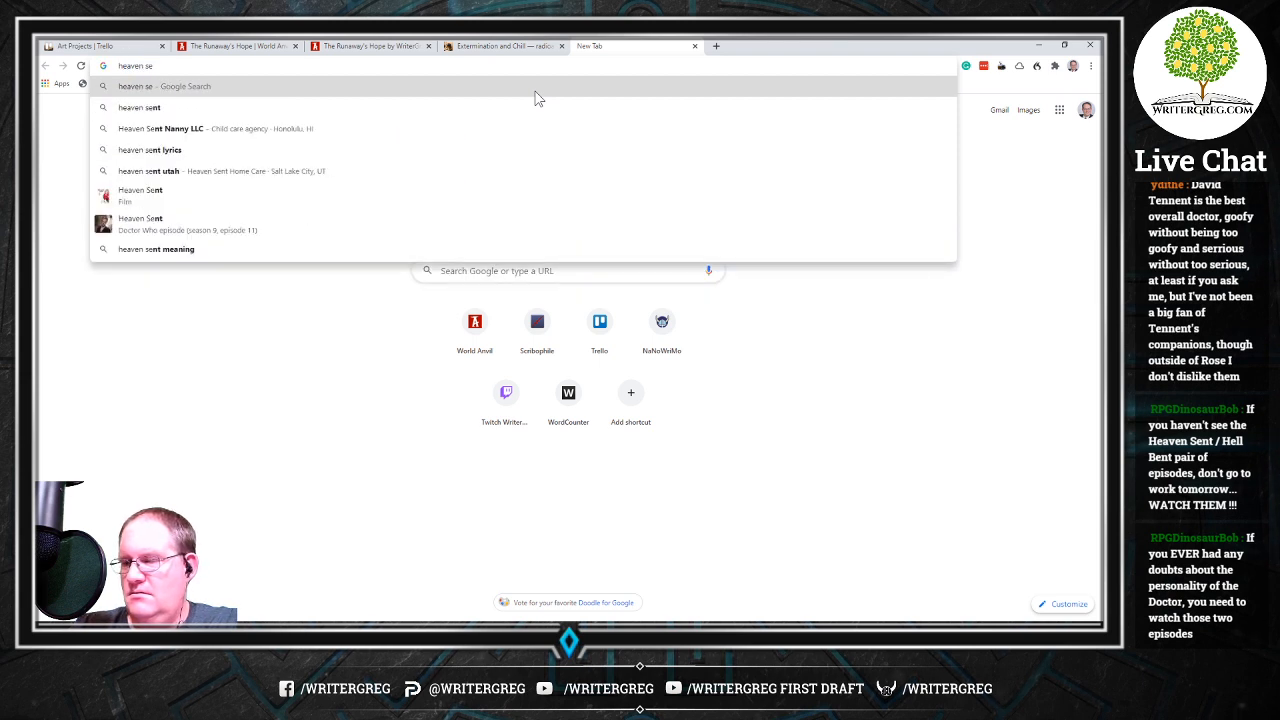
text(nt hell bent)
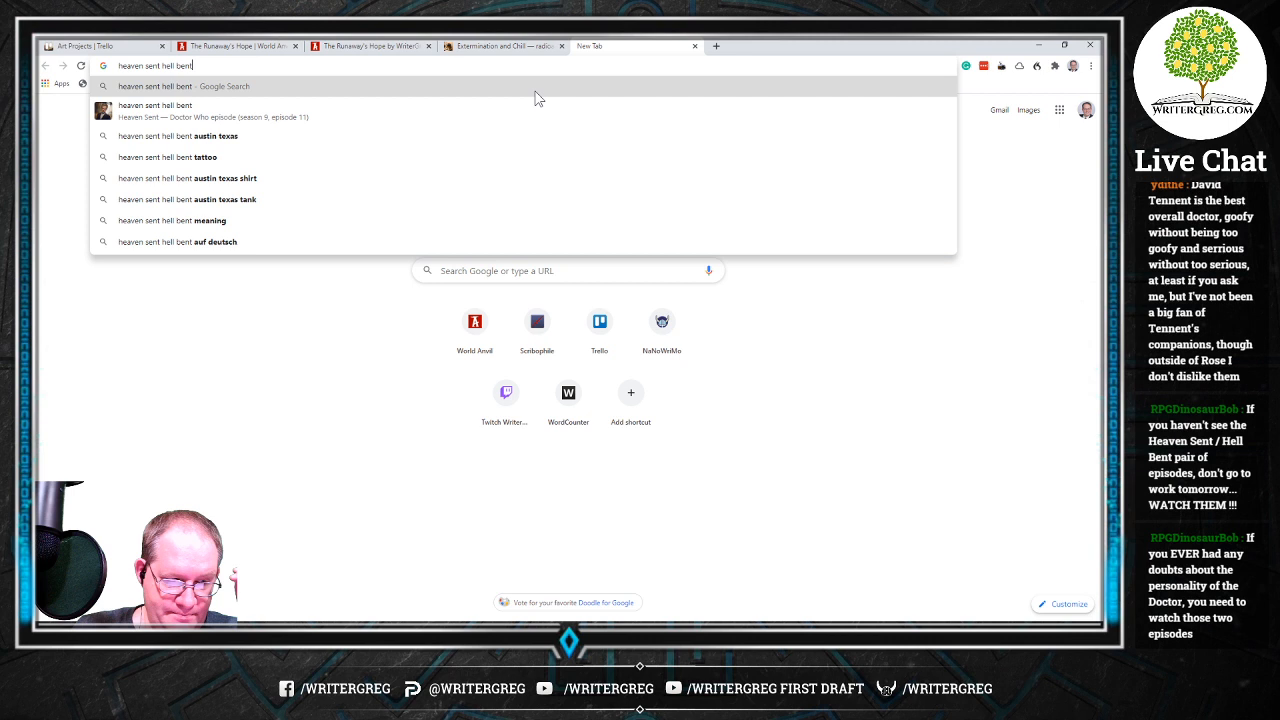
key(Return)
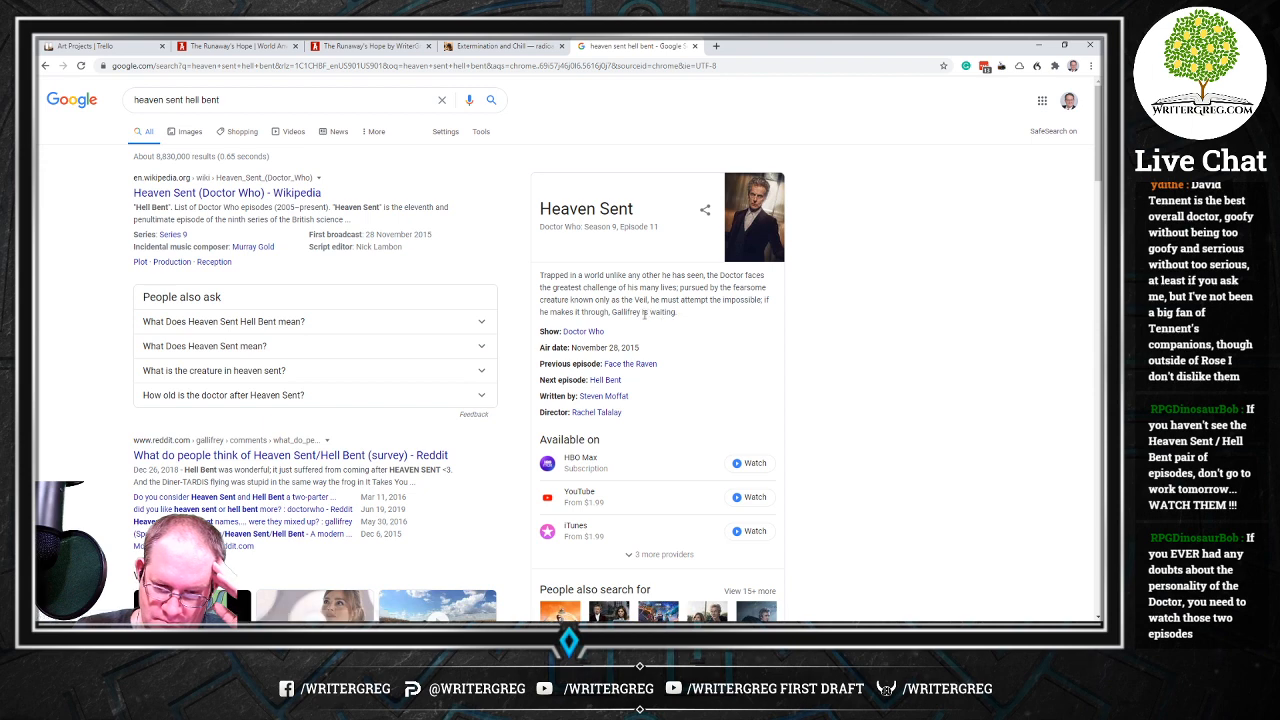
Look over the search results, open the Wikipedia article on Heaven Sent (Doctor Who) and read down to its reception section
scroll(350, 300, down, 3)
scroll(340, 290, up, 1)
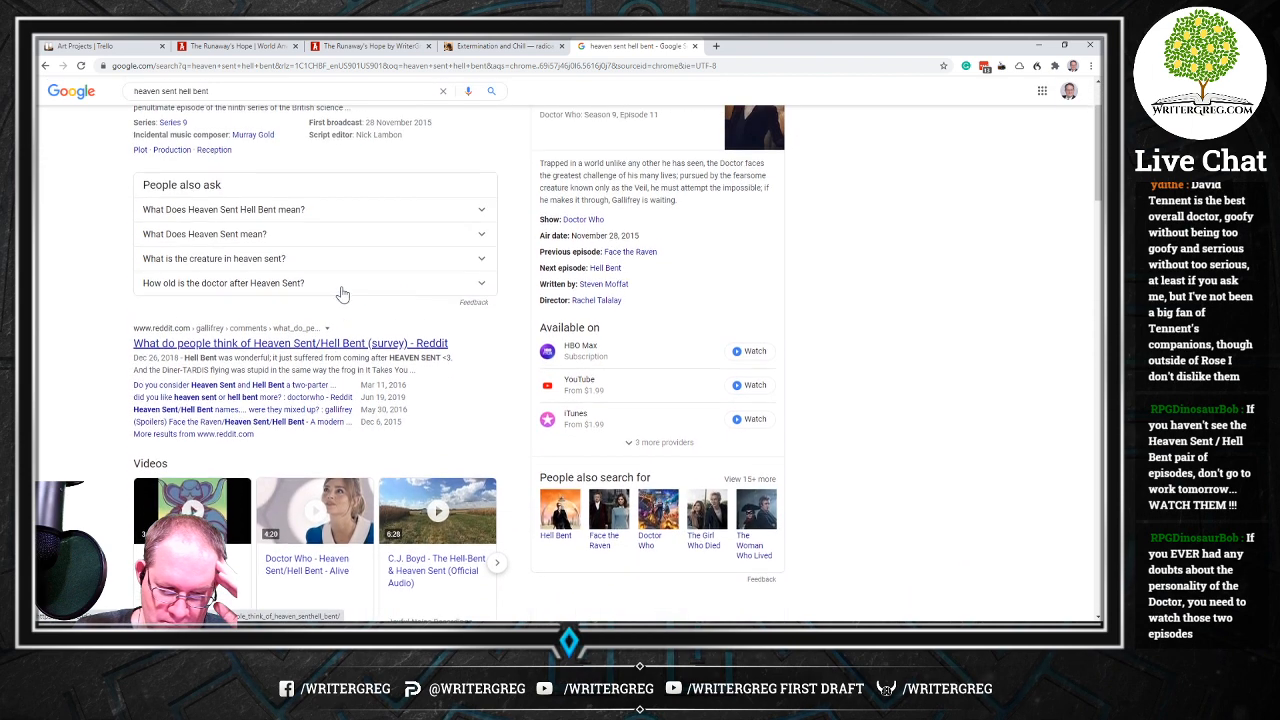
scroll(393, 287, up, 2)
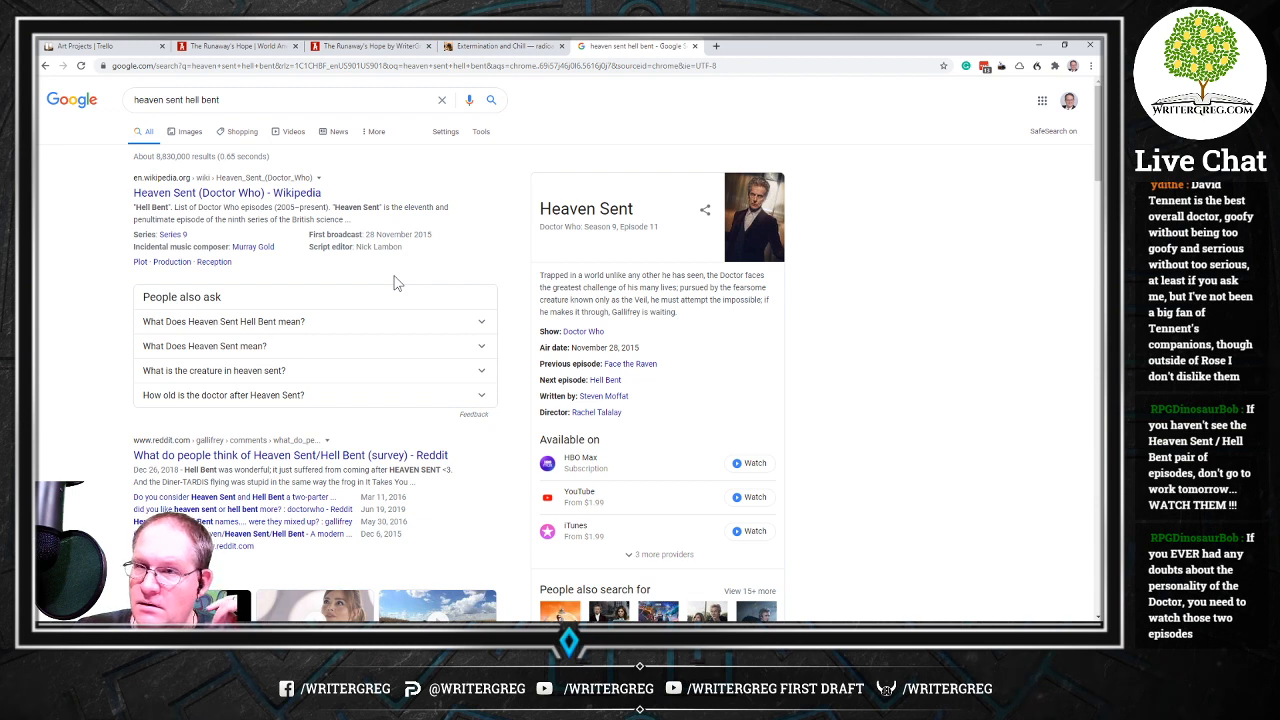
click(229, 195)
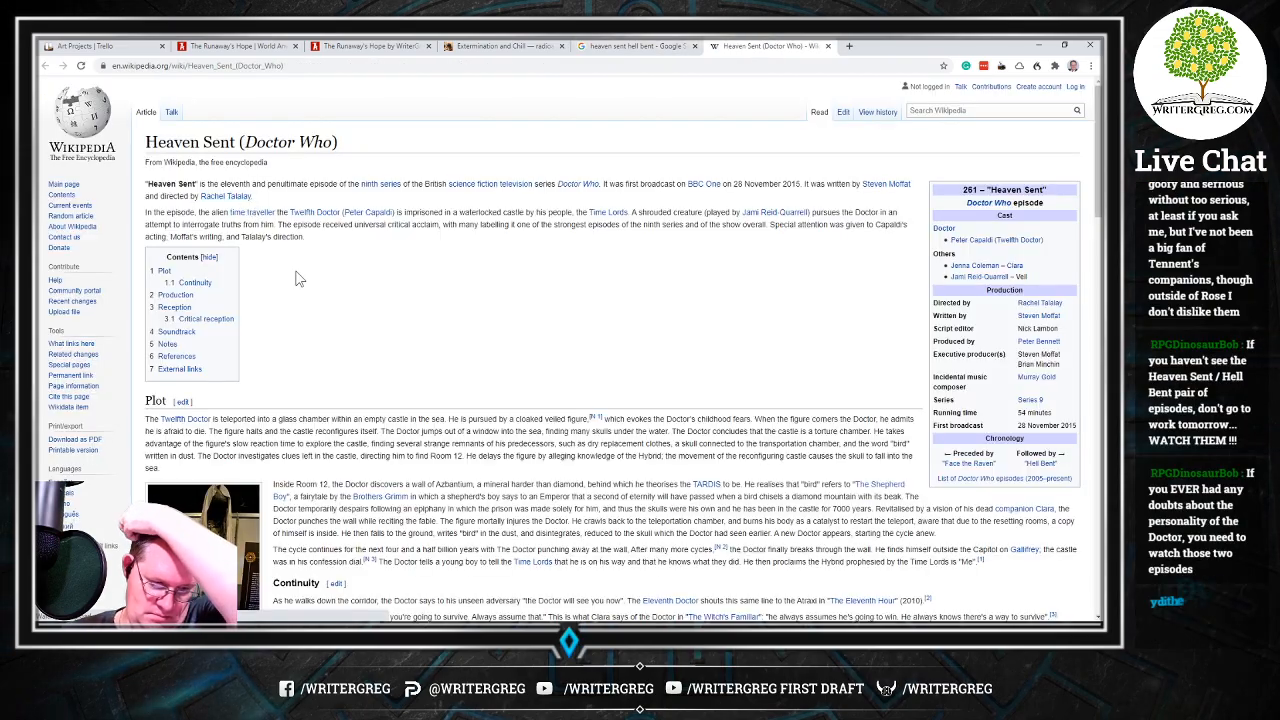
scroll(300, 282, down, 3)
scroll(300, 282, down, 4)
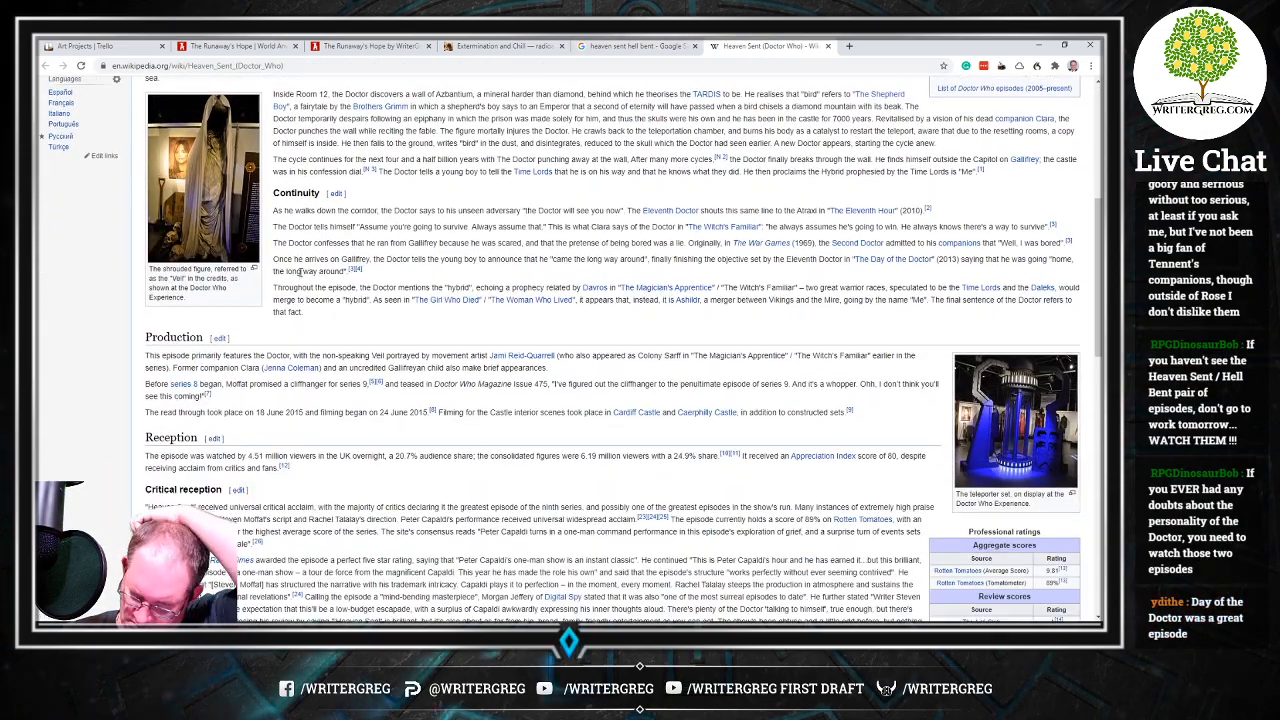
Read the rest of the Heaven Sent Wikipedia article, including its reception section, and return to the introduction and plot
scroll(300, 282, down, 4)
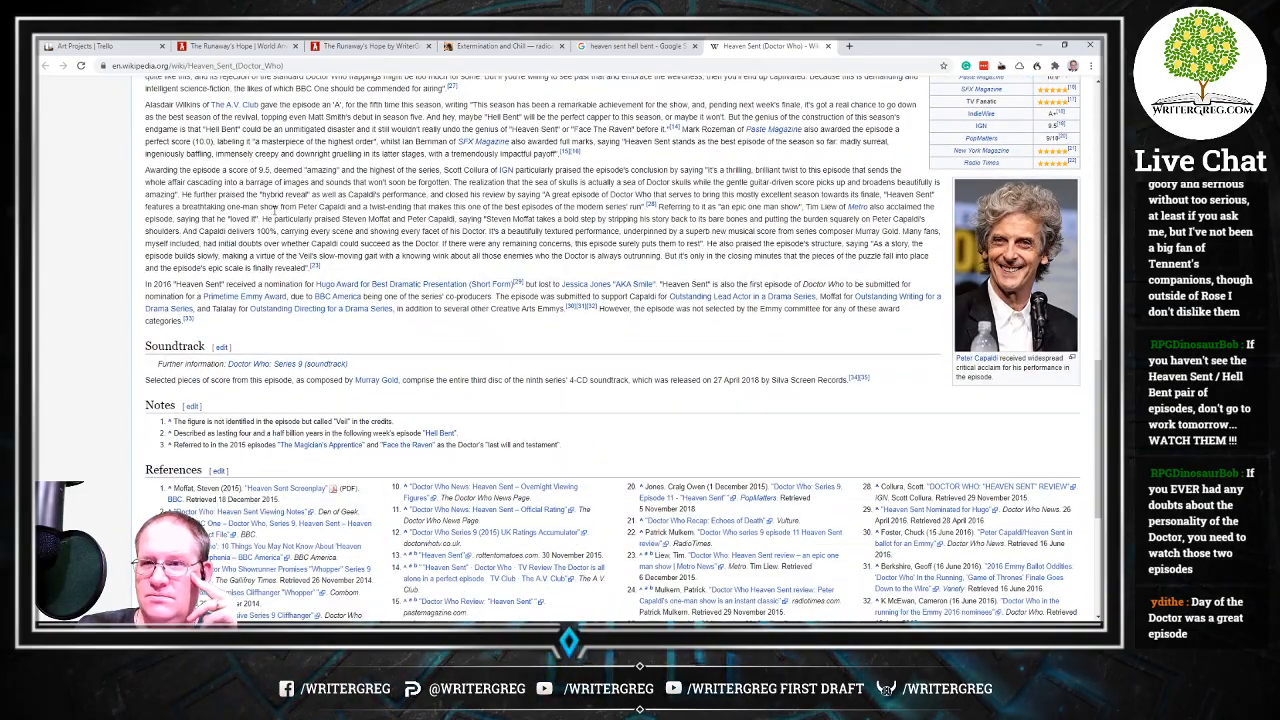
scroll(300, 270, up, 2)
scroll(280, 218, up, 10)
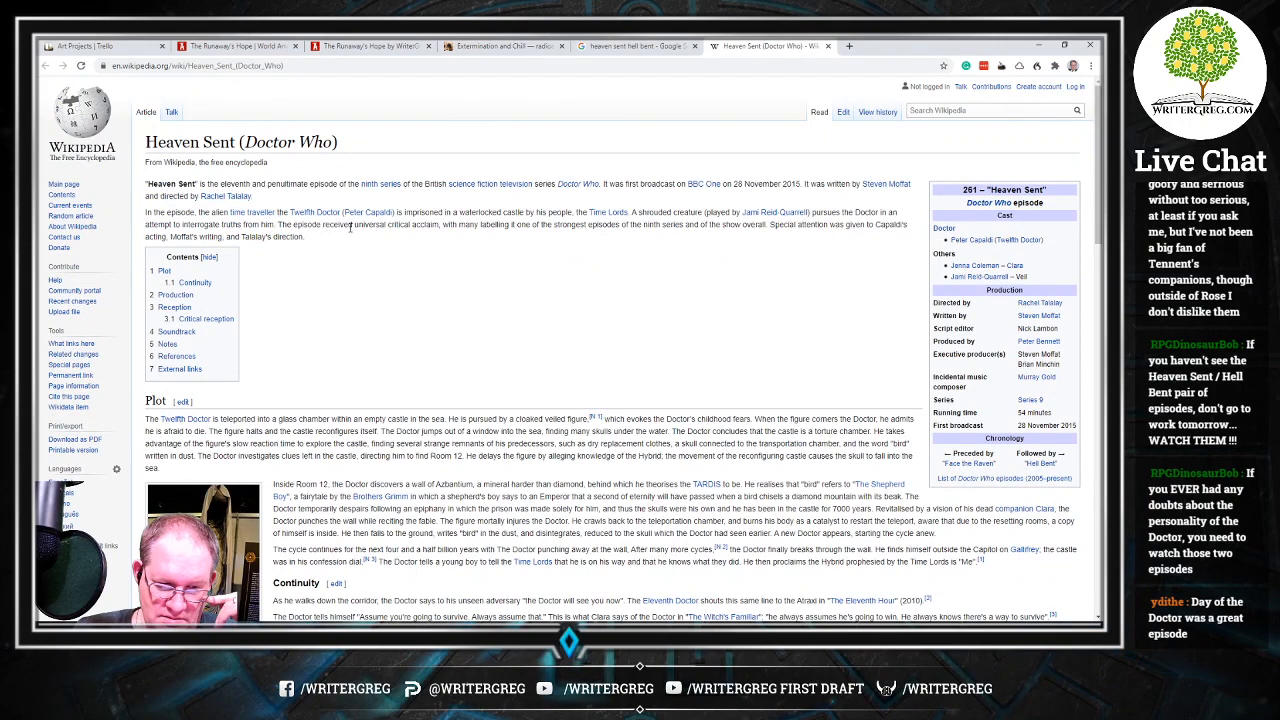
scroll(349, 228, down, 1)
scroll(397, 385, up, 1)
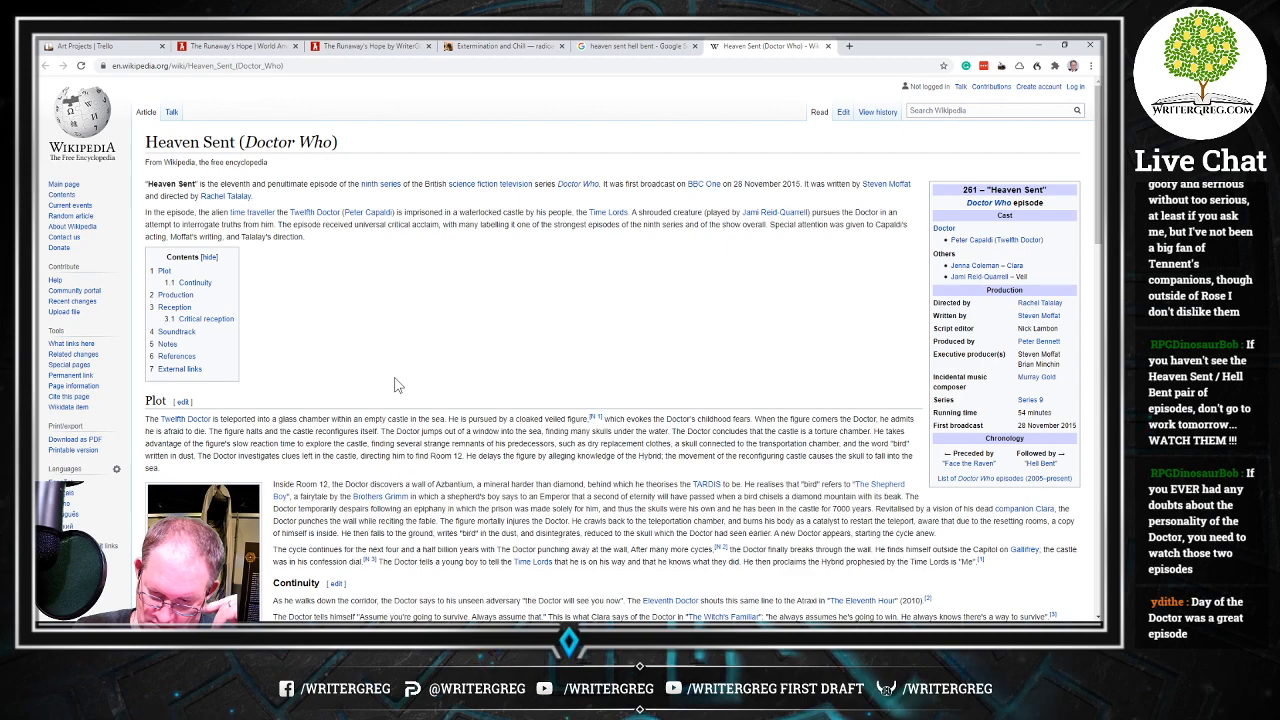
scroll(395, 385, down, 2)
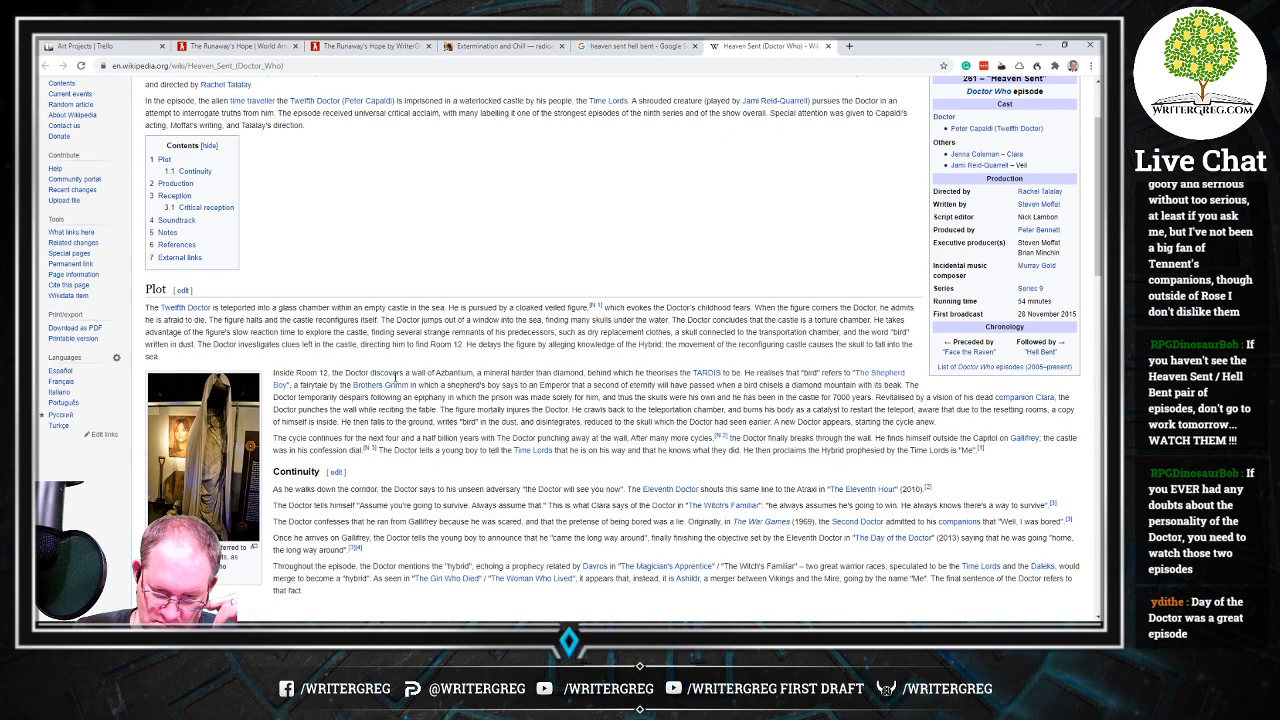
scroll(395, 376, up, 2)
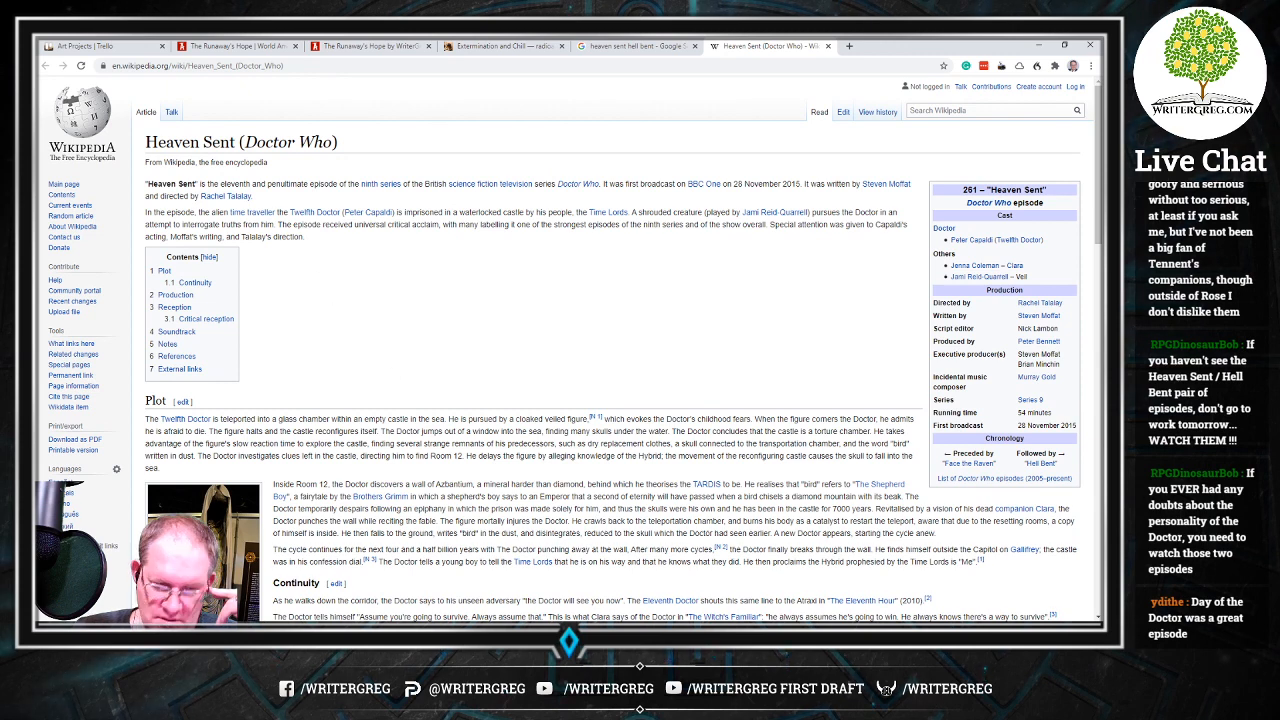
Close the Wikipedia article and the "heaven sent hell bent" search results, and switch back to GIMP
click(829, 46)
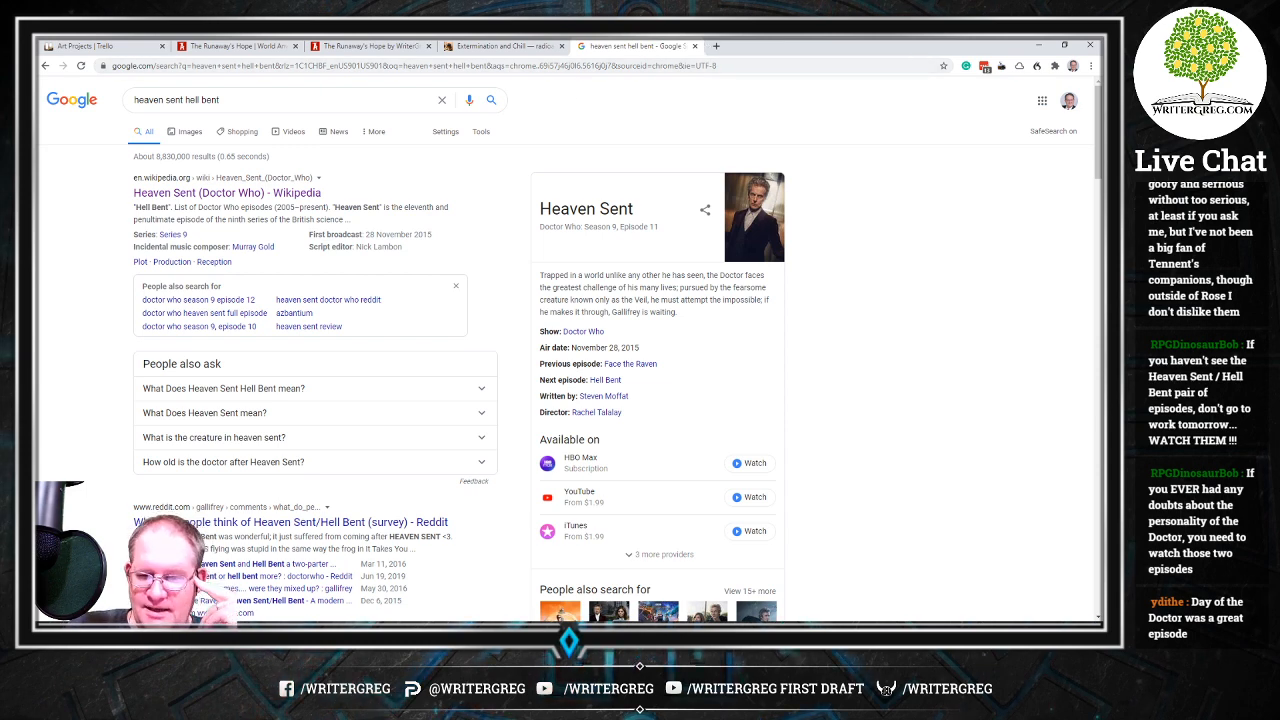
click(696, 47)
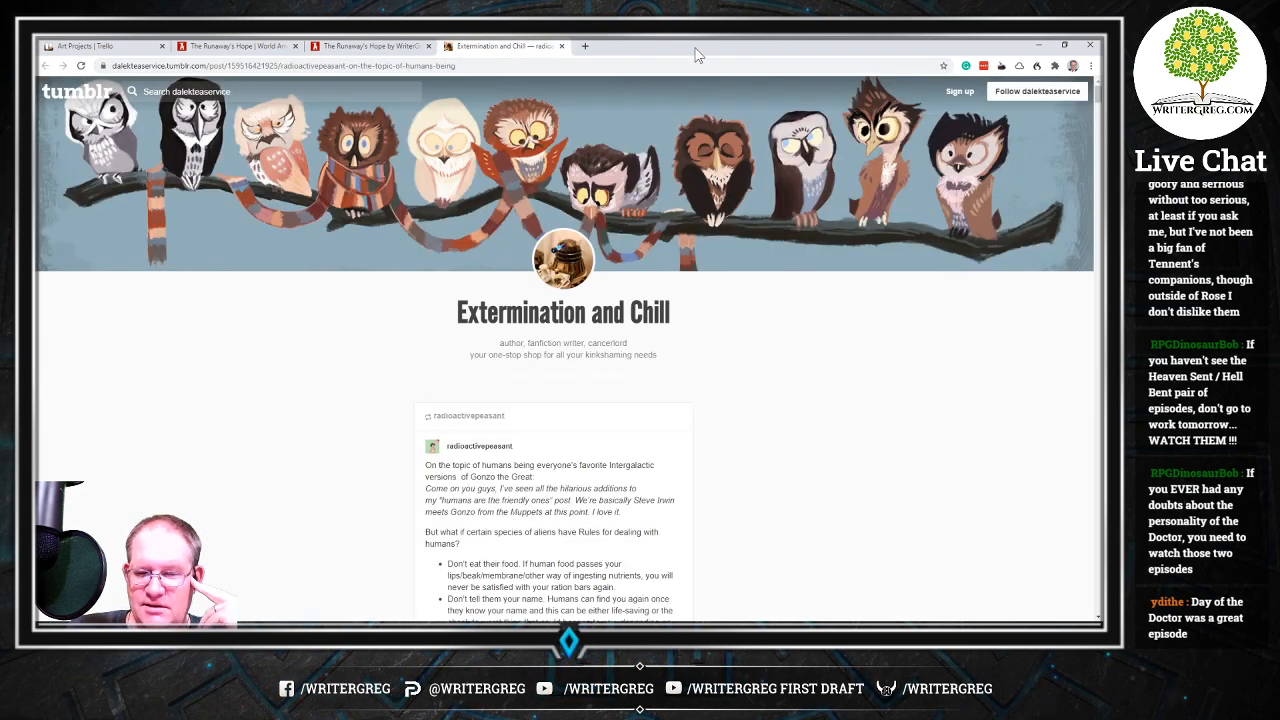
click(1041, 46)
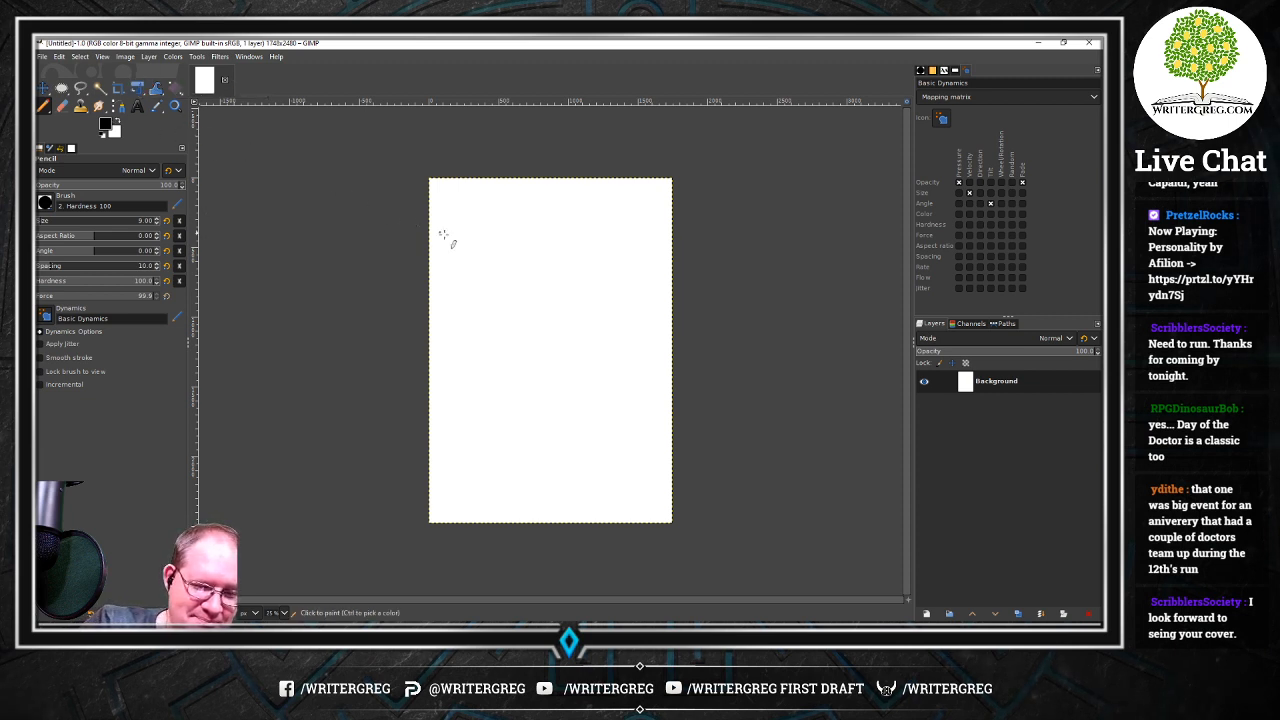
Set the foreground color to the dark gray with HTML notation 333333
click(106, 127)
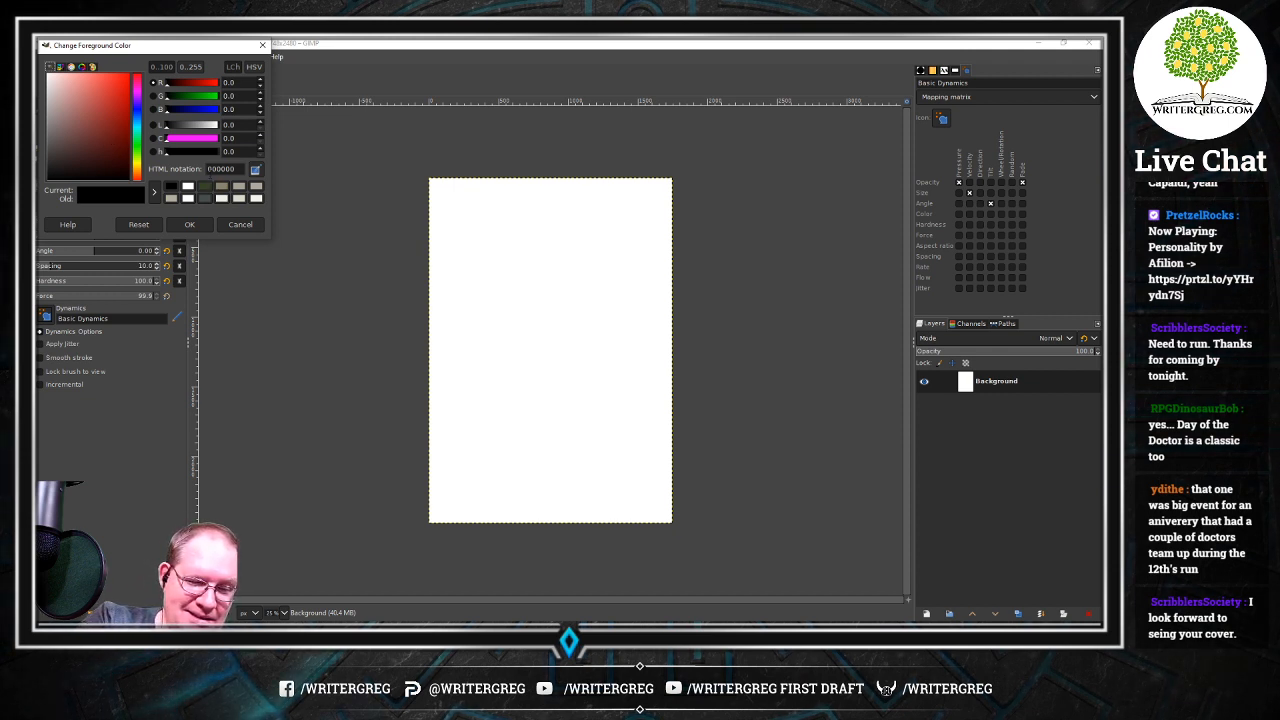
double_click(238, 166)
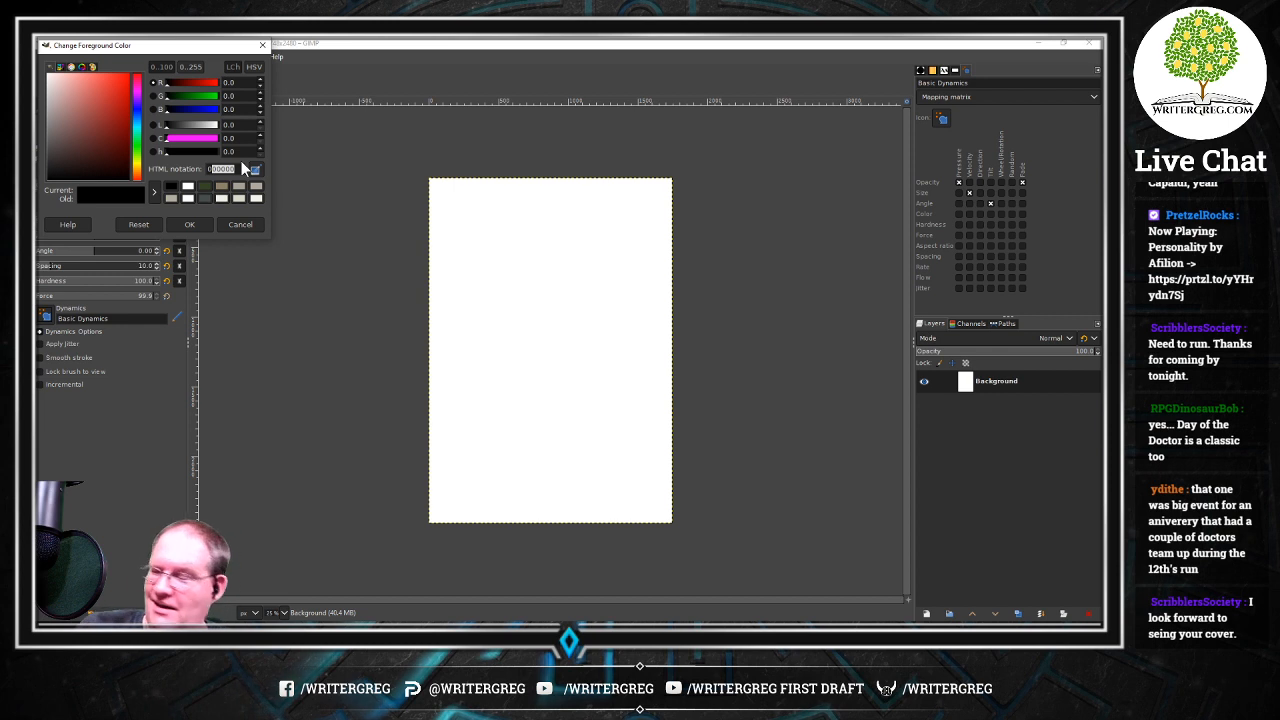
key(BackSpace)
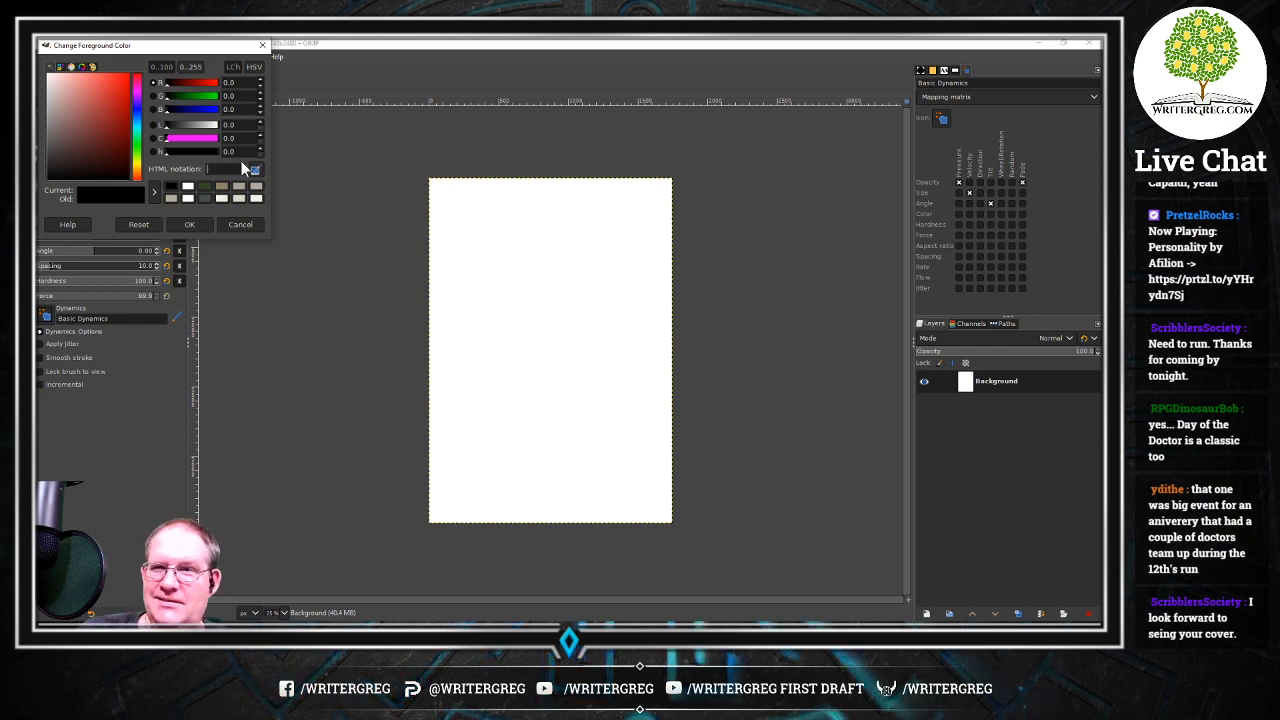
text(3333)
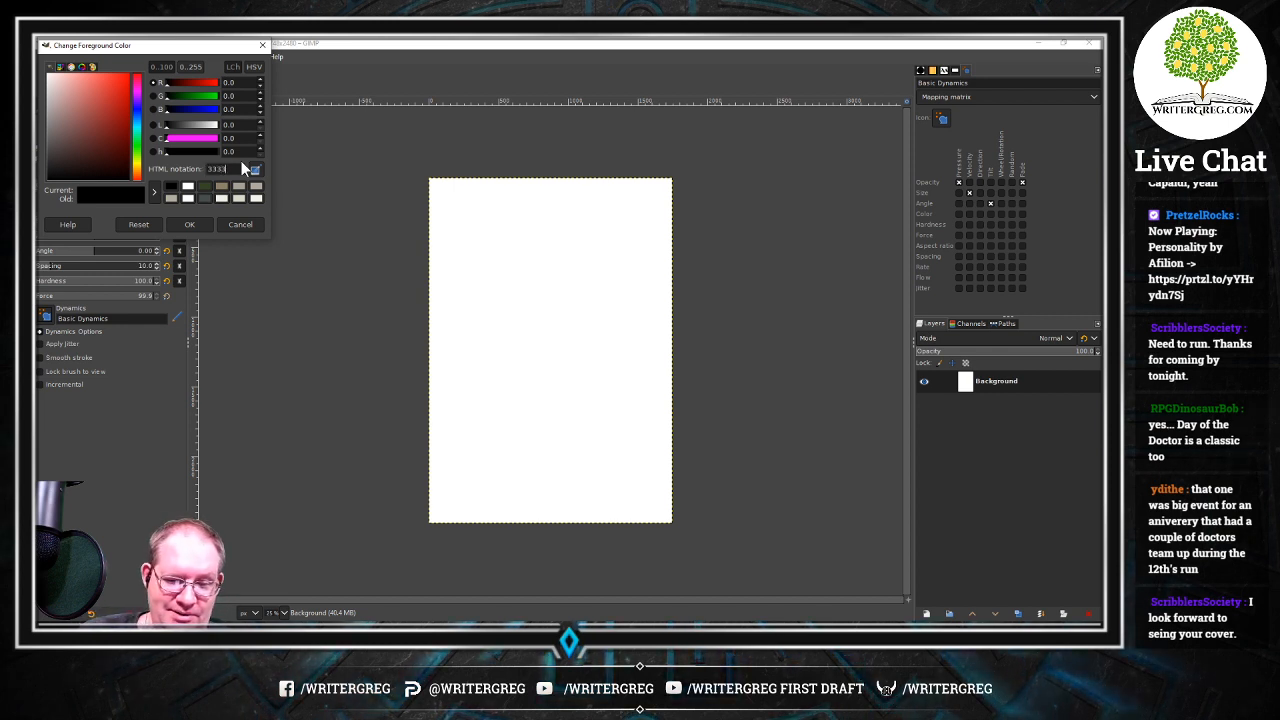
text(33)
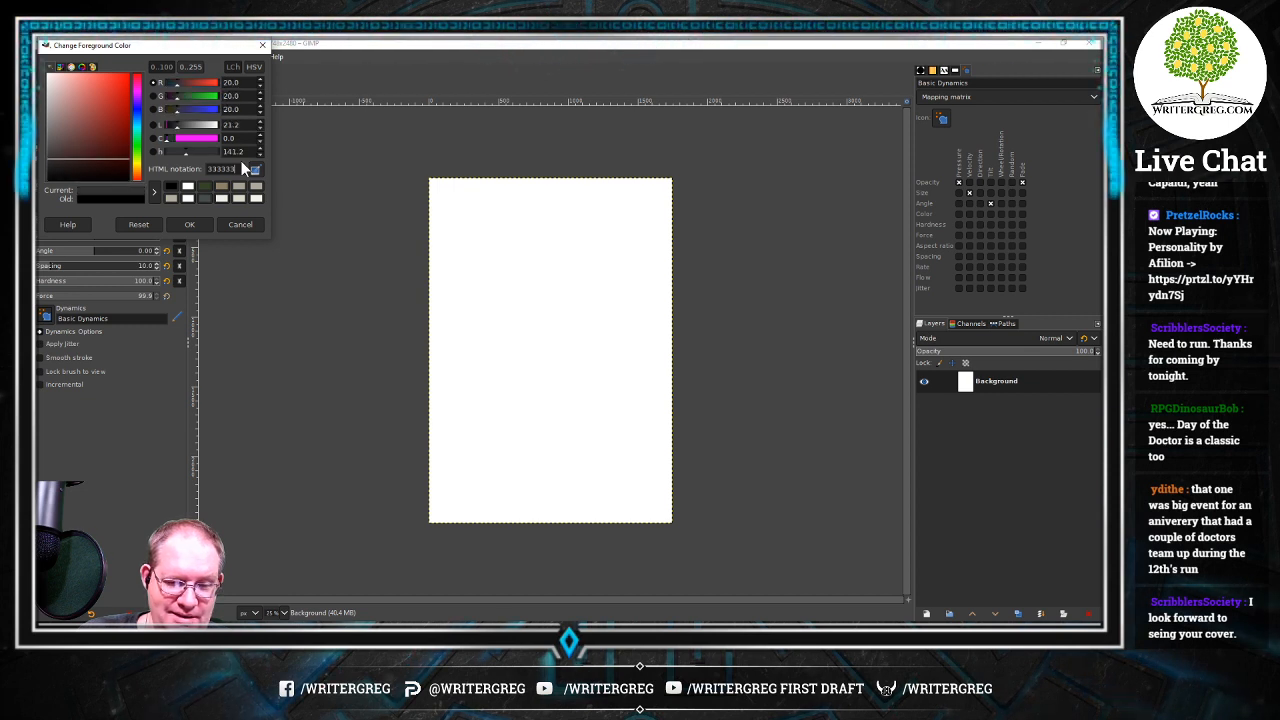
click(191, 224)
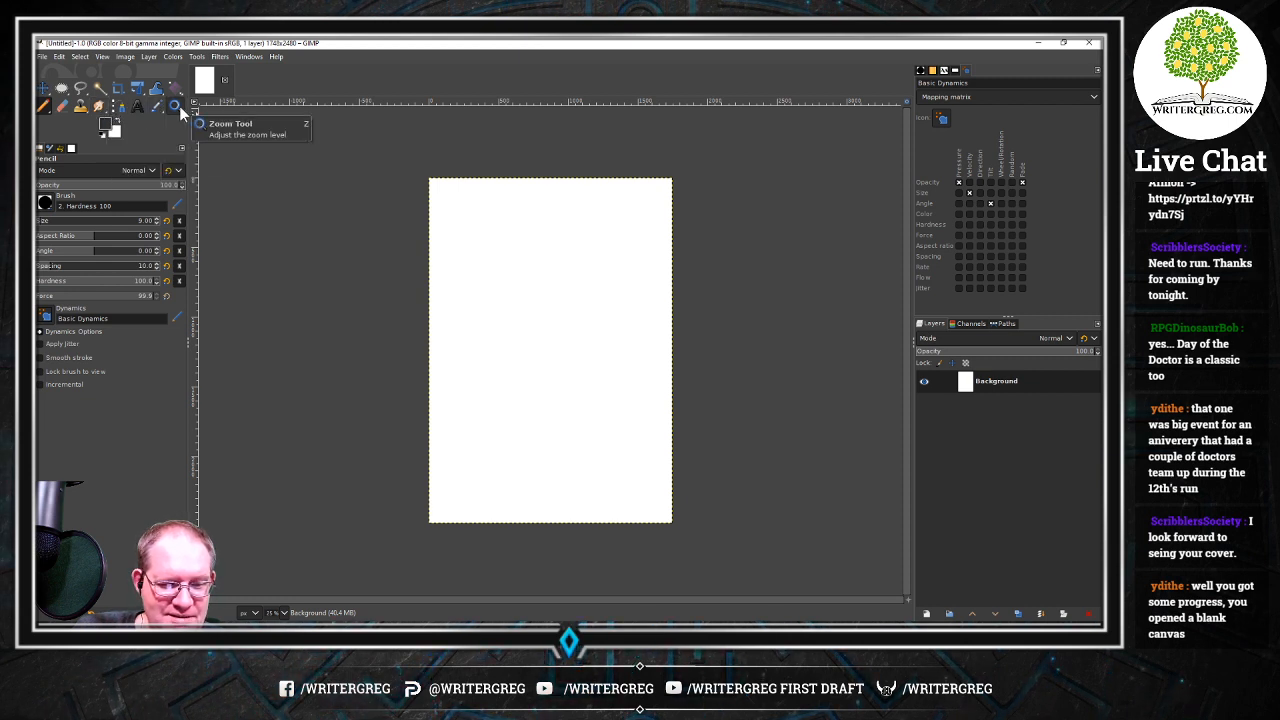
Open the program preferences and look over the Tool Options, Icon Theme and Theme settings
click(42, 57)
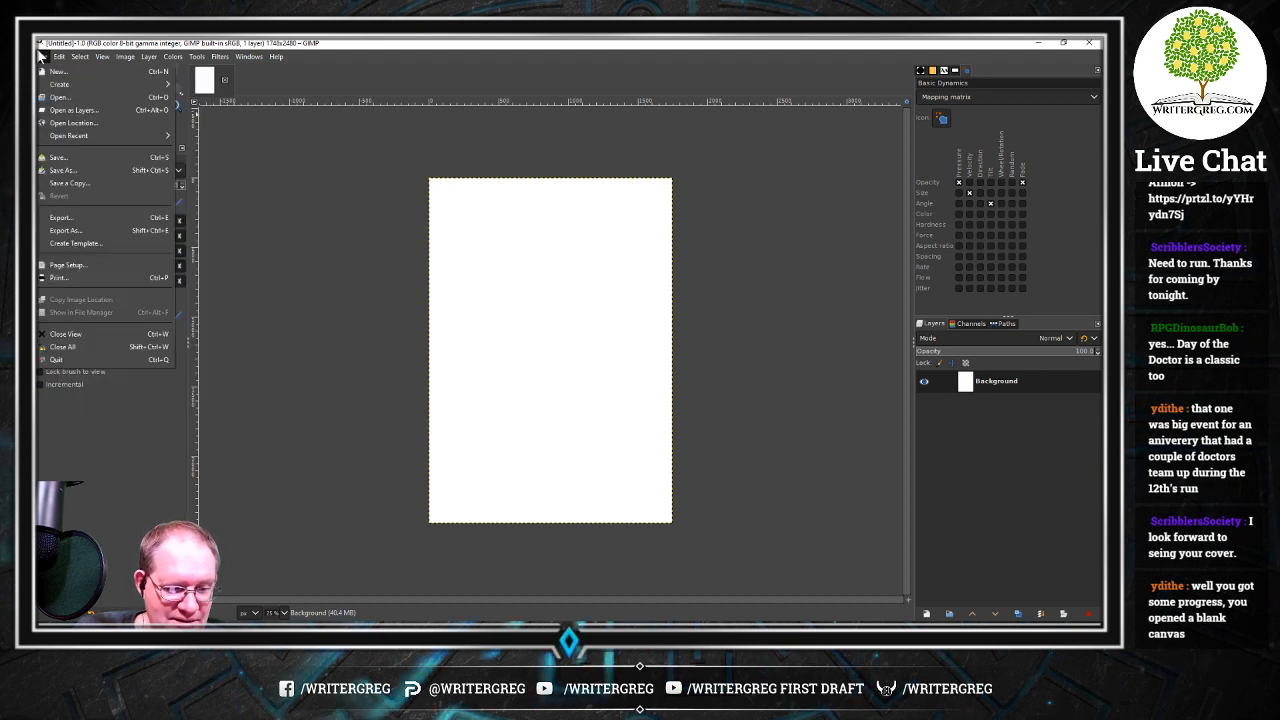
mouse_move(59, 56)
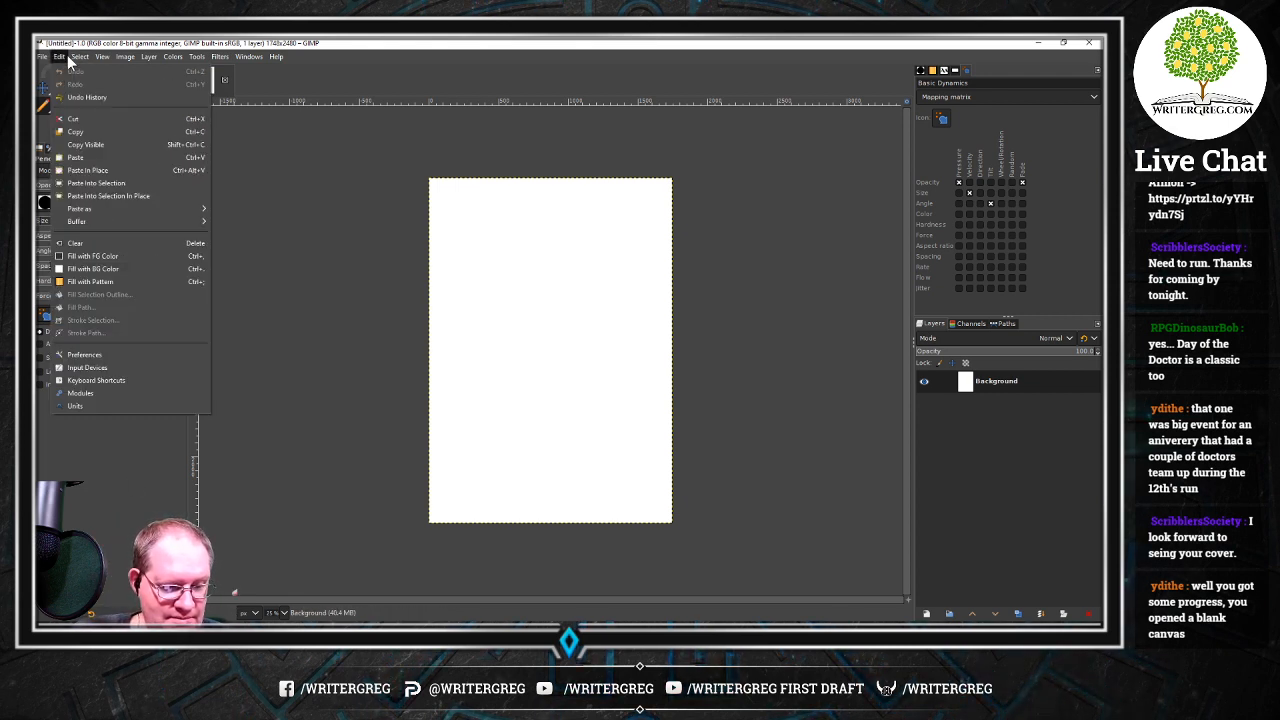
click(93, 354)
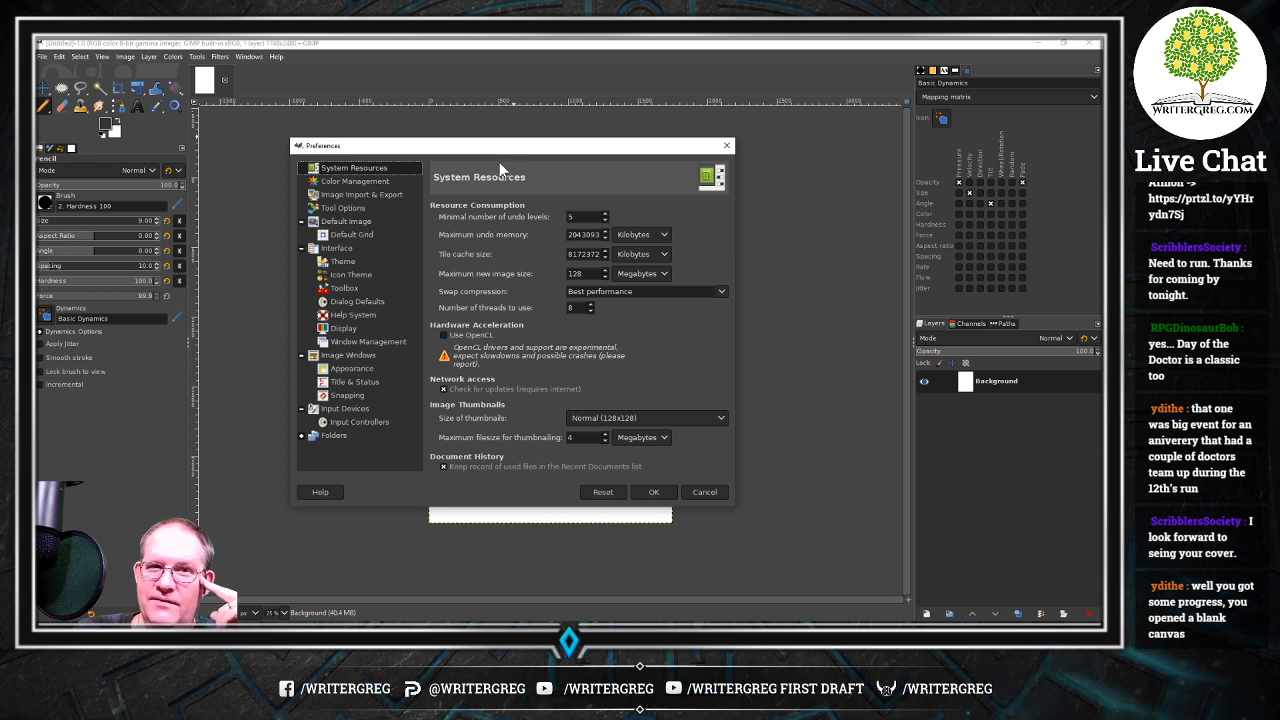
drag(494, 150, 459, 96)
click(310, 154)
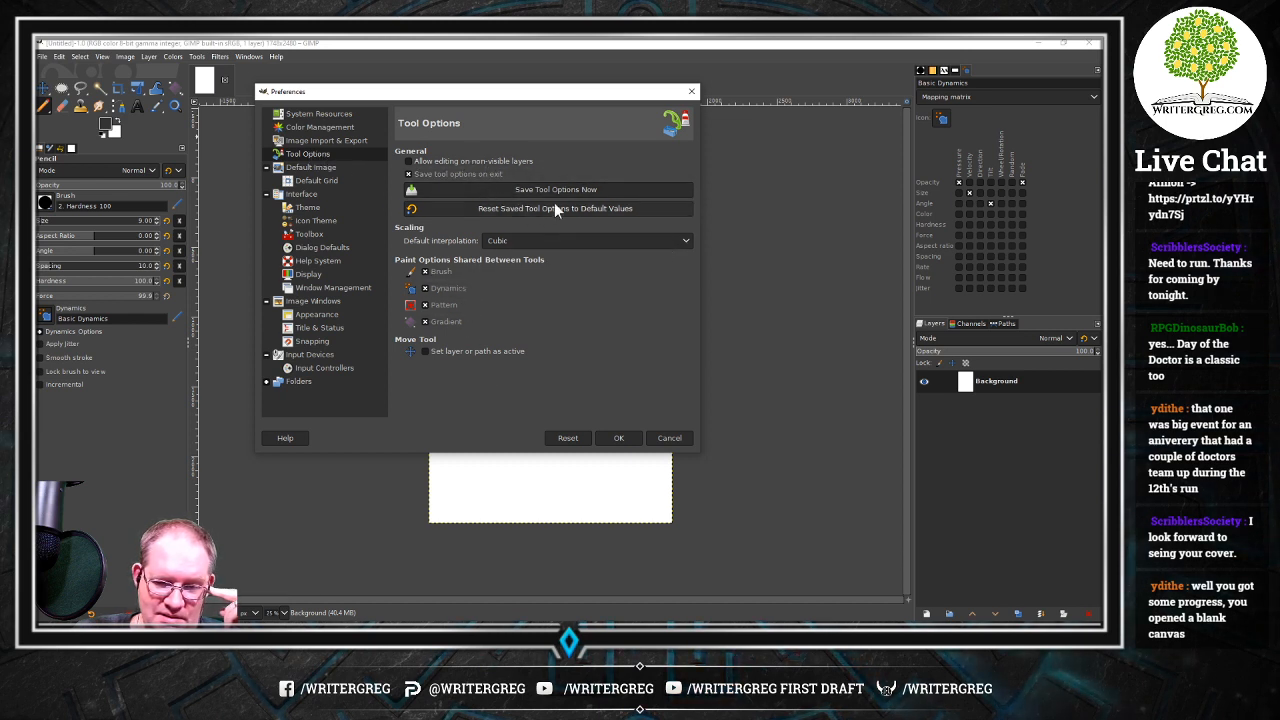
click(316, 221)
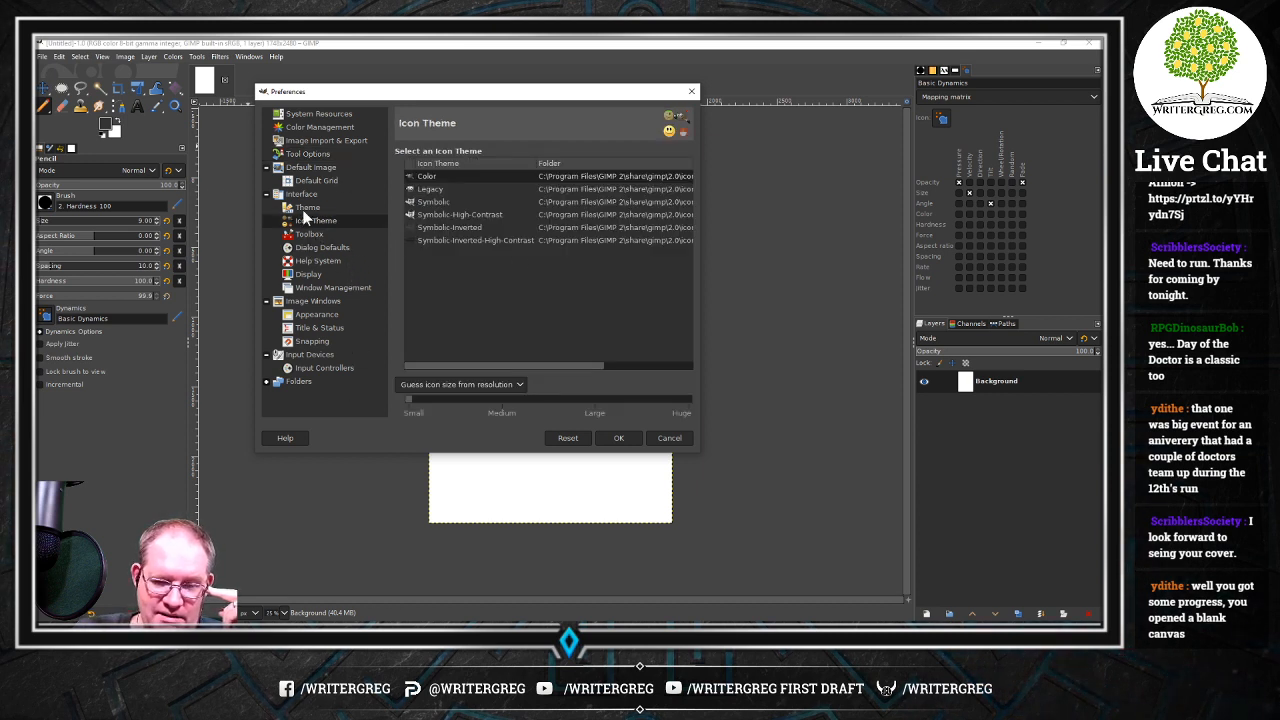
click(305, 209)
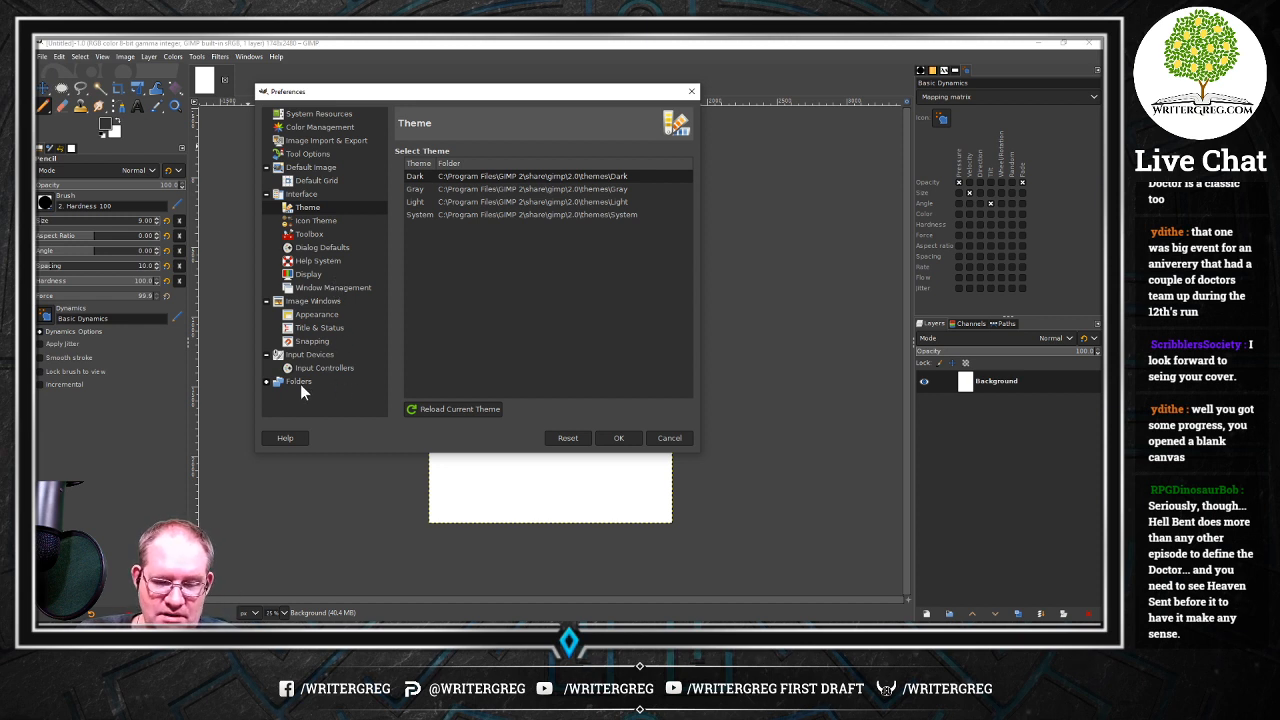
In the Color Management preferences, set image display optimization to Precision / Color Fidelity
click(320, 112)
click(319, 125)
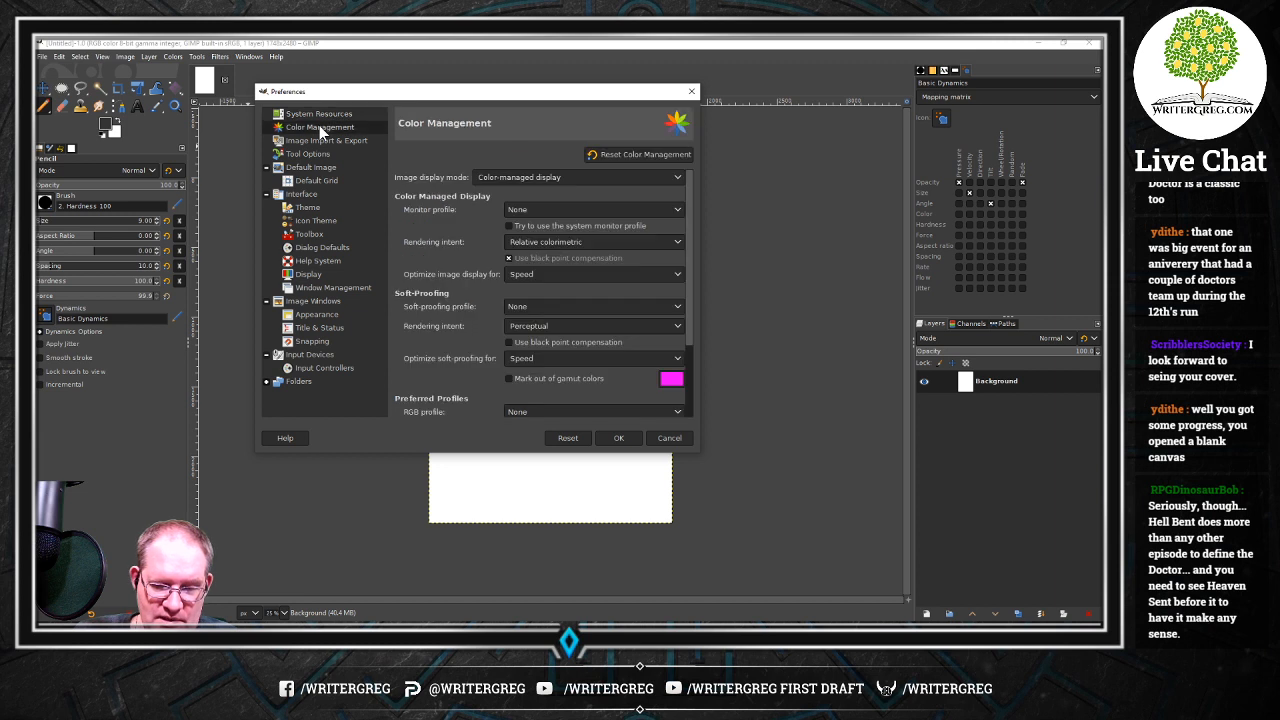
click(556, 270)
click(566, 268)
scroll(430, 266, down, 2)
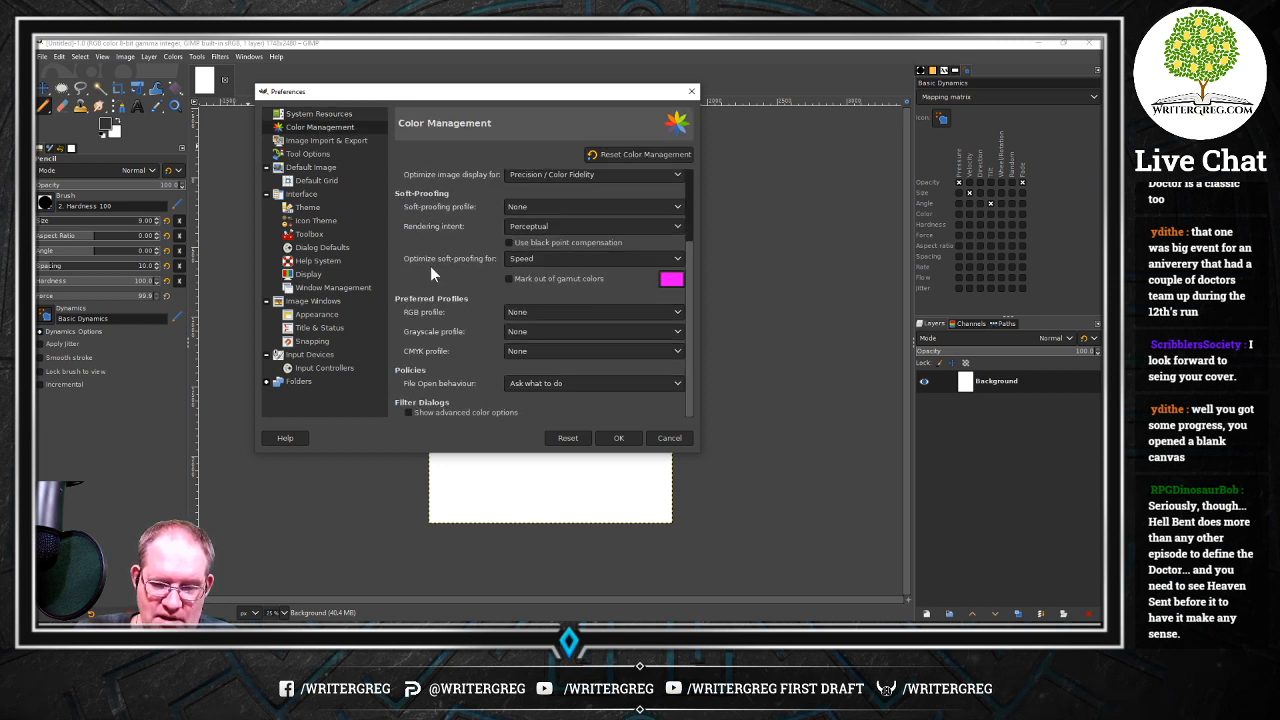
Review the preferences for image import and export, tool options, default image and grid, interface, theme and icon theme
click(318, 140)
click(316, 153)
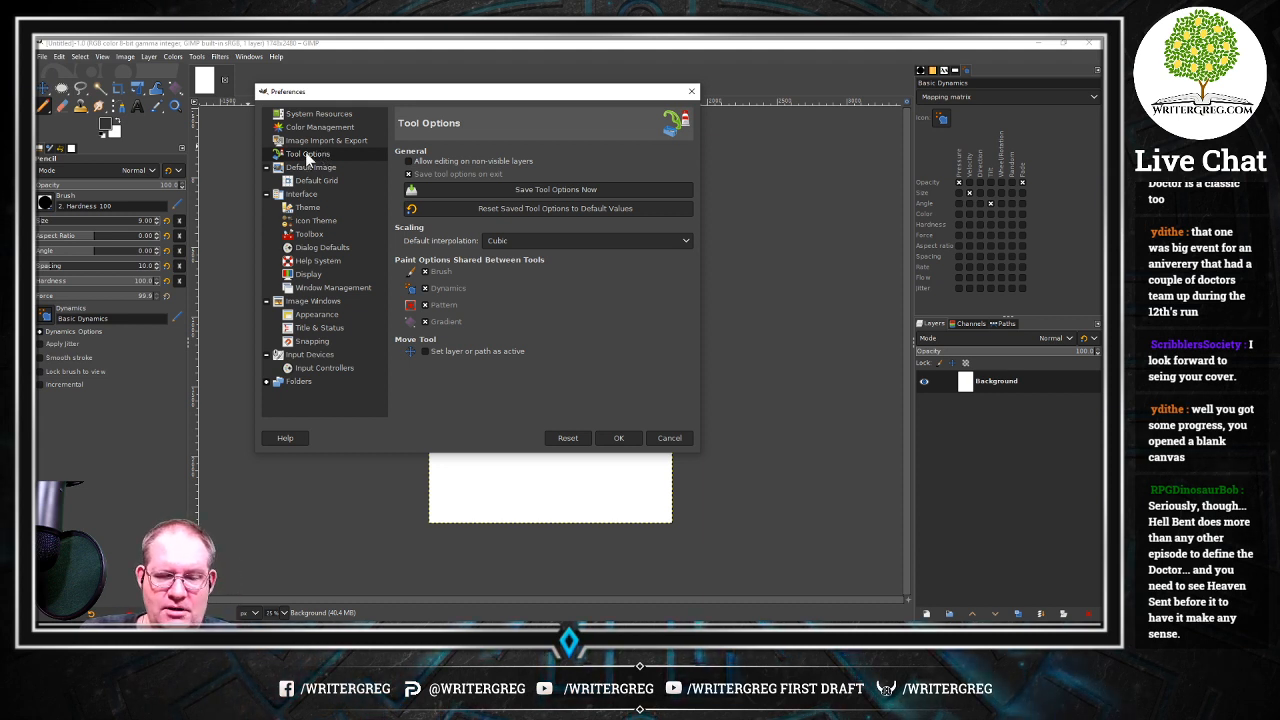
click(306, 165)
scroll(416, 255, down, 1)
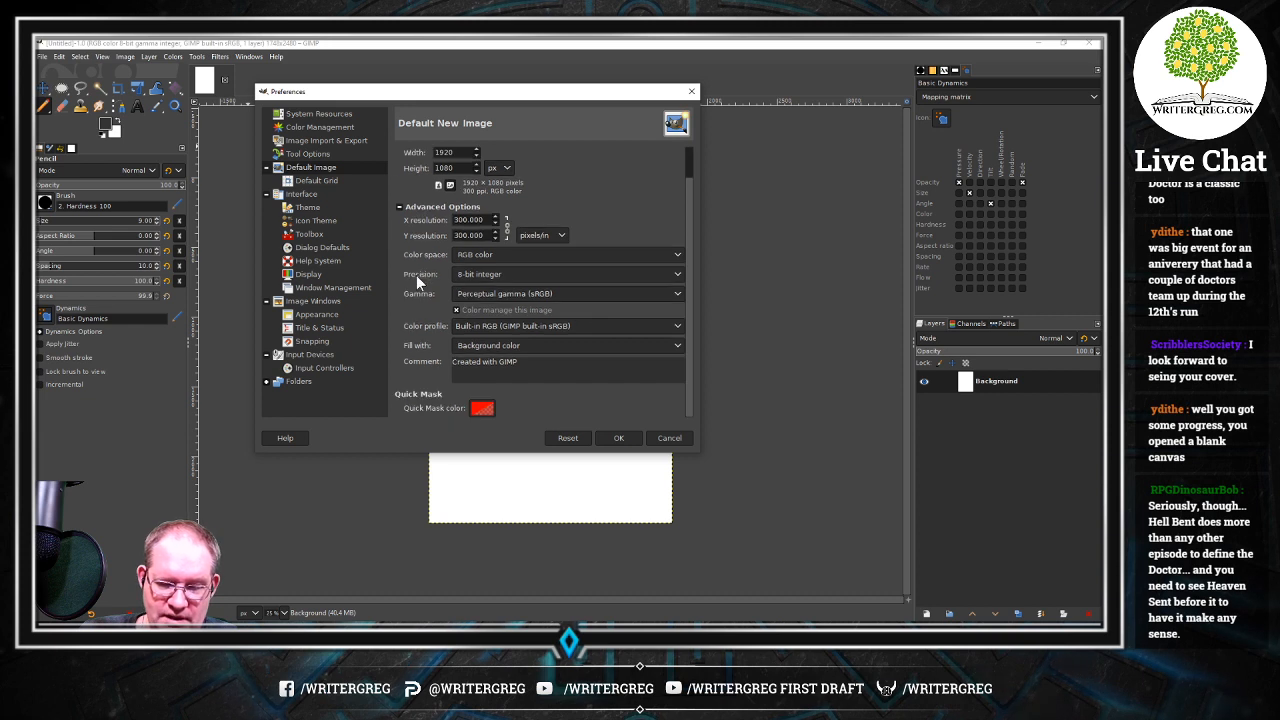
click(320, 180)
click(304, 194)
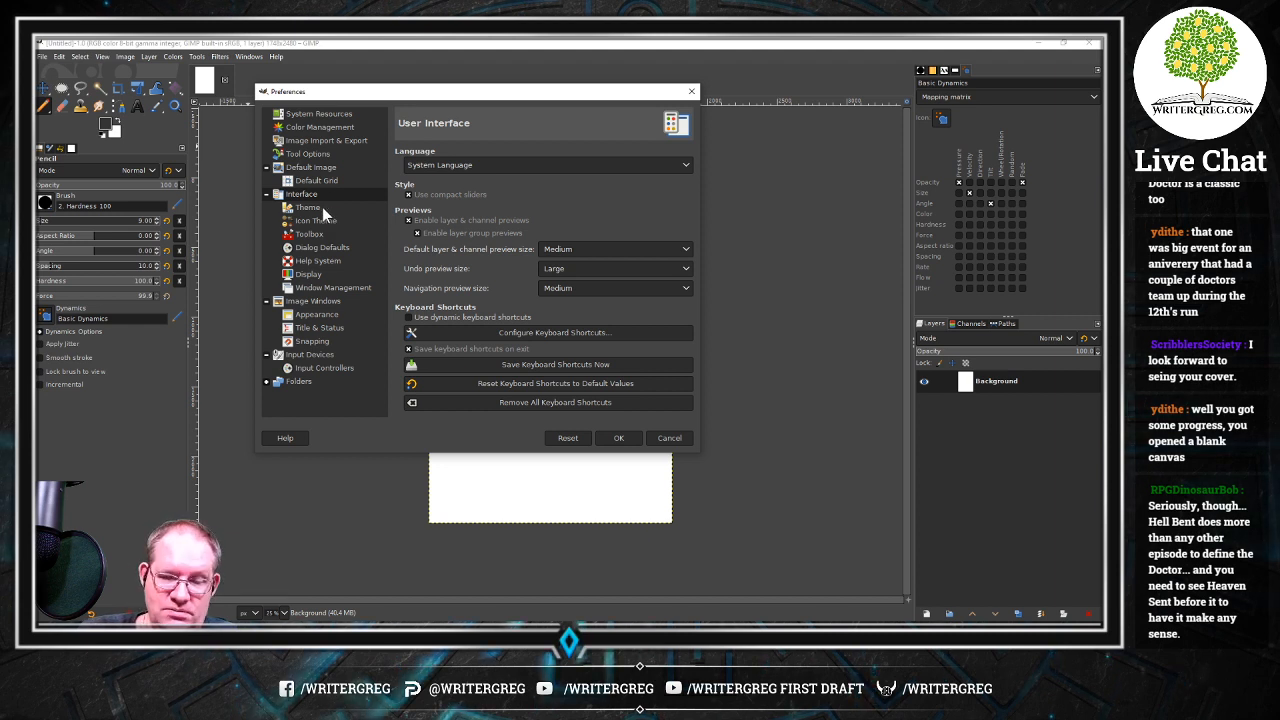
click(304, 208)
click(305, 220)
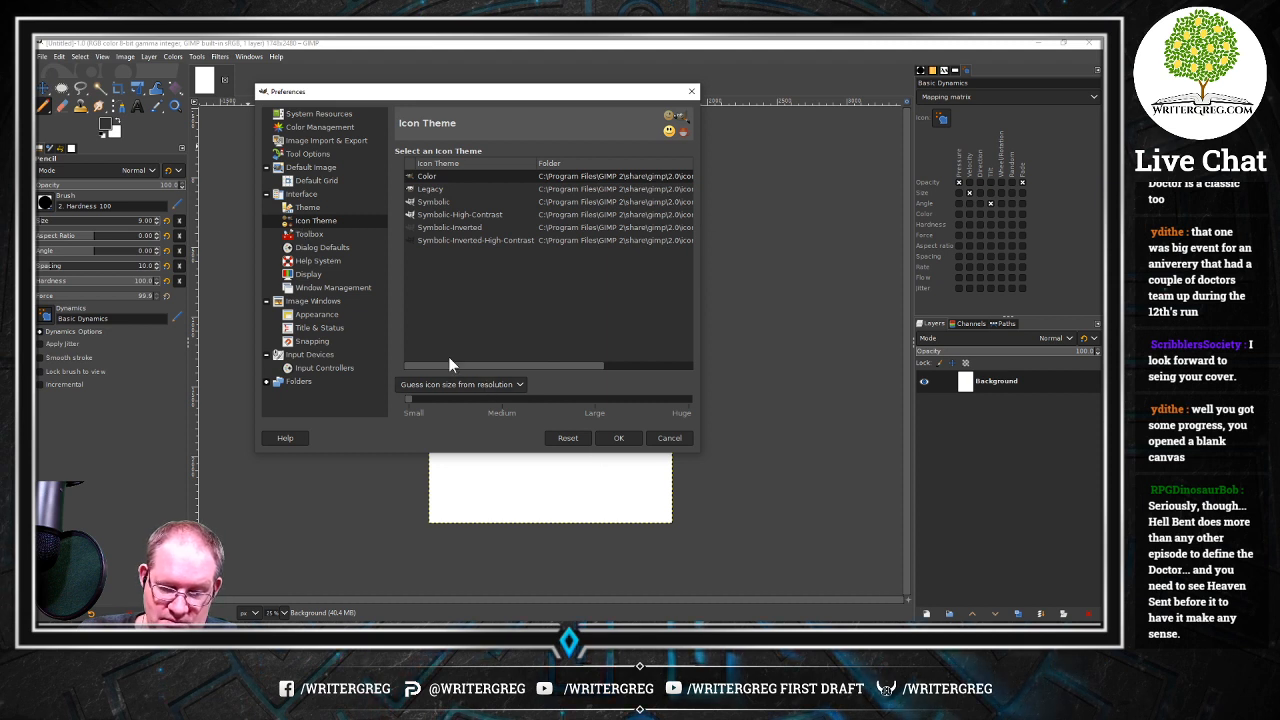
In the Toolbox preferences, turn off Use tool groups, keep the foreground and background color shown, and apply the preferences
click(310, 234)
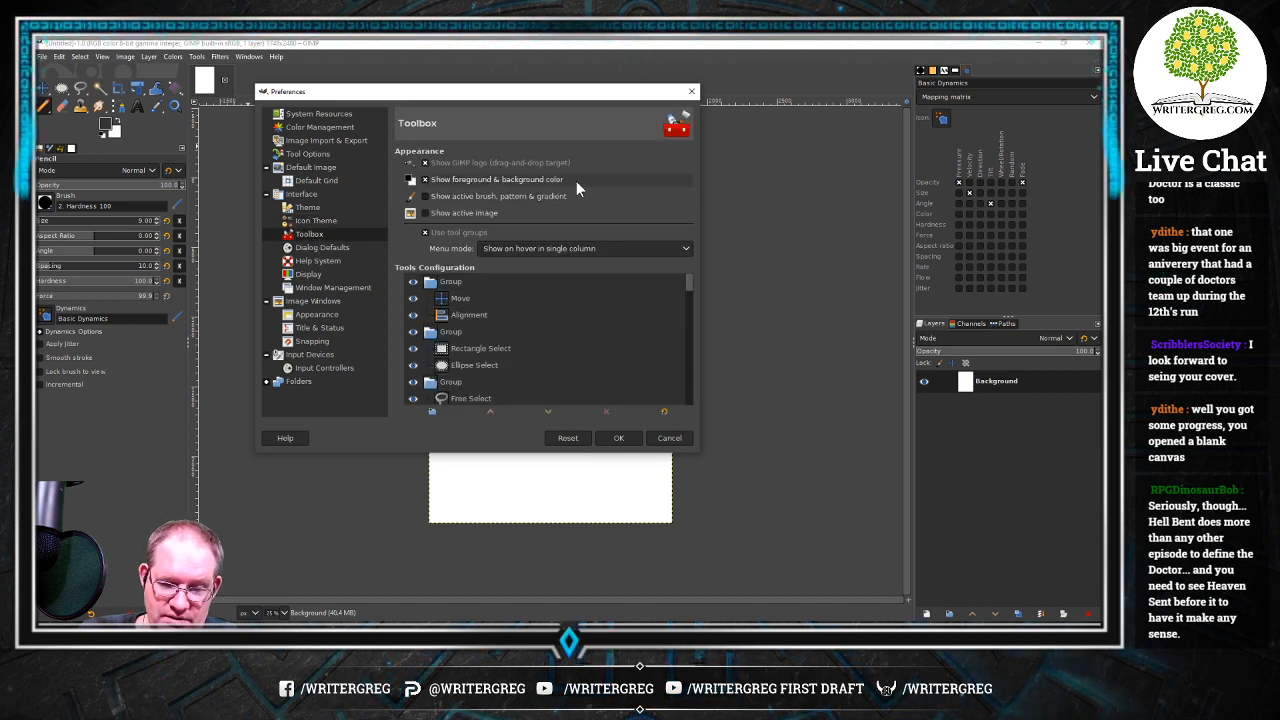
click(425, 178)
click(425, 179)
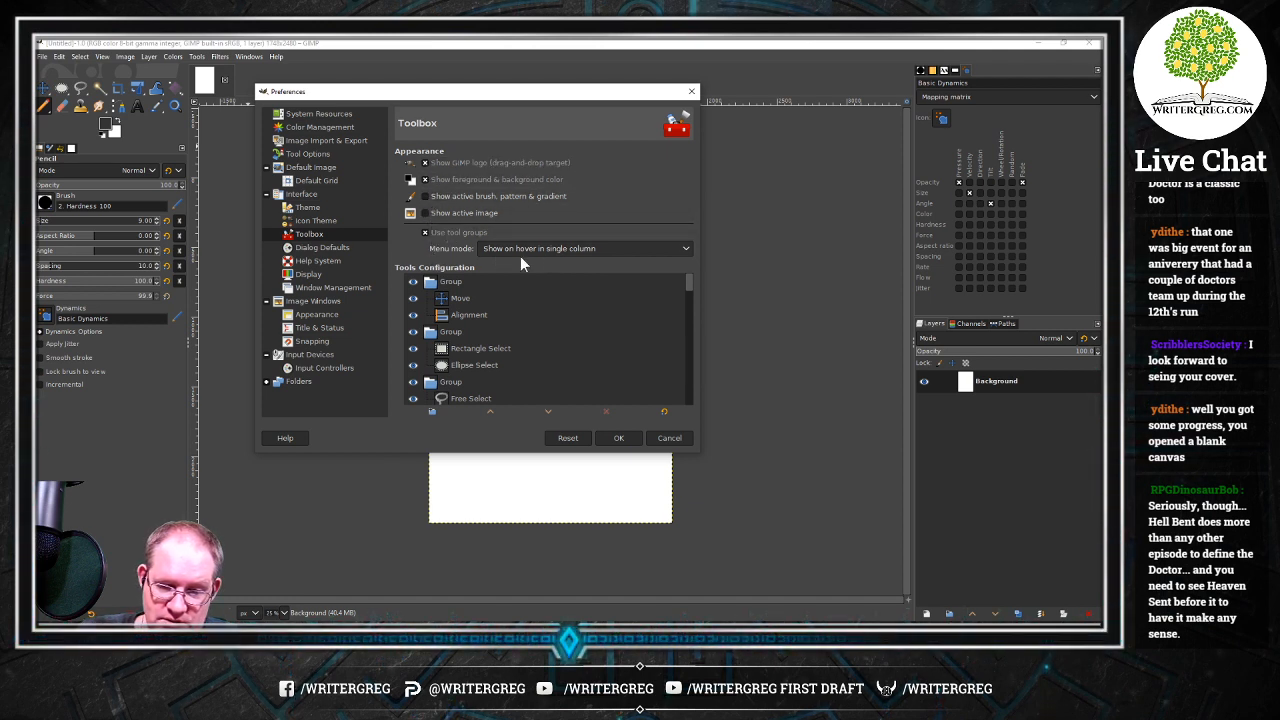
click(563, 248)
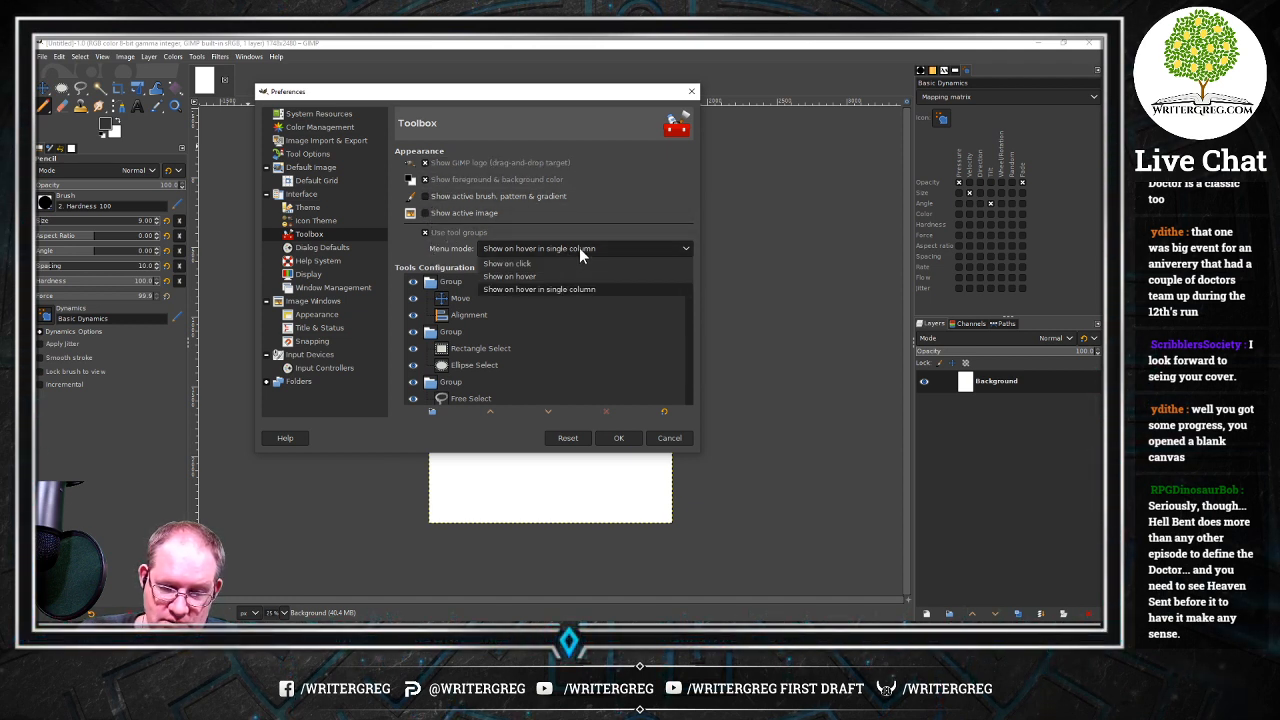
click(572, 245)
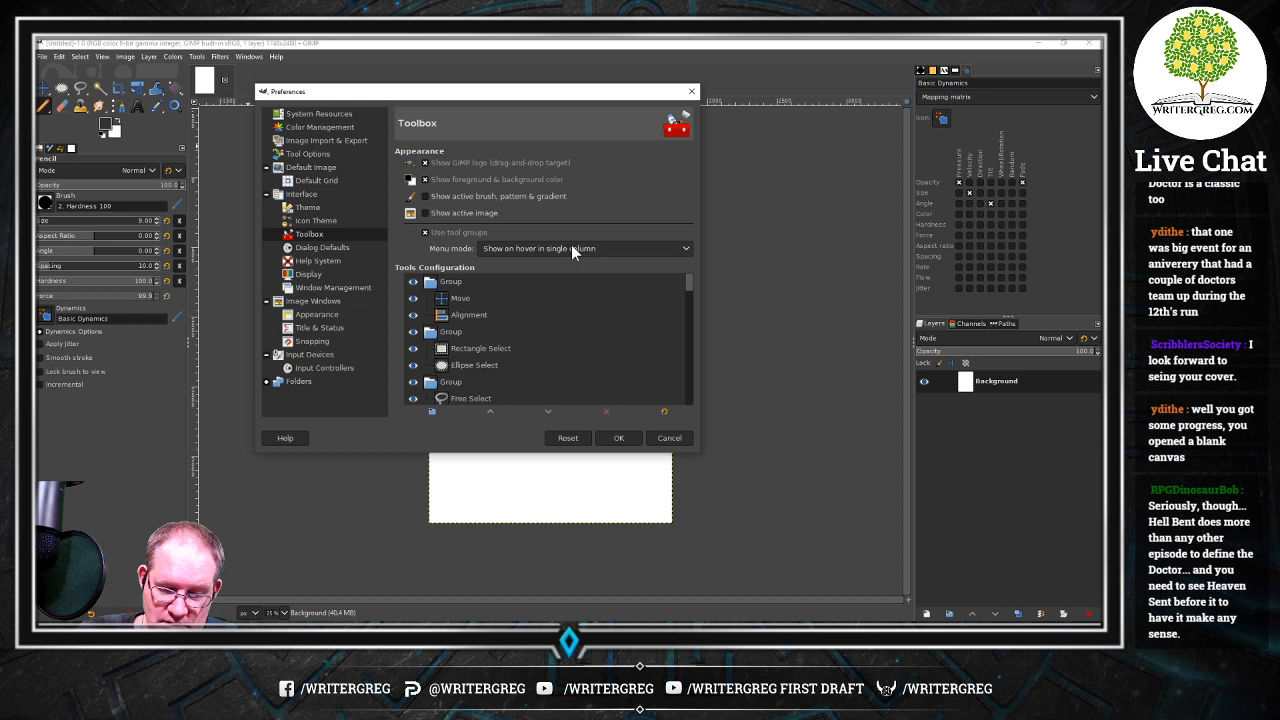
click(425, 232)
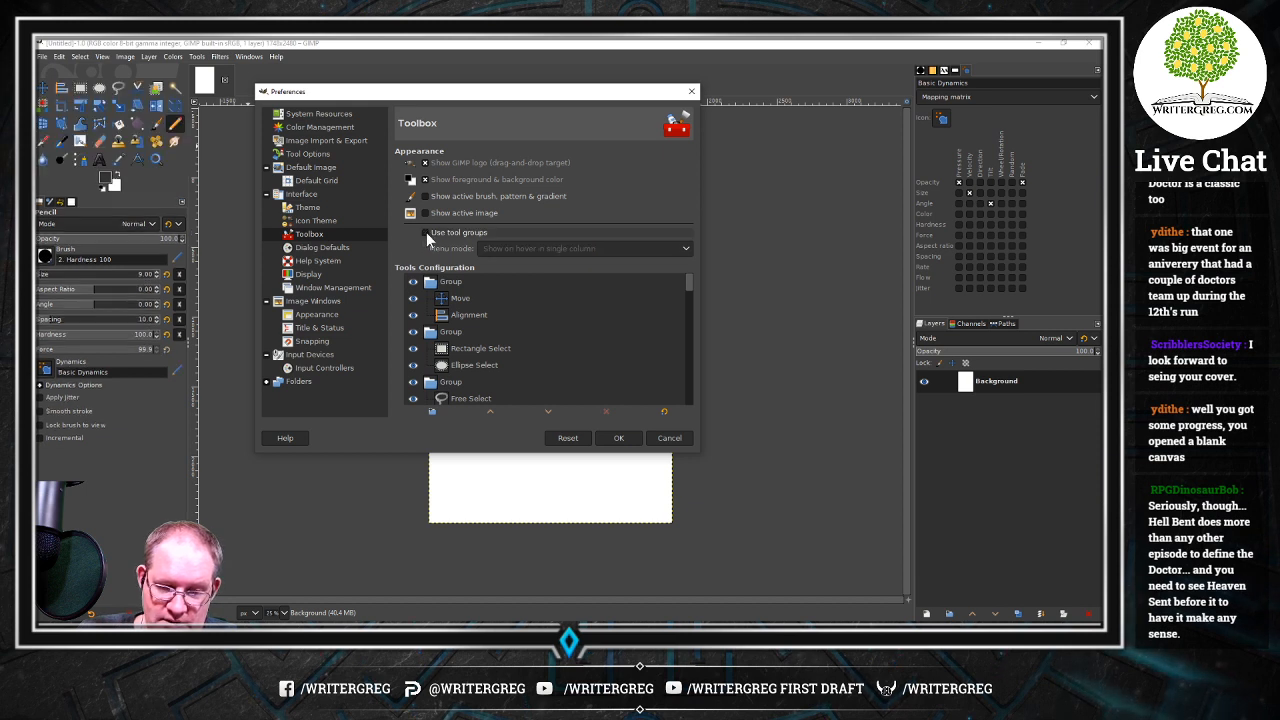
click(614, 438)
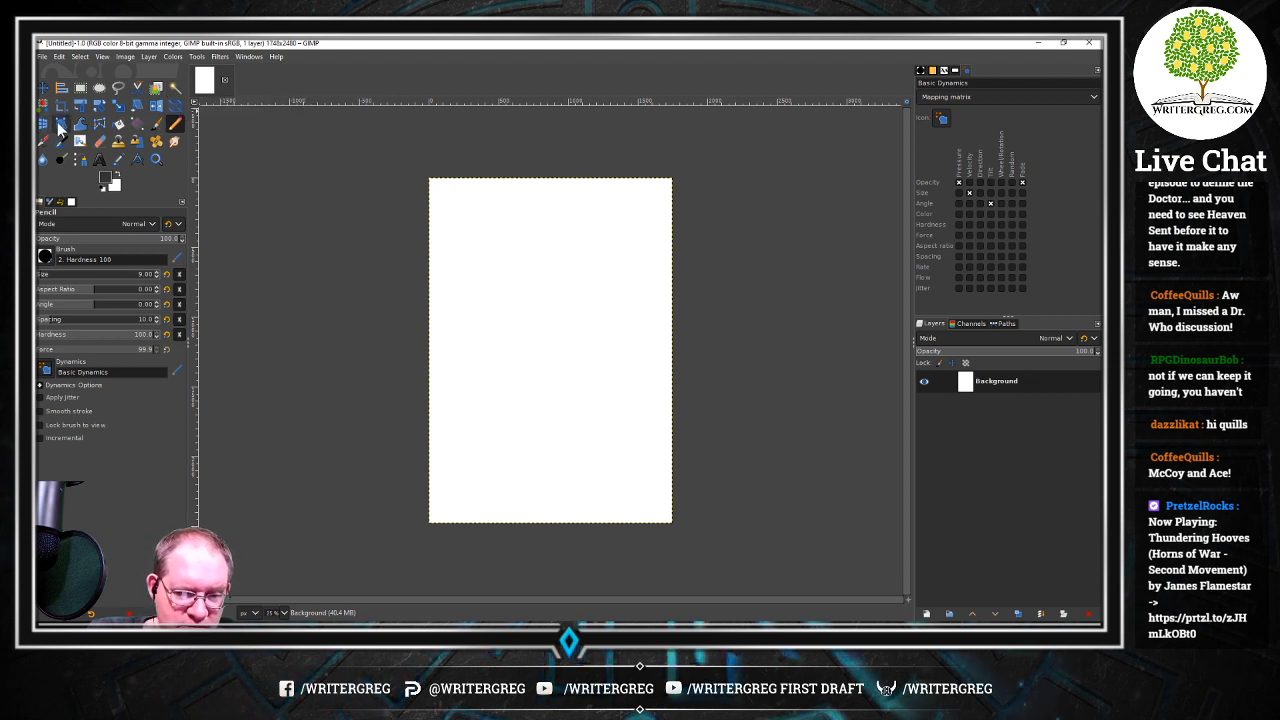
Fill the whole Background layer with the dark gray foreground color using the Bucket Fill tool
click(118, 125)
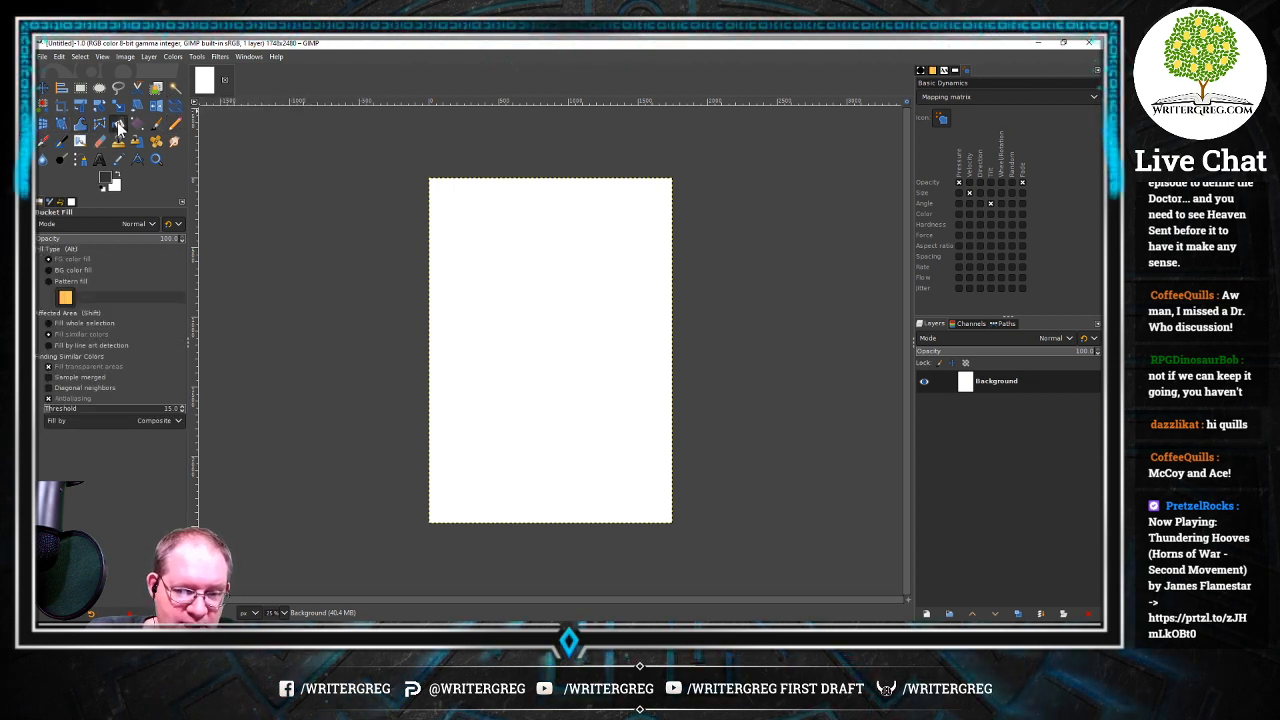
click(538, 295)
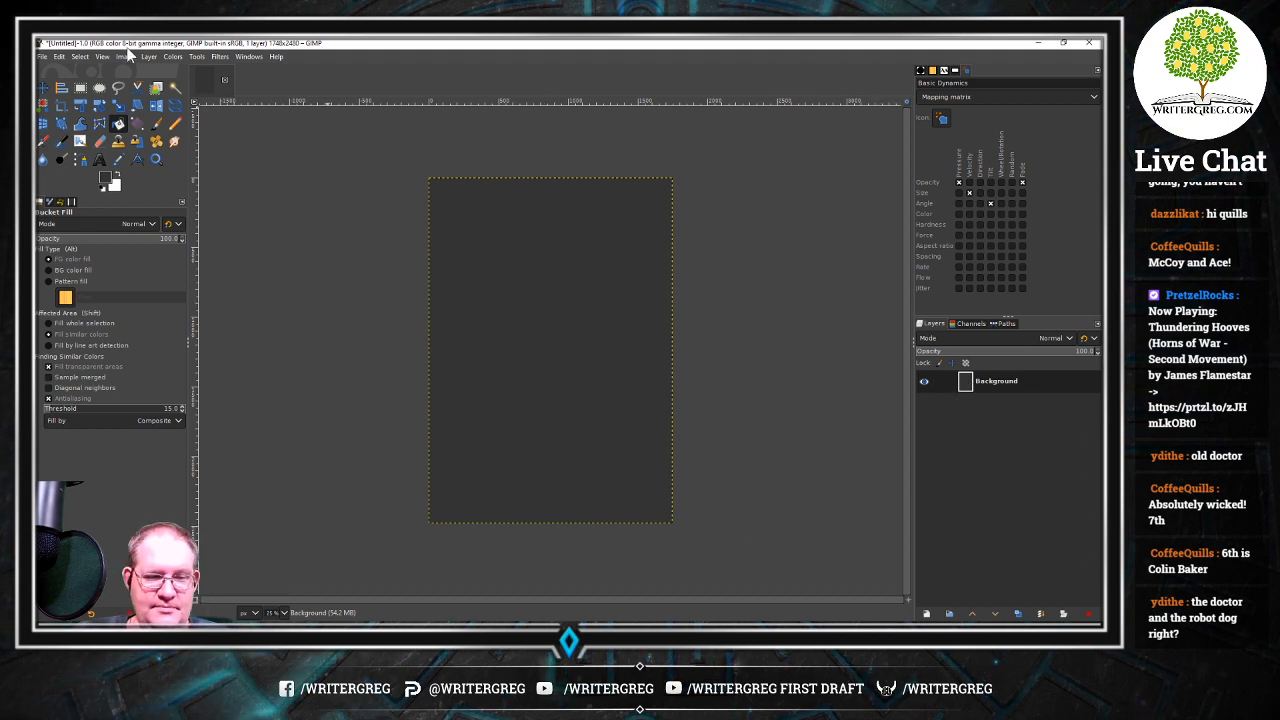
Start saving the image under a new name in Dropbox's Project_Writing_Sagadorm_AfterTales_Universe/04_TheRunawaysHope folder
click(42, 56)
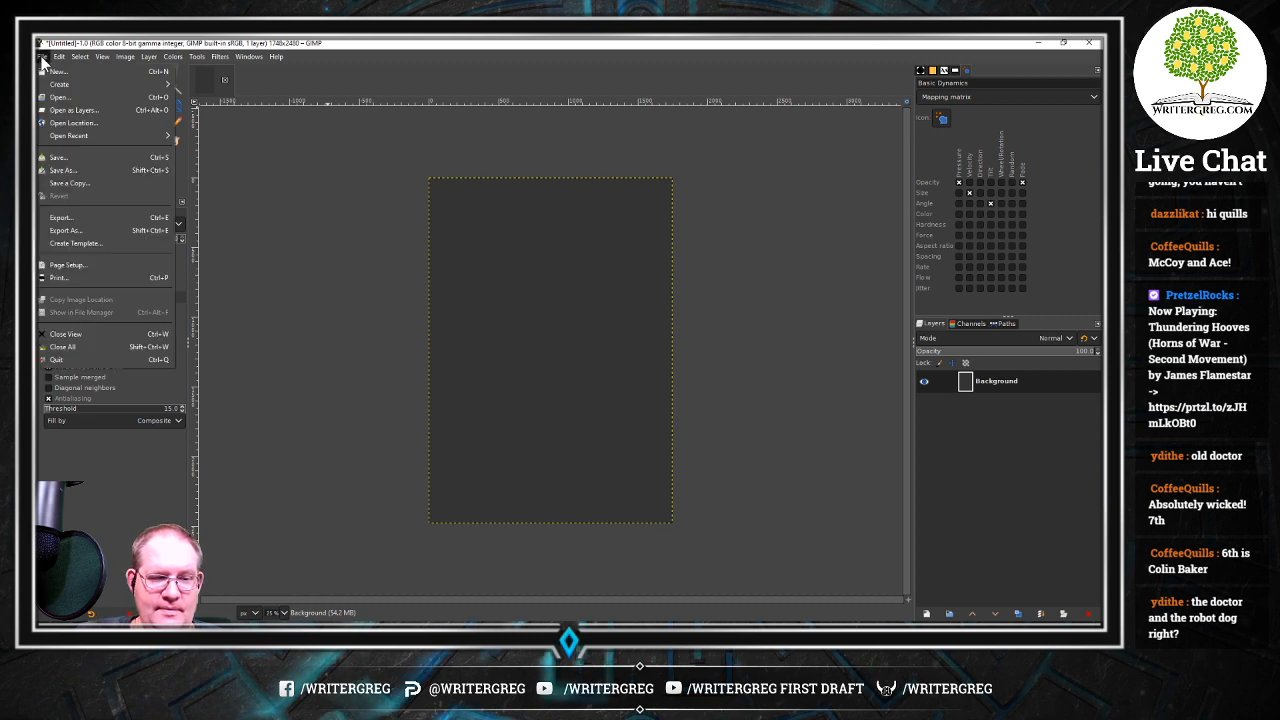
click(85, 170)
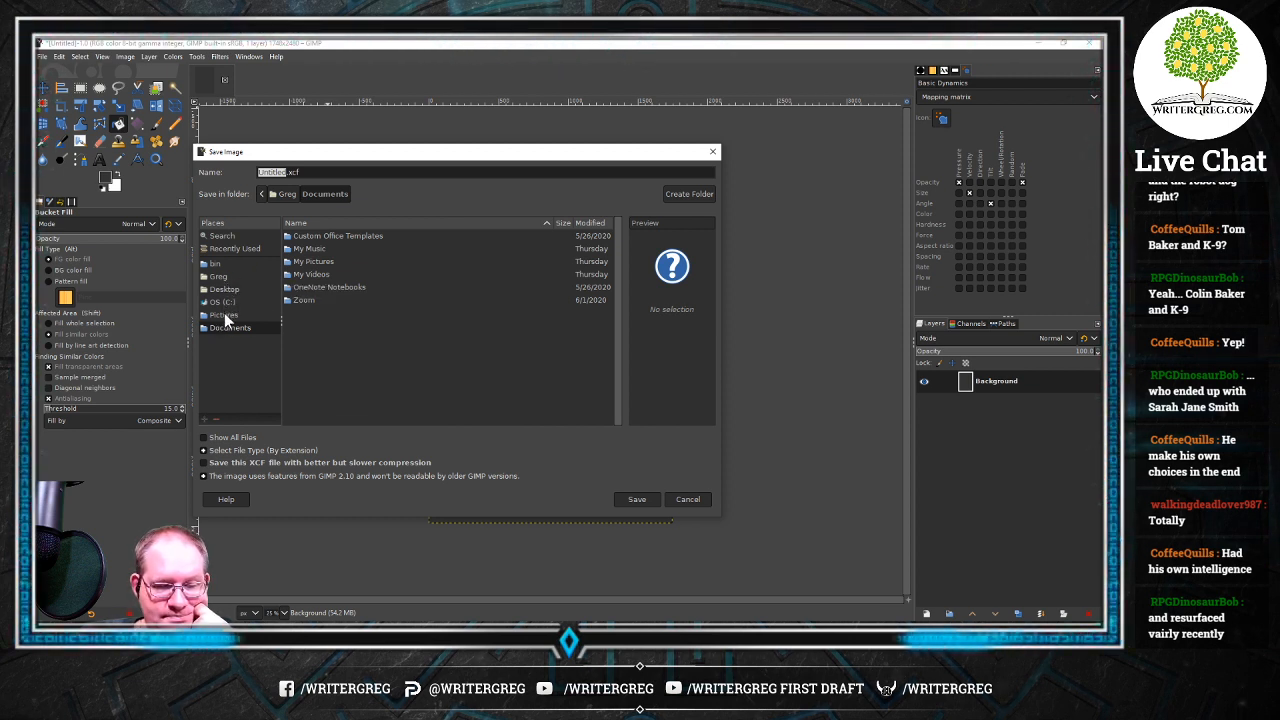
click(217, 276)
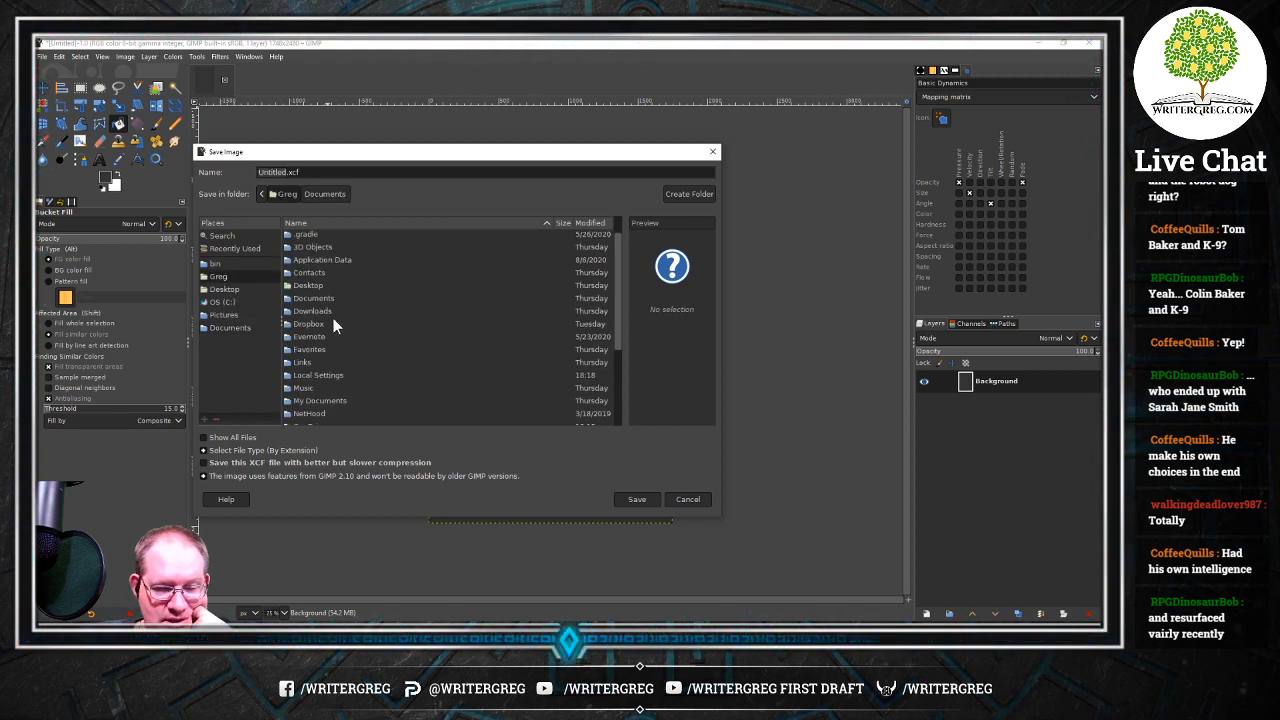
double_click(308, 350)
scroll(394, 330, down, 10)
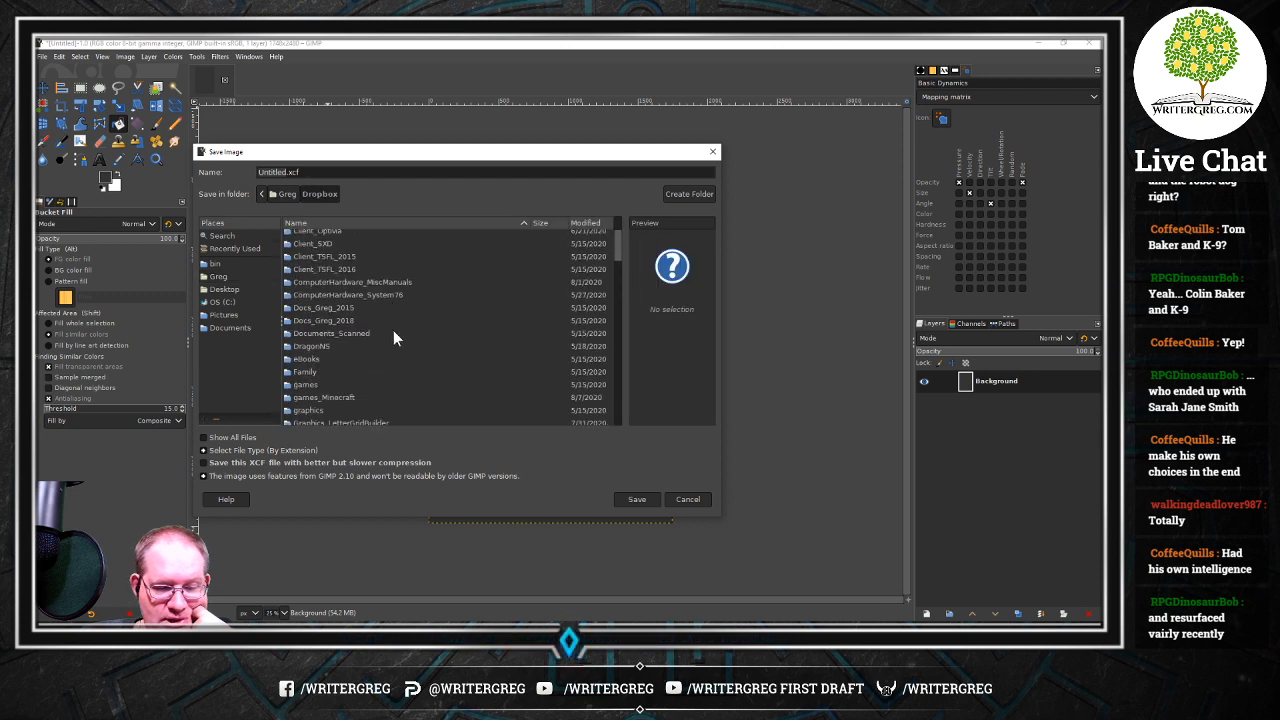
scroll(393, 330, down, 5)
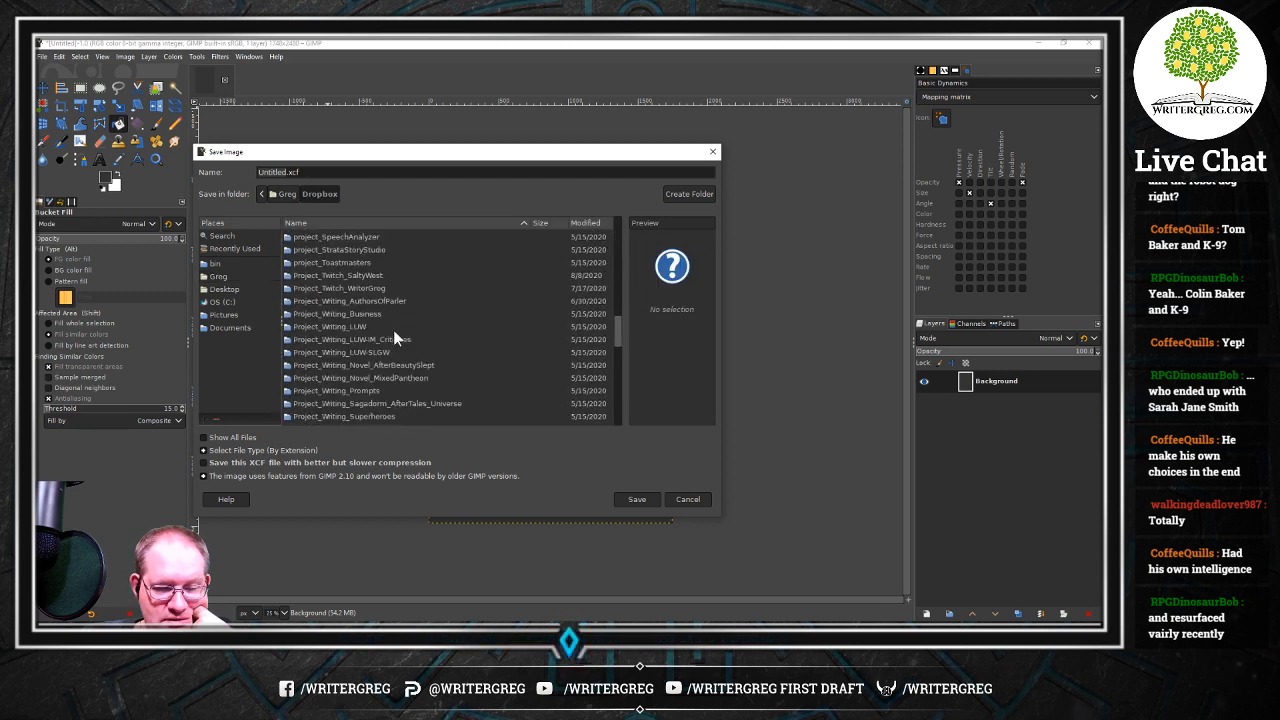
double_click(394, 321)
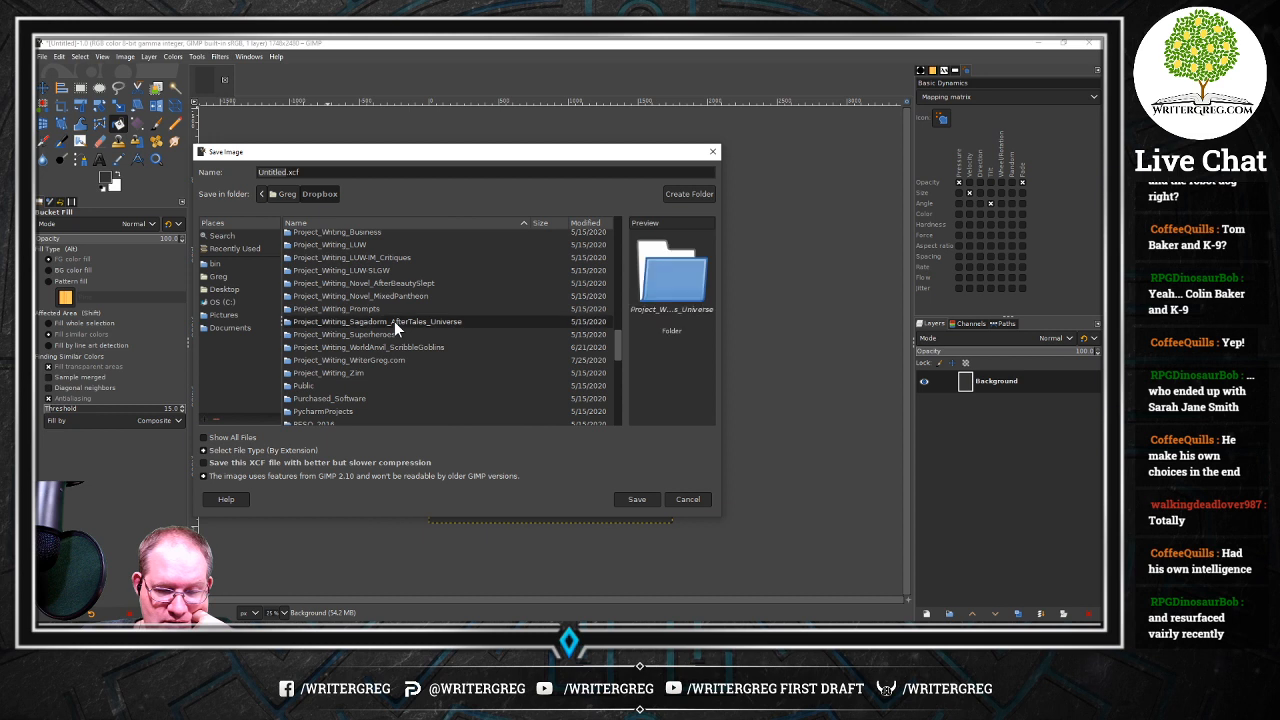
double_click(360, 248)
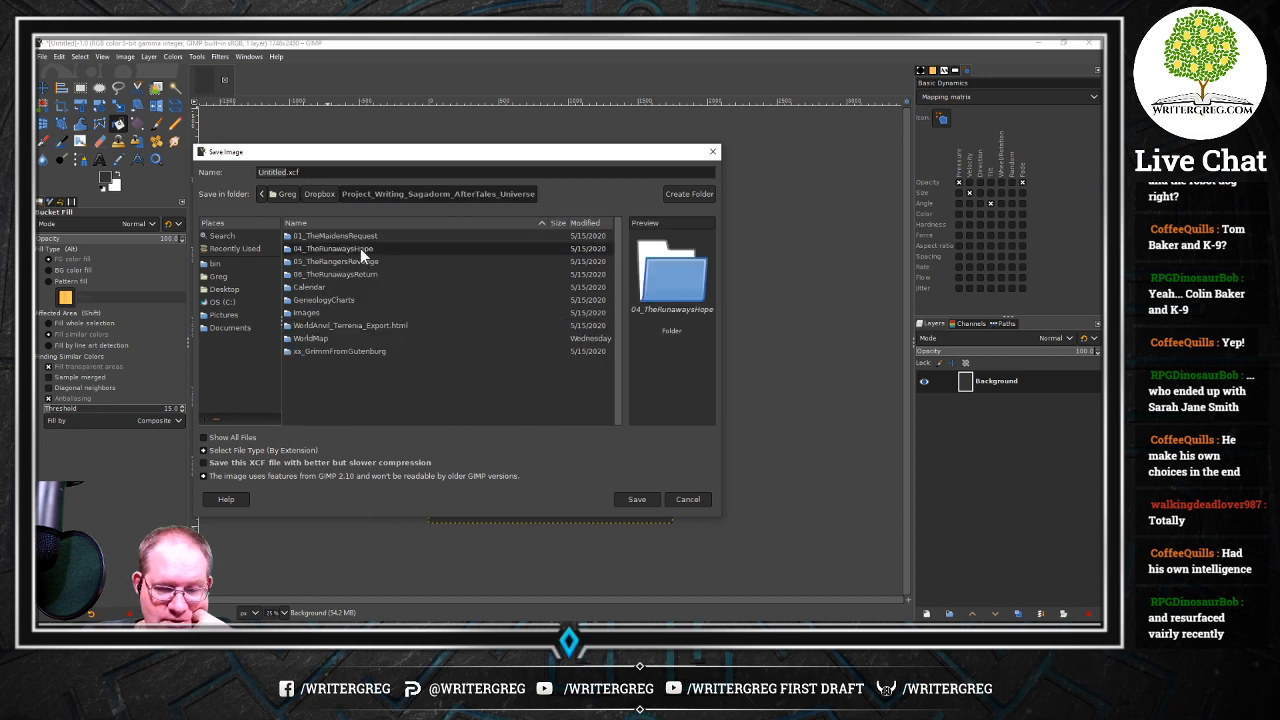
Create a new folder named BookCover inside 04_TheRunawaysHope as the save location
click(690, 192)
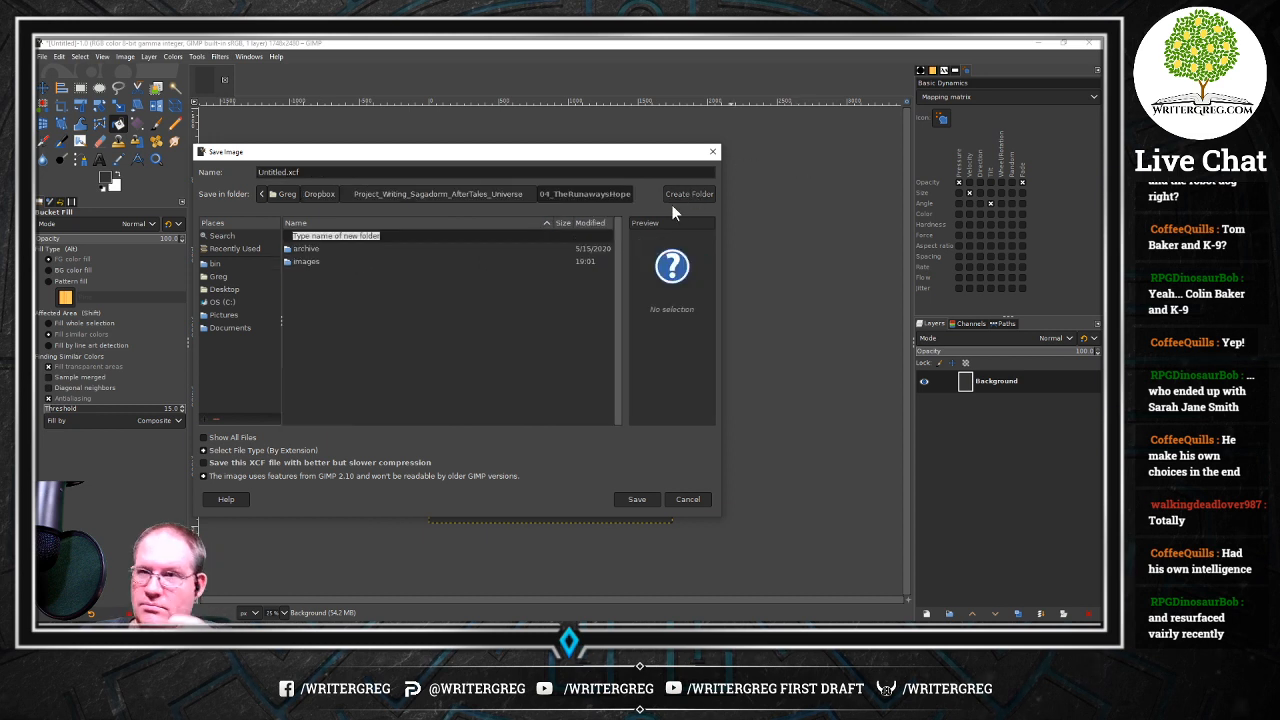
text(BookCover)
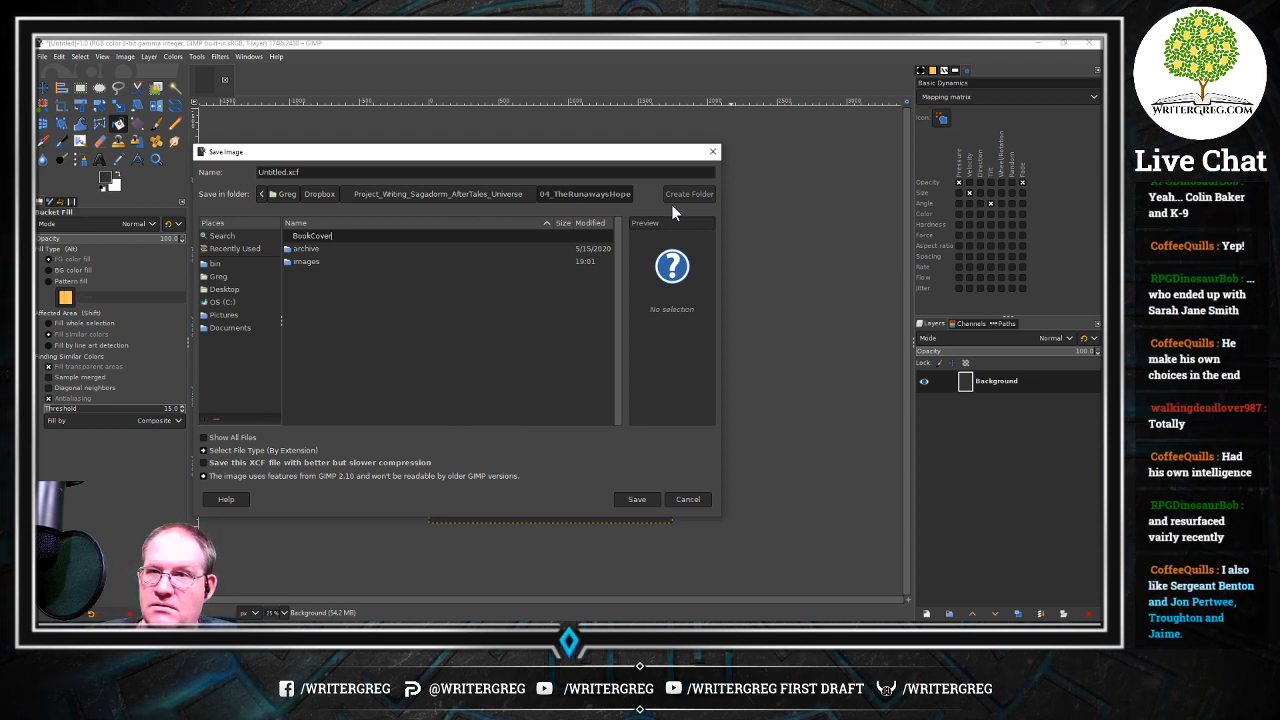
key(Return)
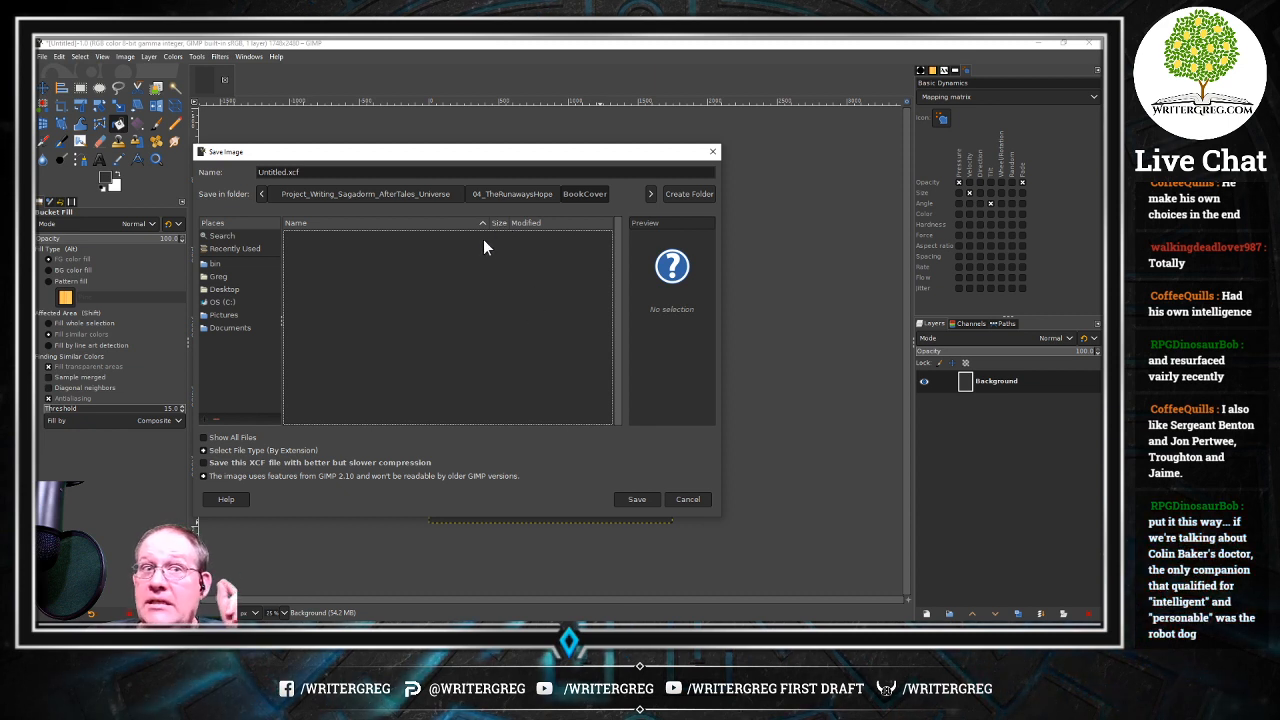
Name the file cover_TheRunawaysHope_00.xcf and save it in the BookCover folder
double_click(281, 173)
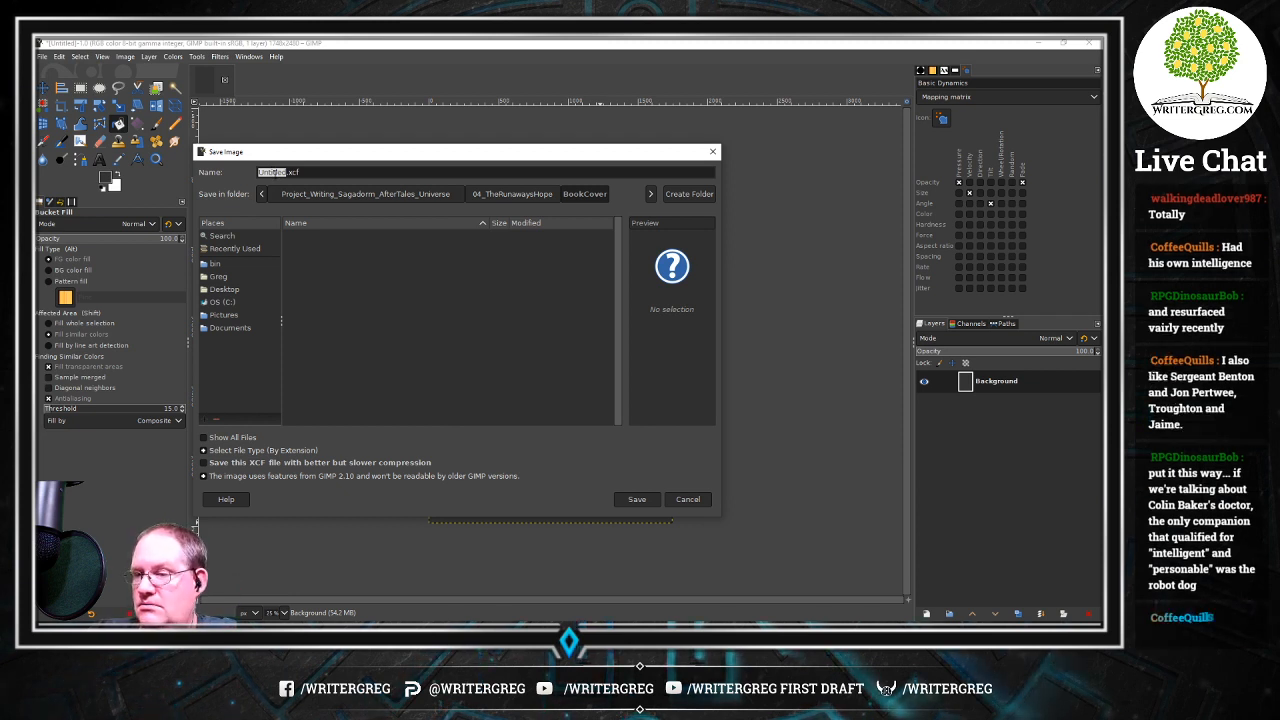
text(cover)
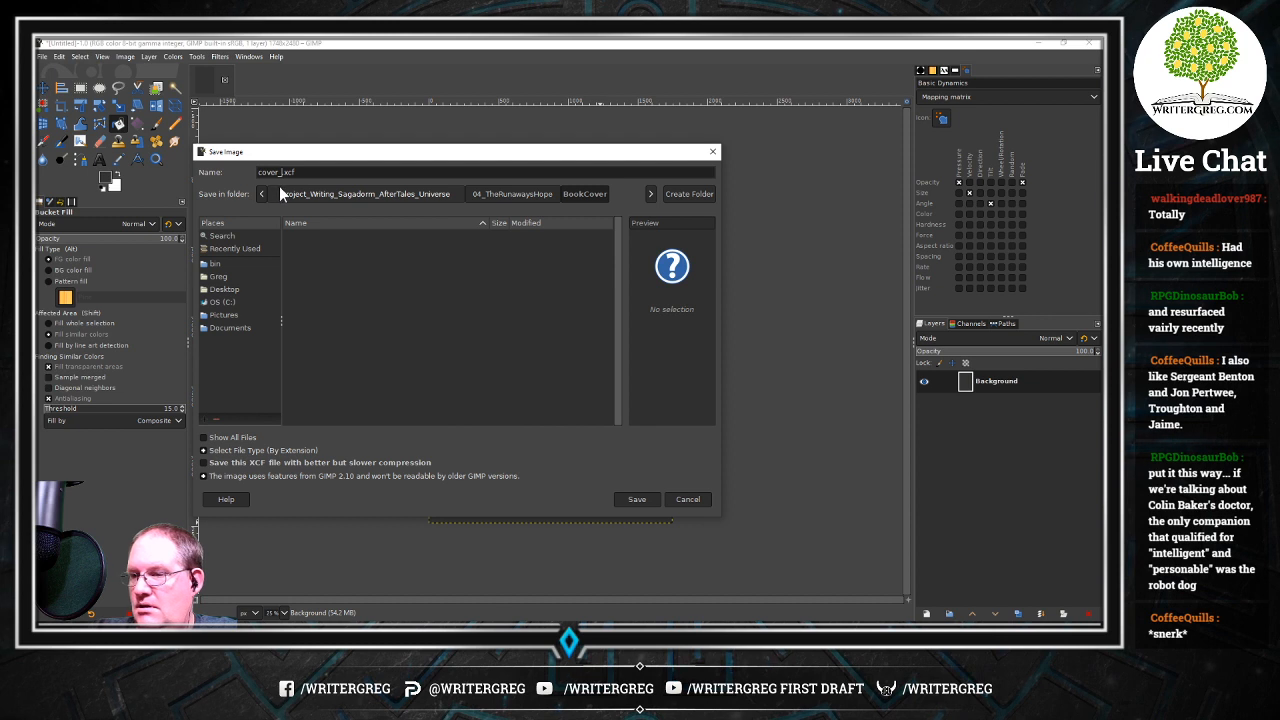
text(_TheR)
text(unaways)
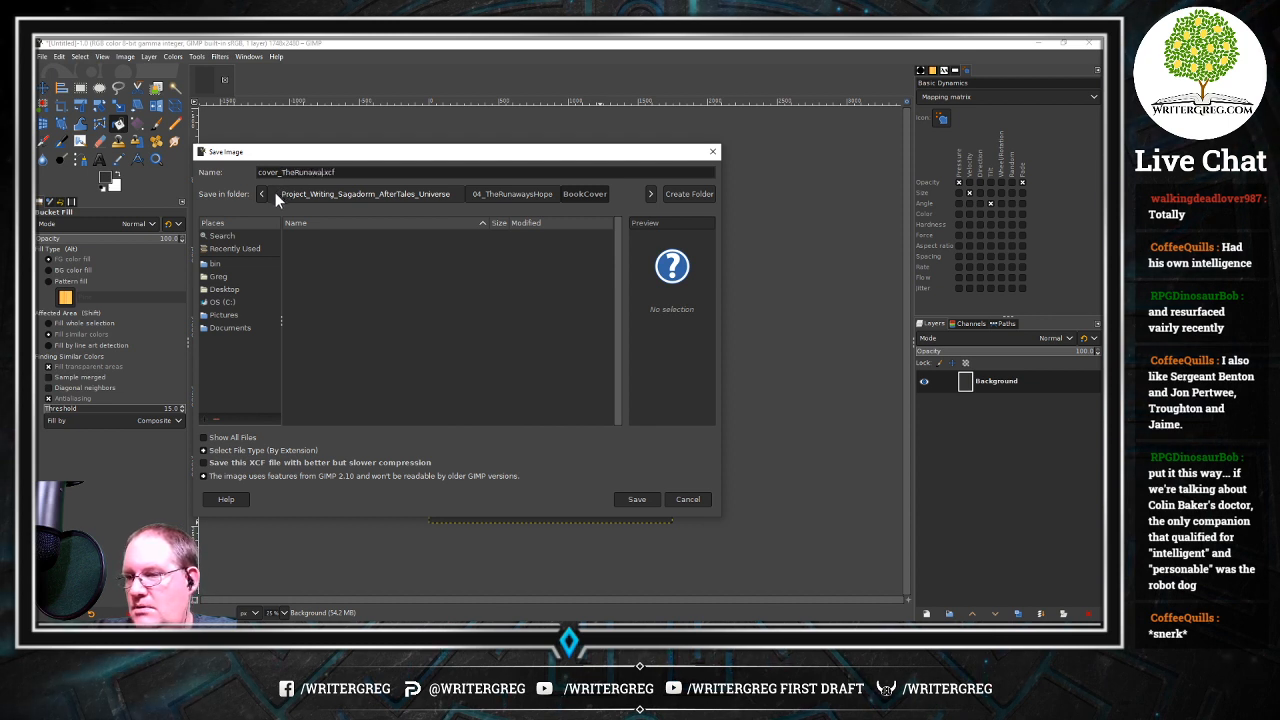
text(Hope_)
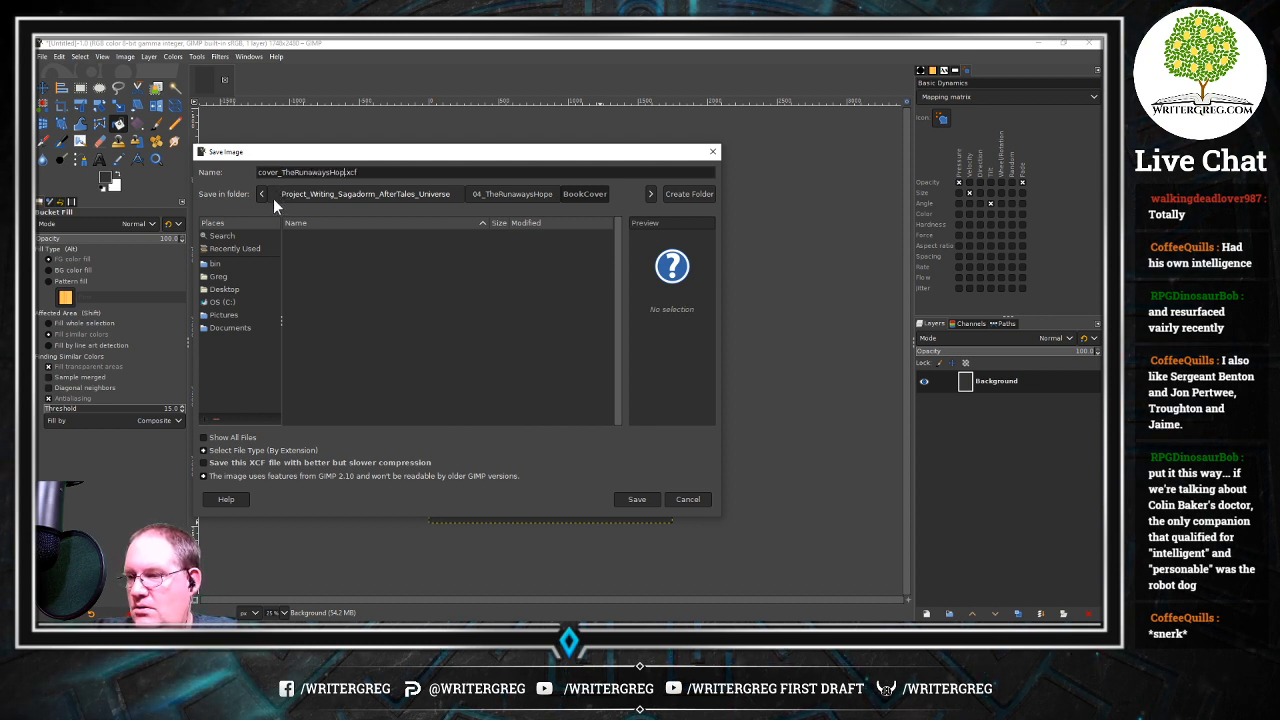
text(00)
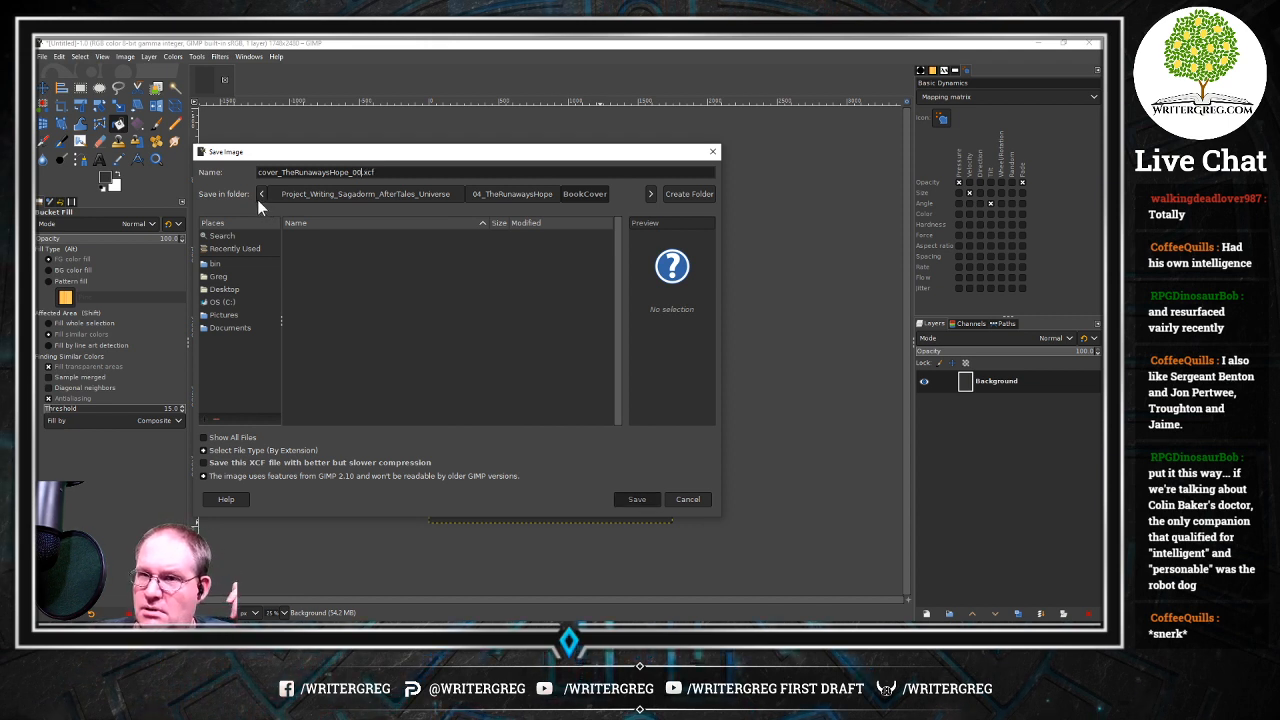
key(Return)
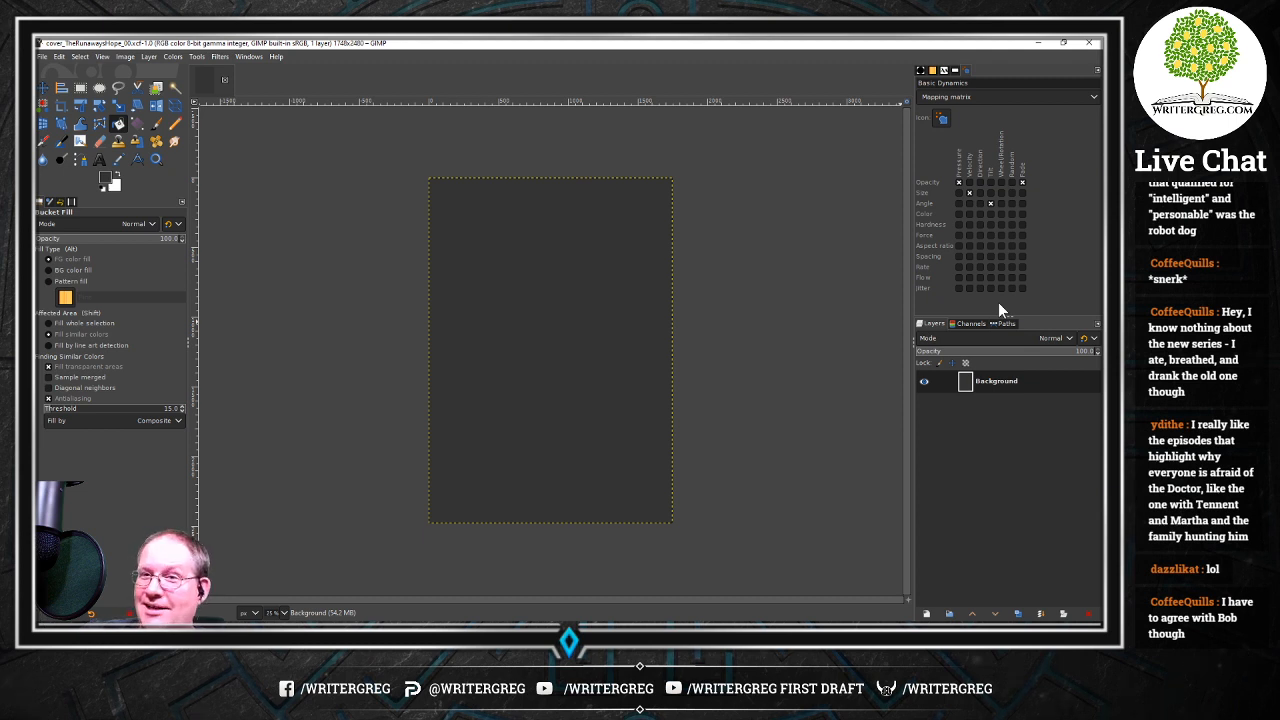
key(ctrl+s)
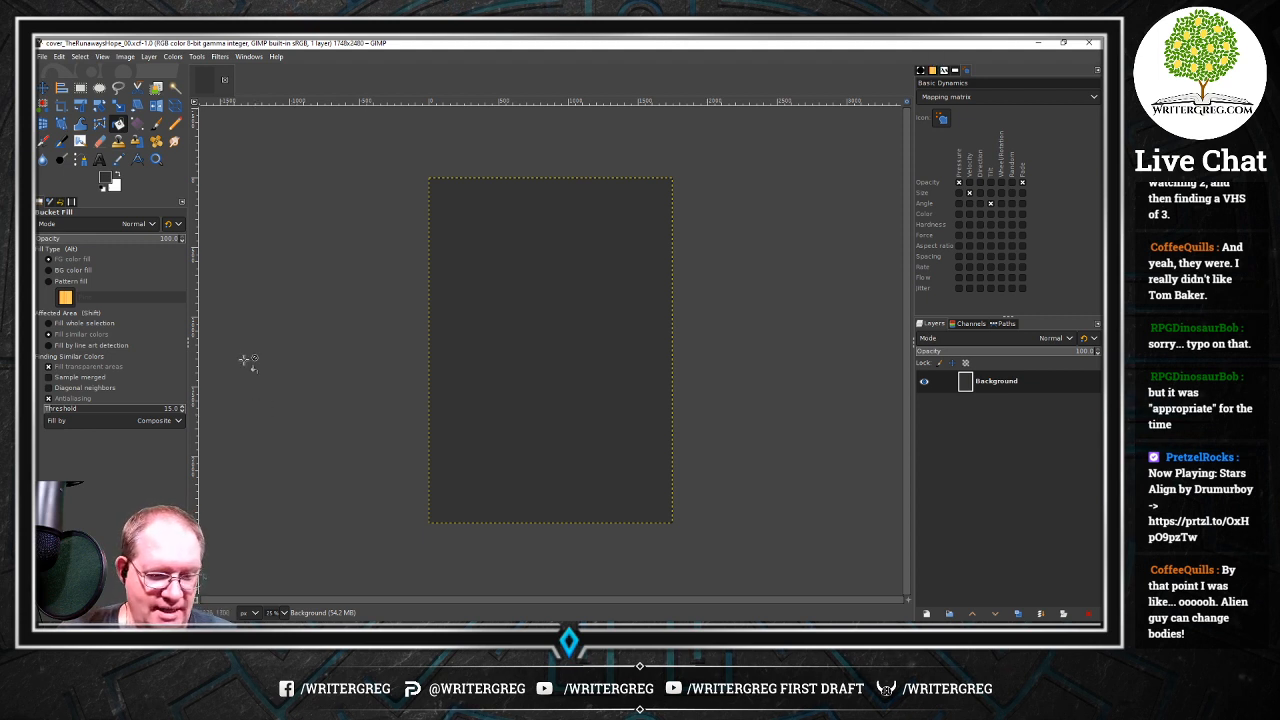
Open outdoor-2080206.jpg from the 04_TheRunawaysHope images folder as a new layer in the cover image
click(43, 56)
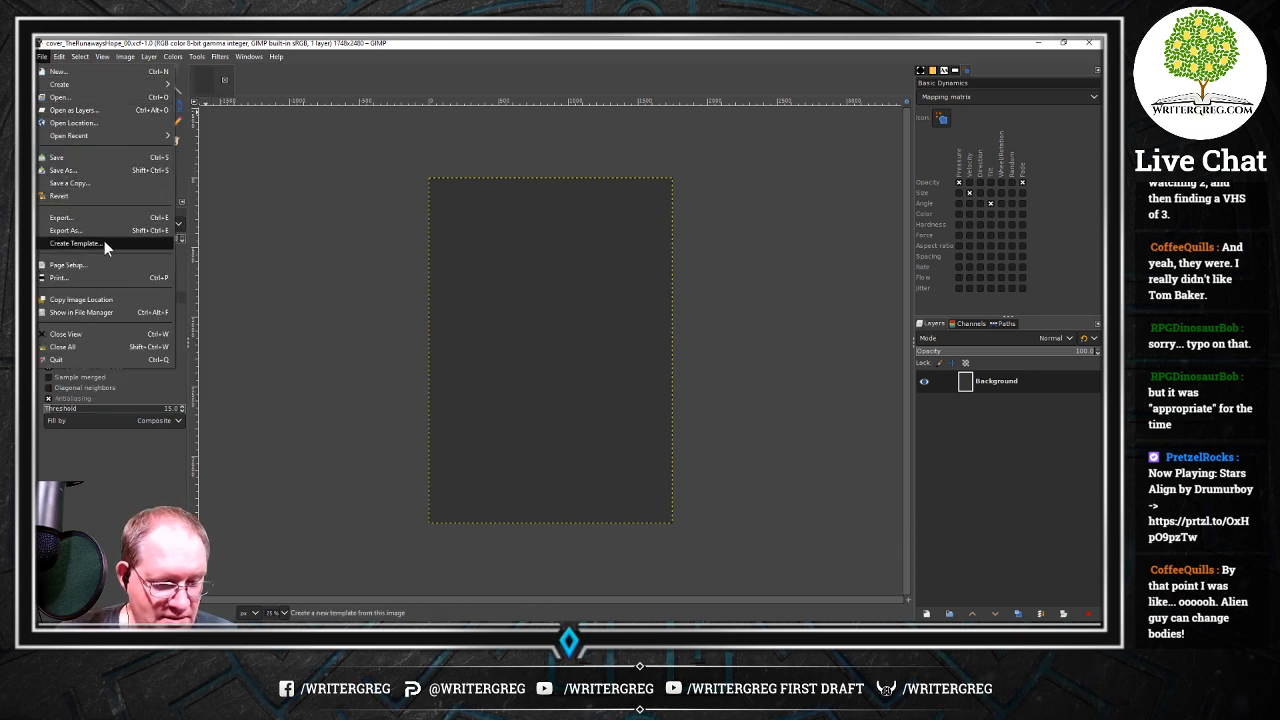
click(103, 110)
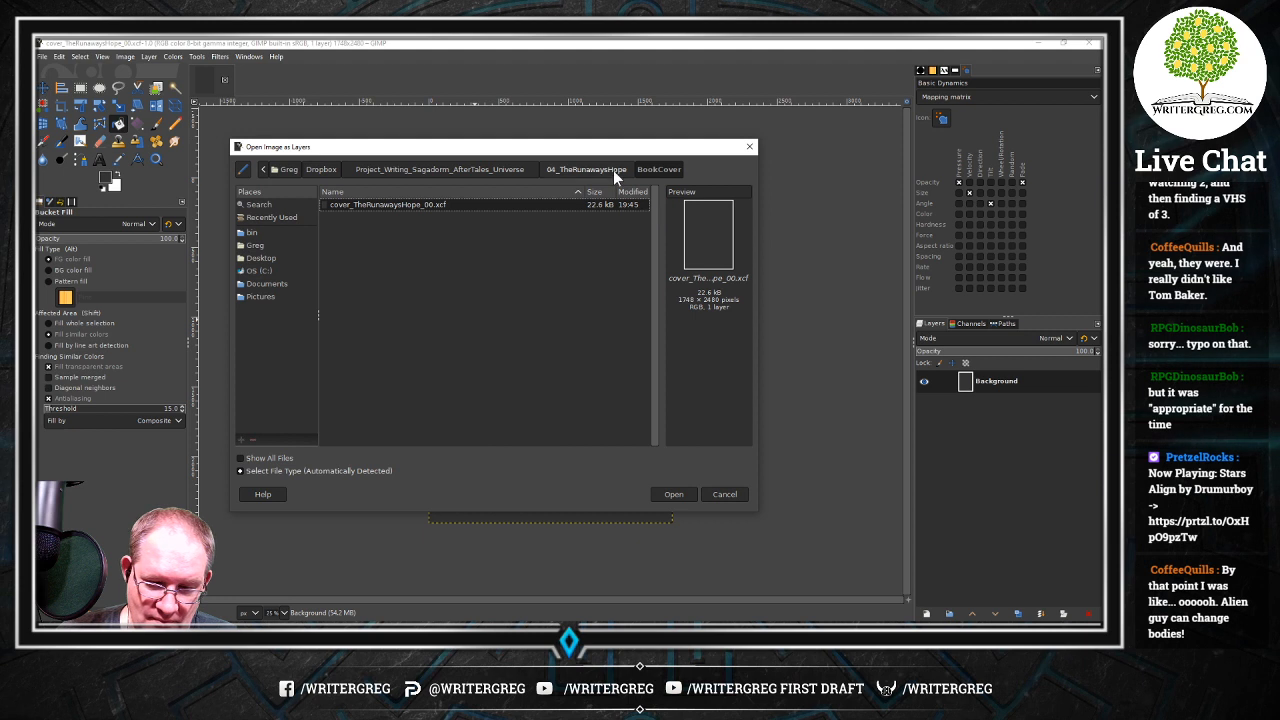
click(608, 172)
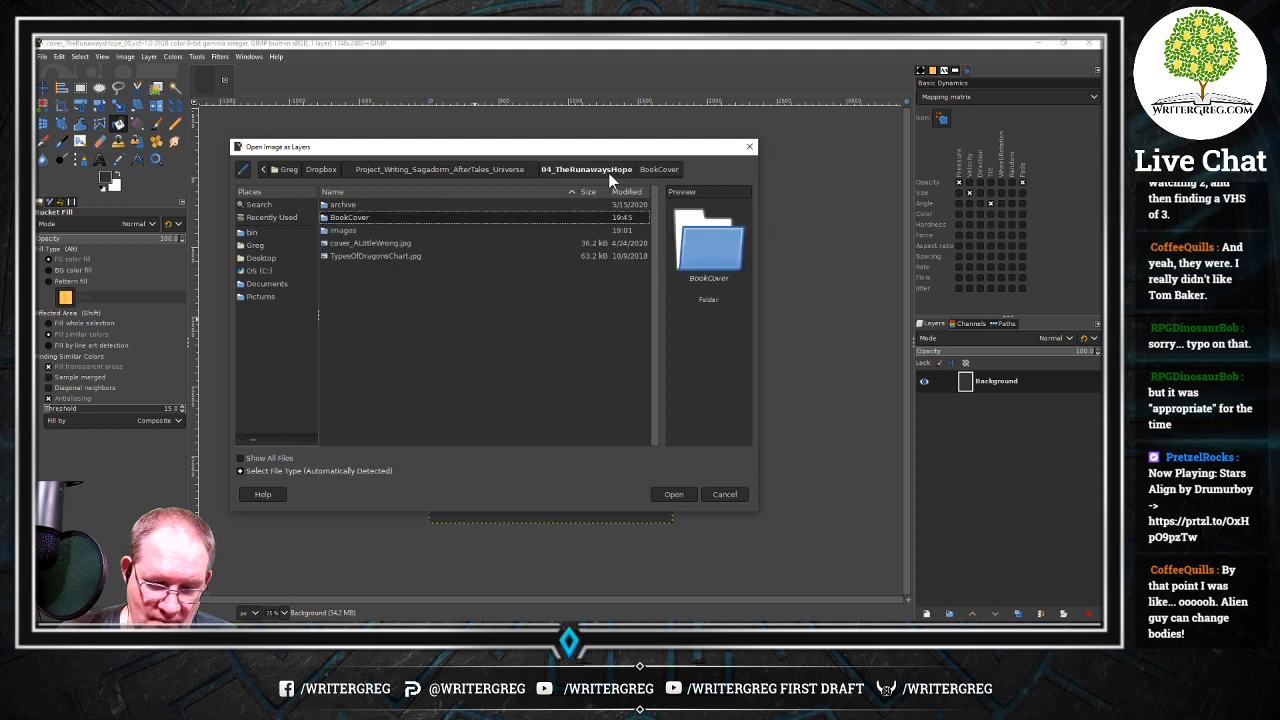
double_click(339, 231)
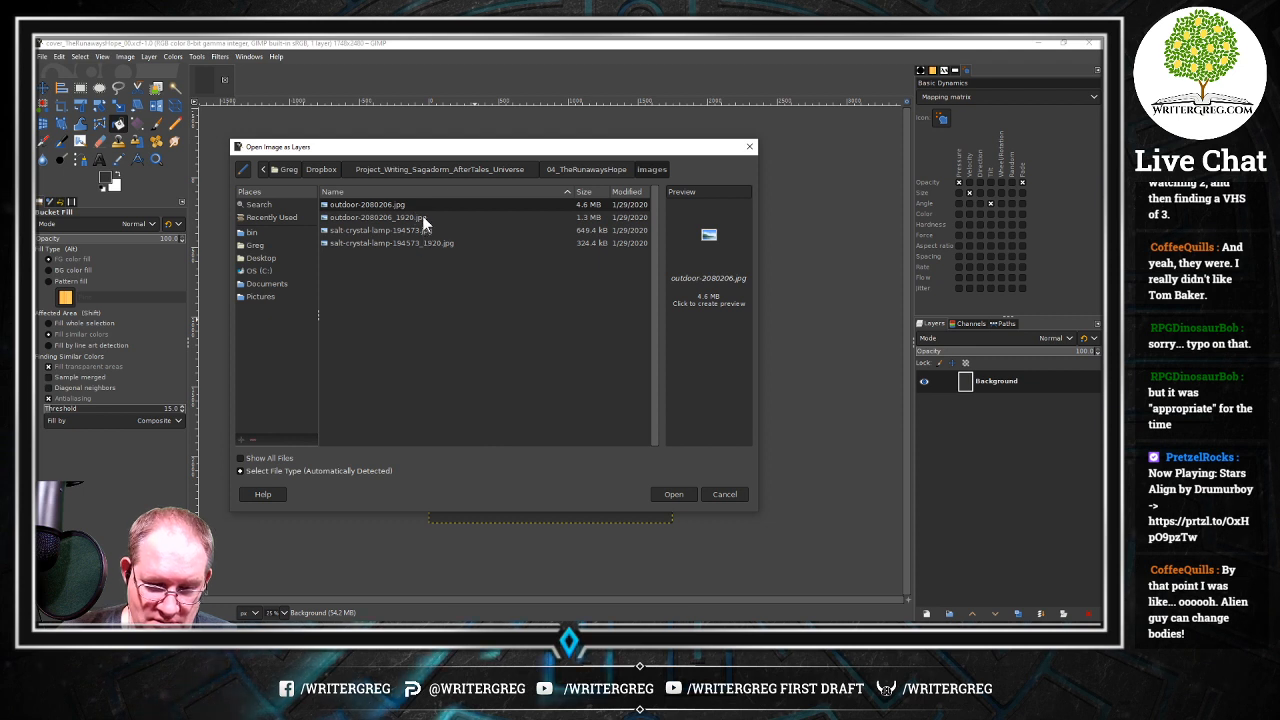
click(422, 216)
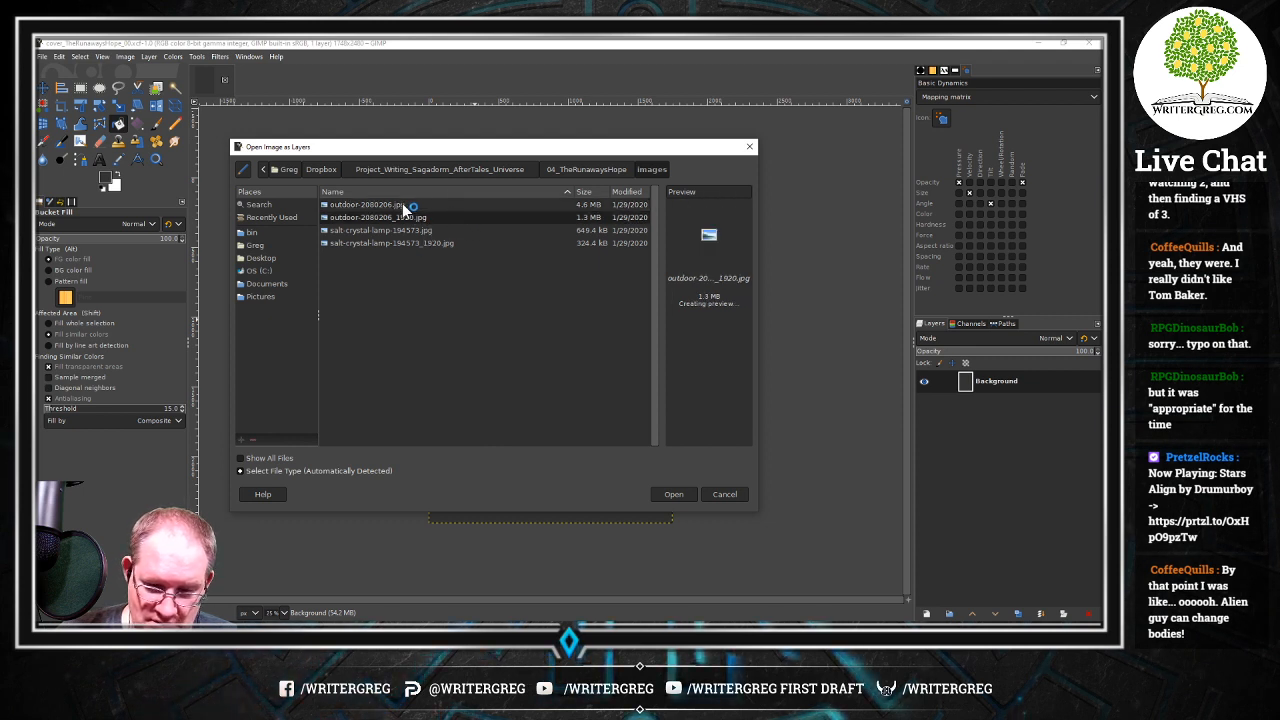
click(404, 203)
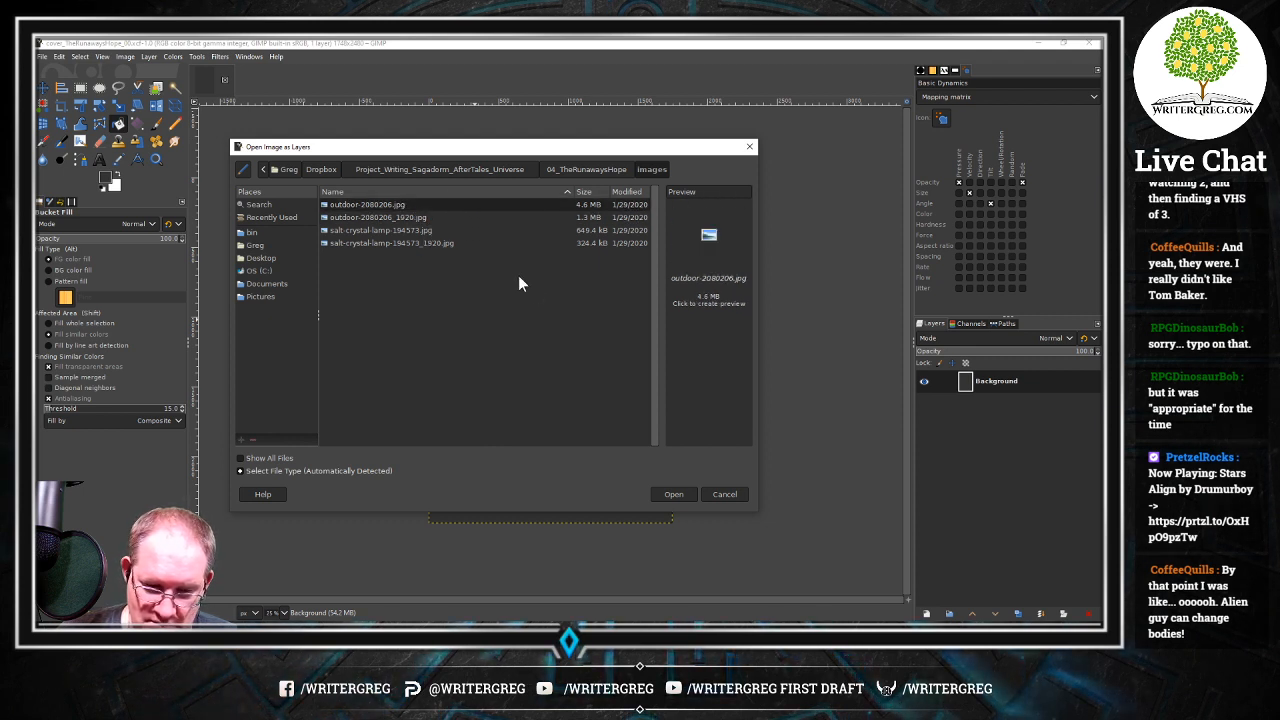
click(668, 494)
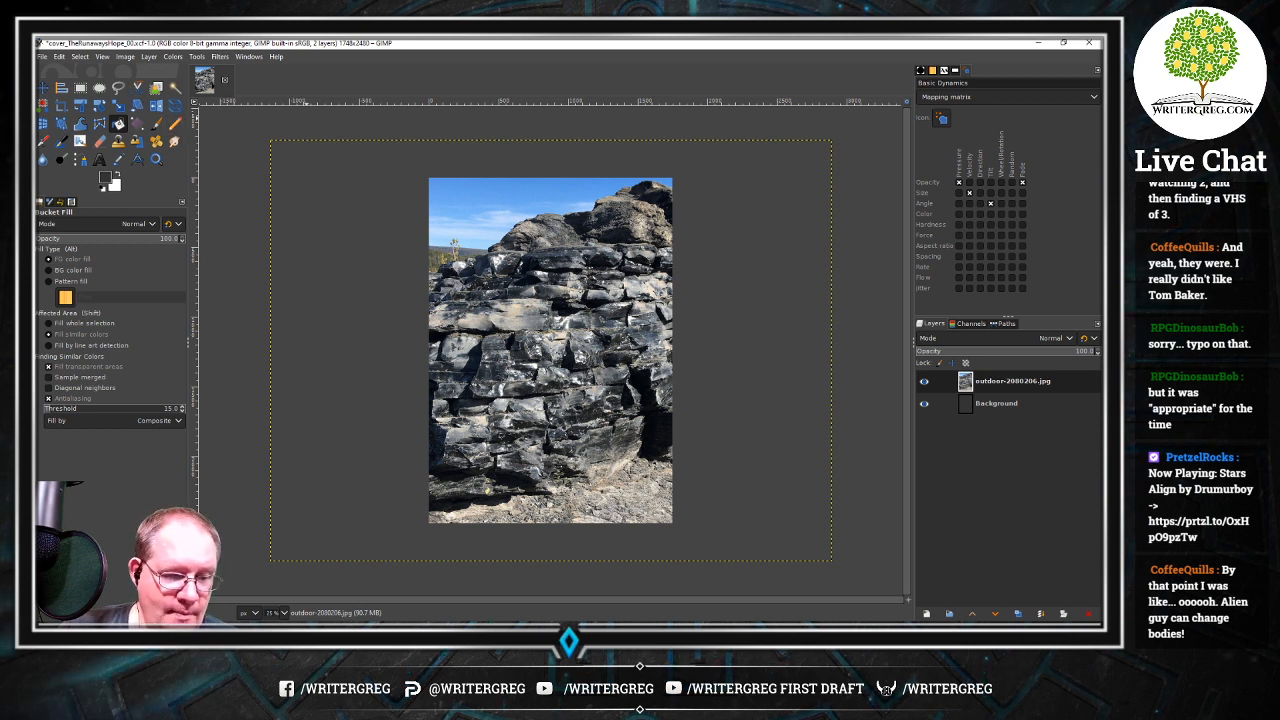
Add salt-crystal-lamp-194573.jpg from the same images folder as another layer of the cover
click(42, 56)
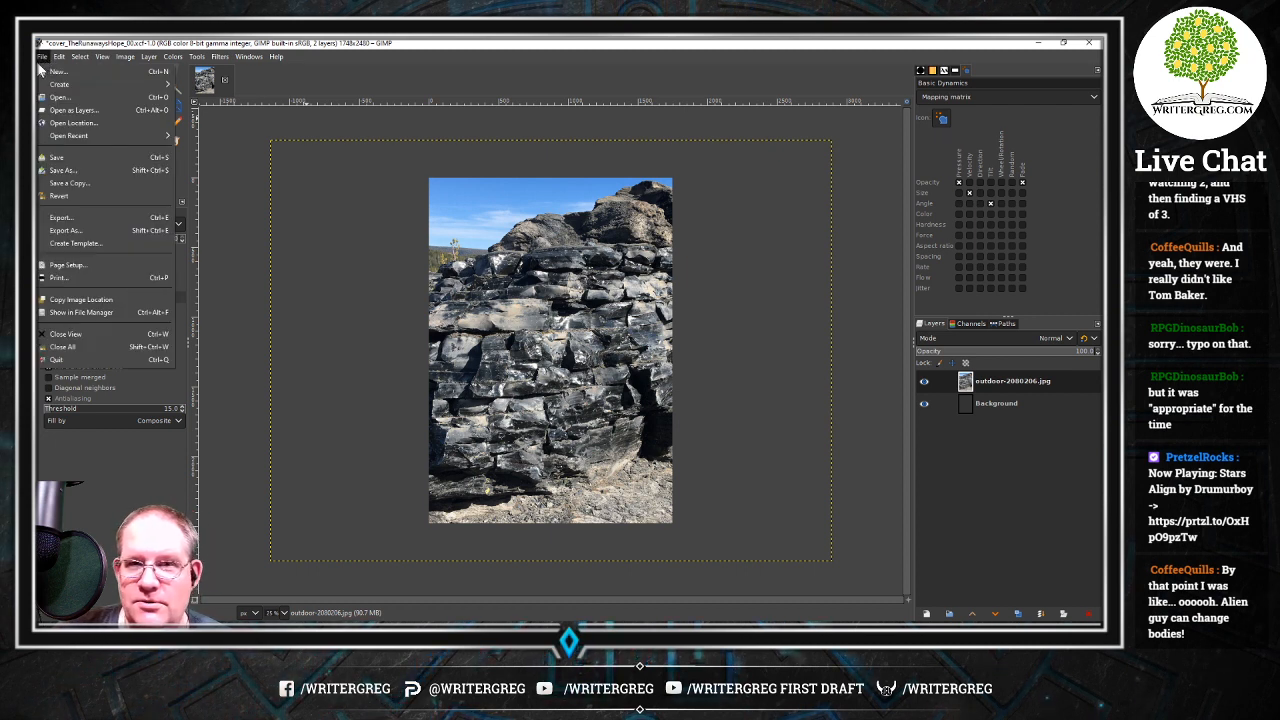
mouse_move(60, 86)
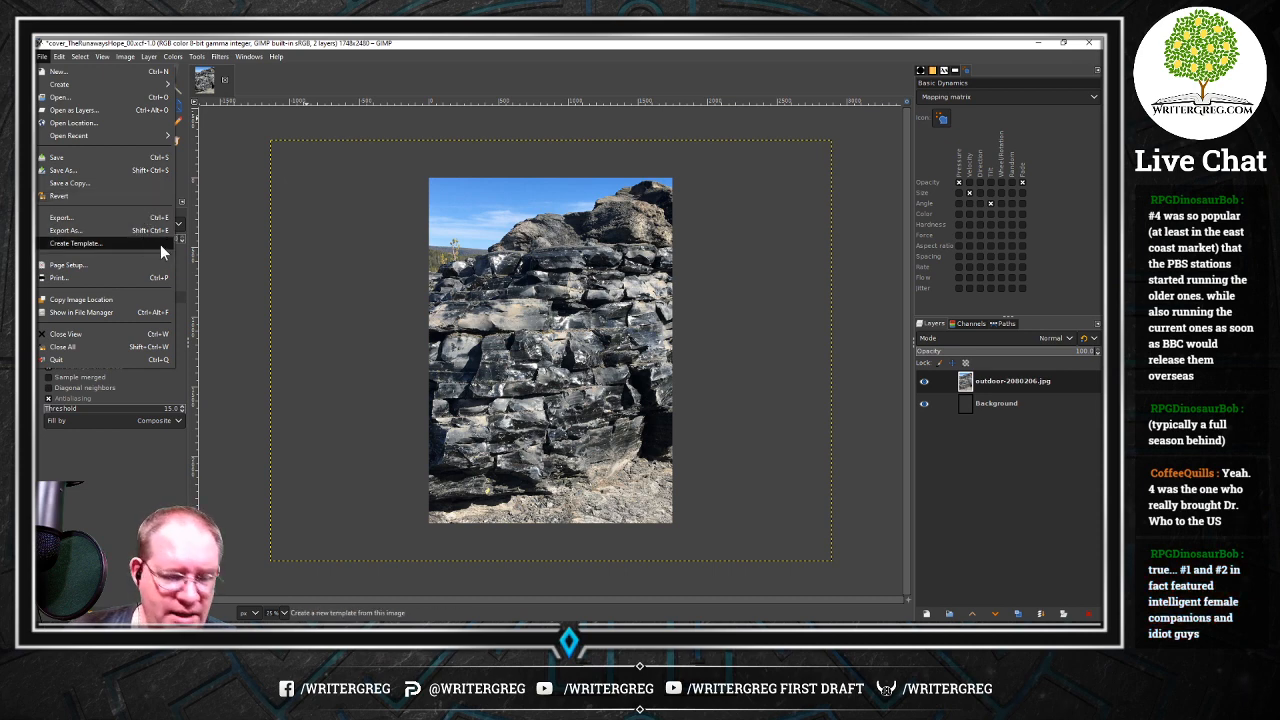
click(97, 109)
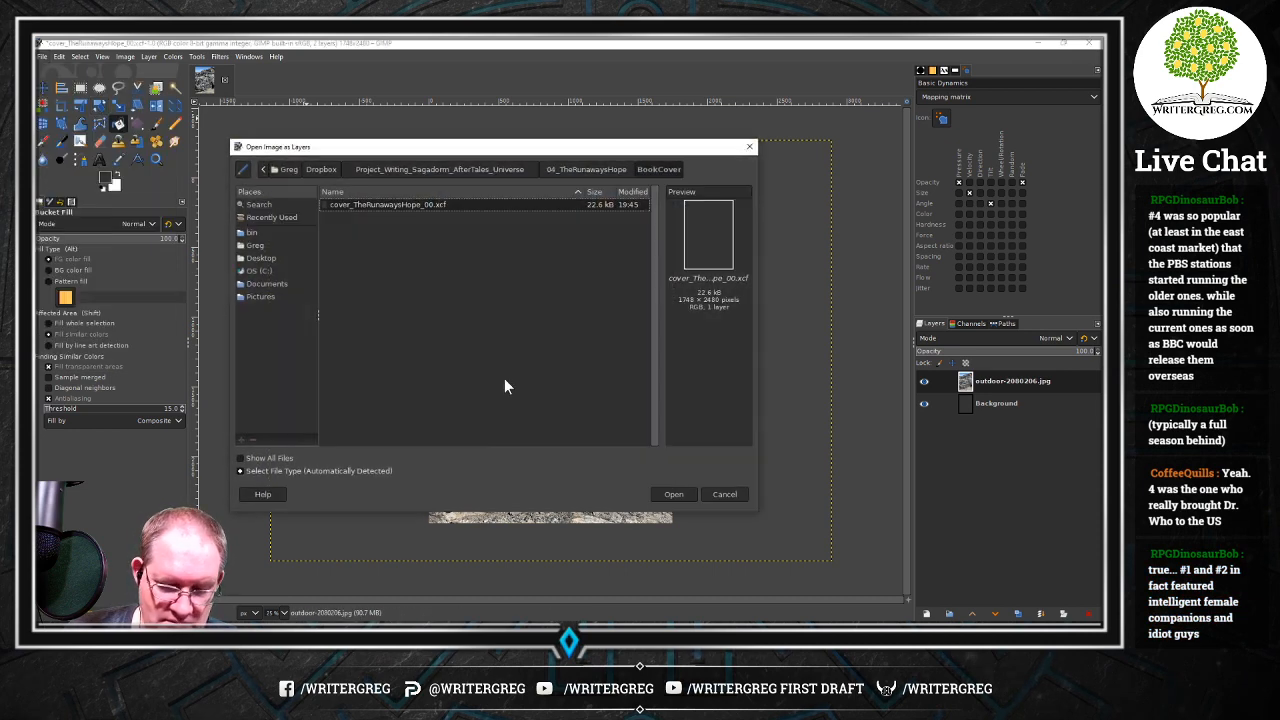
click(556, 172)
double_click(357, 232)
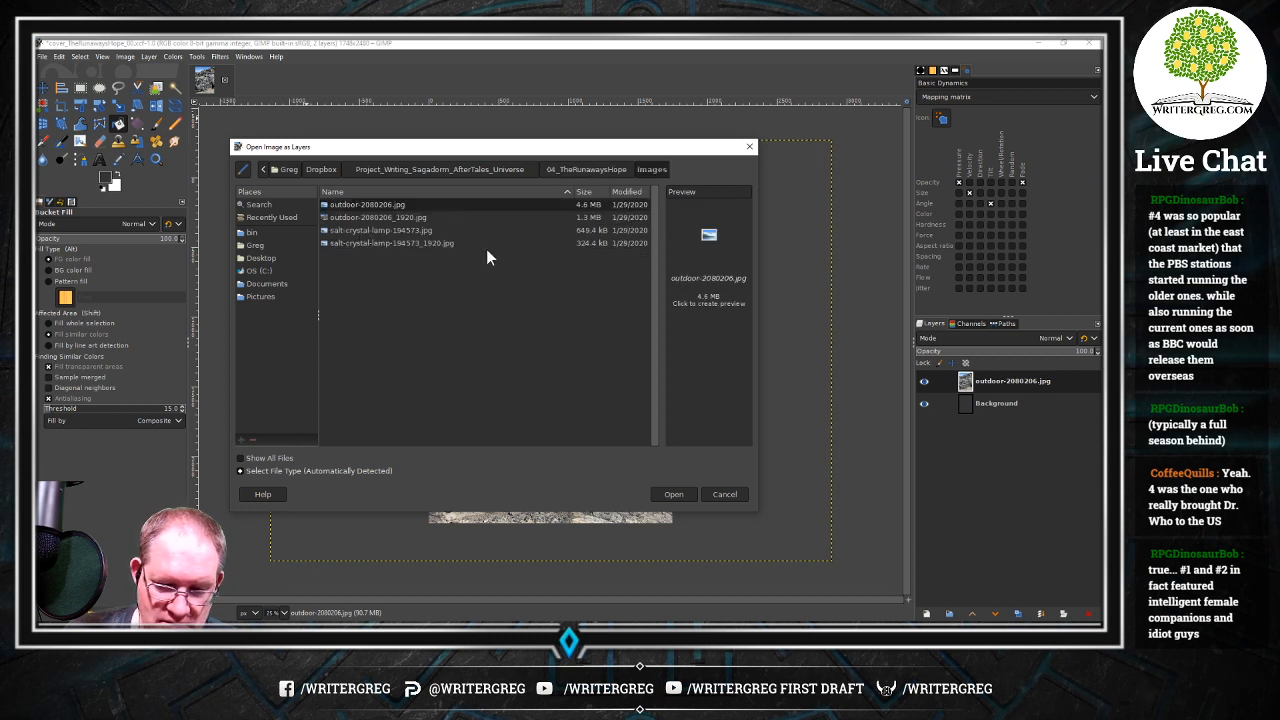
click(390, 230)
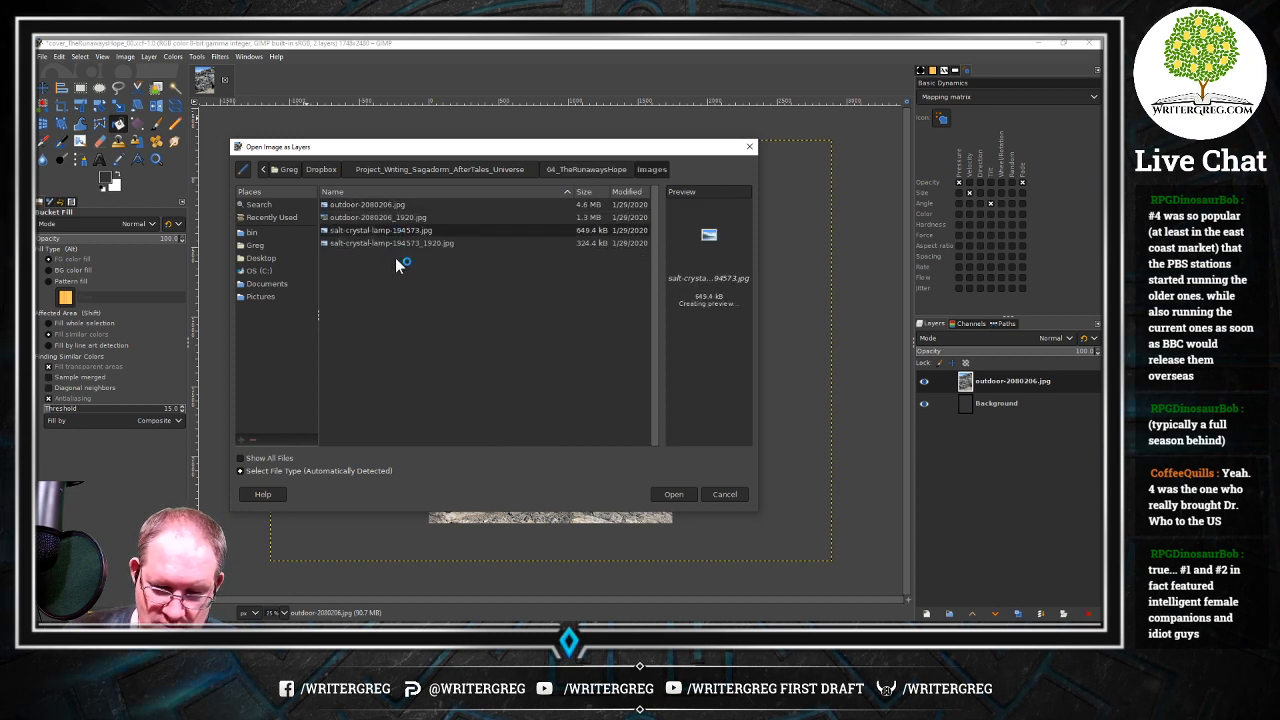
click(674, 494)
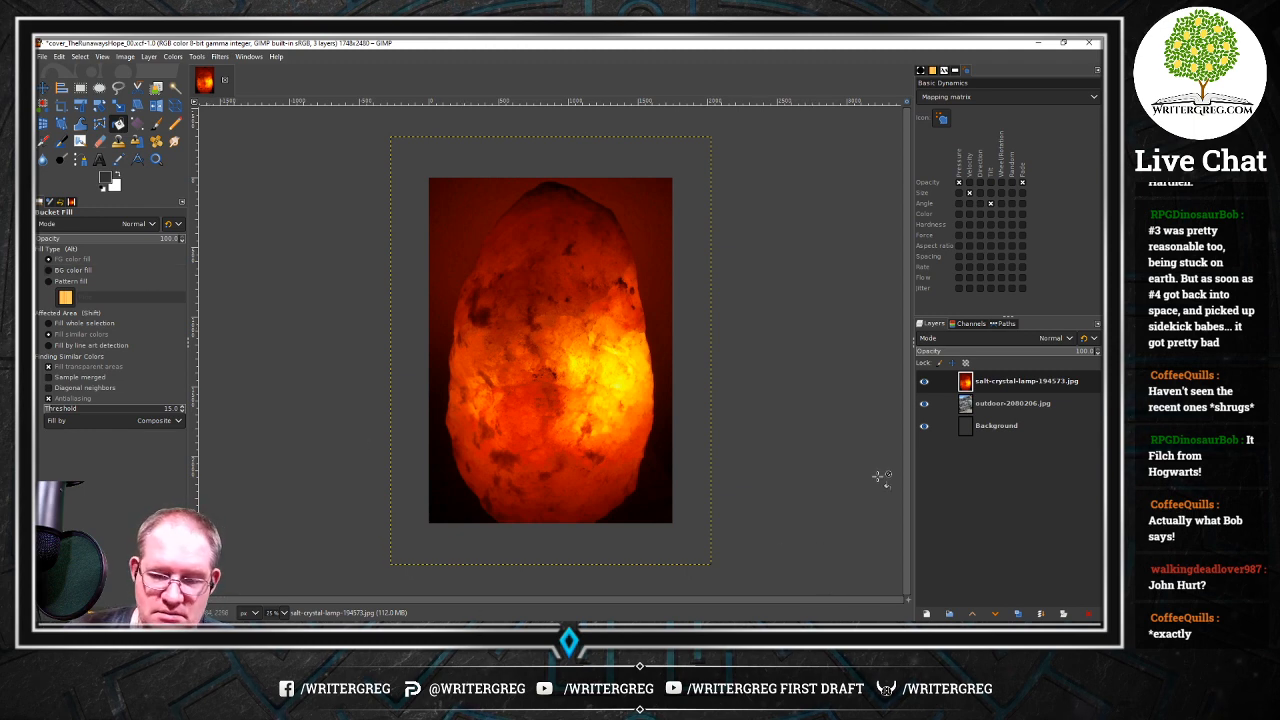
Move the salt crystal lamp layer upward on the canvas and hide the outdoor photo and Background layers
click(43, 89)
drag(612, 294, 611, 236)
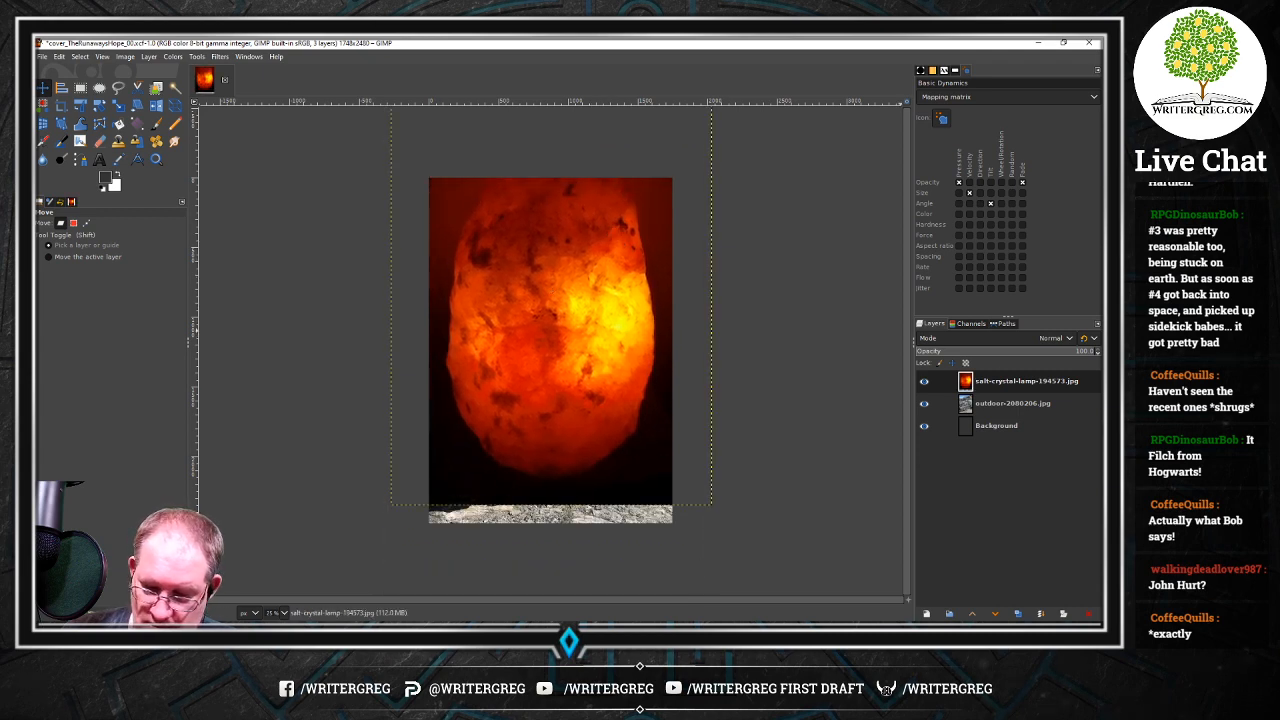
drag(924, 405, 924, 428)
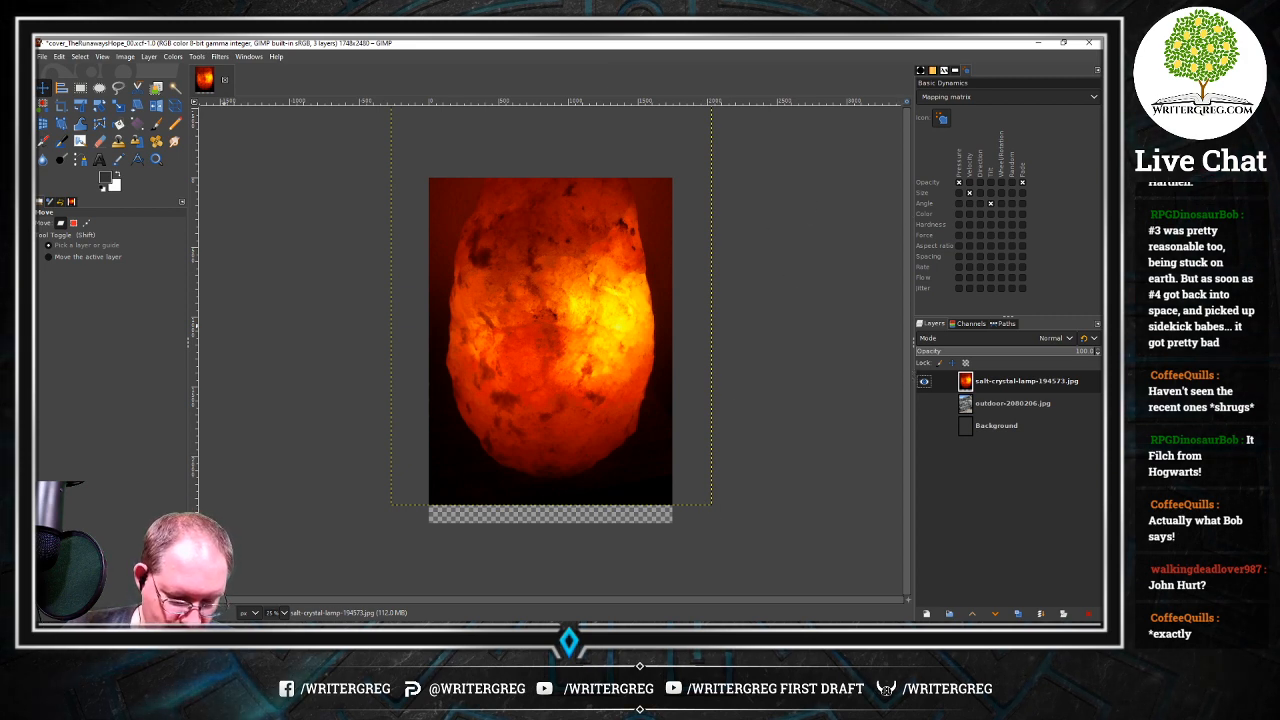
Switch to the web browser and search Google for "filch actor" in a new tab
key(alt+Tab)
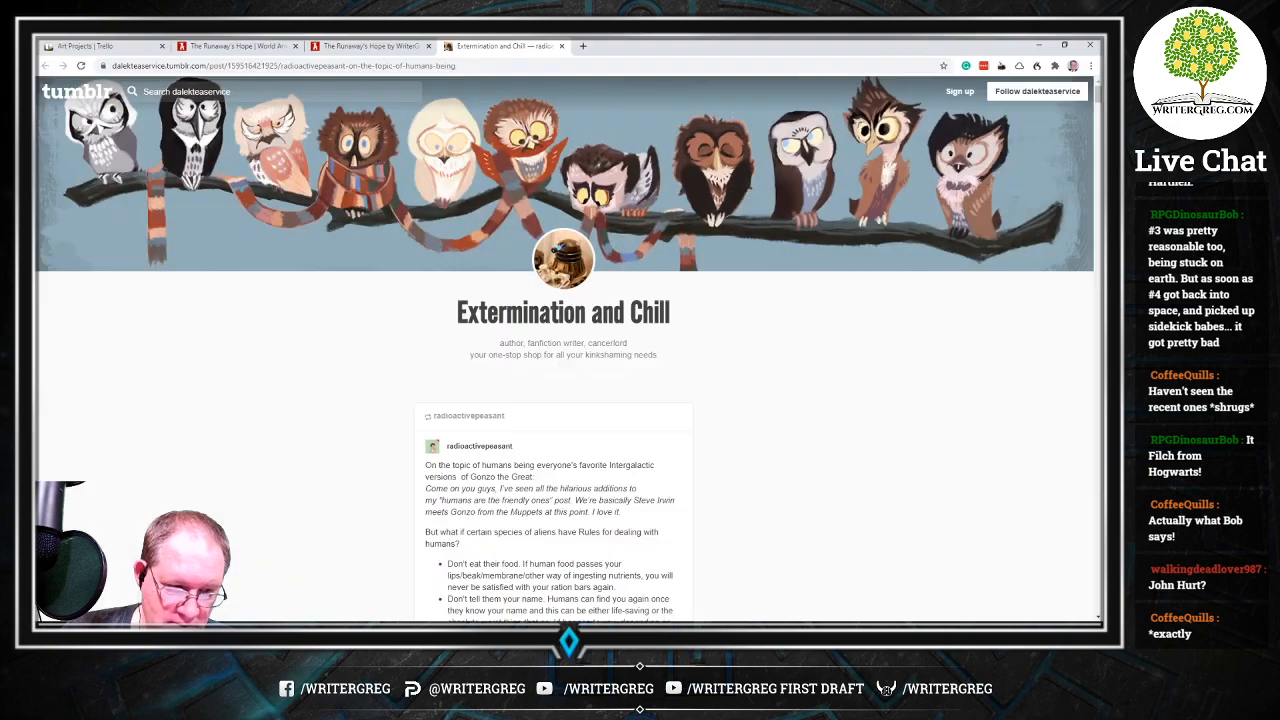
click(583, 46)
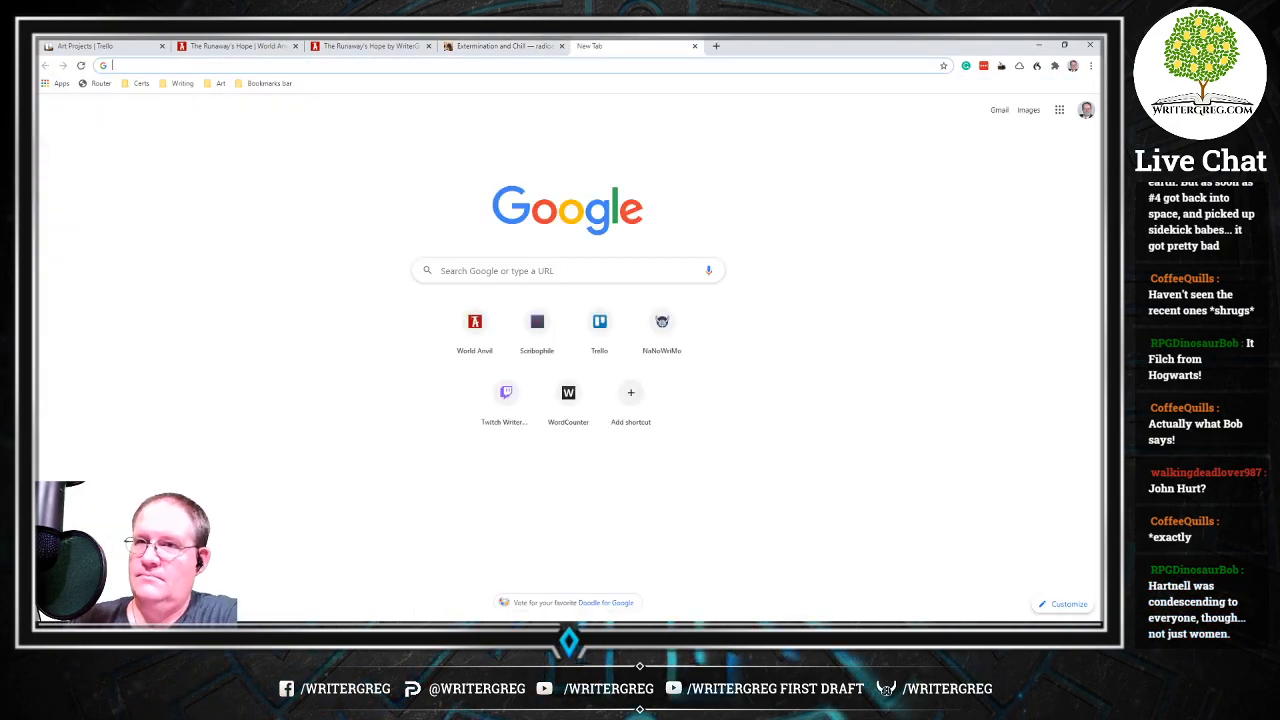
text(fil.c)
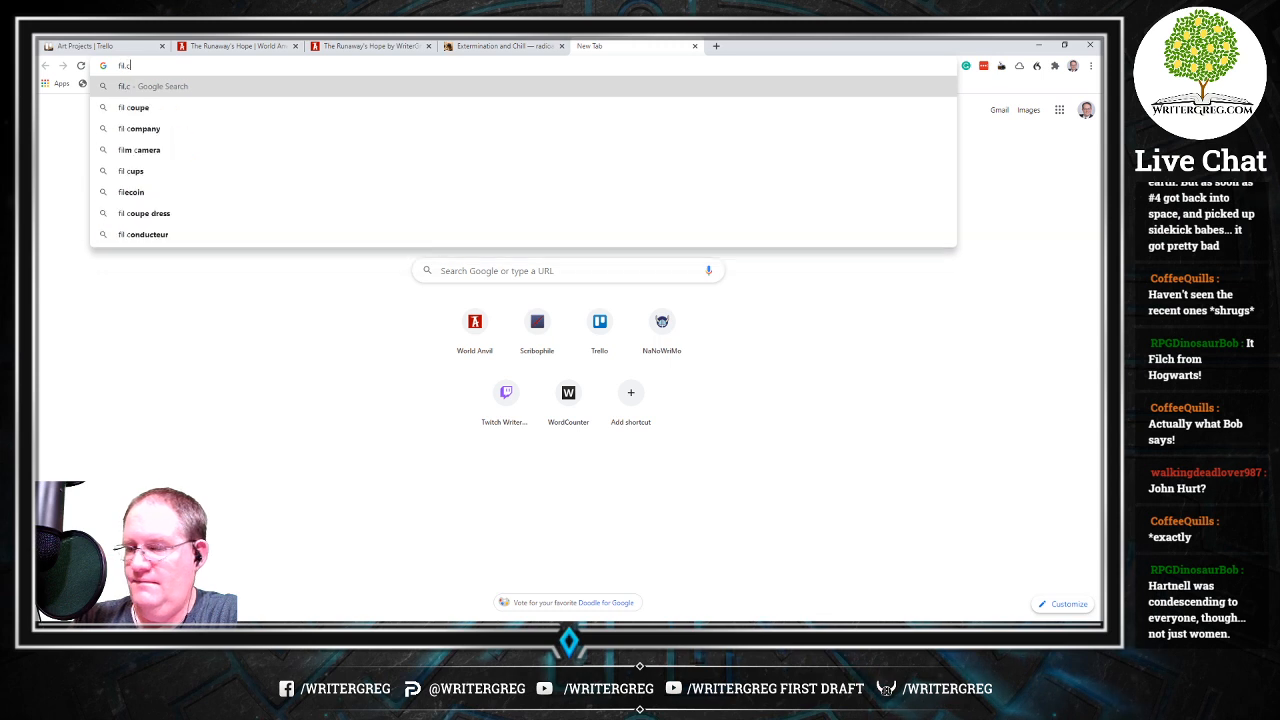
text(h)
key(BackSpace)
key(BackSpace)
key(BackSpace)
text(ch a)
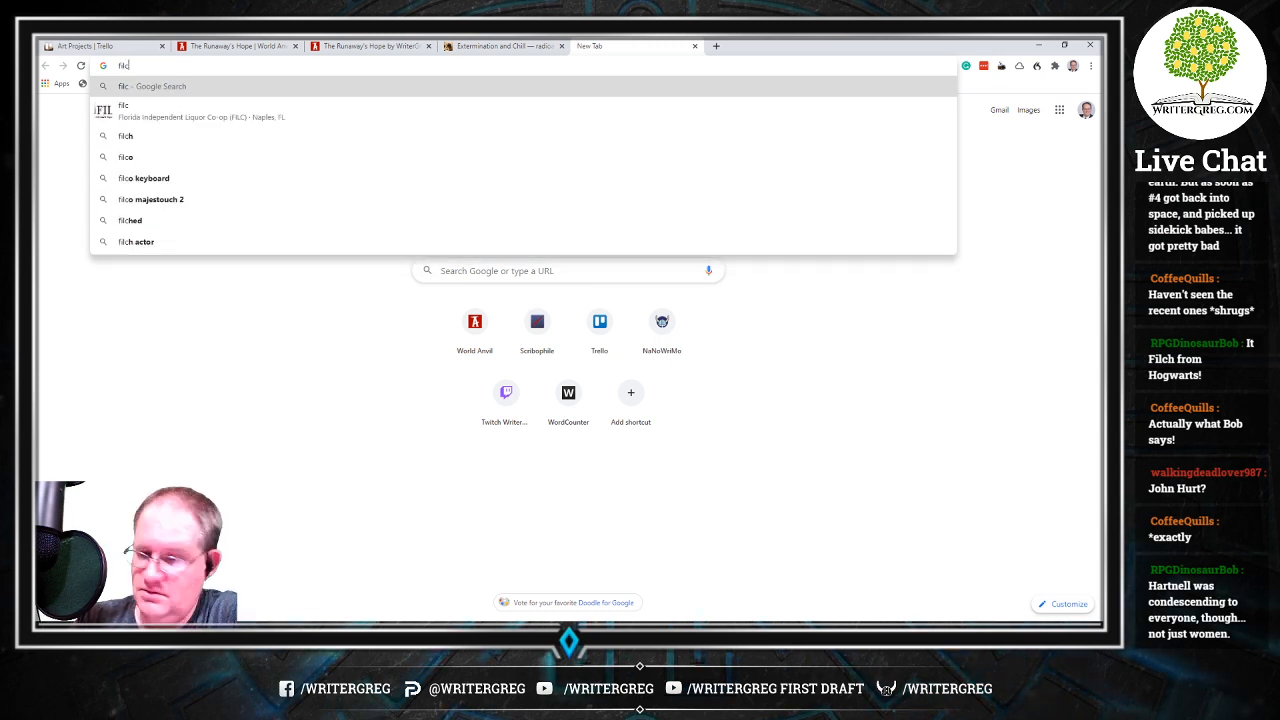
text(cto)
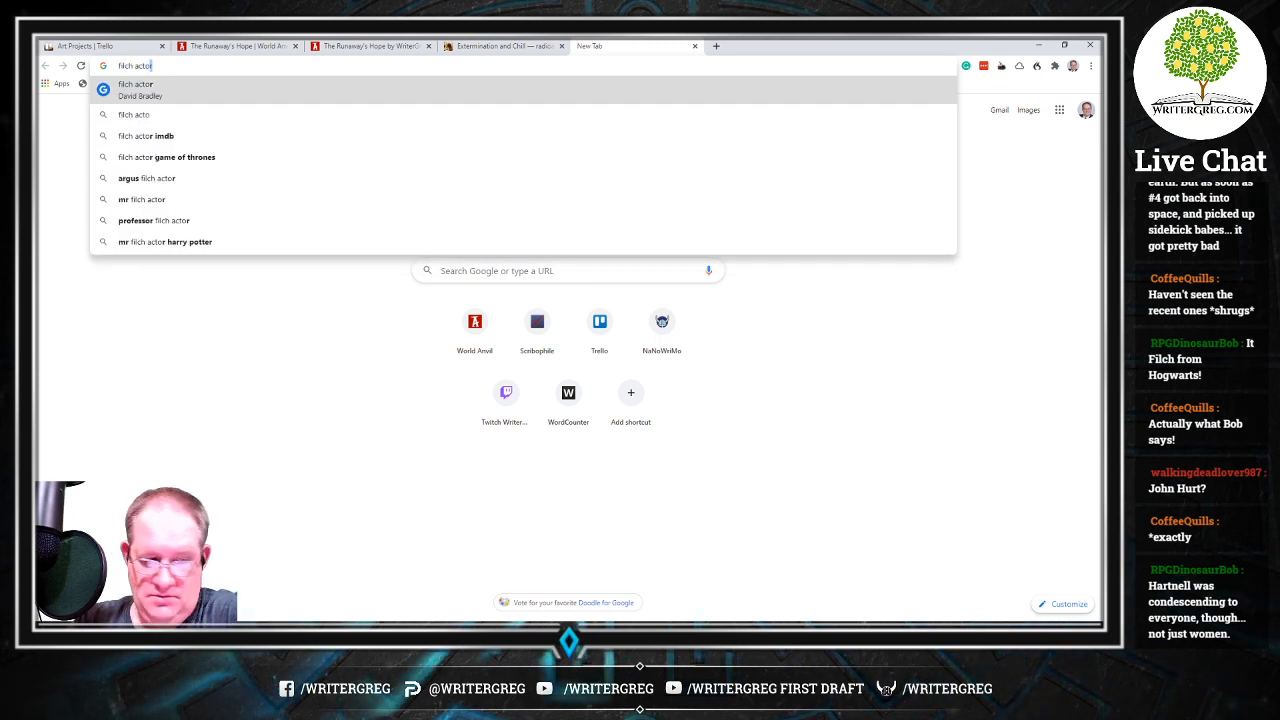
text(r)
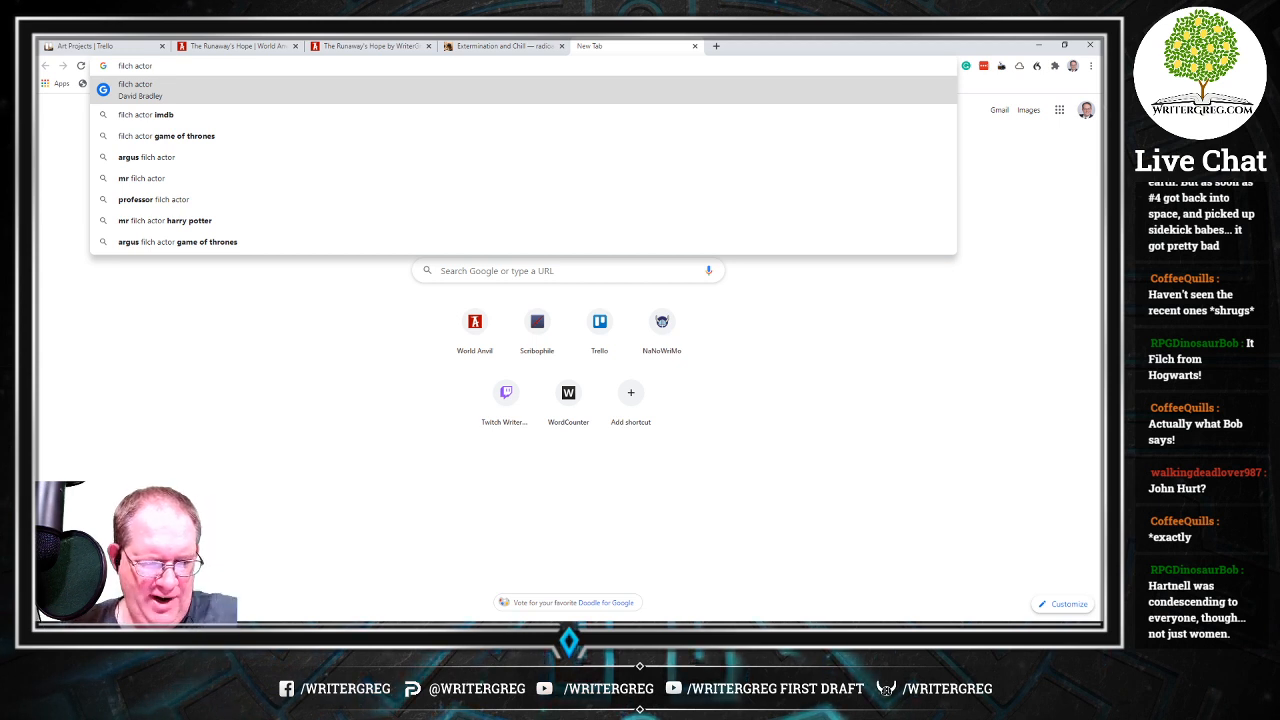
key(Return)
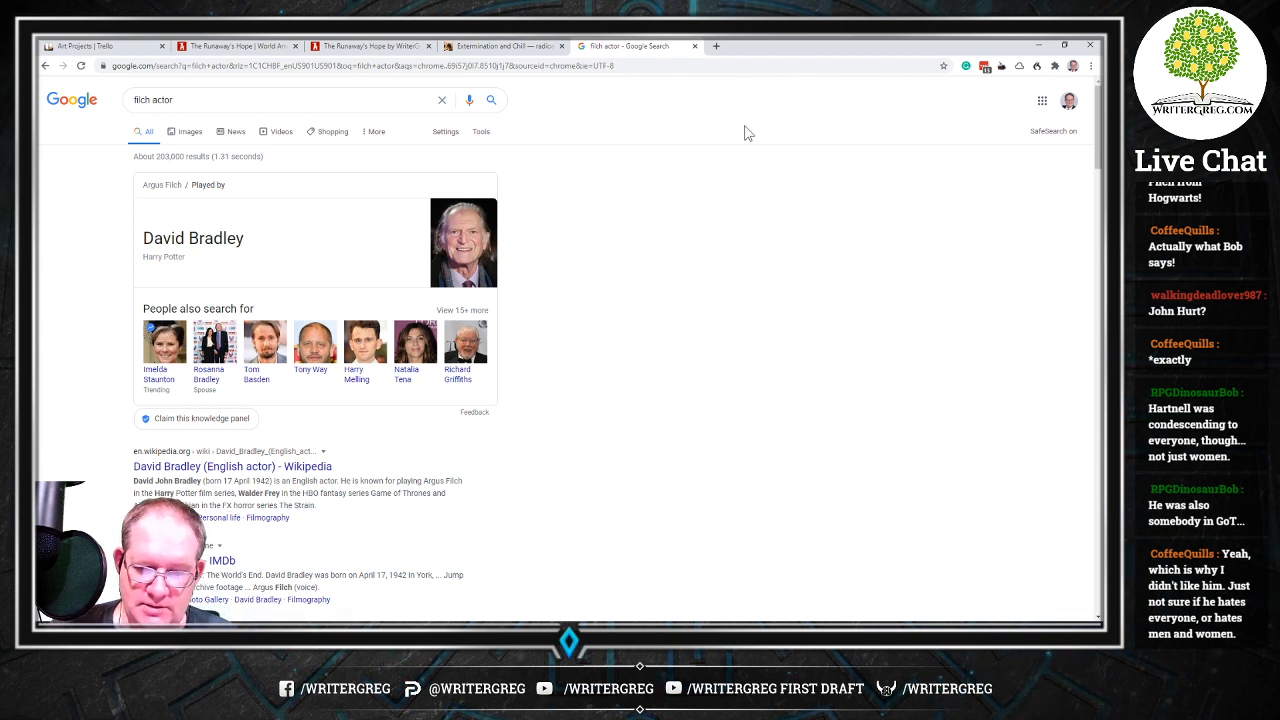
Close the search results, bring up the Art Projects Trello board and switch back to GIMP
click(695, 46)
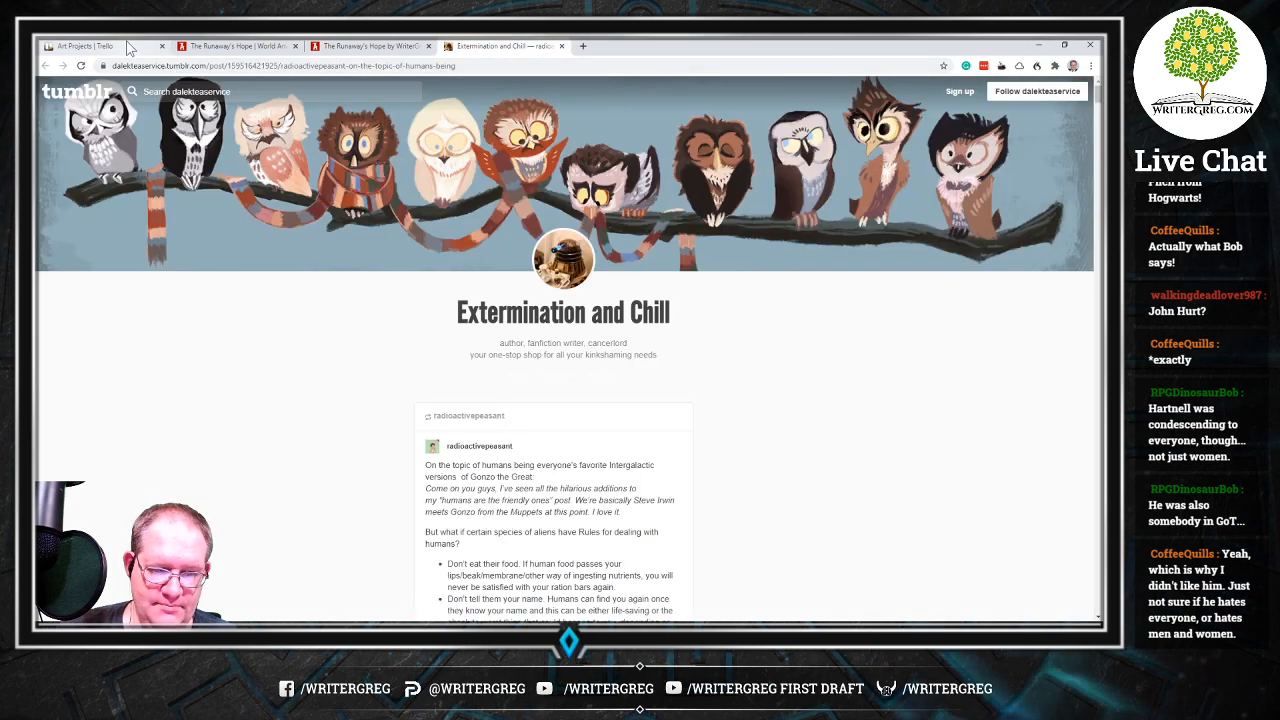
click(90, 46)
click(1039, 47)
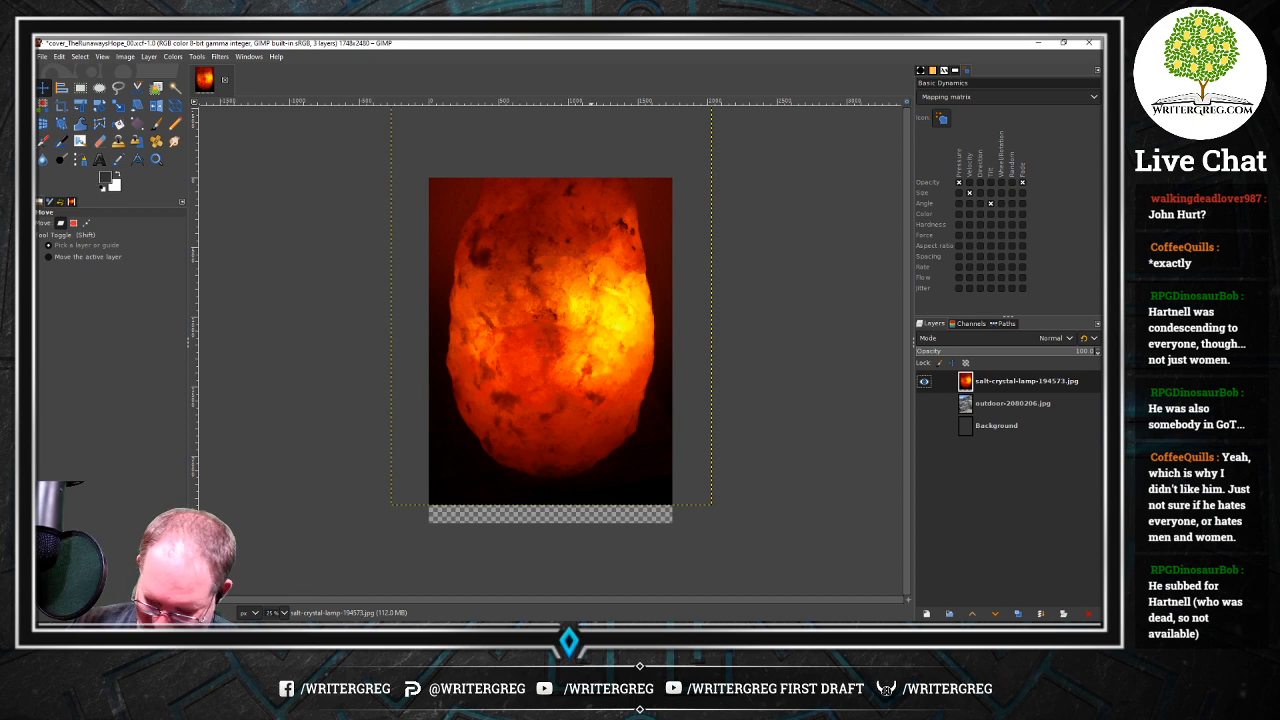
Try erasing the dark background along the crystal's right edge at 200% zoom with the size 9 Hardness 100 brush
click(287, 614)
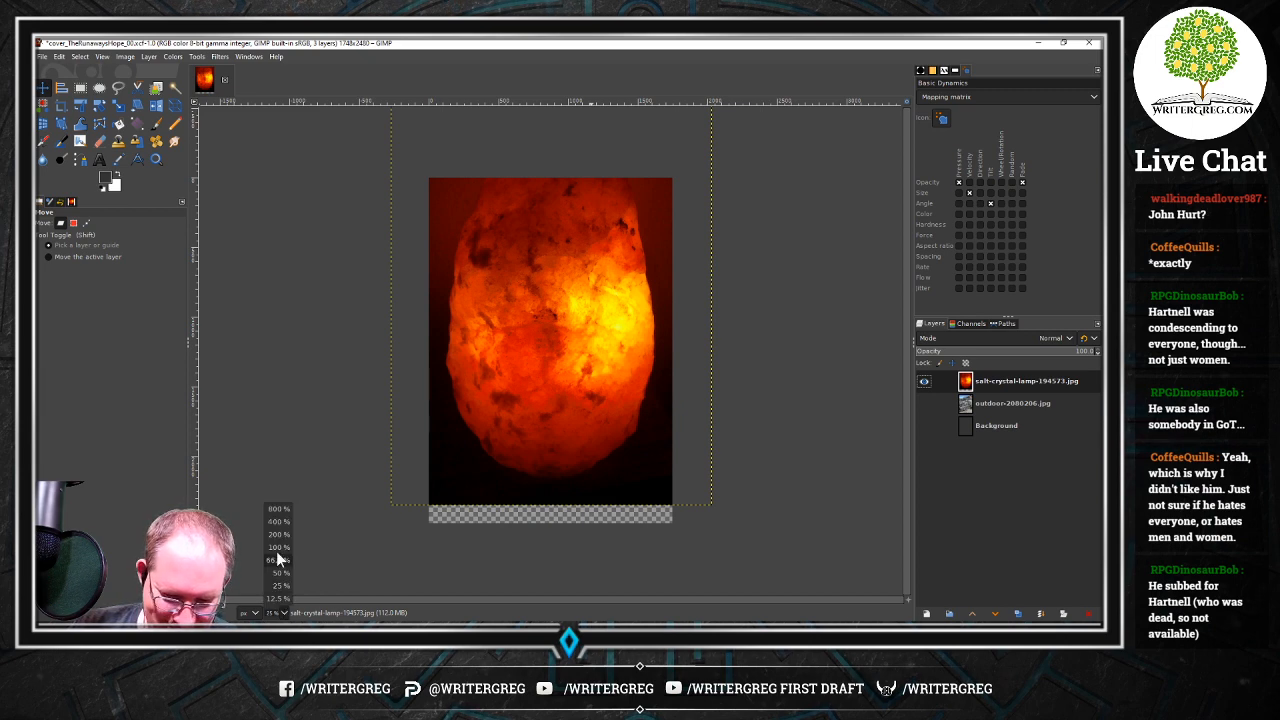
click(280, 535)
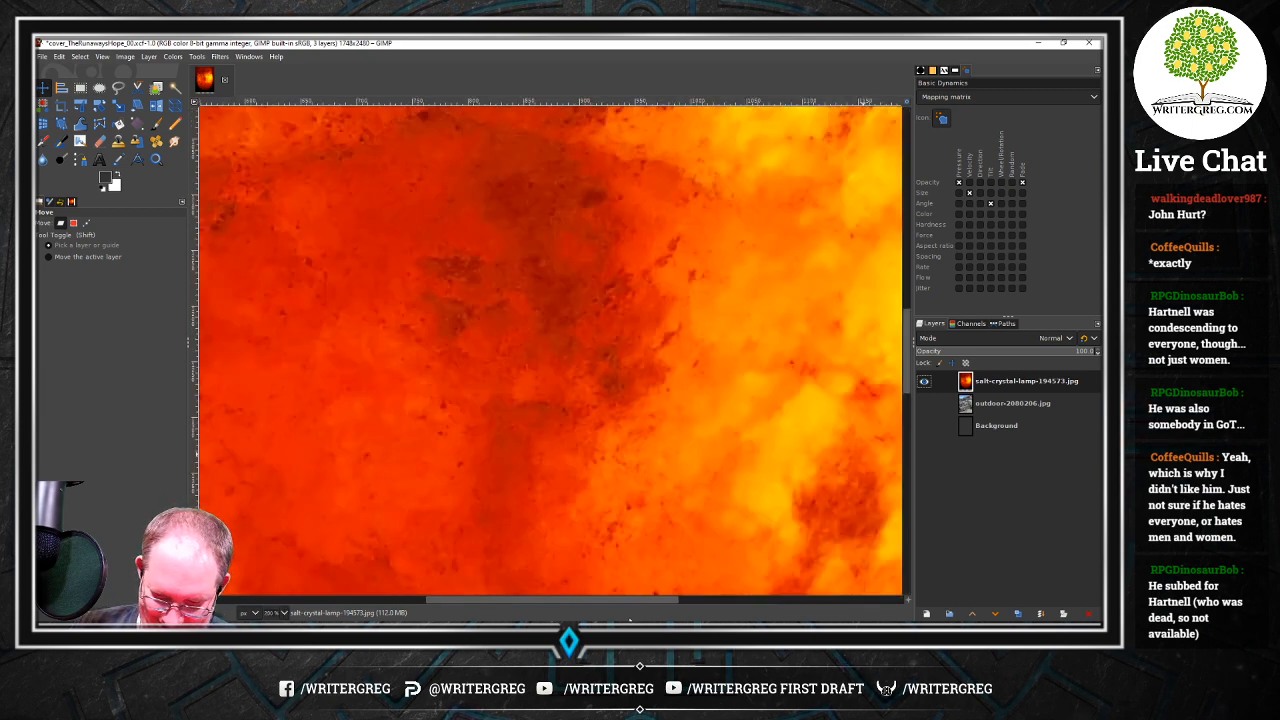
drag(634, 598, 912, 521)
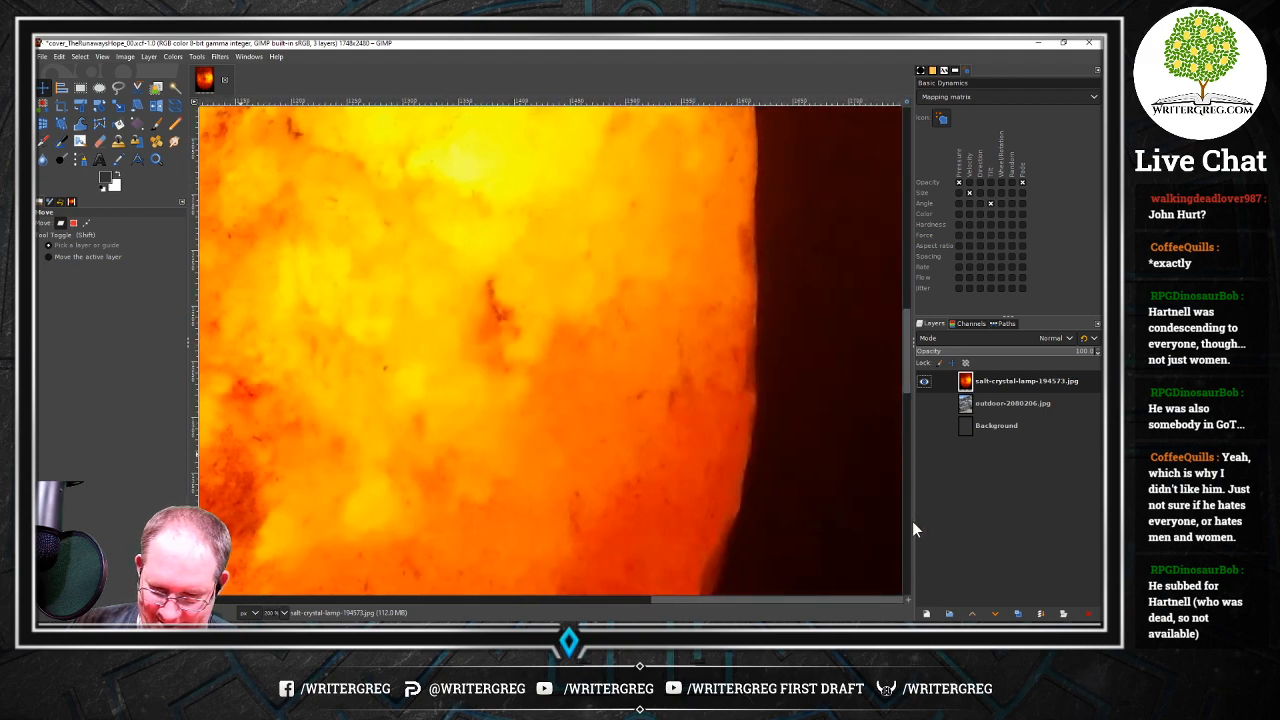
drag(905, 364, 907, 309)
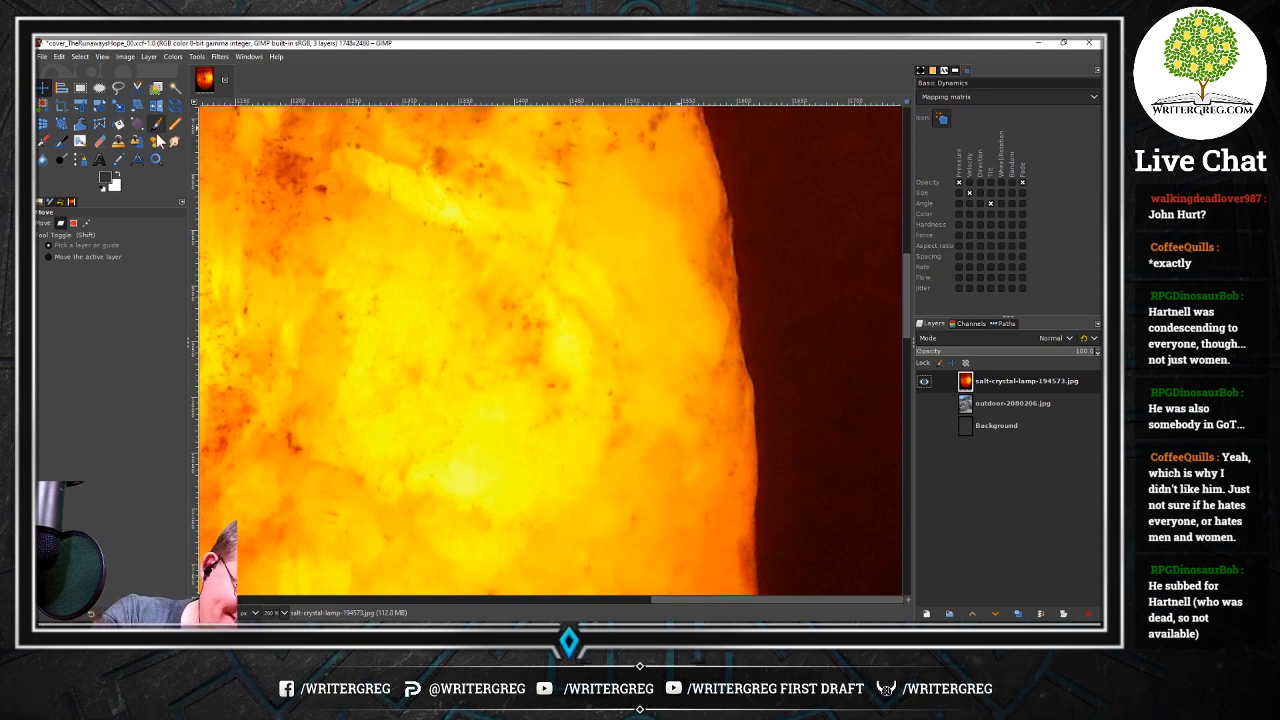
click(99, 141)
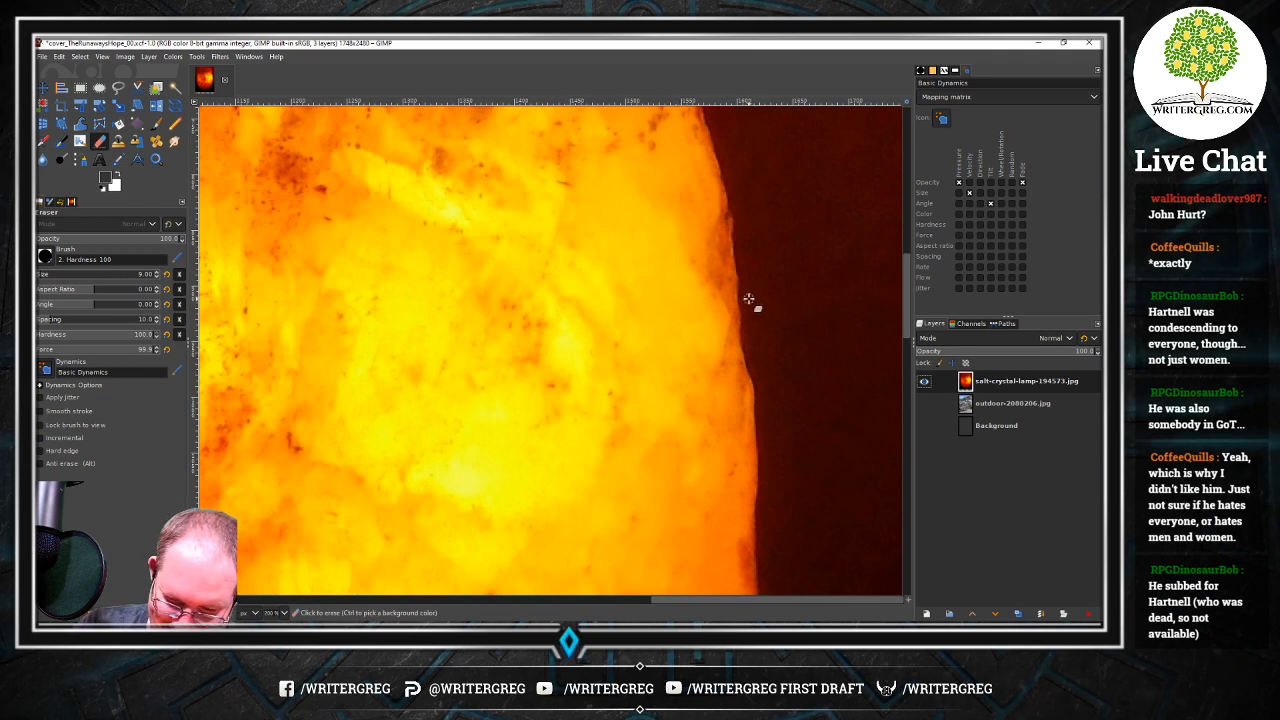
mouse_move(757, 332)
mouse_down()
mouse_move(746, 306)
mouse_move(748, 348)
mouse_move(746, 305)
mouse_up()
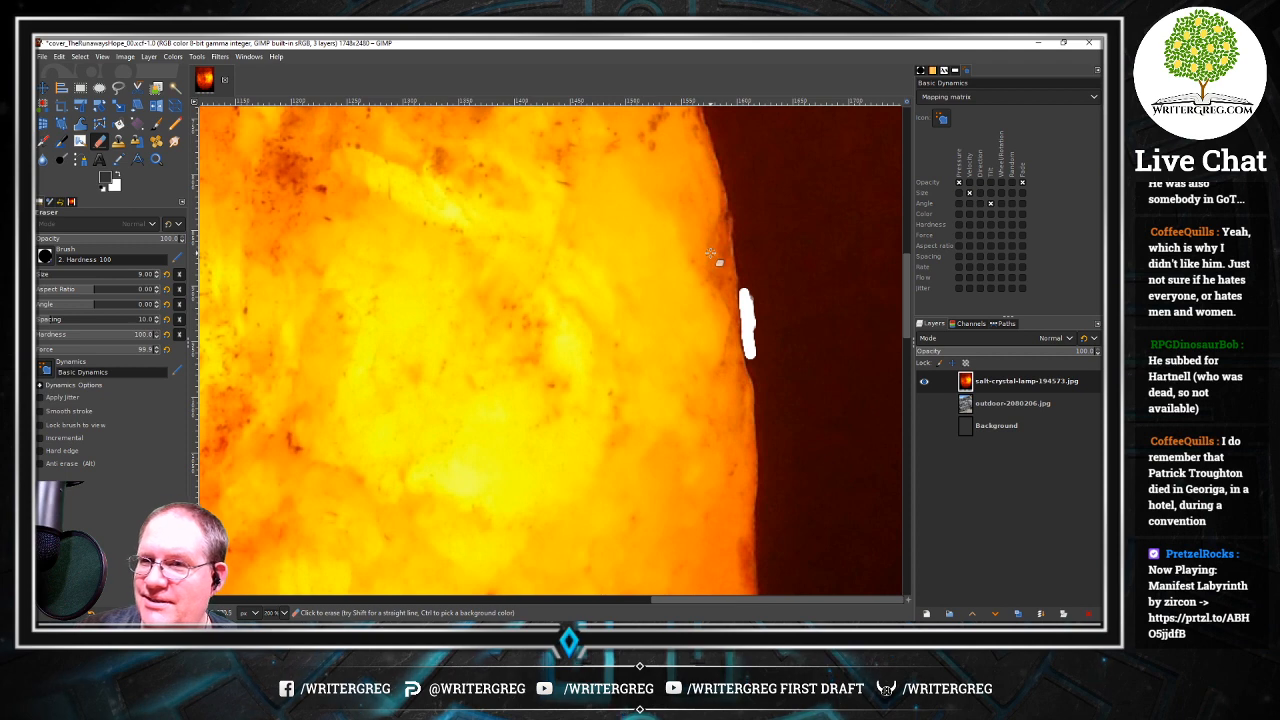
drag(752, 346, 766, 406)
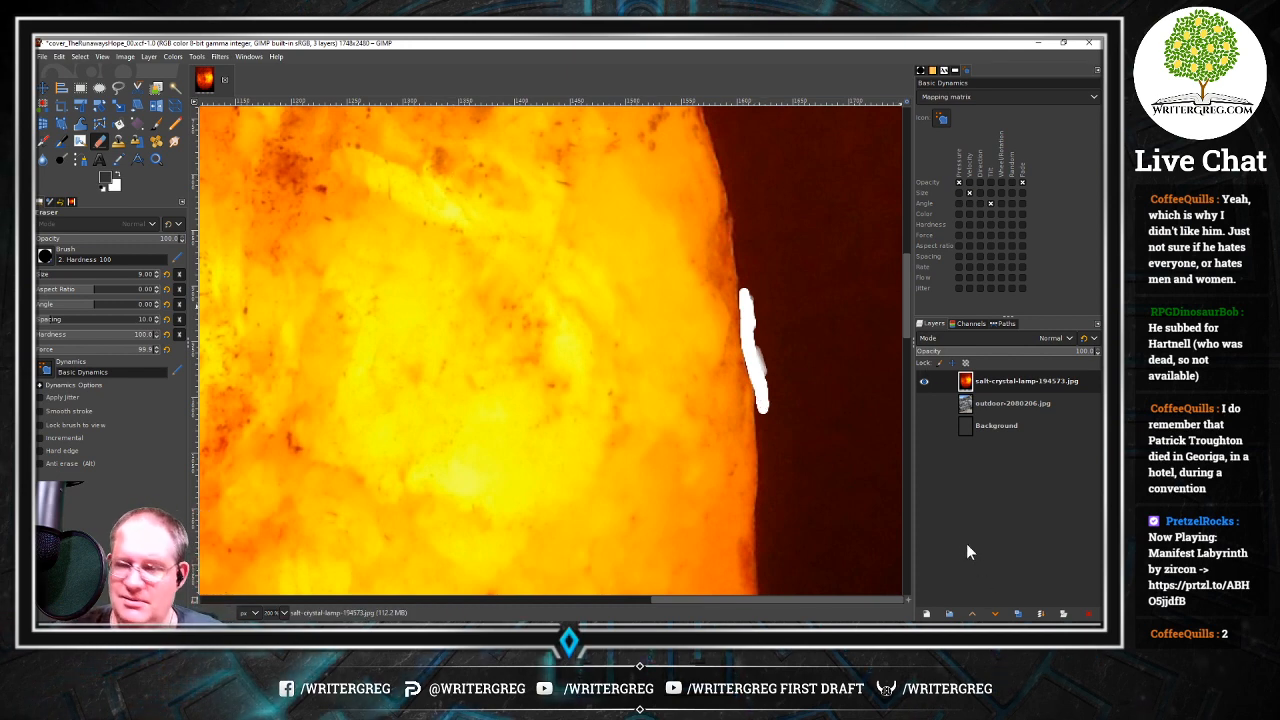
Undo both eraser strokes beside the crystal's right edge
key(ctrl+z)
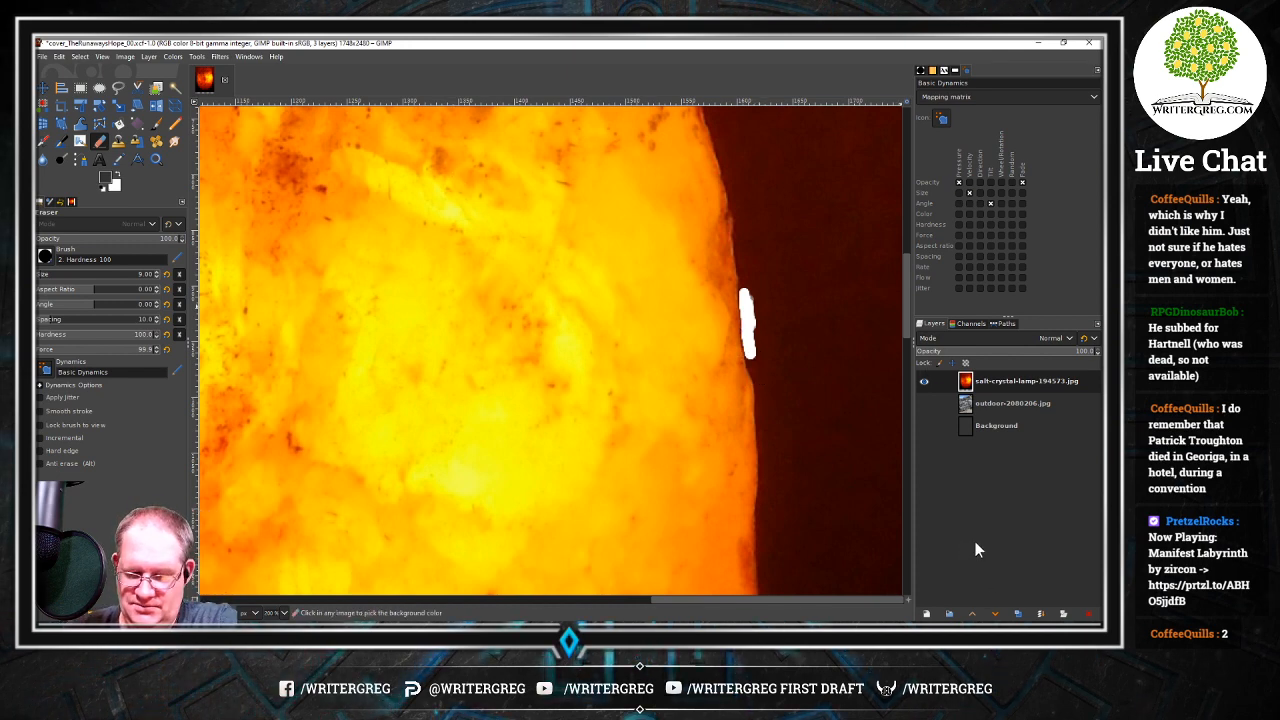
key(ctrl+z)
scroll(806, 423, down, 3)
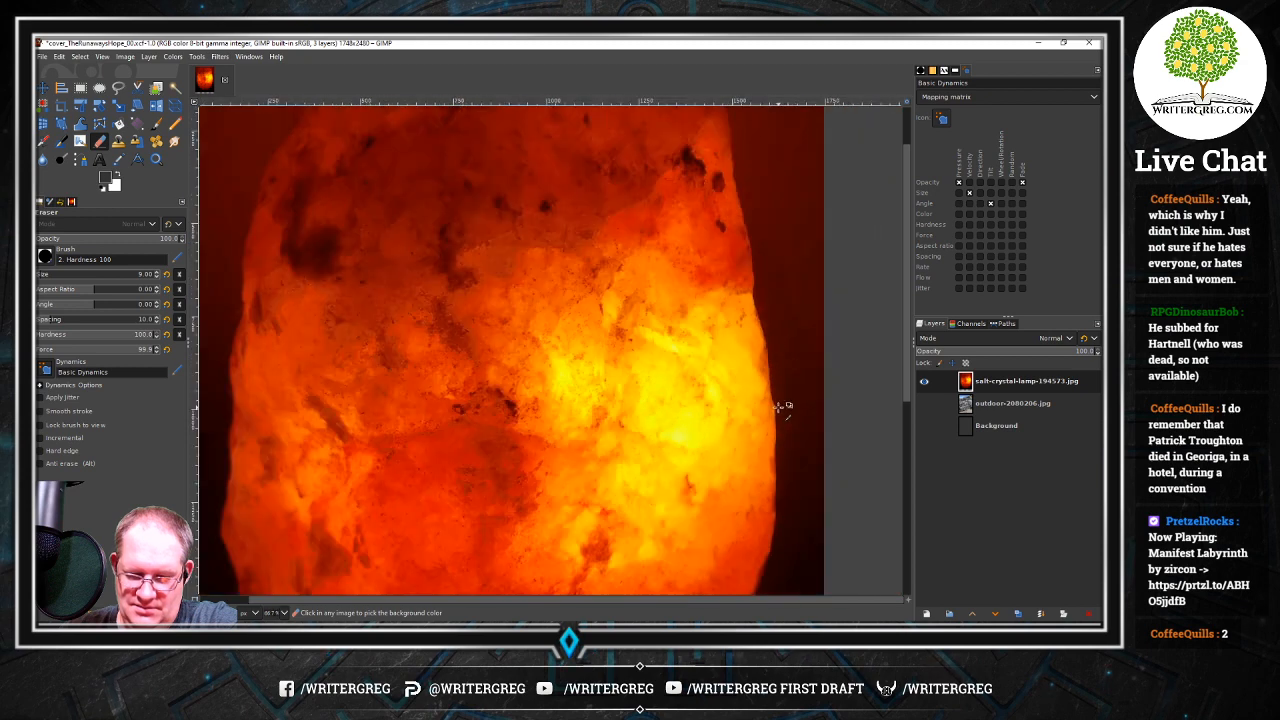
scroll(778, 405, down, 2)
scroll(810, 433, down, 2)
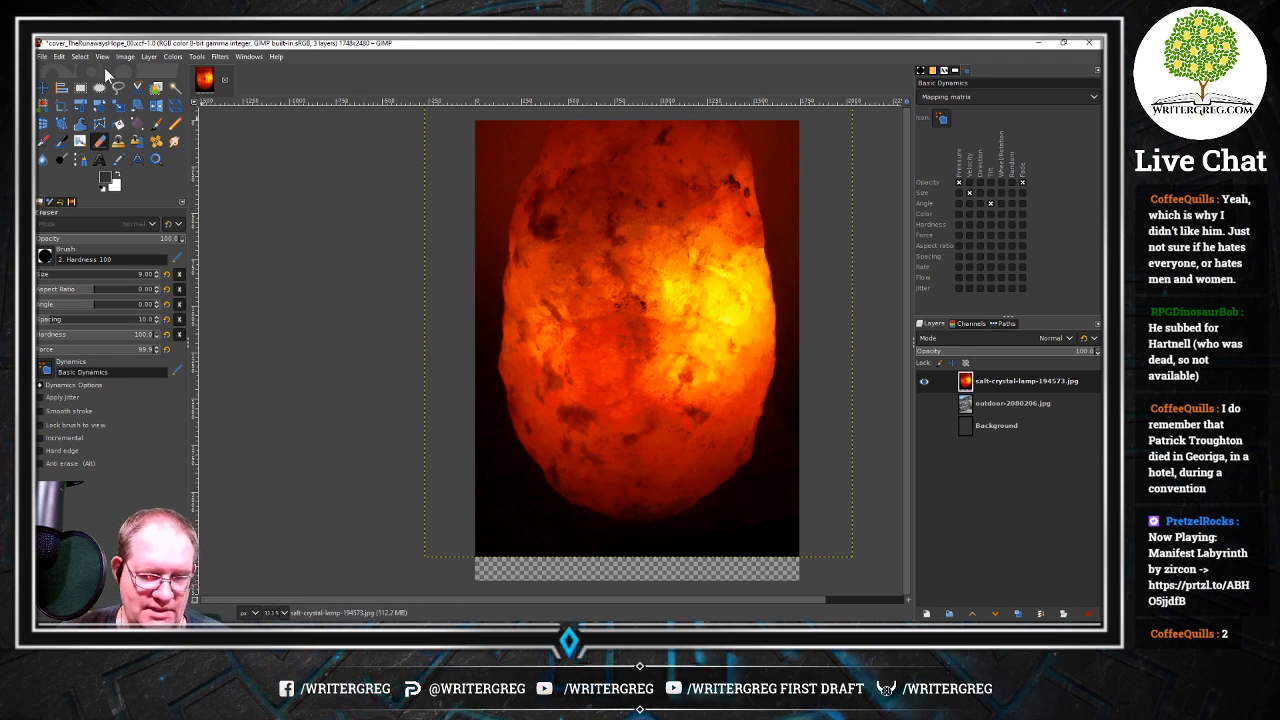
Open salt-crystal-lamp-194573.jpg from the 04_TheRunawaysHope images folder as a separate image
click(41, 57)
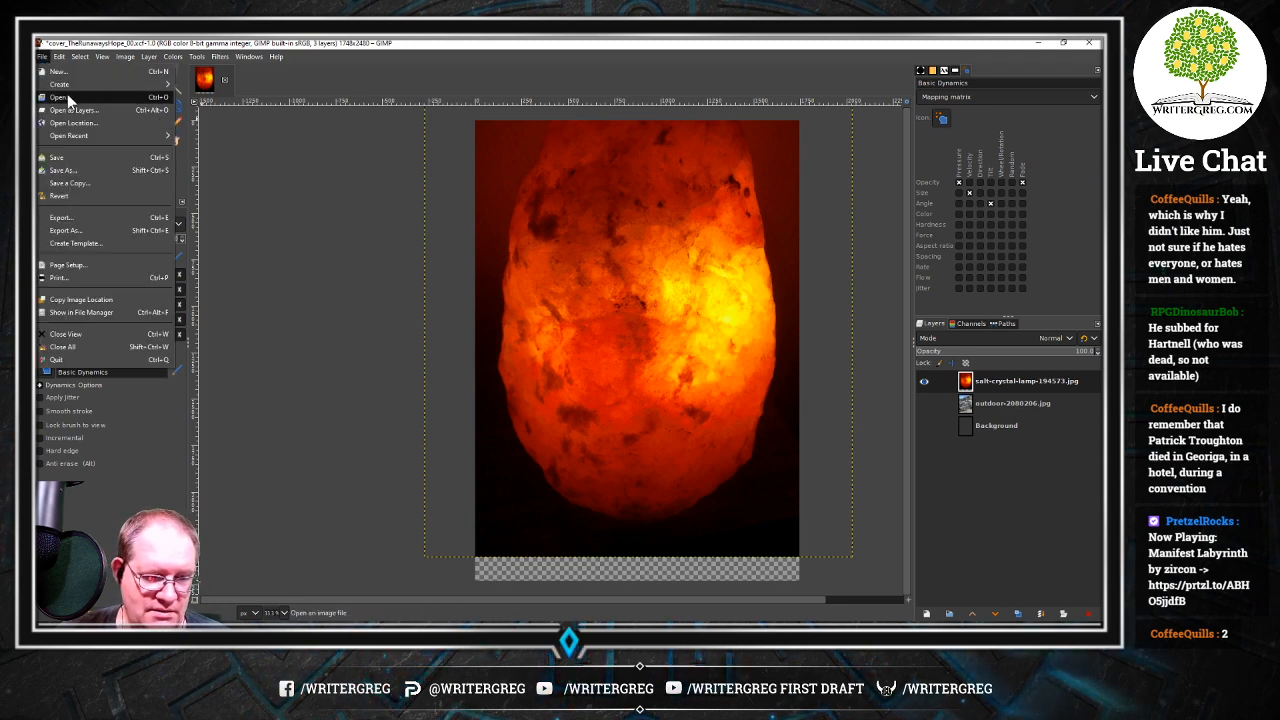
key(Right)
key(Right)
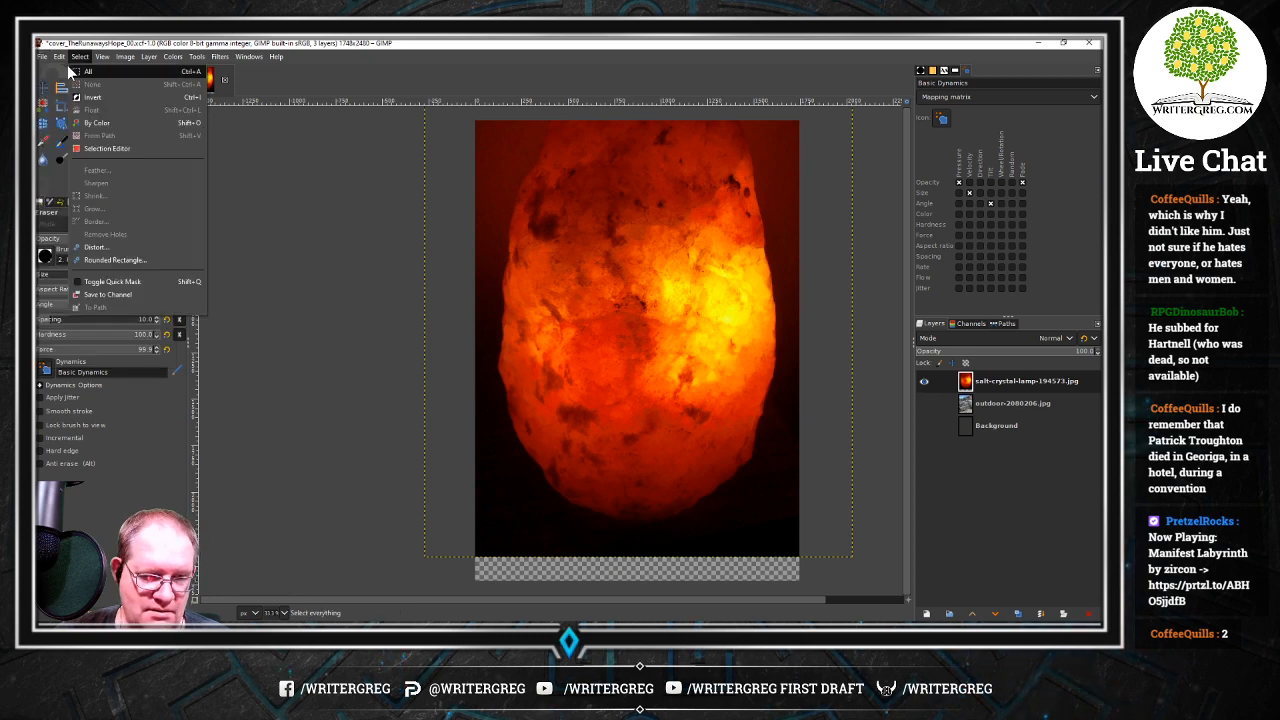
click(42, 57)
click(77, 98)
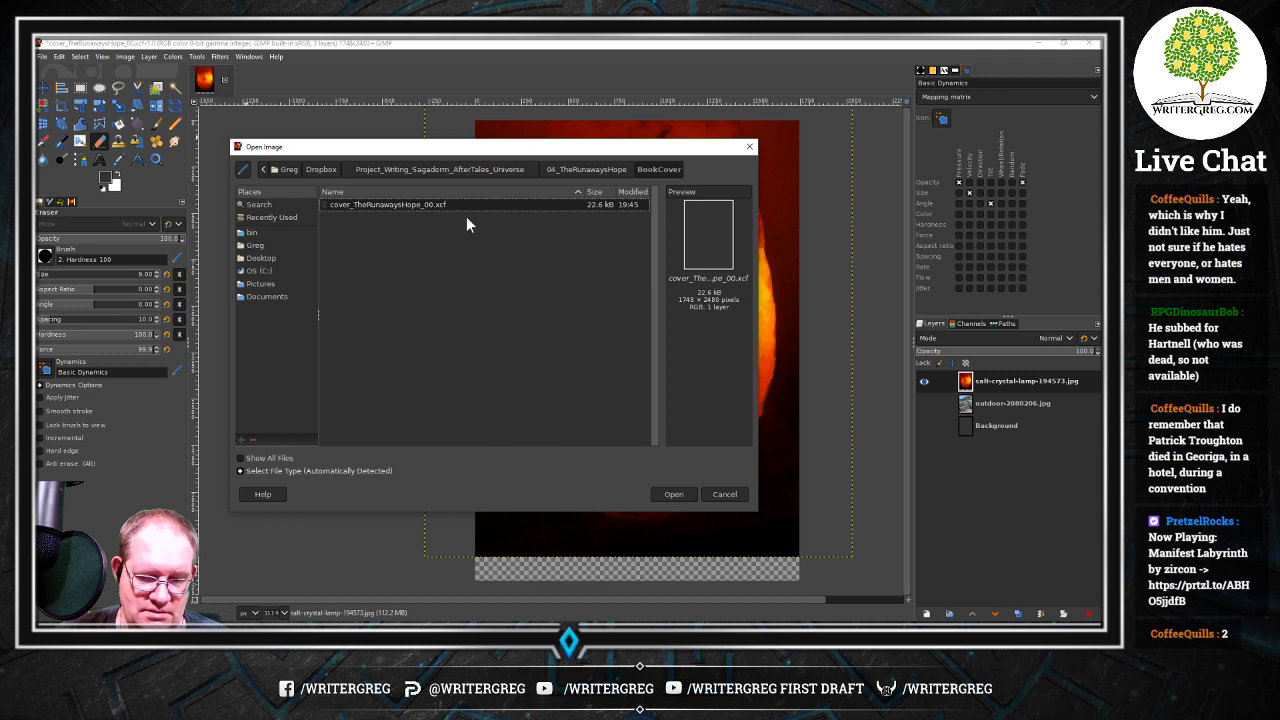
click(579, 170)
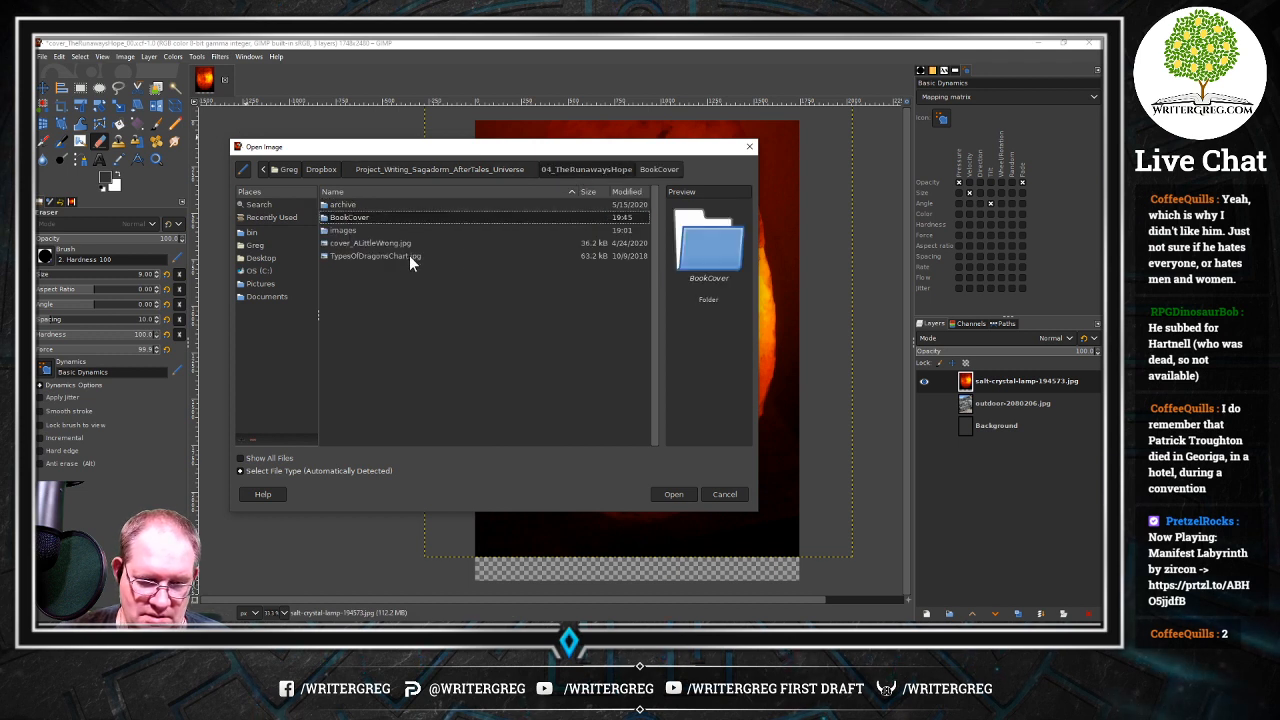
double_click(352, 229)
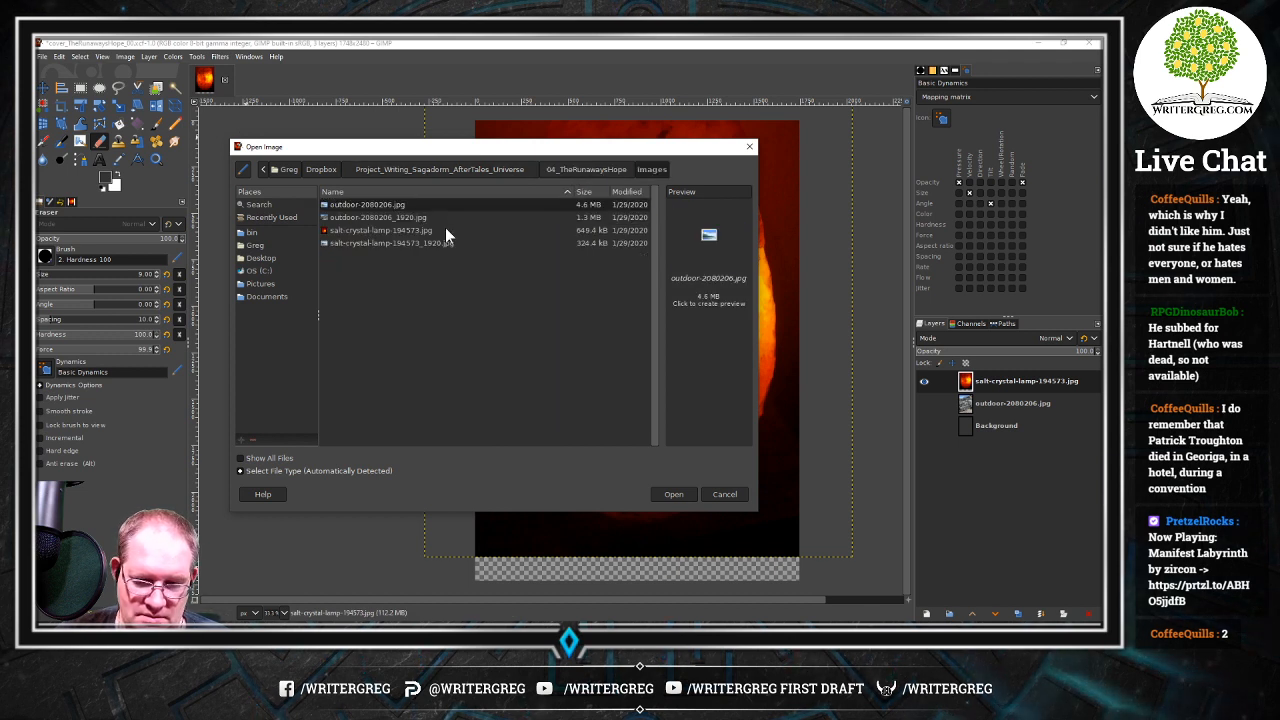
click(394, 231)
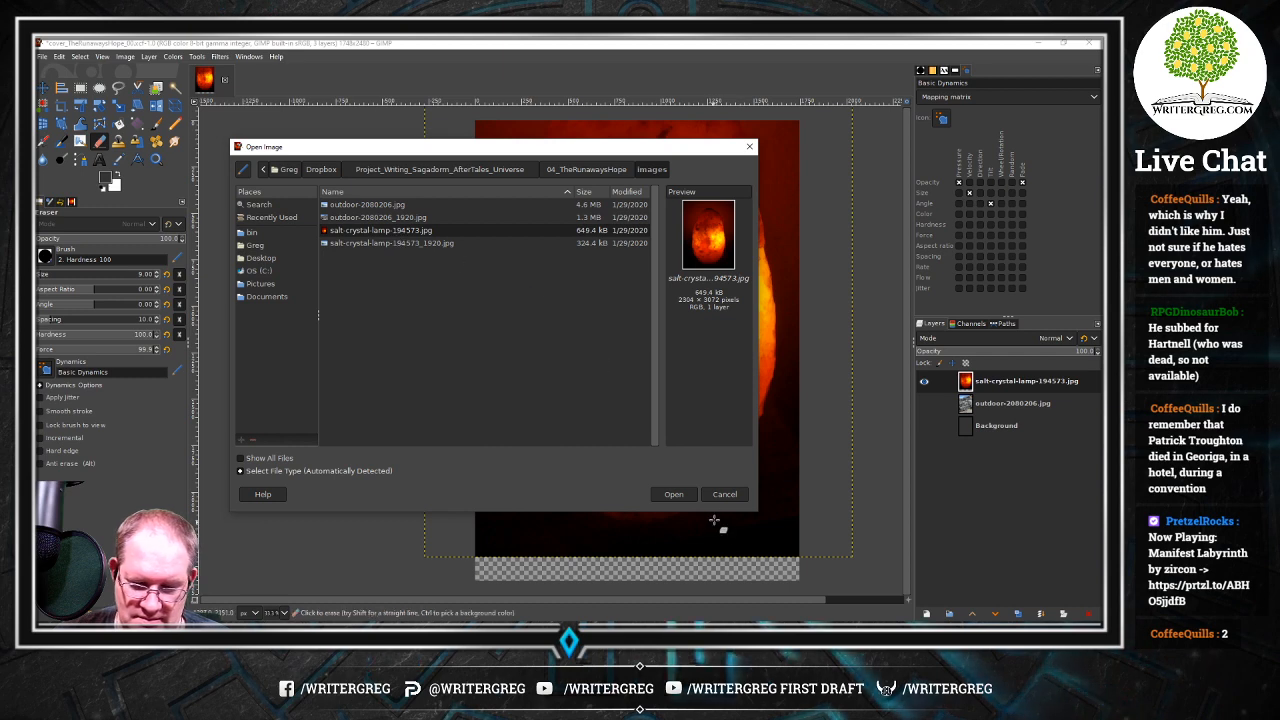
click(666, 500)
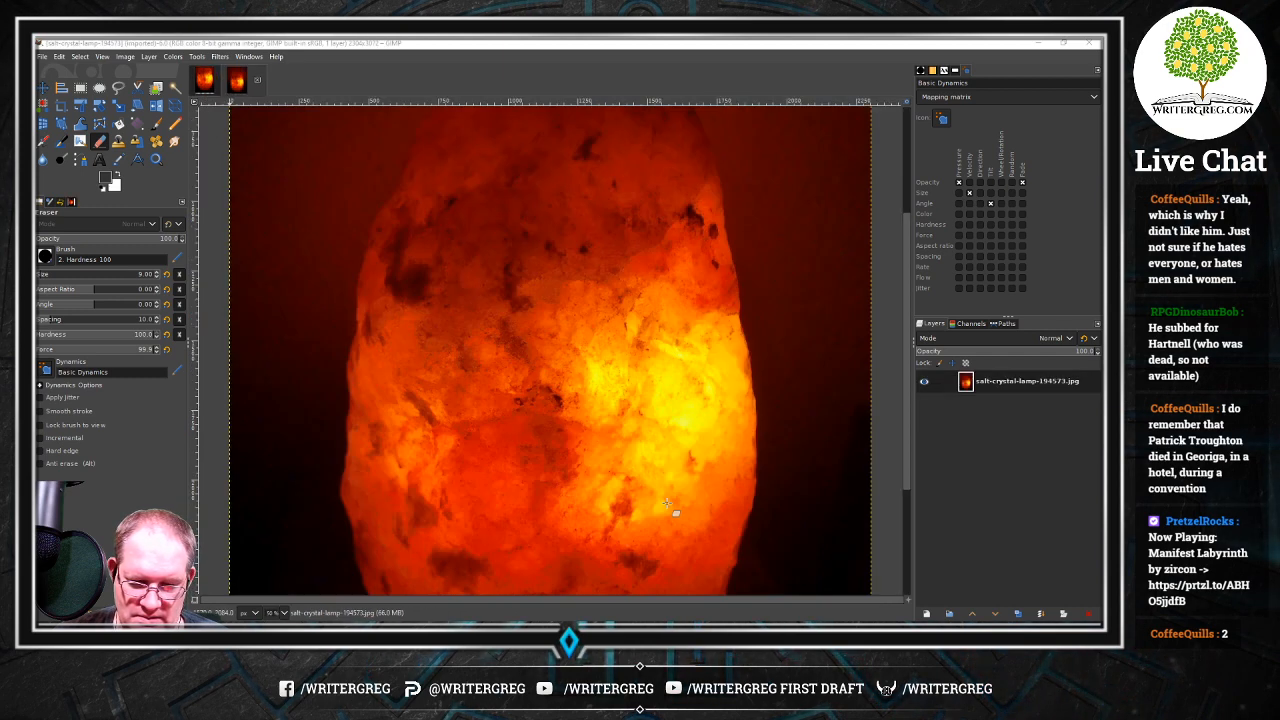
Turn on feathered edges for Fuzzy Select and select the dark background around the crystal's lower part
click(284, 613)
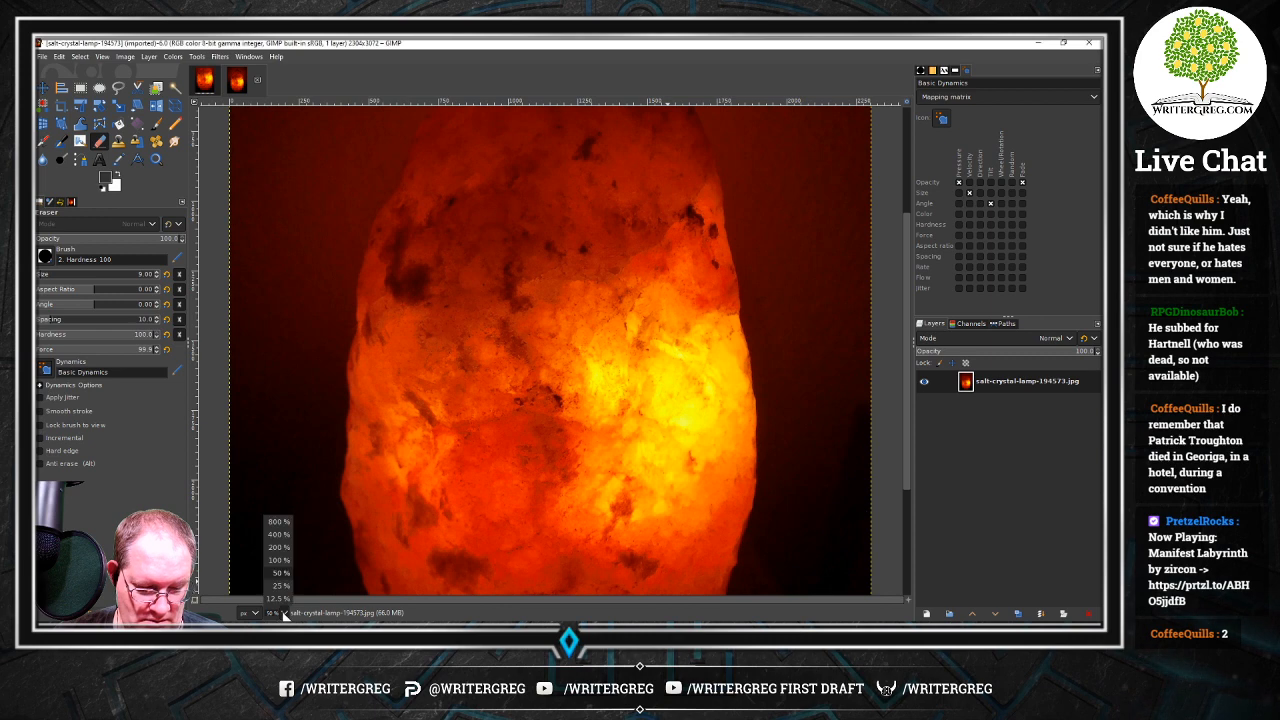
click(280, 584)
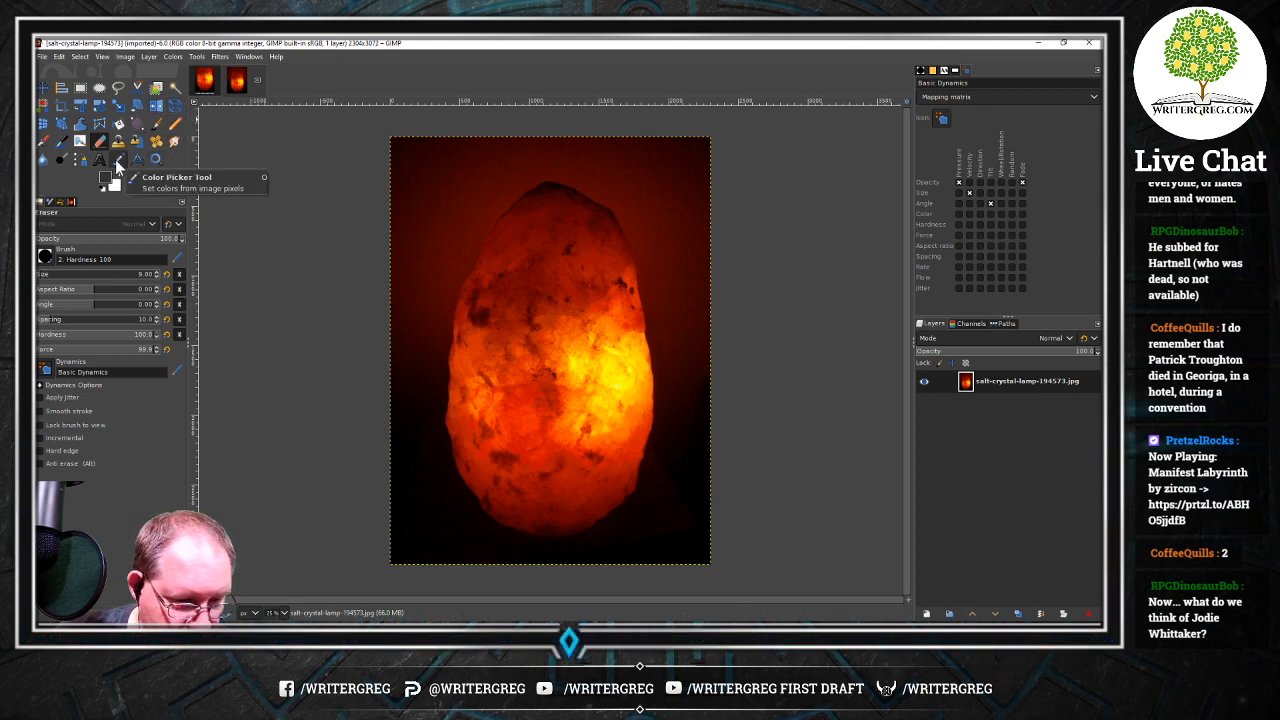
click(178, 85)
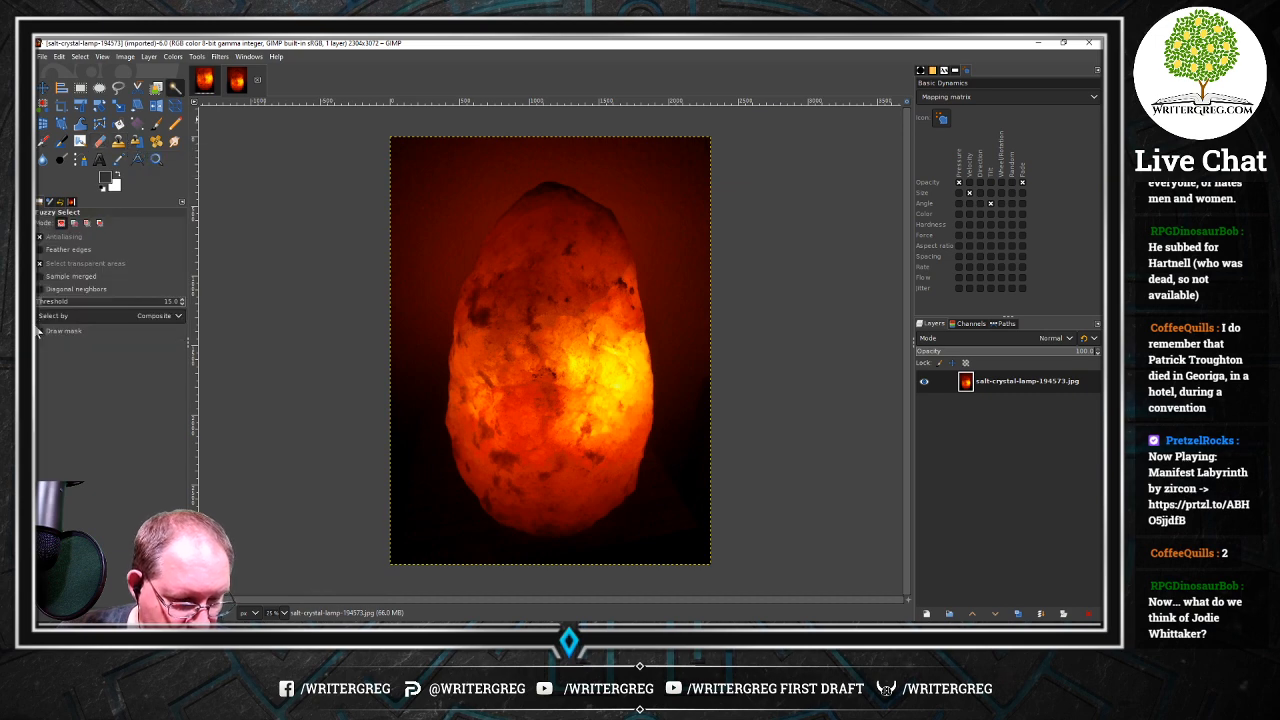
click(42, 249)
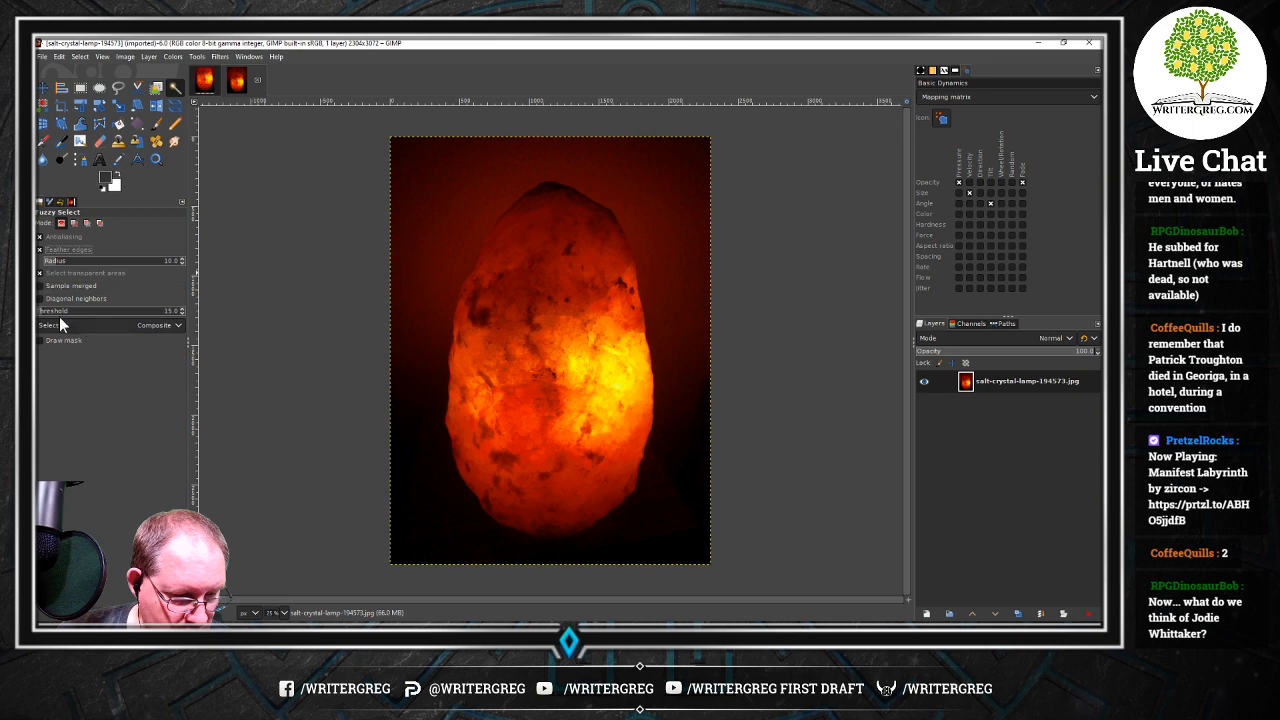
click(401, 557)
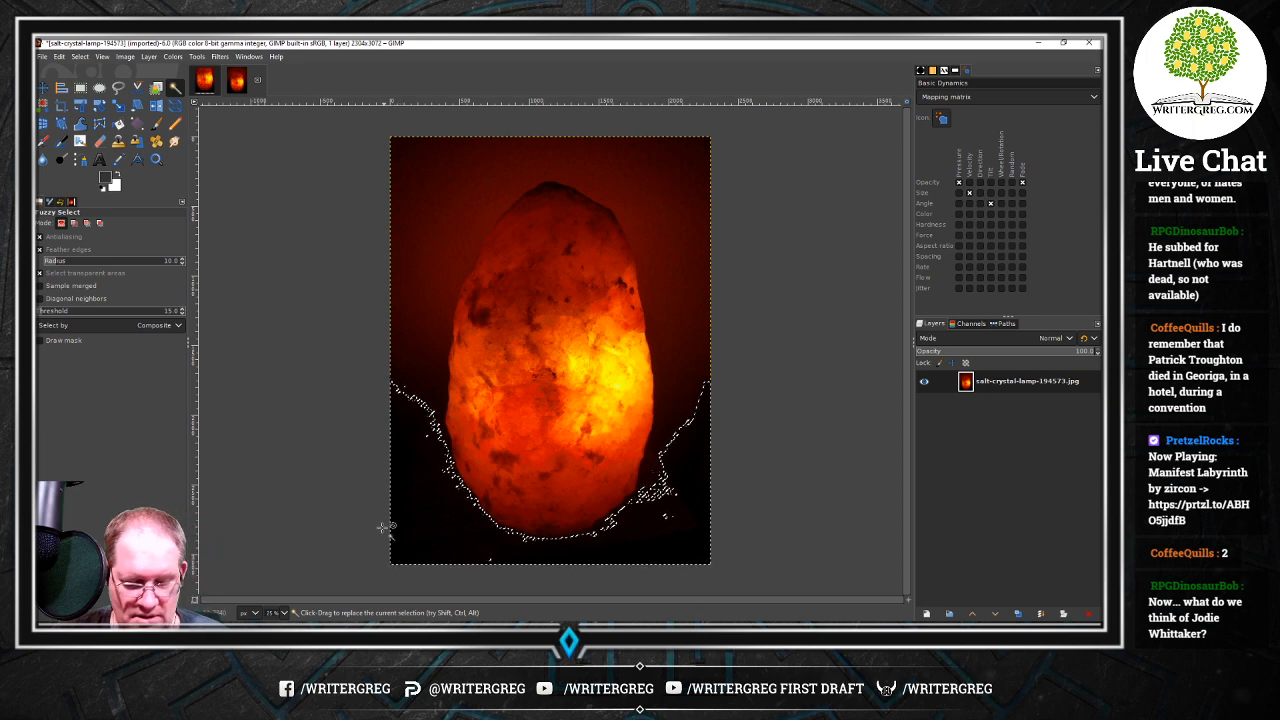
Reselect the dark lower background using a feather radius of 15 and a threshold of 20, and delete it
click(183, 258)
click(183, 258)
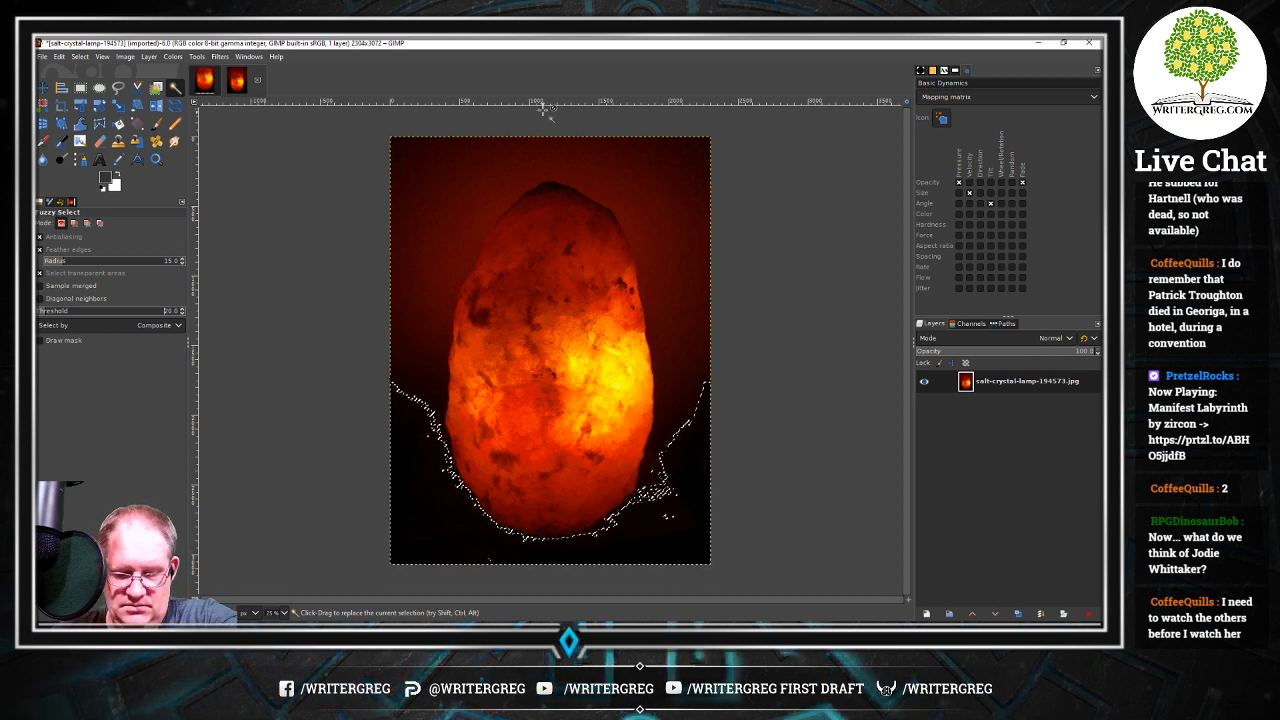
click(80, 56)
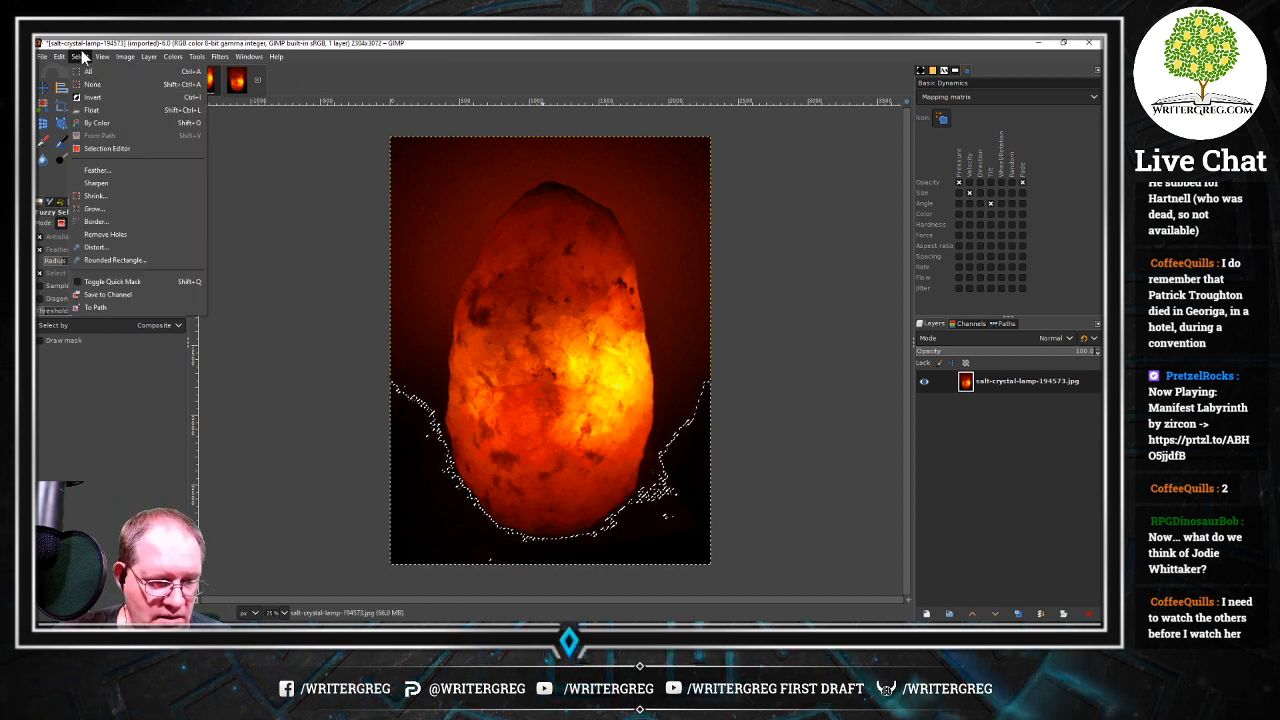
click(122, 83)
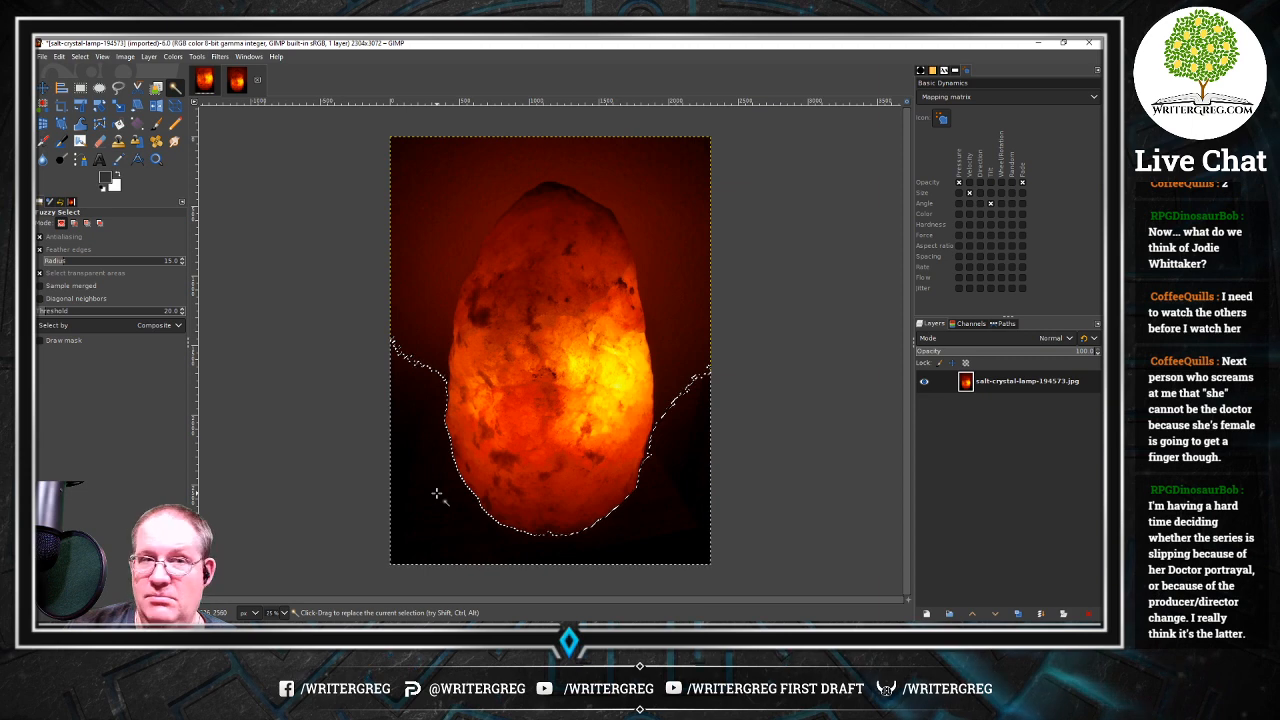
key(Delete)
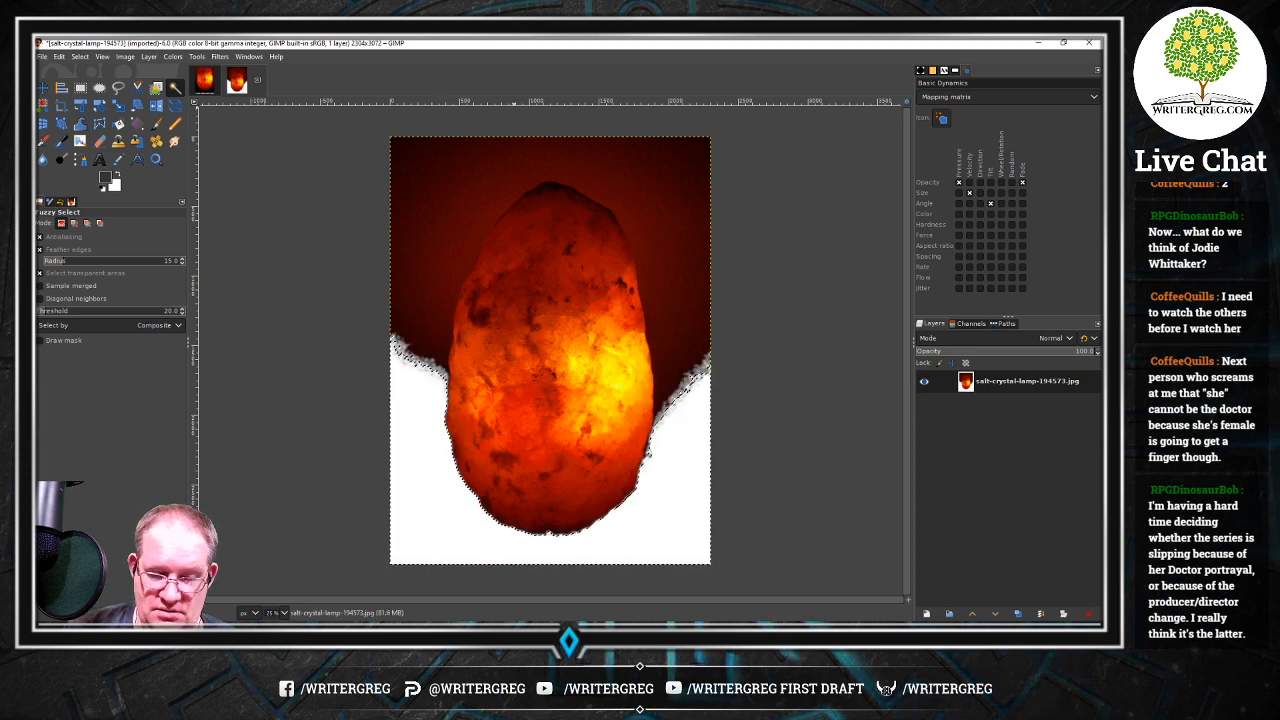
Select and delete the dark background in the image's upper-left corner and in its upper-right corner
click(412, 160)
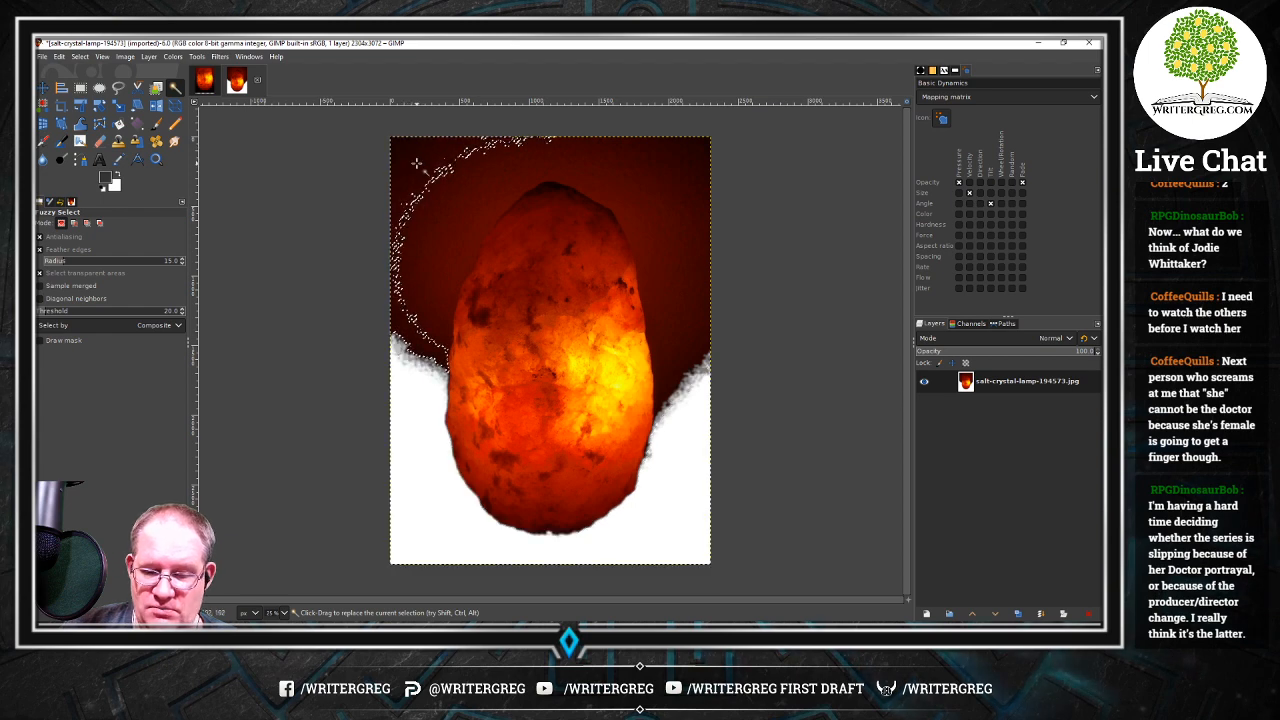
key(Delete)
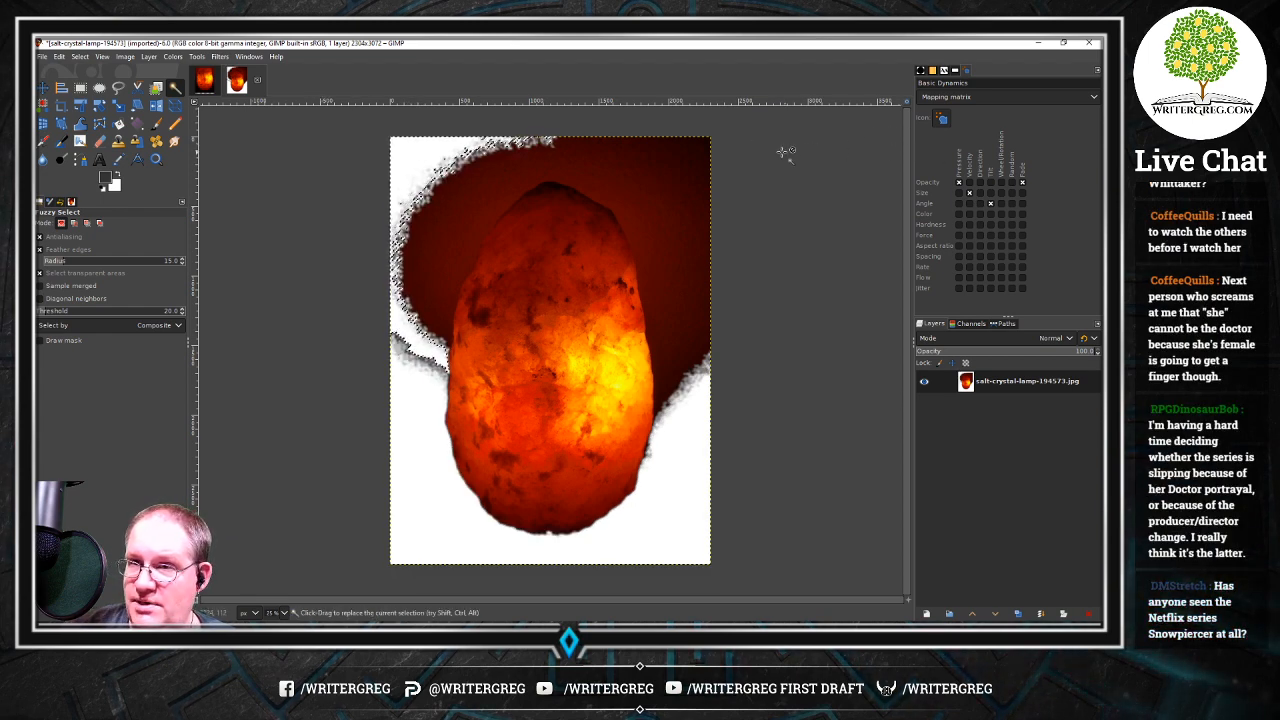
click(689, 160)
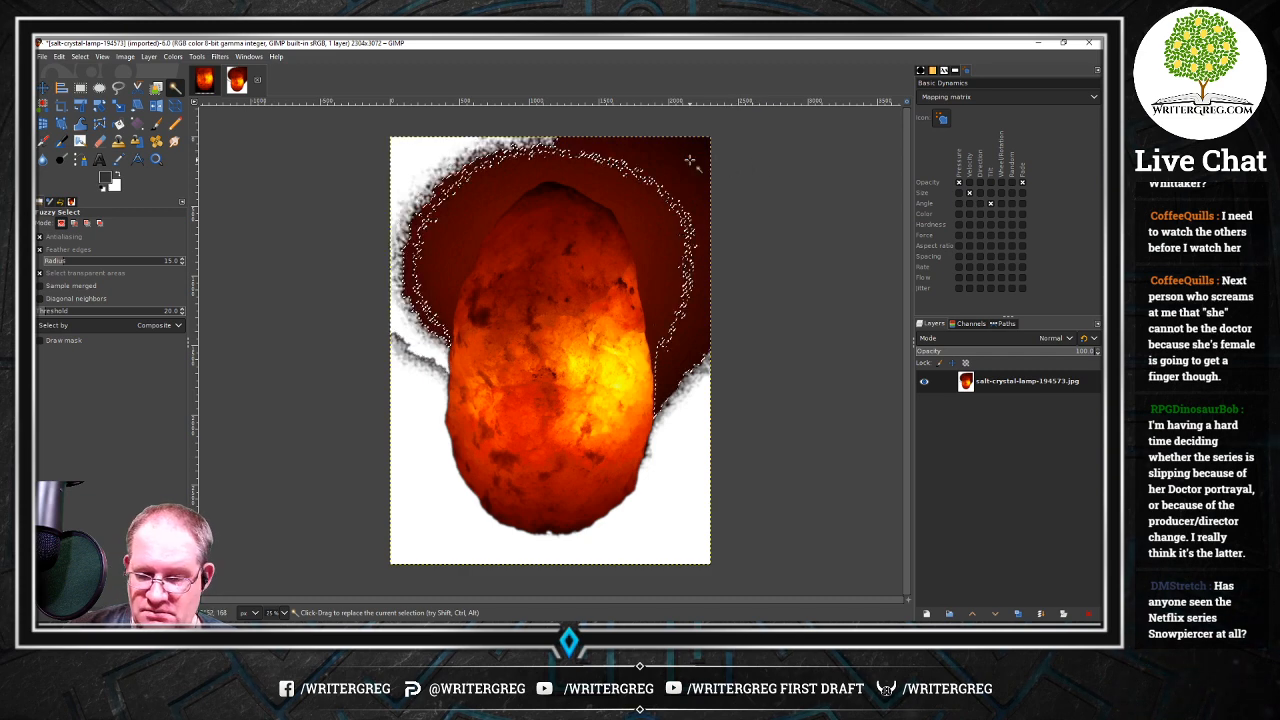
key(Delete)
Try to select the remaining red background around the crystal's top with Fuzzy Select, and clear the selection
click(652, 223)
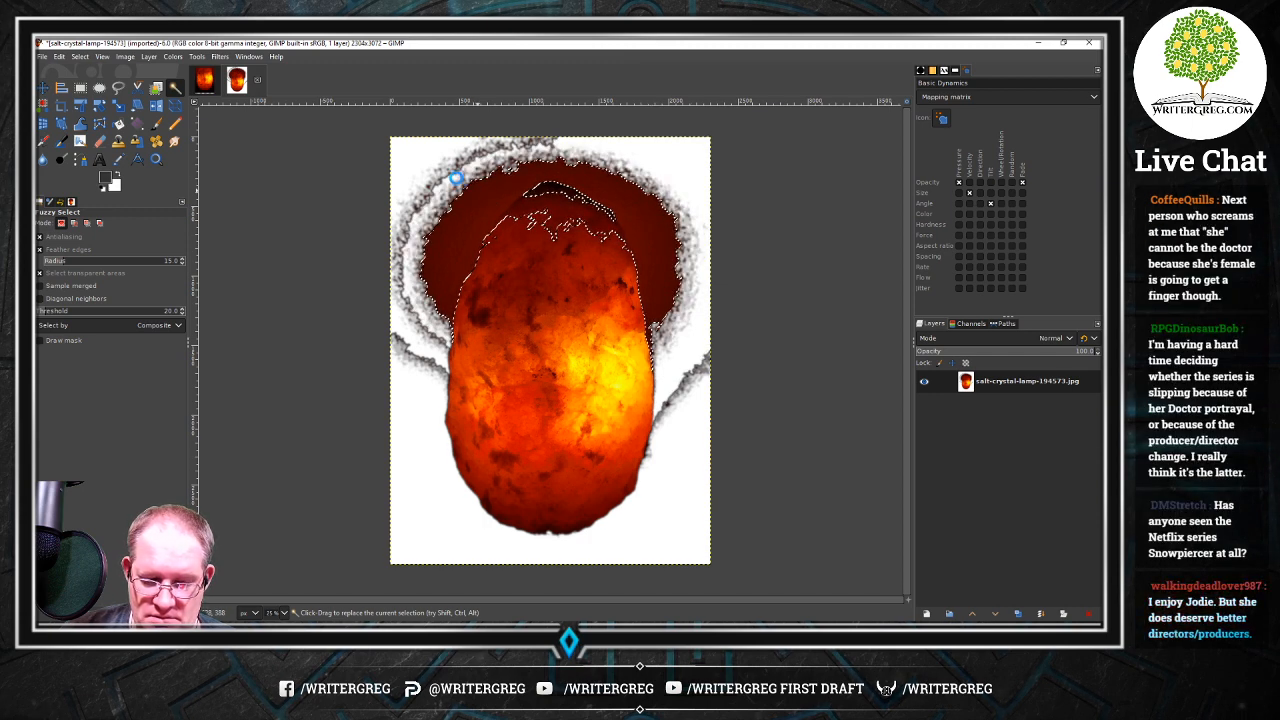
key(ctrl+shift+a)
key(ctrl+z)
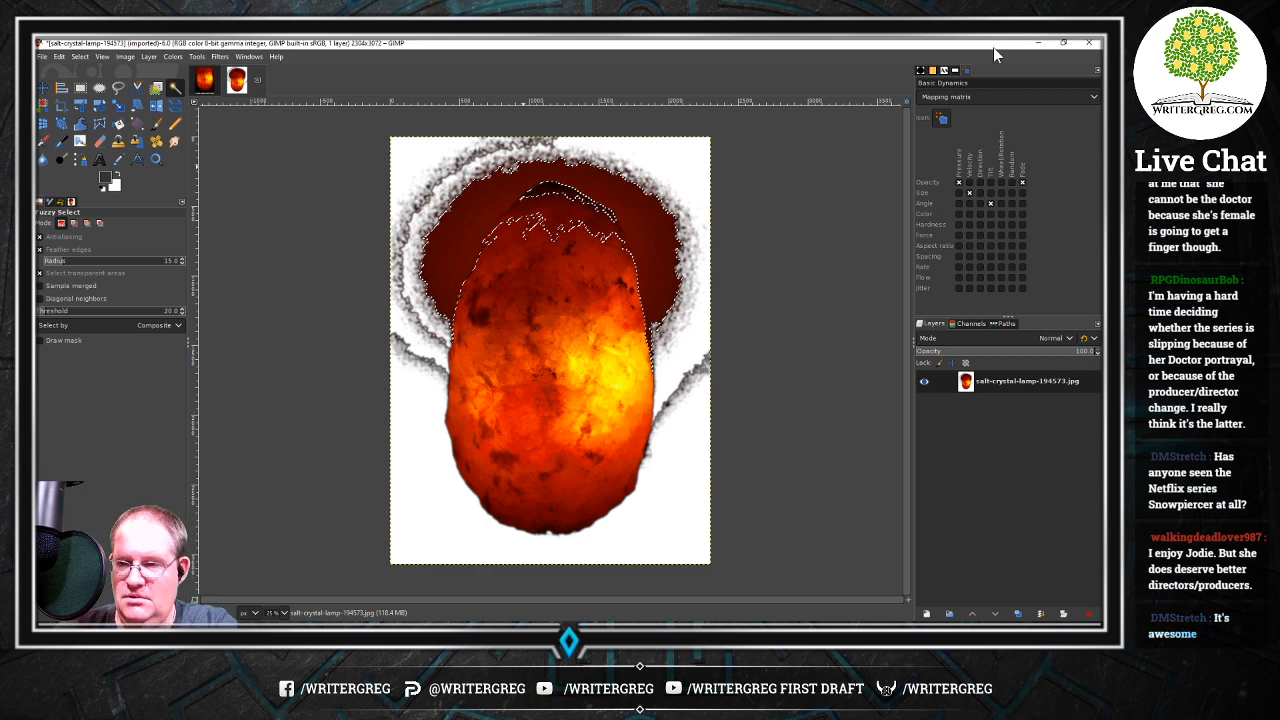
key(ctrl+shift+a)
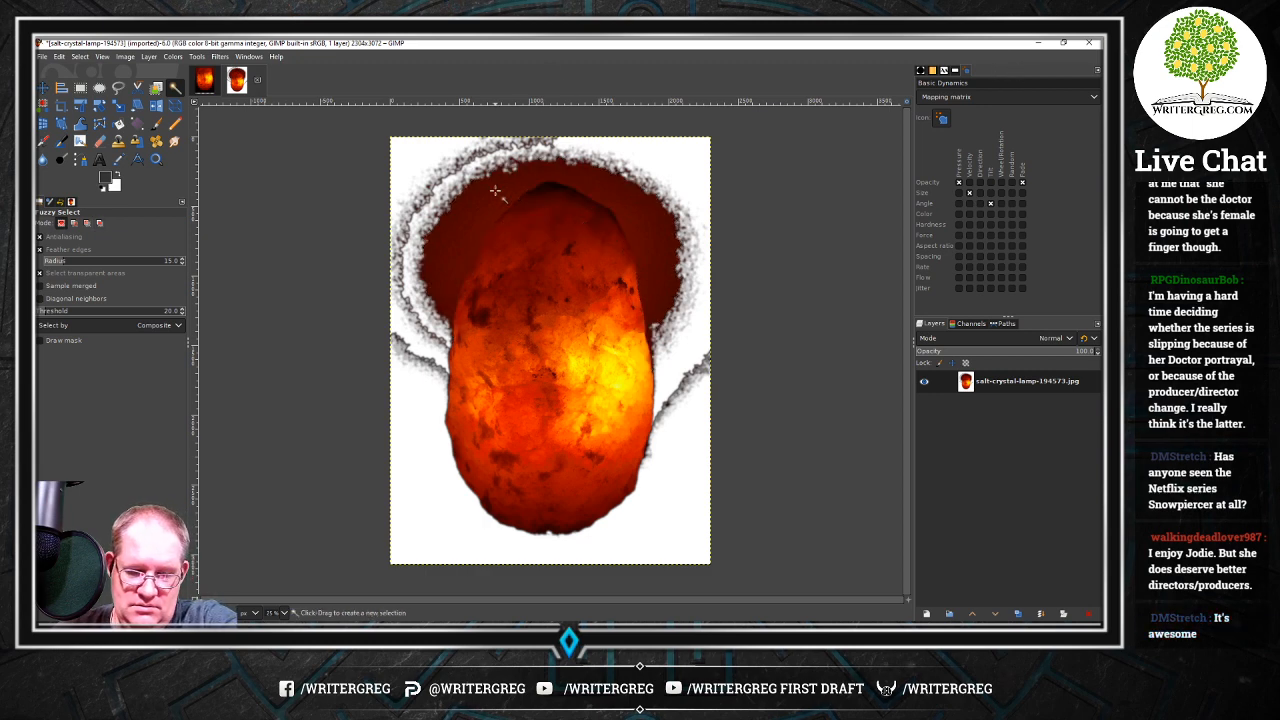
key(ctrl+z)
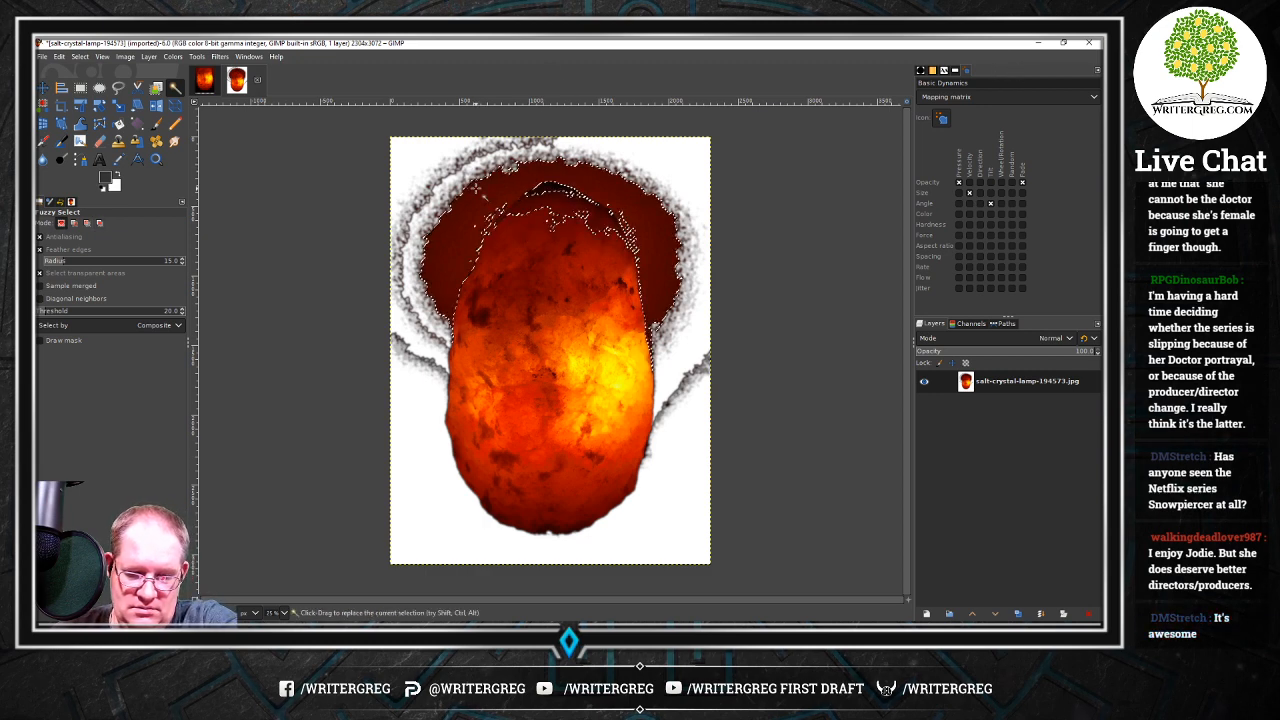
key(ctrl+shift+a)
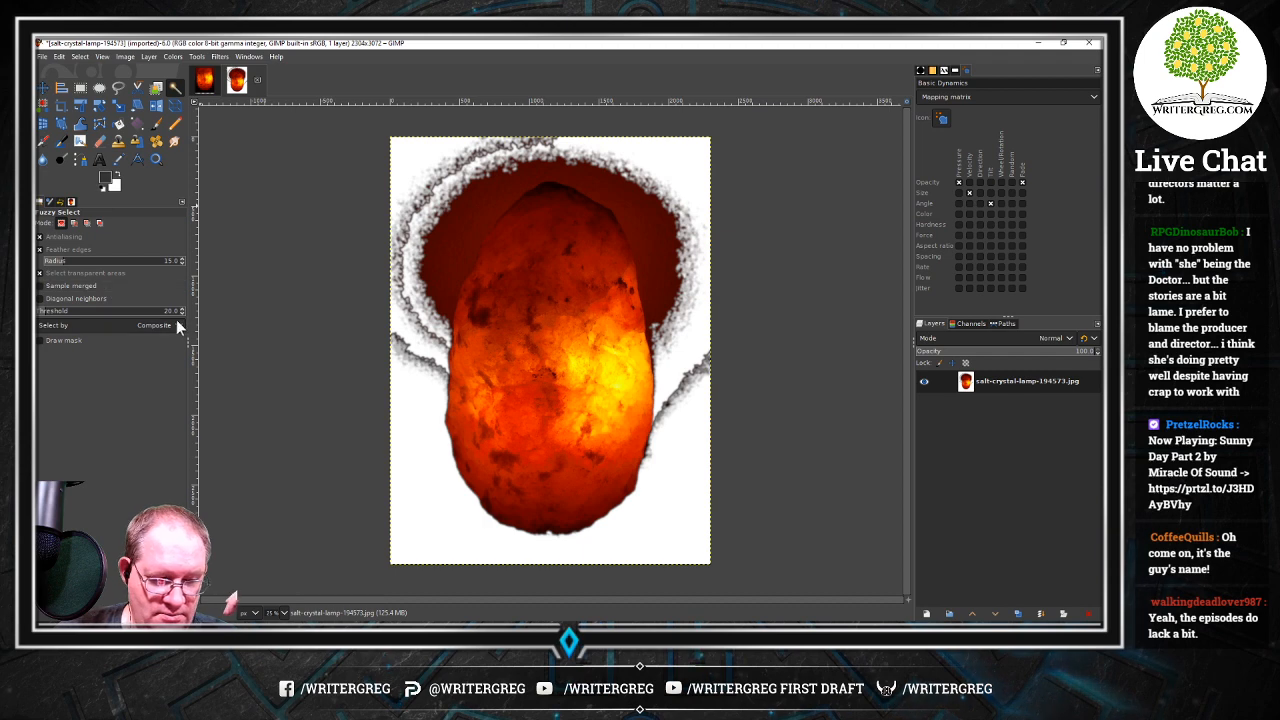
Lower the Fuzzy Select threshold to 10, try selecting the red background around the crystal's top again, and deselect it
scroll(183, 312, down, 3)
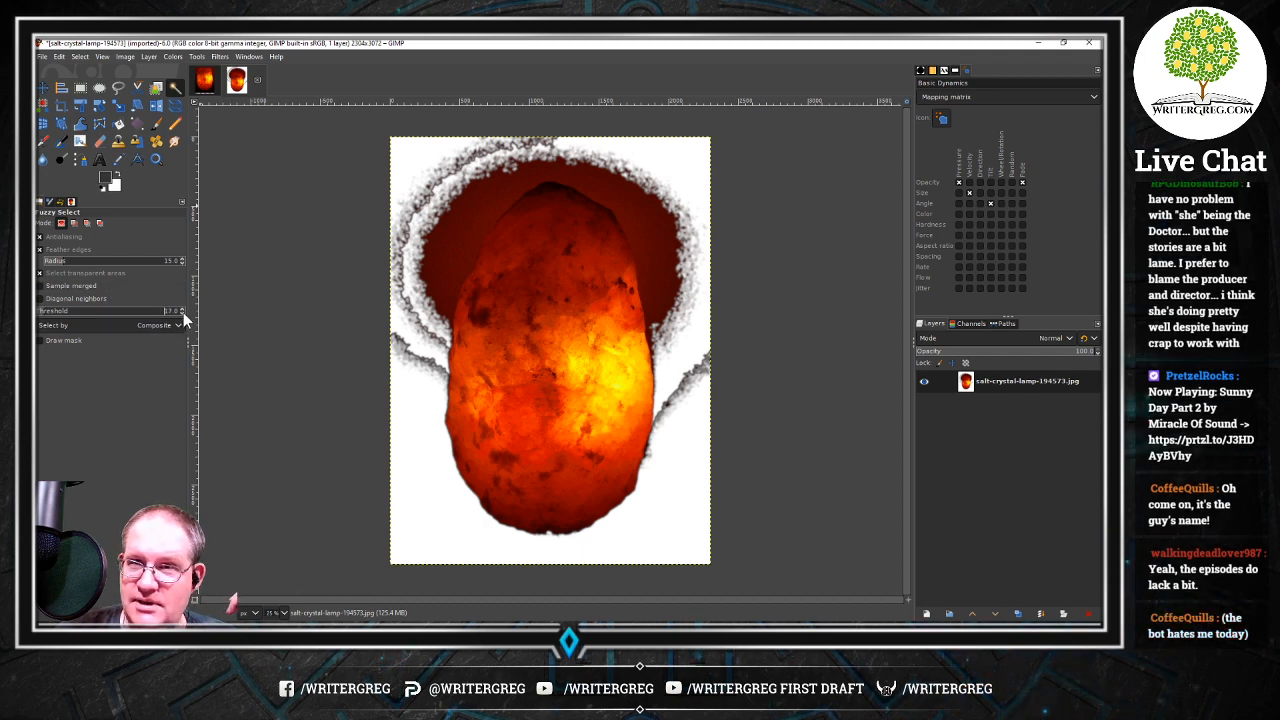
scroll(183, 312, down, 3)
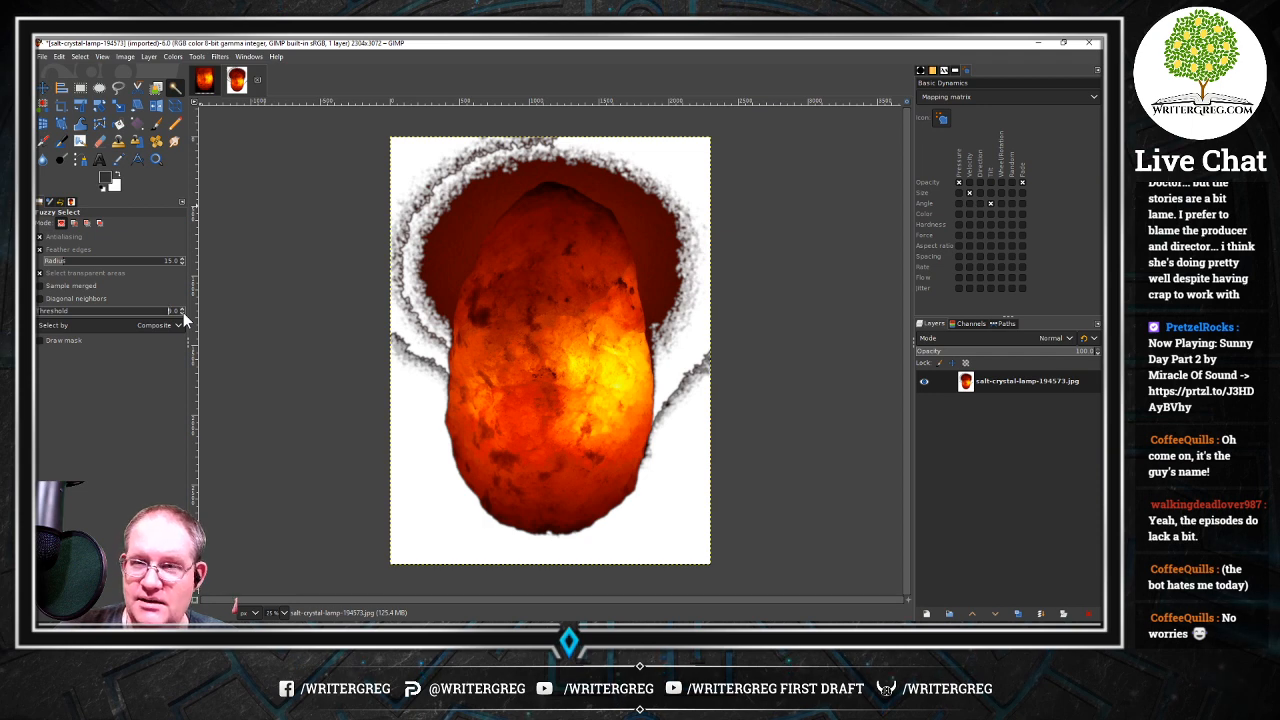
click(467, 199)
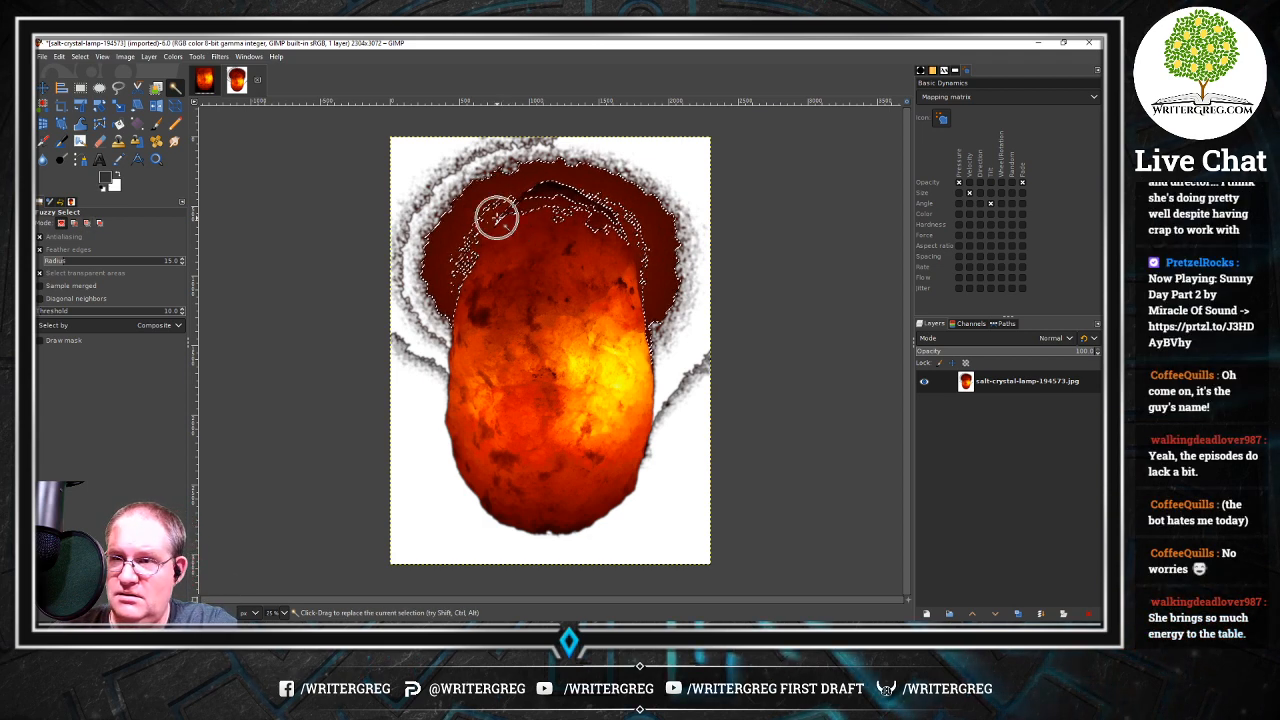
key(ctrl+shift+a)
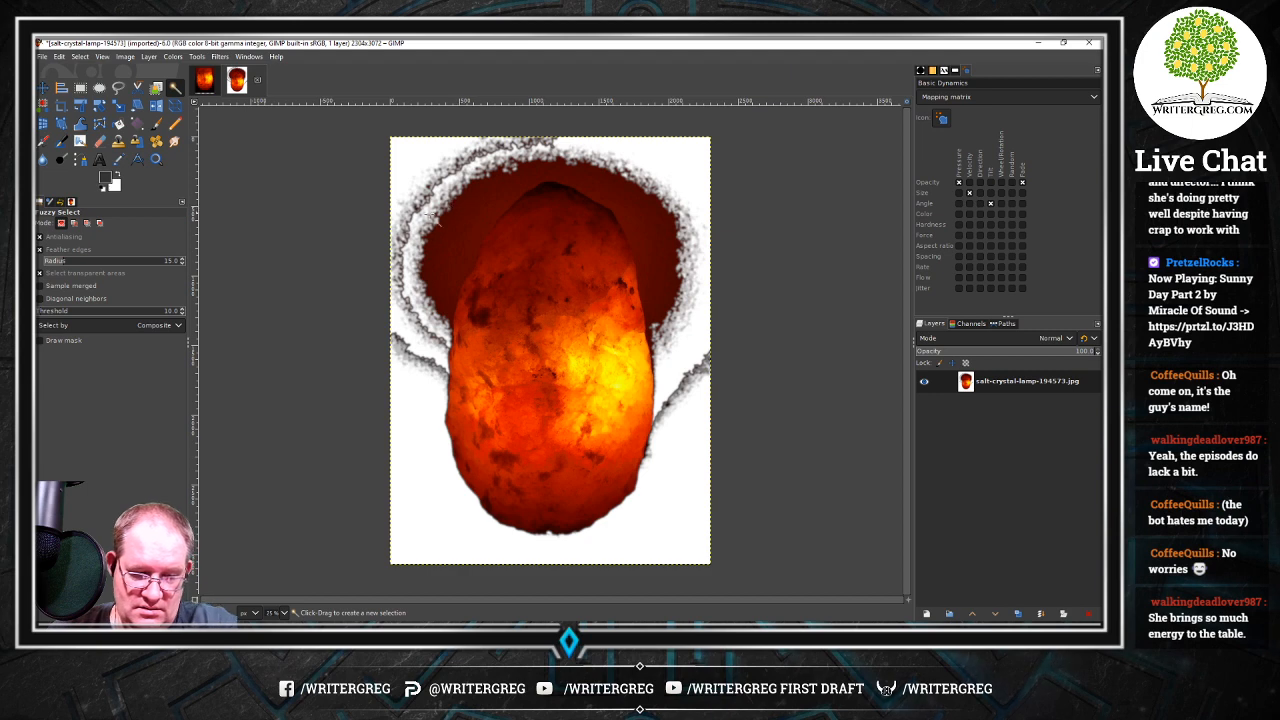
Reduce the Fuzzy Select threshold to 6, try selecting the red background on both sides of the crystal's top, and clear the selection
click(182, 310)
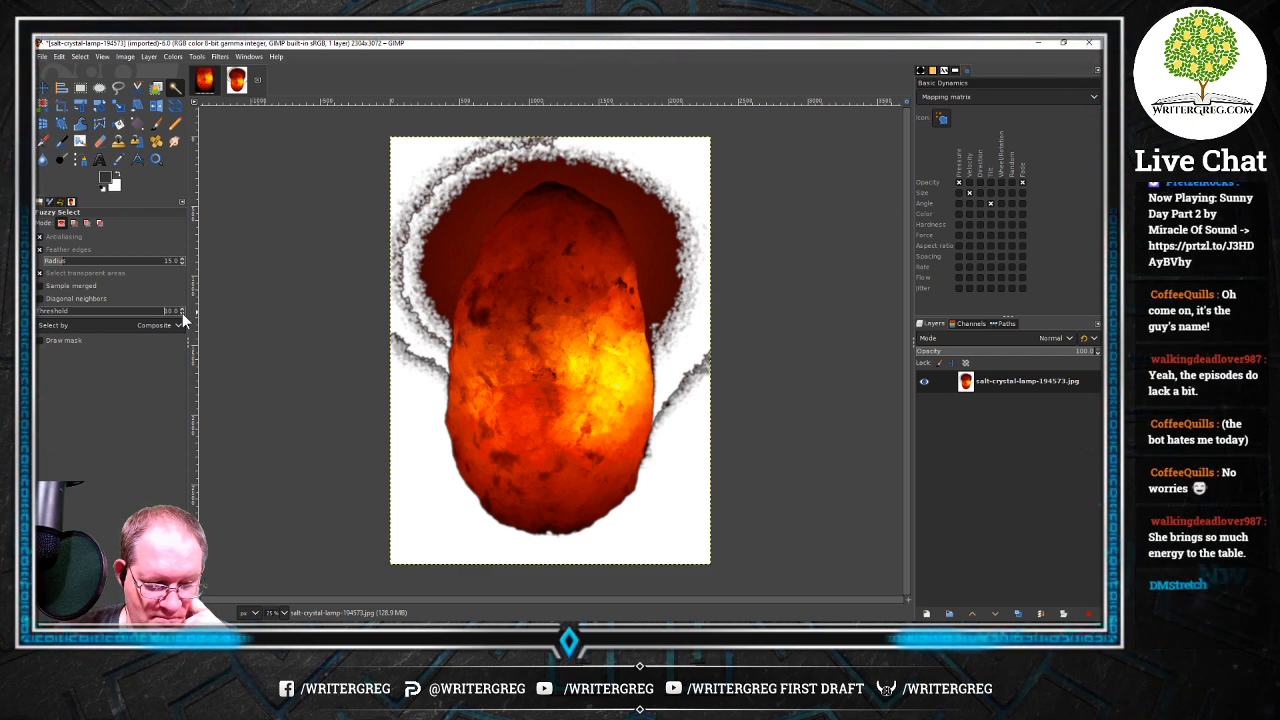
scroll(182, 313, down, 4)
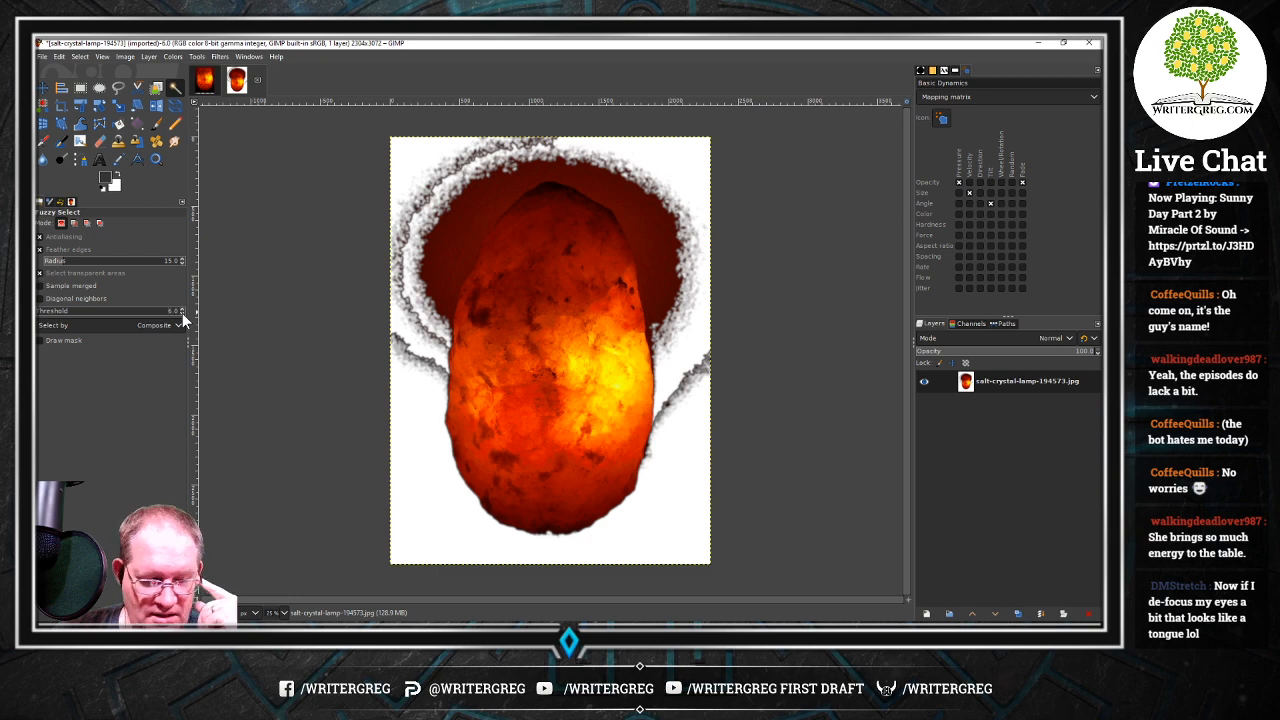
click(458, 206)
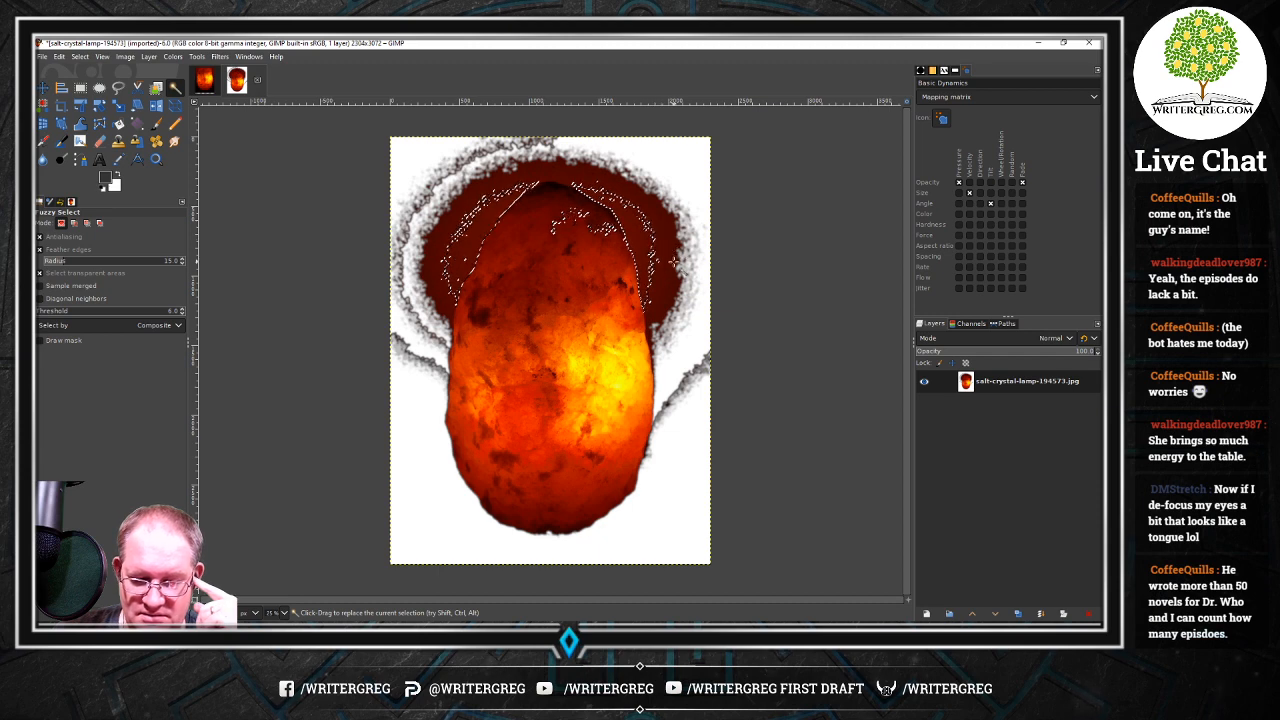
click(670, 268)
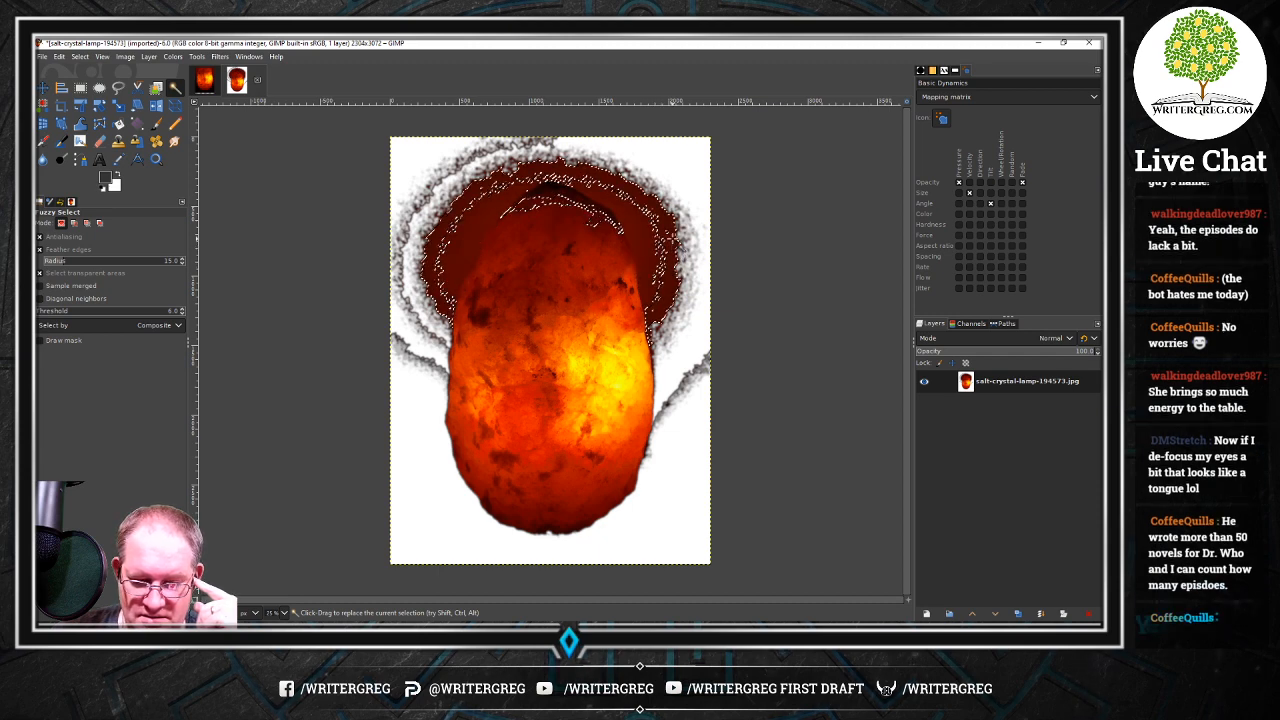
click(634, 211)
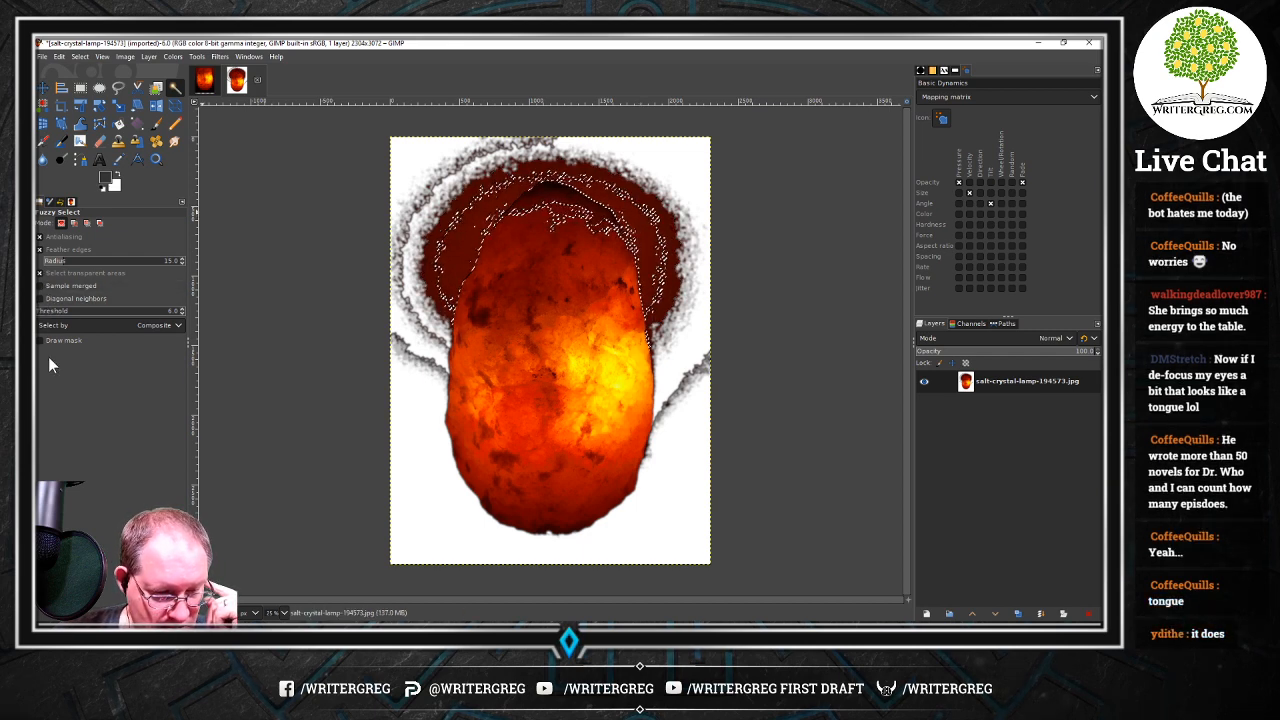
click(173, 325)
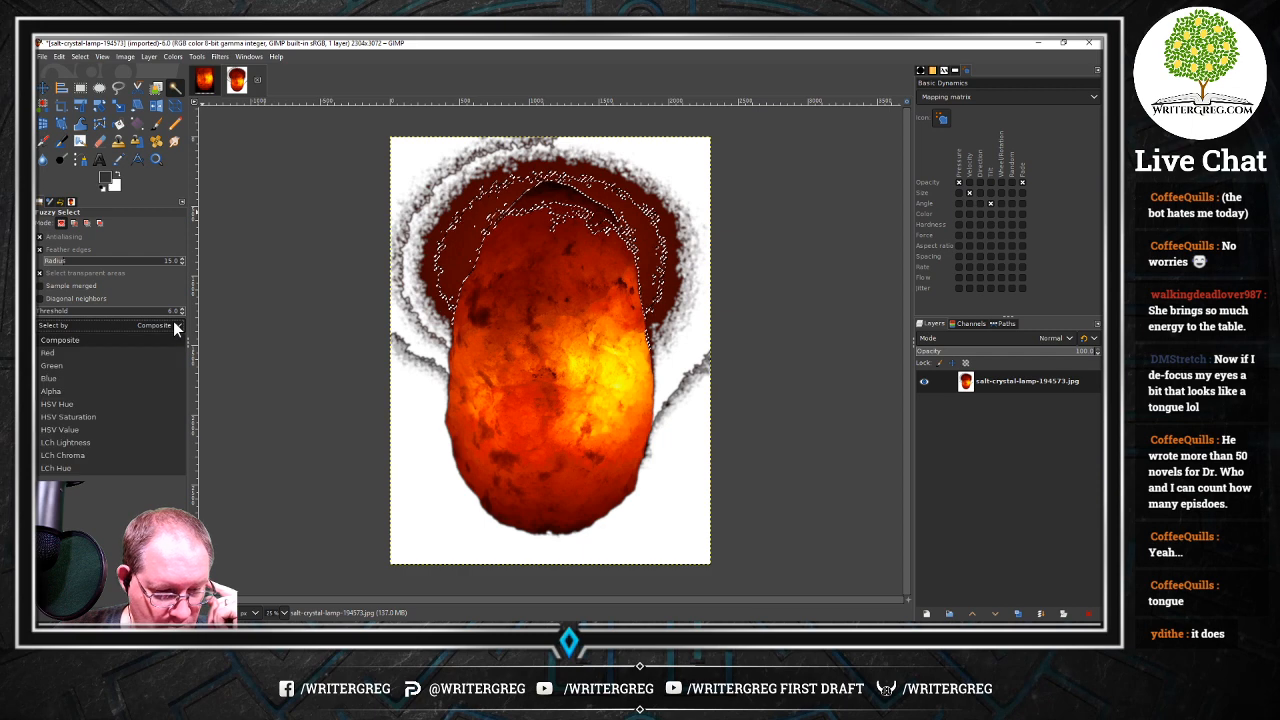
click(81, 511)
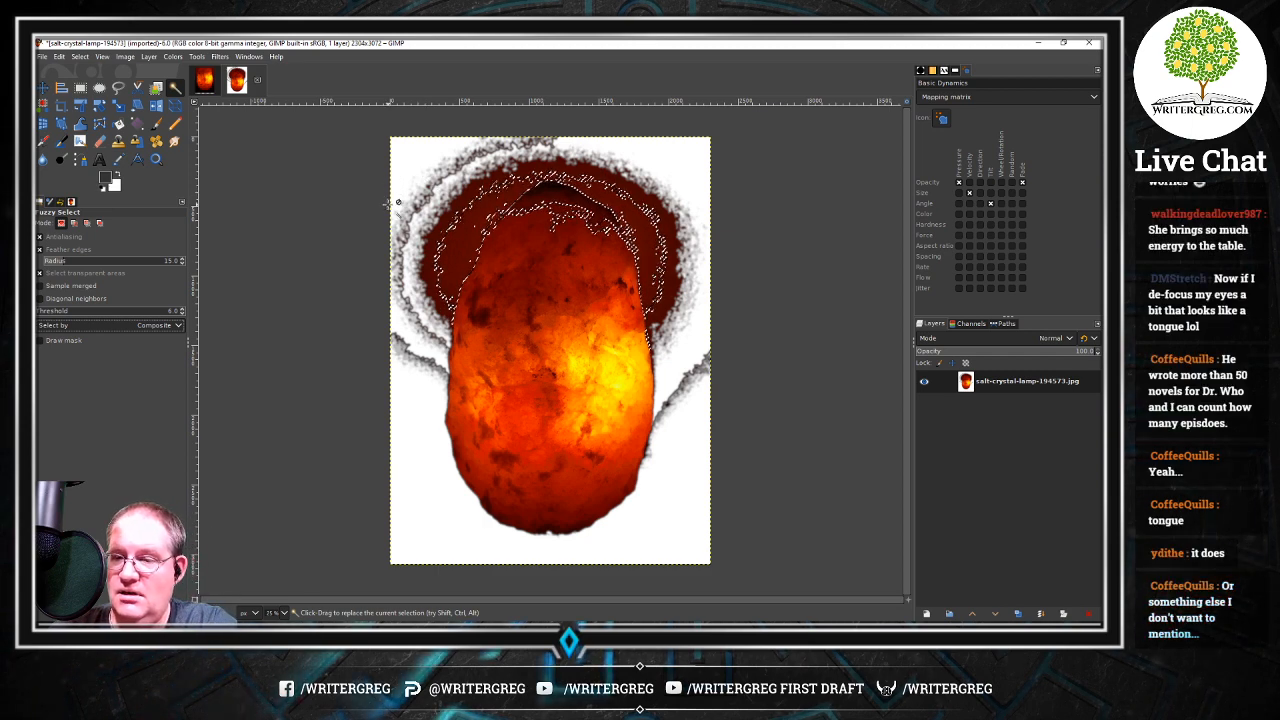
key(ctrl+shift+a)
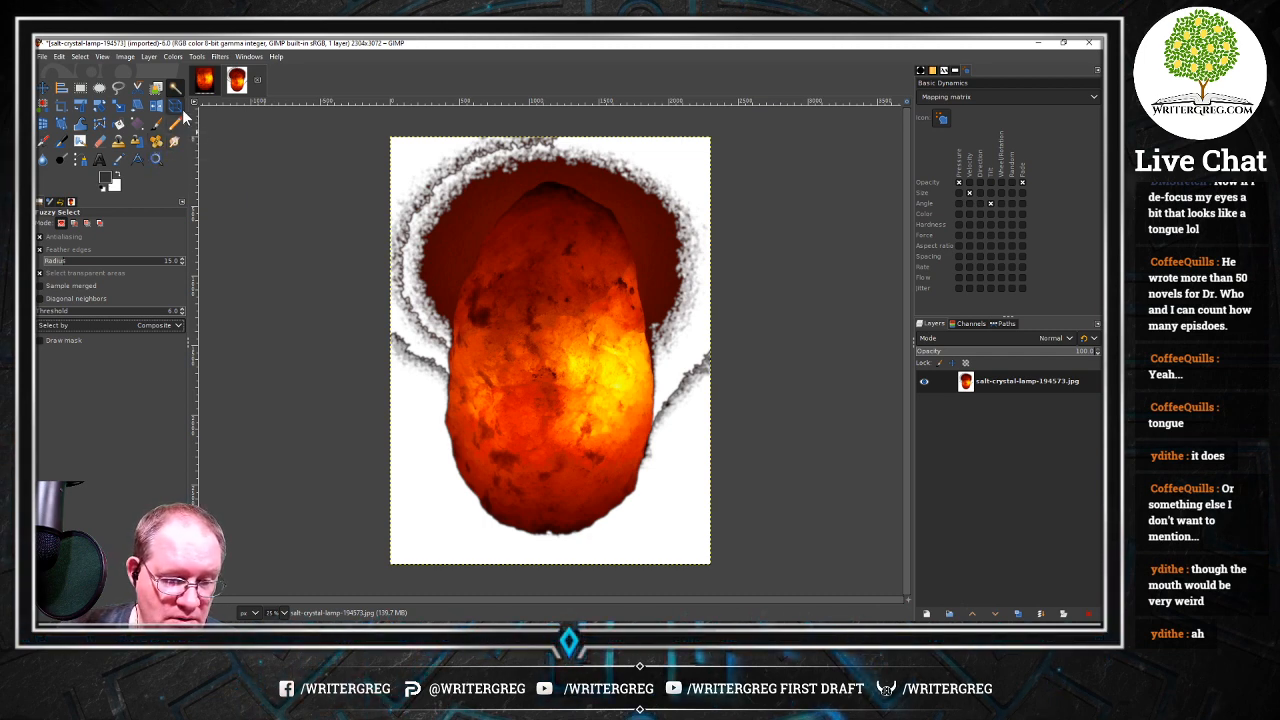
Erase the leftover red background and dark fringes around the crystal with a size 187 hard-edged eraser, staying close to its outline
click(99, 141)
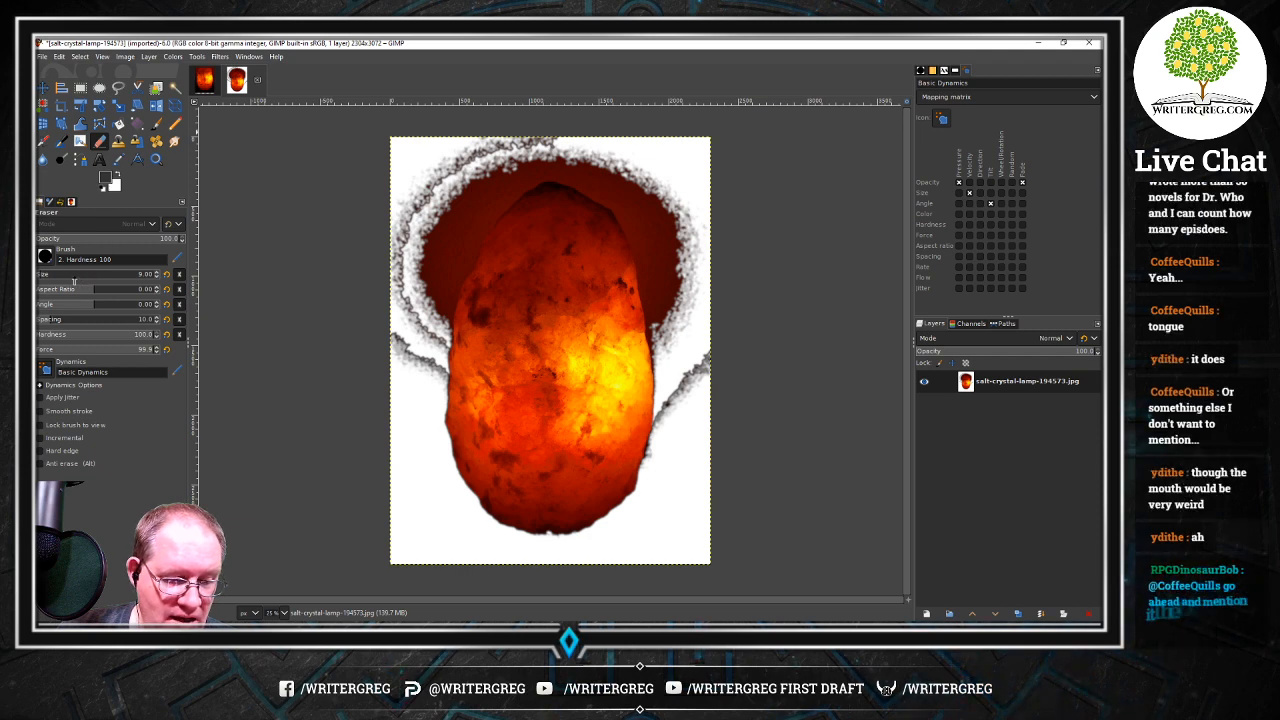
click(78, 274)
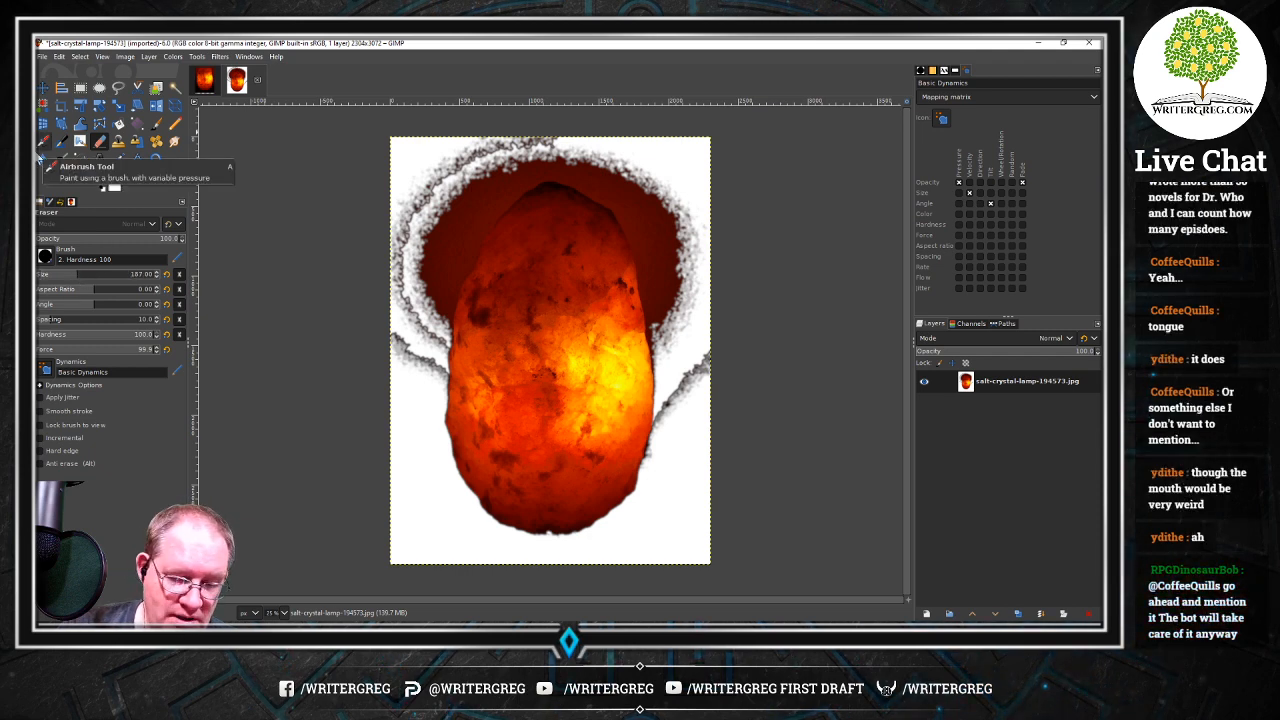
drag(434, 284, 430, 298)
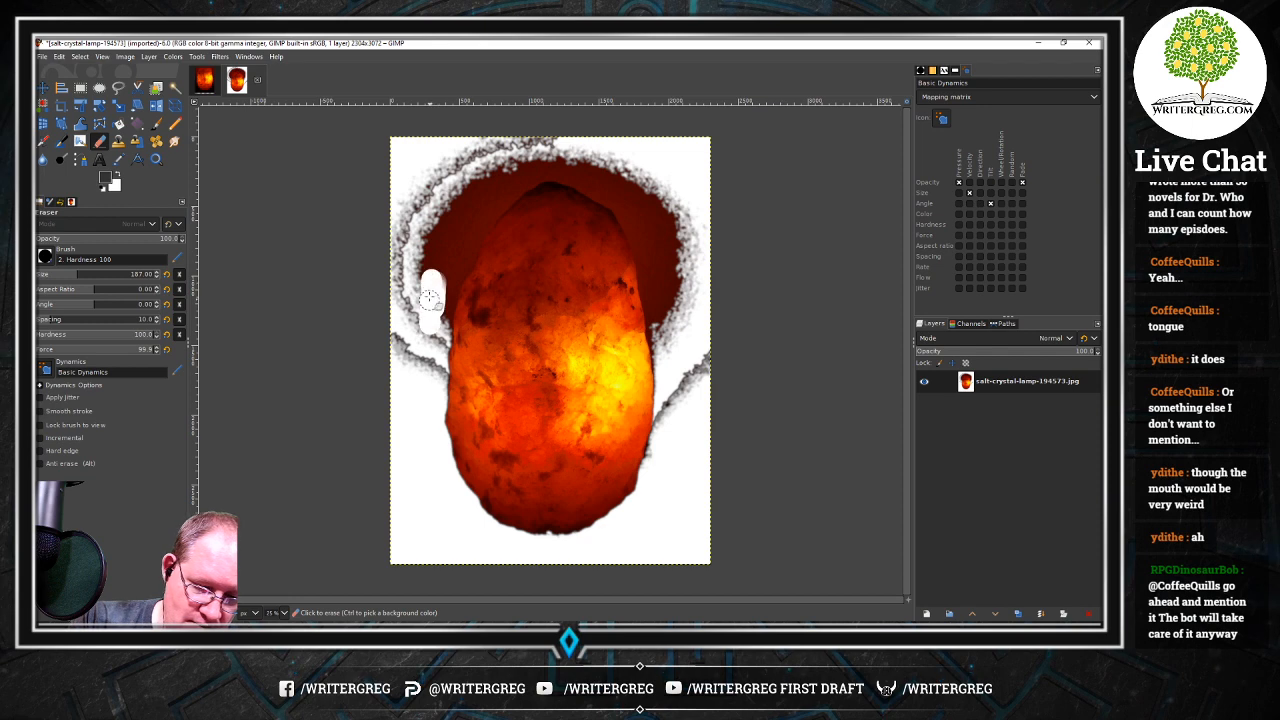
drag(398, 193, 399, 280)
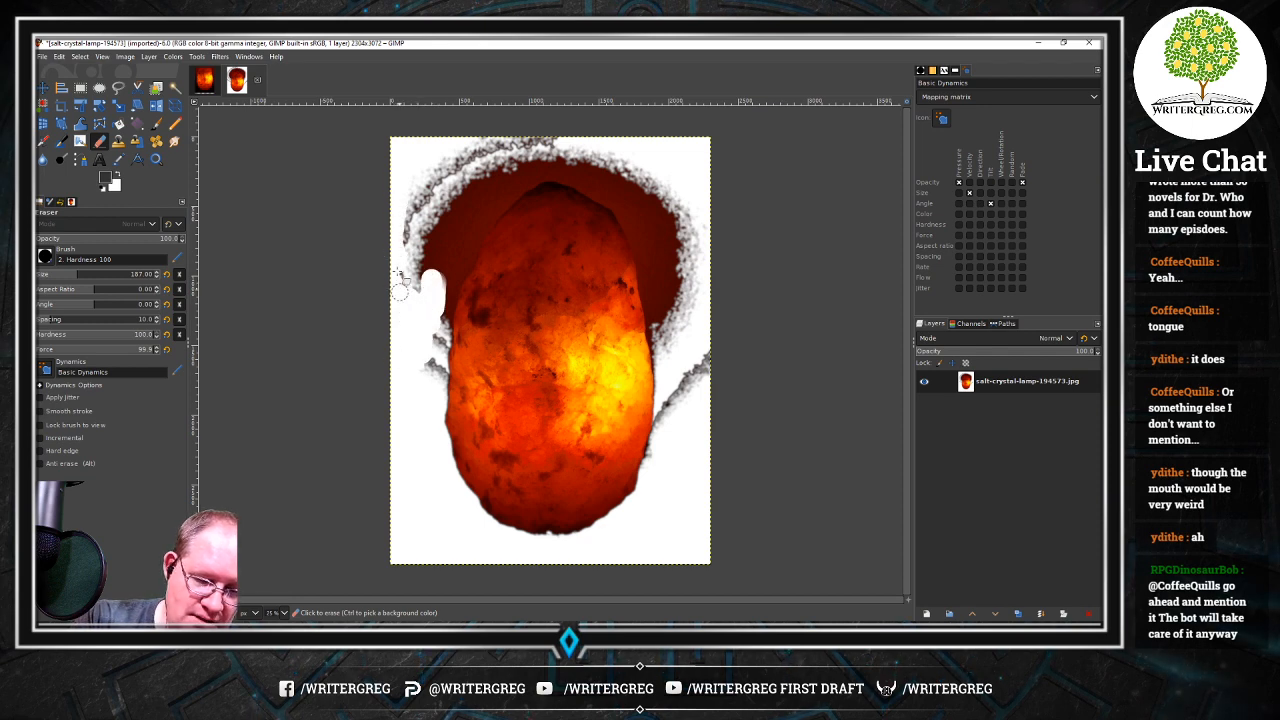
mouse_move(418, 228)
mouse_down()
mouse_move(450, 201)
mouse_move(430, 278)
mouse_move(461, 209)
mouse_move(436, 256)
mouse_move(439, 159)
mouse_move(461, 130)
mouse_move(496, 127)
mouse_move(463, 197)
mouse_move(535, 139)
mouse_move(480, 180)
mouse_up()
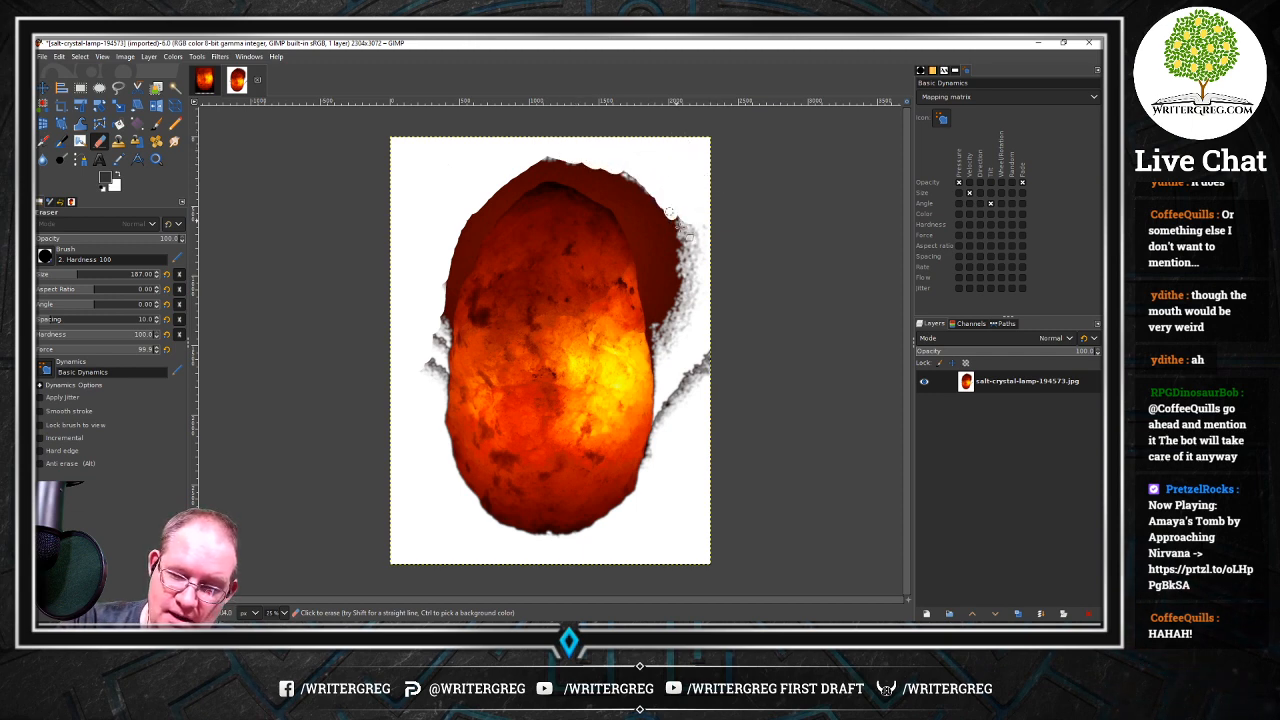
drag(670, 213, 628, 185)
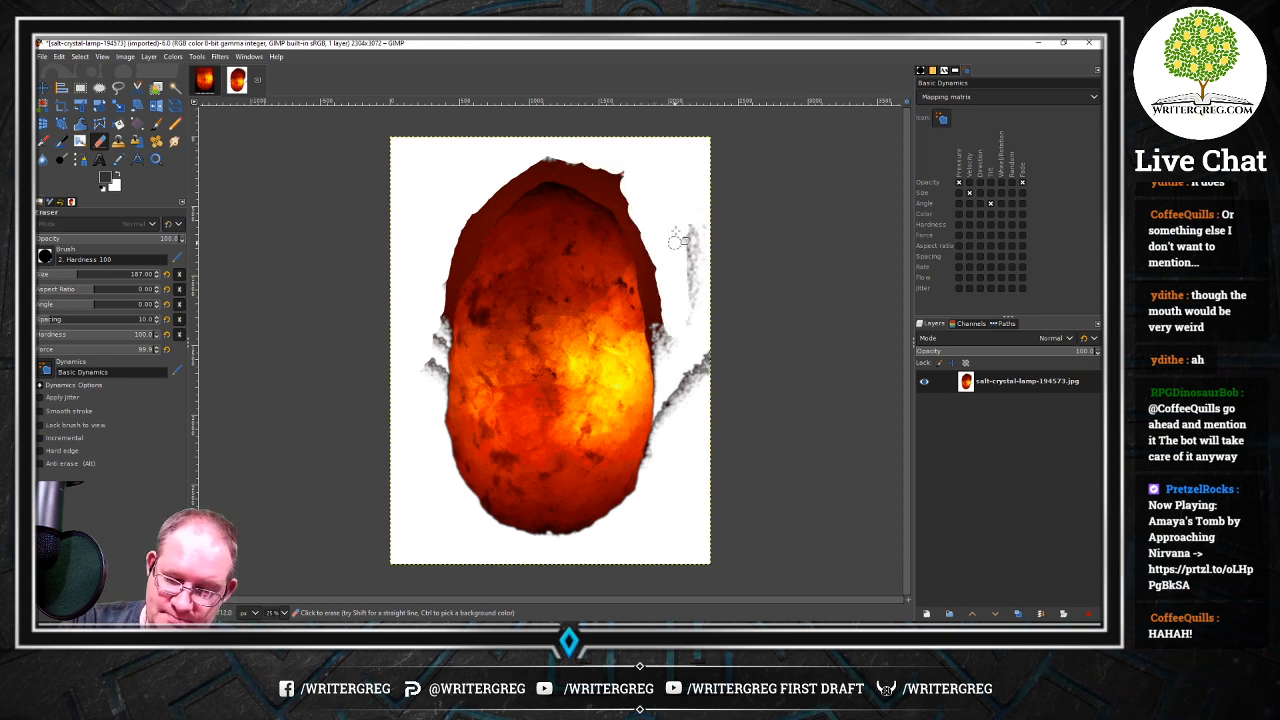
mouse_move(678, 240)
mouse_down()
mouse_move(691, 310)
mouse_move(697, 226)
mouse_up()
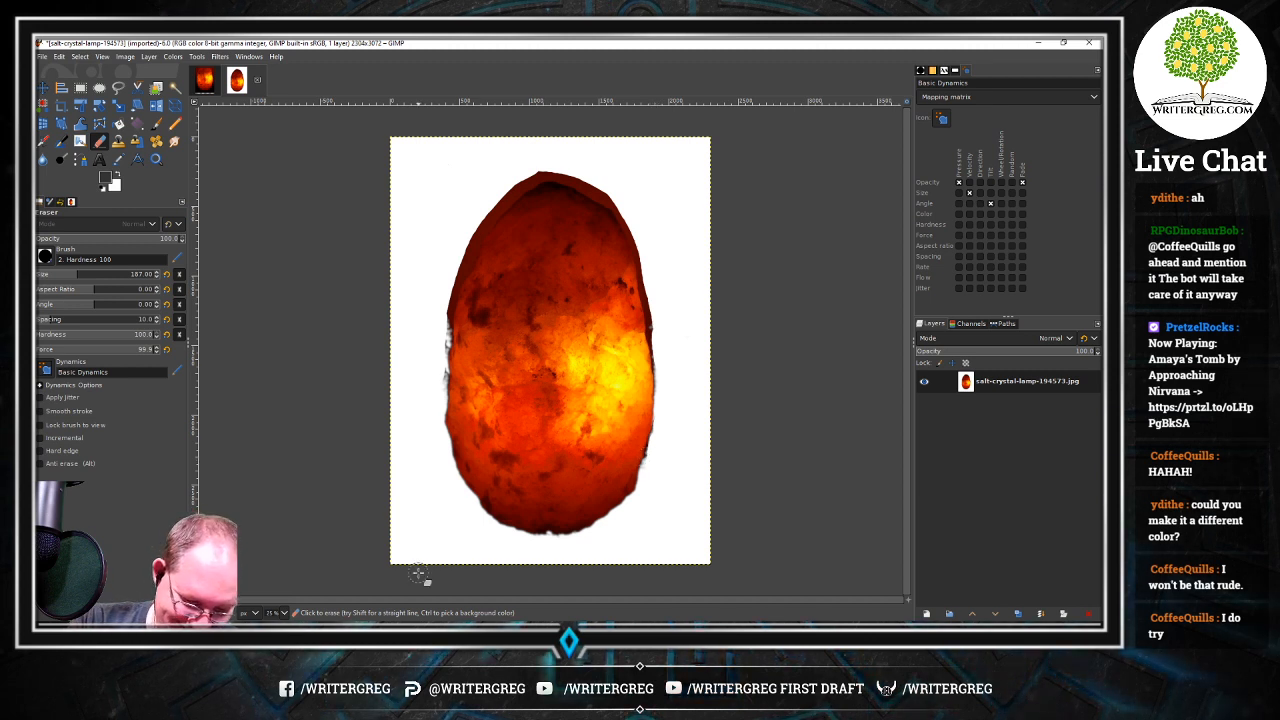
Lower the Fuzzy Select threshold to 4 and delete the red background areas around the crystal's top and upper left edge
click(285, 613)
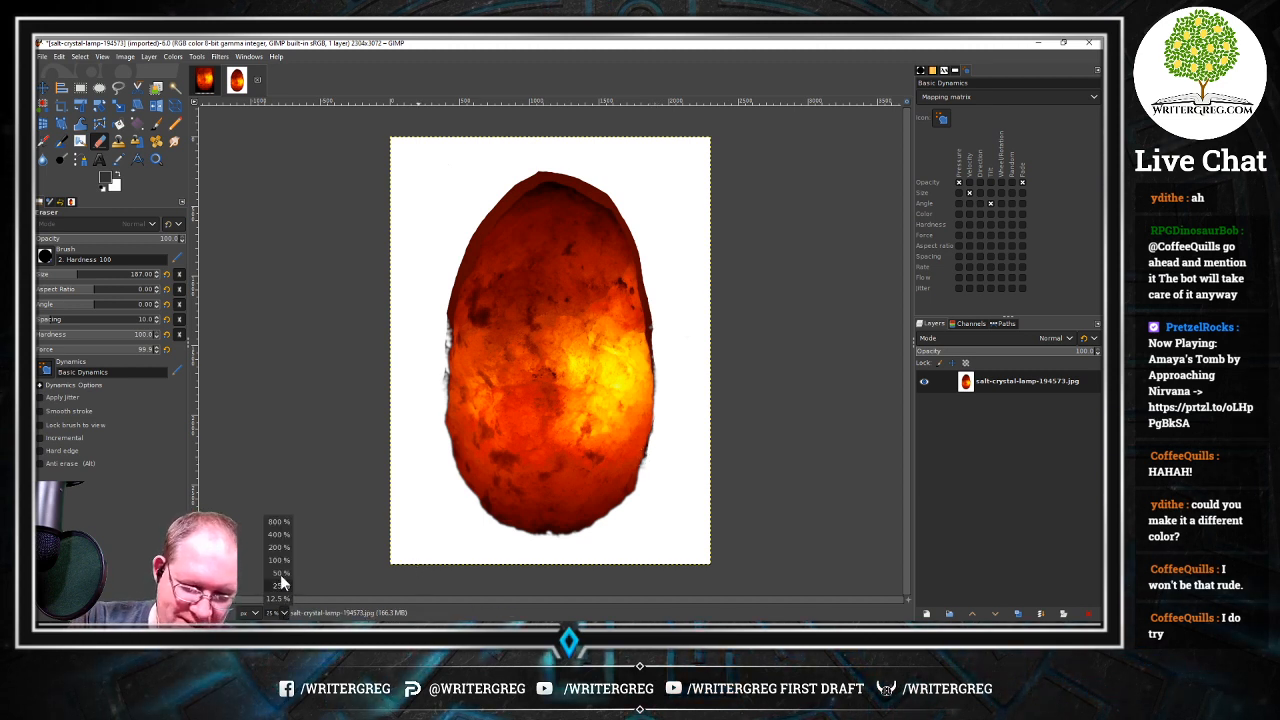
click(176, 89)
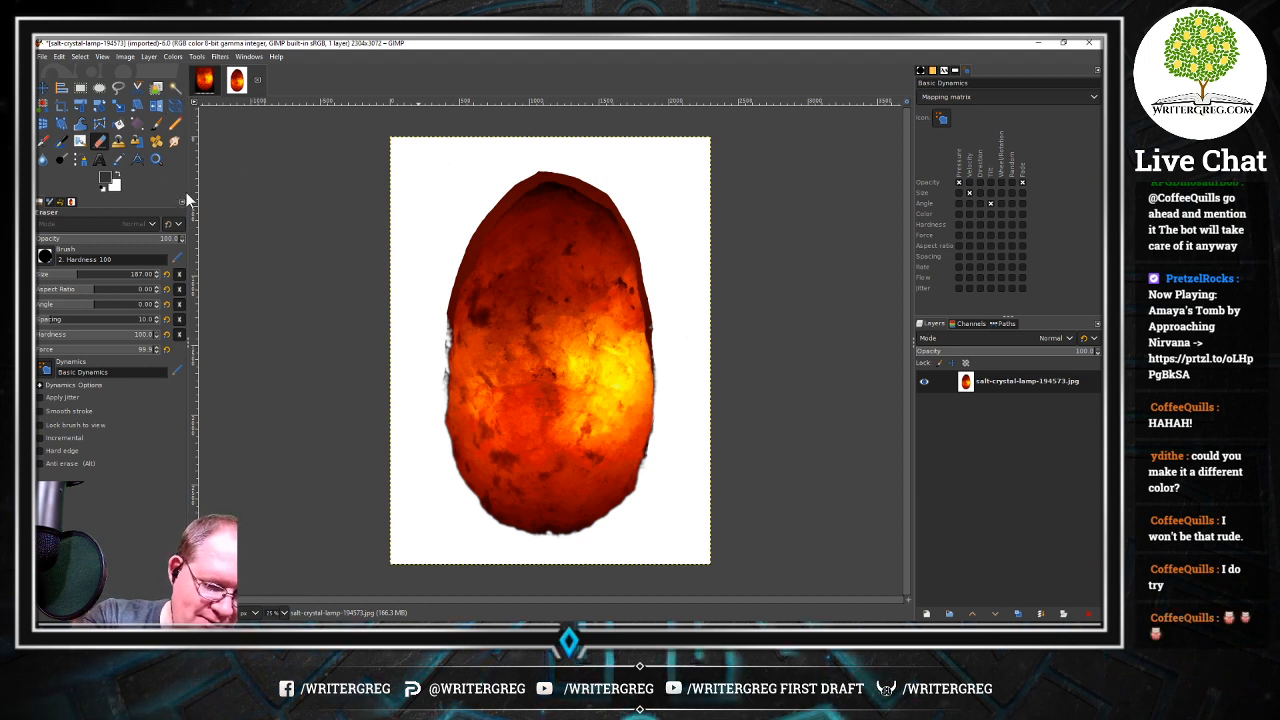
click(176, 89)
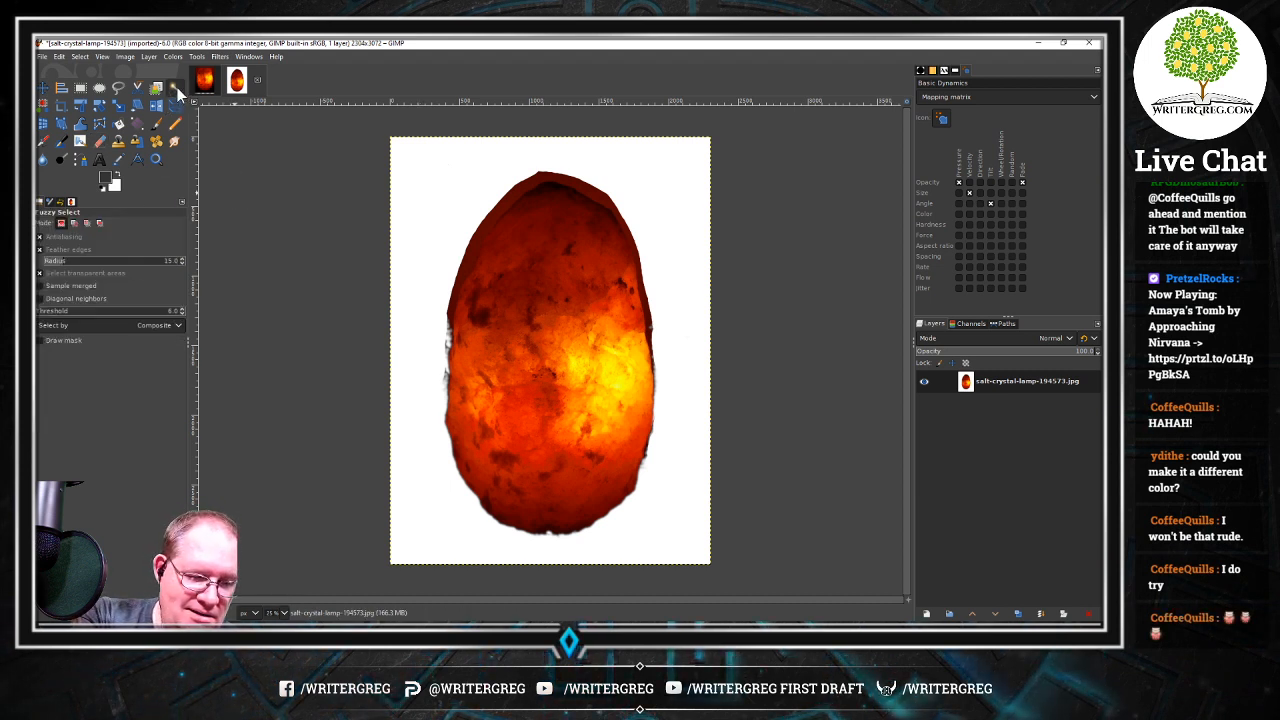
click(182, 312)
scroll(184, 314, down, 2)
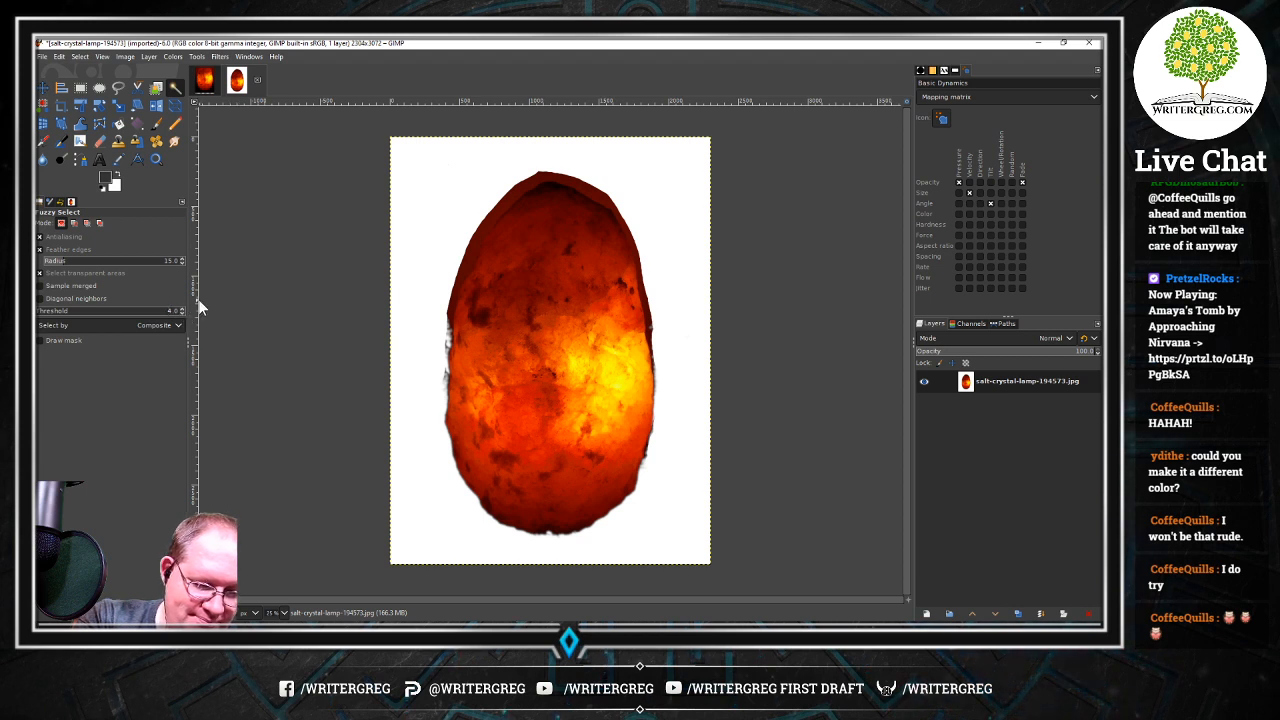
click(591, 188)
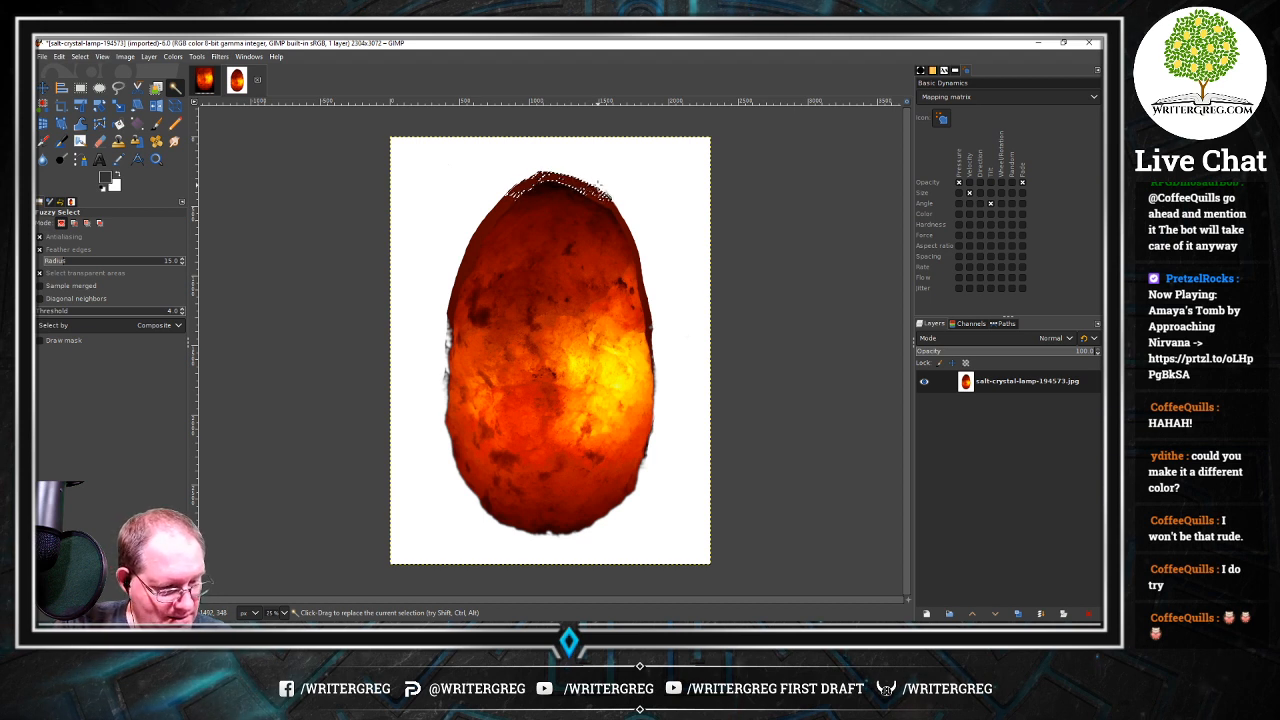
click(595, 183)
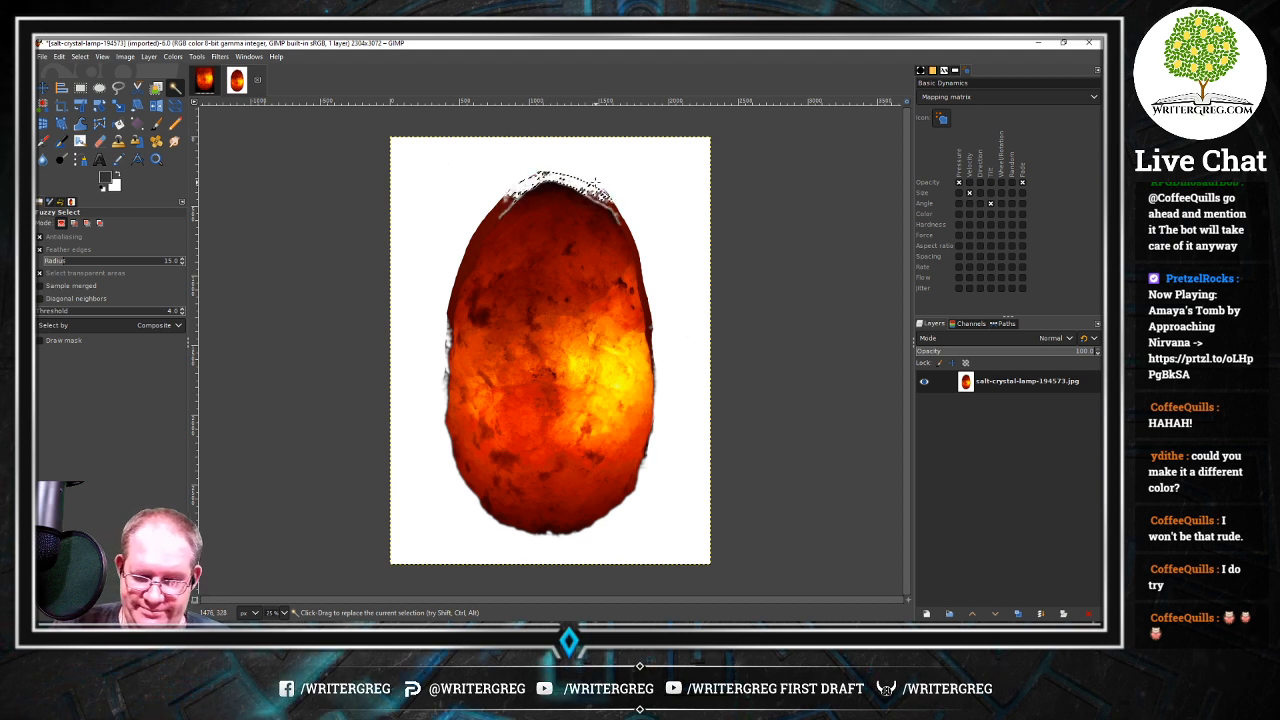
click(503, 194)
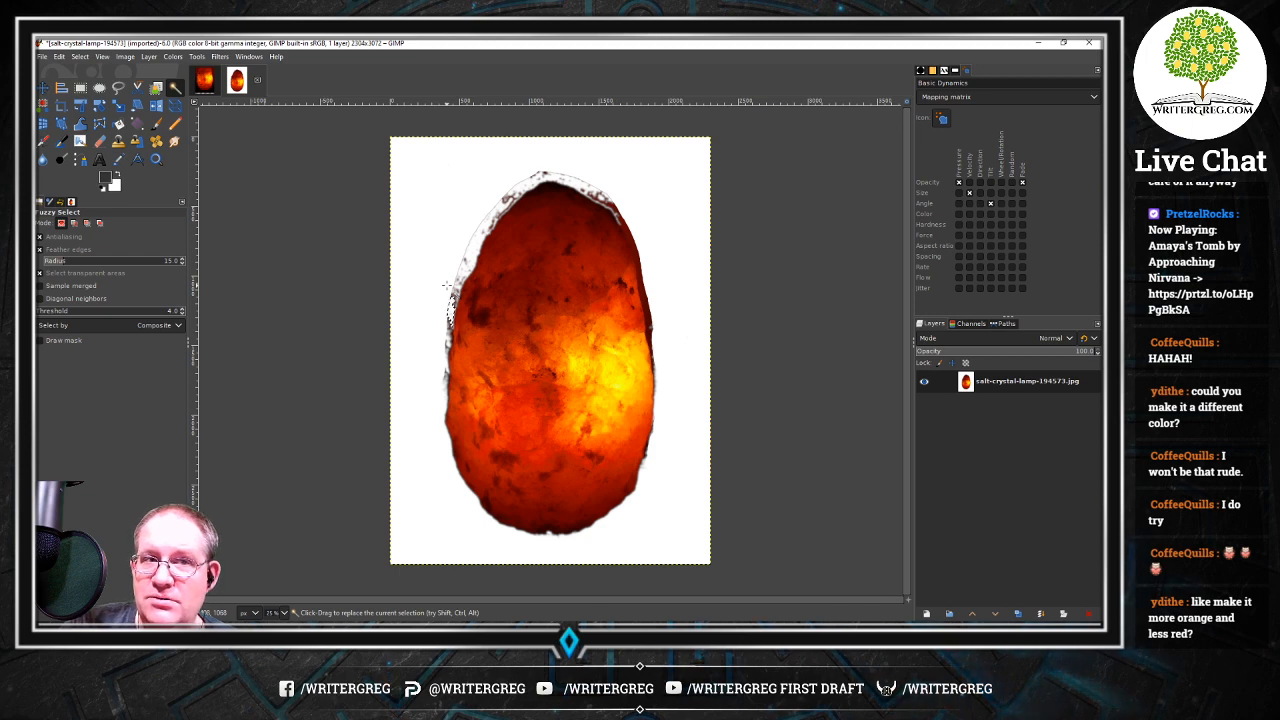
Select the red background strip along the crystal's upper right edge with Fuzzy Select and delete it
click(629, 220)
click(278, 612)
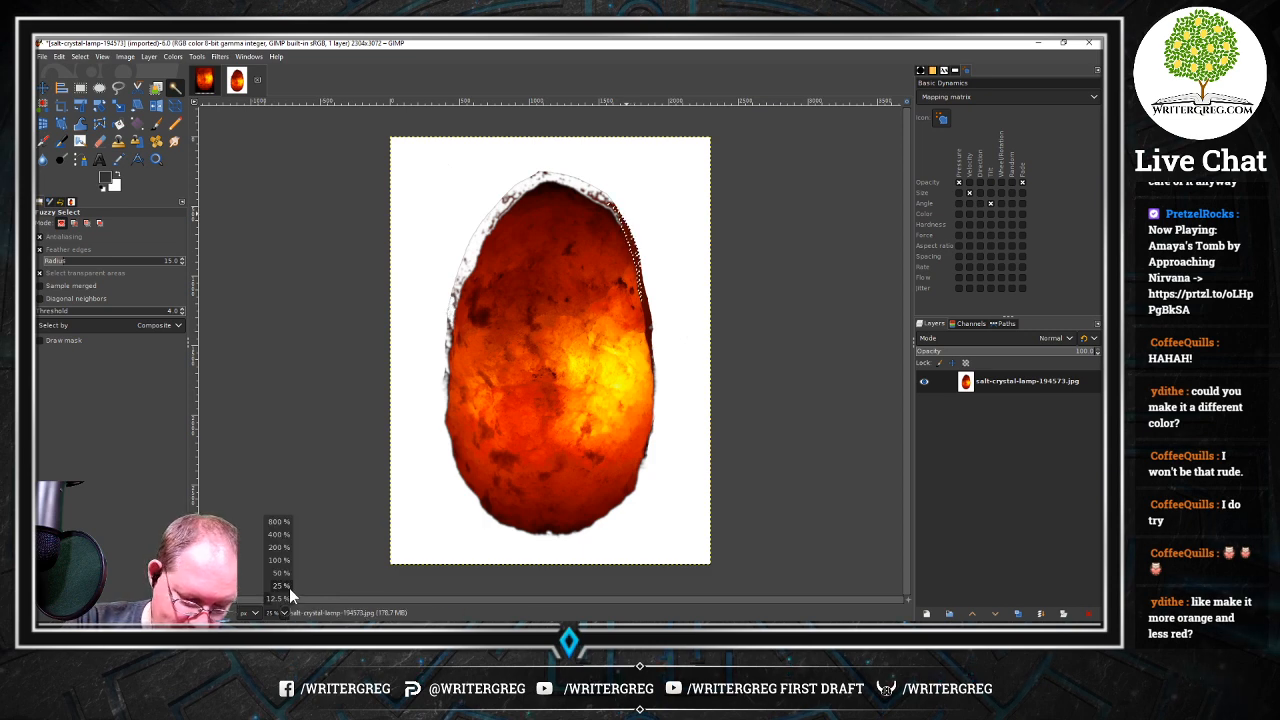
click(278, 560)
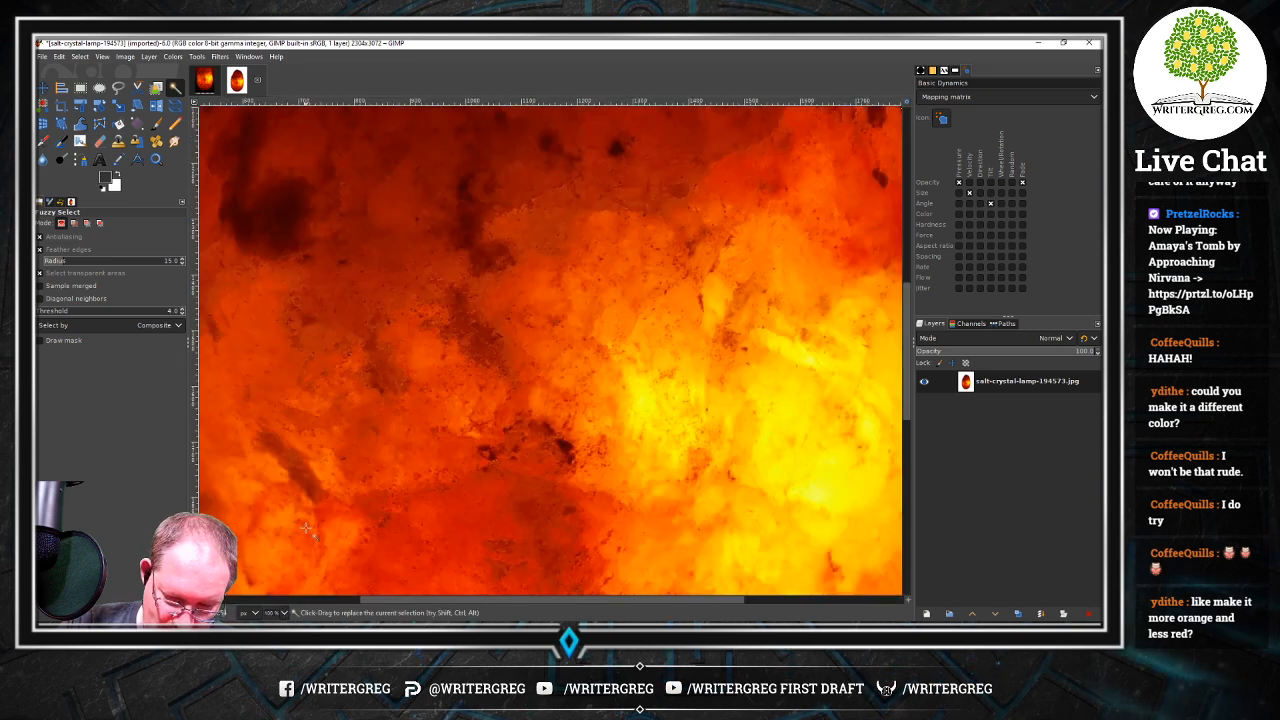
drag(589, 600, 735, 595)
drag(904, 405, 912, 330)
key(Delete)
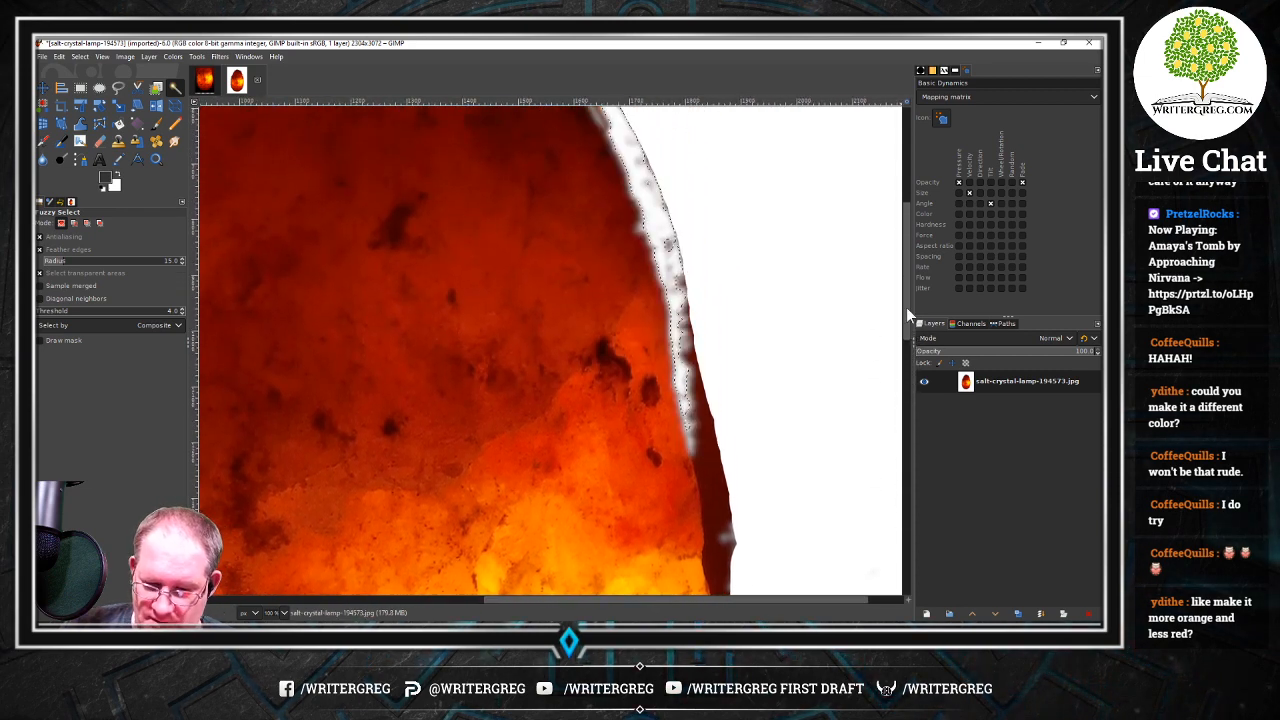
Select and delete the remaining dark red patches further down the crystal's right edge
click(715, 446)
click(727, 503)
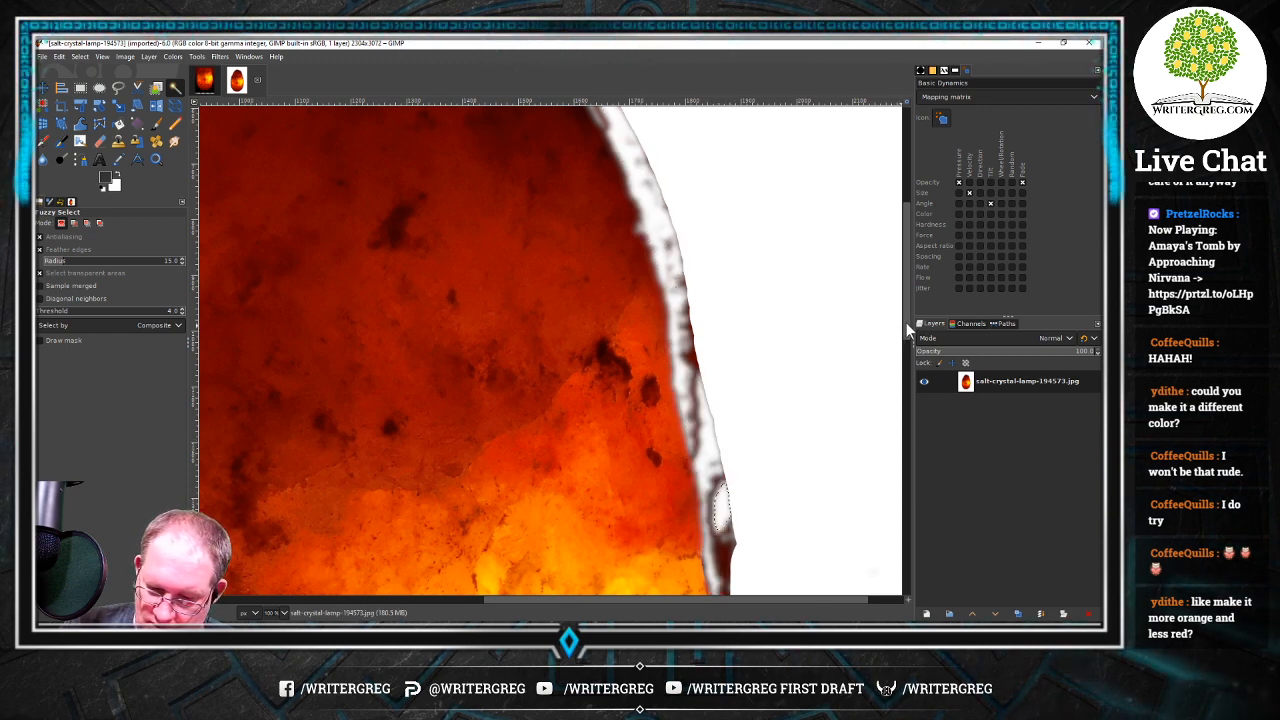
scroll(910, 362, down, 3)
scroll(910, 362, down, 3)
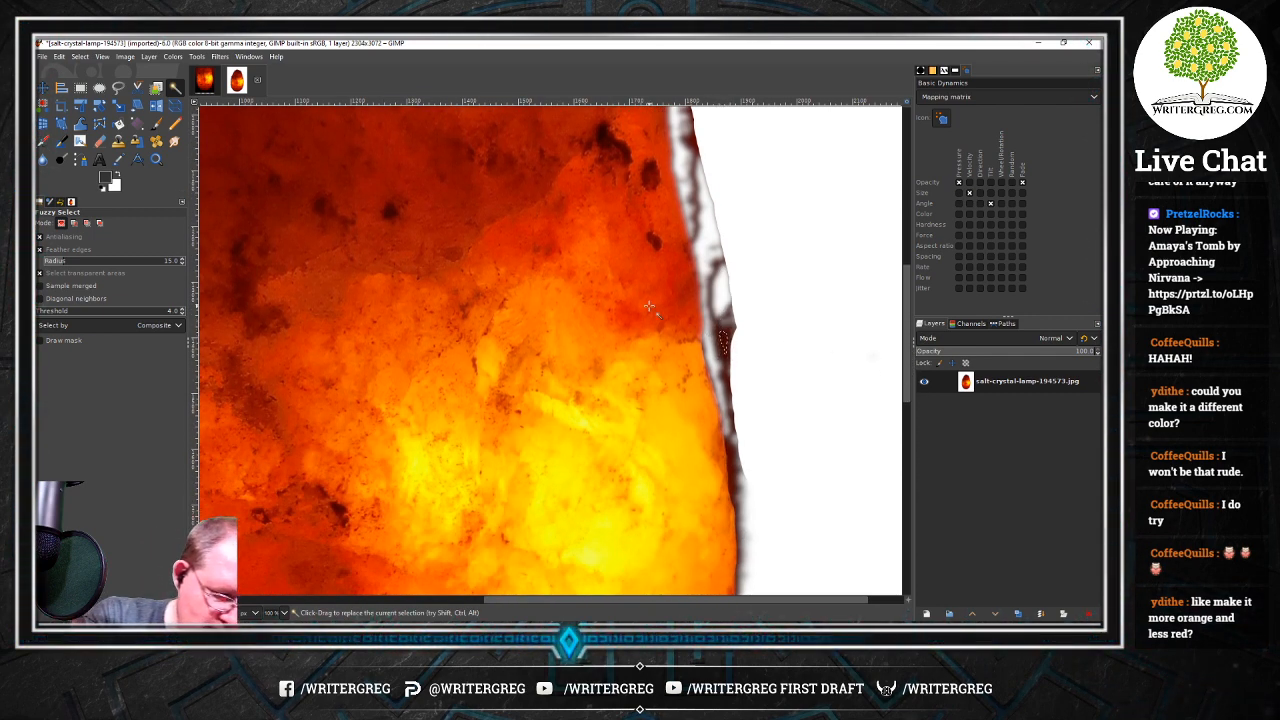
Set the Fuzzy Select threshold to 10 and clear the selection on the crystal's right edge
click(181, 309)
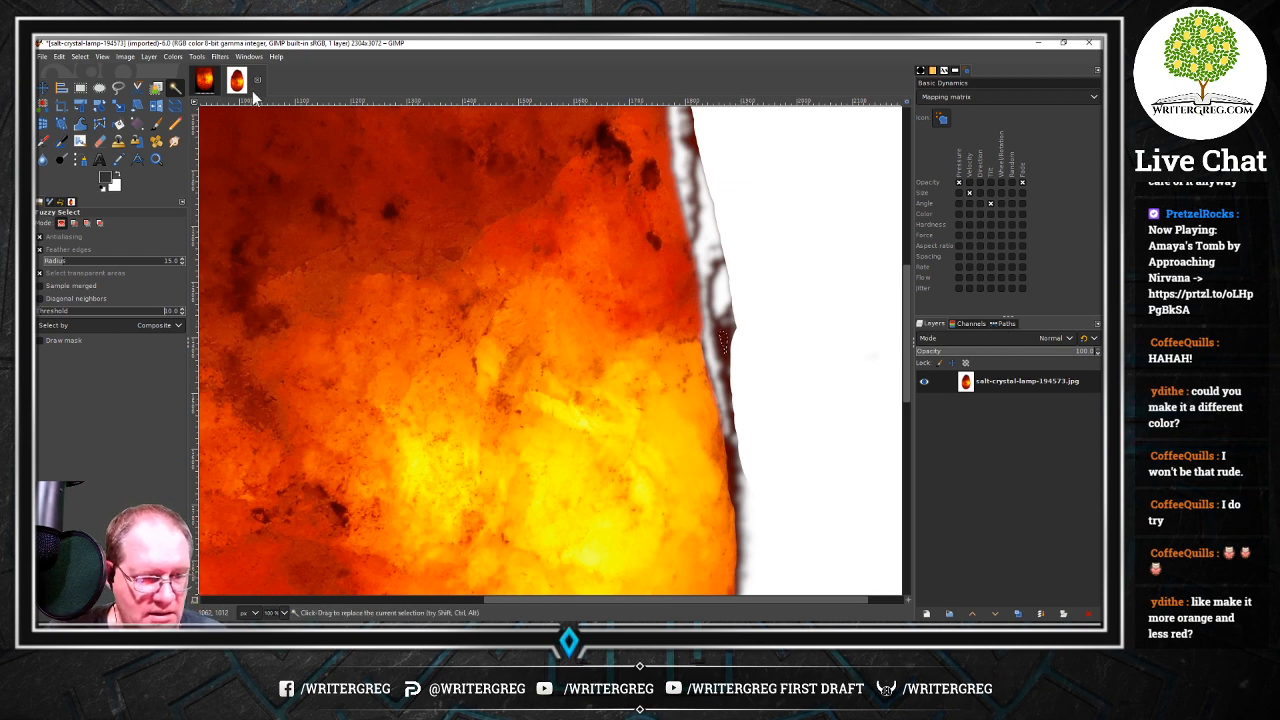
click(60, 57)
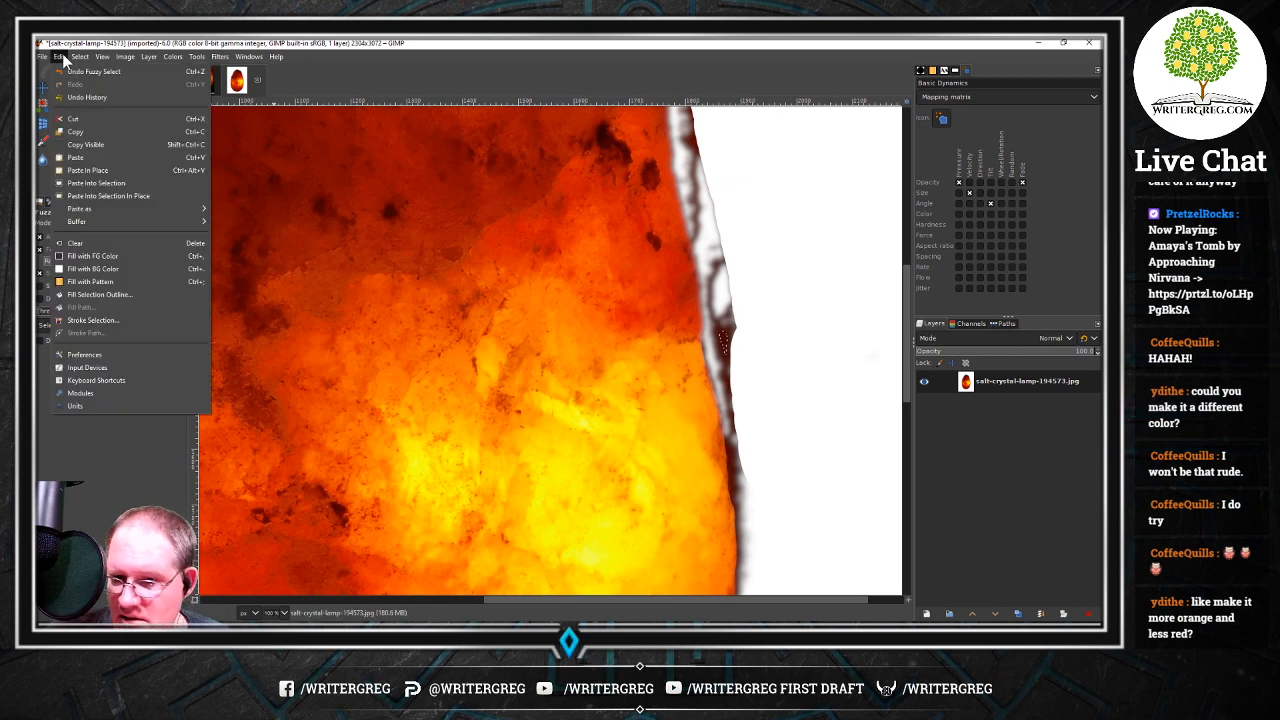
click(62, 57)
click(80, 57)
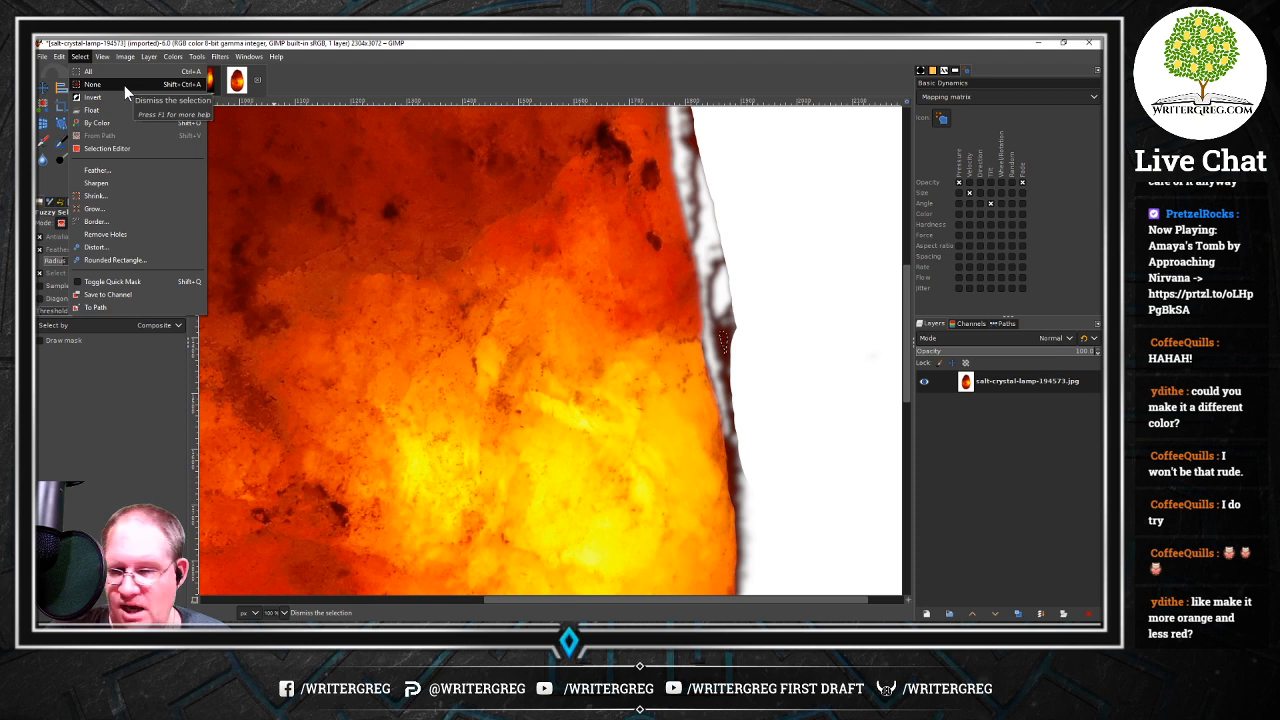
key(Escape)
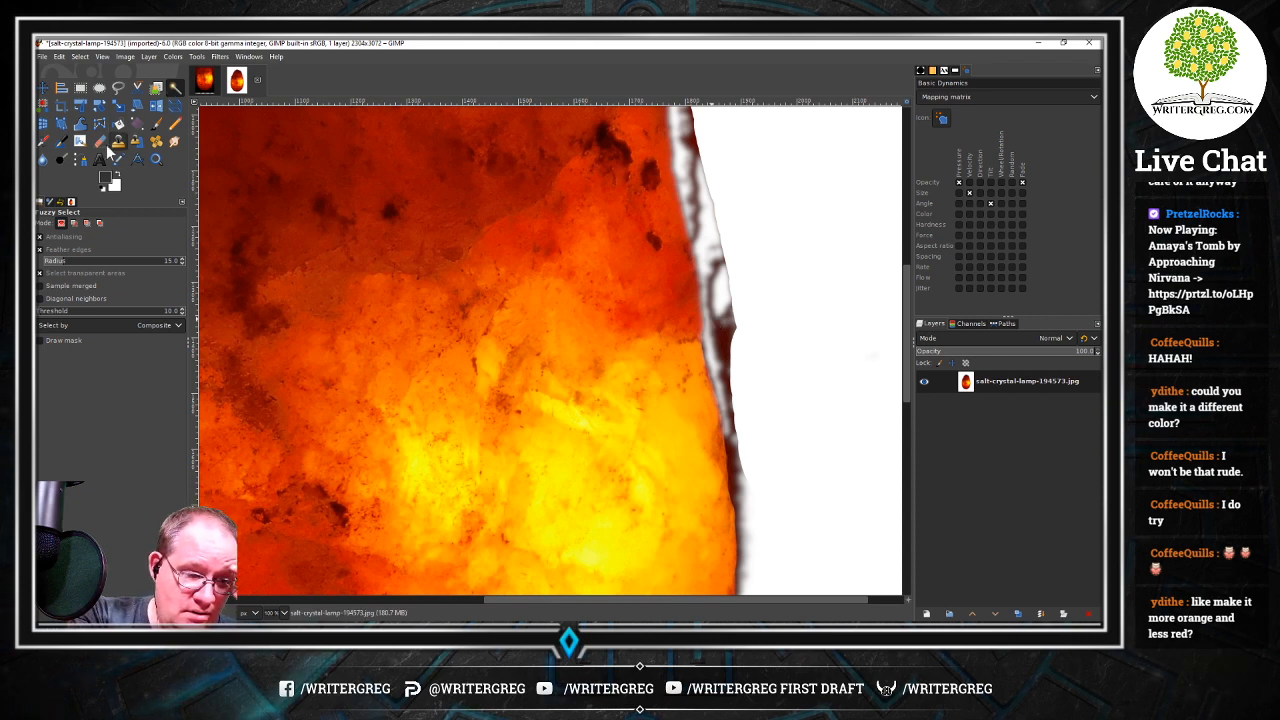
Erase the leftover dark red bump on the crystal's right edge with the hard-edged eraser, reducing its size to 30 for close work
click(100, 141)
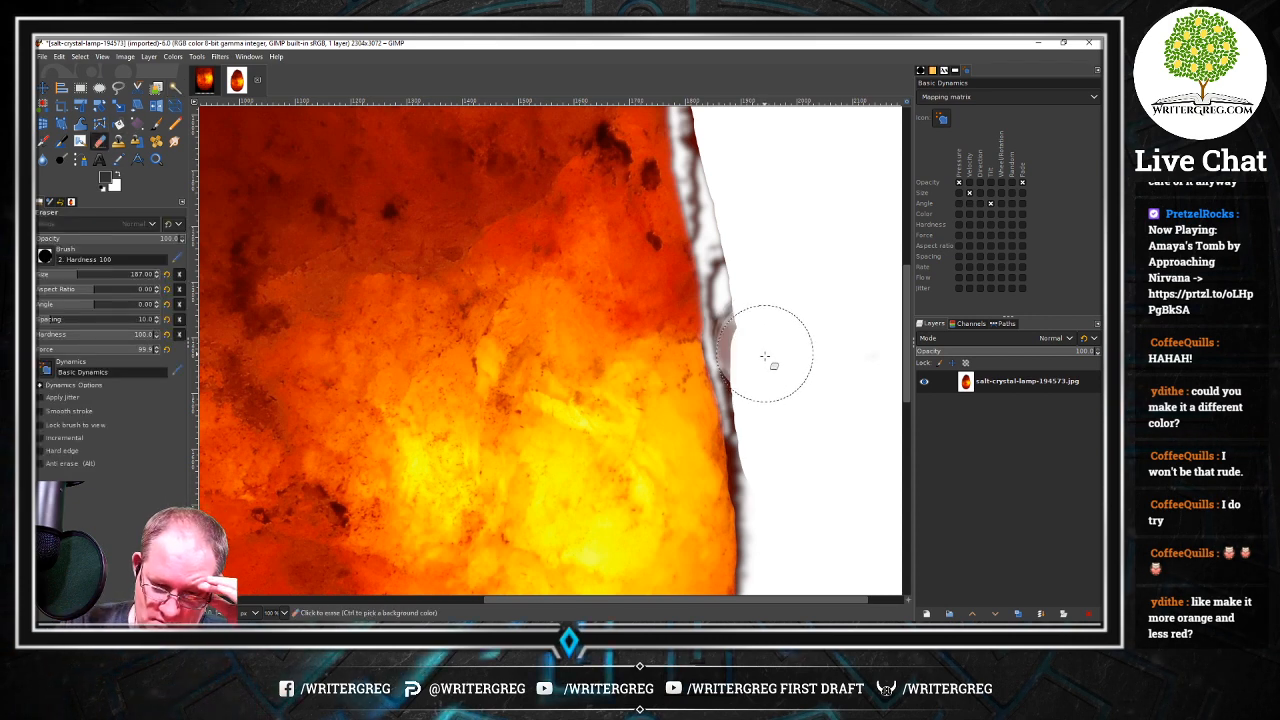
mouse_move(765, 357)
mouse_down()
mouse_move(766, 329)
mouse_move(766, 357)
mouse_move(741, 329)
mouse_up()
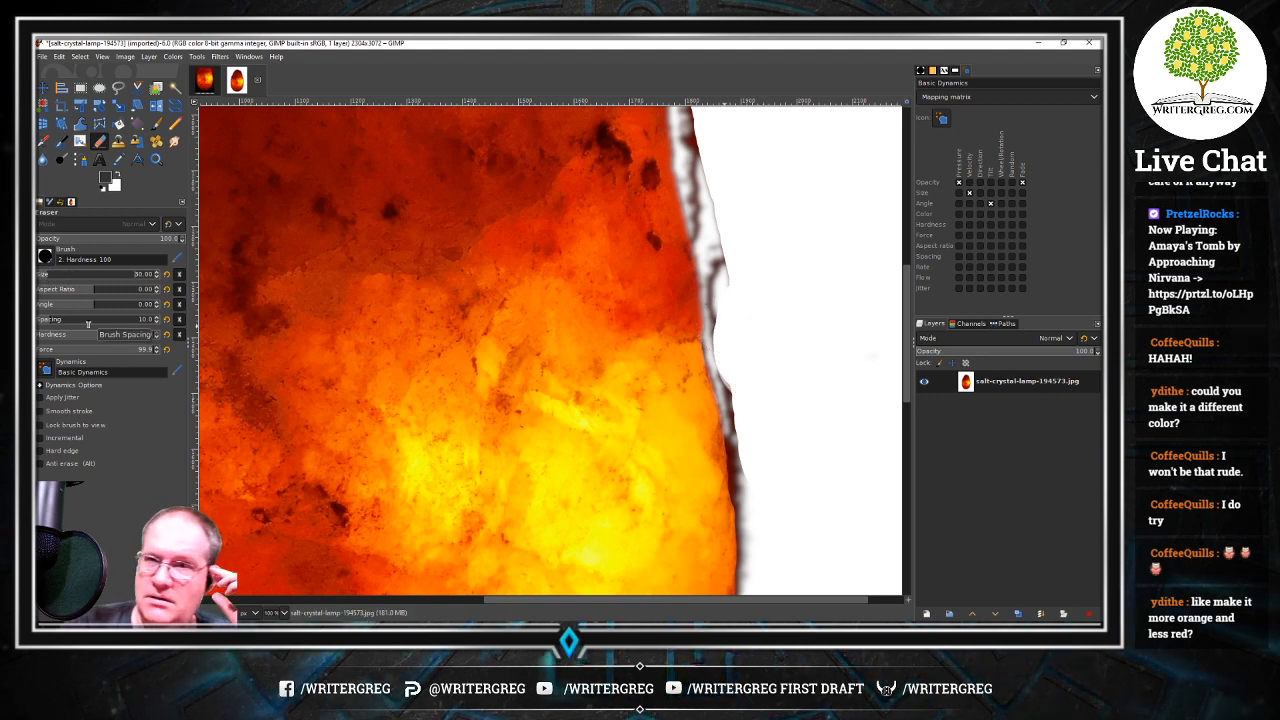
drag(719, 312, 727, 383)
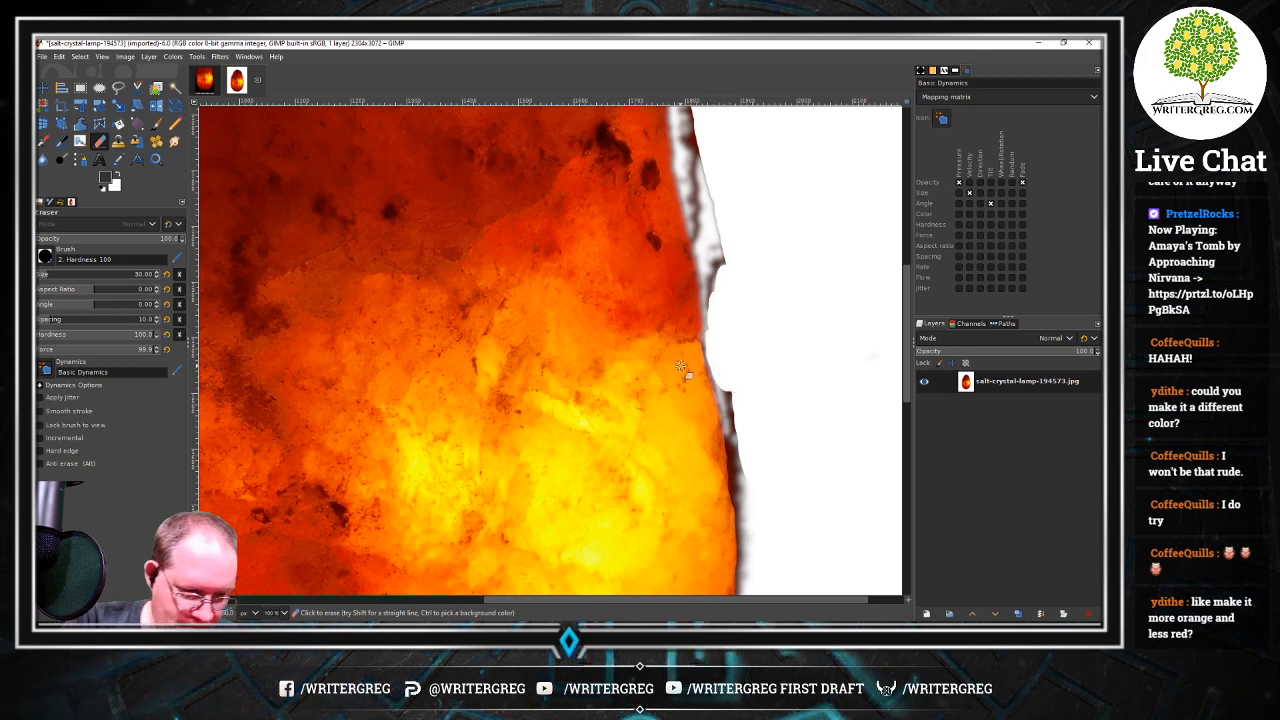
Set the eraser to the Hardness 025 brush at size 51 and erase the dark fringe along the crystal's right edge
click(45, 256)
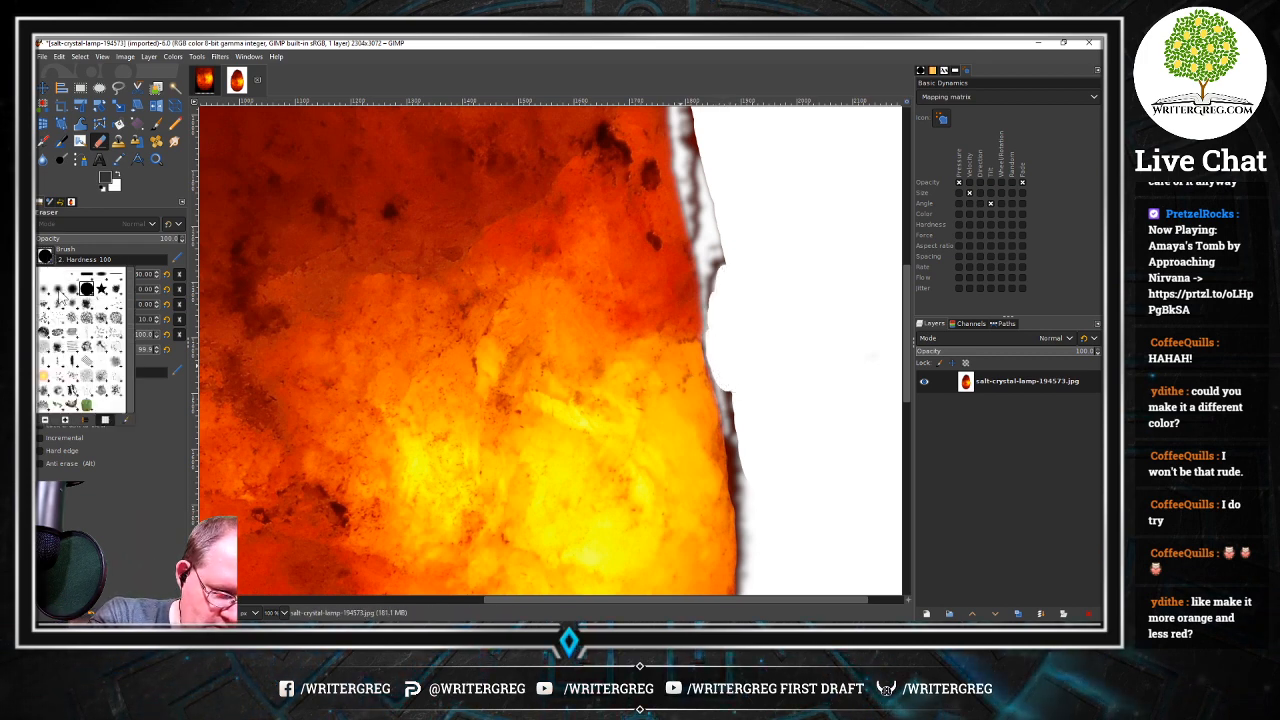
click(45, 300)
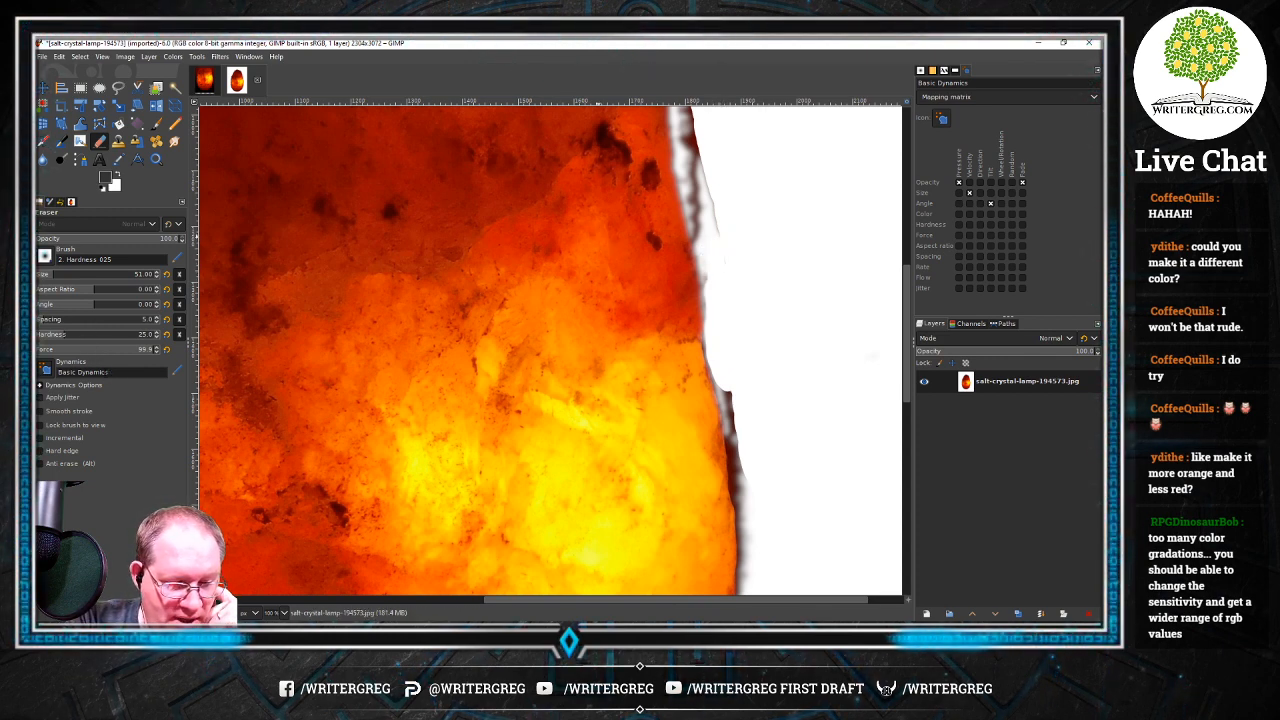
click(176, 88)
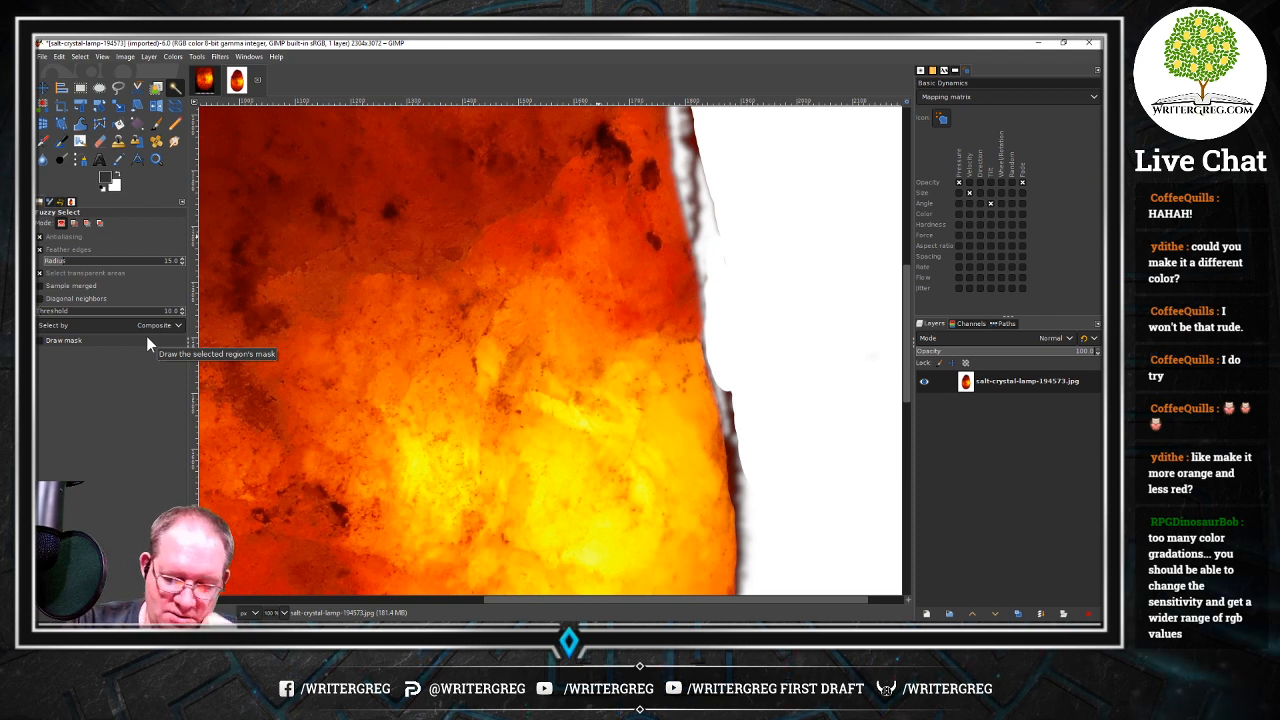
click(102, 142)
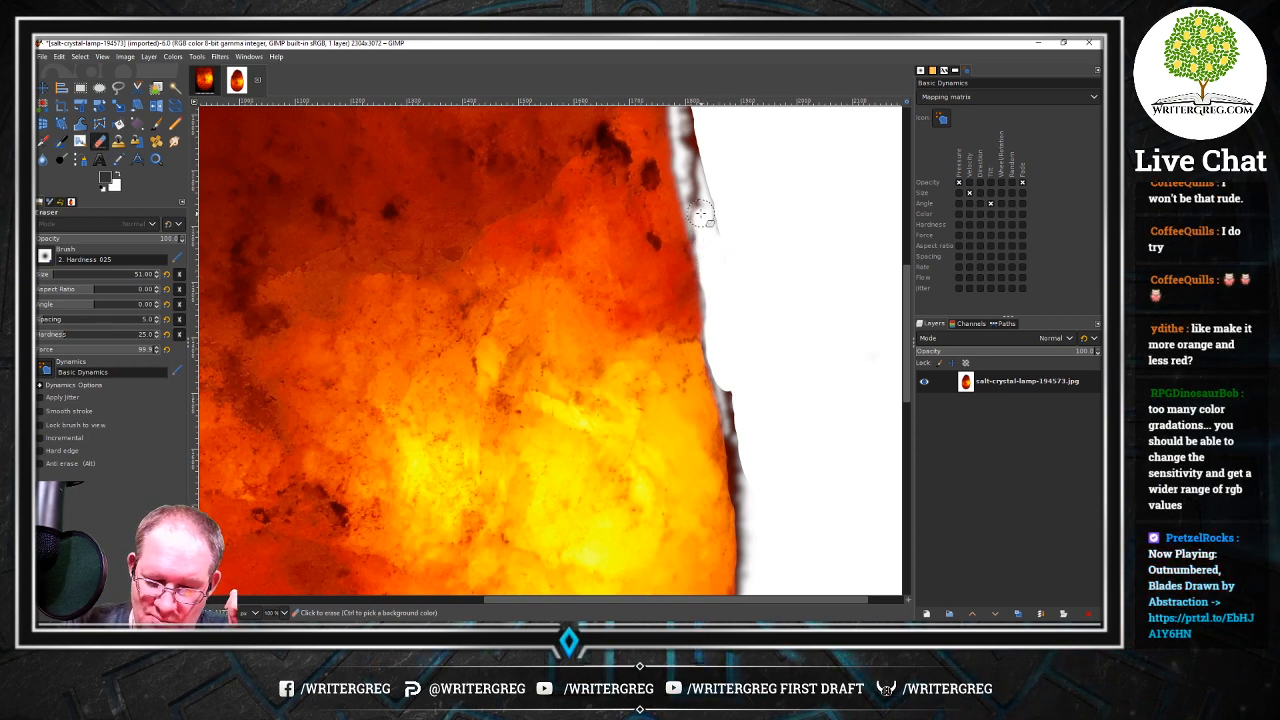
mouse_move(703, 236)
mouse_down()
mouse_move(682, 115)
mouse_move(722, 255)
mouse_up()
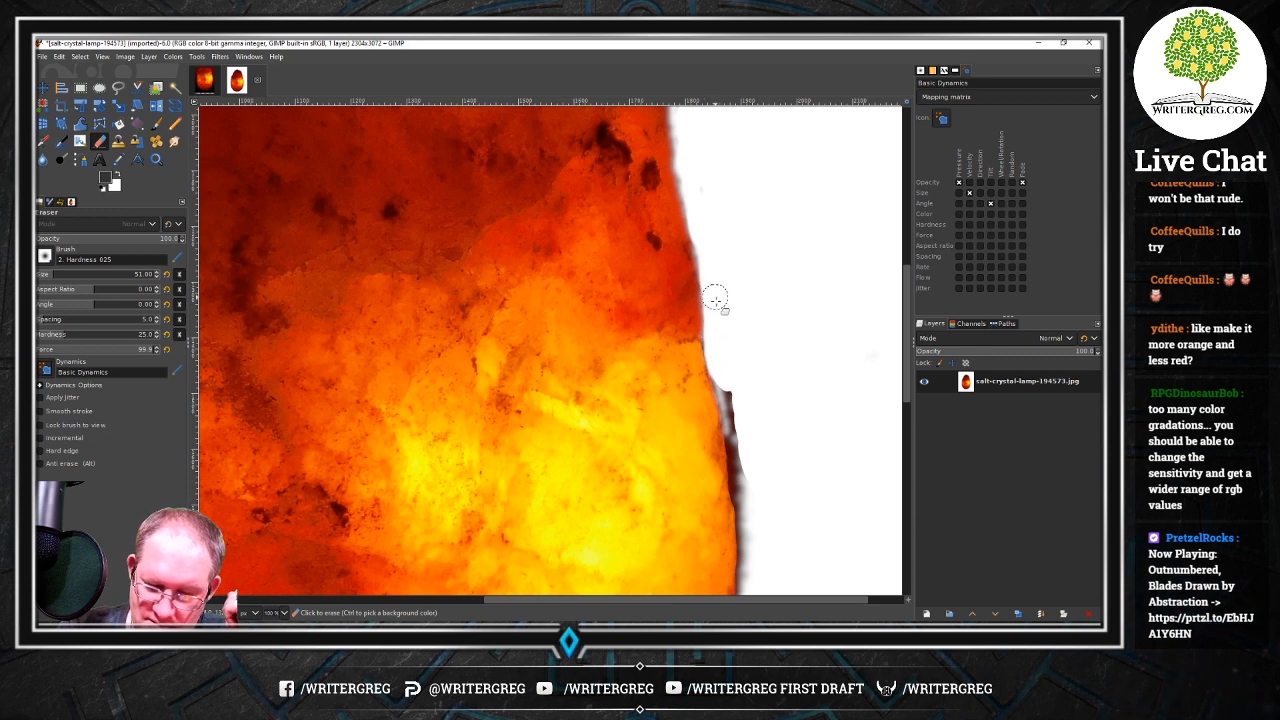
mouse_move(715, 298)
mouse_down()
mouse_move(720, 331)
mouse_move(698, 332)
mouse_move(726, 370)
mouse_move(742, 448)
mouse_move(739, 381)
mouse_move(735, 423)
mouse_up()
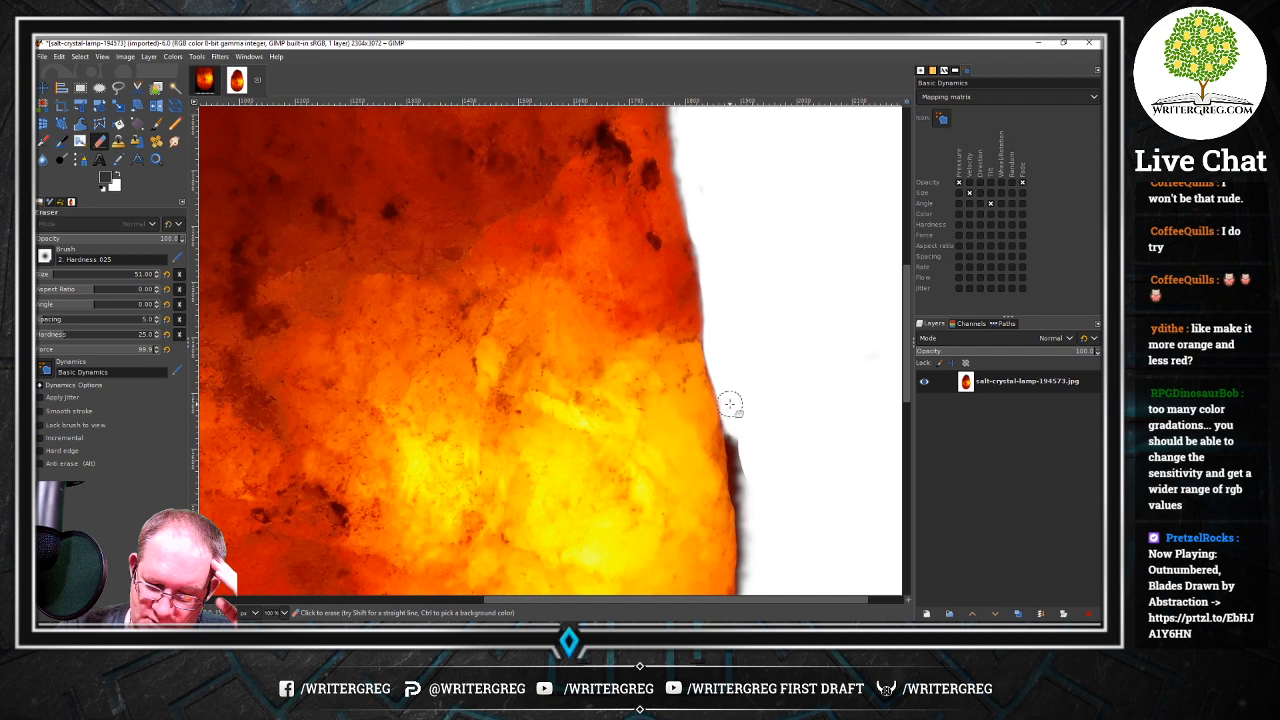
drag(730, 404, 742, 484)
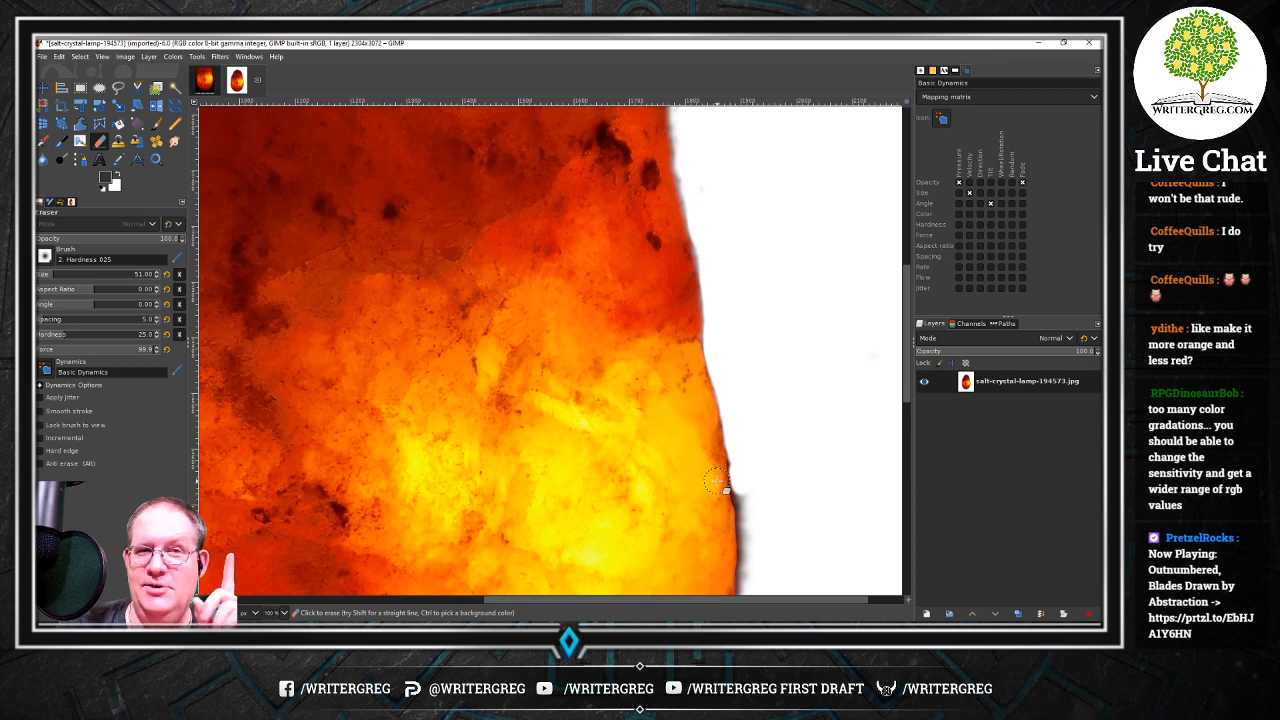
Erase the dark fringe down the crystal's lower right edge with the soft eraser, smoothing the outline
scroll(860, 397, down, 3)
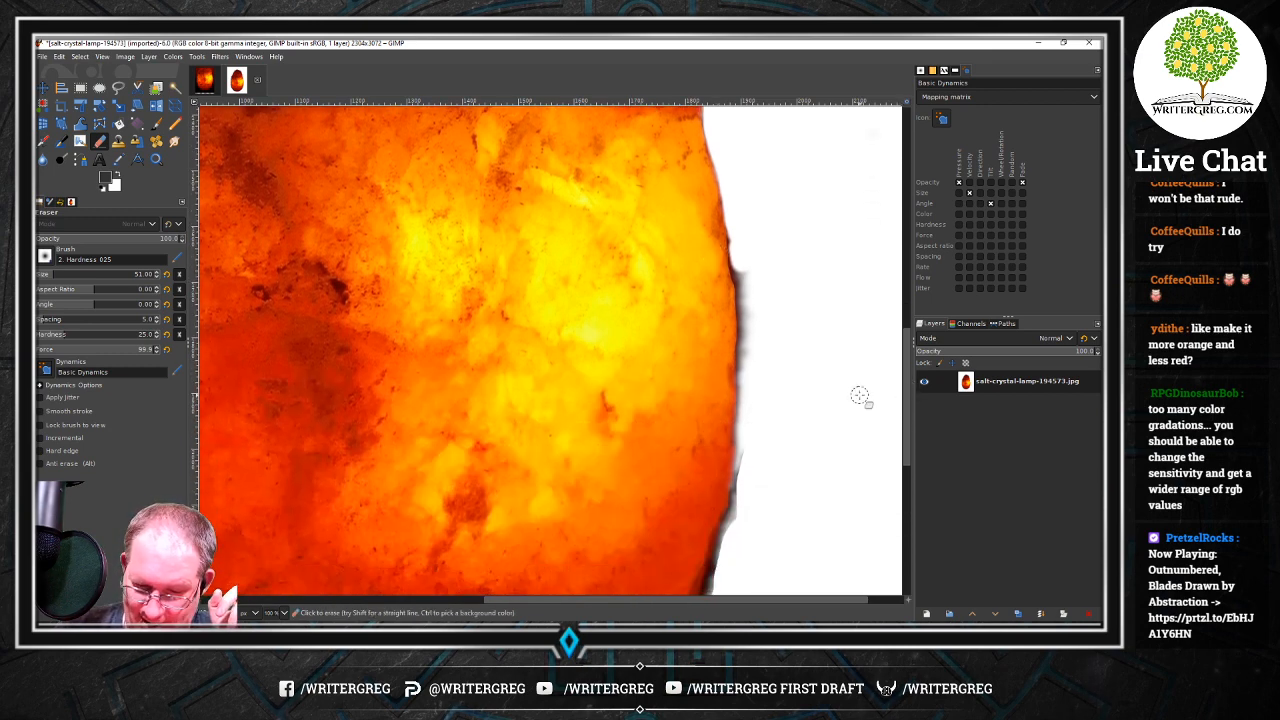
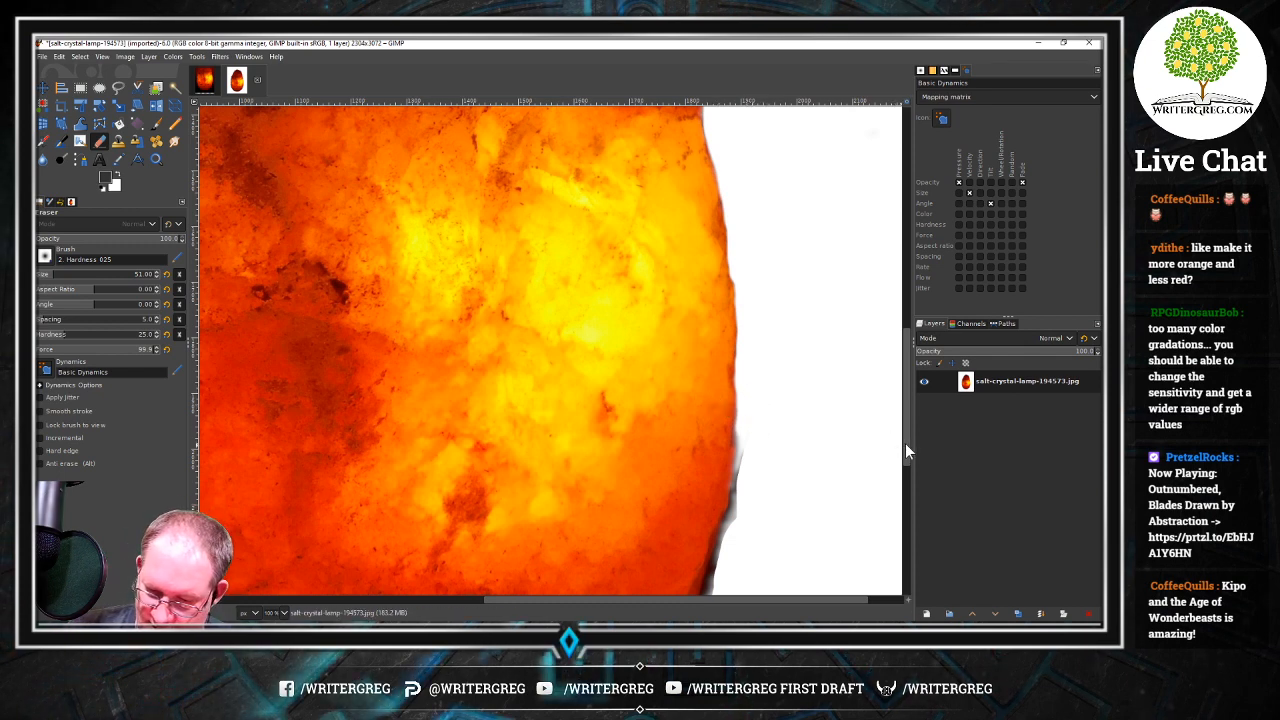
drag(905, 443, 892, 513)
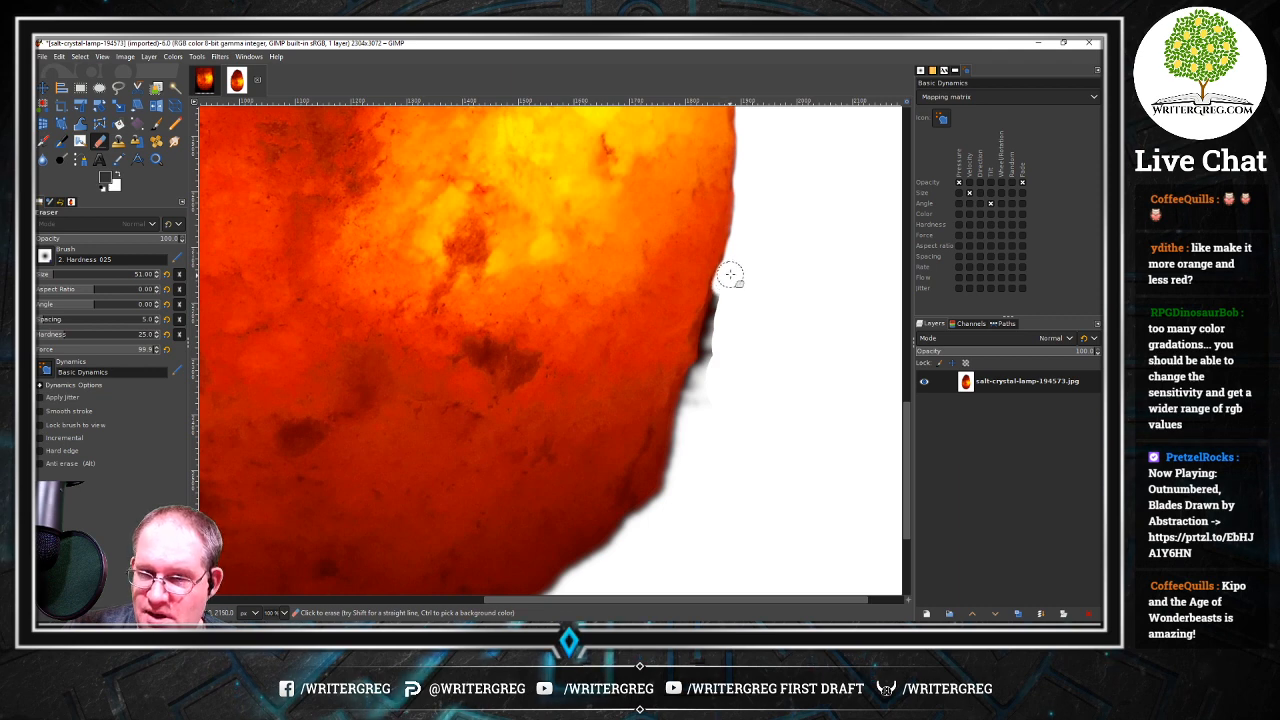
mouse_move(733, 268)
mouse_down()
mouse_move(690, 401)
mouse_move(727, 285)
mouse_up()
mouse_move(715, 335)
mouse_down()
mouse_move(654, 509)
mouse_move(660, 500)
mouse_move(666, 523)
mouse_up()
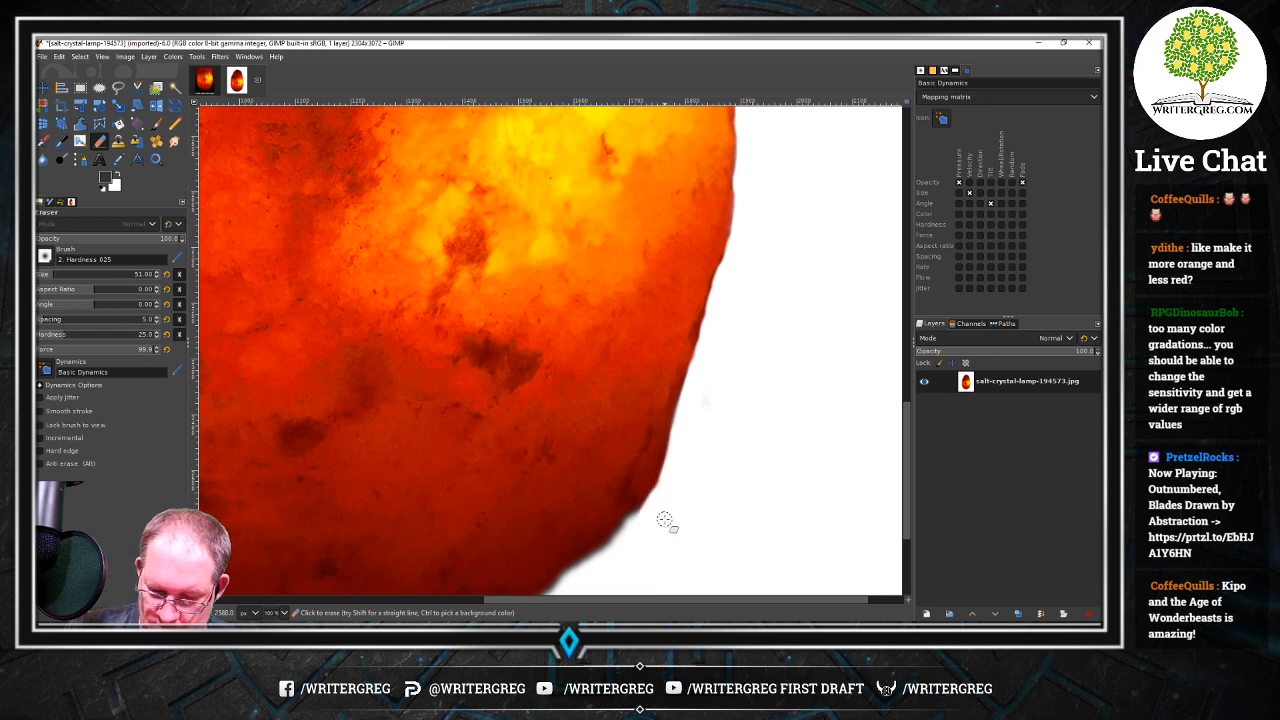
Erase the dark fringe along the crystal's bottom edge with the soft eraser, smoothing its underside
mouse_move(906, 437)
mouse_down()
mouse_move(908, 400)
mouse_move(899, 500)
mouse_up()
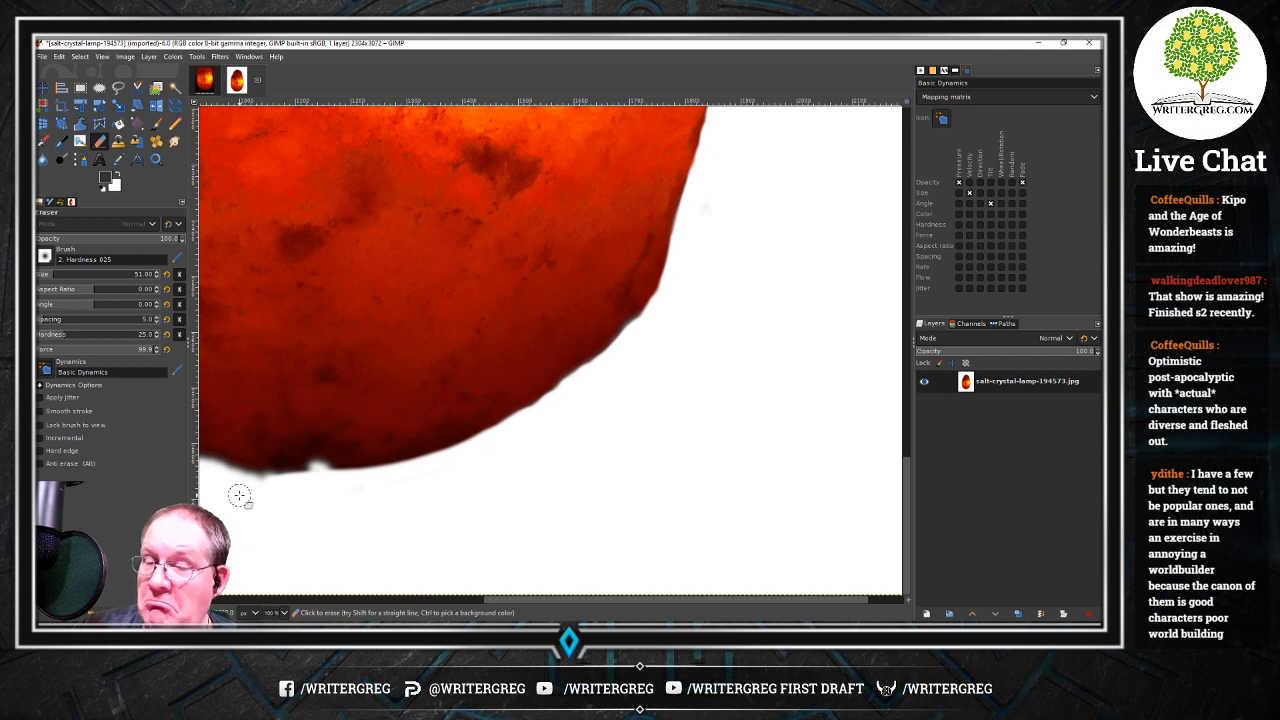
drag(678, 599, 532, 604)
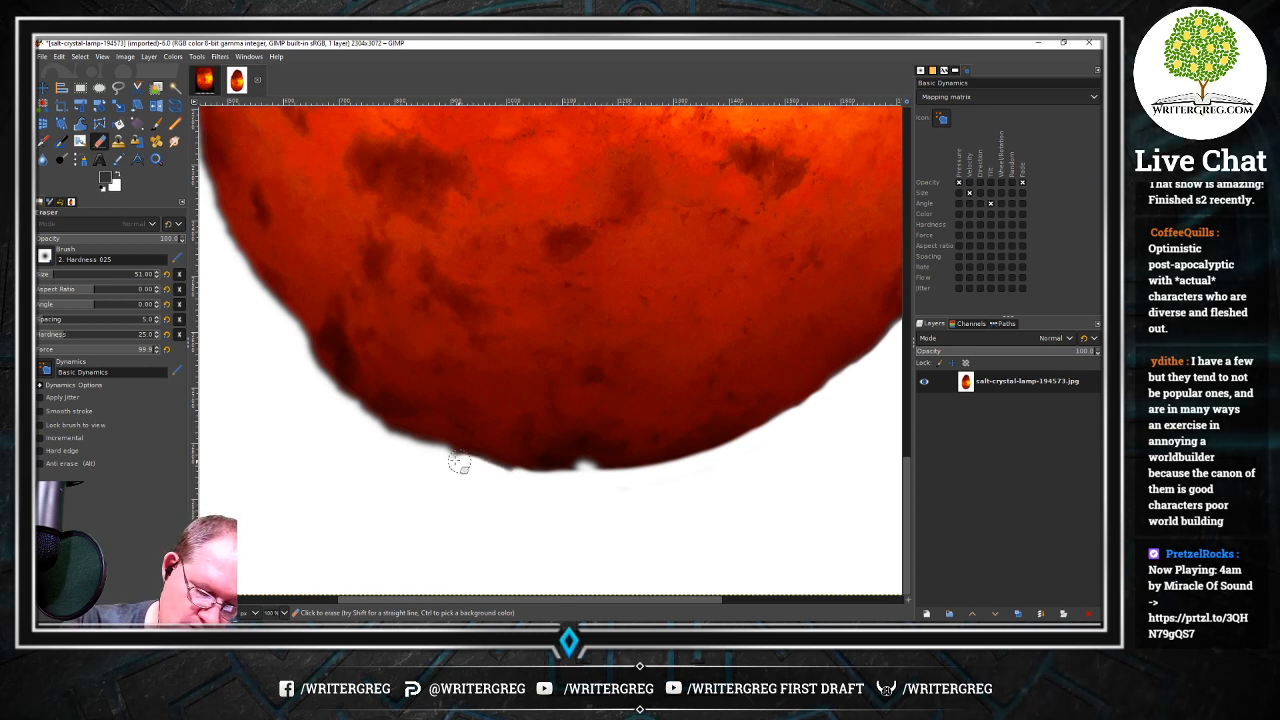
mouse_move(406, 447)
mouse_down()
mouse_move(350, 410)
mouse_move(292, 340)
mouse_up()
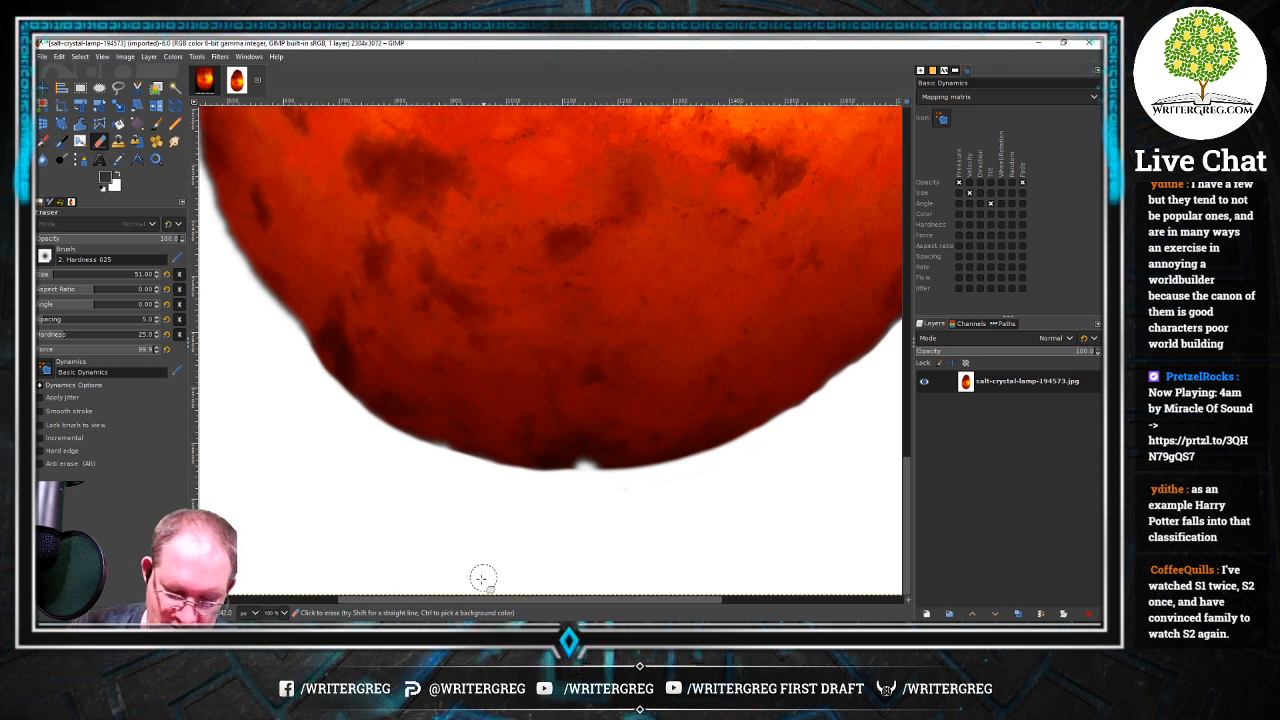
Erase the blurry dark fringe up the crystal's lower left edge with the soft eraser
drag(479, 599, 400, 598)
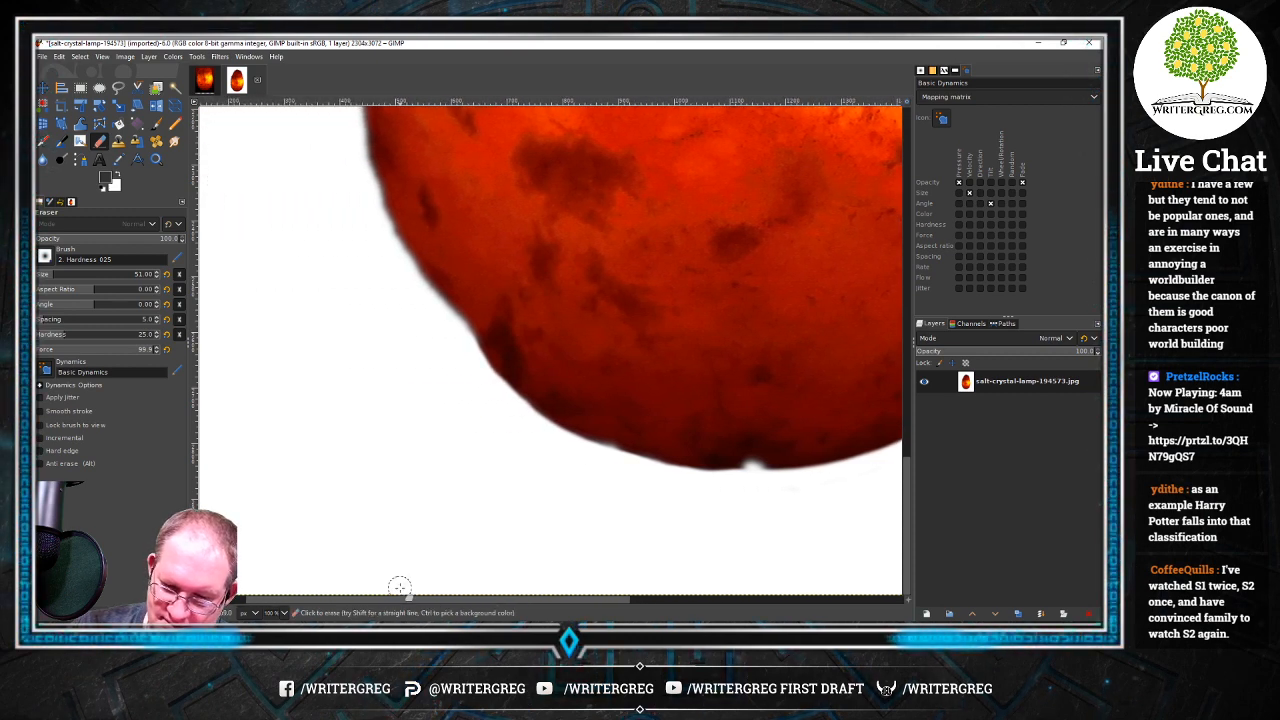
mouse_move(905, 505)
mouse_down()
mouse_move(903, 402)
mouse_move(899, 438)
mouse_up()
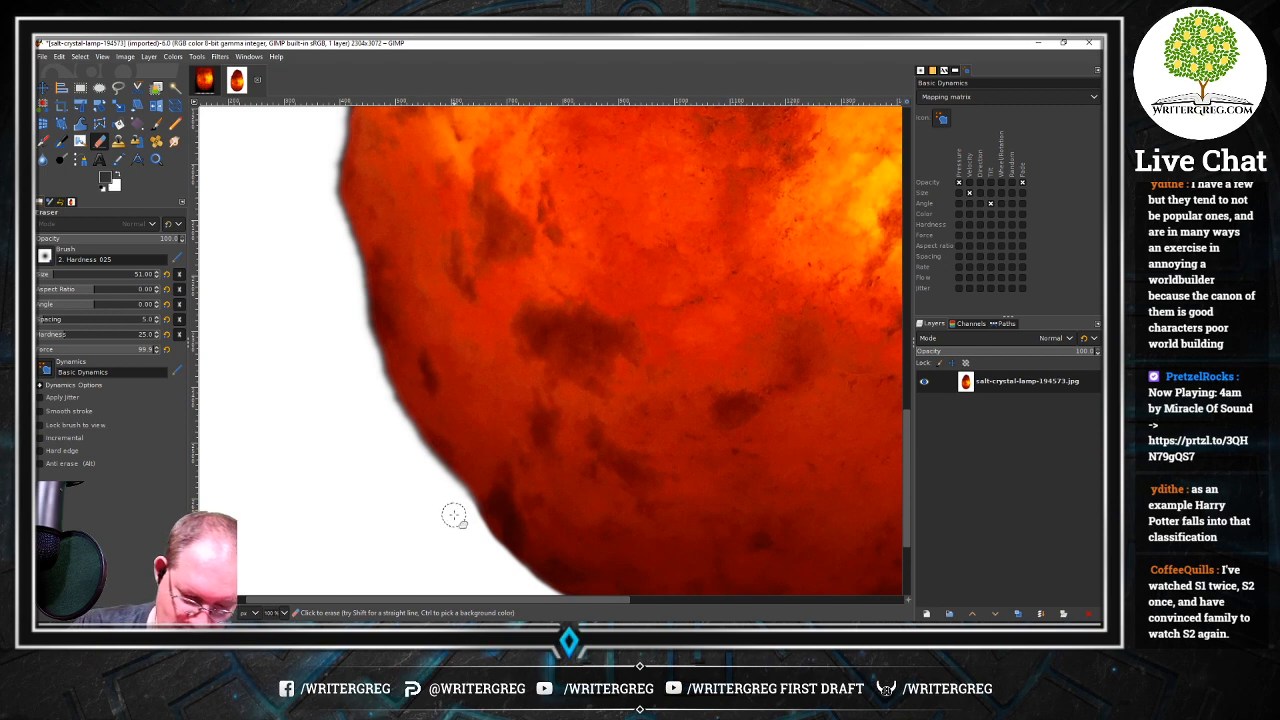
mouse_move(451, 489)
mouse_down()
mouse_move(392, 409)
mouse_move(352, 314)
mouse_move(323, 150)
mouse_up()
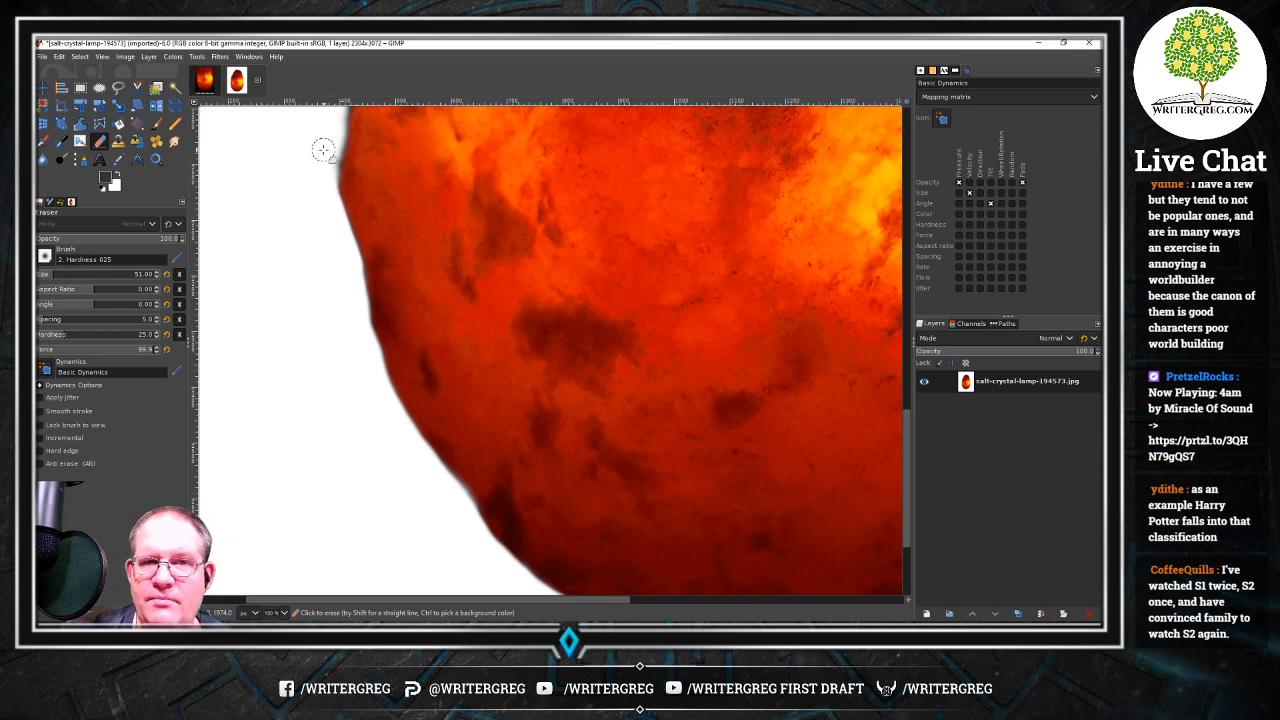
Erase the grey smudges beside the middle of the crystal's left edge, following its outline
drag(526, 601, 474, 608)
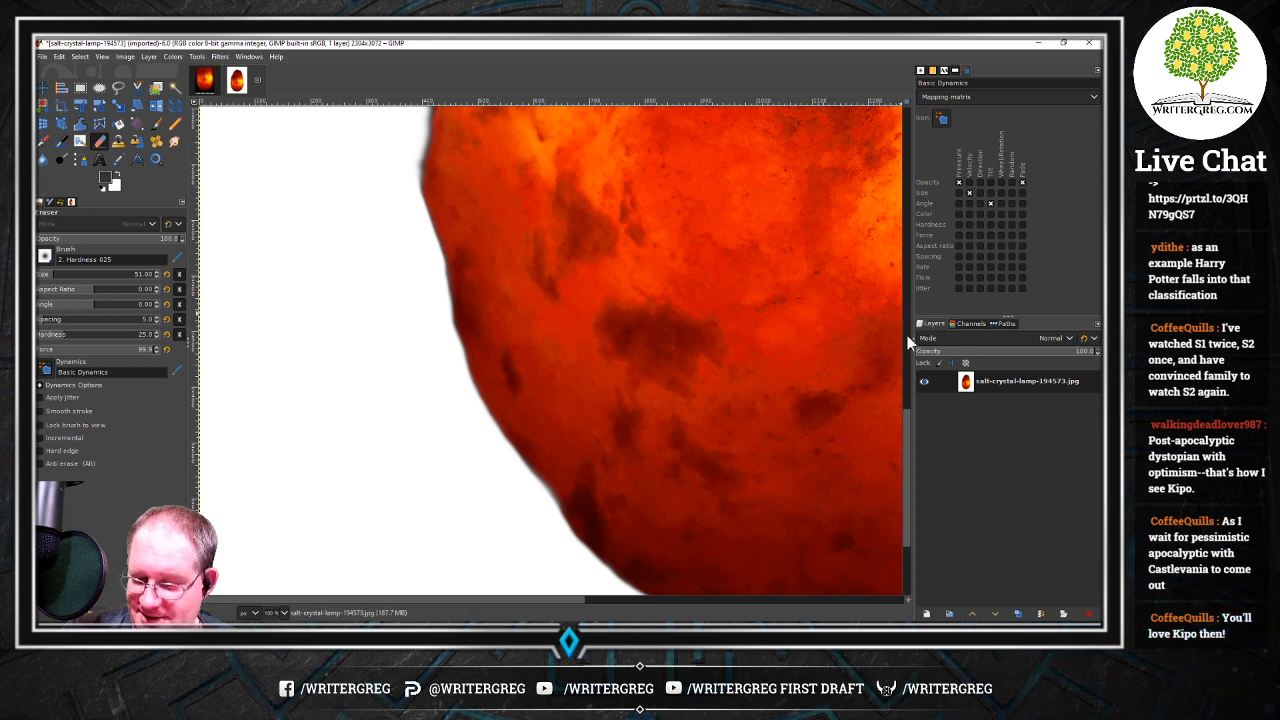
drag(903, 429, 886, 338)
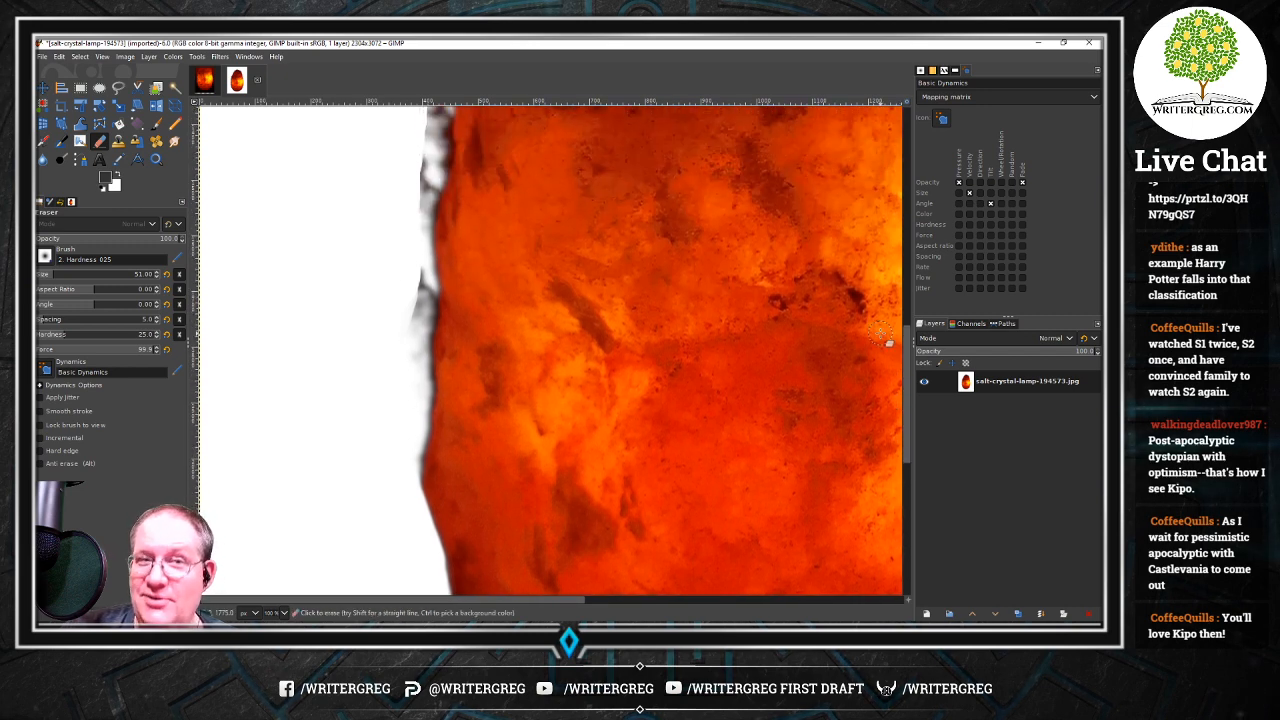
drag(397, 287, 415, 277)
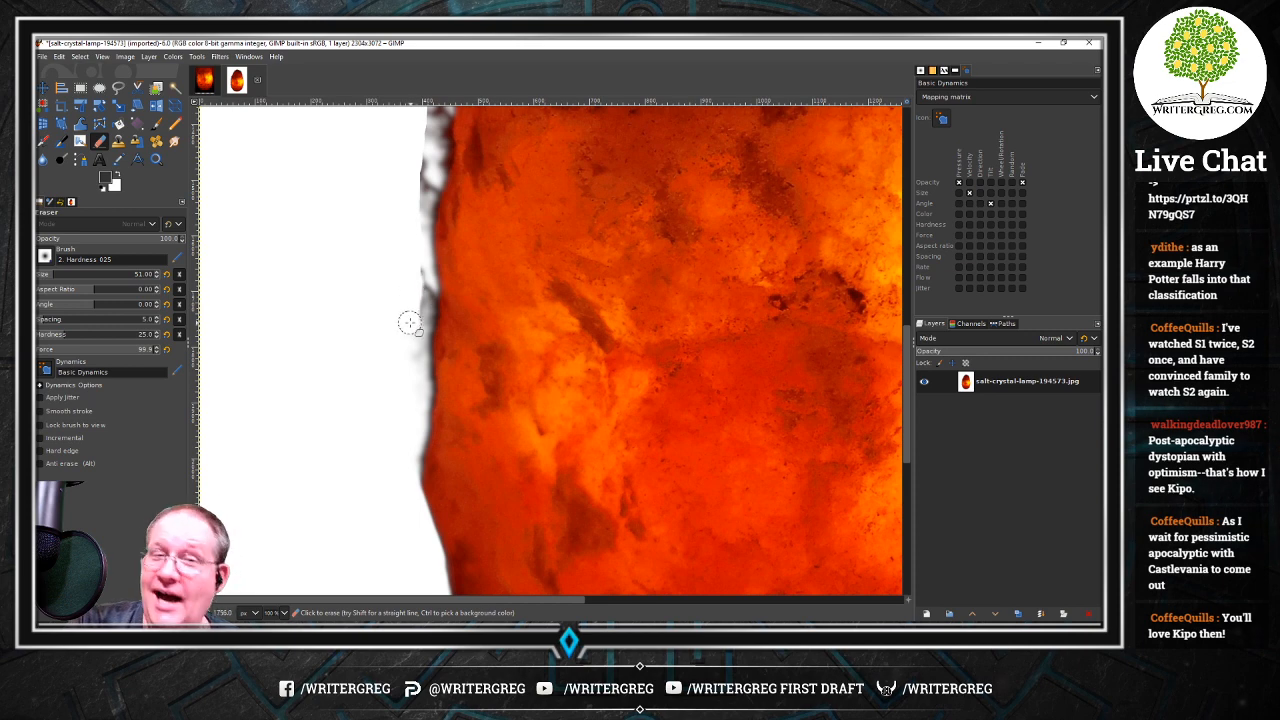
mouse_move(413, 327)
mouse_down()
mouse_move(423, 285)
mouse_move(420, 389)
mouse_up()
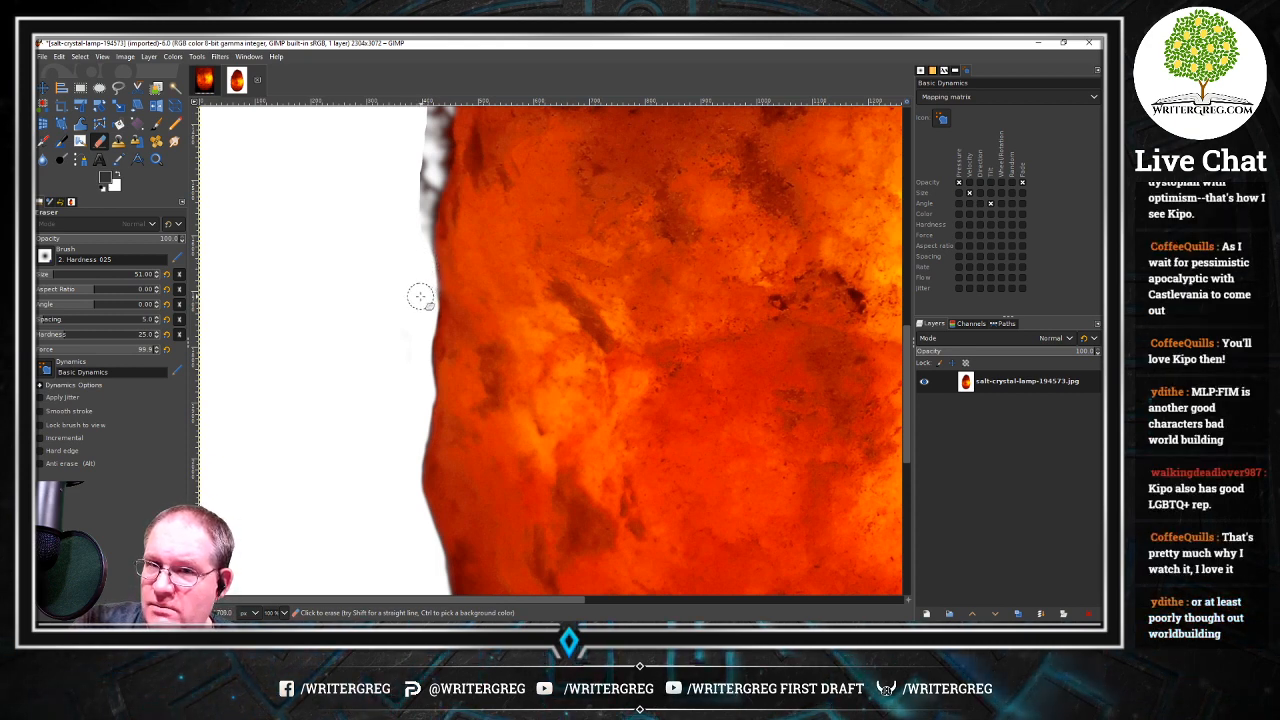
Erase the speckled white band and its thin outer line along the crystal's upper left side
drag(907, 389, 899, 300)
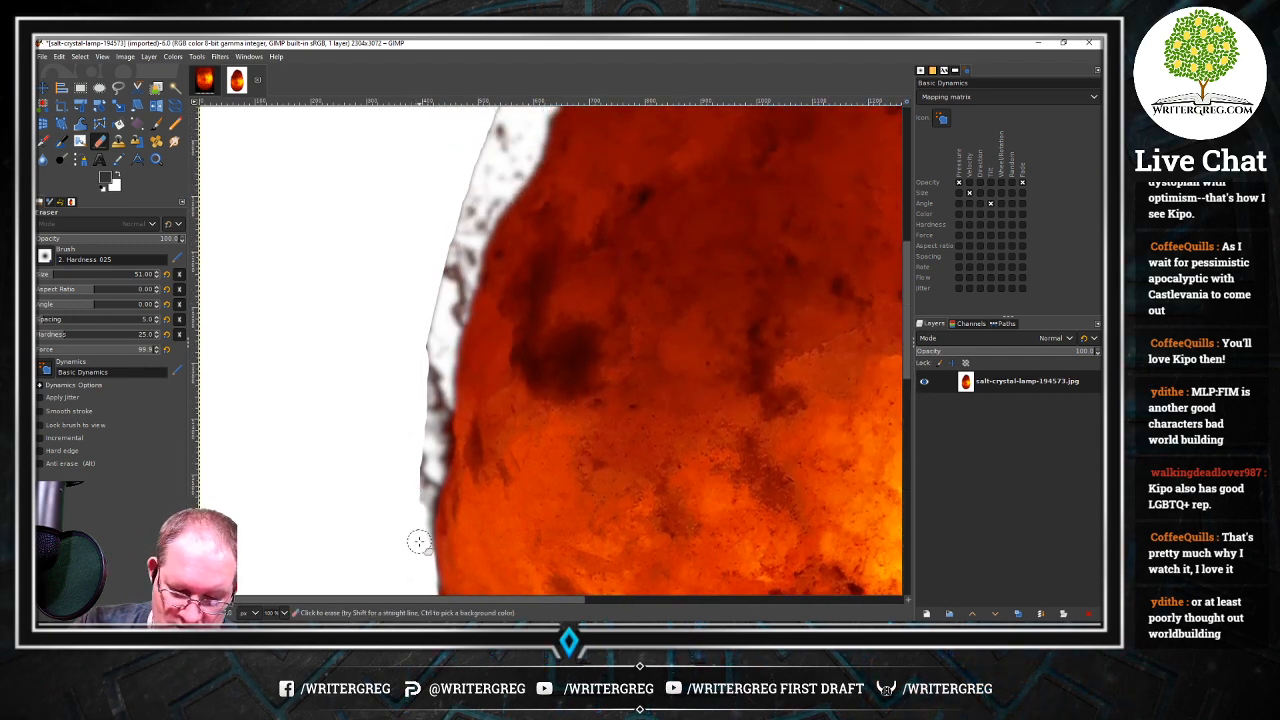
mouse_move(418, 515)
mouse_down()
mouse_move(424, 482)
mouse_move(425, 497)
mouse_up()
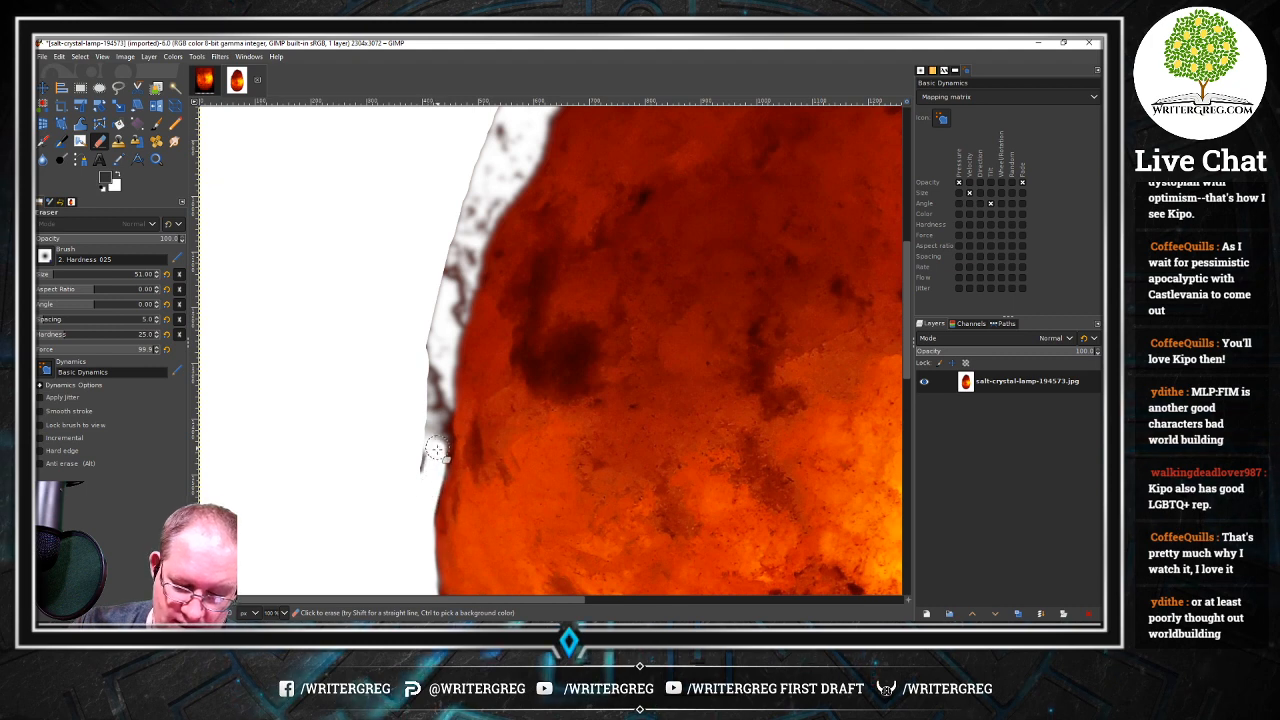
mouse_move(438, 441)
mouse_down()
mouse_move(435, 401)
mouse_move(421, 468)
mouse_move(431, 329)
mouse_move(431, 400)
mouse_up()
drag(906, 345, 905, 430)
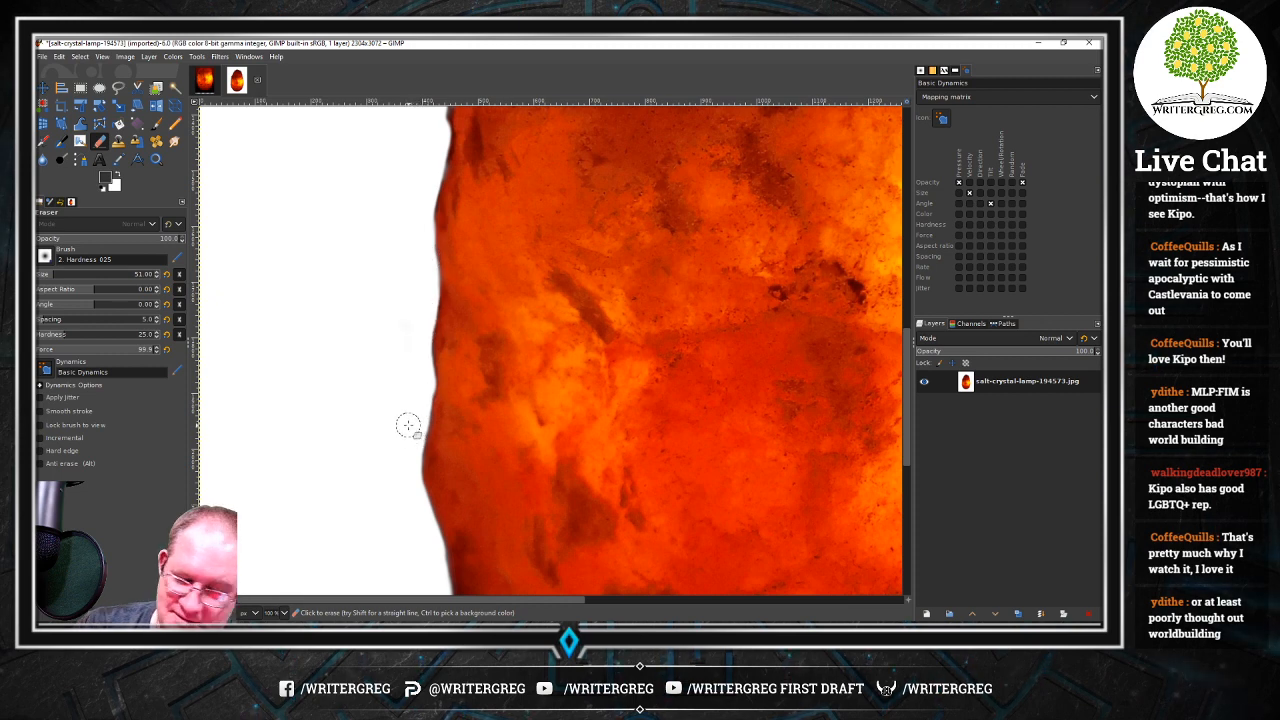
drag(906, 389, 910, 323)
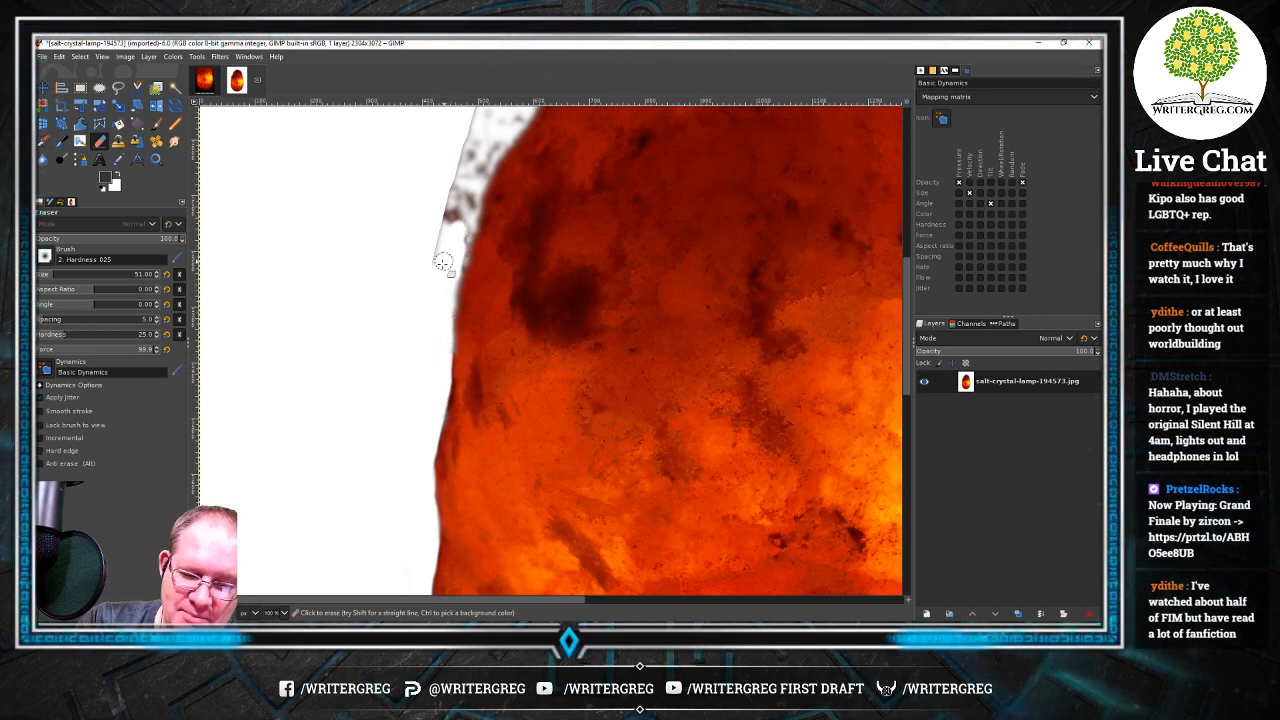
mouse_move(451, 232)
mouse_down()
mouse_move(470, 203)
mouse_move(451, 270)
mouse_up()
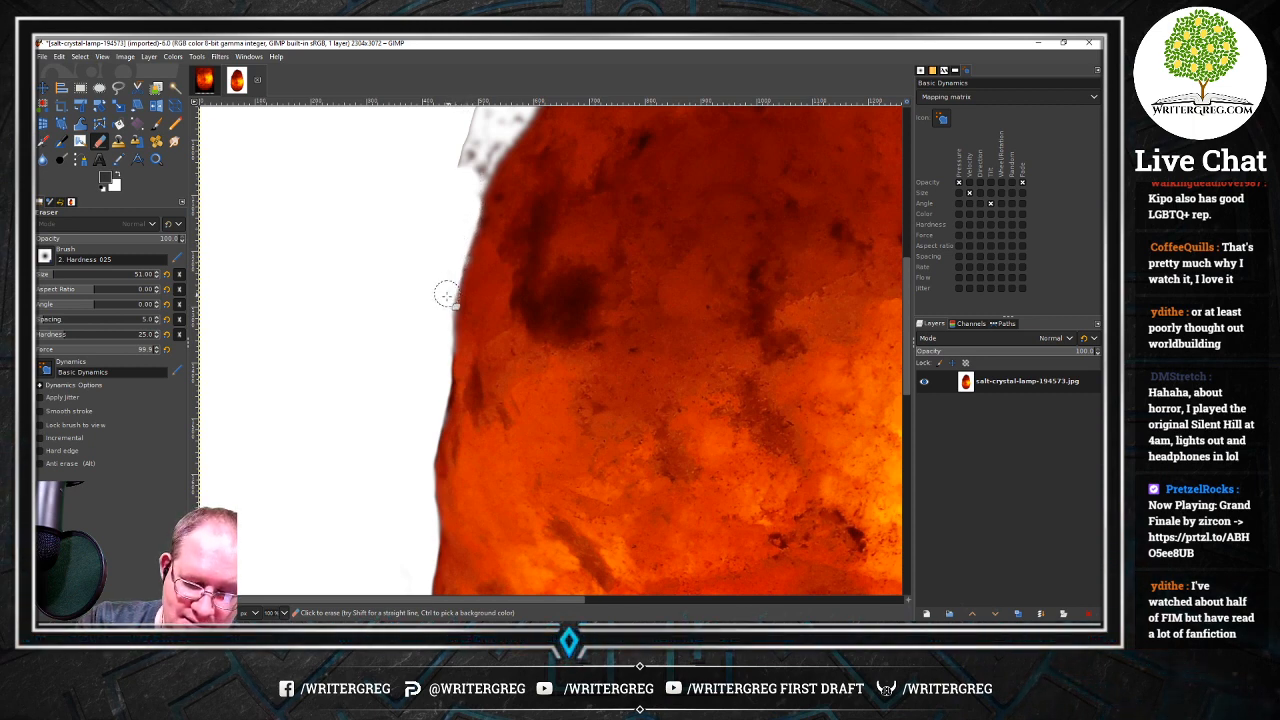
mouse_move(461, 212)
mouse_down()
mouse_move(501, 136)
mouse_move(469, 186)
mouse_move(482, 114)
mouse_up()
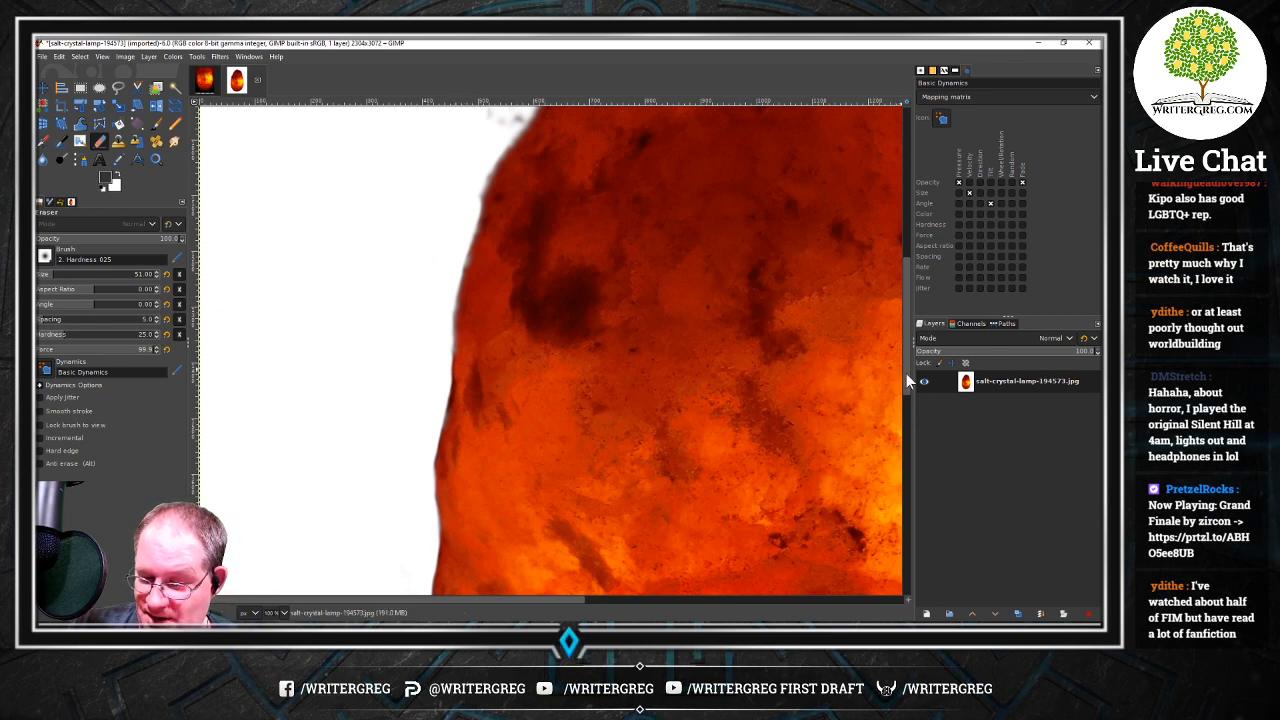
Continue erasing the leftover specks and outer line up the crystal's upper left shoulder
scroll(900, 330, up, 5)
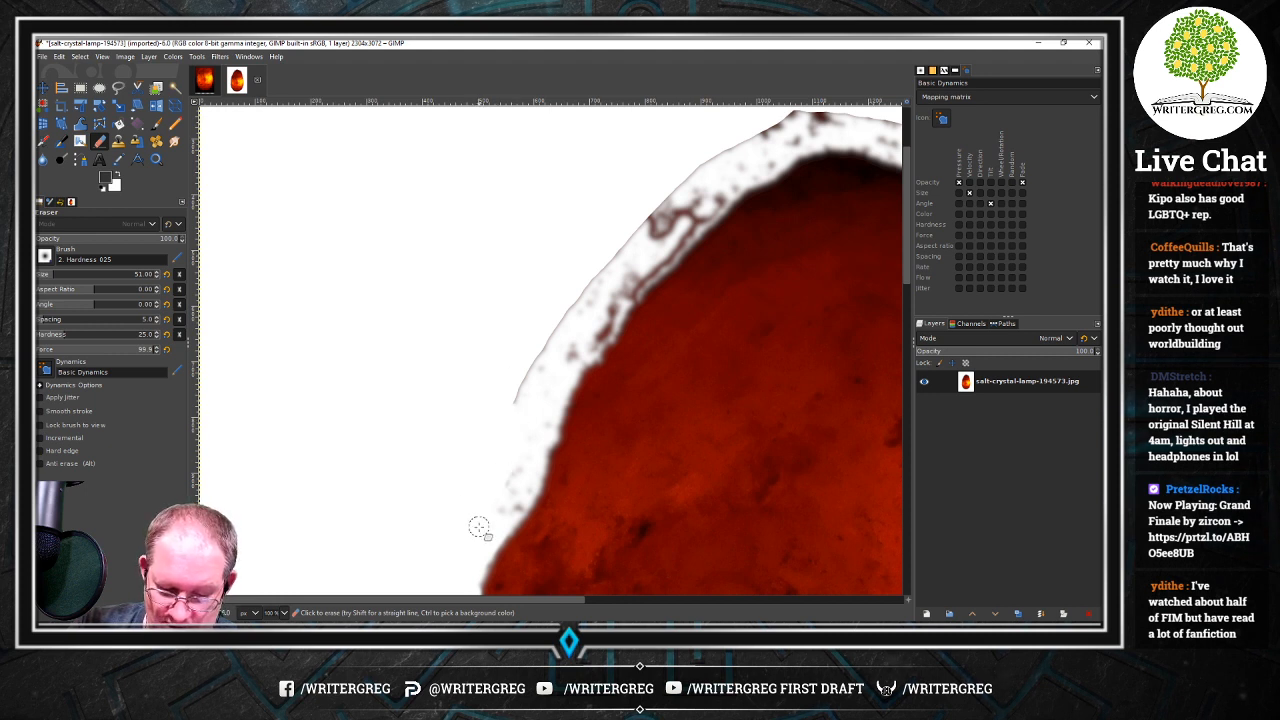
scroll(904, 275, down, 3)
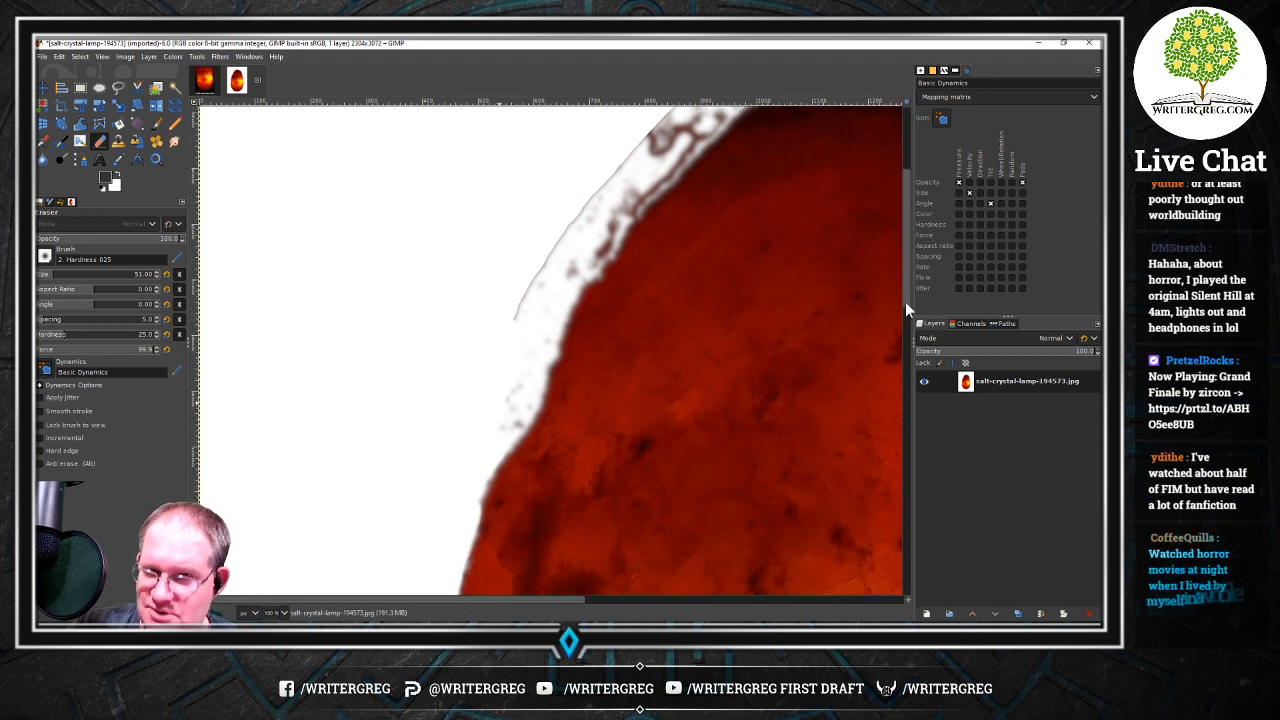
scroll(902, 318, down, 1)
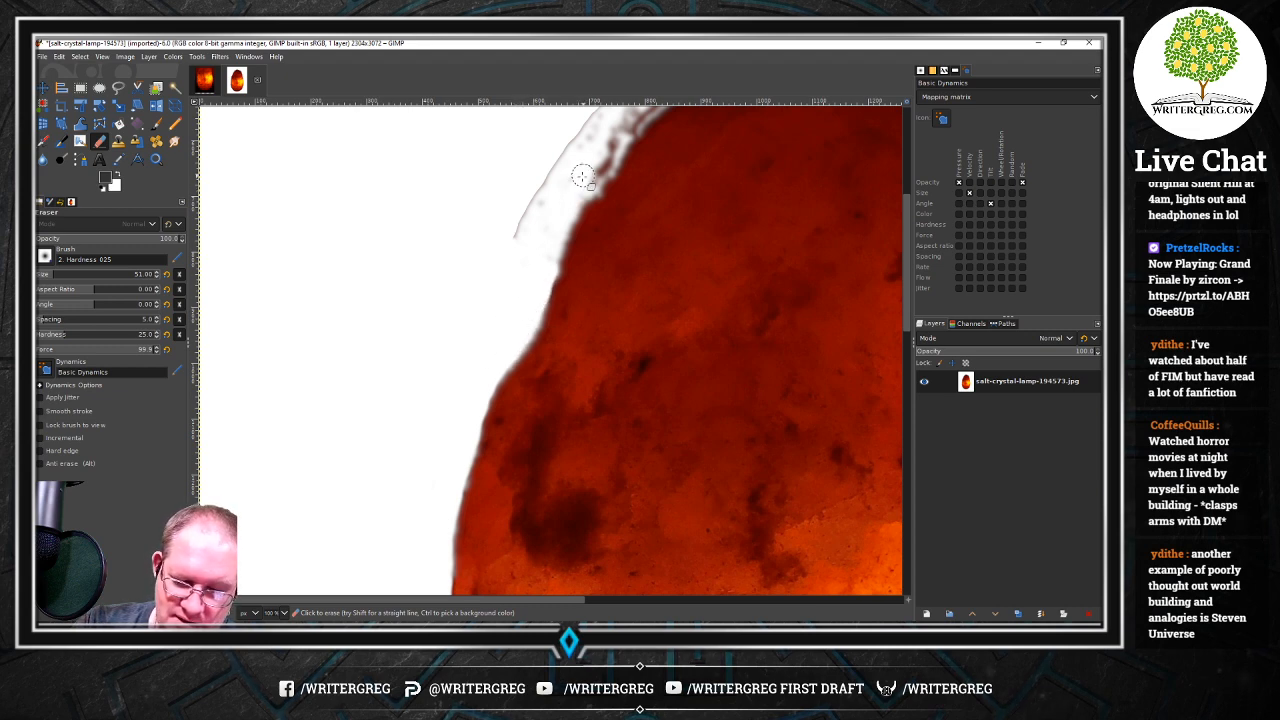
drag(515, 237, 587, 122)
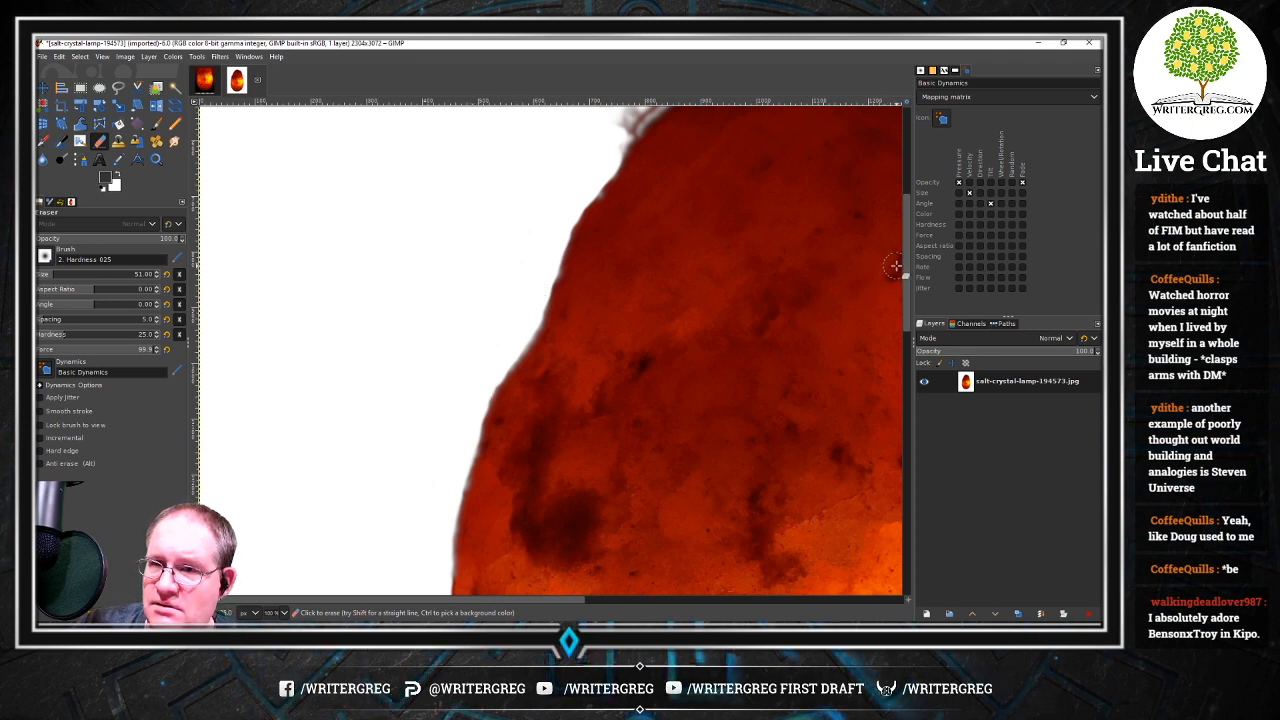
Erase the remaining speckled band from the crystal's left shoulder up to and around its peak
scroll(900, 290, up, 5)
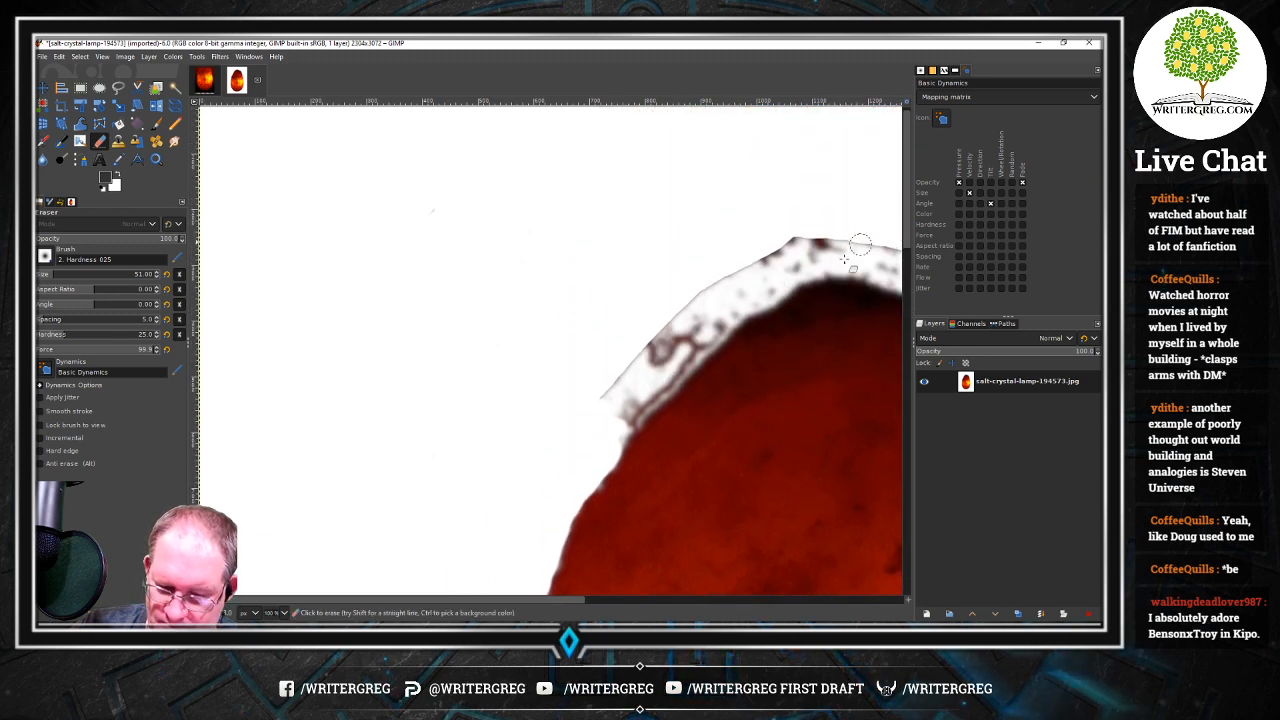
drag(580, 598, 680, 596)
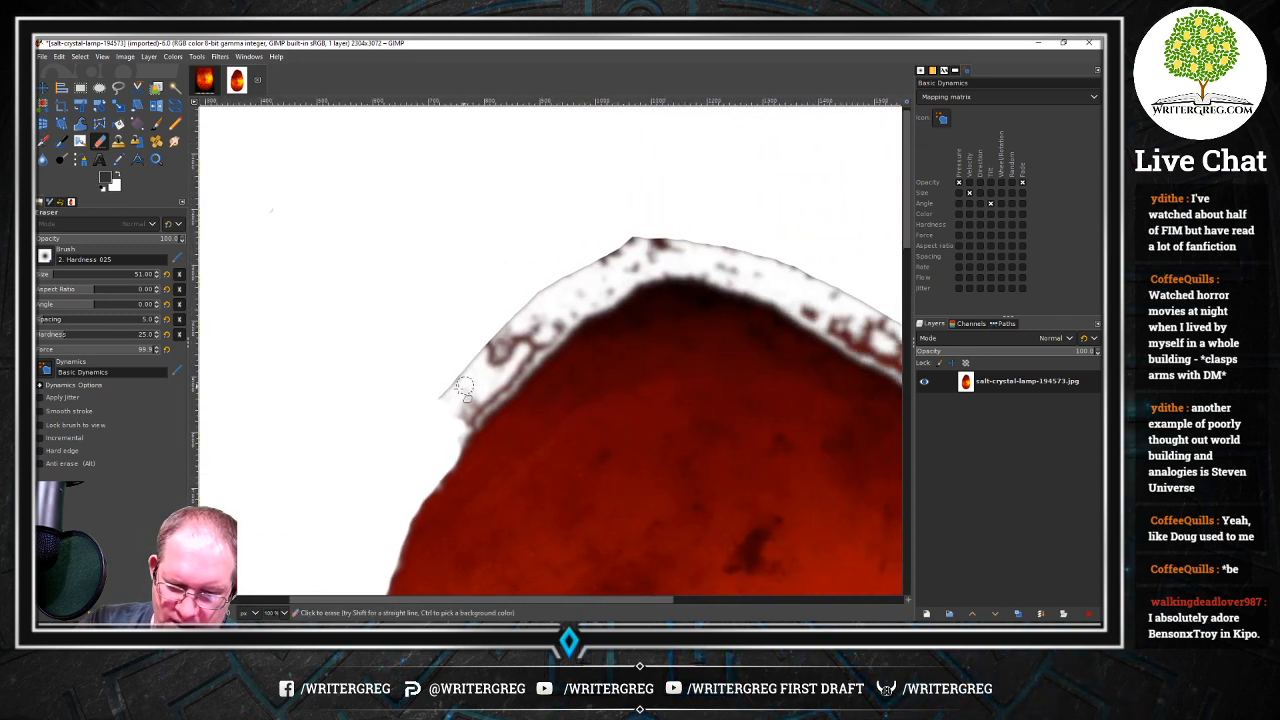
mouse_move(463, 385)
mouse_down()
mouse_move(432, 398)
mouse_move(509, 326)
mouse_move(449, 405)
mouse_move(491, 379)
mouse_move(449, 444)
mouse_move(533, 351)
mouse_move(502, 384)
mouse_move(552, 303)
mouse_move(508, 321)
mouse_move(591, 254)
mouse_move(656, 225)
mouse_move(582, 287)
mouse_move(638, 265)
mouse_move(544, 336)
mouse_move(477, 414)
mouse_move(556, 332)
mouse_up()
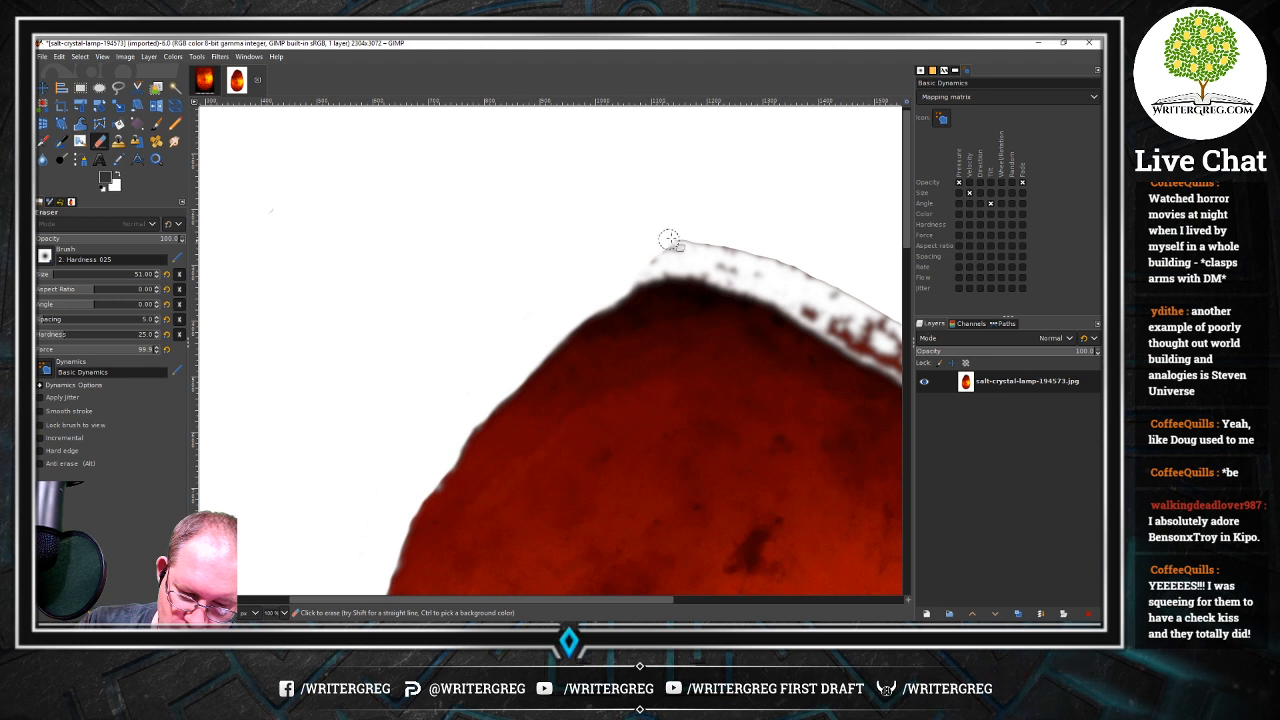
mouse_move(669, 240)
mouse_down()
mouse_move(630, 278)
mouse_move(677, 243)
mouse_up()
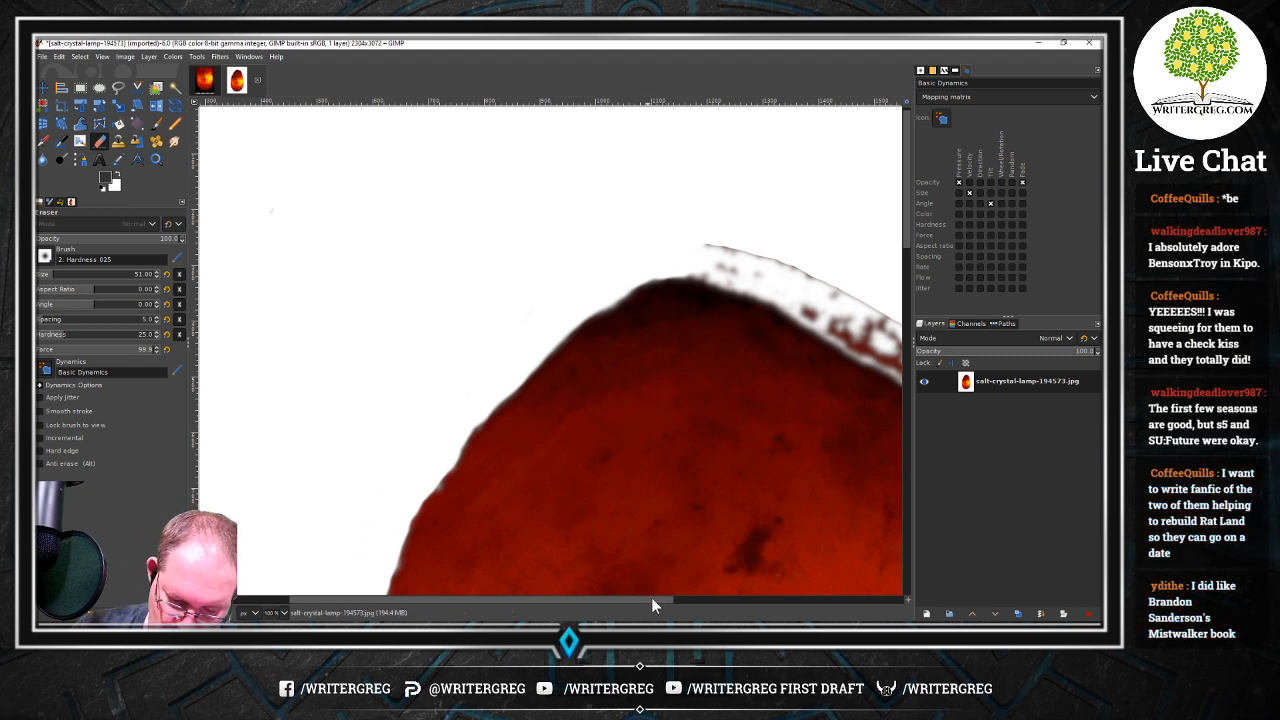
Erase the speckled band and dark red remnants down the slope to the right of the crystal's peak
drag(651, 597, 800, 597)
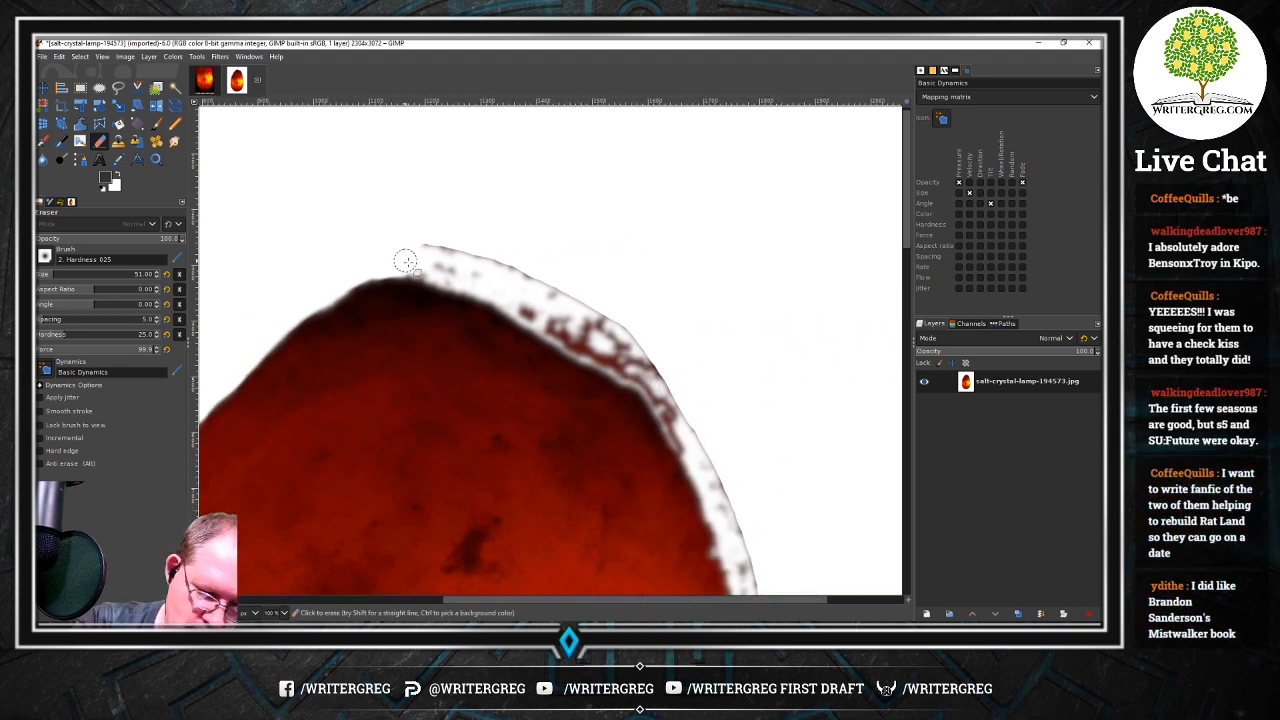
mouse_move(405, 261)
mouse_down()
mouse_move(471, 263)
mouse_move(460, 279)
mouse_up()
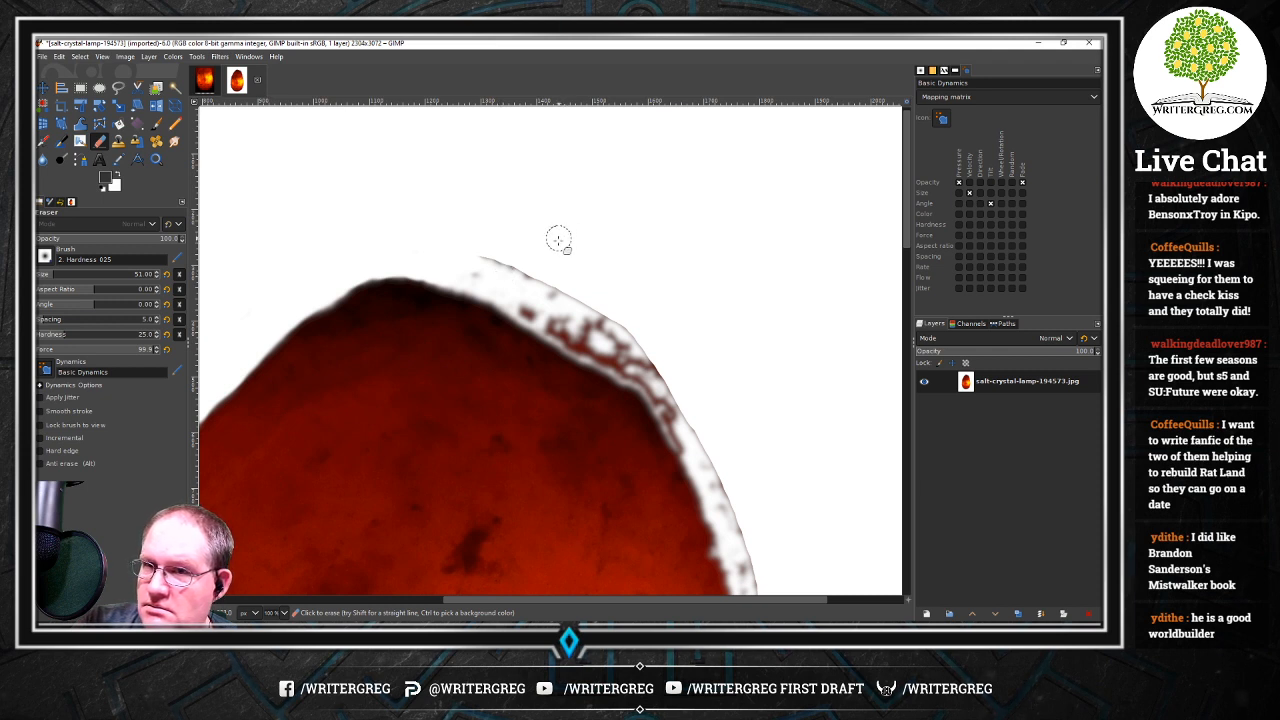
drag(560, 246, 509, 251)
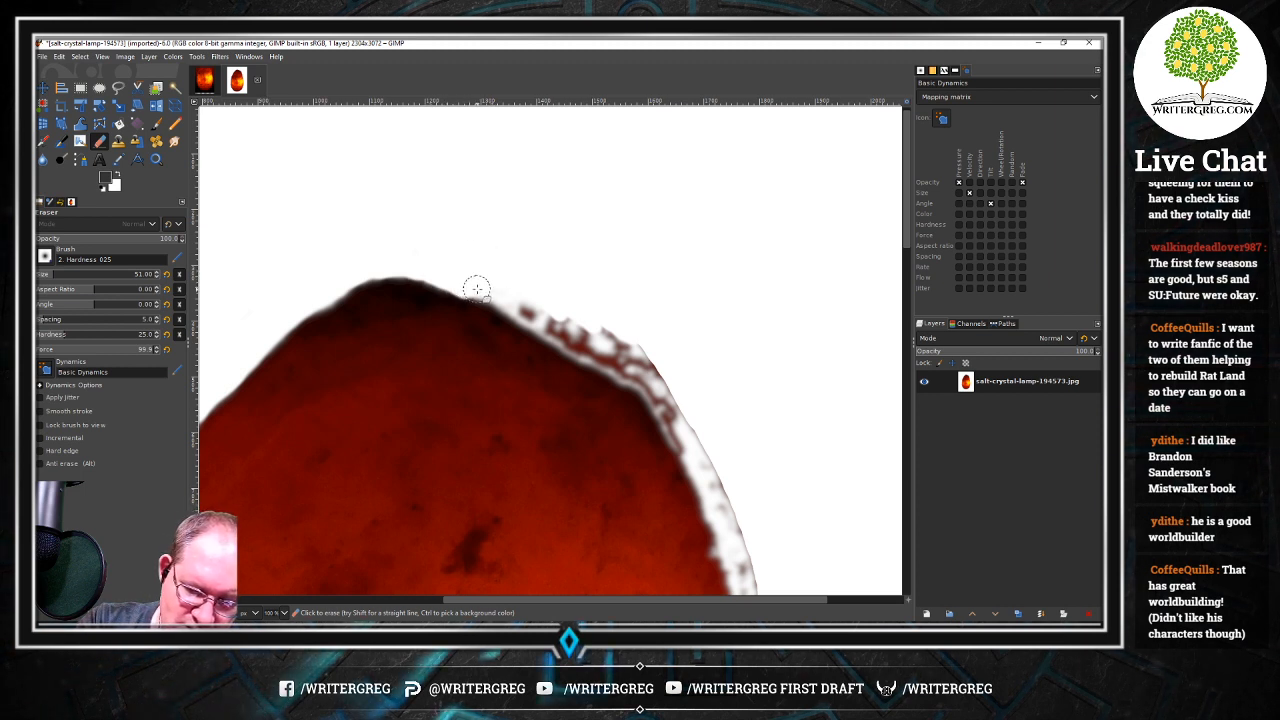
mouse_move(503, 300)
mouse_down()
mouse_move(568, 341)
mouse_move(529, 301)
mouse_move(578, 317)
mouse_up()
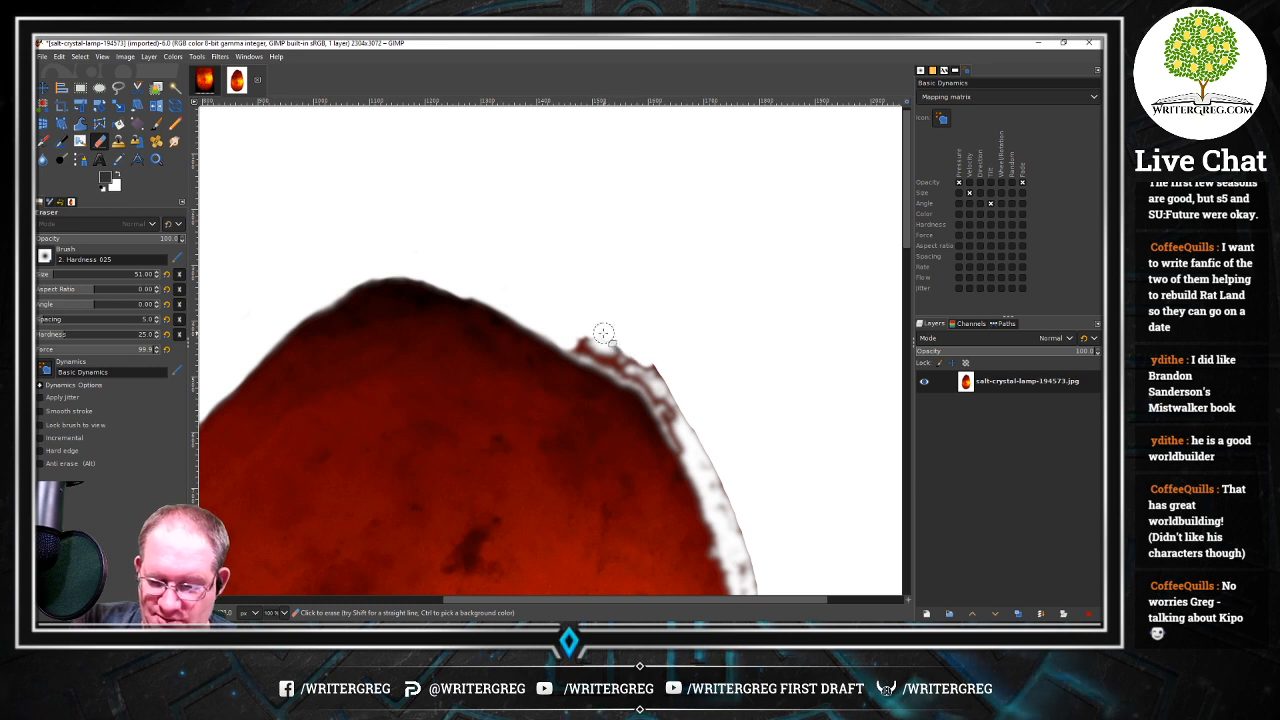
mouse_move(586, 331)
mouse_down()
mouse_move(582, 354)
mouse_move(476, 289)
mouse_up()
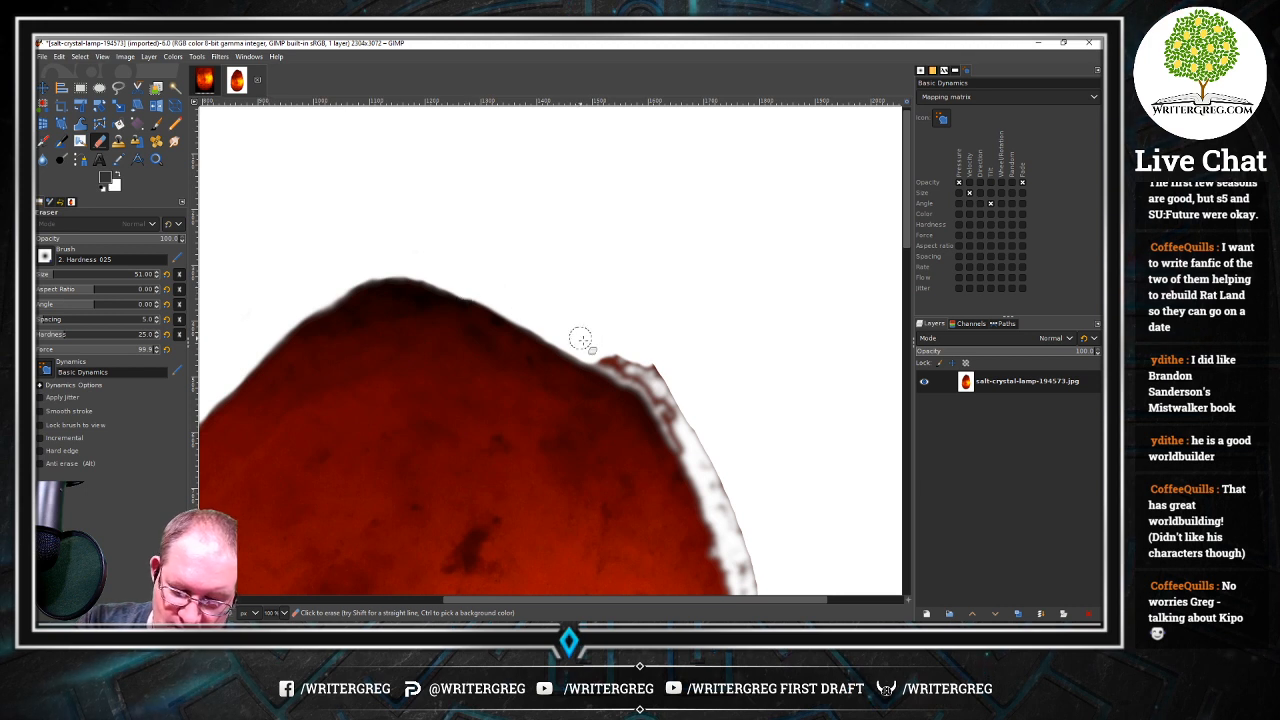
mouse_move(600, 352)
mouse_down()
mouse_move(626, 353)
mouse_move(651, 363)
mouse_move(657, 402)
mouse_move(629, 376)
mouse_move(680, 437)
mouse_move(665, 407)
mouse_move(694, 433)
mouse_move(714, 496)
mouse_up()
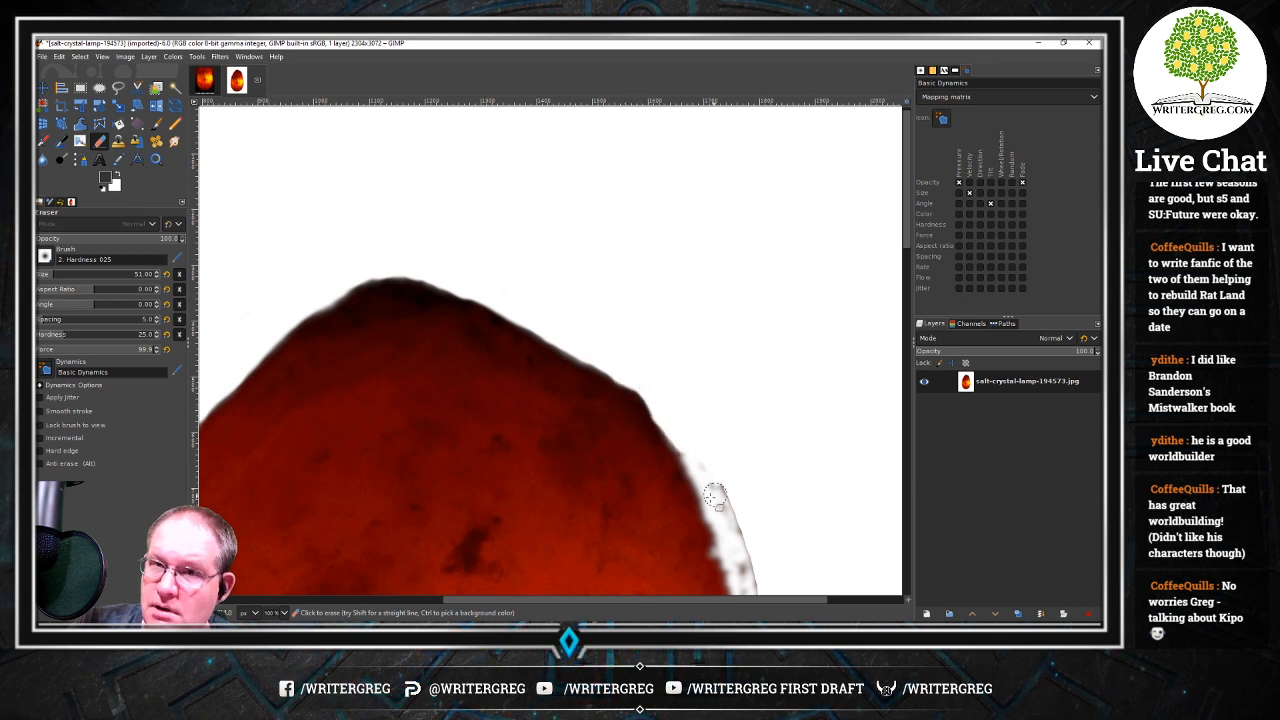
Erase the last speckled remnants down the crystal's upper right side and touch up the outline near the peak
drag(904, 222, 916, 300)
mouse_move(738, 172)
mouse_down()
mouse_move(680, 176)
mouse_move(677, 163)
mouse_move(724, 233)
mouse_up()
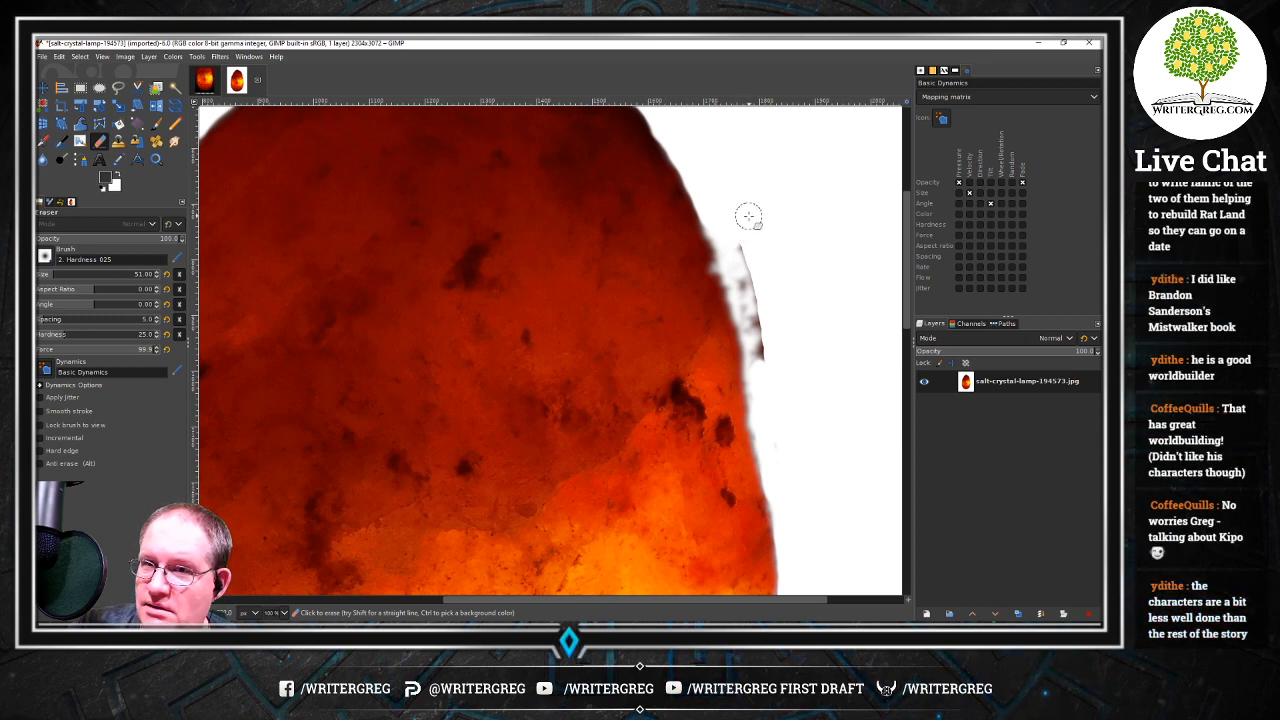
mouse_move(772, 216)
mouse_down()
mouse_move(742, 265)
mouse_move(739, 238)
mouse_move(758, 369)
mouse_move(712, 229)
mouse_move(742, 305)
mouse_move(780, 505)
mouse_up()
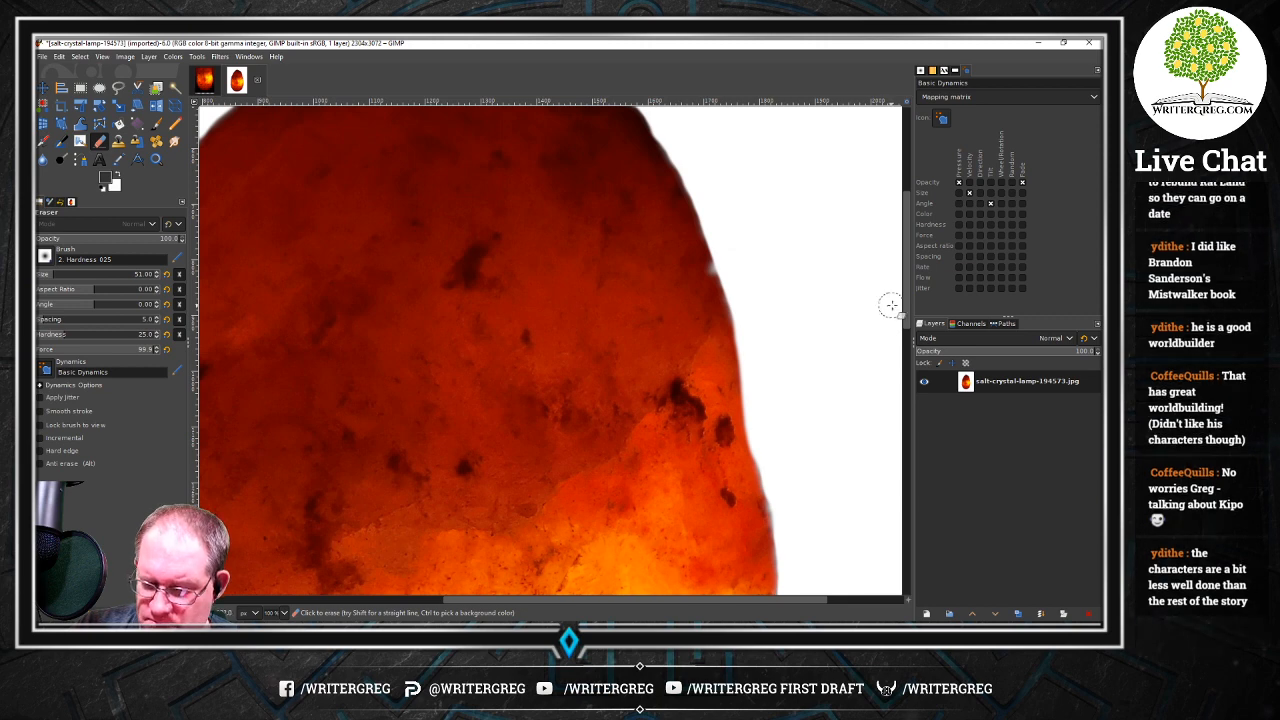
scroll(895, 332, down, 4)
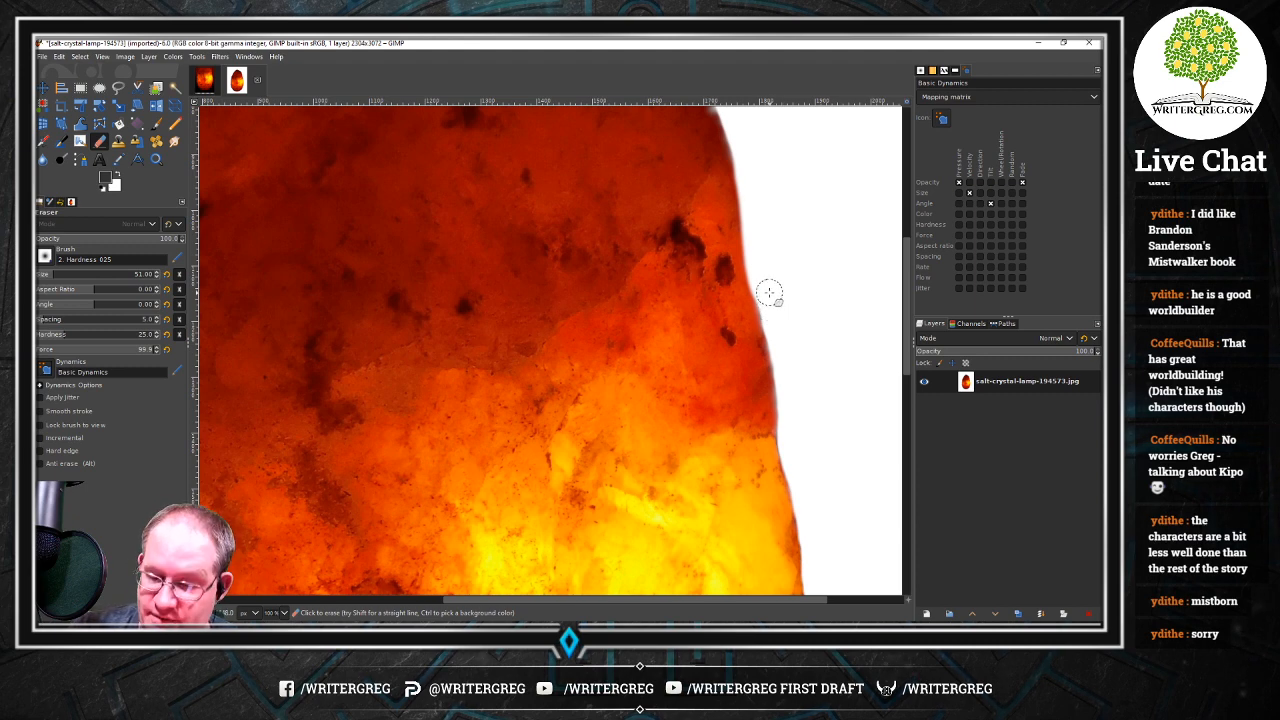
scroll(902, 266, up, 6)
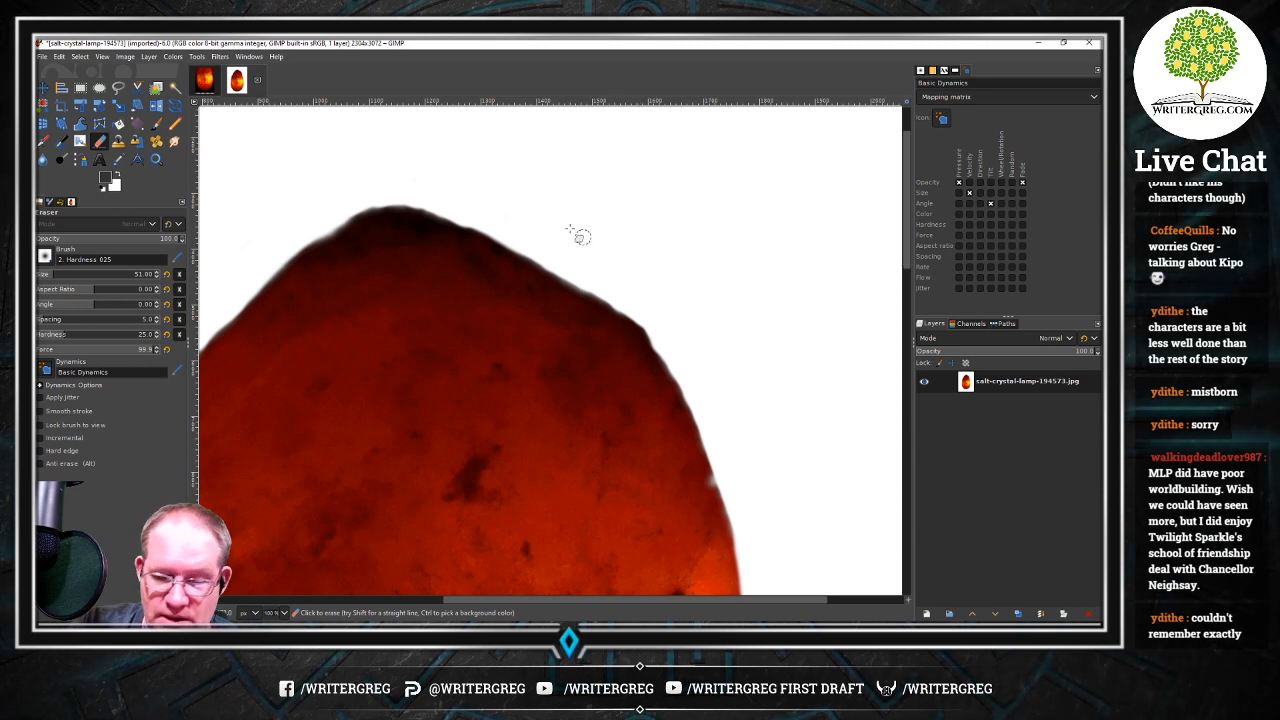
mouse_move(323, 218)
mouse_down()
mouse_move(337, 214)
mouse_move(305, 235)
mouse_up()
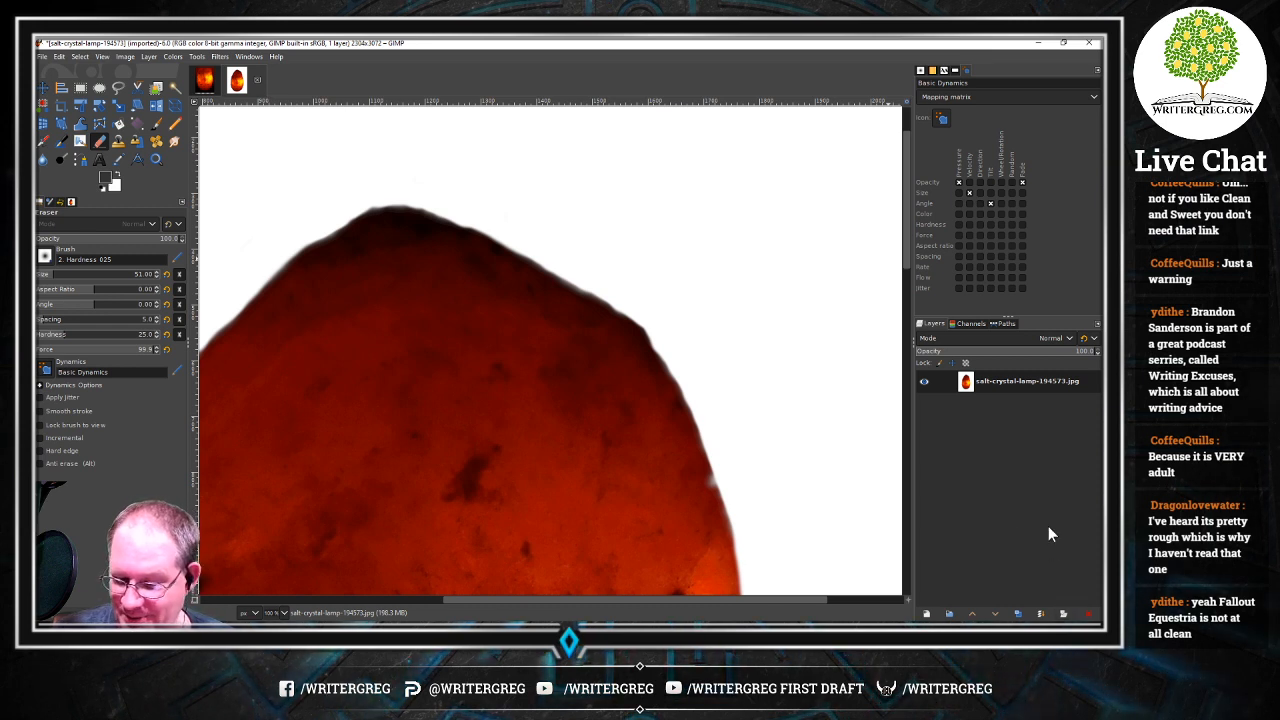
Add an alpha channel to the crystal layer and delete the white background around the crystal using a Fuzzy Select selection
right_click(1005, 382)
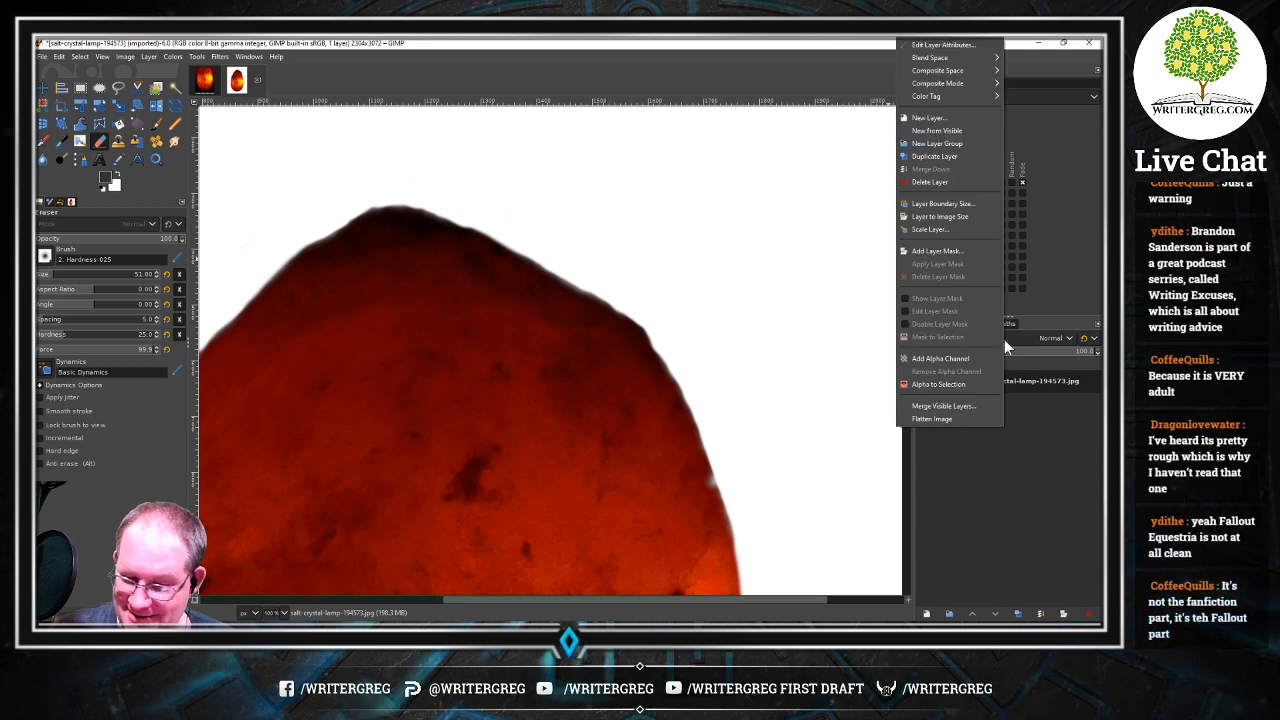
click(929, 358)
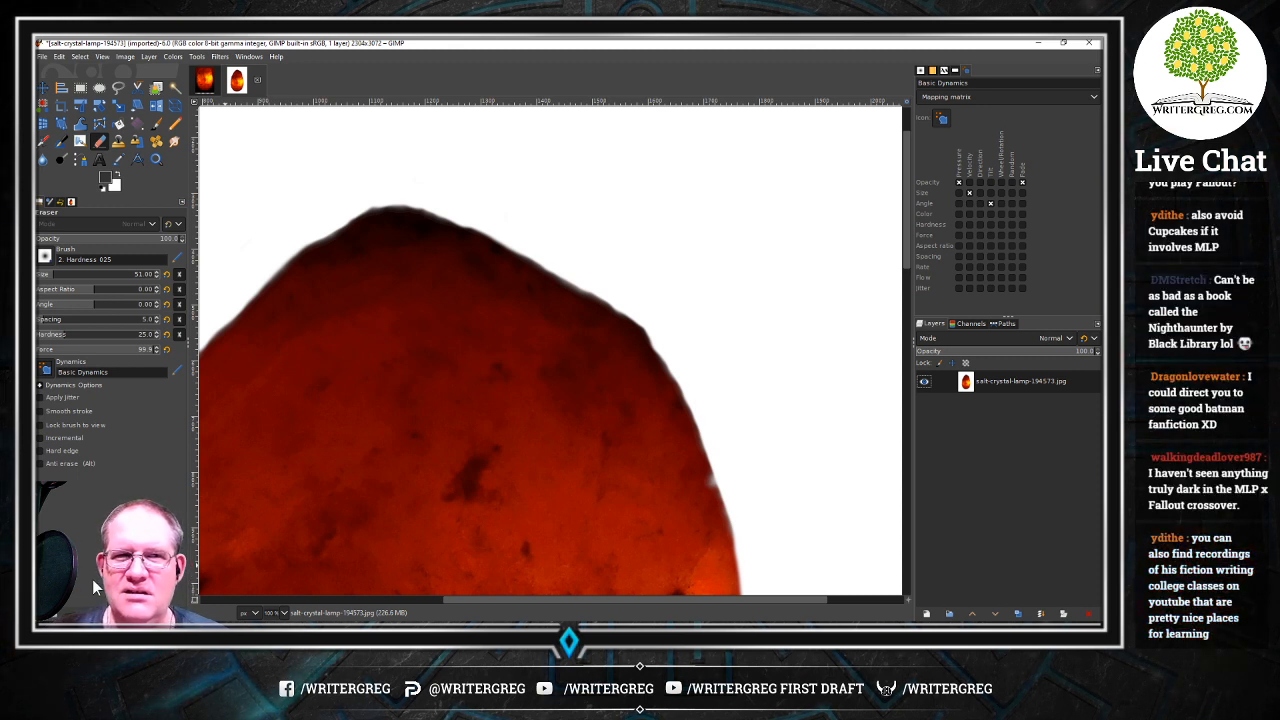
click(284, 612)
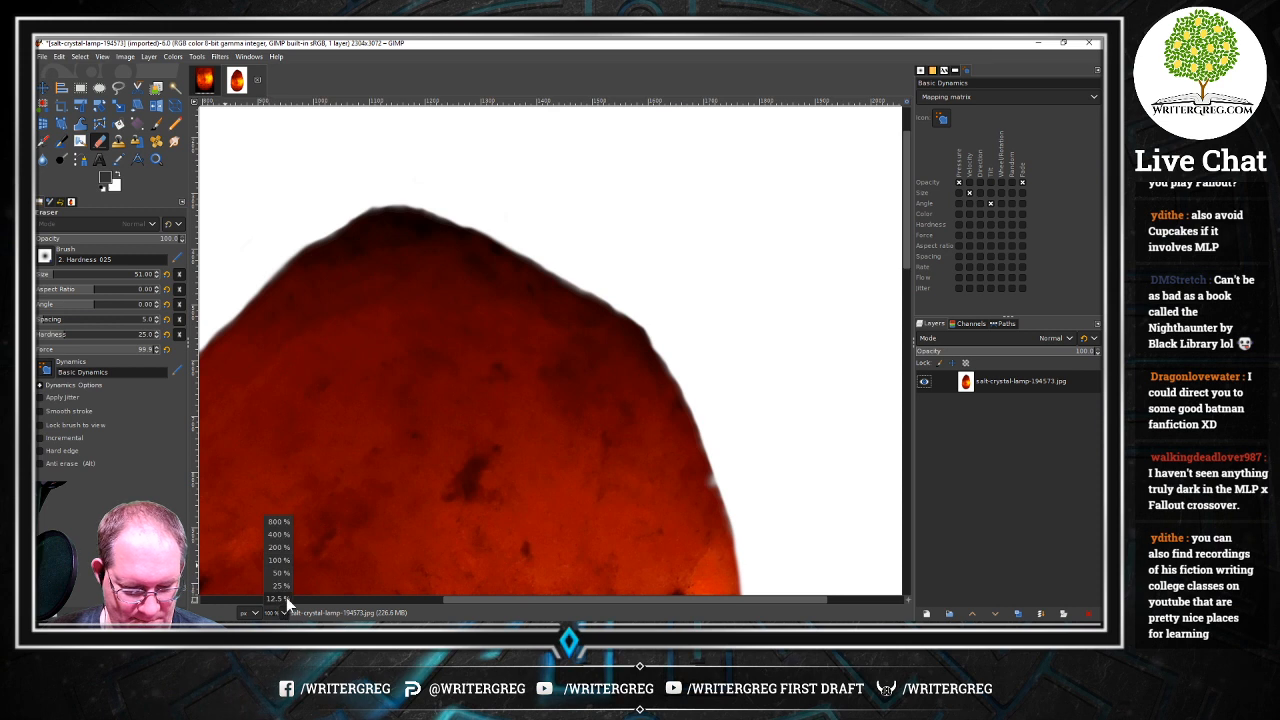
click(286, 597)
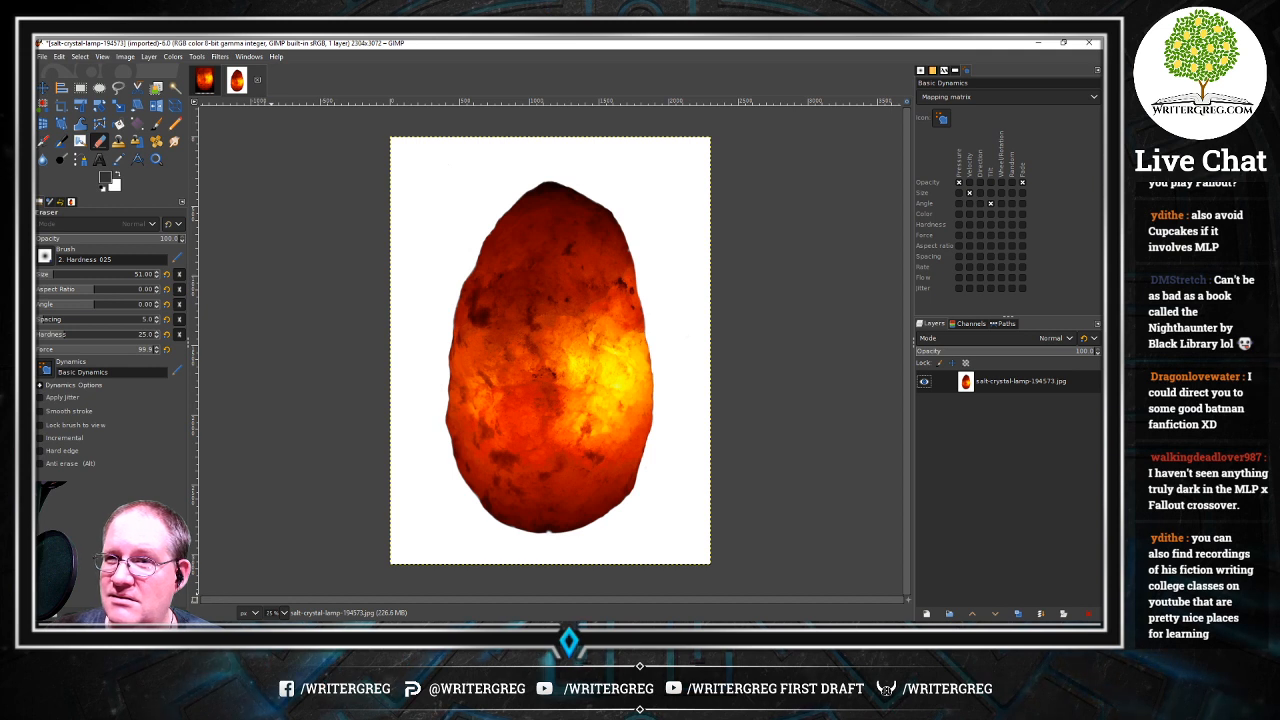
mouse_move(238, 622)
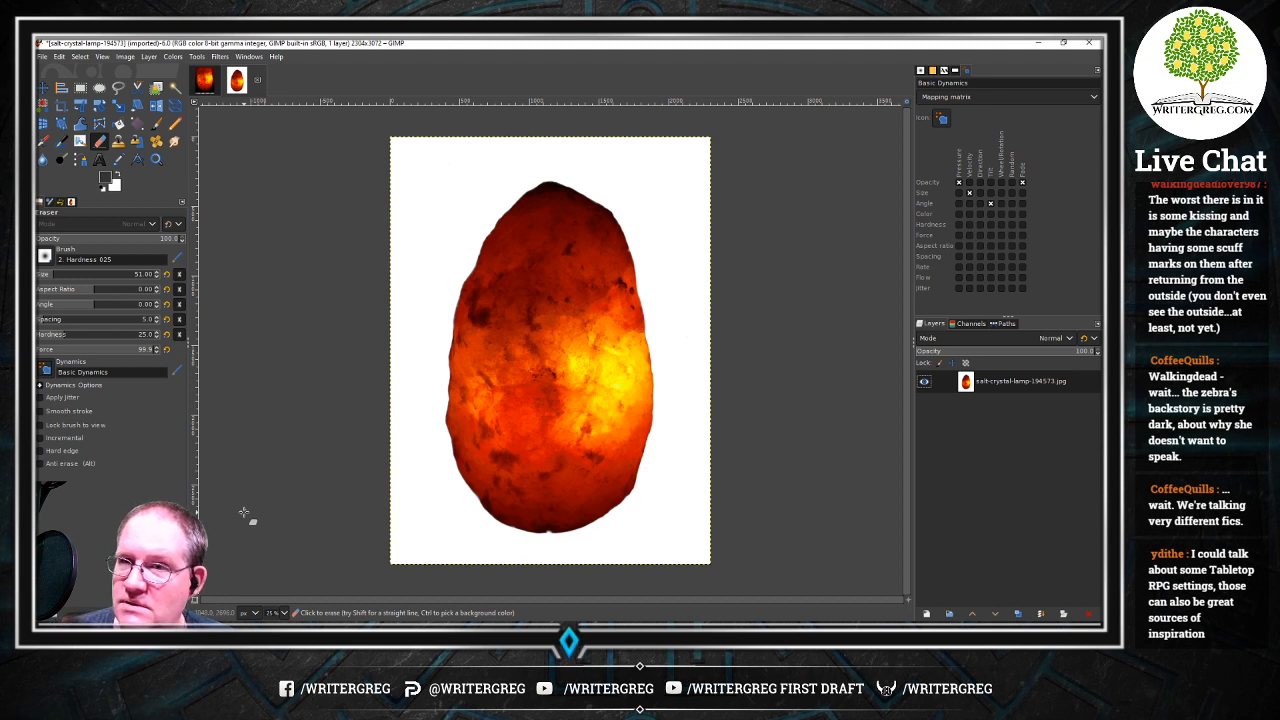
click(176, 88)
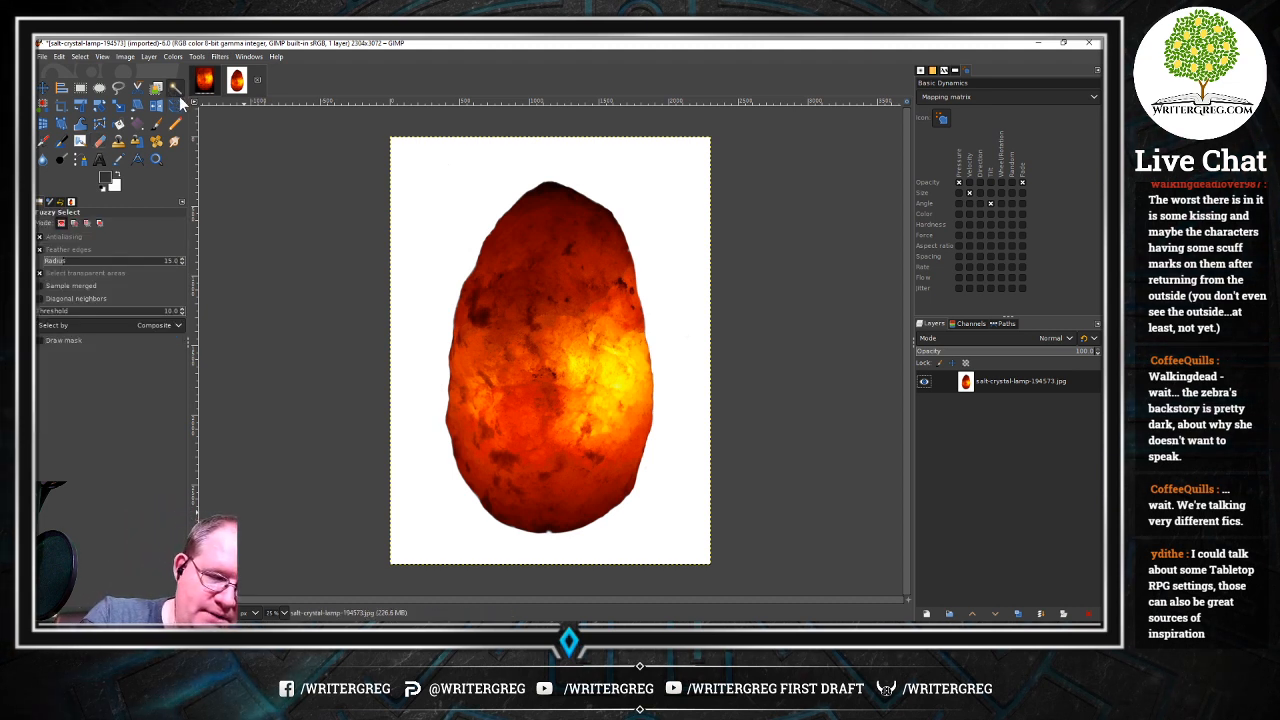
click(672, 188)
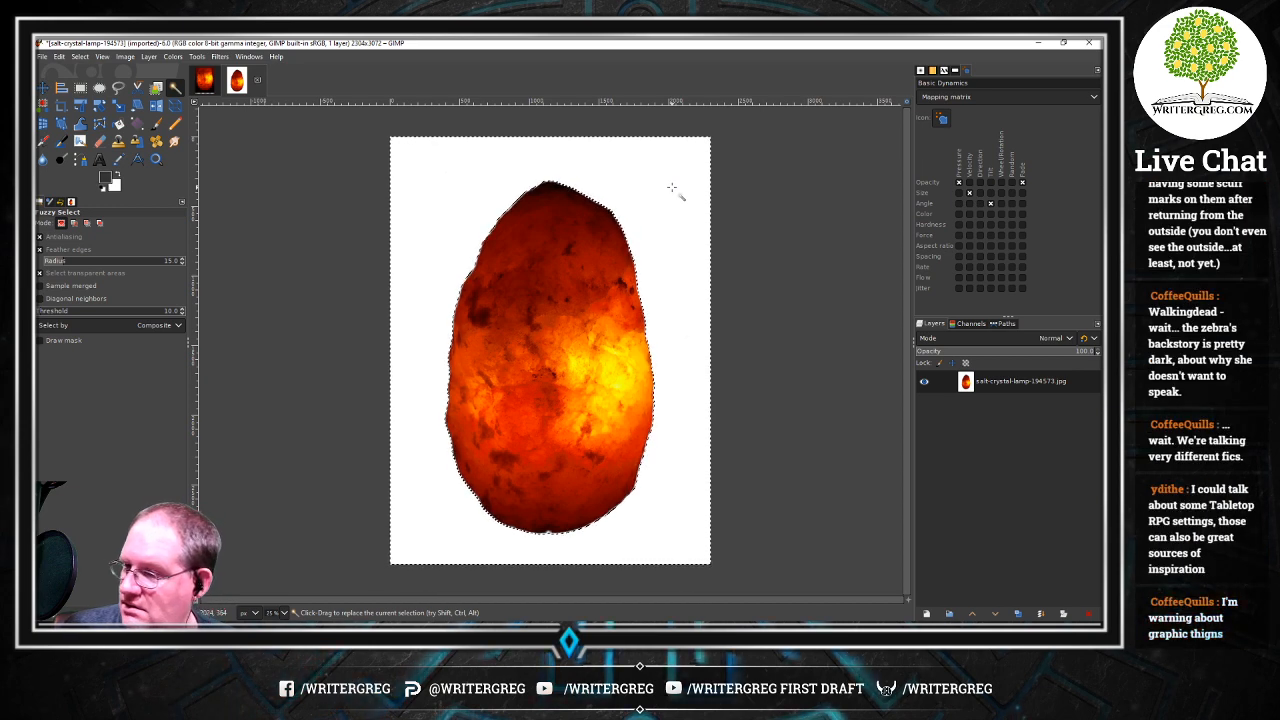
key(Delete)
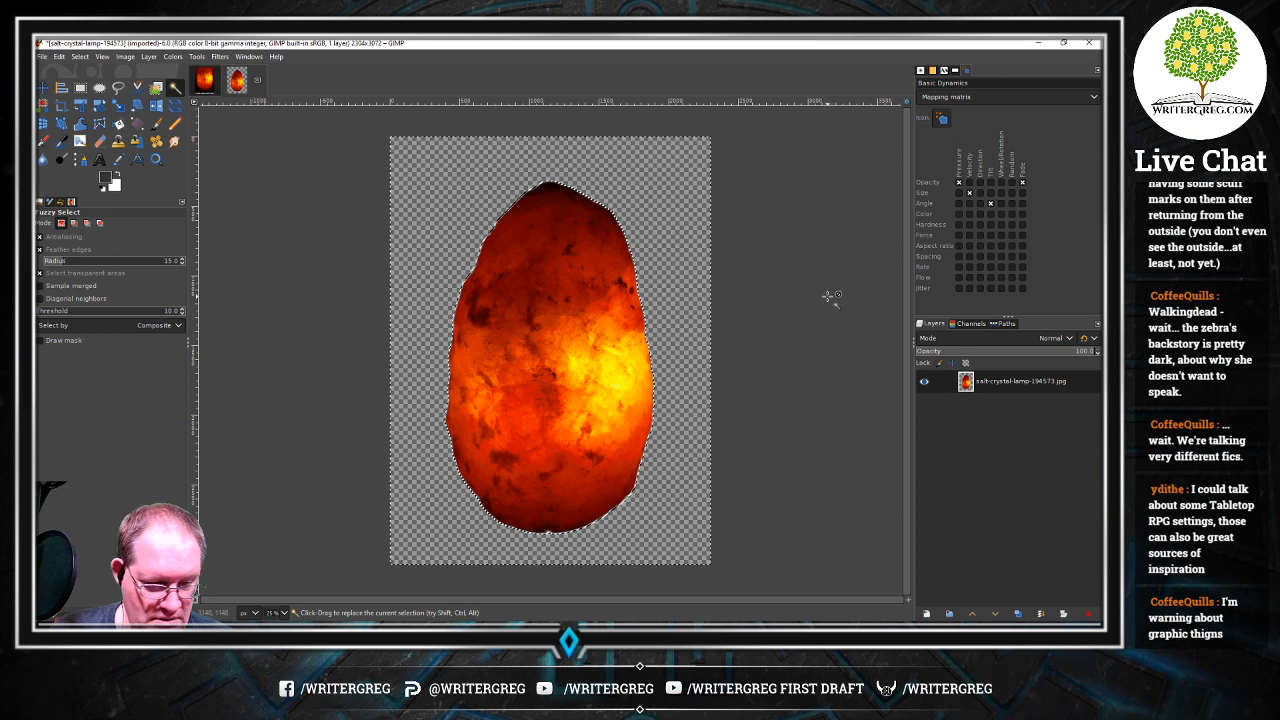
key(ctrl+shift+a)
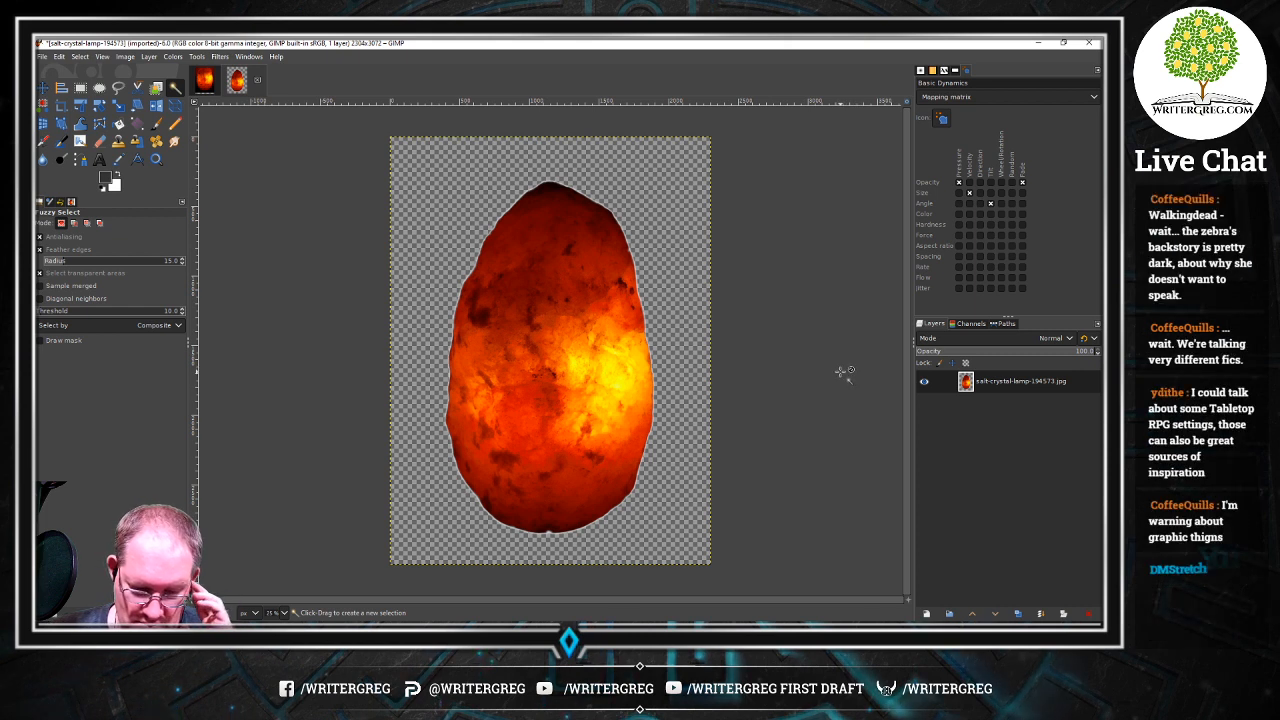
Select the transparent area around the crystal, fill it with the white background color and clear the selection
click(762, 362)
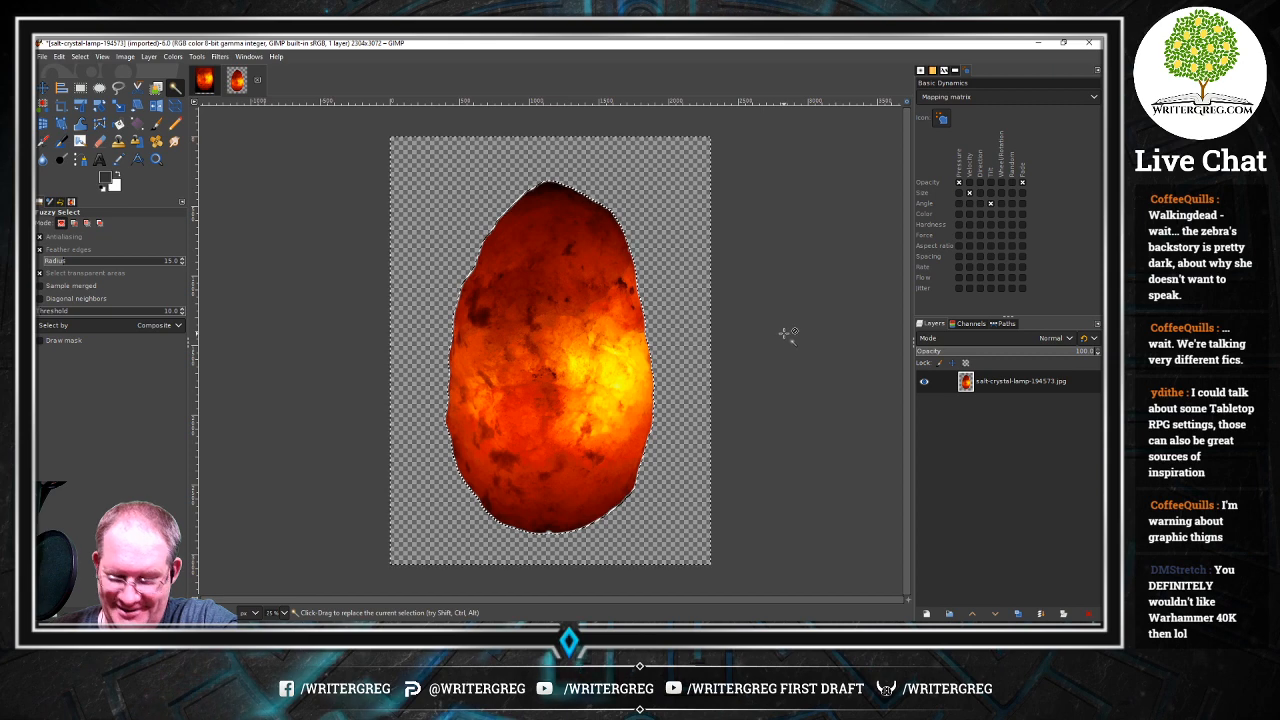
key(ctrl)
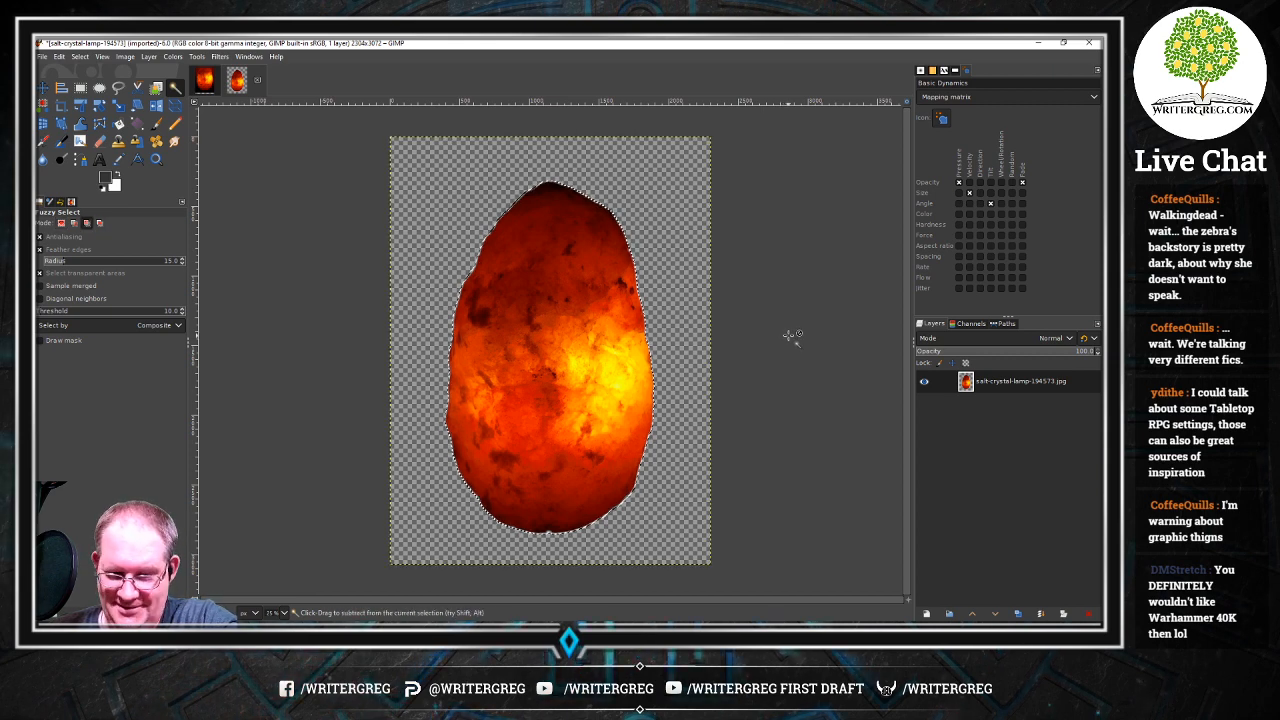
key(ctrl+period)
key(ctrl+shift+a)
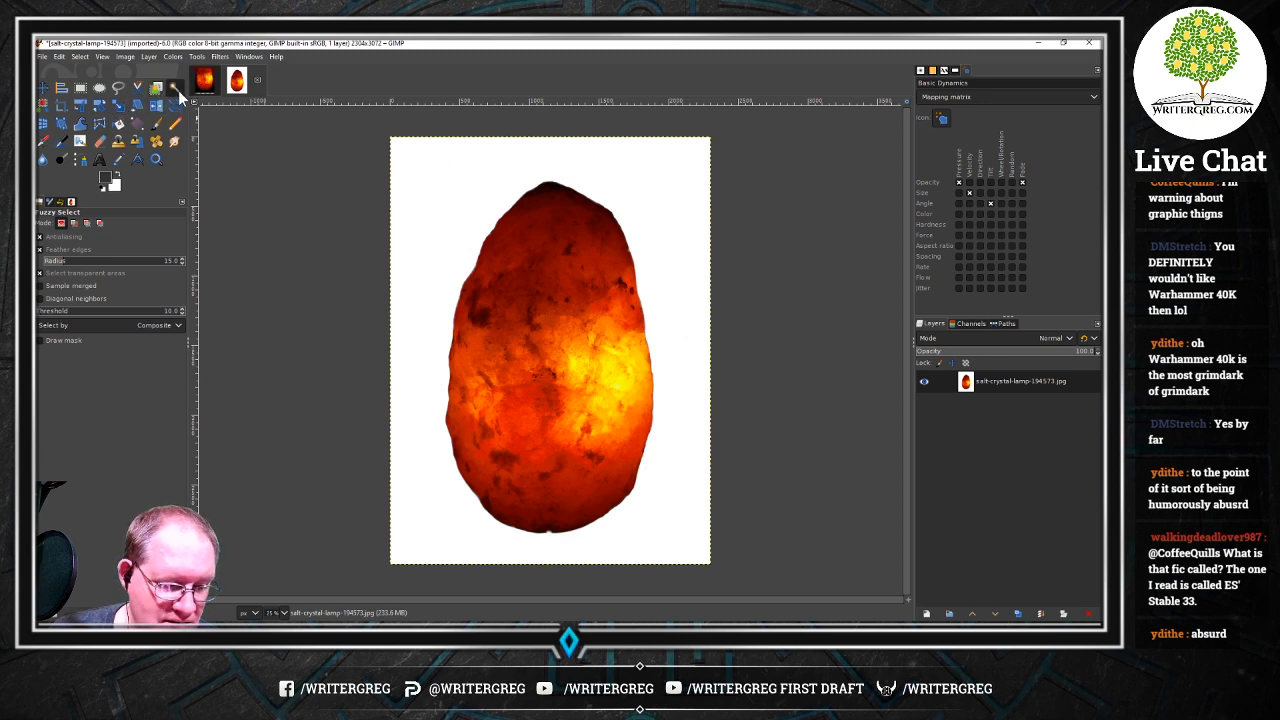
Set the Fuzzy Select threshold to 12 and select the white background around the crystal
click(182, 309)
click(182, 309)
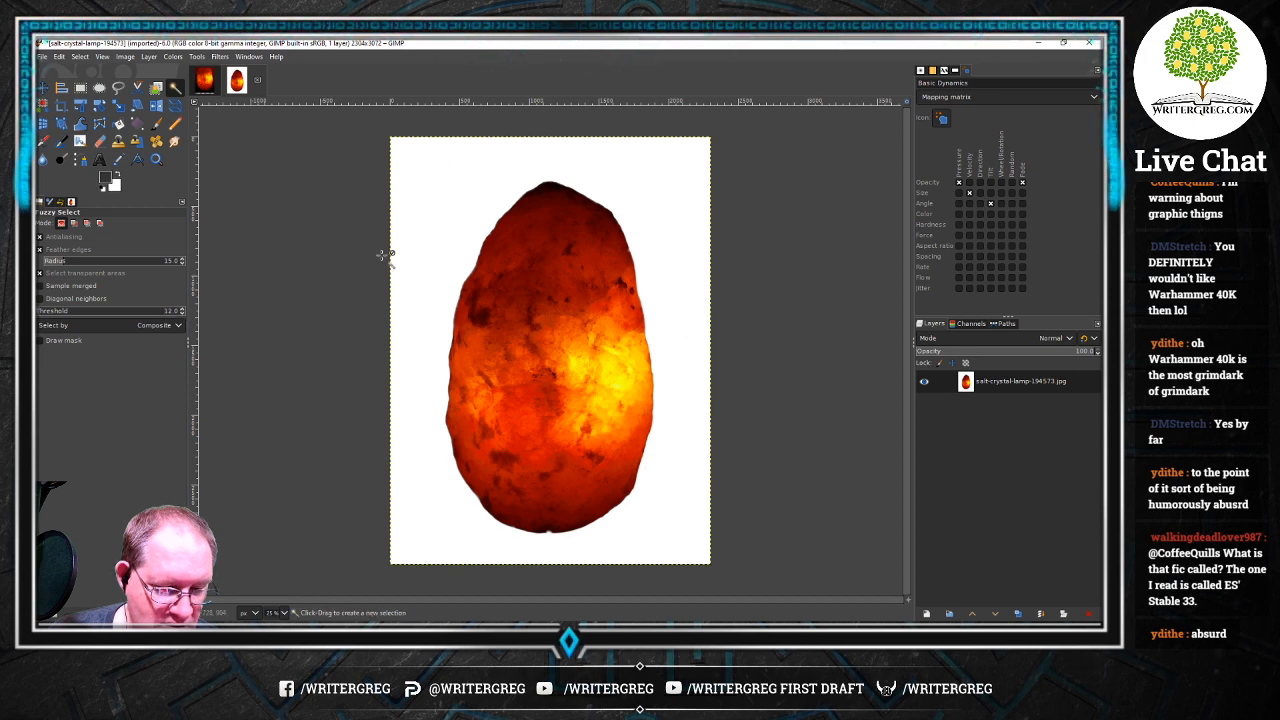
click(420, 229)
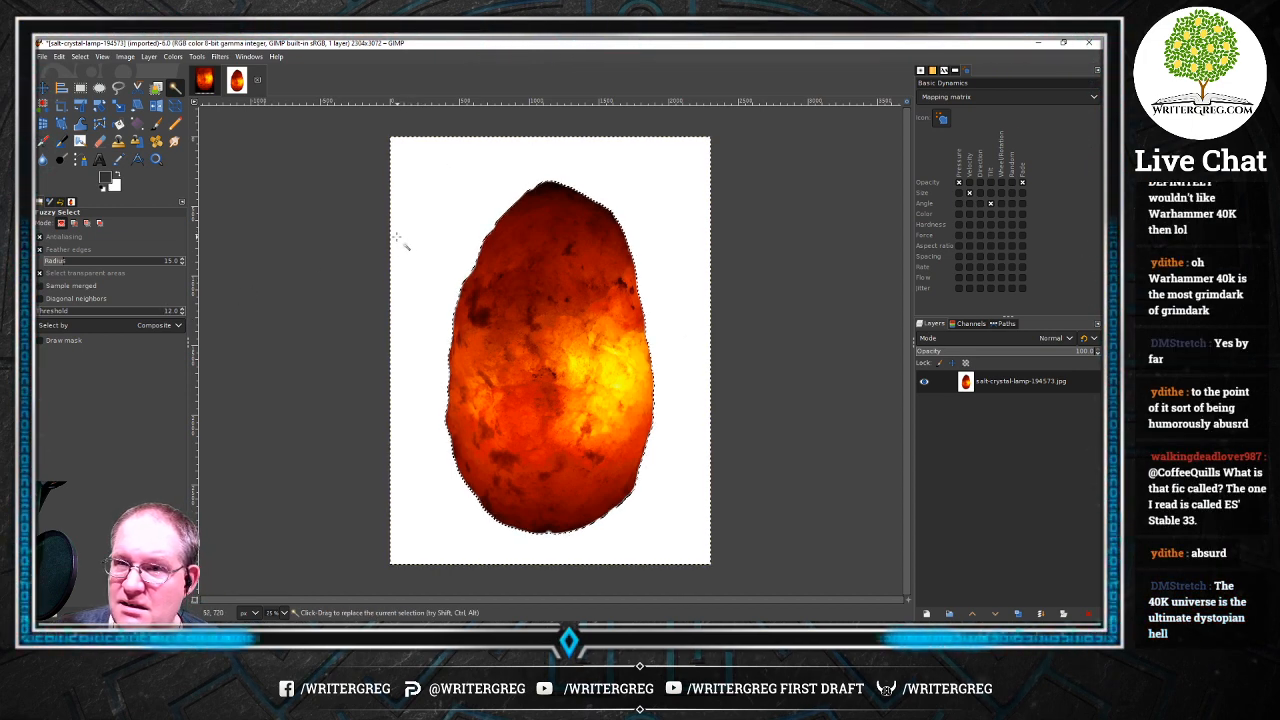
click(40, 272)
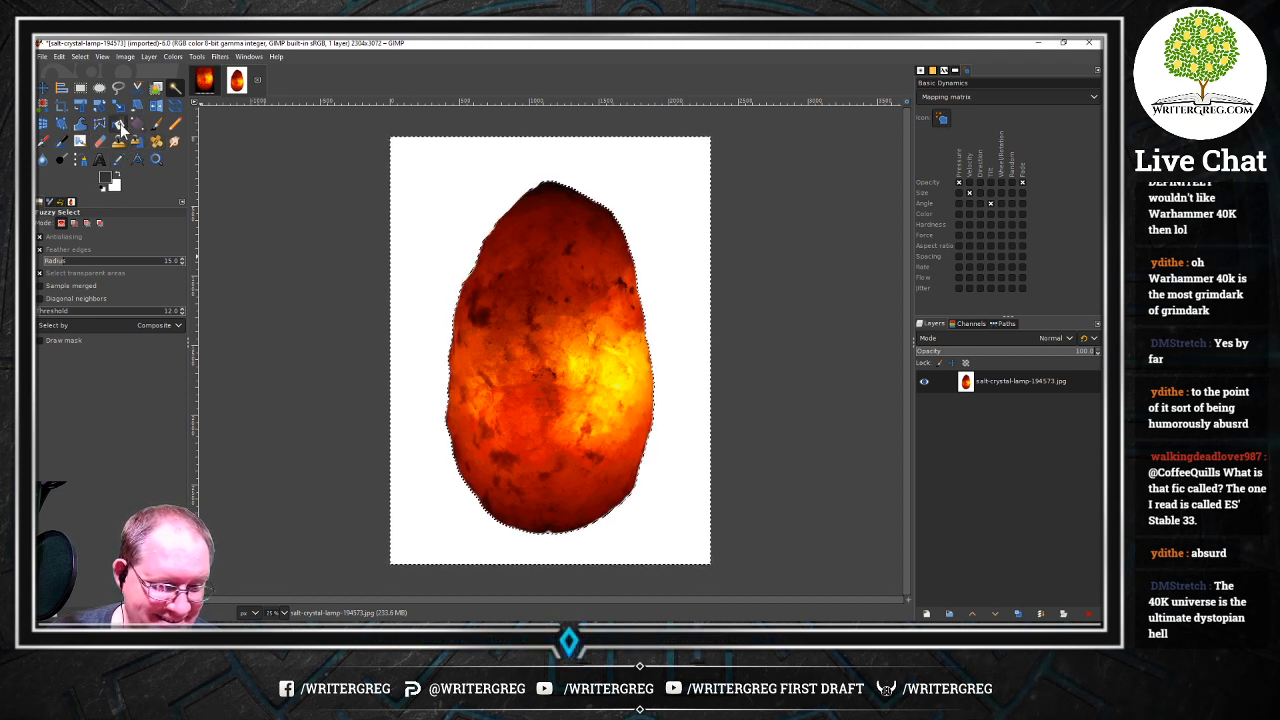
Fill the selected background with the dark gray foreground color, refill it with white and clear the selection
click(119, 125)
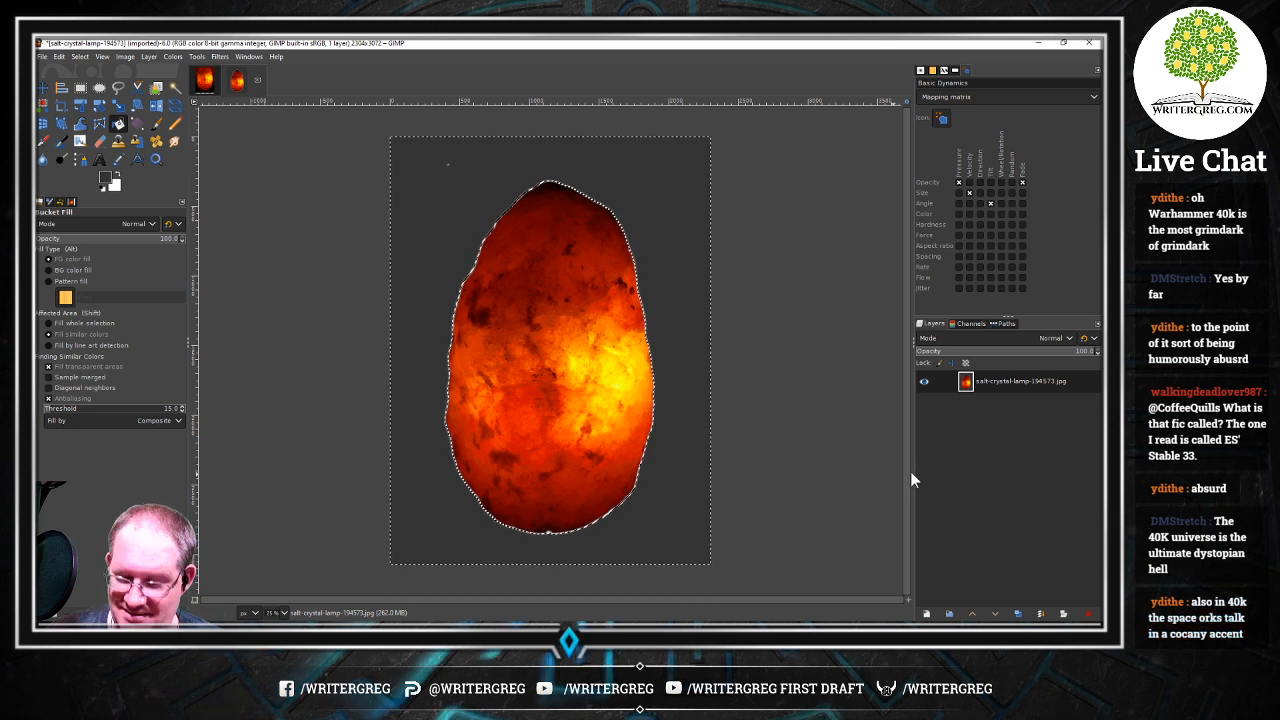
key(ctrl+period)
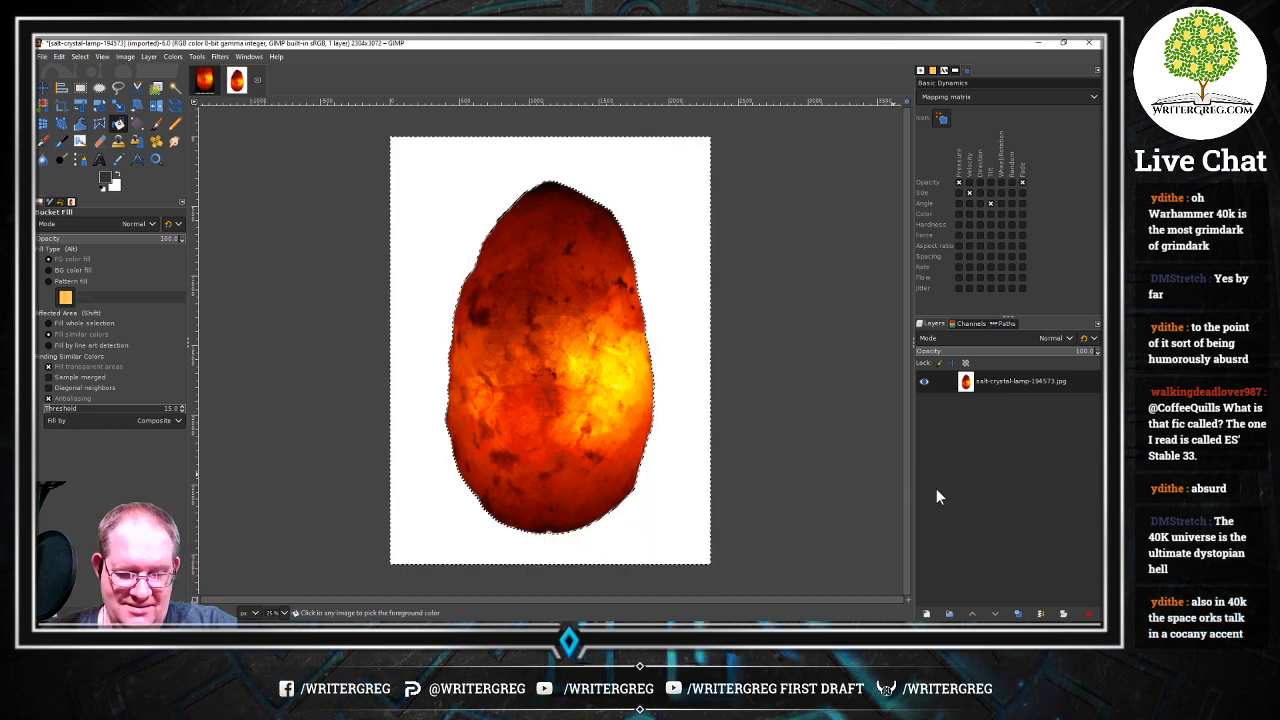
key(ctrl+shift+a)
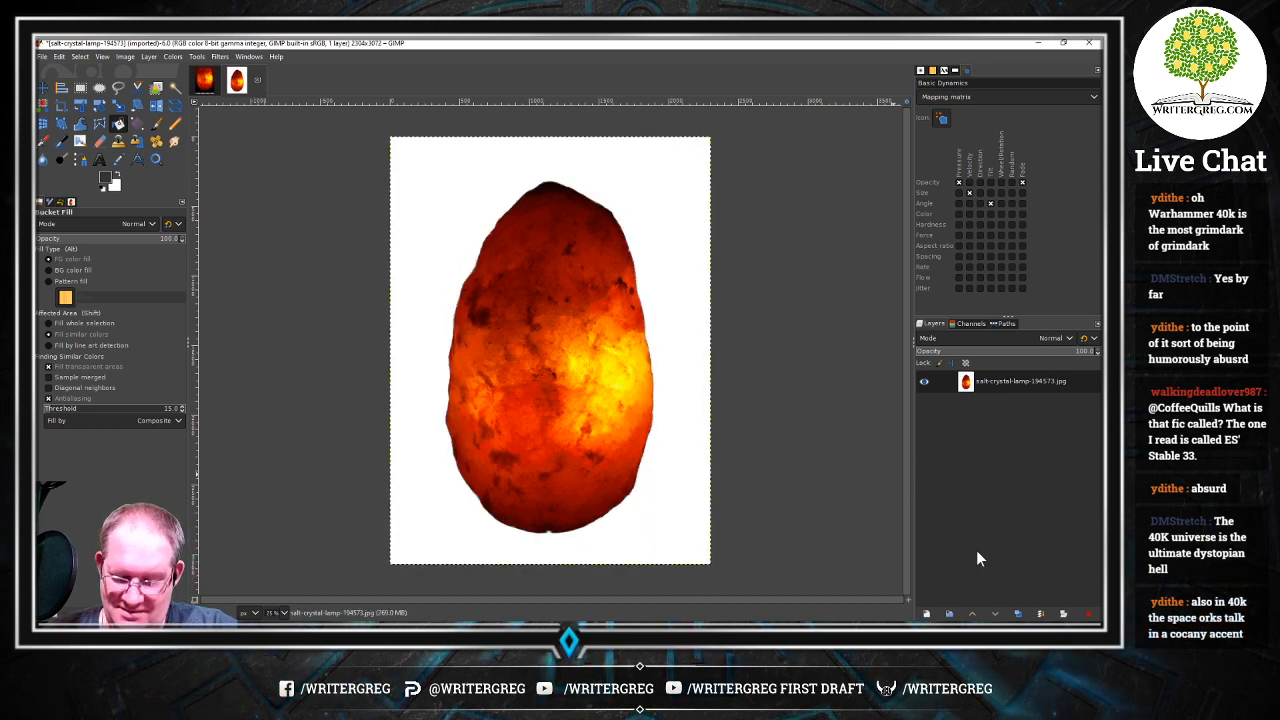
Open the settings for a new layer in the crystal image
click(926, 614)
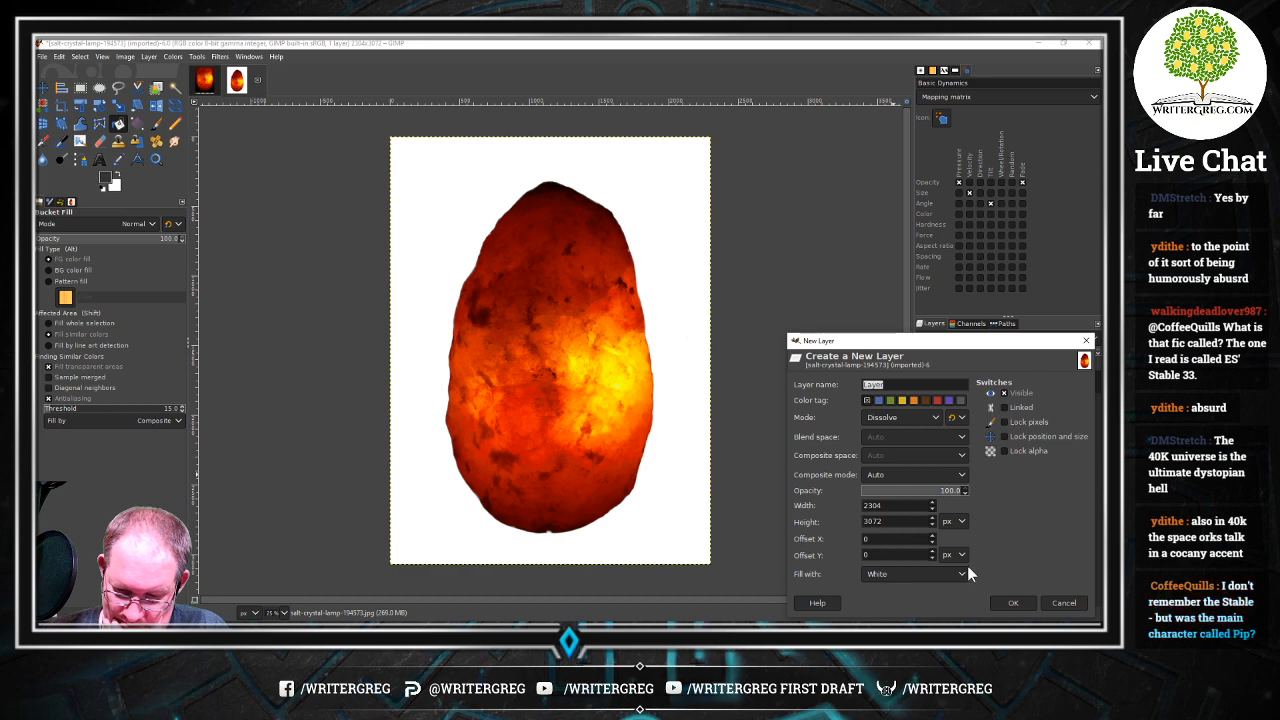
Create a new layer filled with the foreground color and place it below the salt-crystal-lamp layer
click(907, 573)
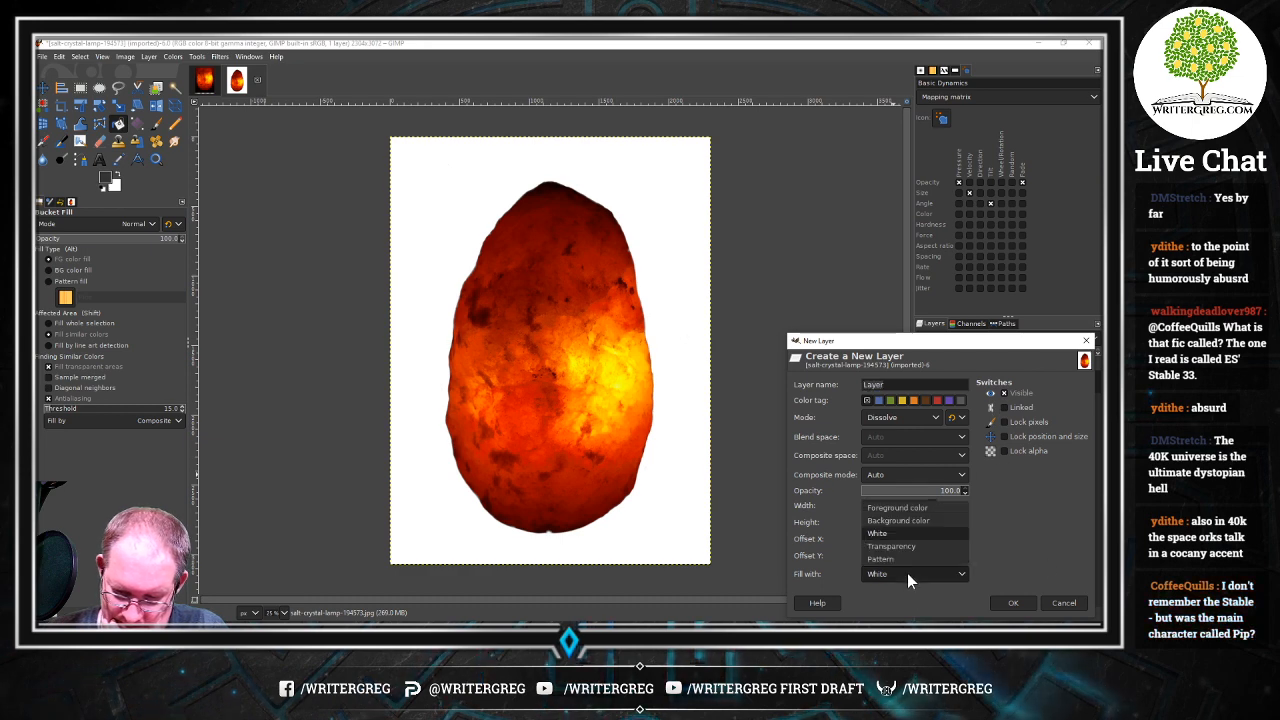
click(937, 506)
click(1000, 597)
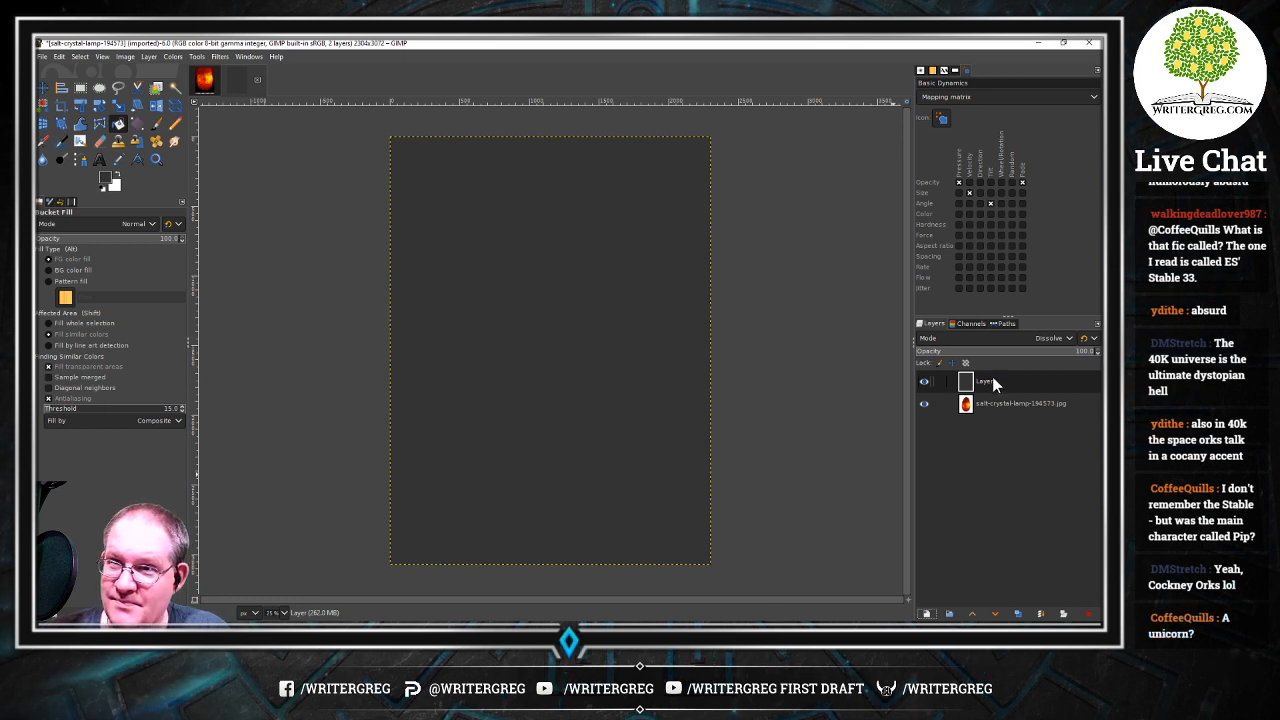
drag(992, 381, 986, 412)
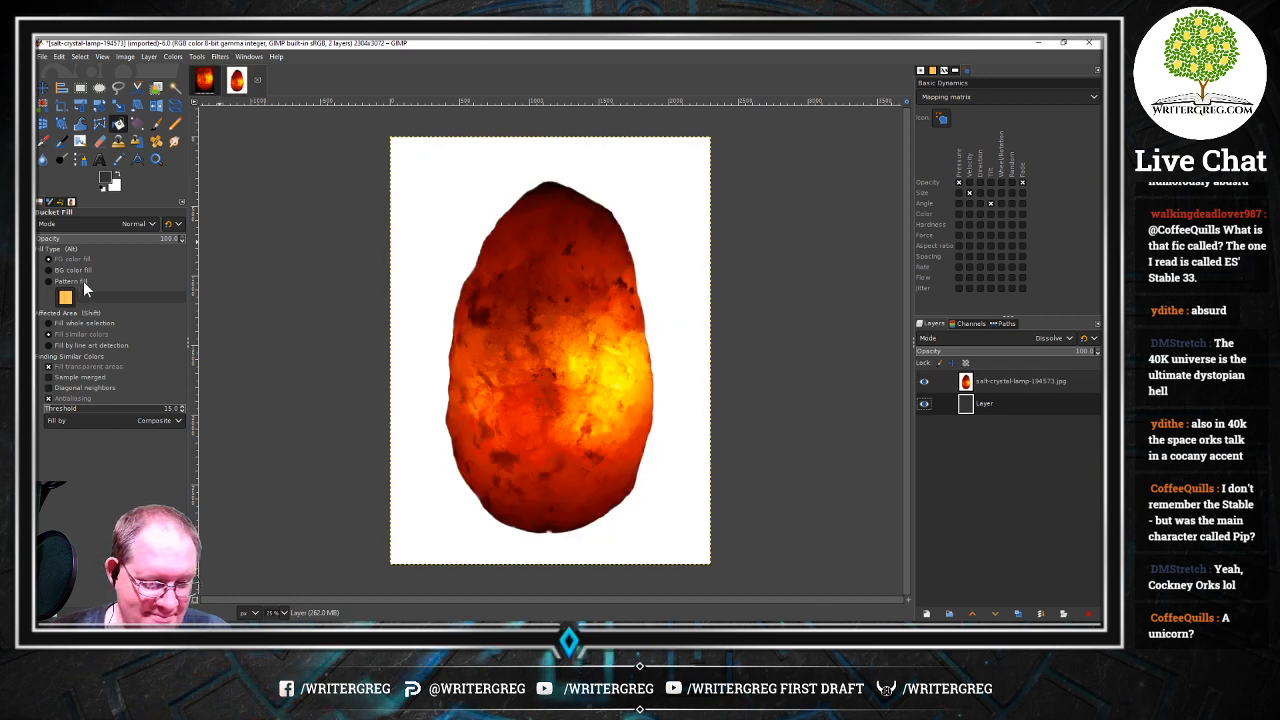
Fuzzy-select the white background on the salt-crystal-lamp layer, delete it, and clear the selection
click(176, 89)
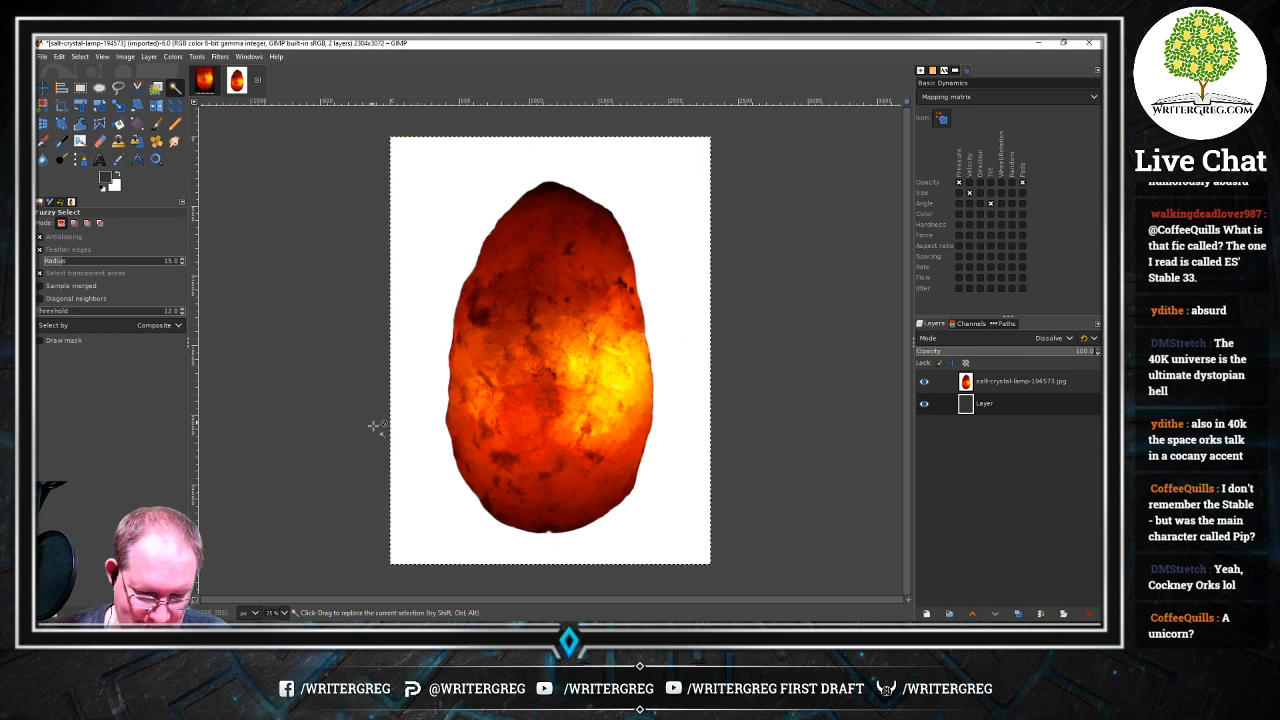
click(1038, 381)
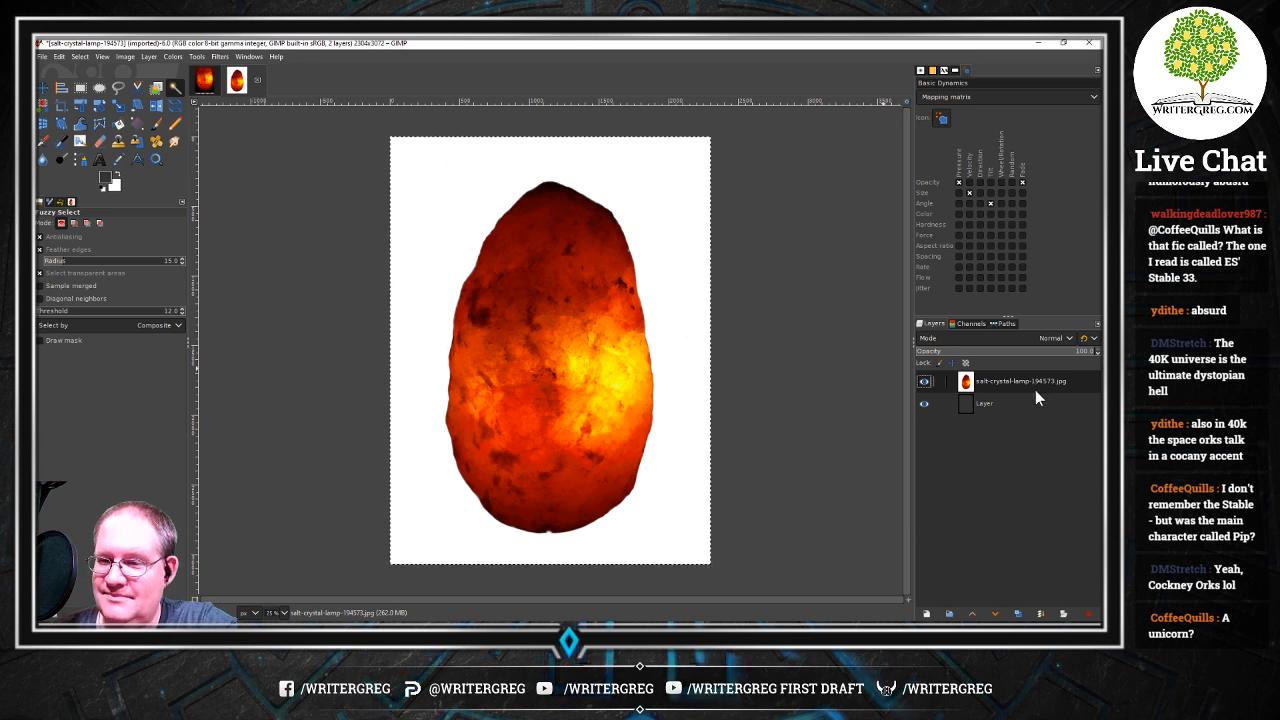
click(665, 179)
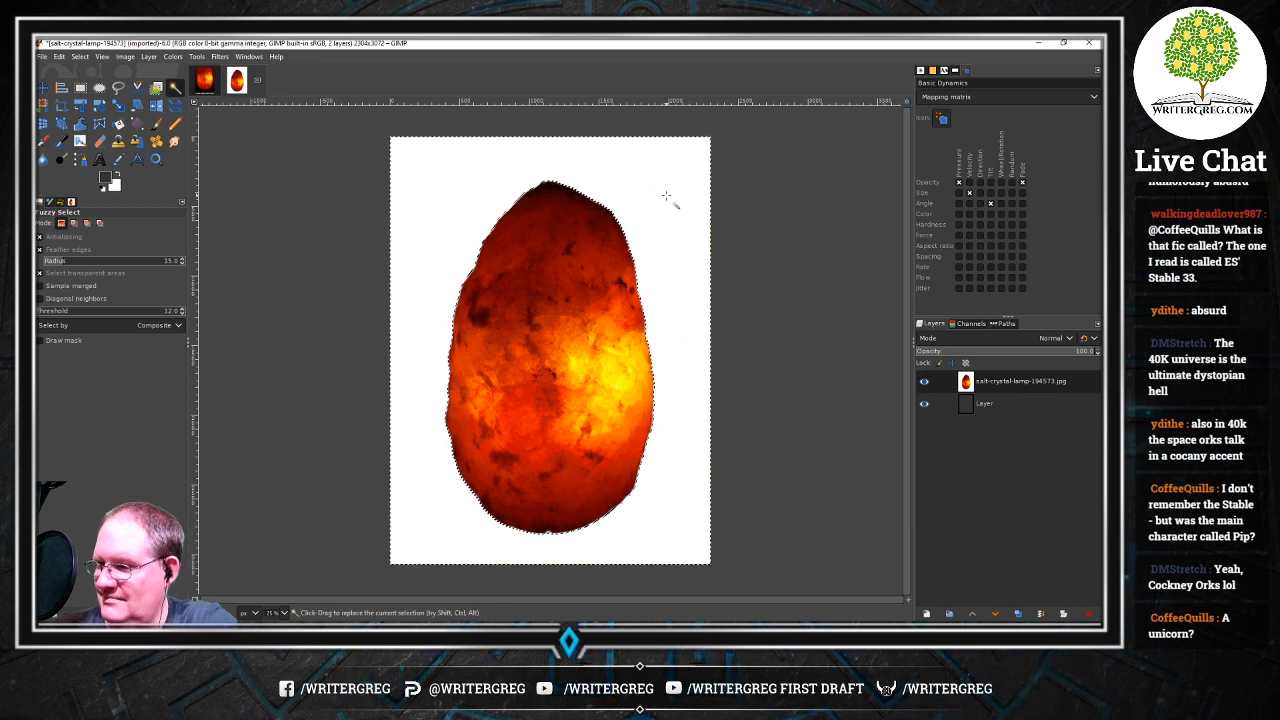
key(Delete)
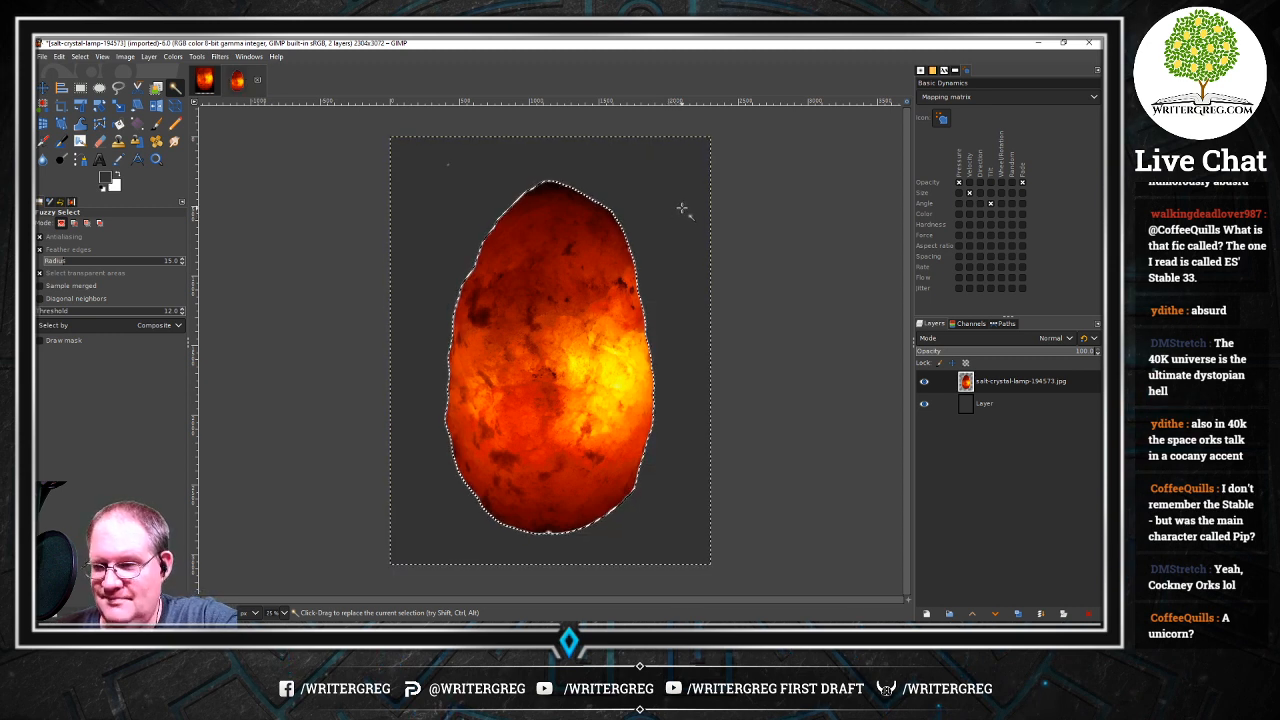
key(shift+ctrl+a)
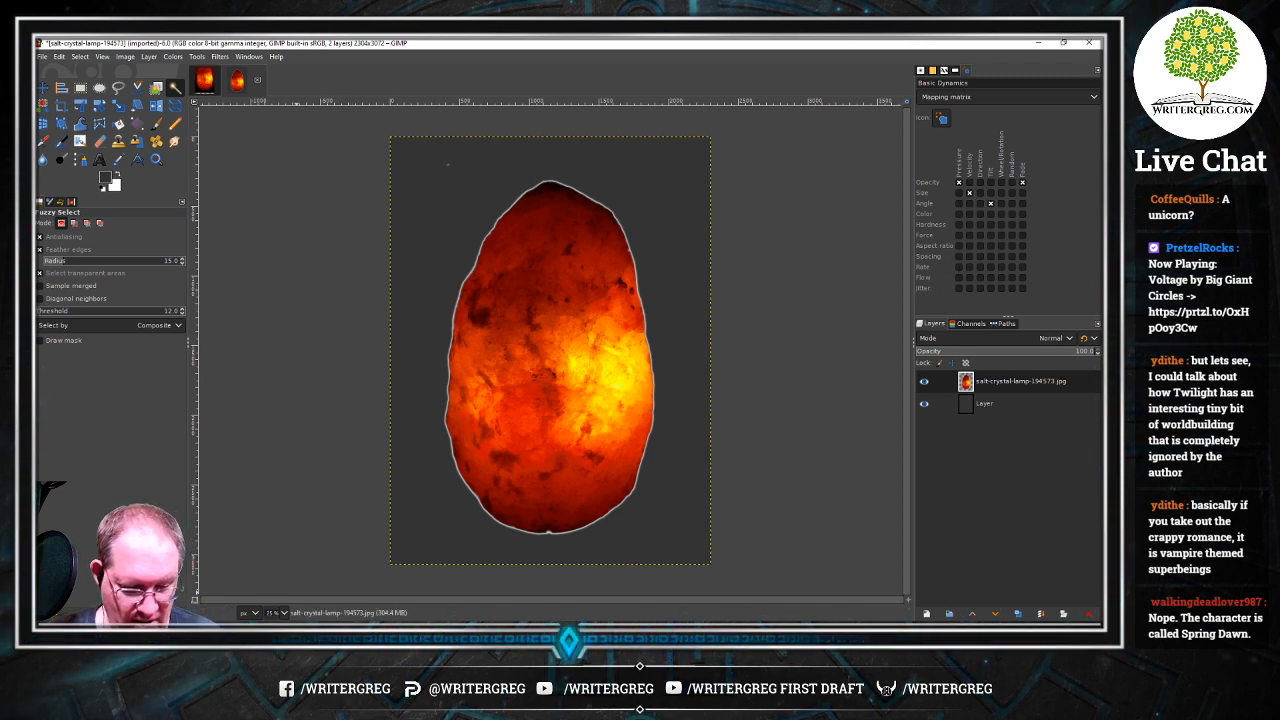
Set the eraser size to 27 and erase the white fringe along the lamp's right edge around mid-height
click(284, 614)
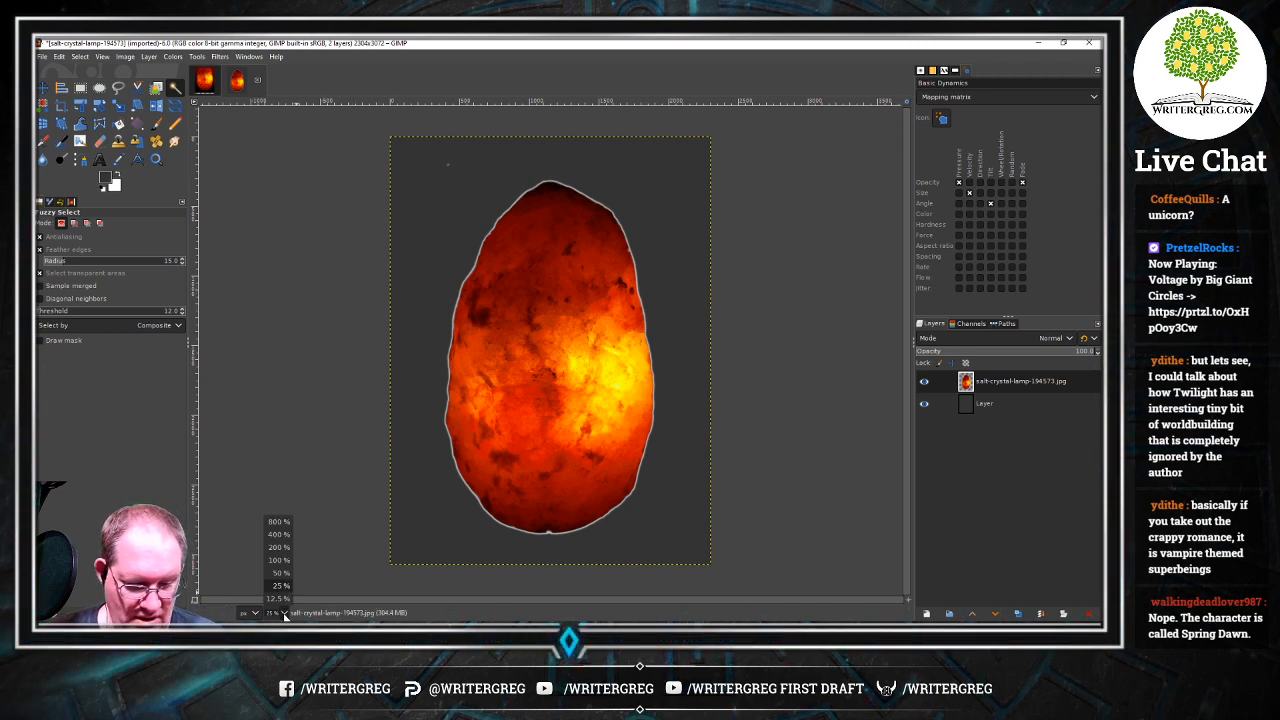
click(279, 535)
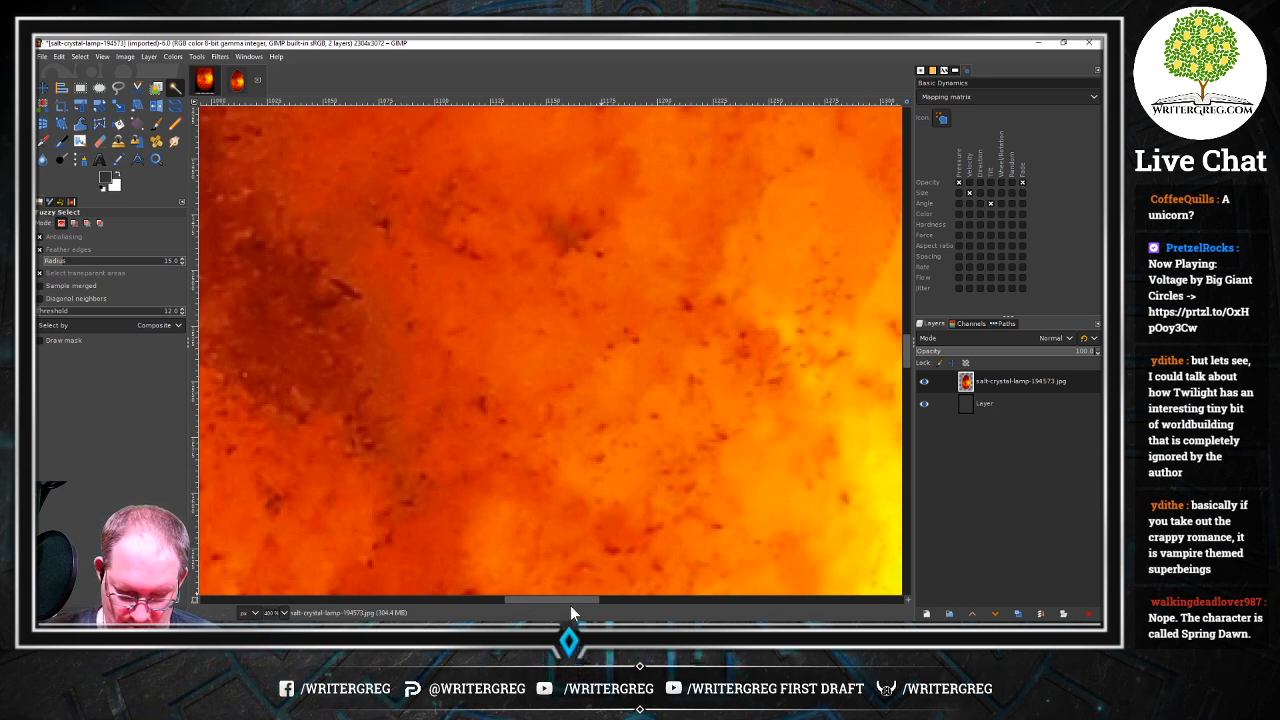
drag(570, 600, 787, 600)
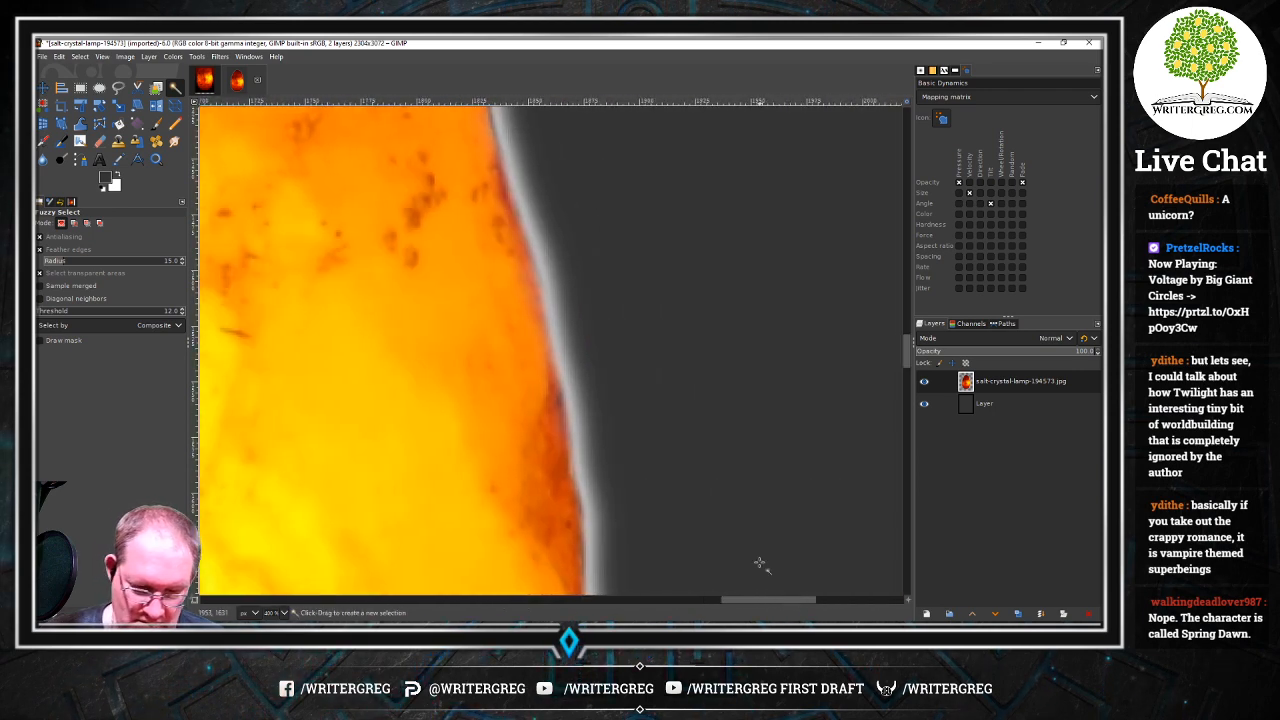
click(99, 141)
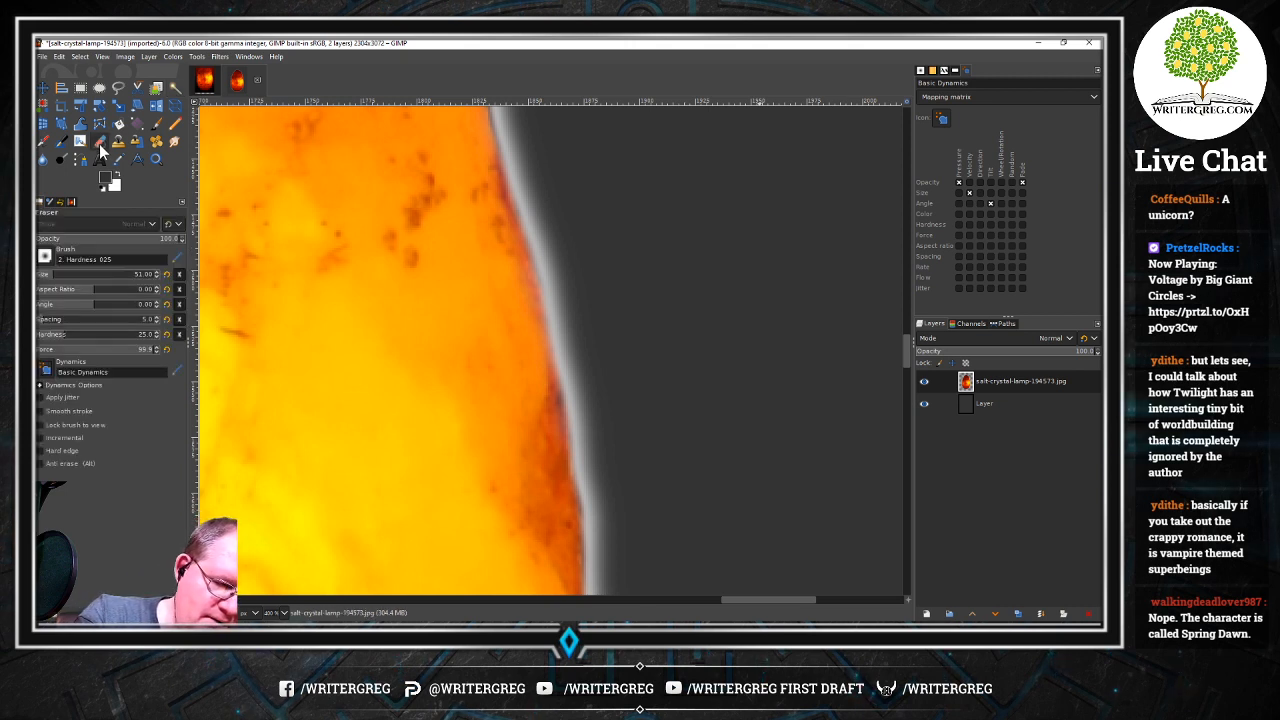
click(70, 277)
drag(70, 277, 56, 277)
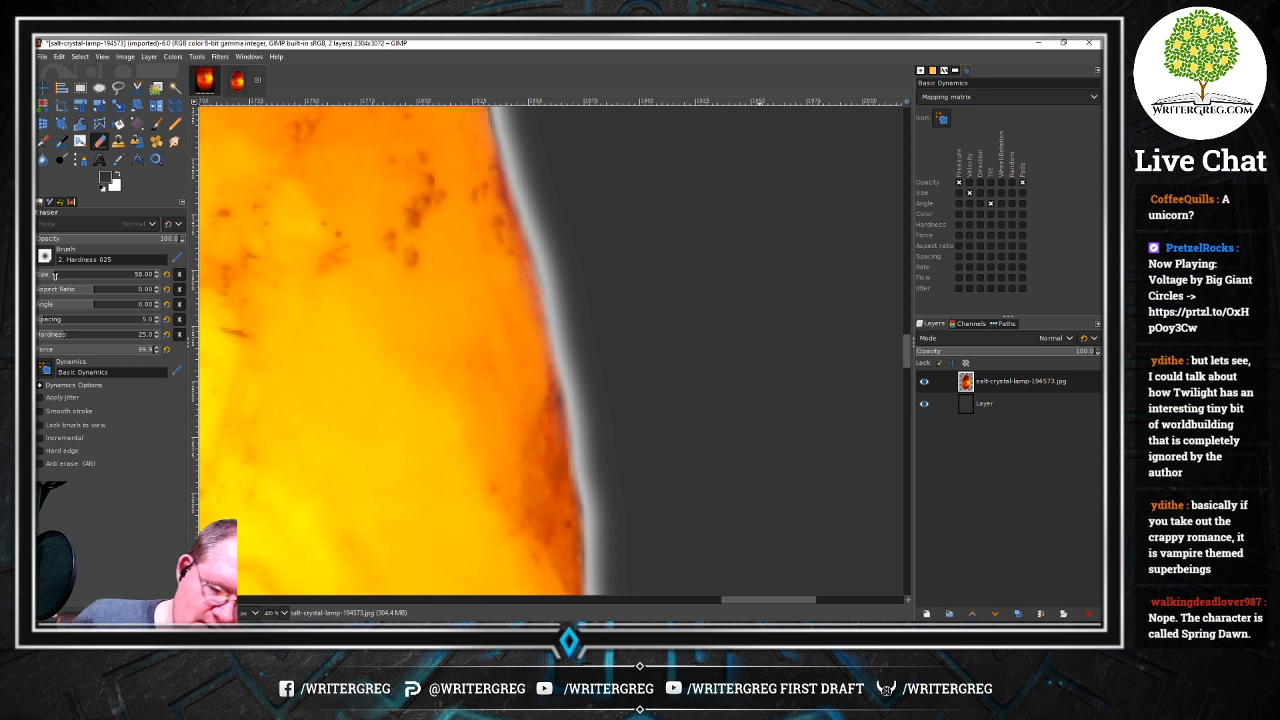
mouse_move(596, 266)
mouse_down()
mouse_move(595, 303)
mouse_move(550, 177)
mouse_move(574, 242)
mouse_move(558, 260)
mouse_move(595, 294)
mouse_move(596, 345)
mouse_move(580, 276)
mouse_move(596, 368)
mouse_up()
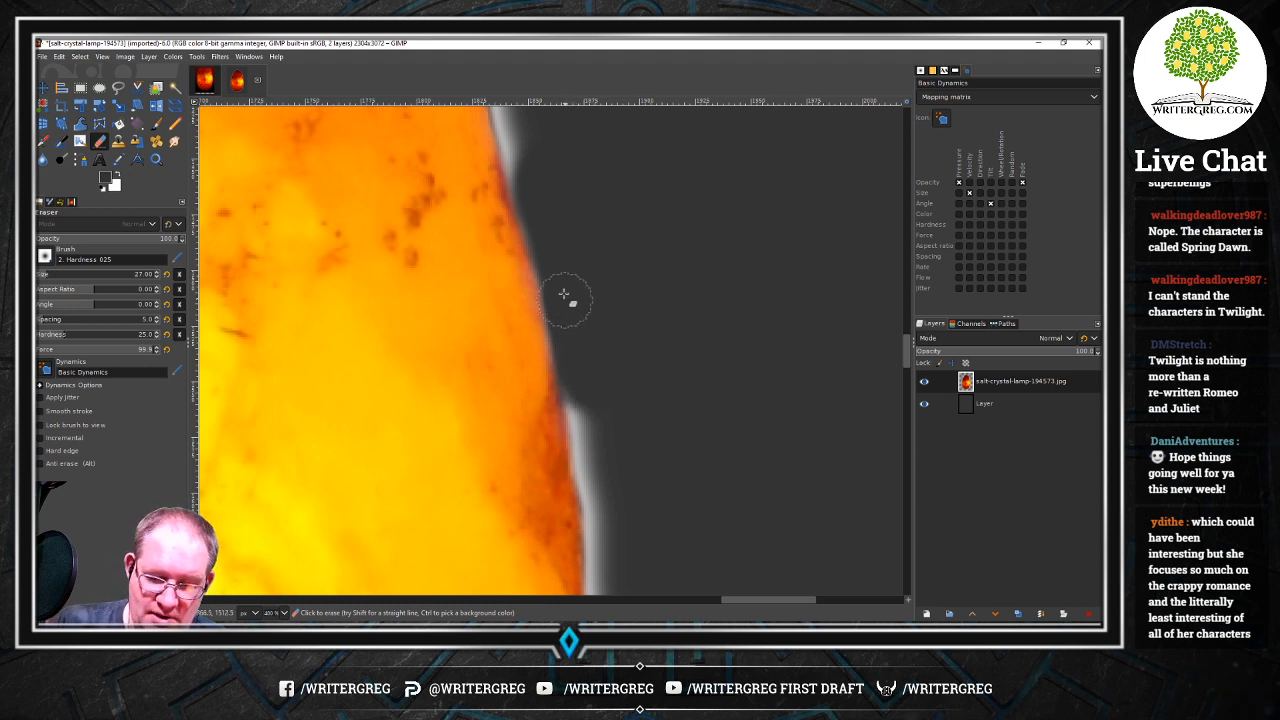
mouse_move(564, 293)
mouse_down()
mouse_move(586, 455)
mouse_move(578, 388)
mouse_move(603, 476)
mouse_move(603, 432)
mouse_move(598, 490)
mouse_up()
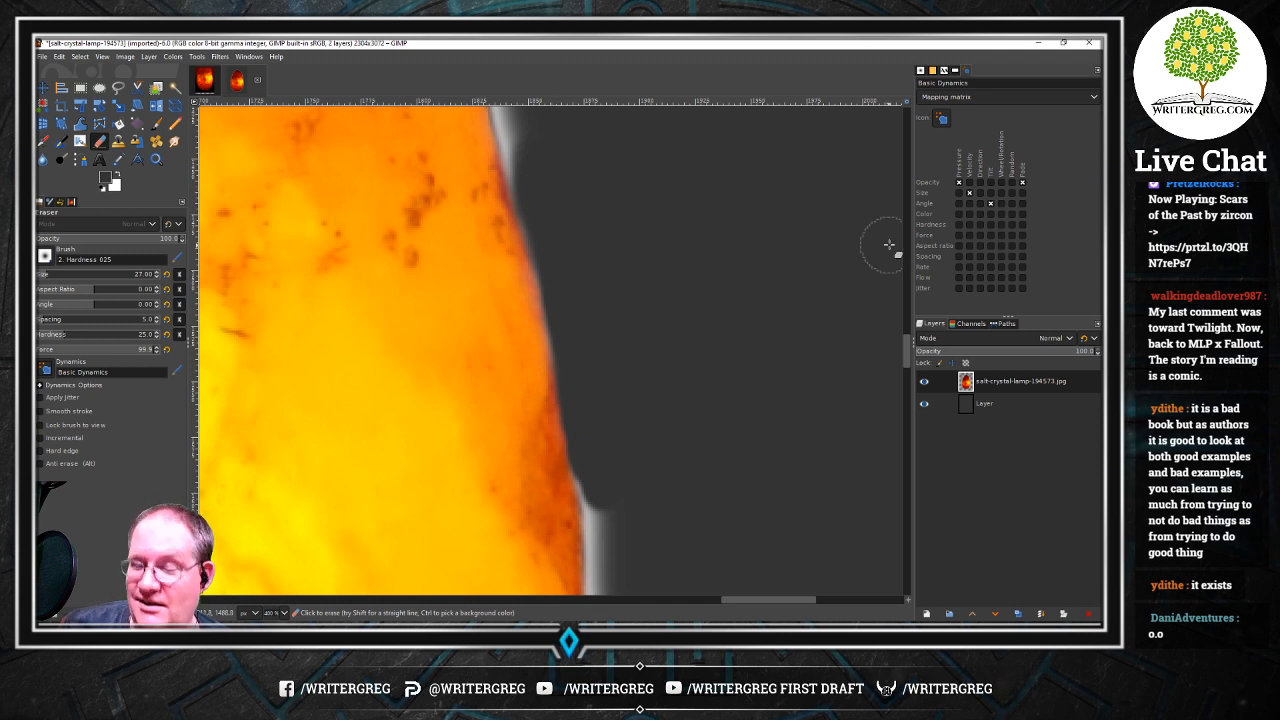
Erase the white fringe further down the lamp's right edge, past the small outward bulge beside the yellow glow
drag(906, 348, 906, 370)
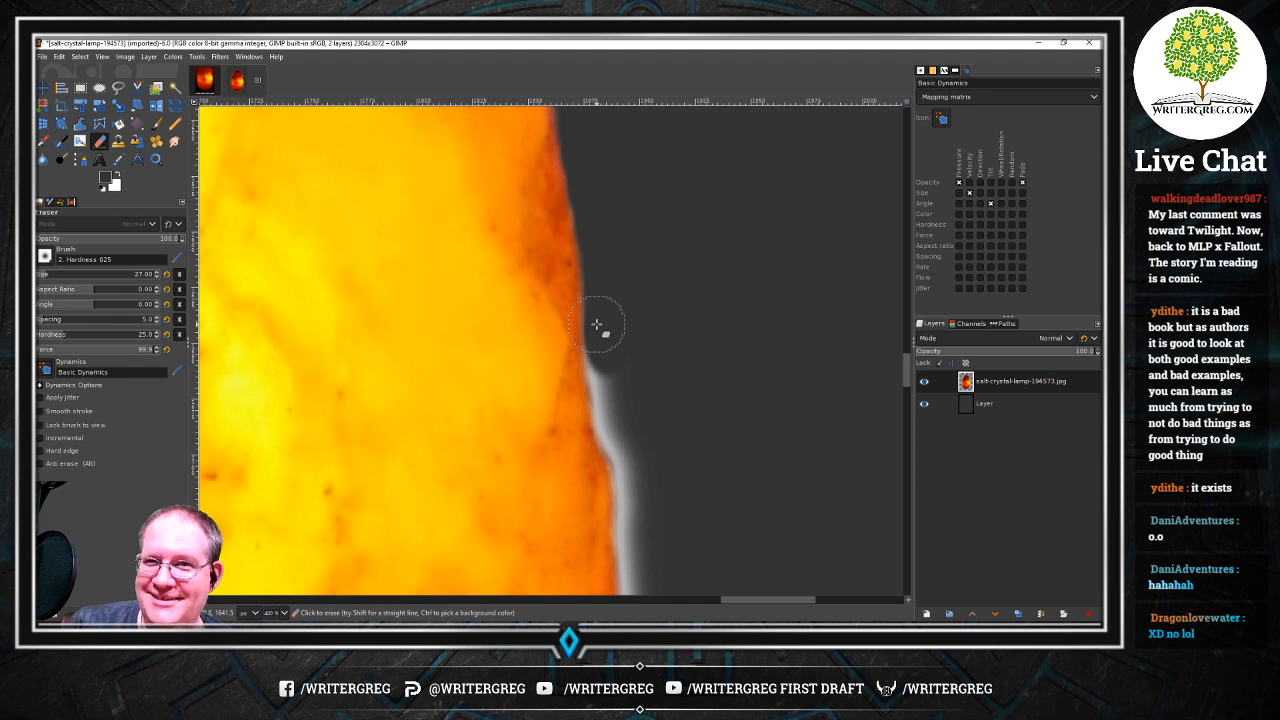
mouse_move(614, 338)
mouse_down()
mouse_move(609, 380)
mouse_move(604, 343)
mouse_move(609, 424)
mouse_move(600, 373)
mouse_move(626, 450)
mouse_move(630, 418)
mouse_move(625, 457)
mouse_up()
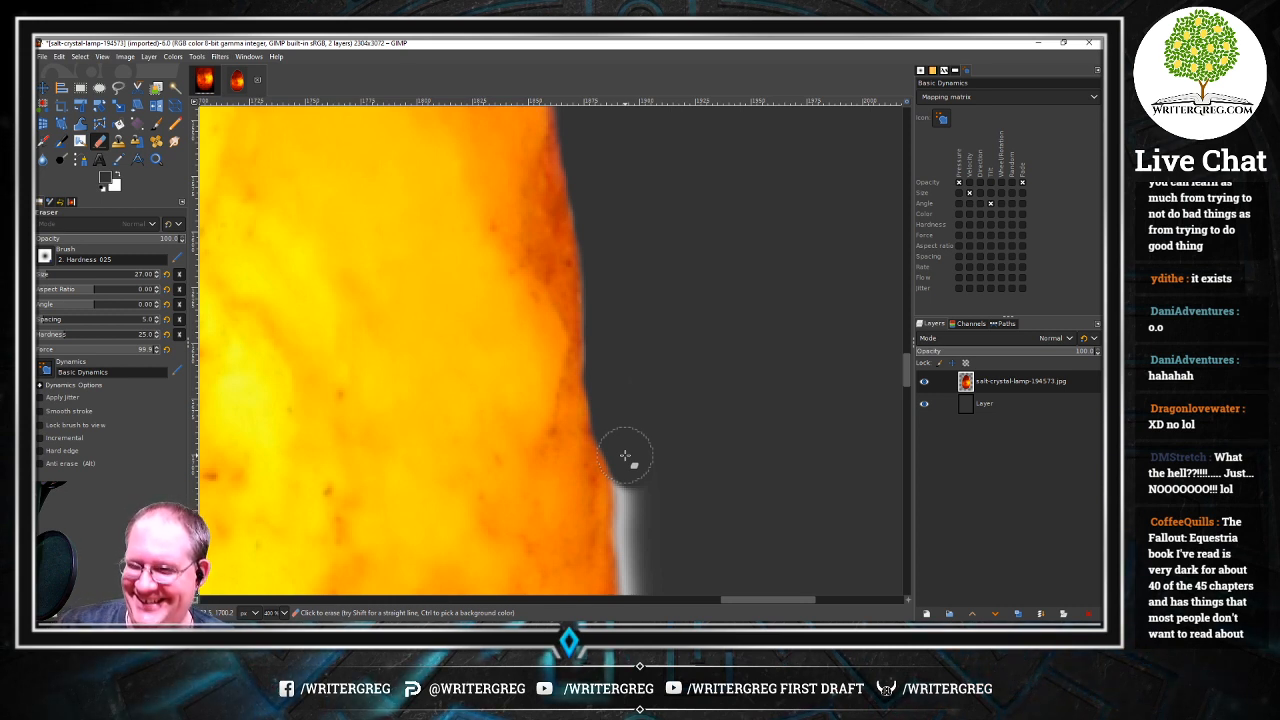
mouse_move(906, 370)
mouse_down()
mouse_move(906, 398)
mouse_move(906, 385)
mouse_up()
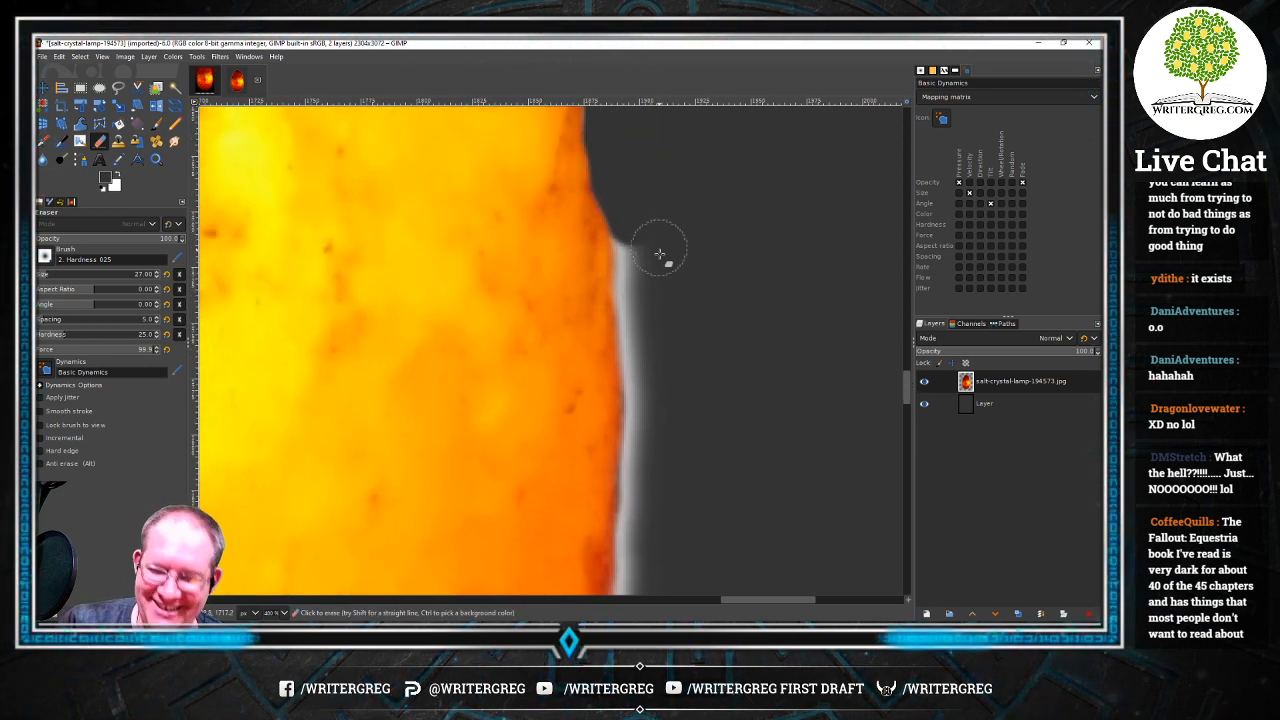
mouse_move(657, 271)
mouse_down()
mouse_move(646, 249)
mouse_move(636, 270)
mouse_move(638, 246)
mouse_move(640, 311)
mouse_move(632, 253)
mouse_up()
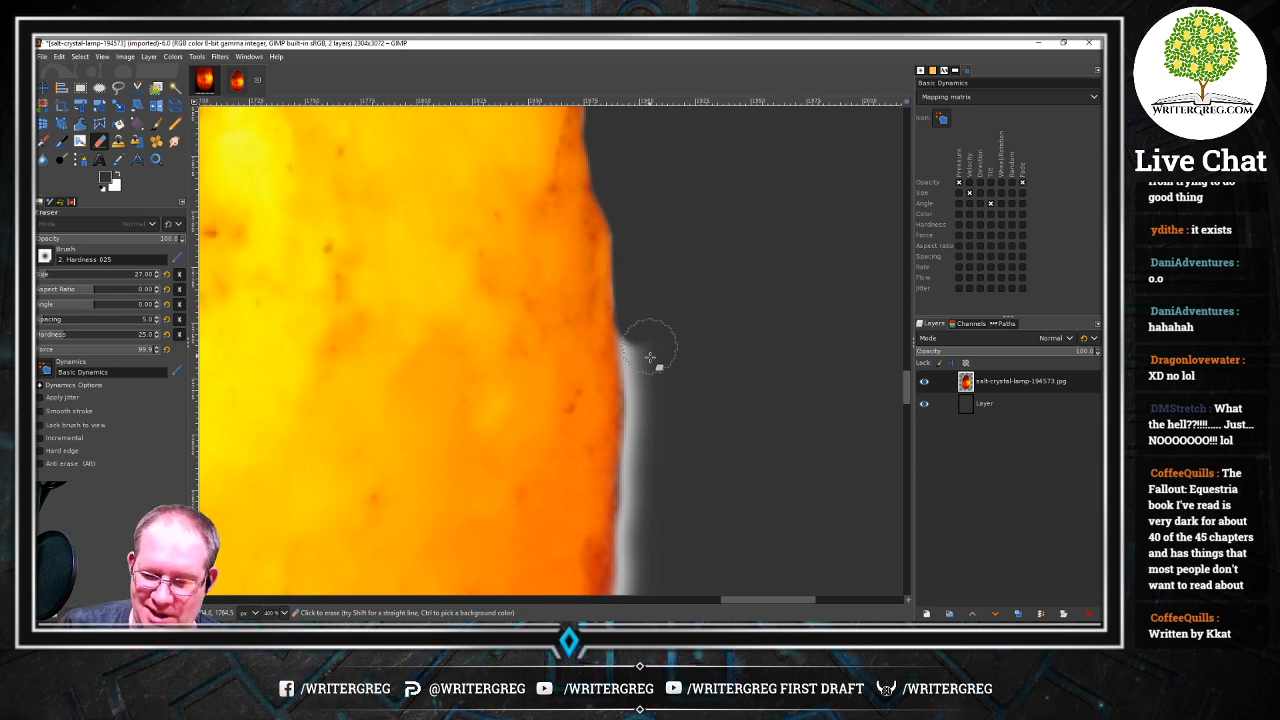
mouse_move(650, 331)
mouse_down()
mouse_move(640, 369)
mouse_move(636, 312)
mouse_move(646, 417)
mouse_up()
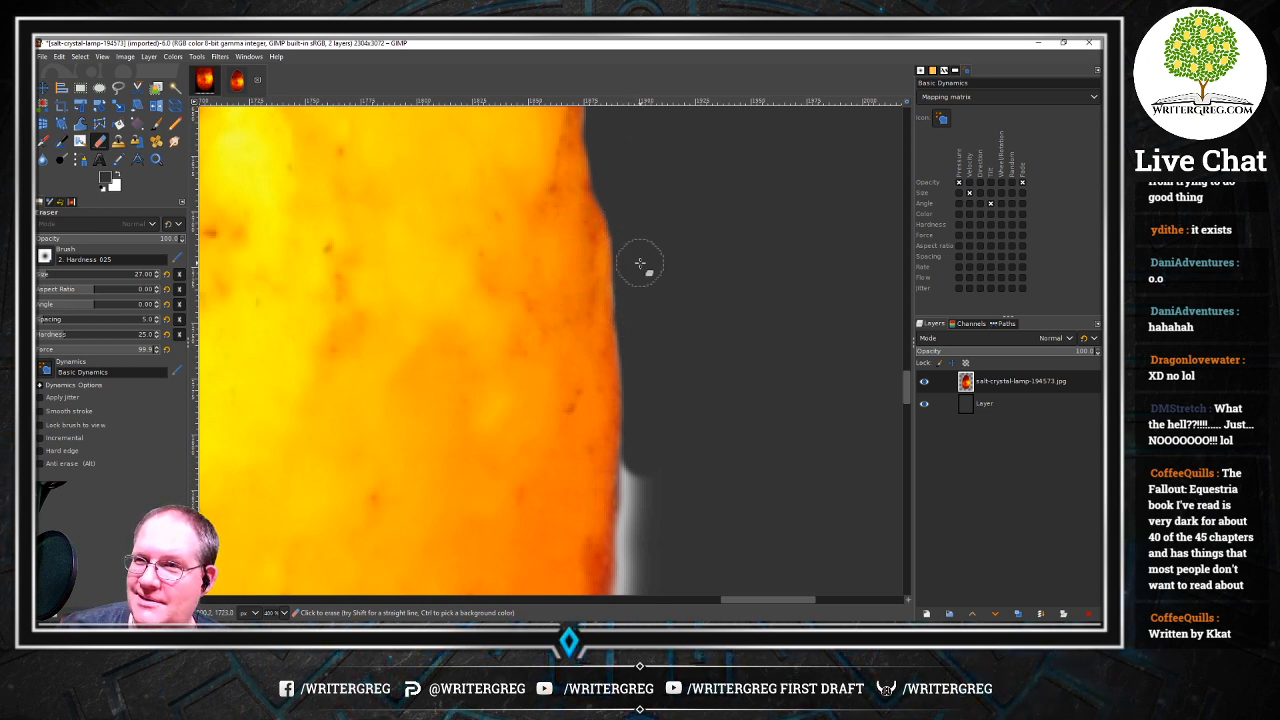
Erase the white fringe along the slightly indented stretch of the right edge where the glow turns from yellow to orange
drag(905, 387, 908, 398)
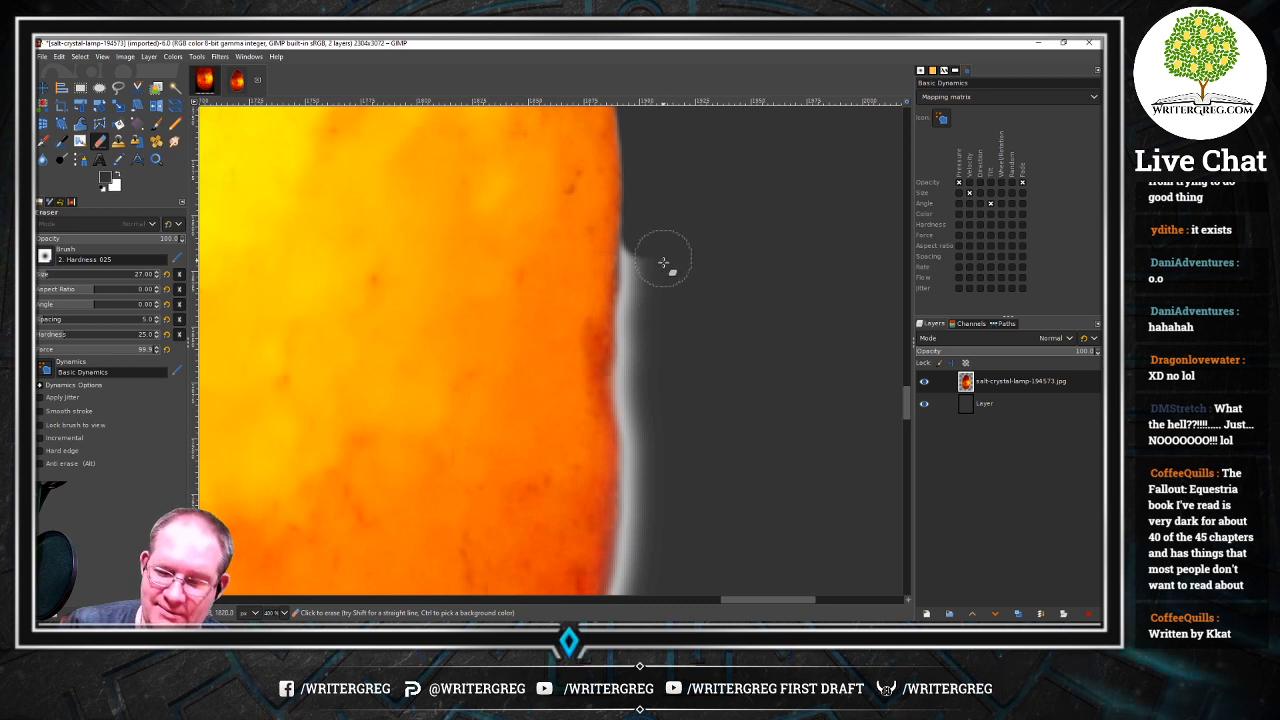
mouse_move(650, 252)
mouse_down()
mouse_move(640, 277)
mouse_move(639, 246)
mouse_move(643, 343)
mouse_move(635, 315)
mouse_move(633, 336)
mouse_up()
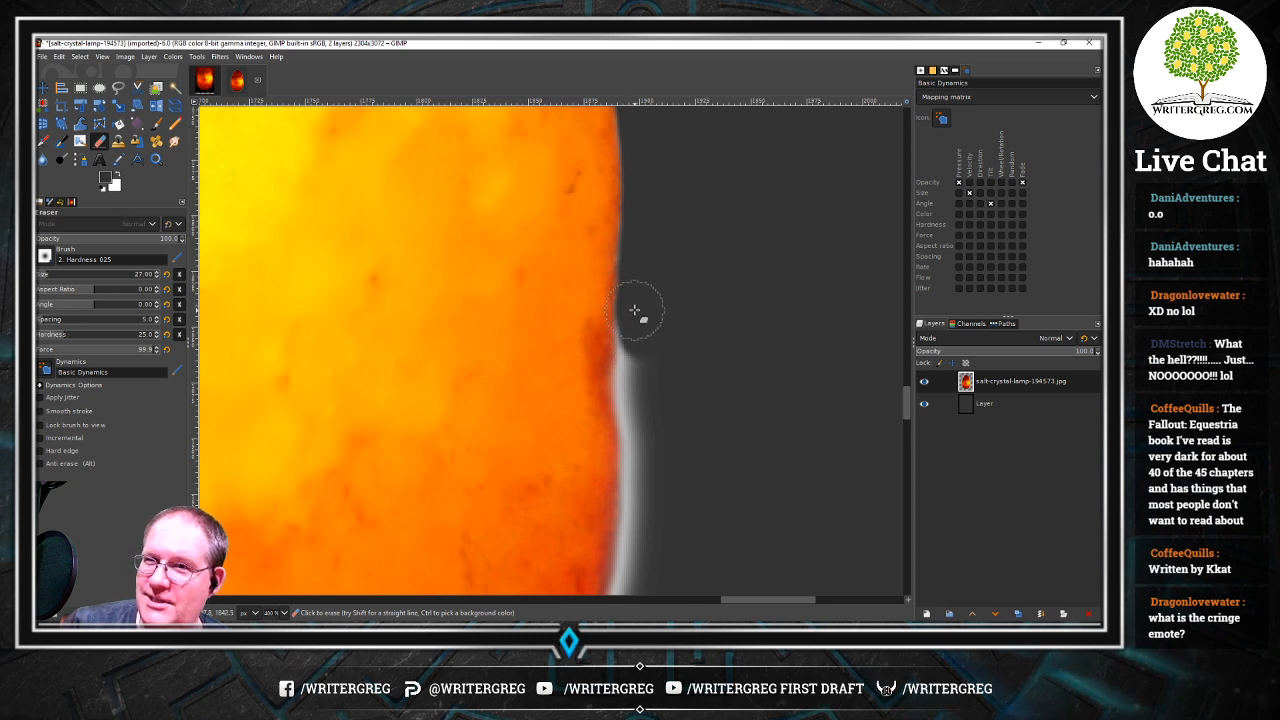
mouse_move(632, 363)
mouse_down()
mouse_move(635, 324)
mouse_move(630, 398)
mouse_move(632, 377)
mouse_move(654, 487)
mouse_move(632, 402)
mouse_up()
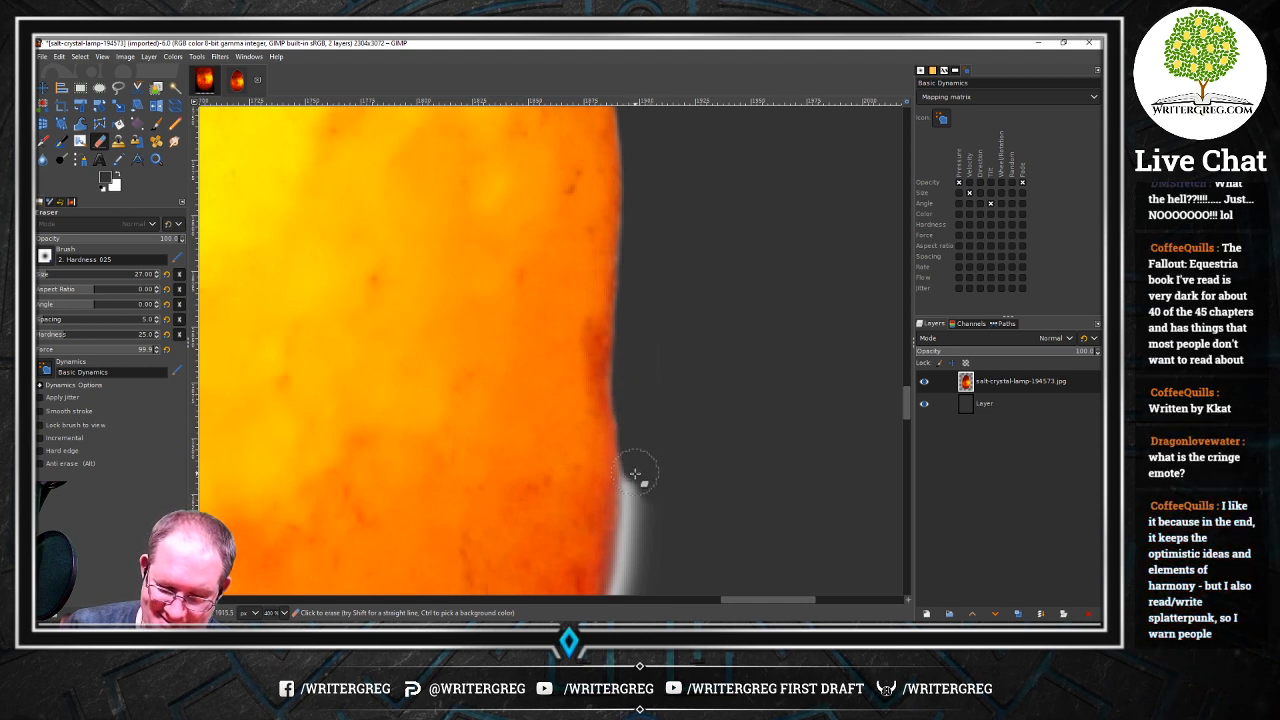
drag(635, 473, 645, 535)
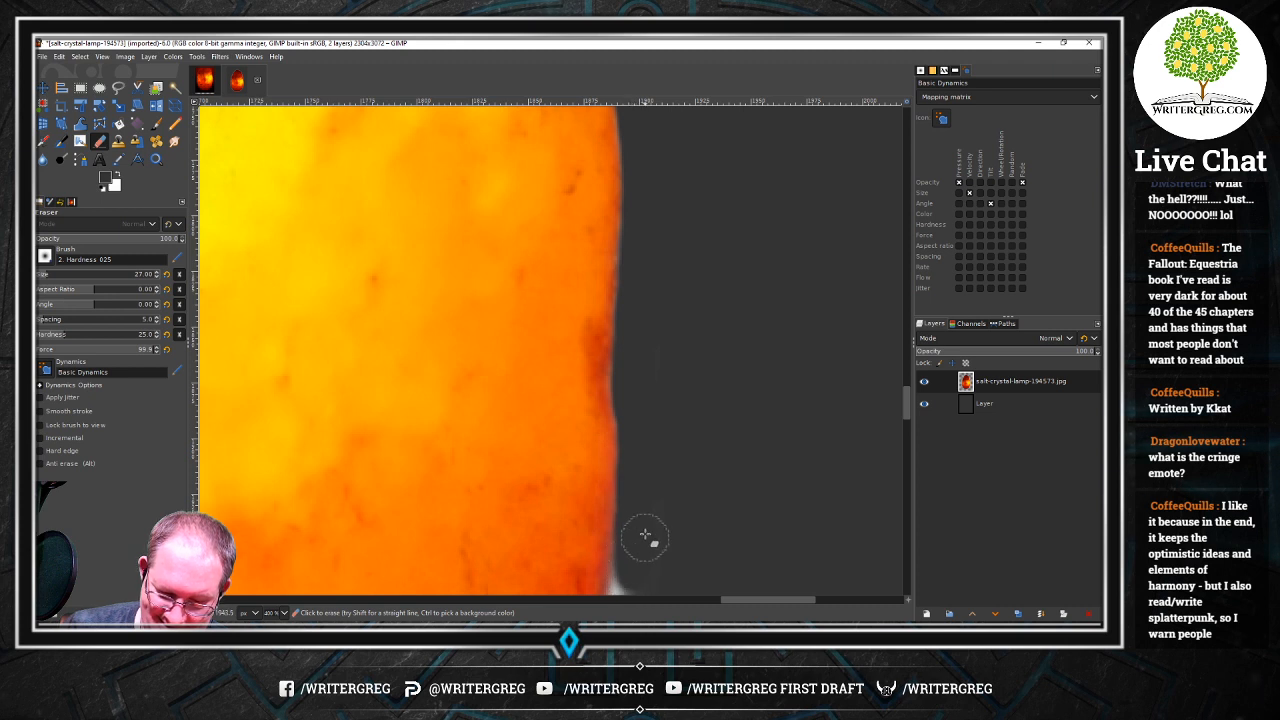
Erase the white fringe along the next lower stretch of the right edge, beside the dark-speckled orange area
mouse_move(909, 408)
mouse_down()
mouse_move(906, 440)
mouse_move(906, 418)
mouse_up()
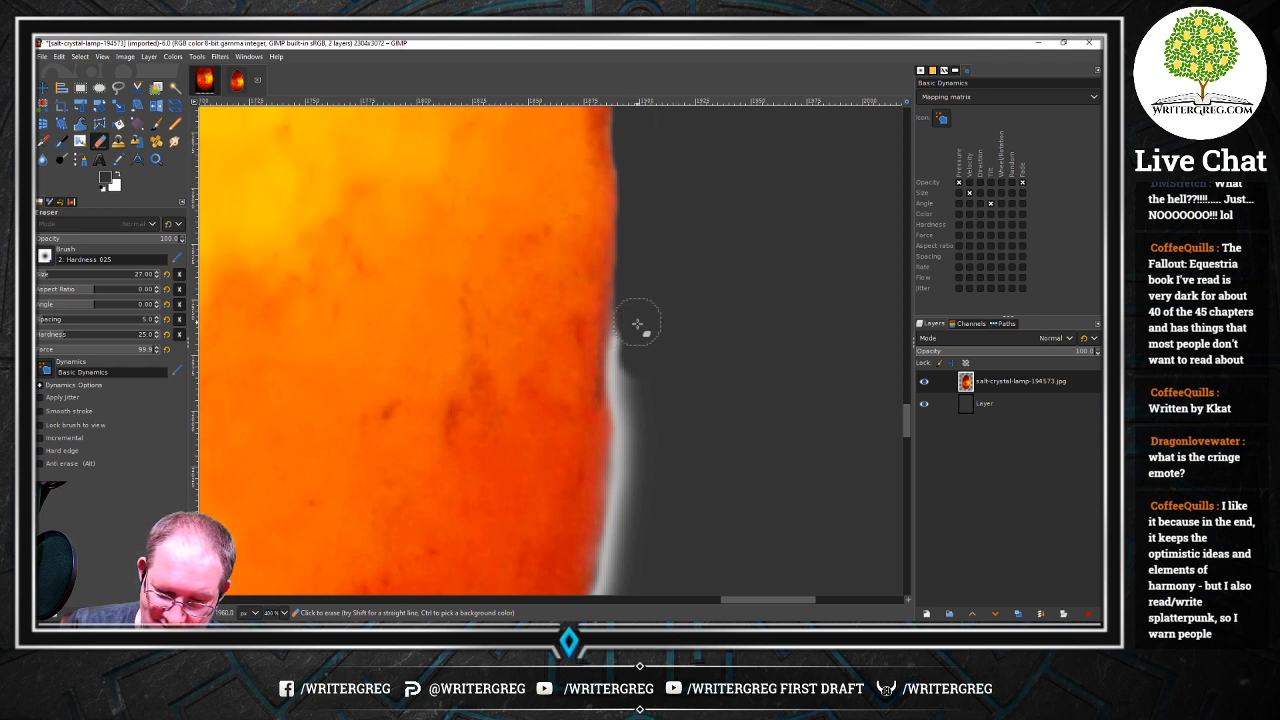
mouse_move(637, 323)
mouse_down()
mouse_move(627, 364)
mouse_move(637, 313)
mouse_move(628, 373)
mouse_move(634, 298)
mouse_move(638, 401)
mouse_up()
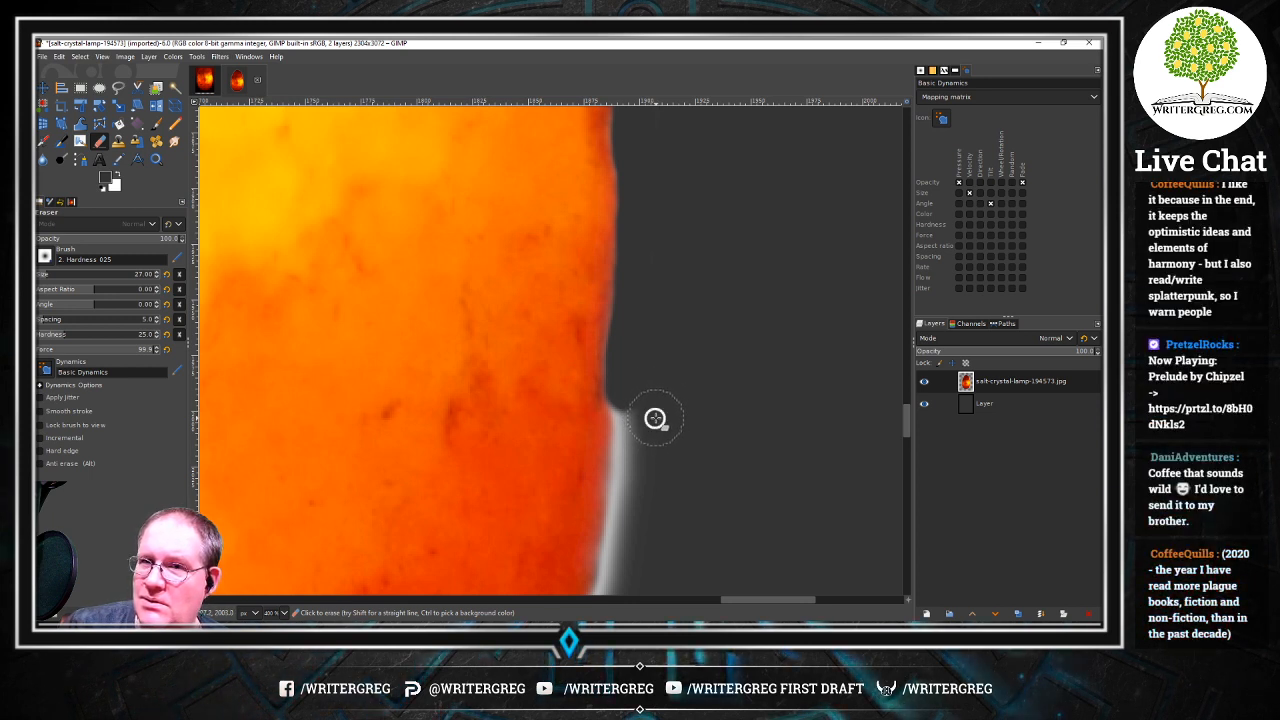
right_click(652, 418)
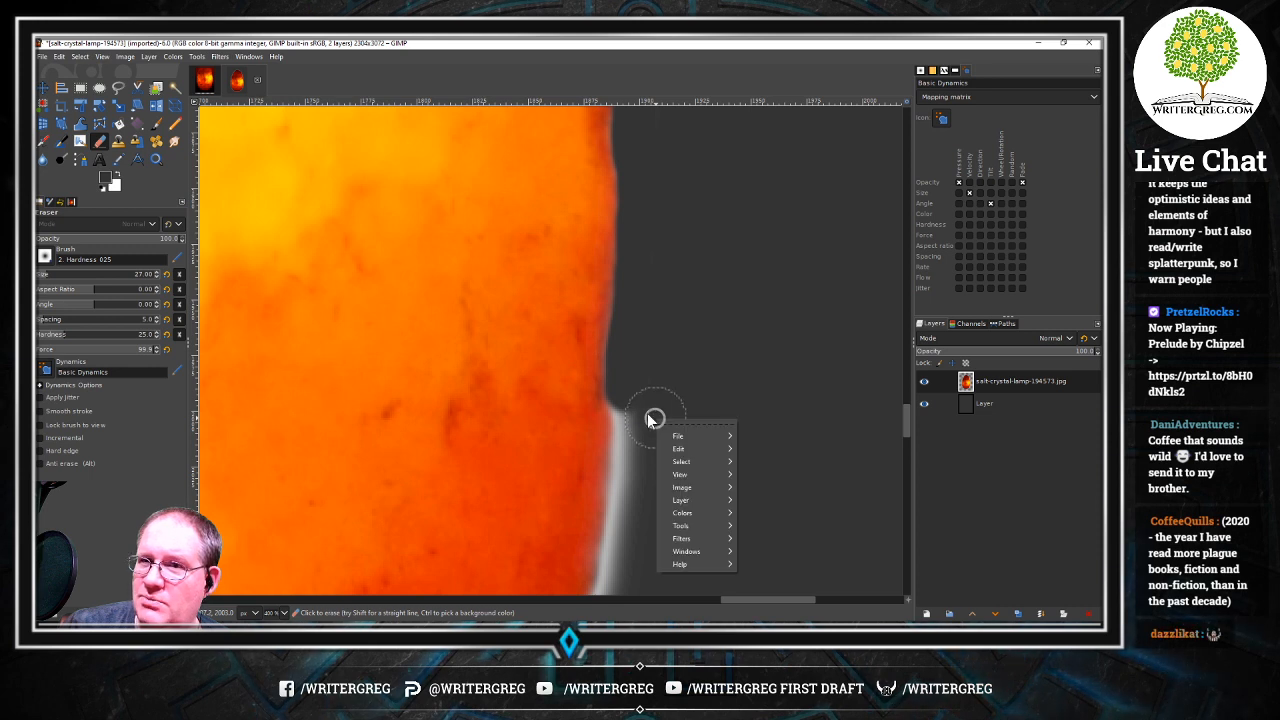
click(685, 346)
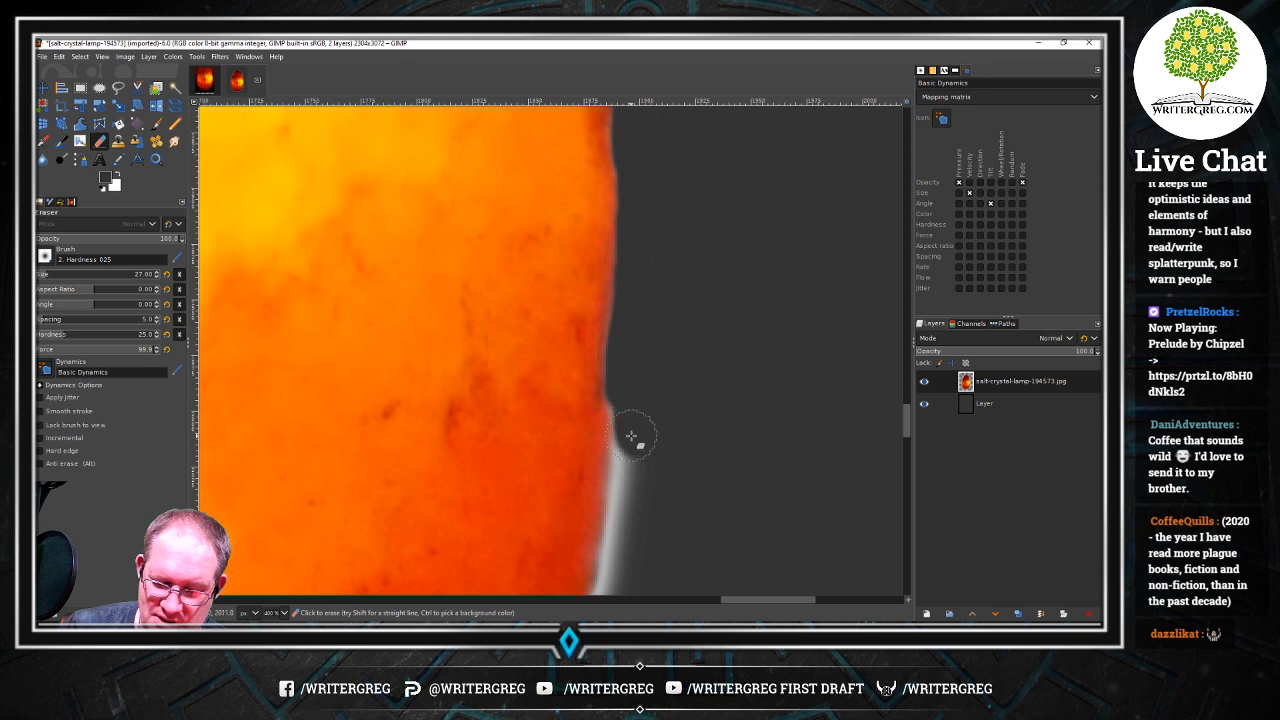
mouse_move(636, 447)
mouse_down()
mouse_move(634, 435)
mouse_move(623, 486)
mouse_move(632, 470)
mouse_move(638, 532)
mouse_move(630, 492)
mouse_move(618, 531)
mouse_move(634, 463)
mouse_up()
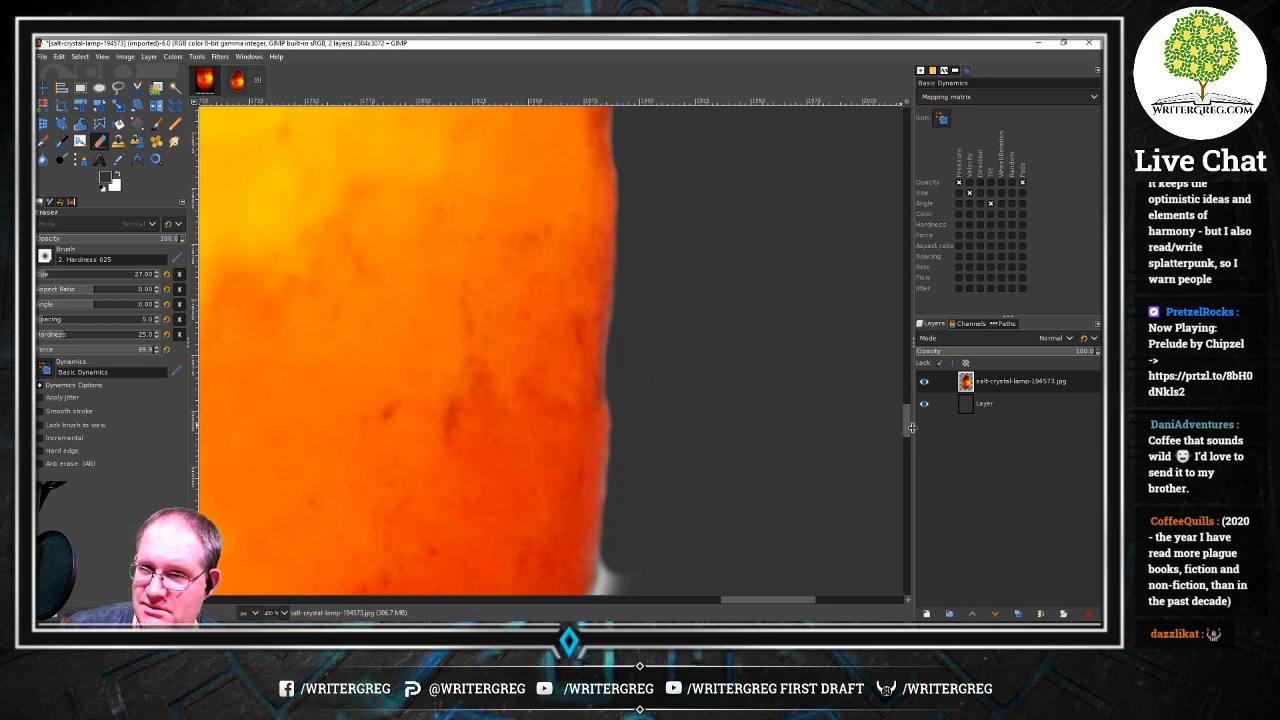
Erase the white fringe along the lamp's right edge where it begins to slope inward beside the red-orange area
drag(908, 425, 905, 453)
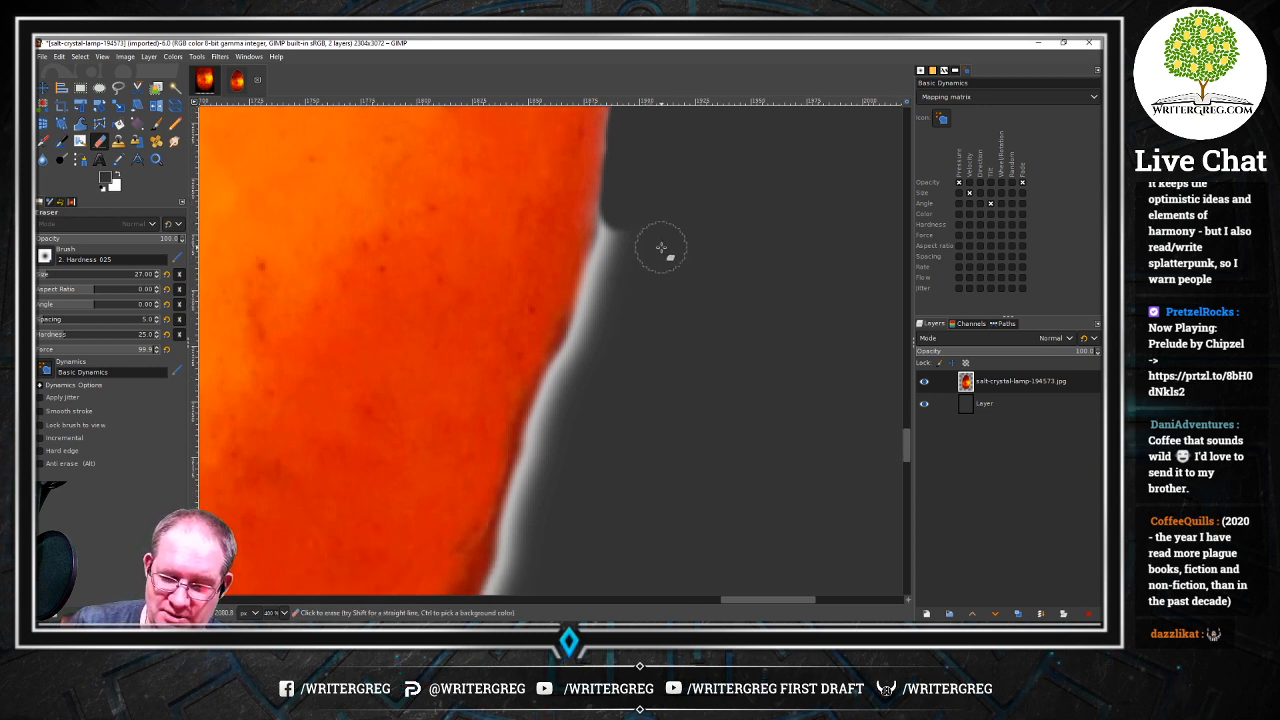
mouse_move(632, 296)
mouse_down()
mouse_move(623, 237)
mouse_move(614, 277)
mouse_move(617, 229)
mouse_move(608, 253)
mouse_move(631, 166)
mouse_move(619, 276)
mouse_move(624, 215)
mouse_move(614, 228)
mouse_up()
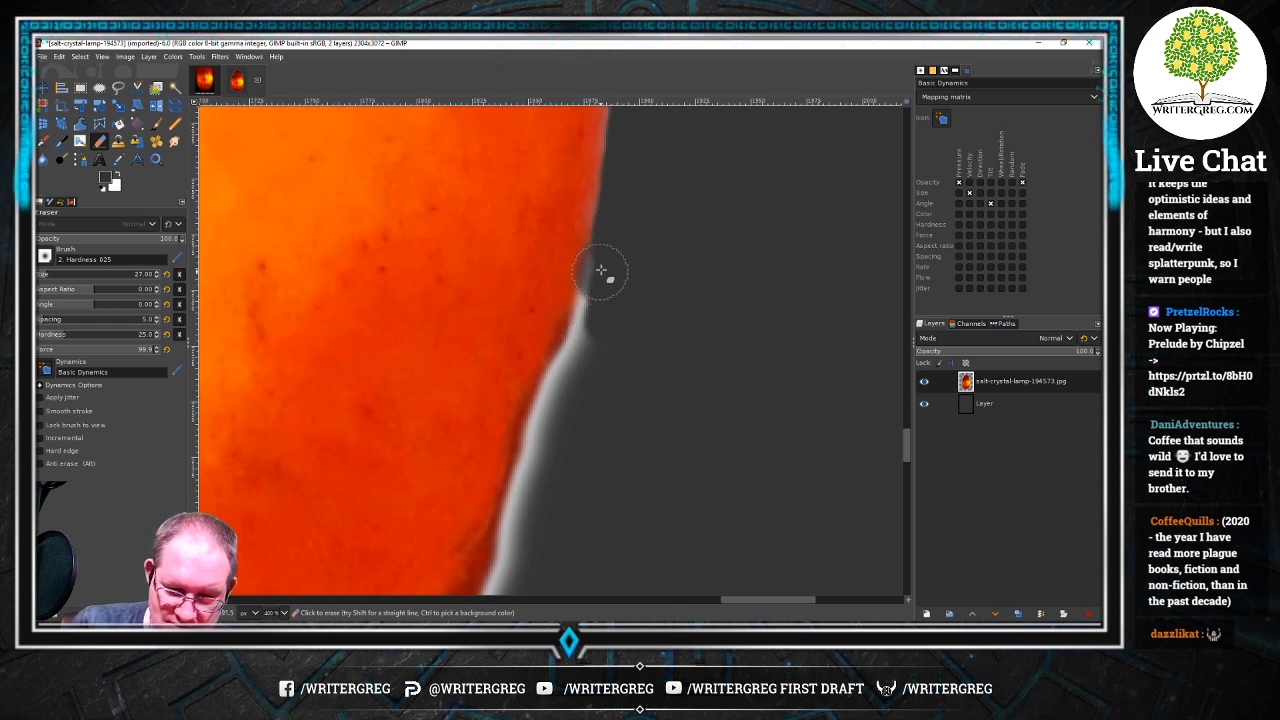
key(ctrl)
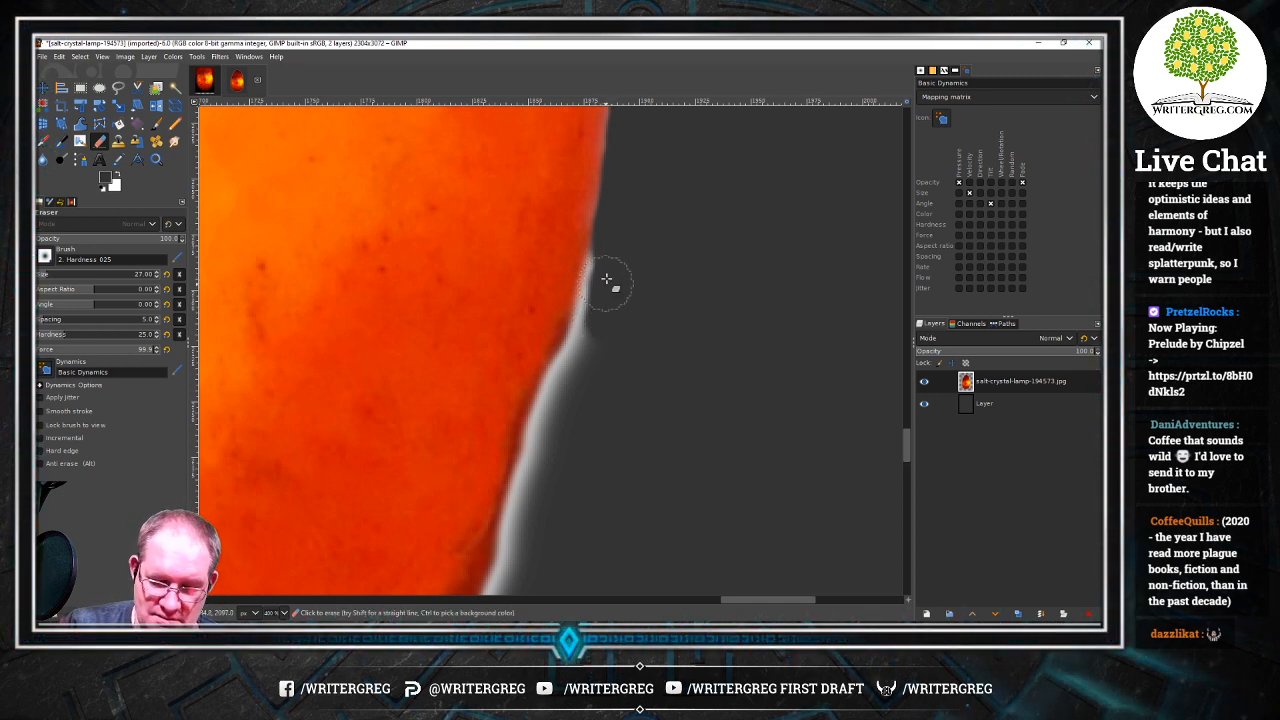
click(606, 279)
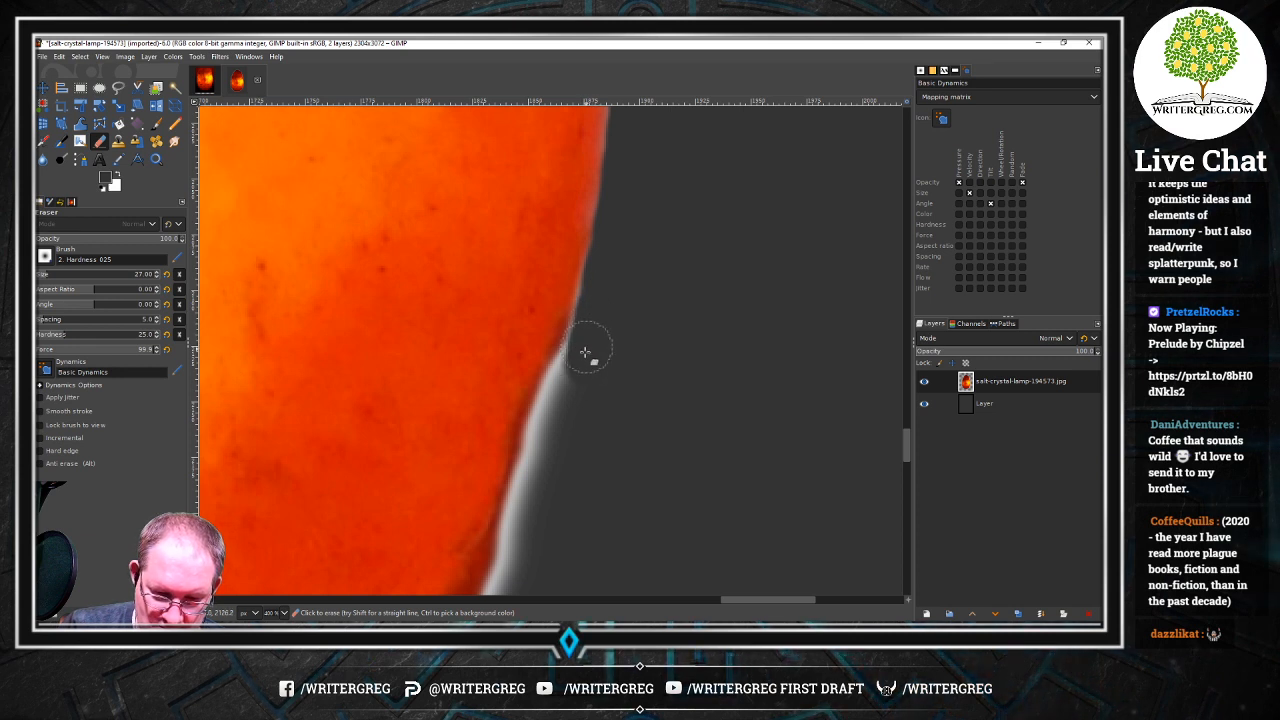
drag(585, 352, 604, 294)
mouse_move(584, 342)
mouse_down()
mouse_move(564, 389)
mouse_move(589, 325)
mouse_up()
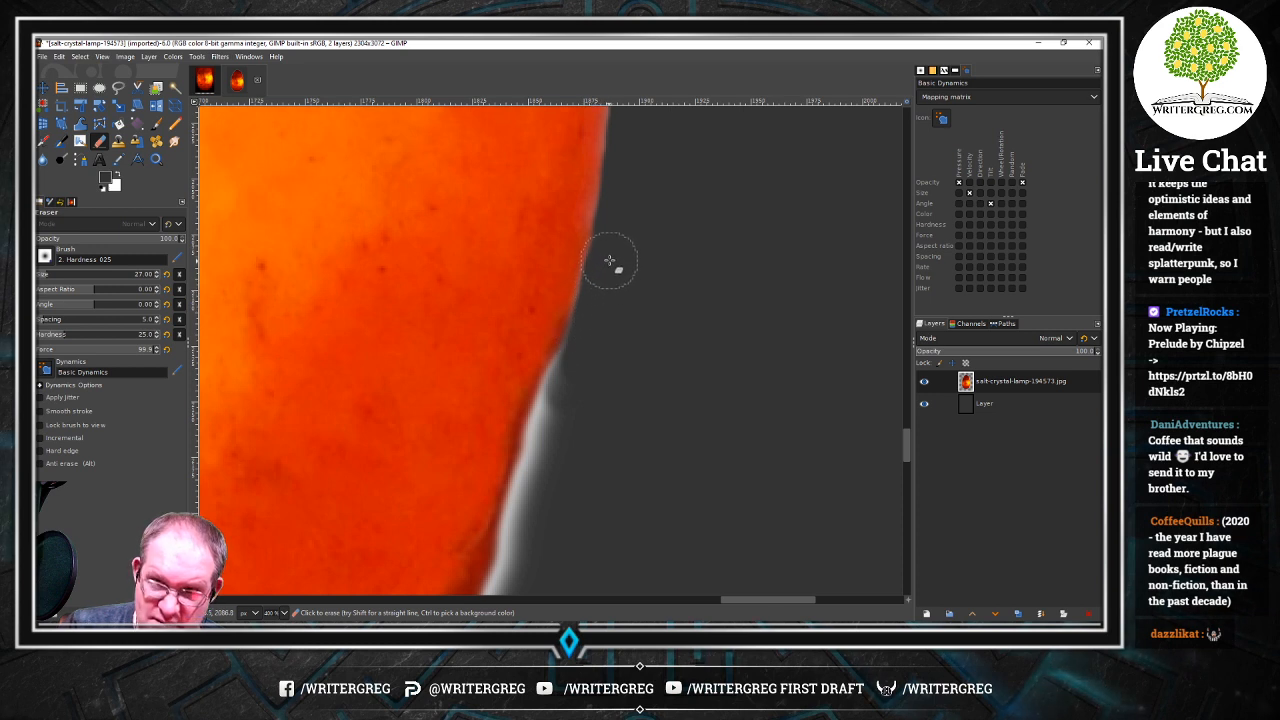
mouse_move(566, 426)
mouse_down()
mouse_move(573, 368)
mouse_move(554, 403)
mouse_move(581, 350)
mouse_move(539, 443)
mouse_move(556, 408)
mouse_move(546, 459)
mouse_up()
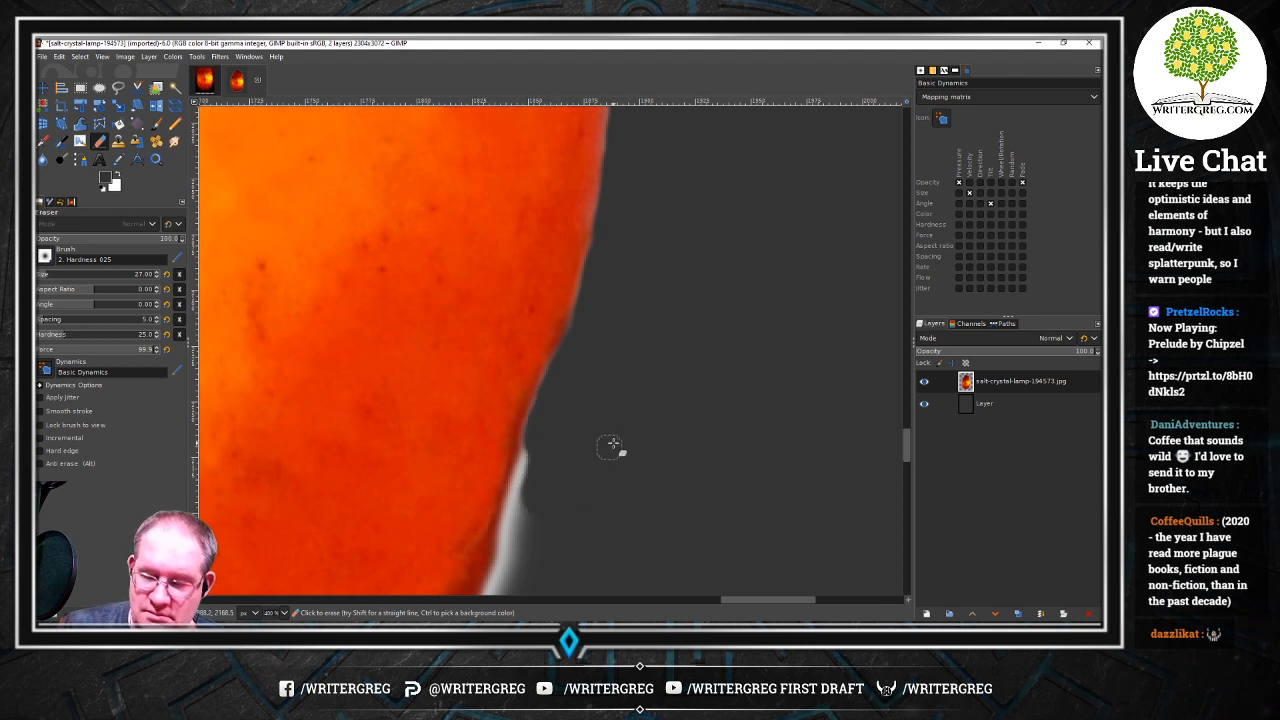
Erase the white fringe further down the sloping right edge, past the dark brownish patch at the lamp's rim
scroll(906, 460, down, 2)
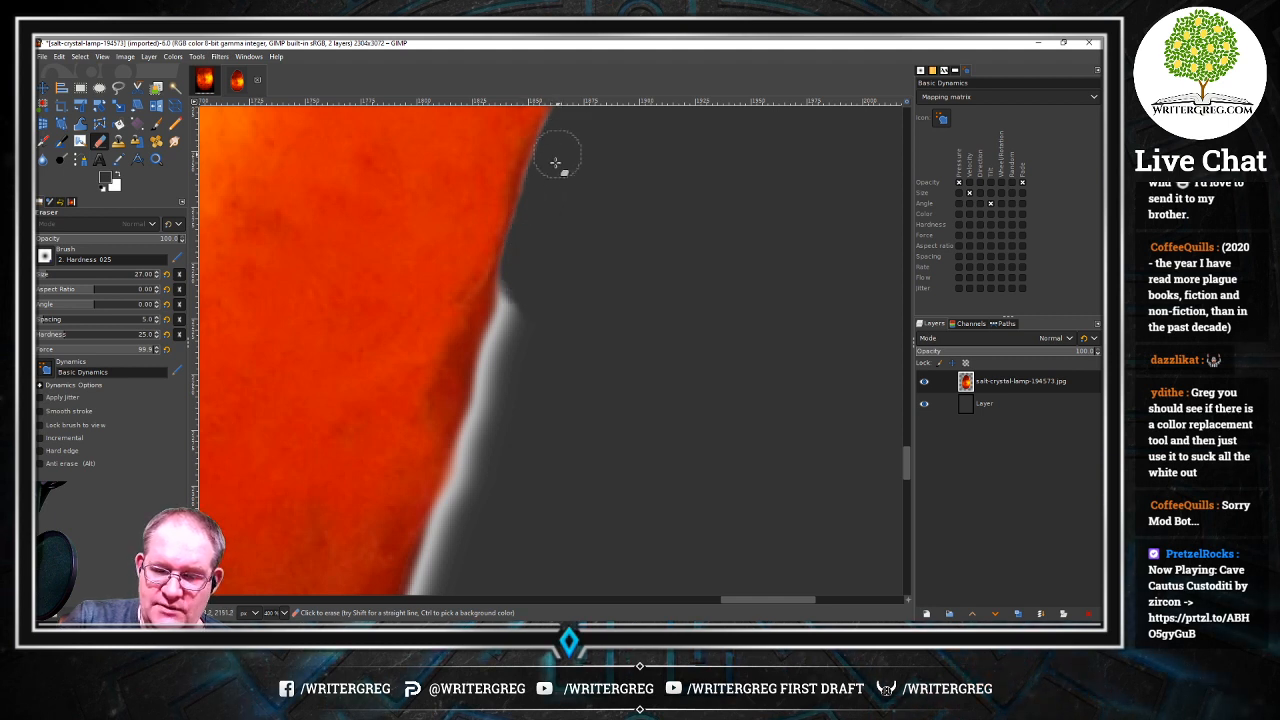
mouse_move(512, 290)
mouse_down()
mouse_move(520, 320)
mouse_move(520, 280)
mouse_move(503, 360)
mouse_move(509, 326)
mouse_up()
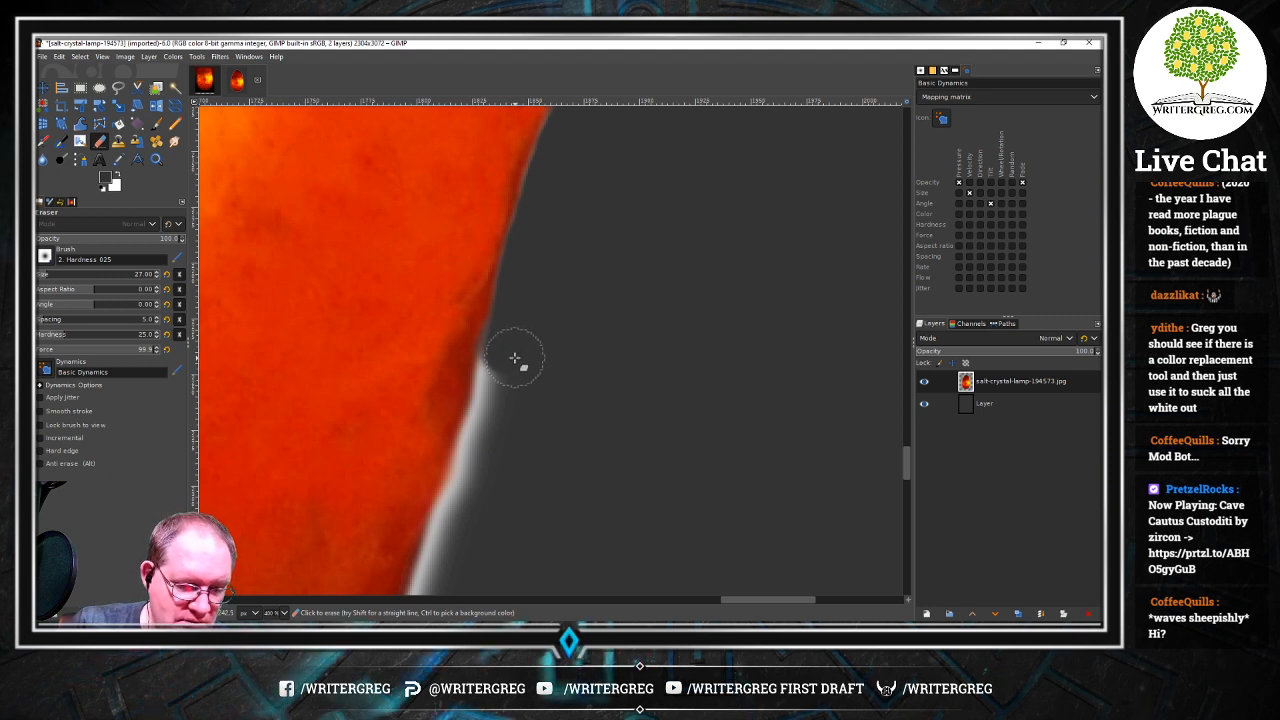
mouse_move(503, 366)
mouse_down()
mouse_move(491, 400)
mouse_move(502, 346)
mouse_move(480, 443)
mouse_move(500, 366)
mouse_move(508, 408)
mouse_move(486, 441)
mouse_up()
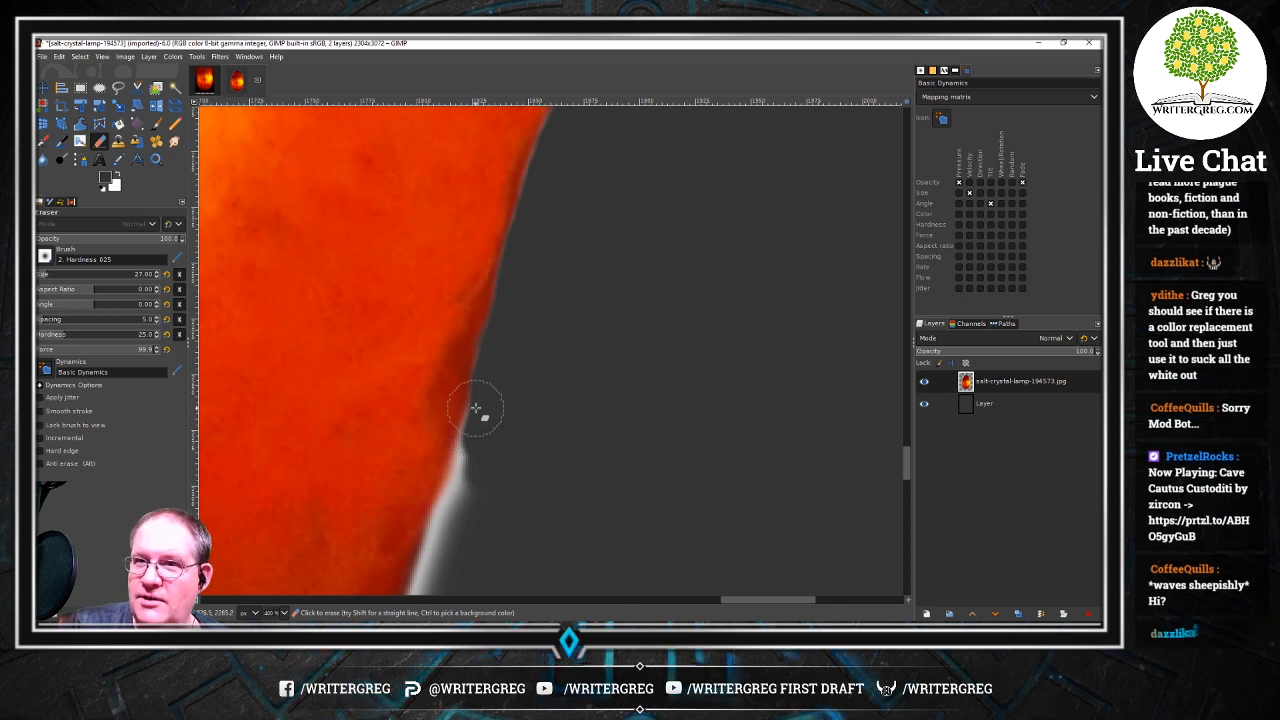
drag(480, 426, 445, 537)
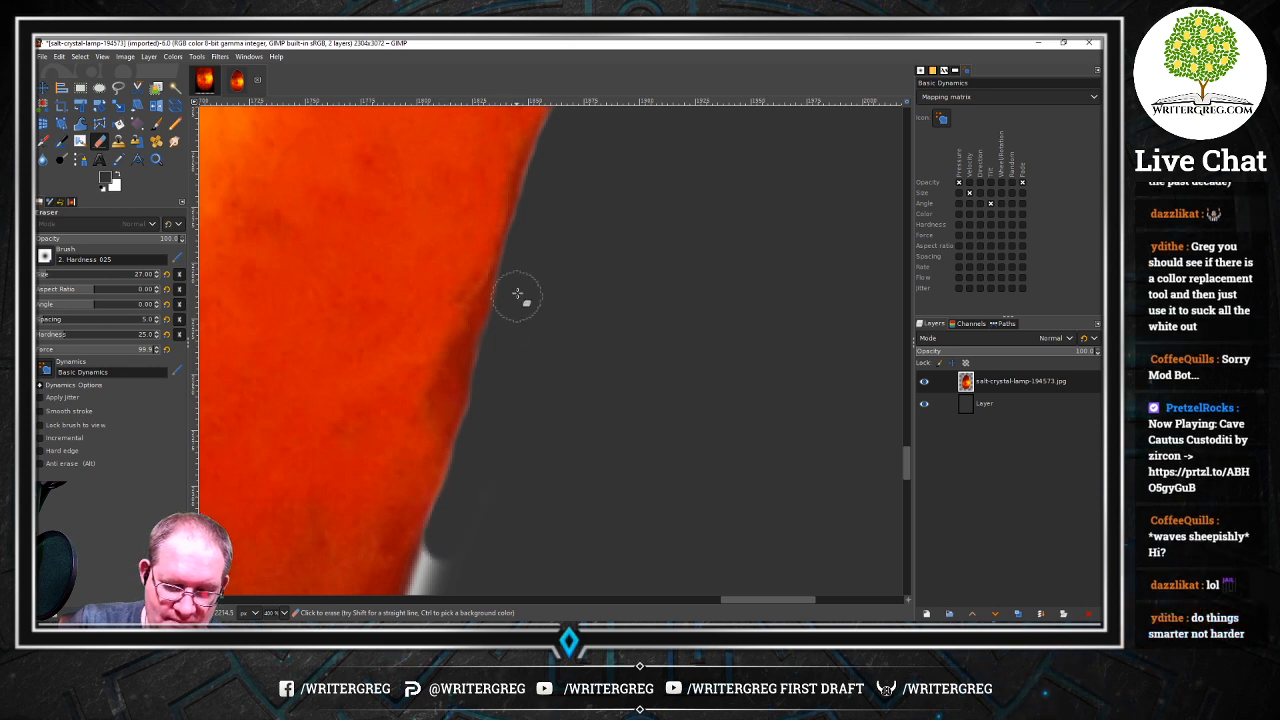
Save the image as salt-crystal-lamp-194573.xcf in the Images folder
drag(907, 463, 906, 484)
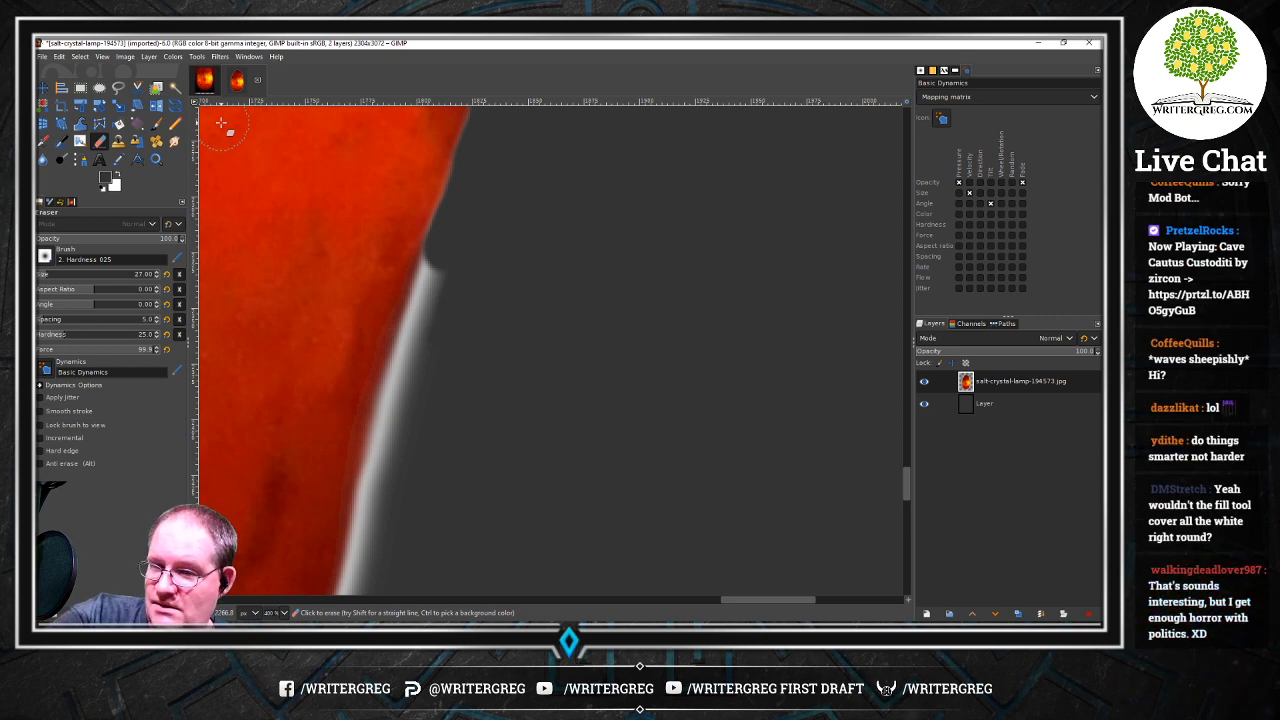
key(ctrl+s)
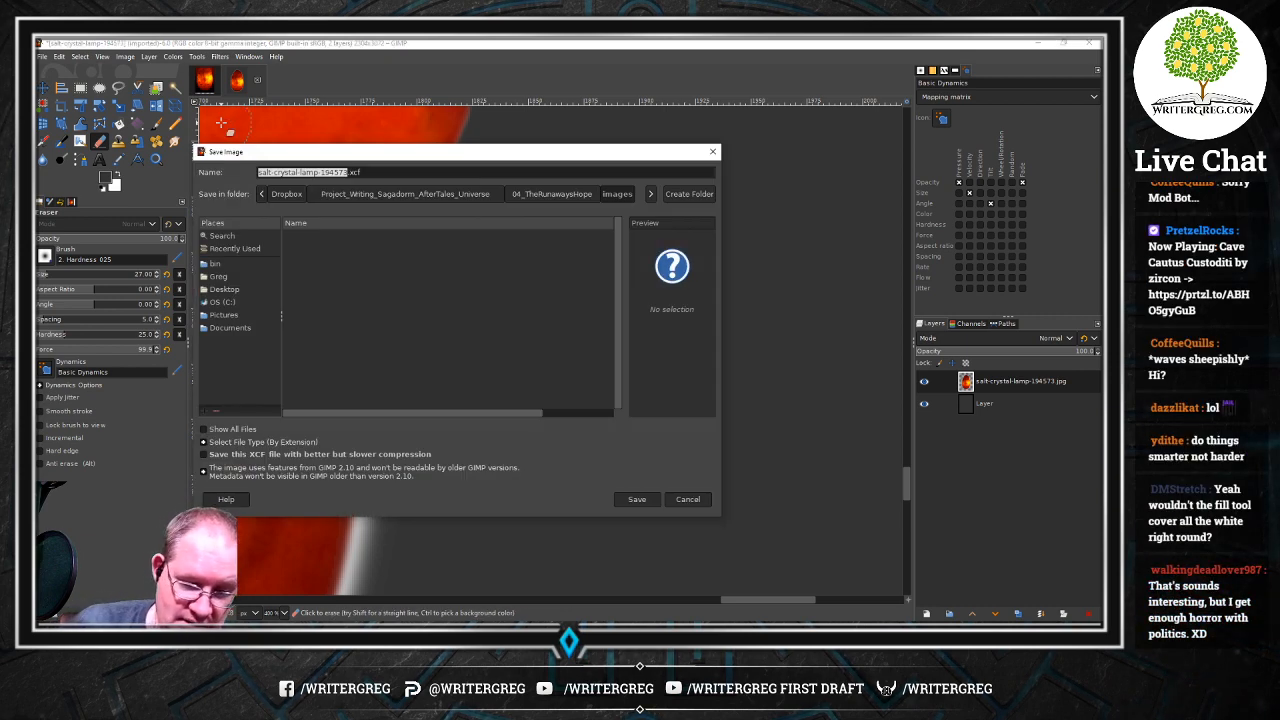
click(618, 502)
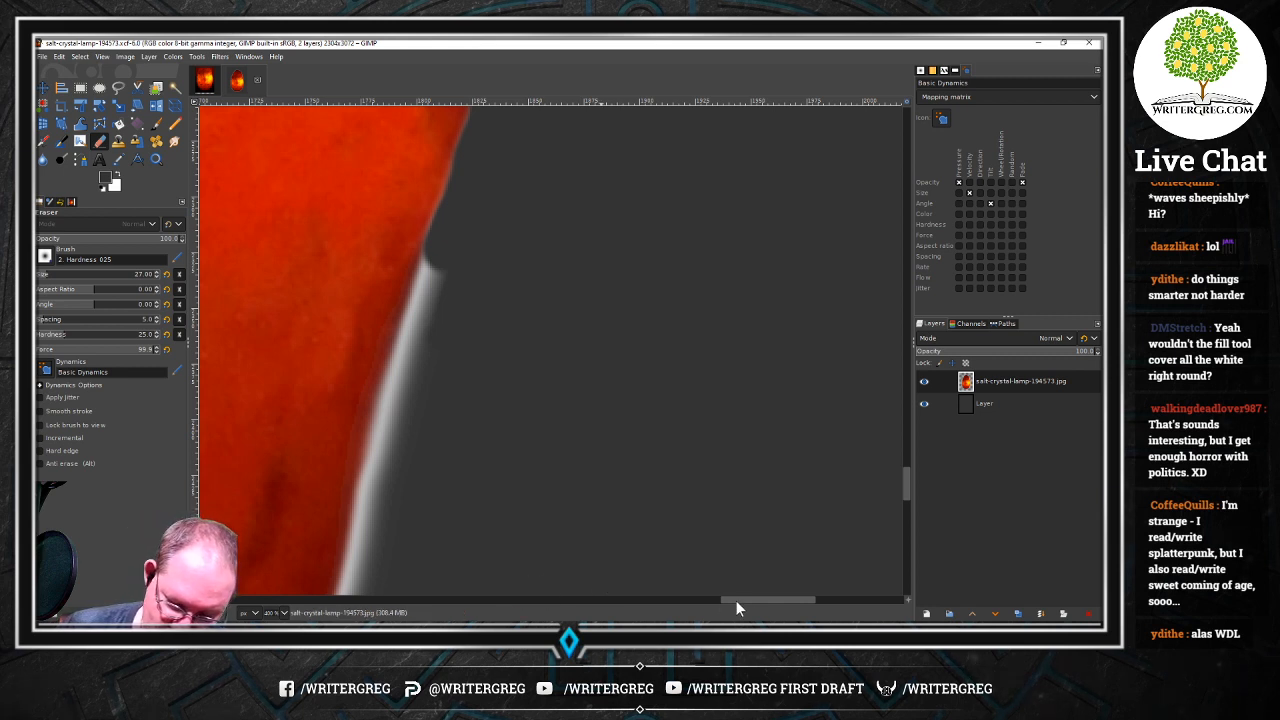
drag(748, 600, 701, 603)
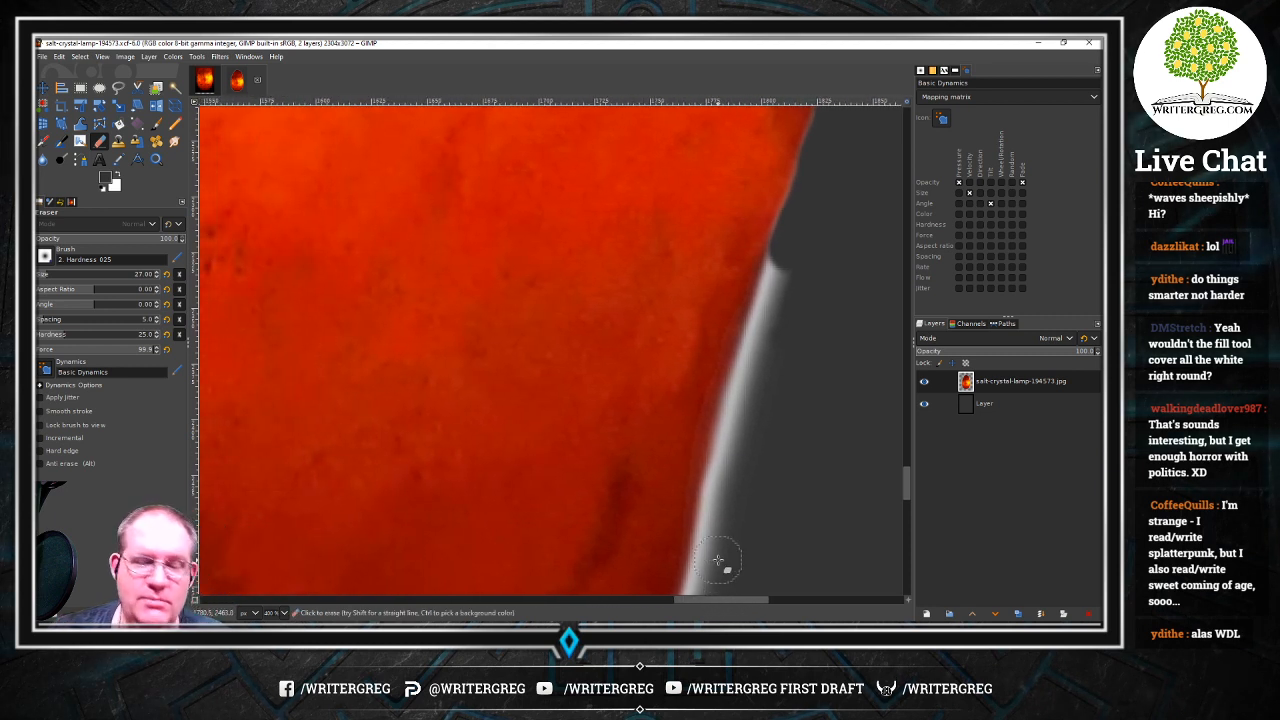
click(197, 57)
mouse_move(181, 57)
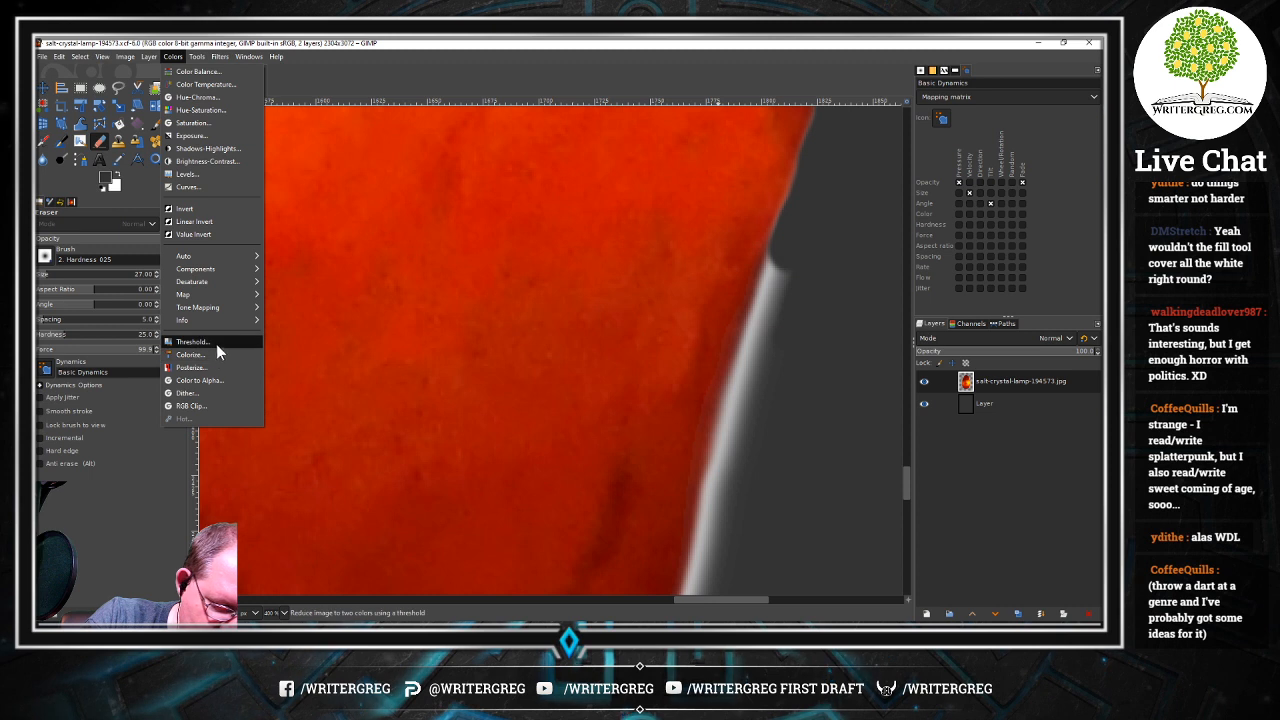
mouse_move(238, 256)
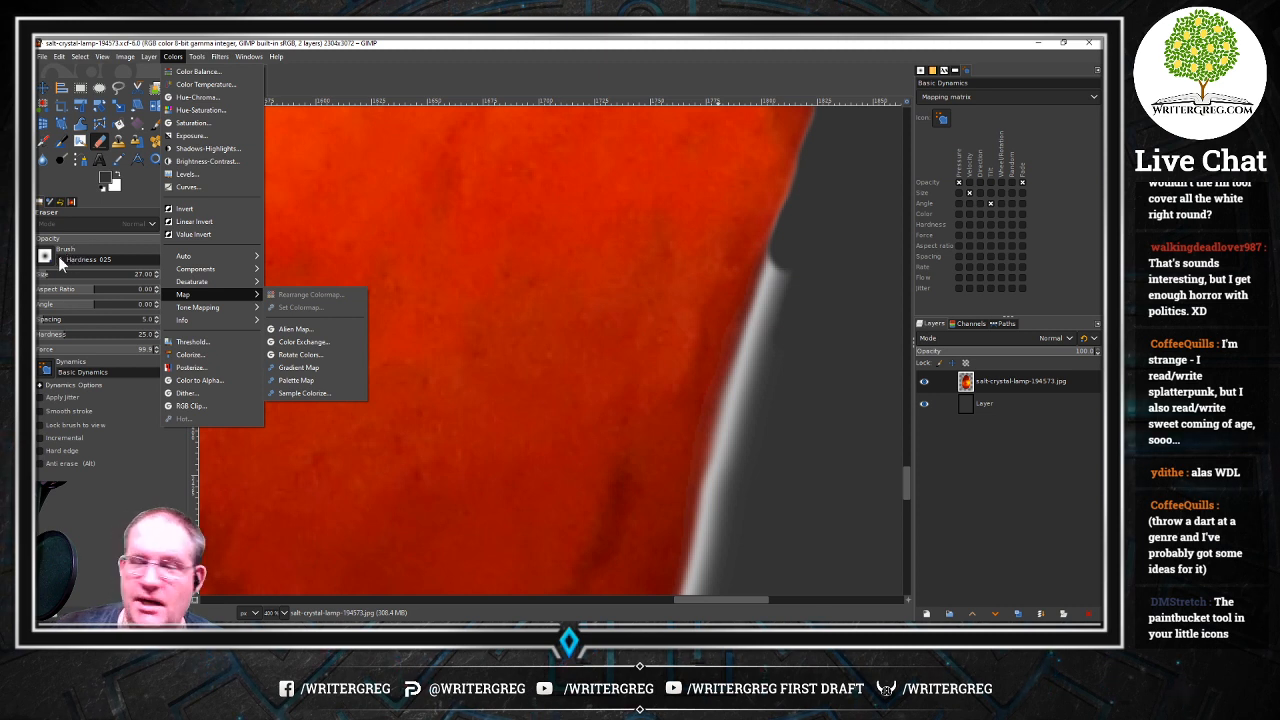
click(424, 70)
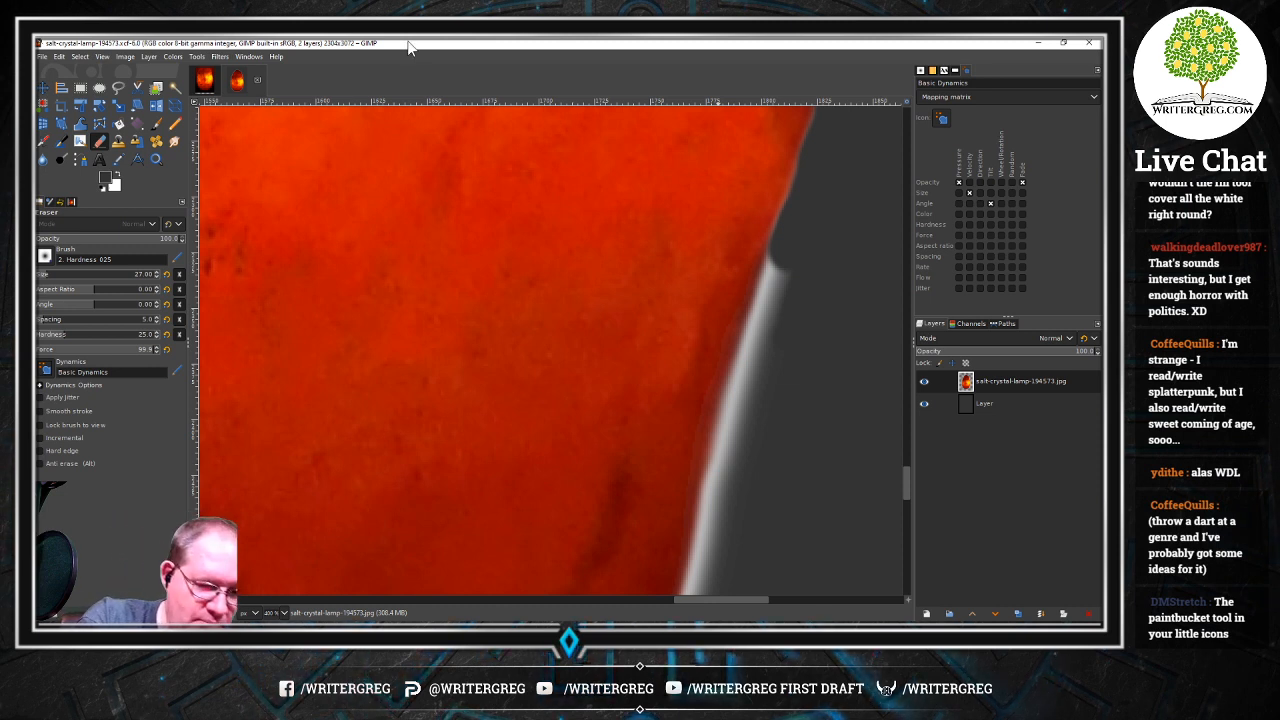
Choose the Bucket Fill tool and set it to fill by HSV Hue
click(120, 122)
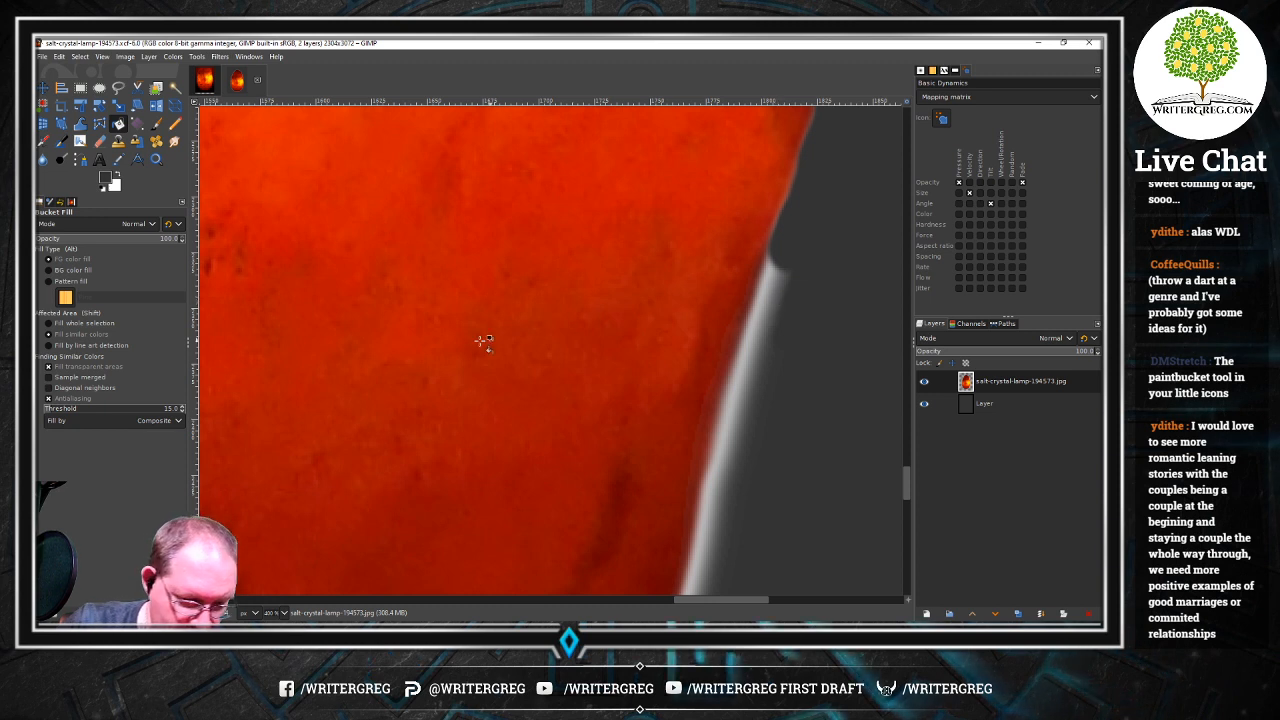
click(175, 421)
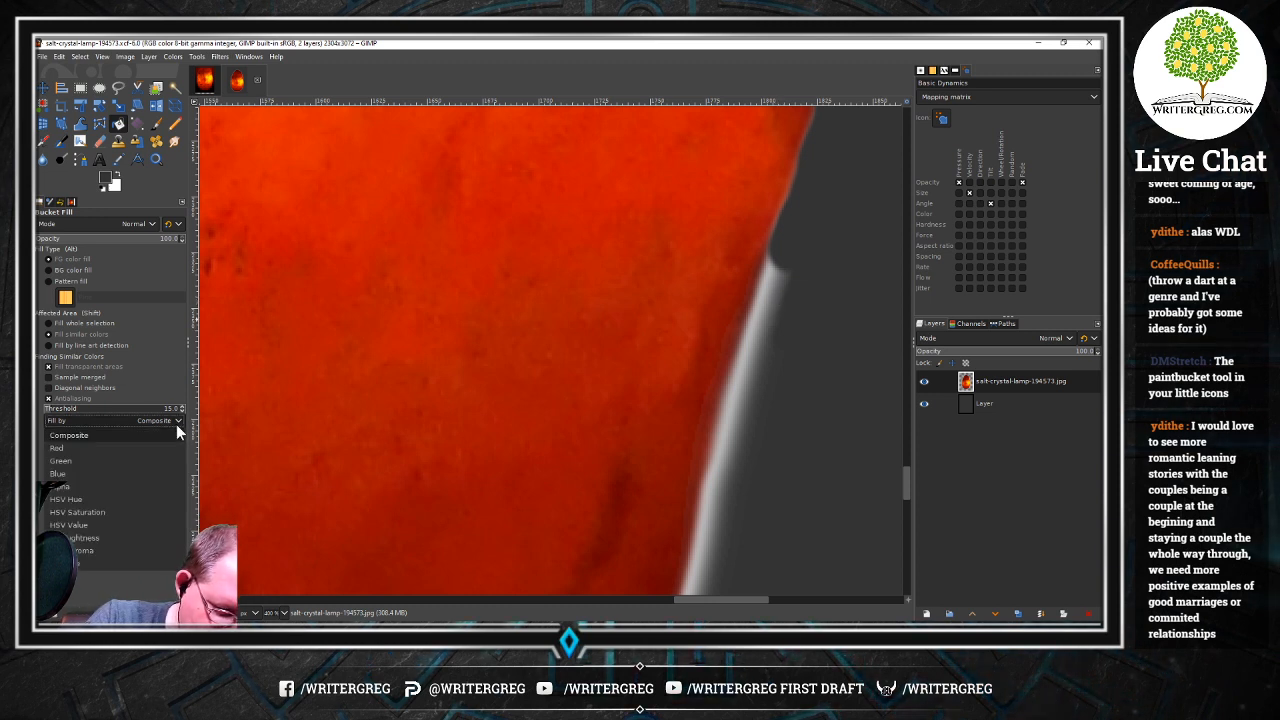
click(119, 501)
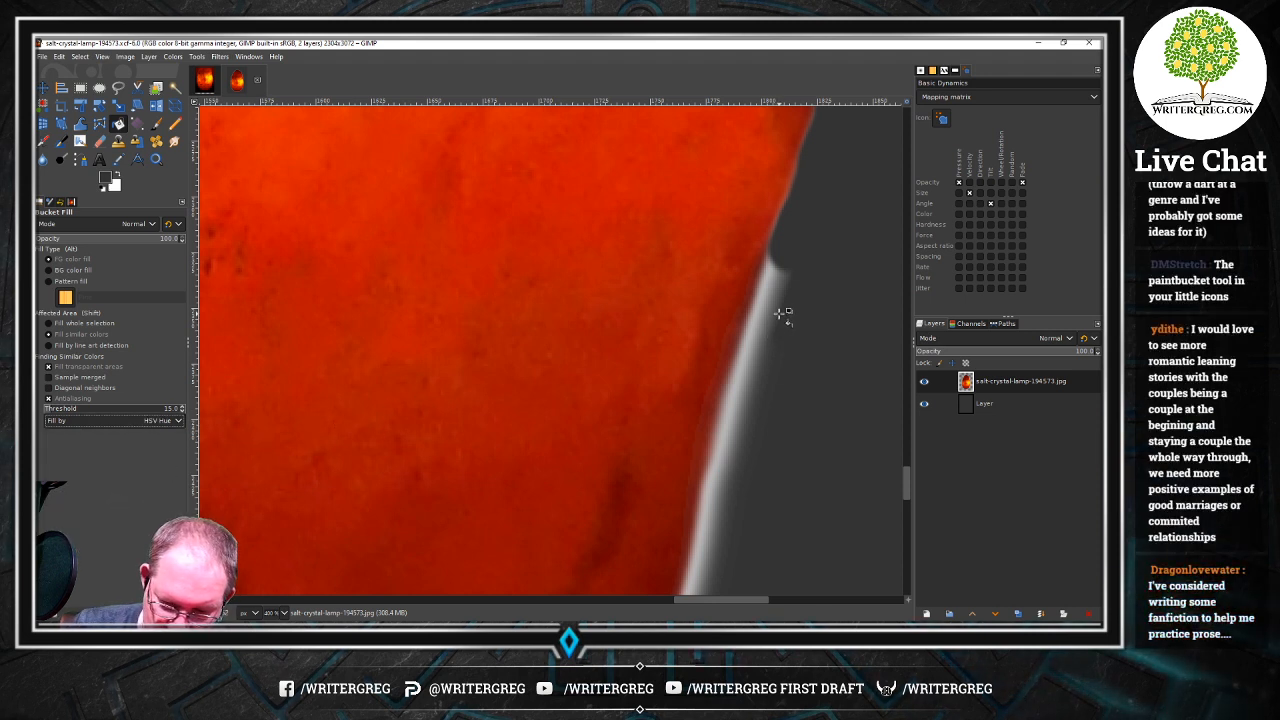
Try to select the remaining white fringe on the lower right edge with Fuzzy Select by HSV Hue, and inspect it at 200% zoom
click(175, 88)
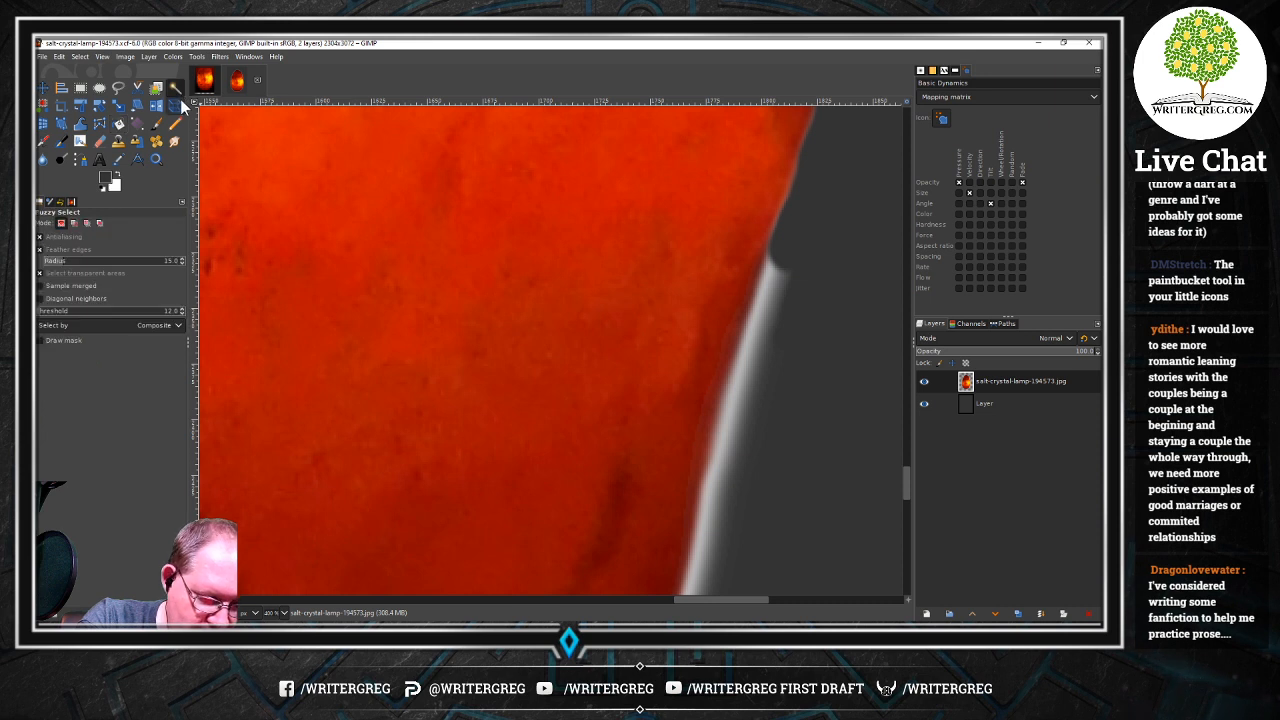
click(179, 326)
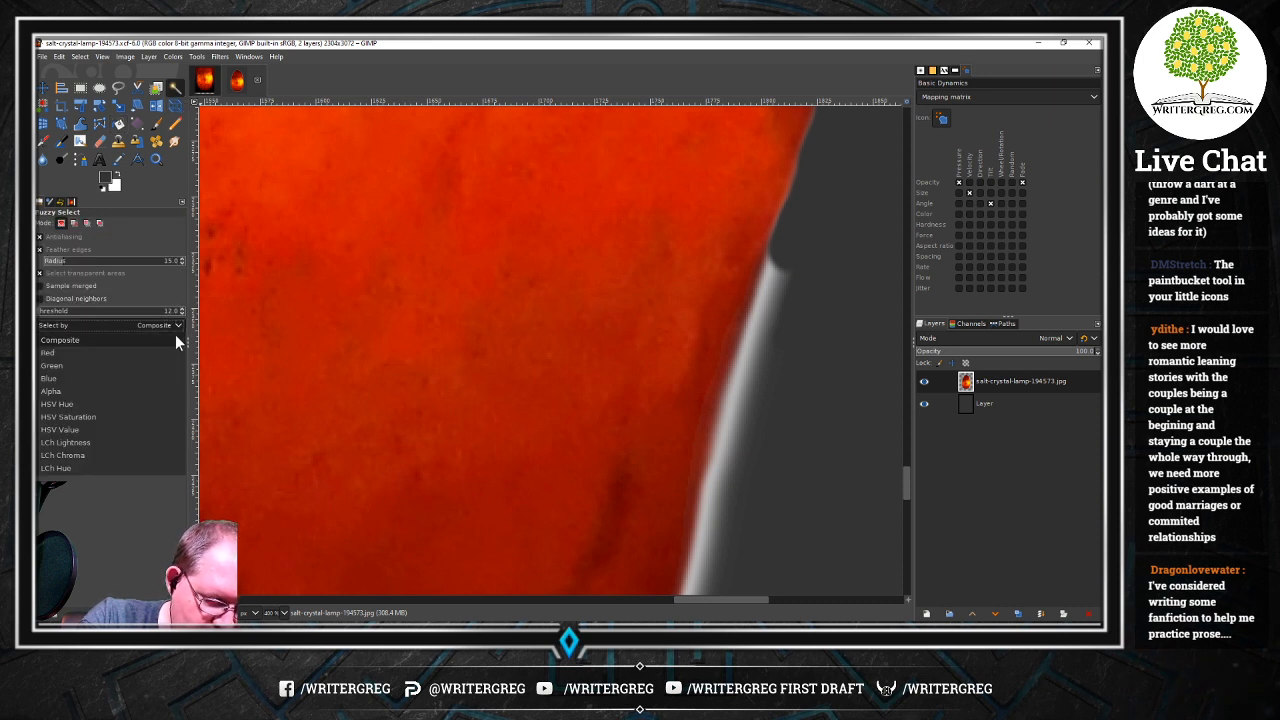
click(106, 404)
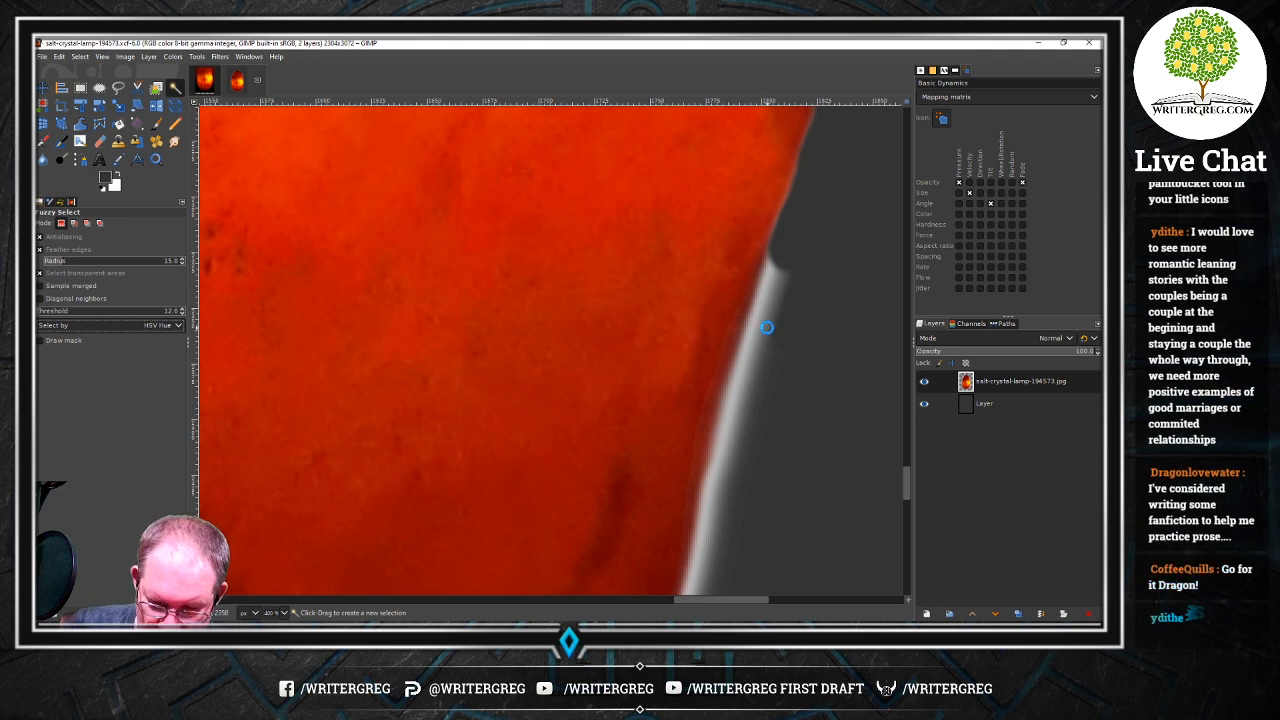
click(767, 327)
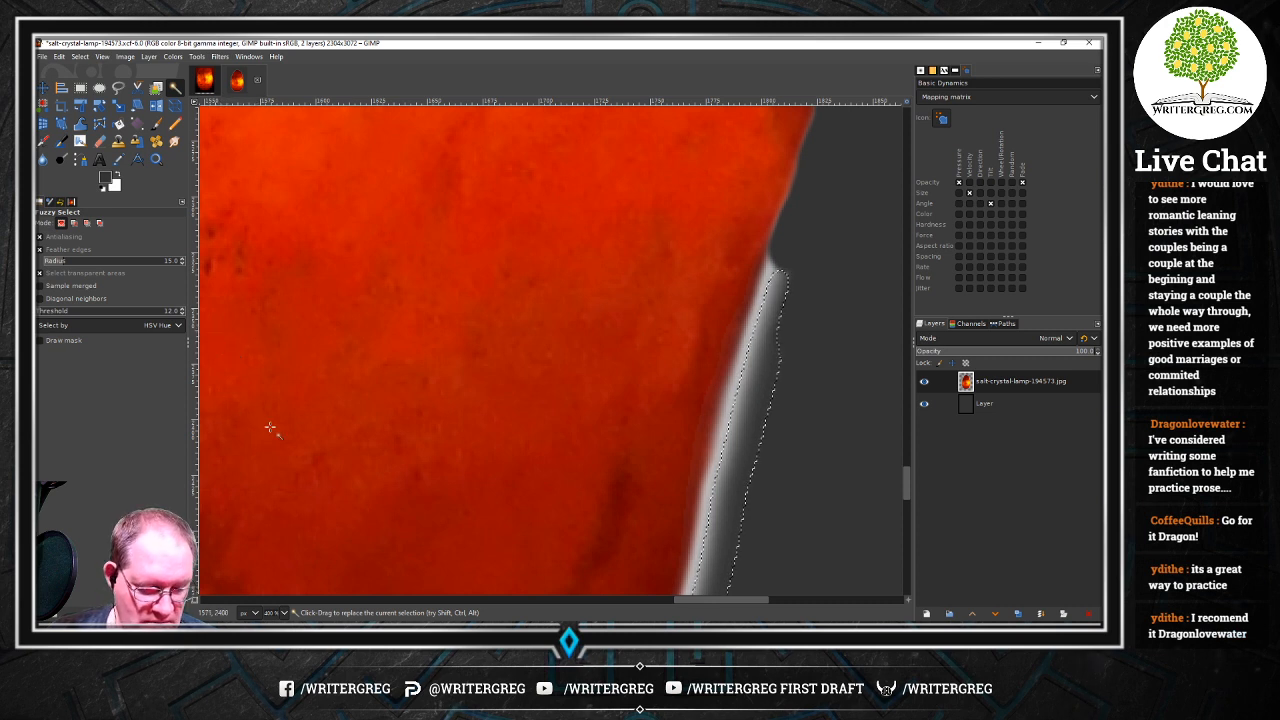
click(284, 613)
click(289, 548)
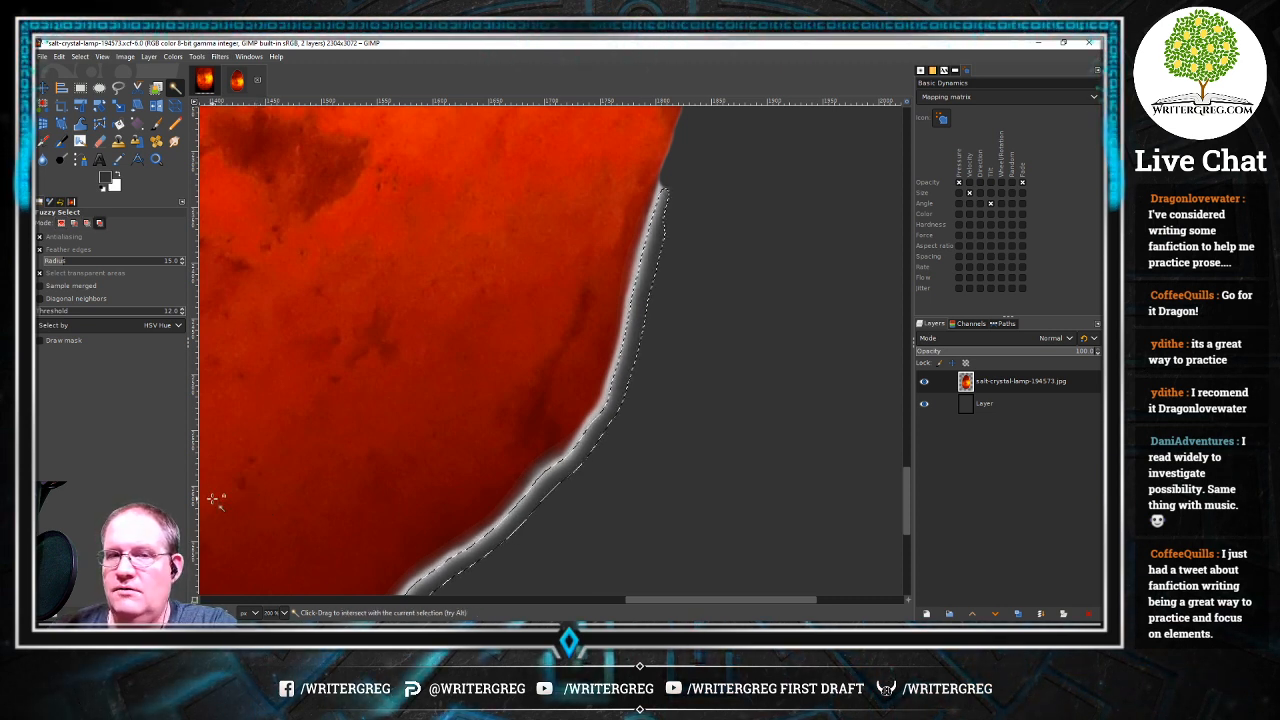
Clear the fringe selection and save the image
key(ctrl+shift)
key(ctrl+shift+a)
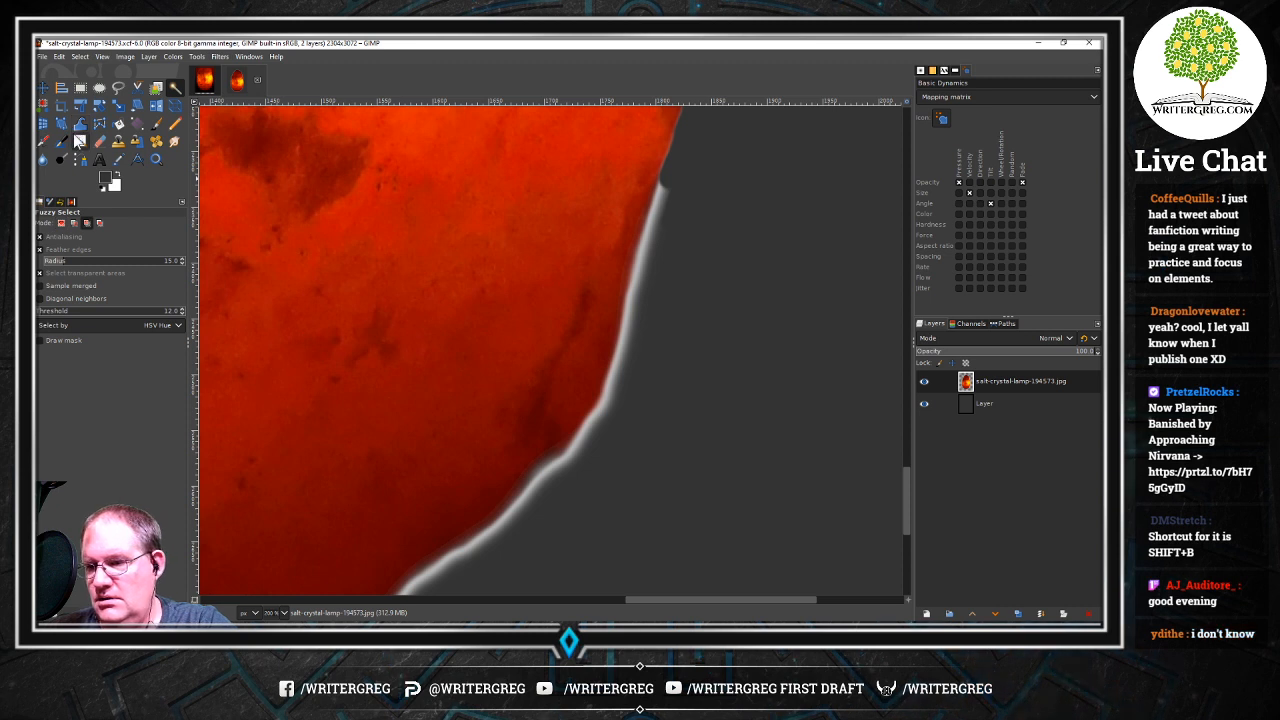
key(ctrl+s)
Return to the Bucket Fill tool and briefly hide the dark background layer to examine the fringe against transparency
key(shift+b)
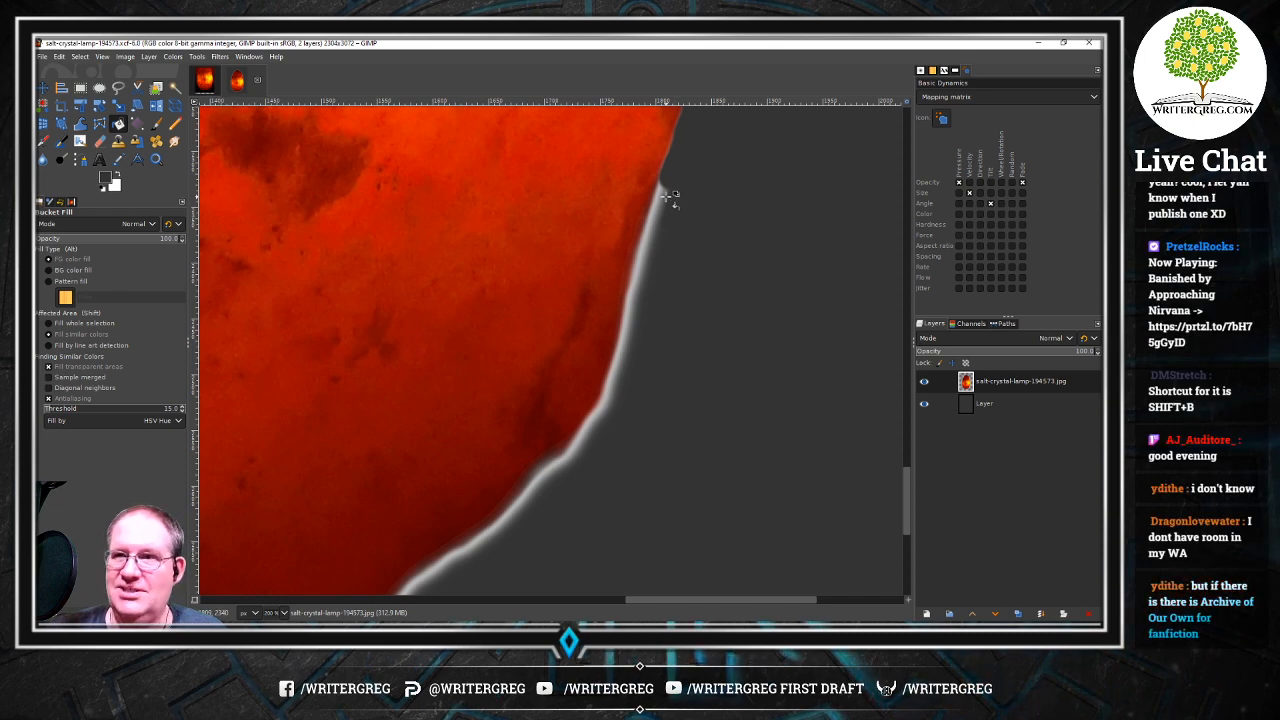
click(921, 403)
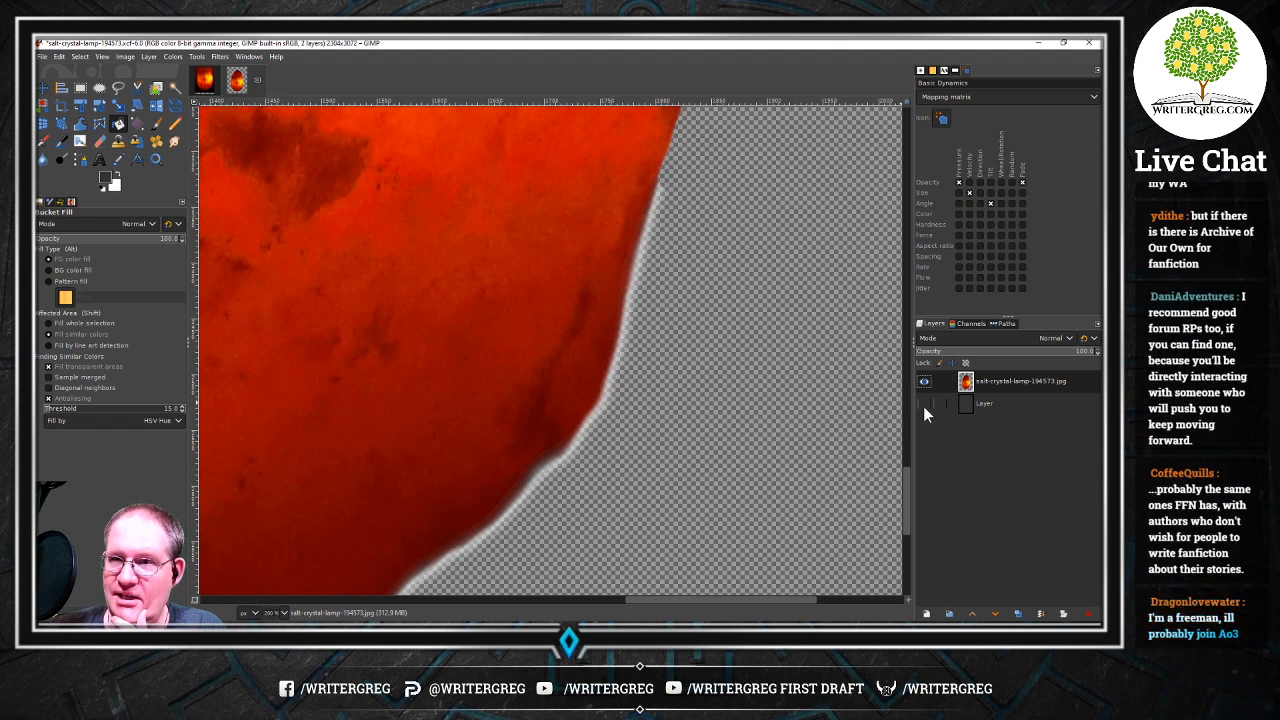
click(923, 406)
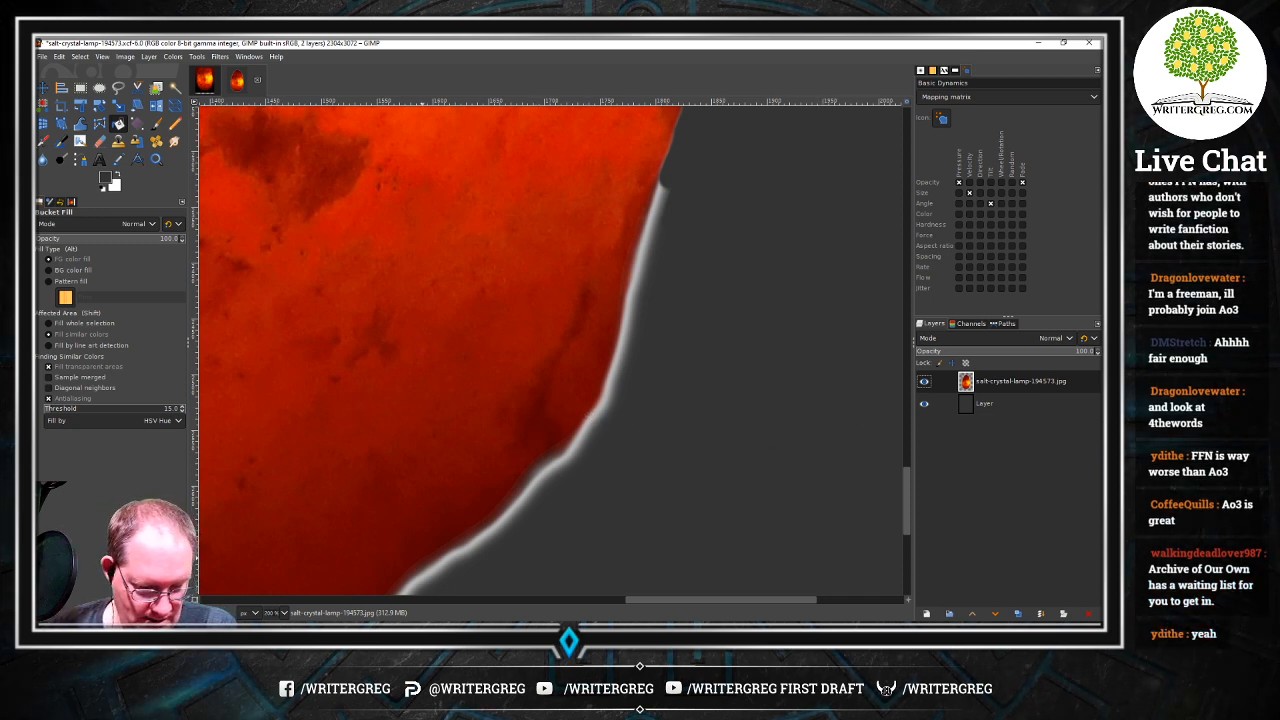
Switch to the web browser, open archiveofourown.com in a new tab and agree to the site's terms of service
key(alt+Tab)
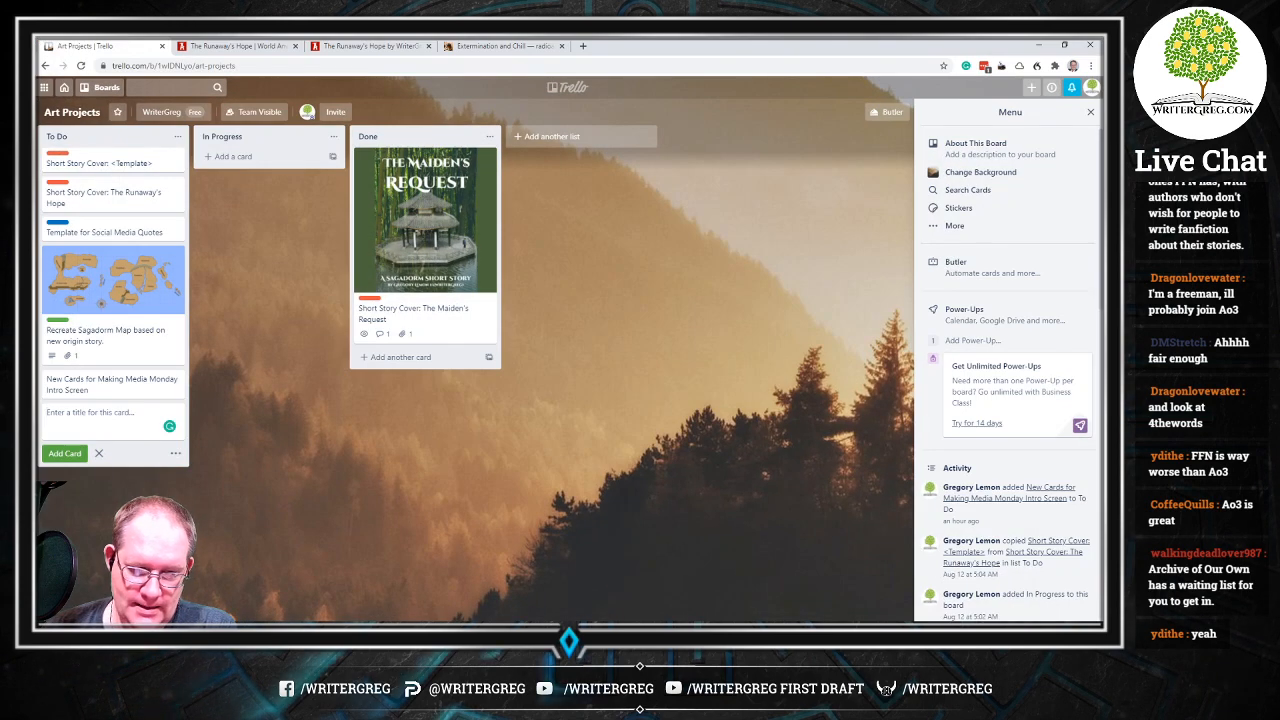
click(582, 46)
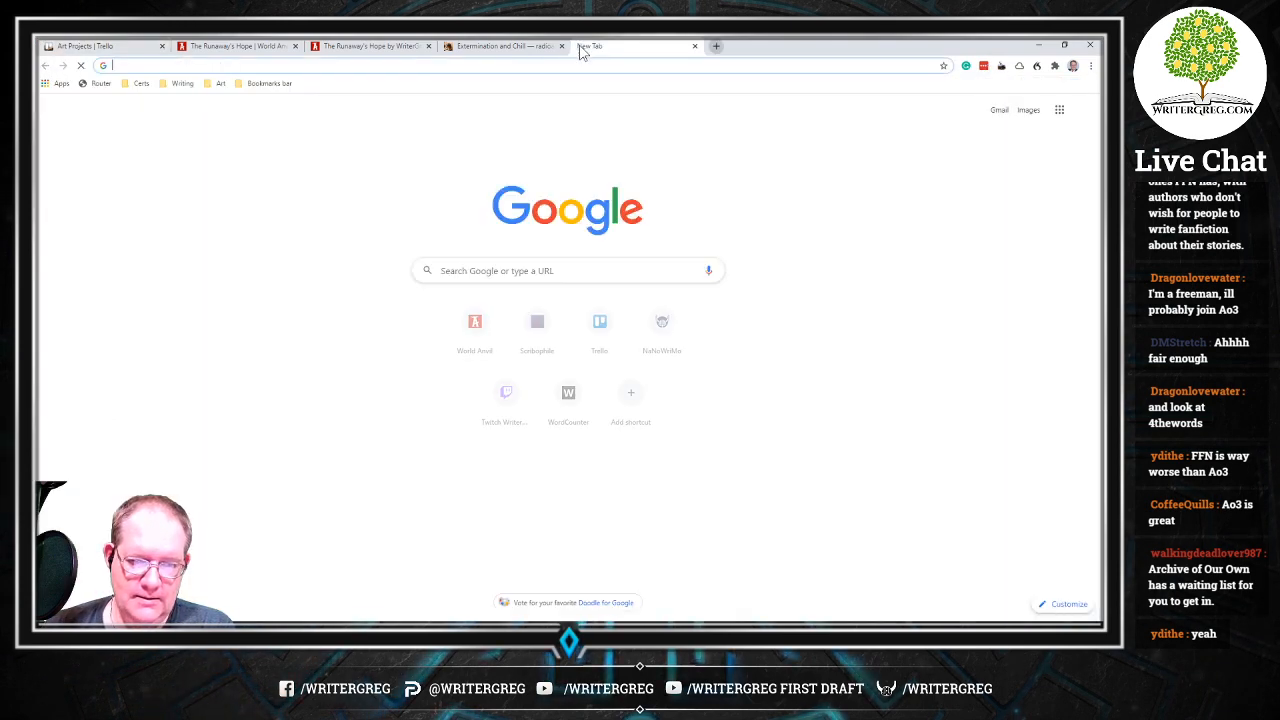
text(ar)
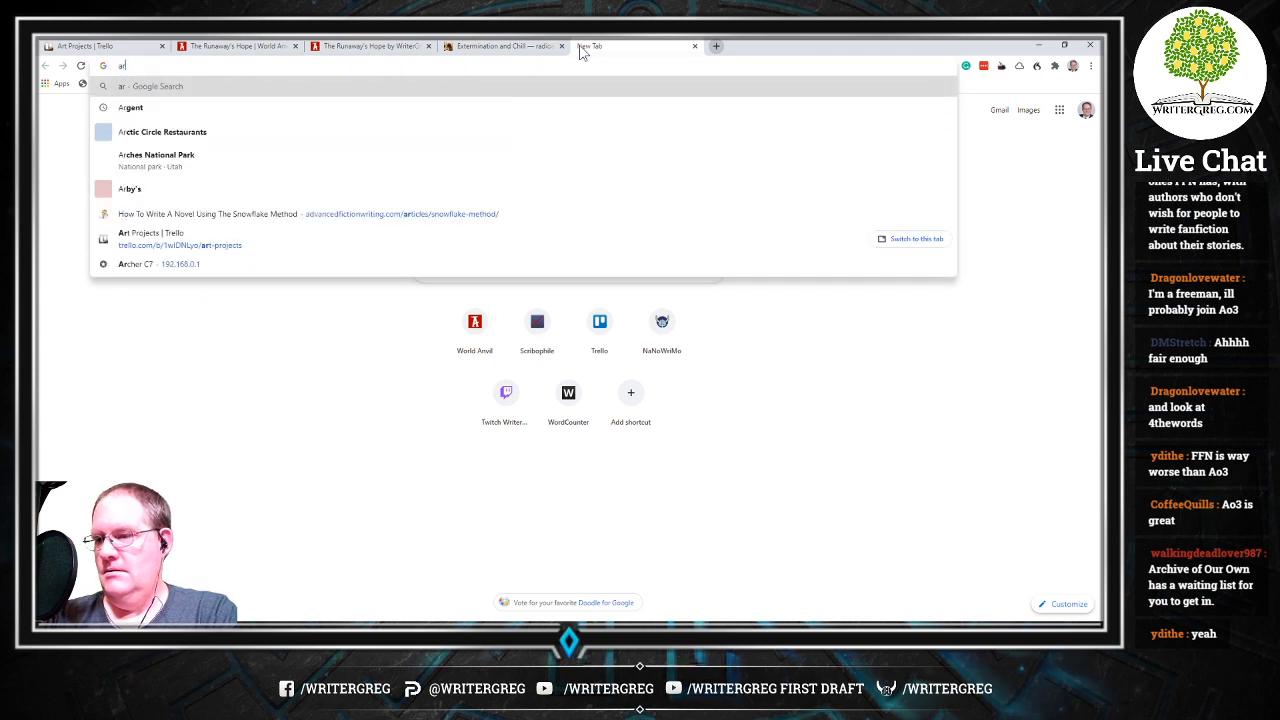
text(chive)
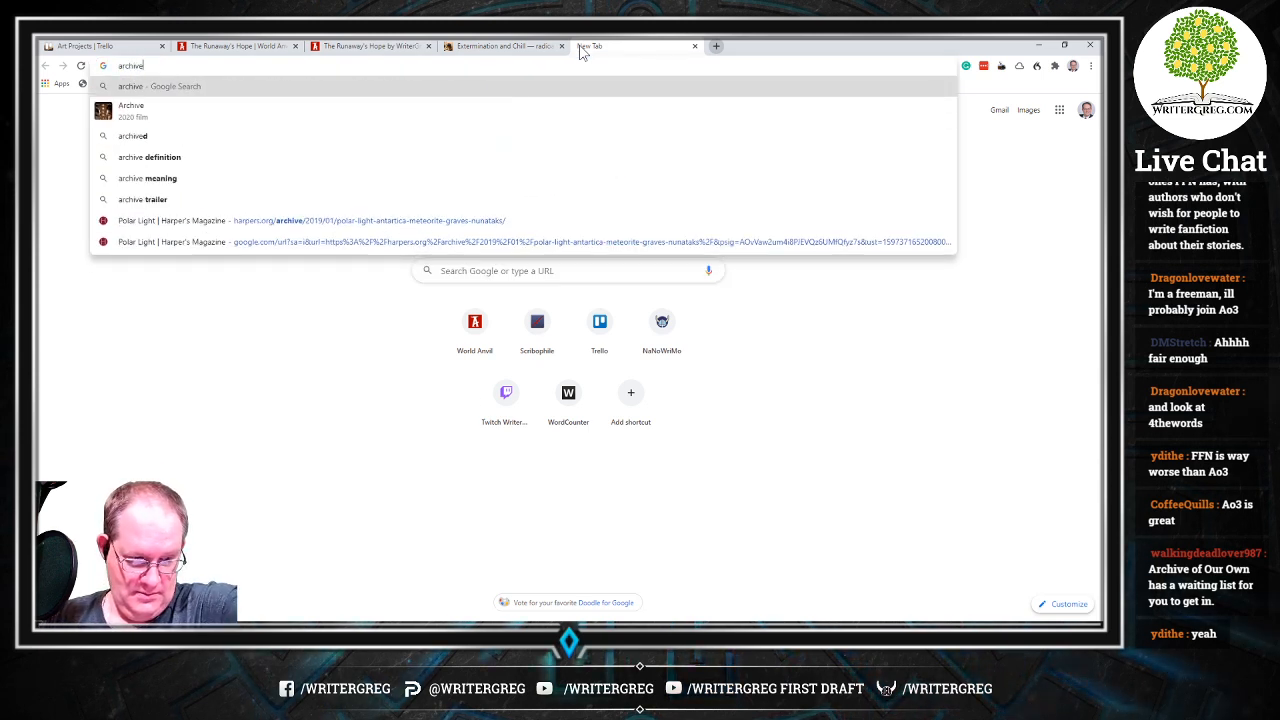
text(of)
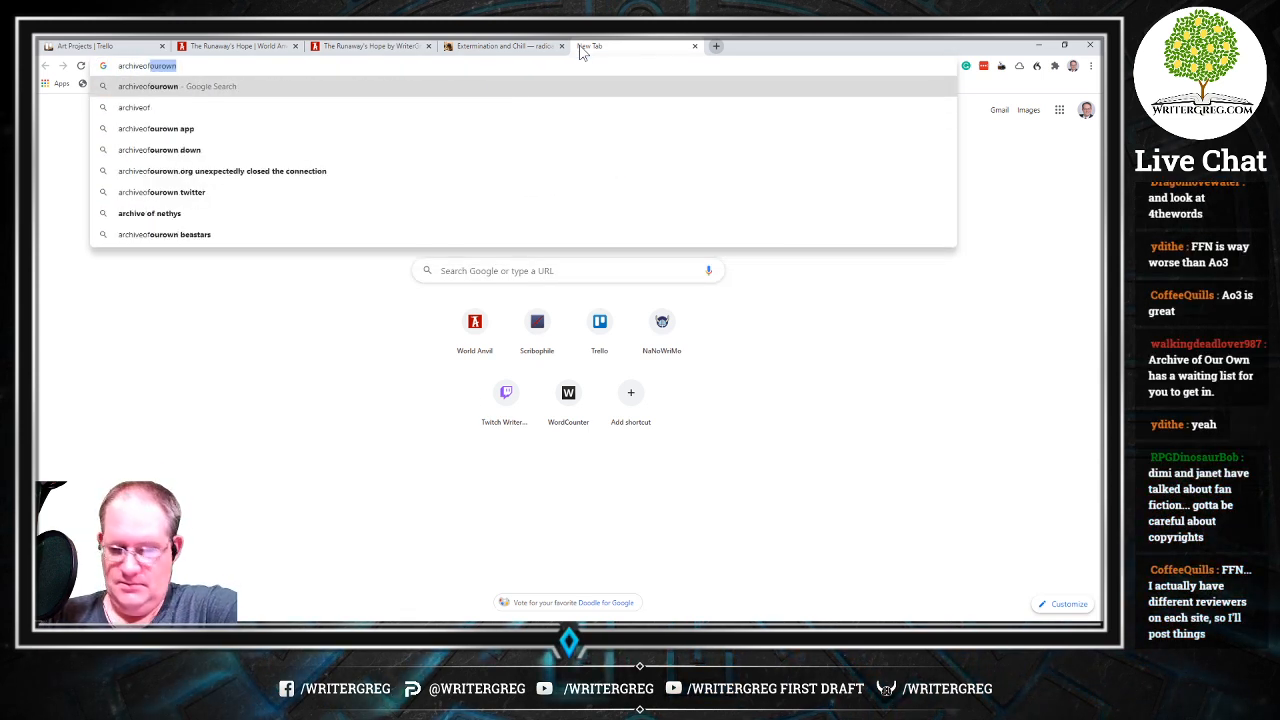
text(oo)
key(BackSpace)
key(BackSpace)
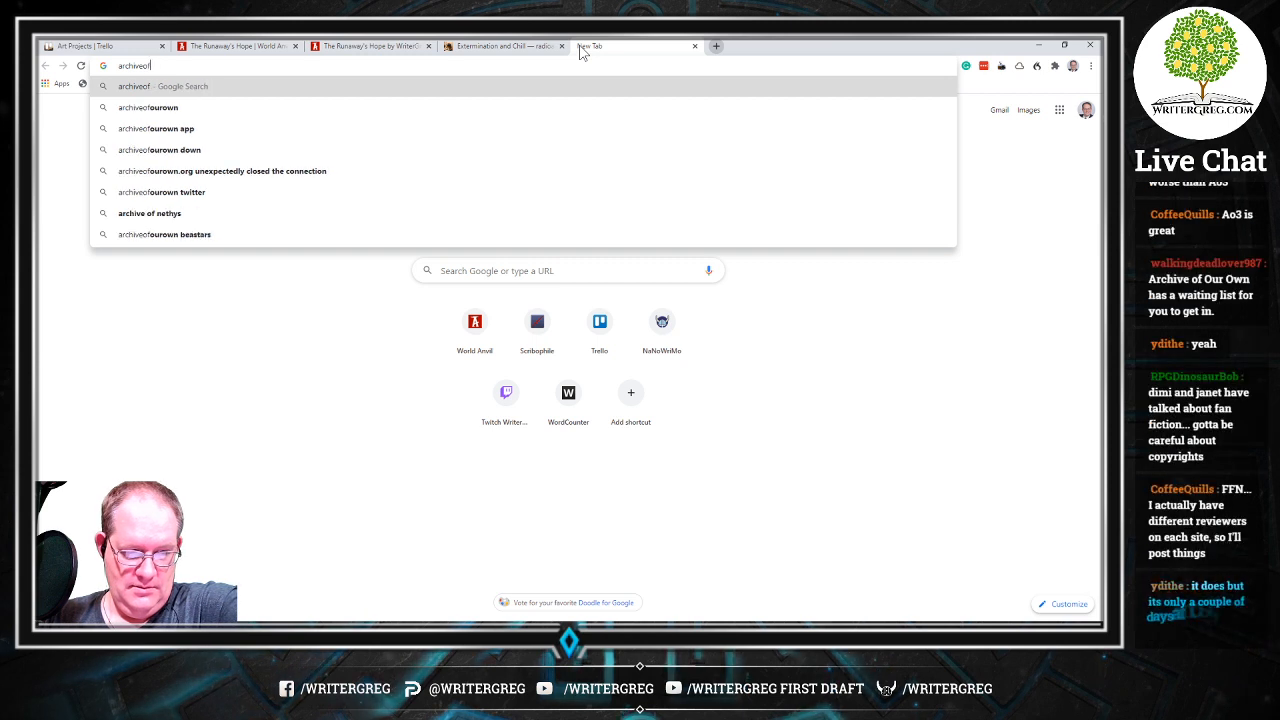
key(Down)
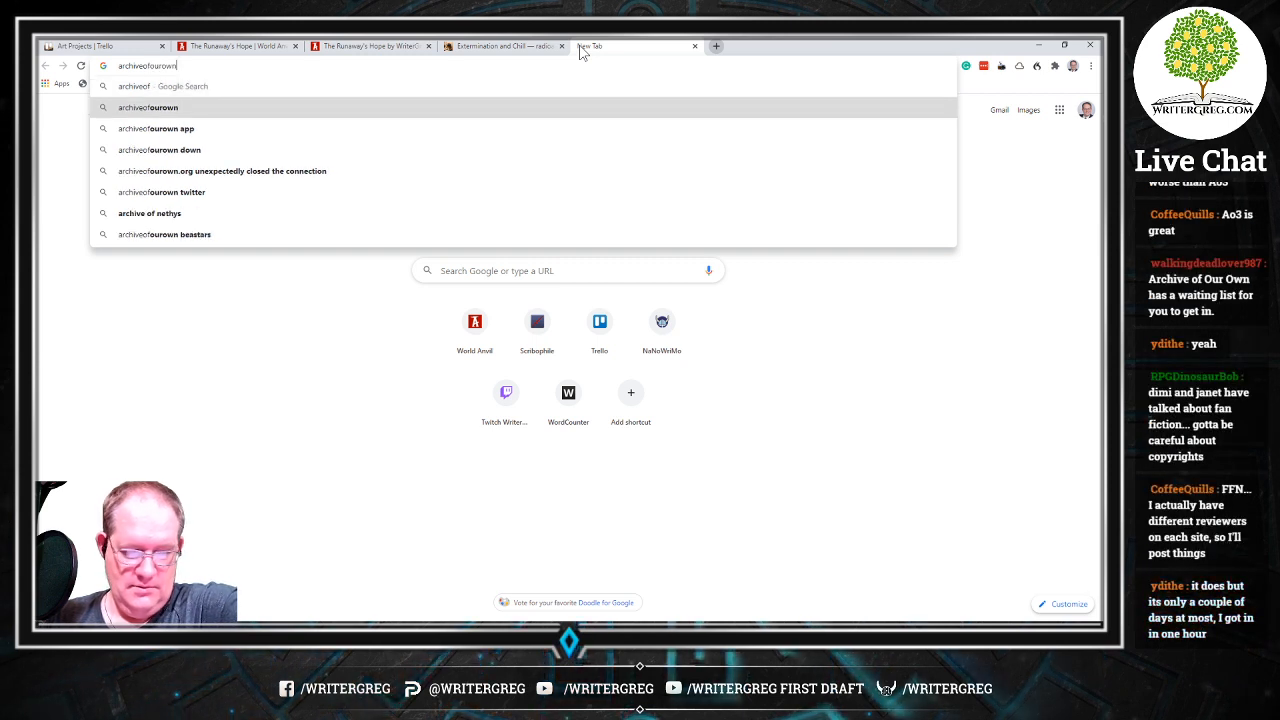
text(.com)
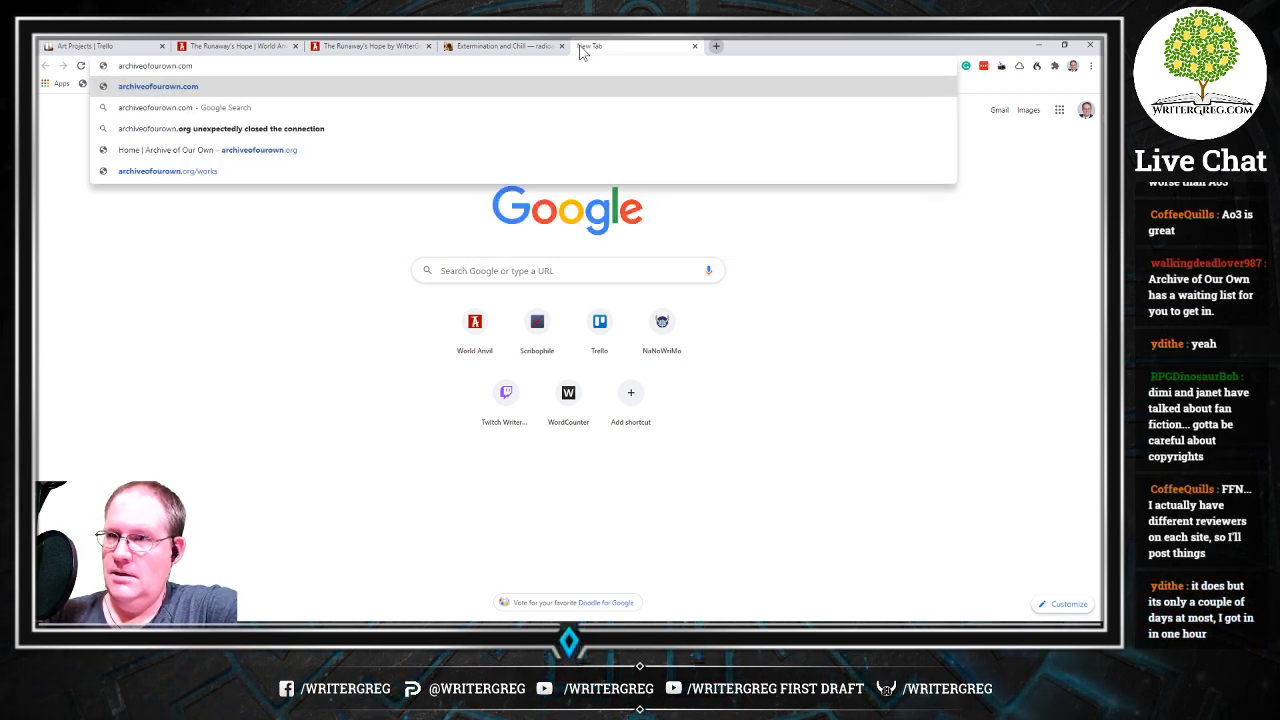
key(Return)
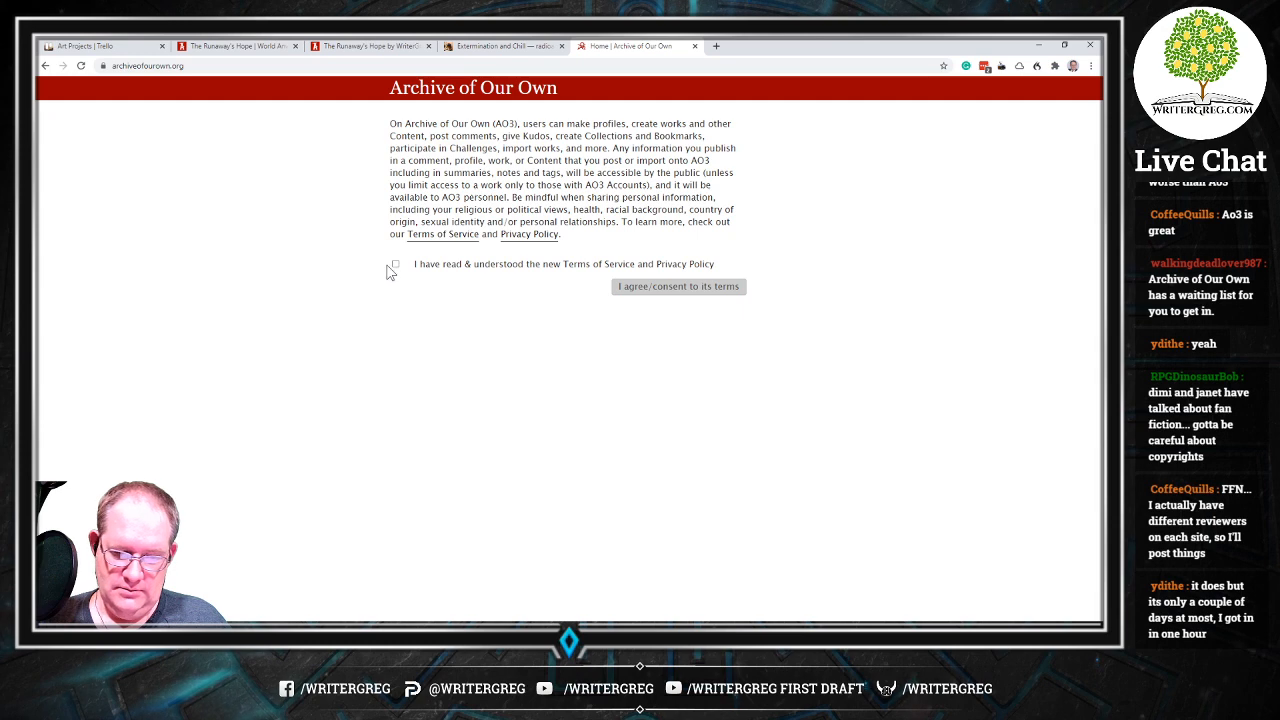
click(396, 266)
click(700, 290)
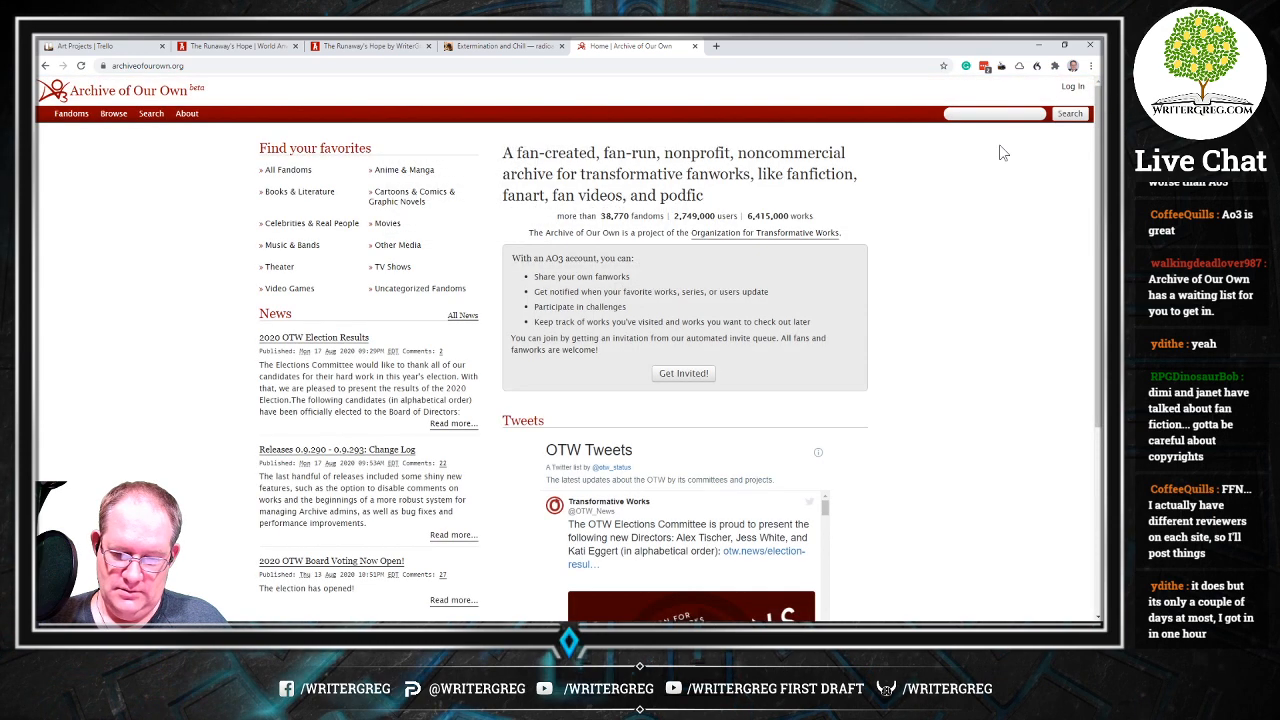
Try to log in to Archive of Our Own with the prefilled credentials and Remember Me enabled
click(1072, 86)
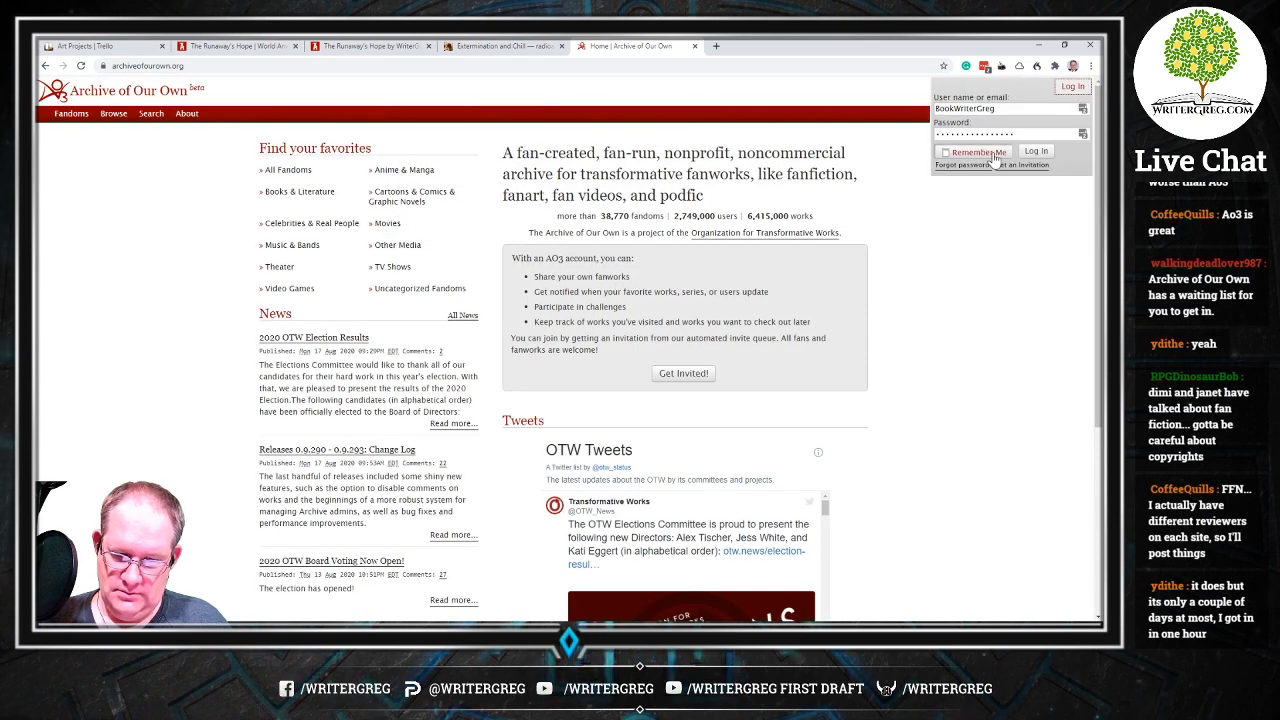
click(980, 155)
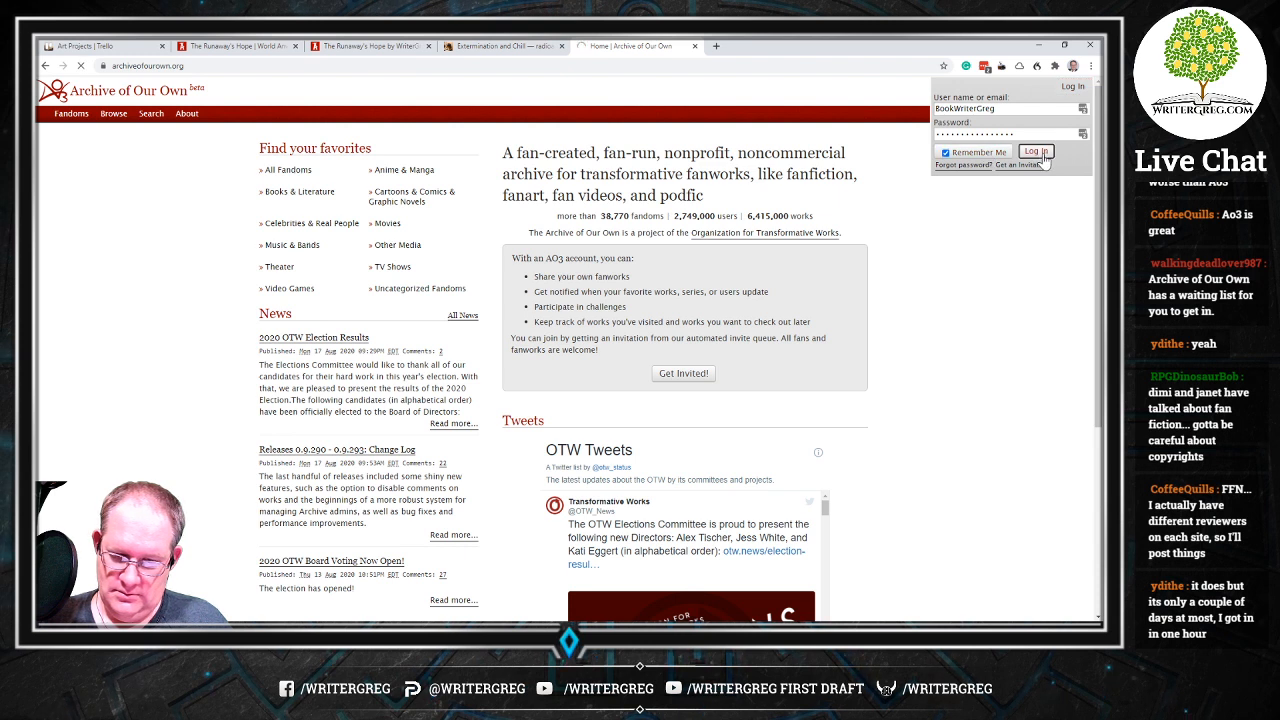
click(1038, 153)
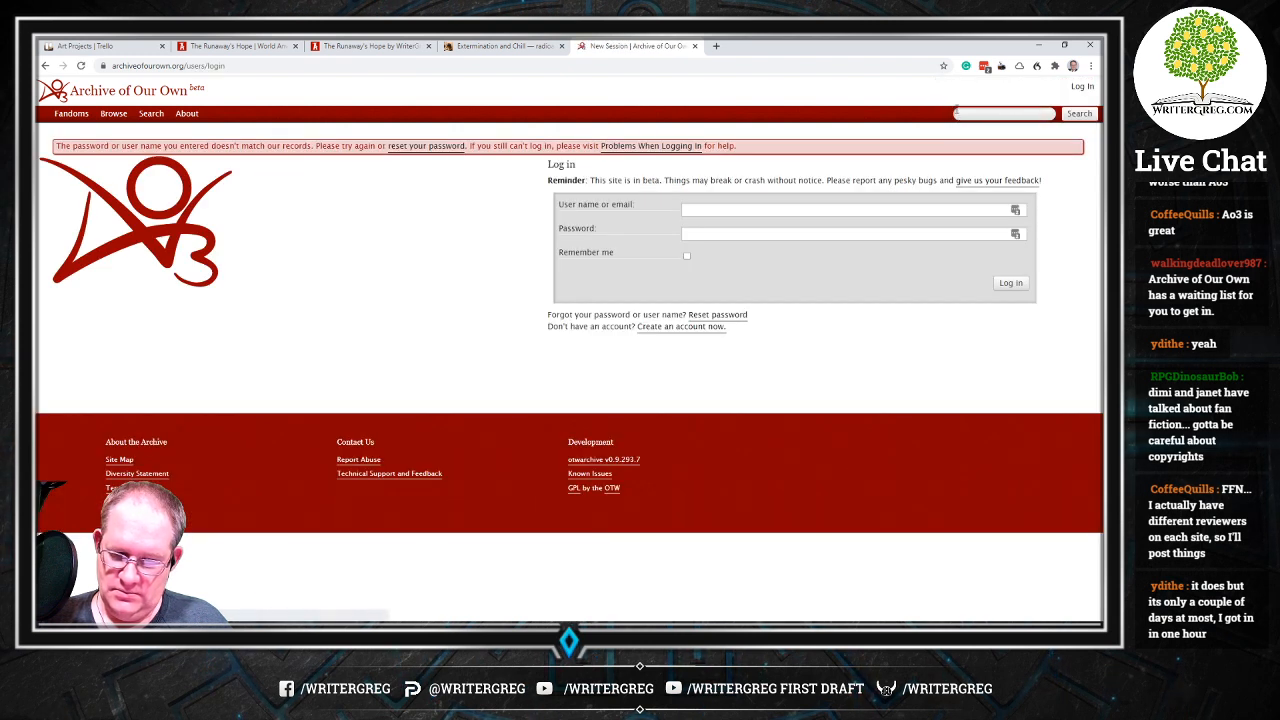
Fill in the saved user name and account password, enable Remember me, and log in
click(1012, 210)
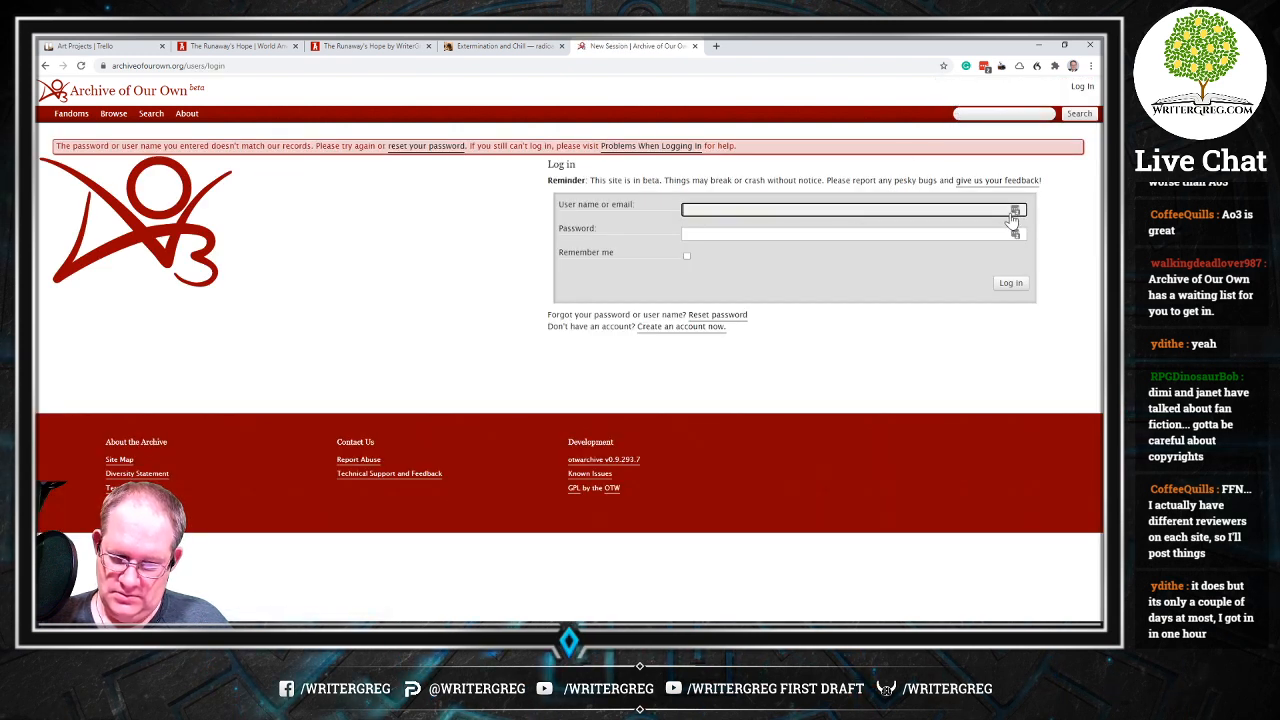
click(960, 282)
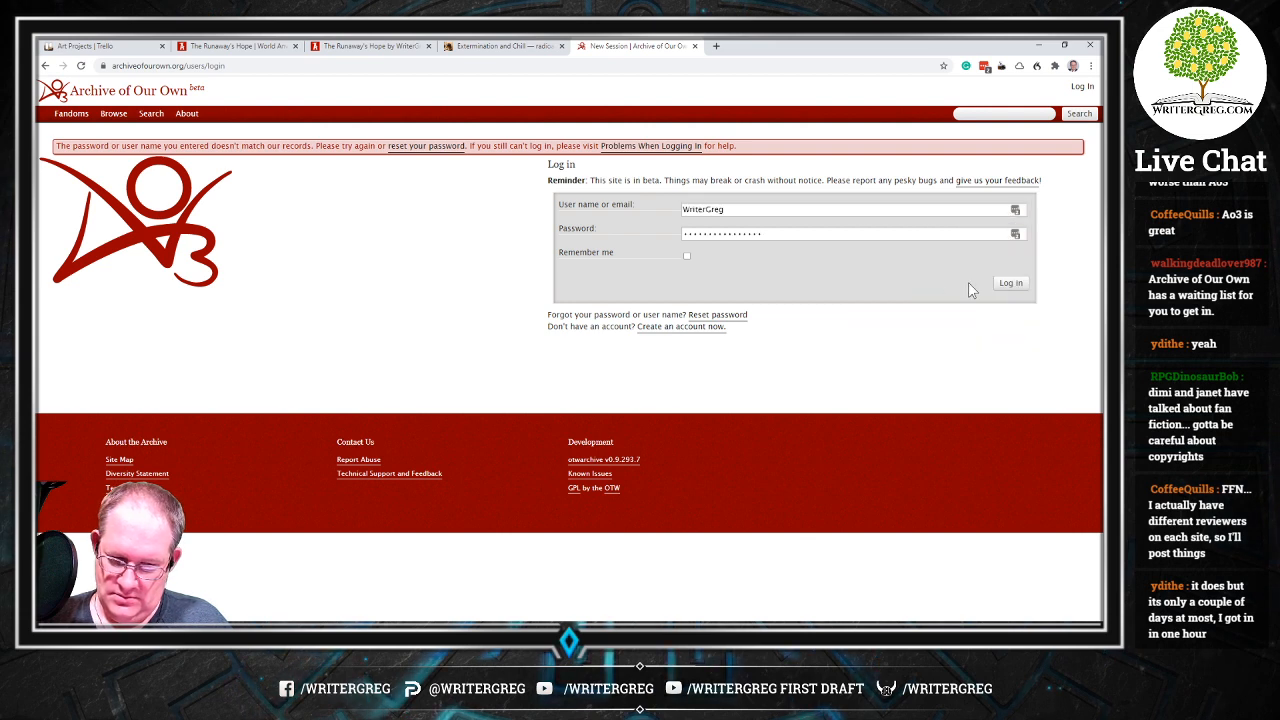
click(687, 256)
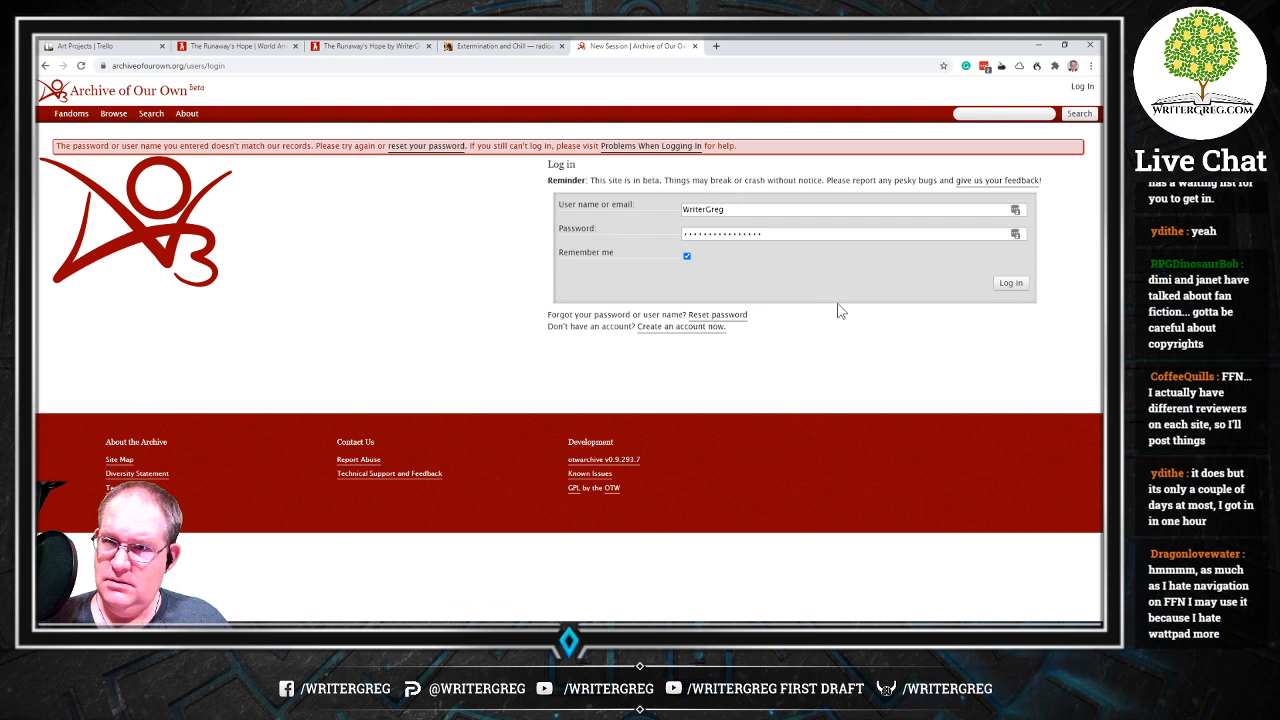
click(1008, 285)
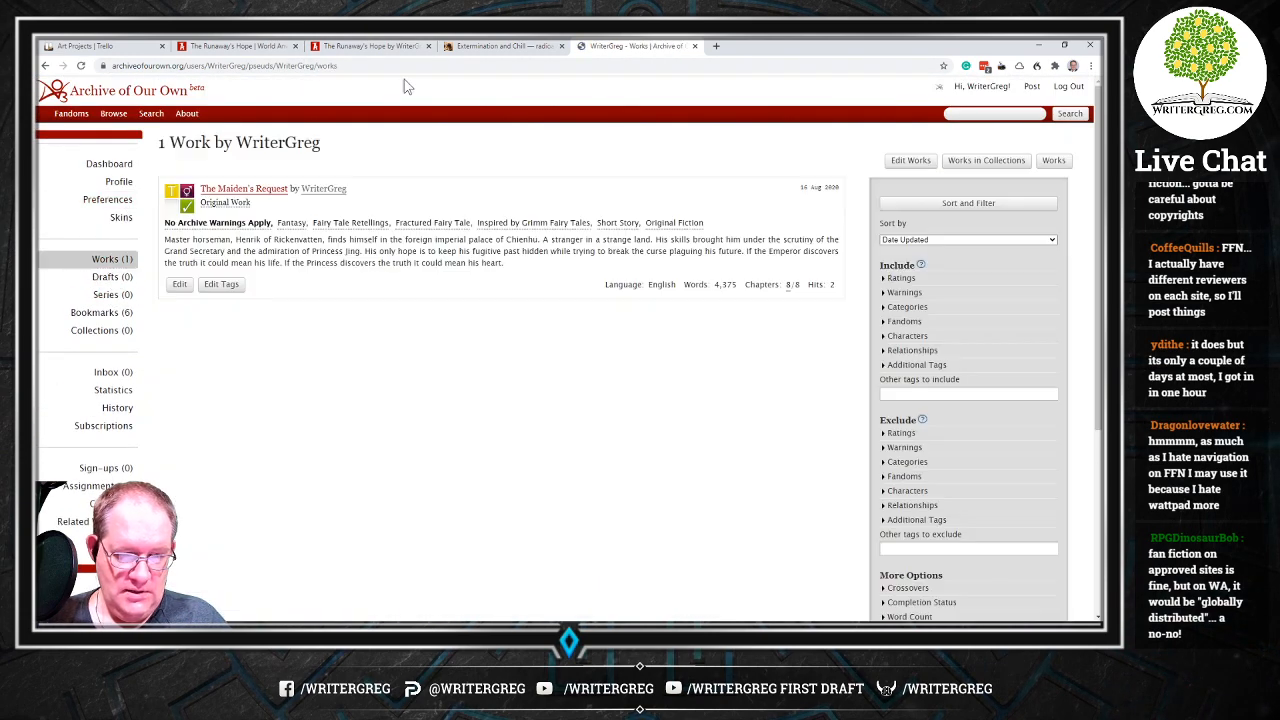
Select the works page's web address, open The Maiden's Request and look through its tags, summary and Chapter 1 text
click(406, 65)
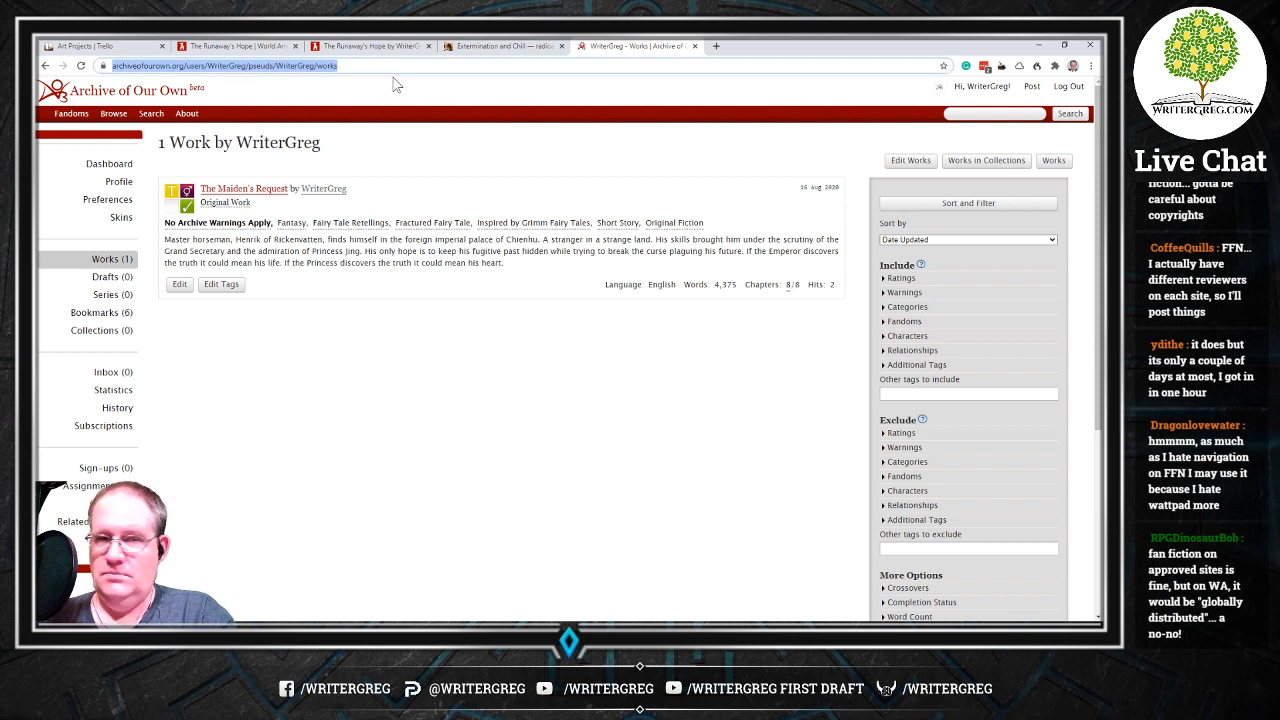
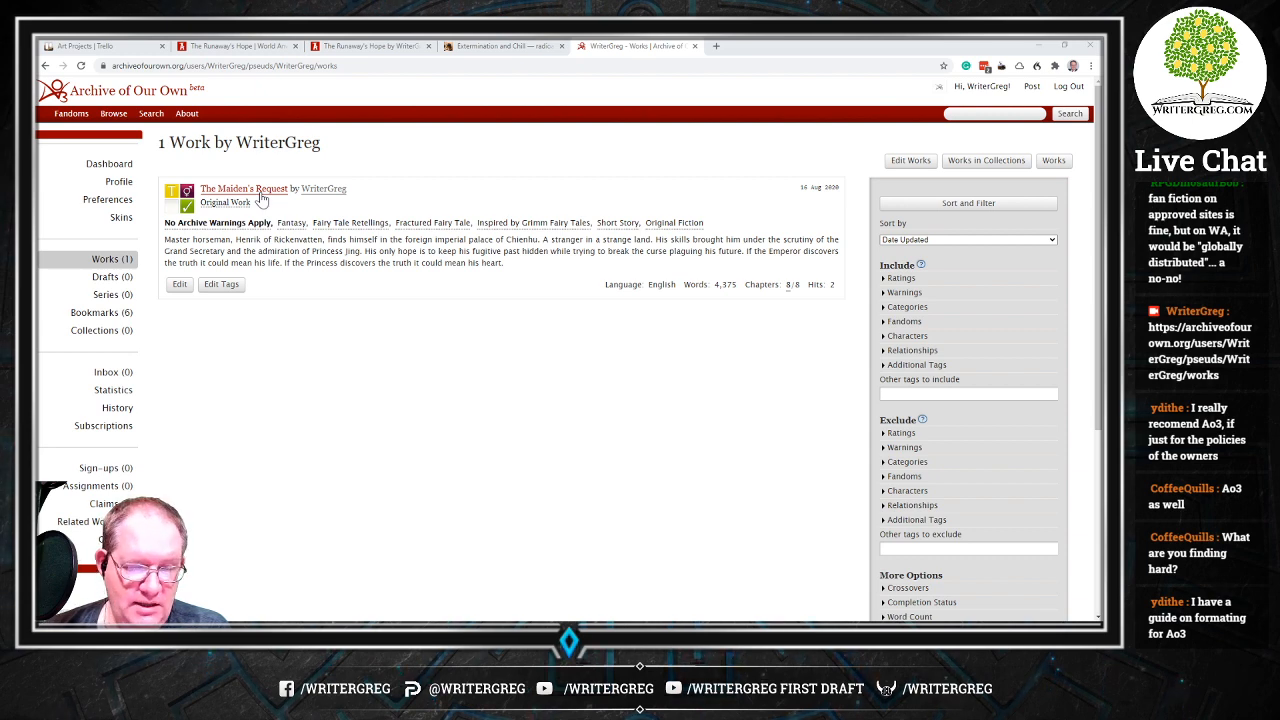
click(264, 194)
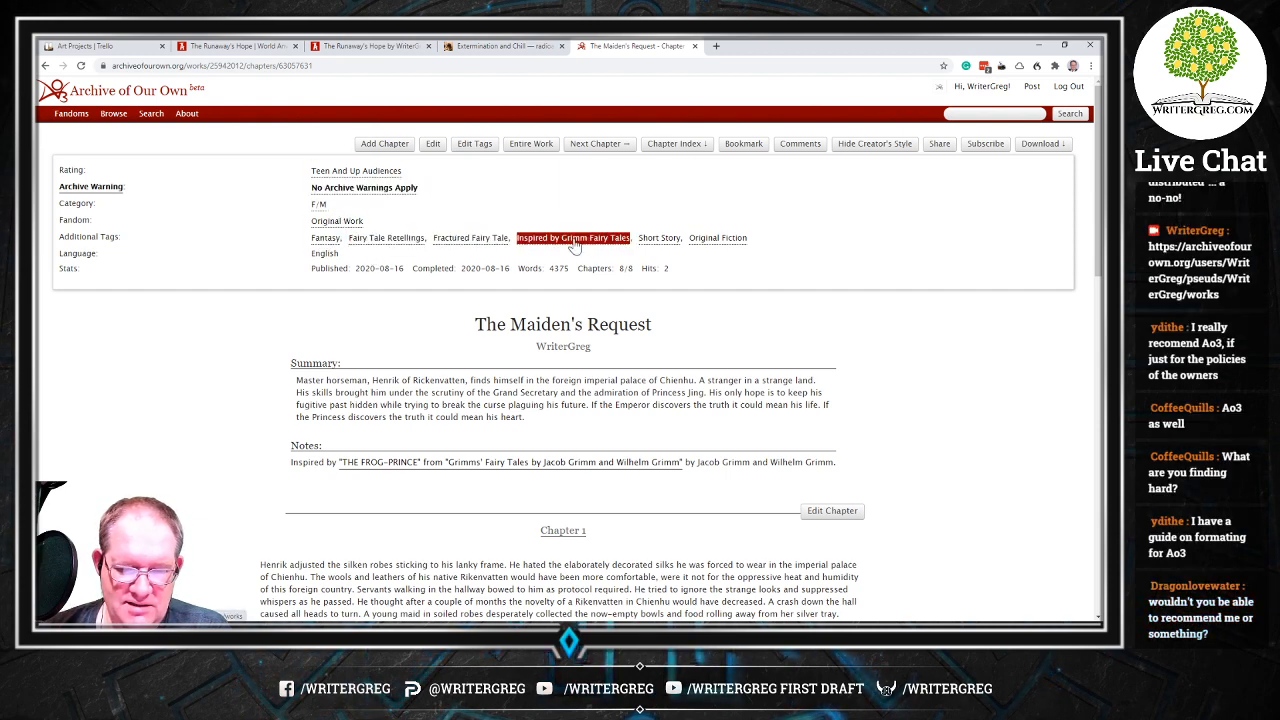
scroll(421, 280, down, 3)
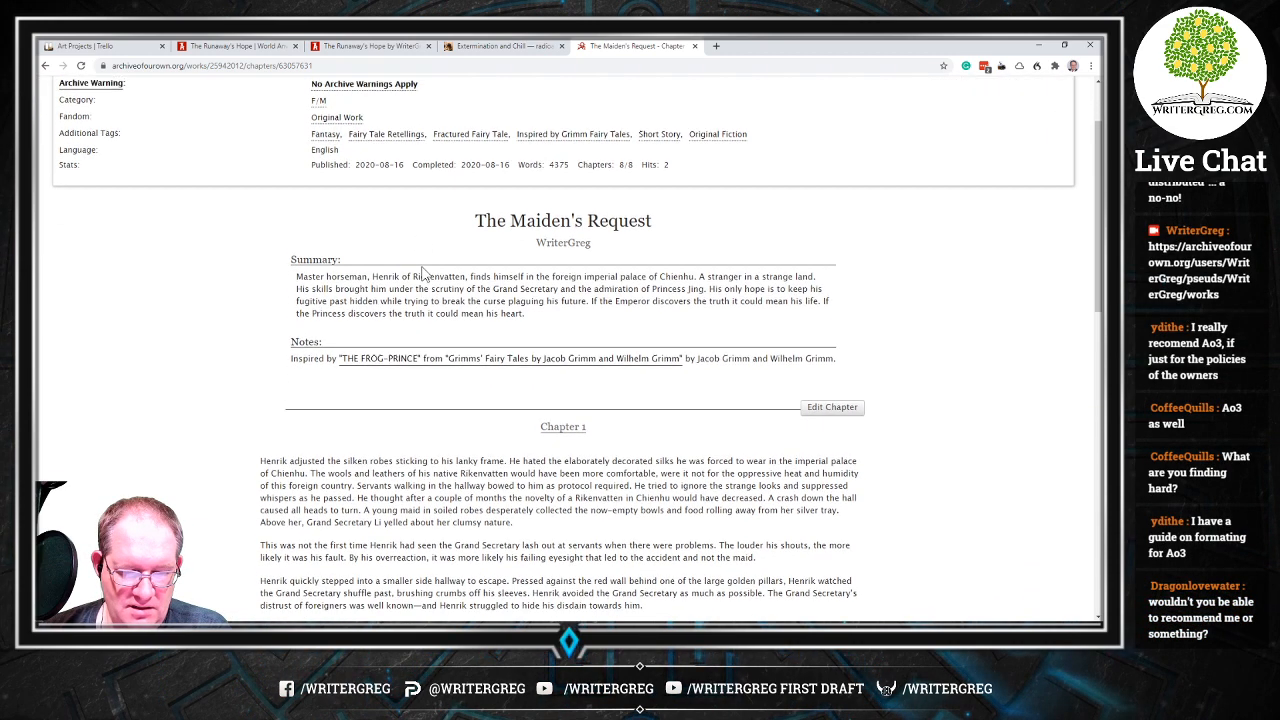
scroll(400, 275, up, 3)
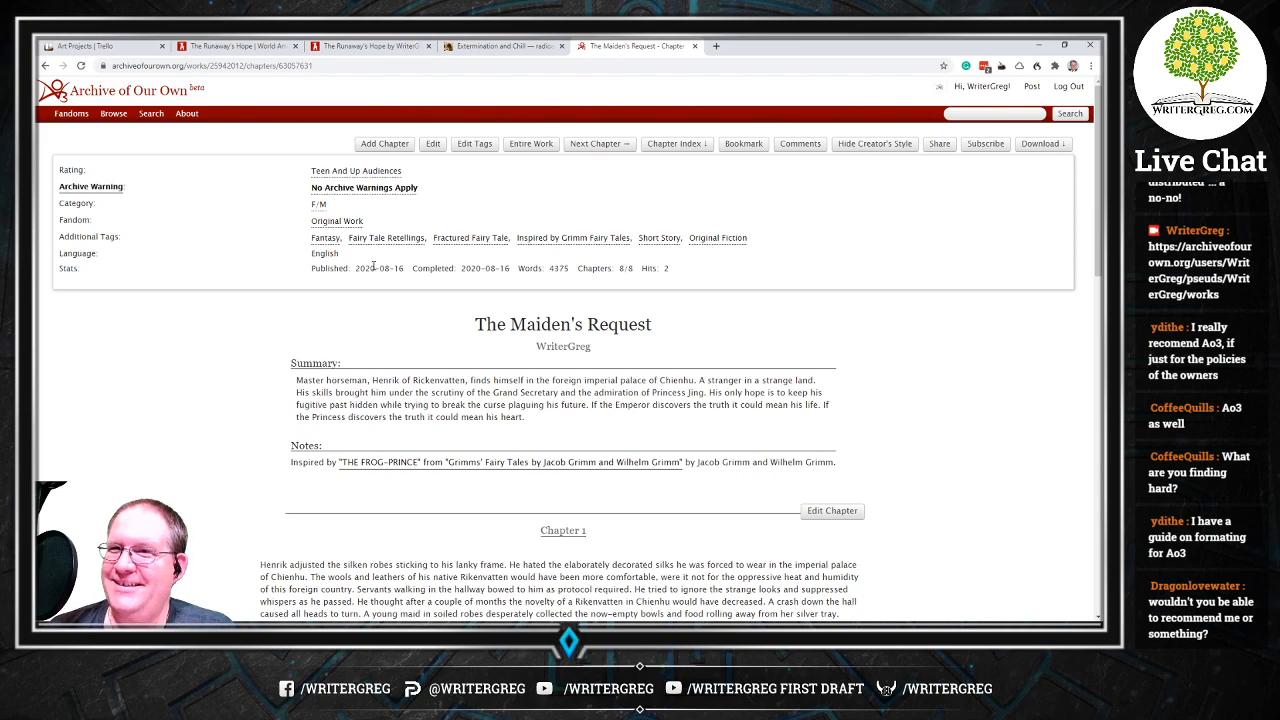
scroll(368, 268, down, 5)
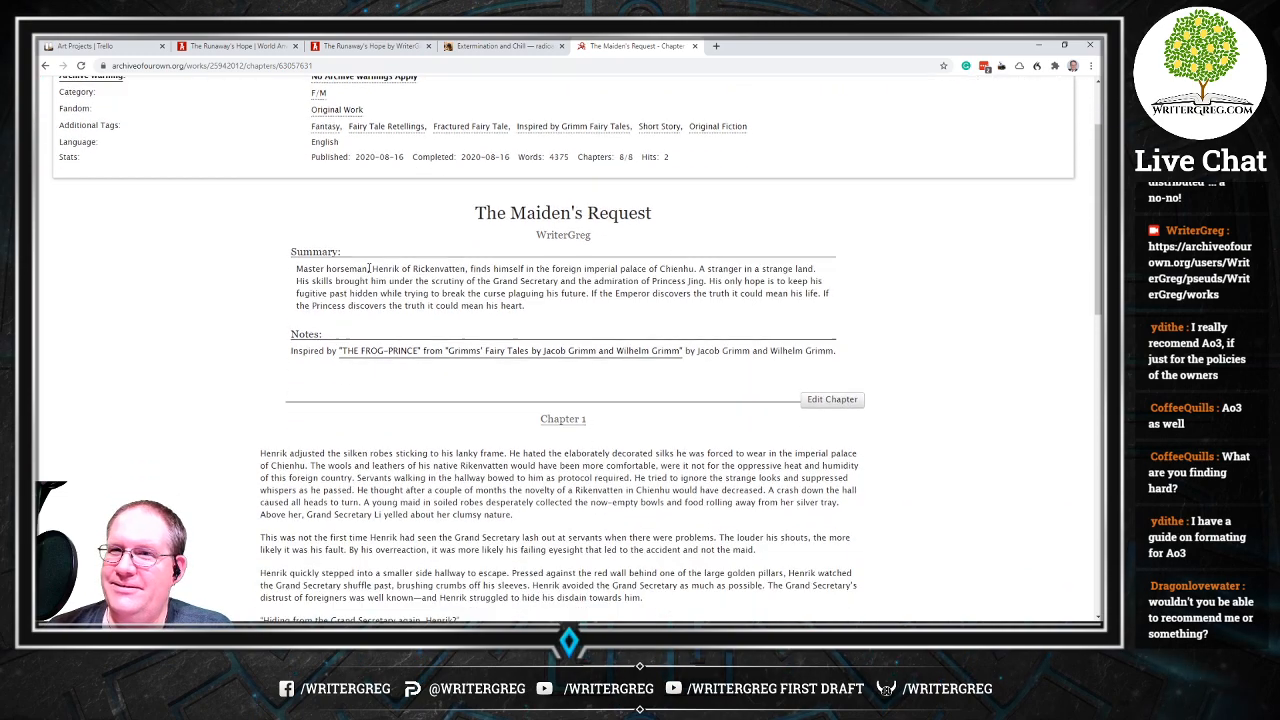
scroll(368, 268, down, 15)
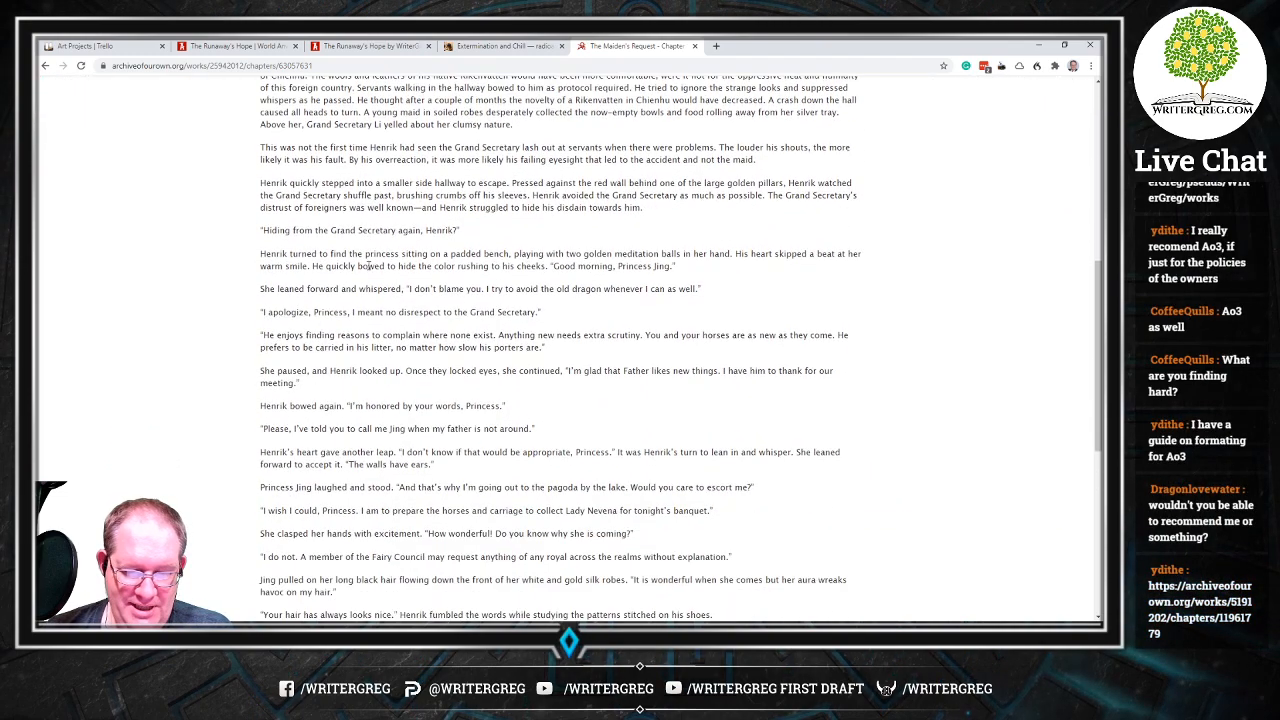
scroll(368, 264, up, 6)
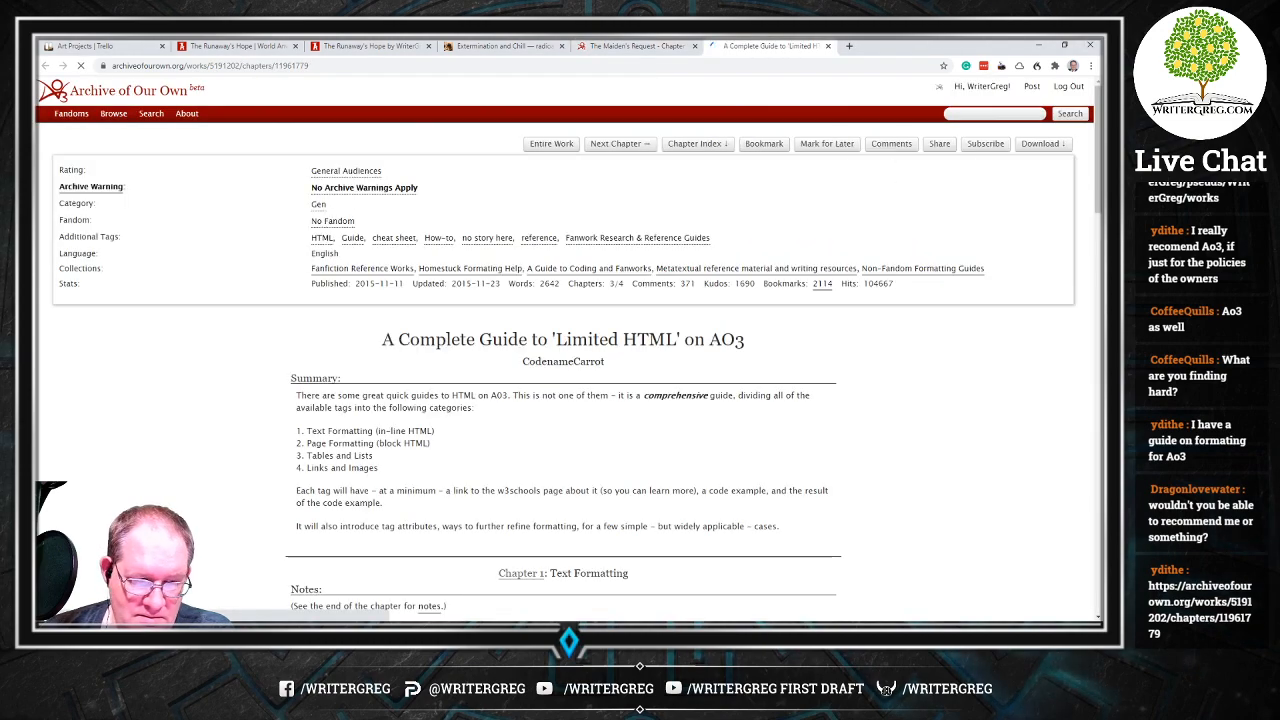
Skim "A Complete Guide to 'Limited HTML' on AO3" and create a bookmark for it without notes or tags
scroll(429, 397, down, 4)
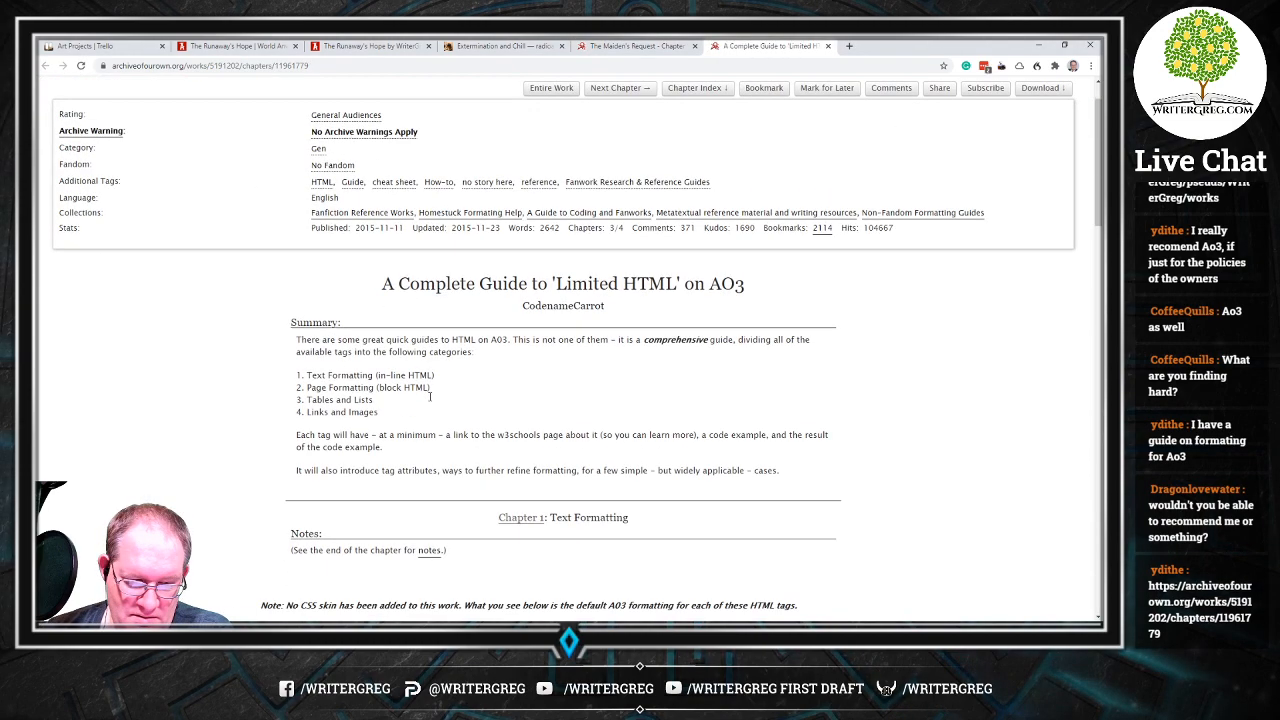
scroll(425, 378, down, 3)
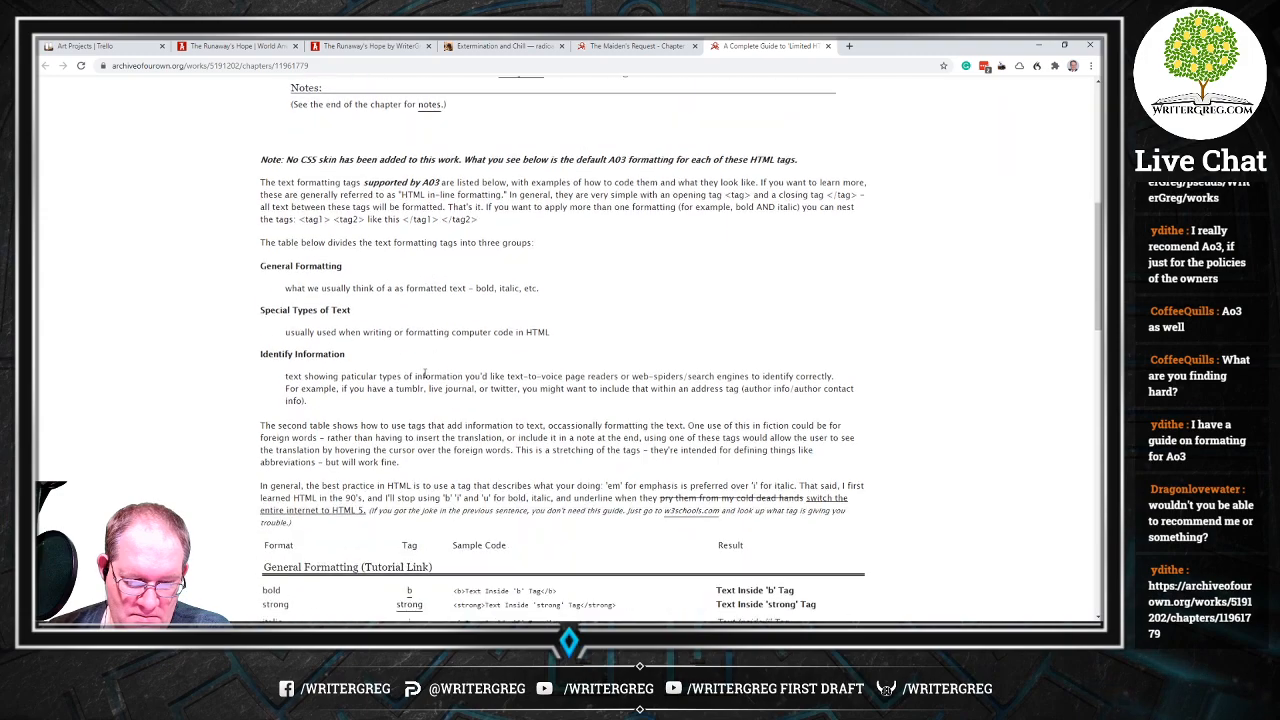
scroll(423, 369, up, 7)
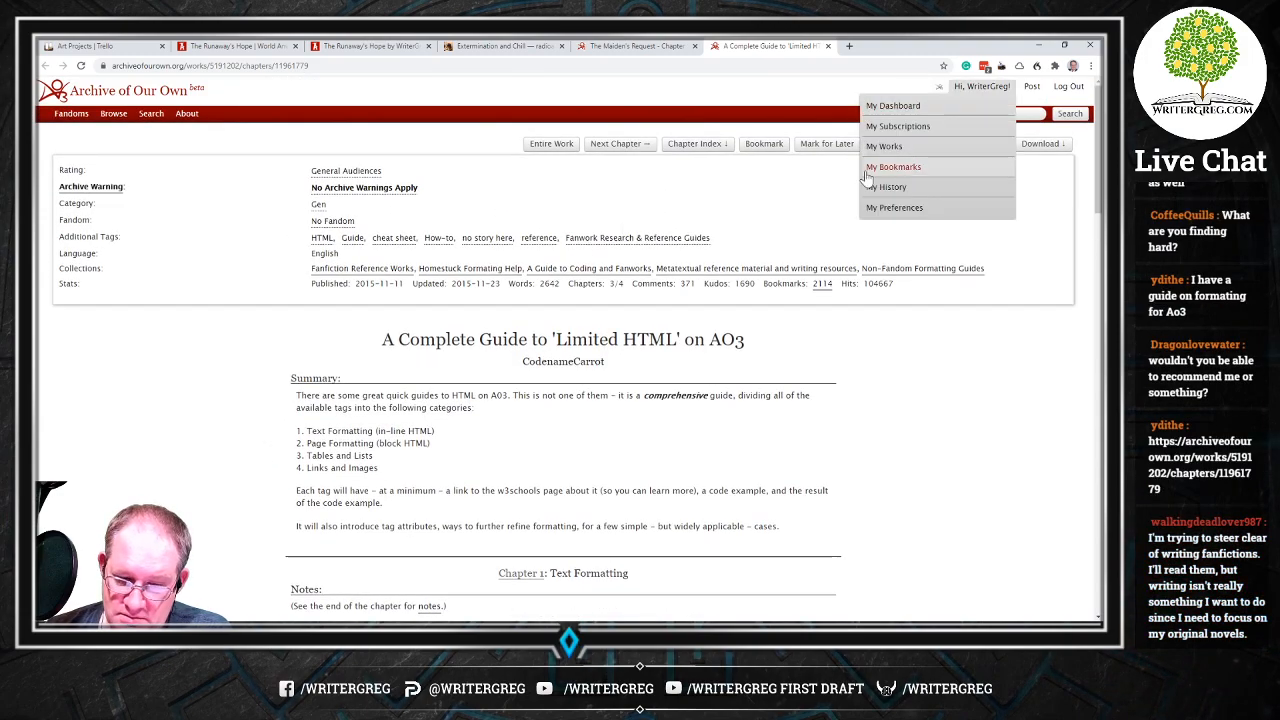
click(770, 148)
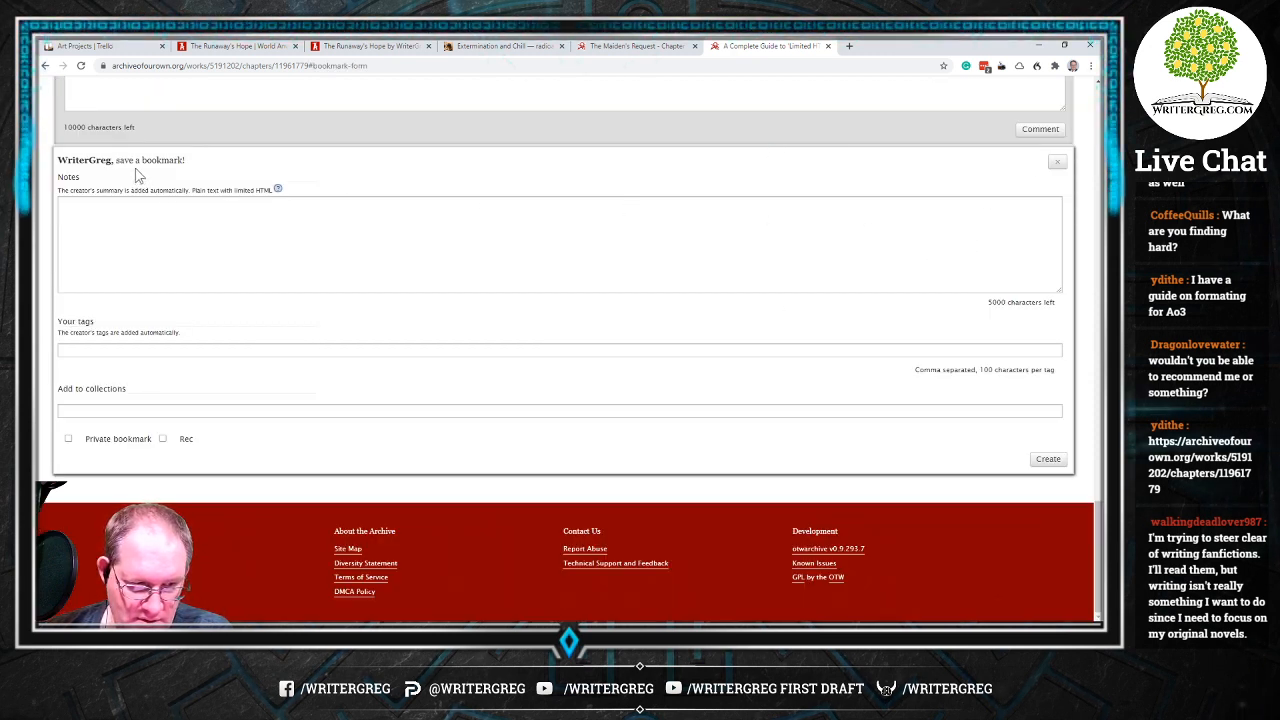
click(1048, 460)
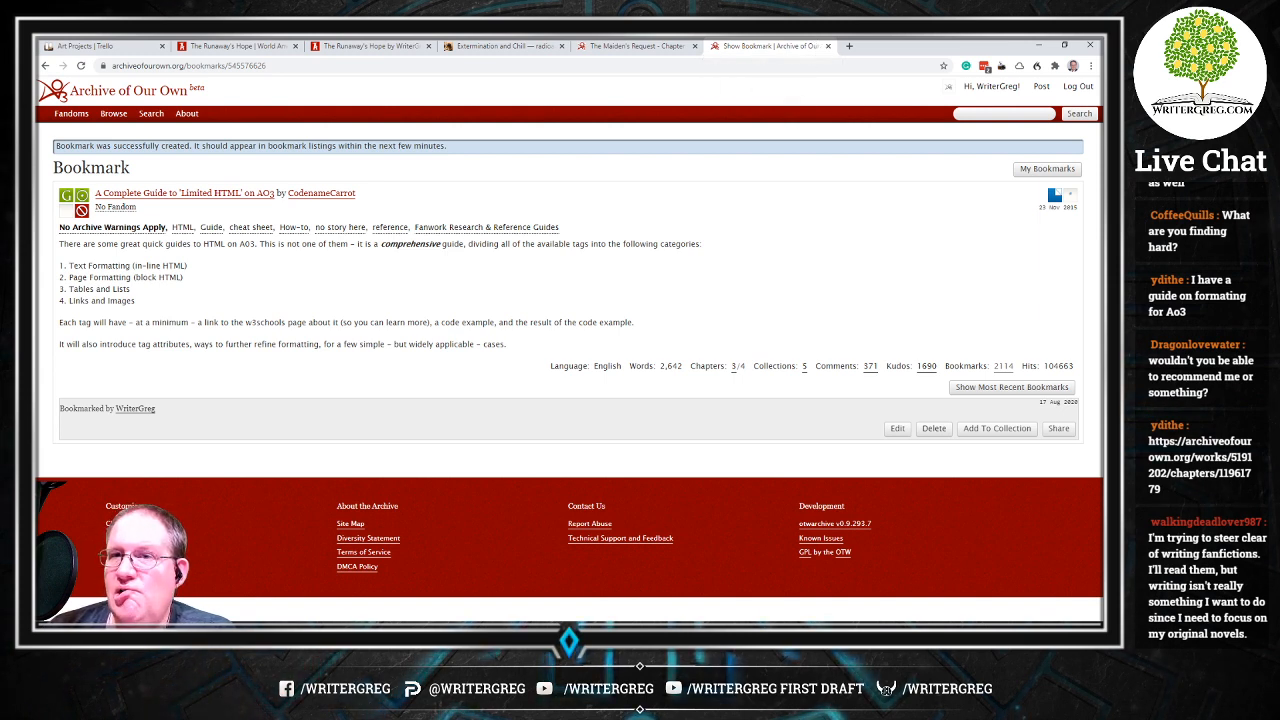
Close the bookmark and The Maiden's Request pages, and return to the lamp image in GIMP
click(827, 46)
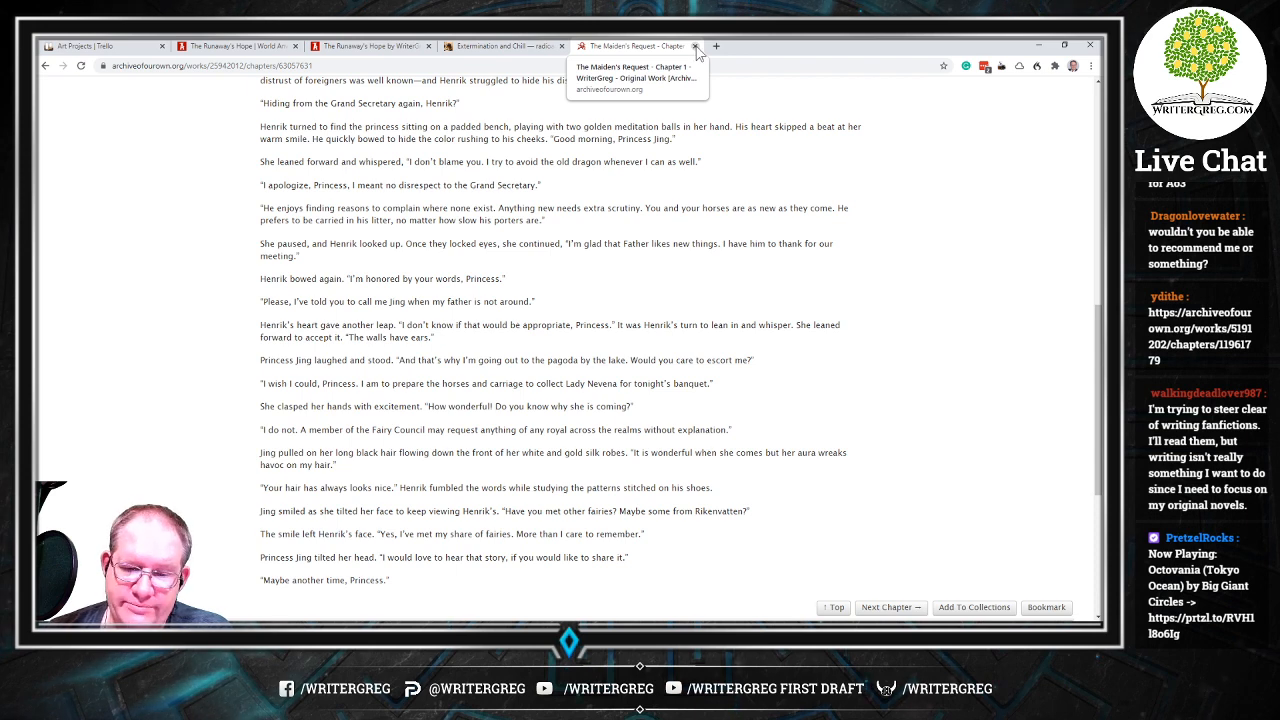
click(695, 47)
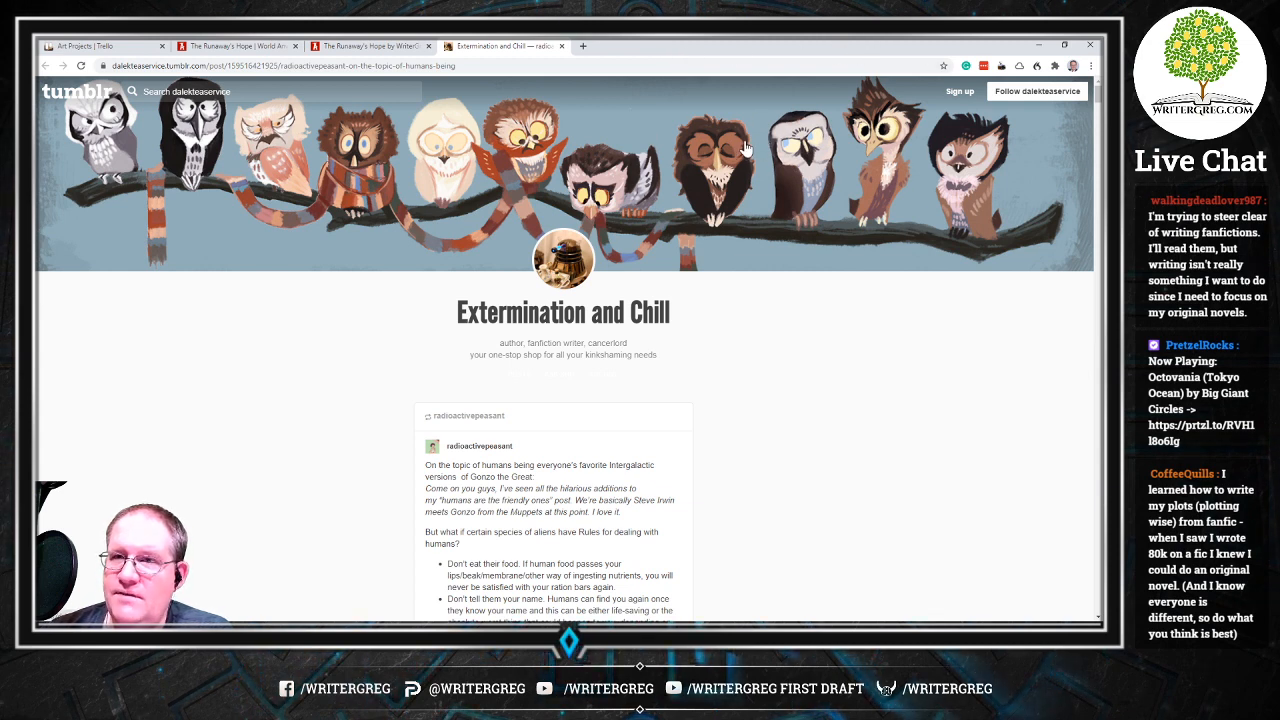
click(1040, 46)
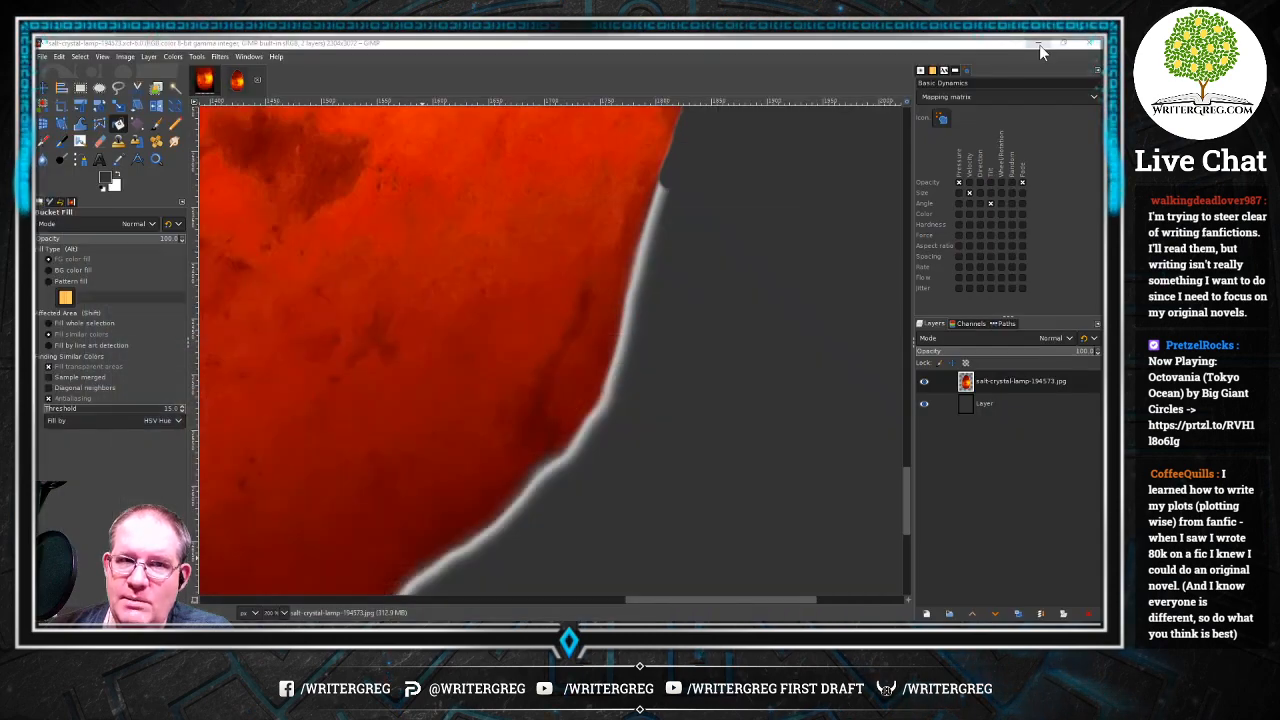
Try filling the white fringe on the lamp's lower right edge with the dark foreground color, and undo the fill
click(657, 229)
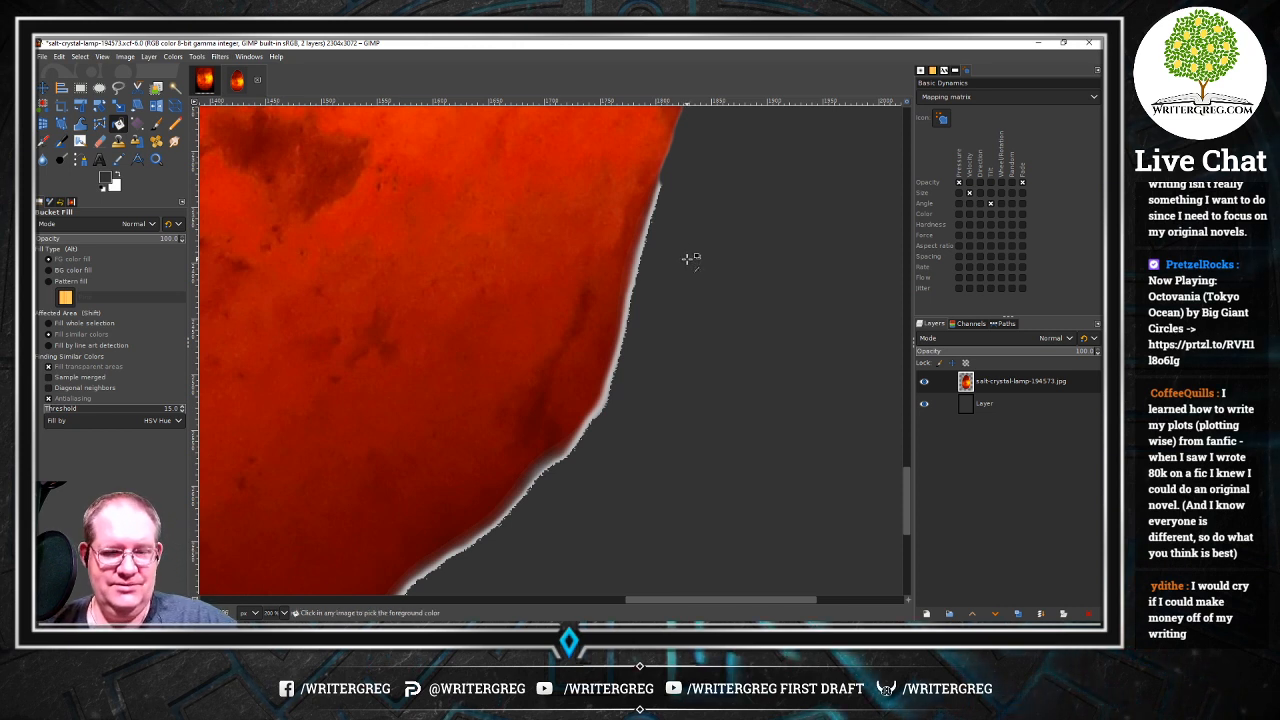
key(ctrl+z)
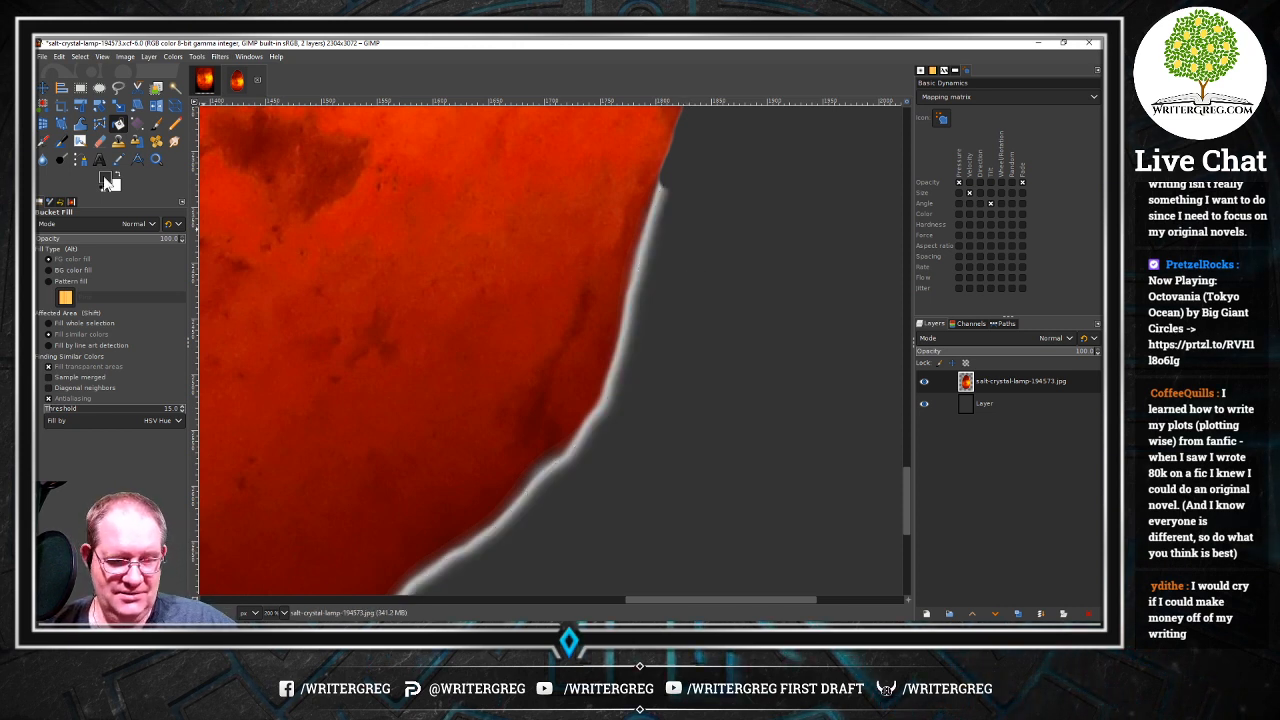
Try isolating the white fringe on the lamp's lower right edge with Fuzzy Select, adjusting the selection, and clear it
click(174, 89)
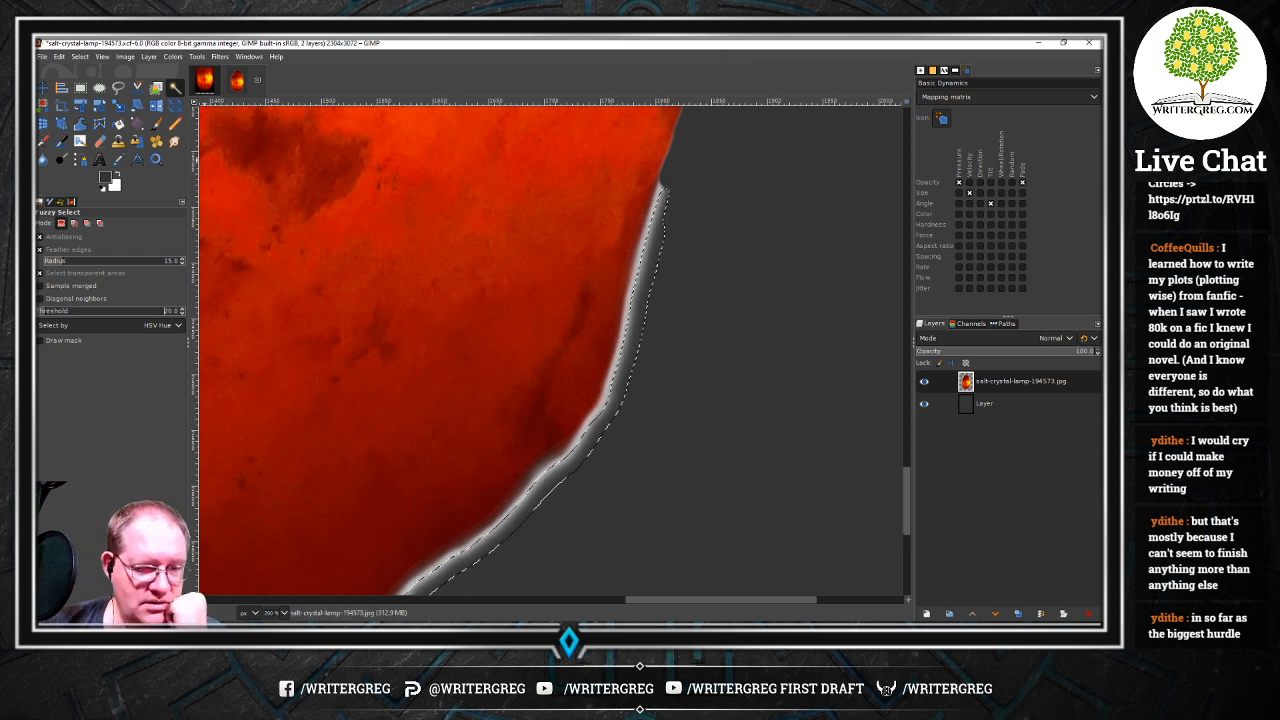
click(80, 56)
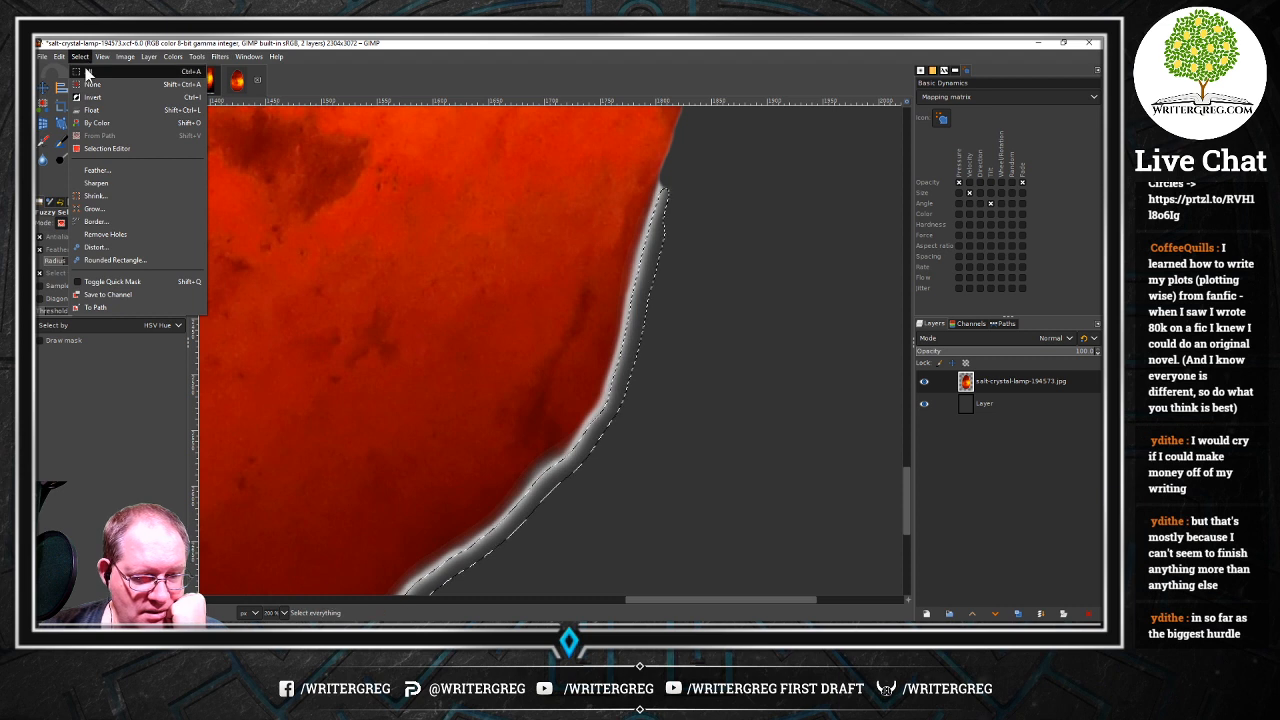
click(100, 88)
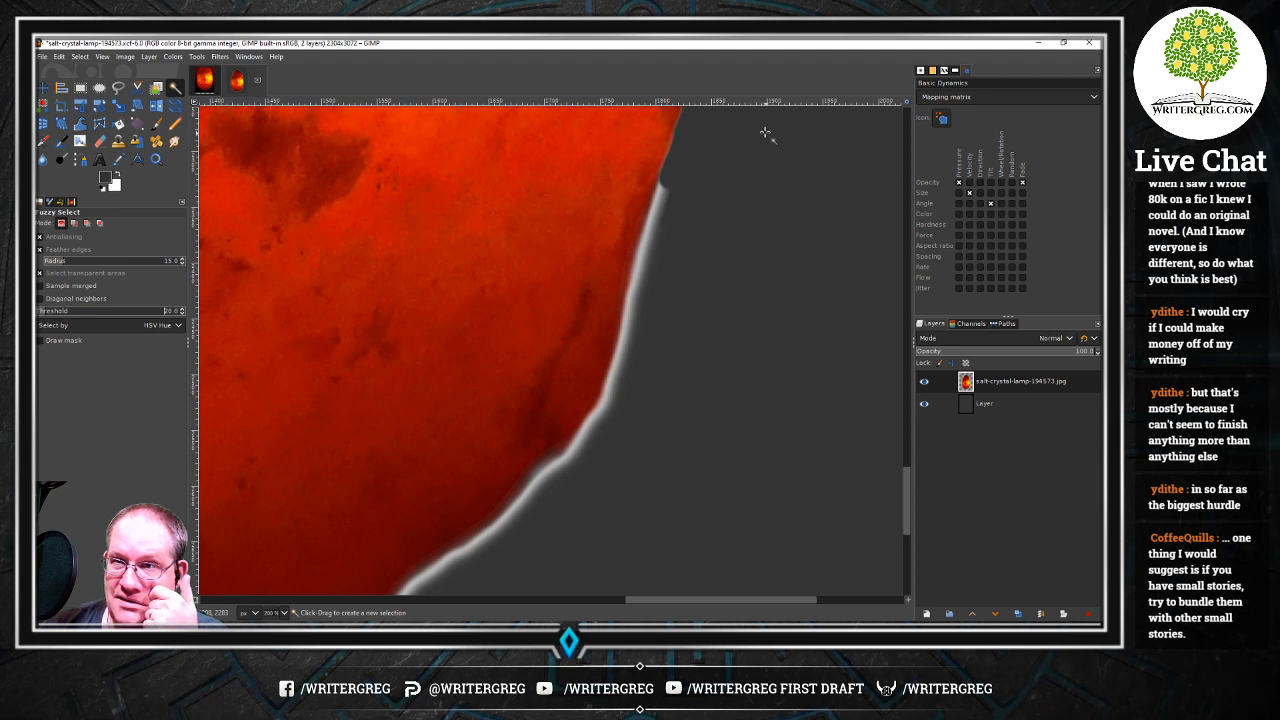
click(660, 193)
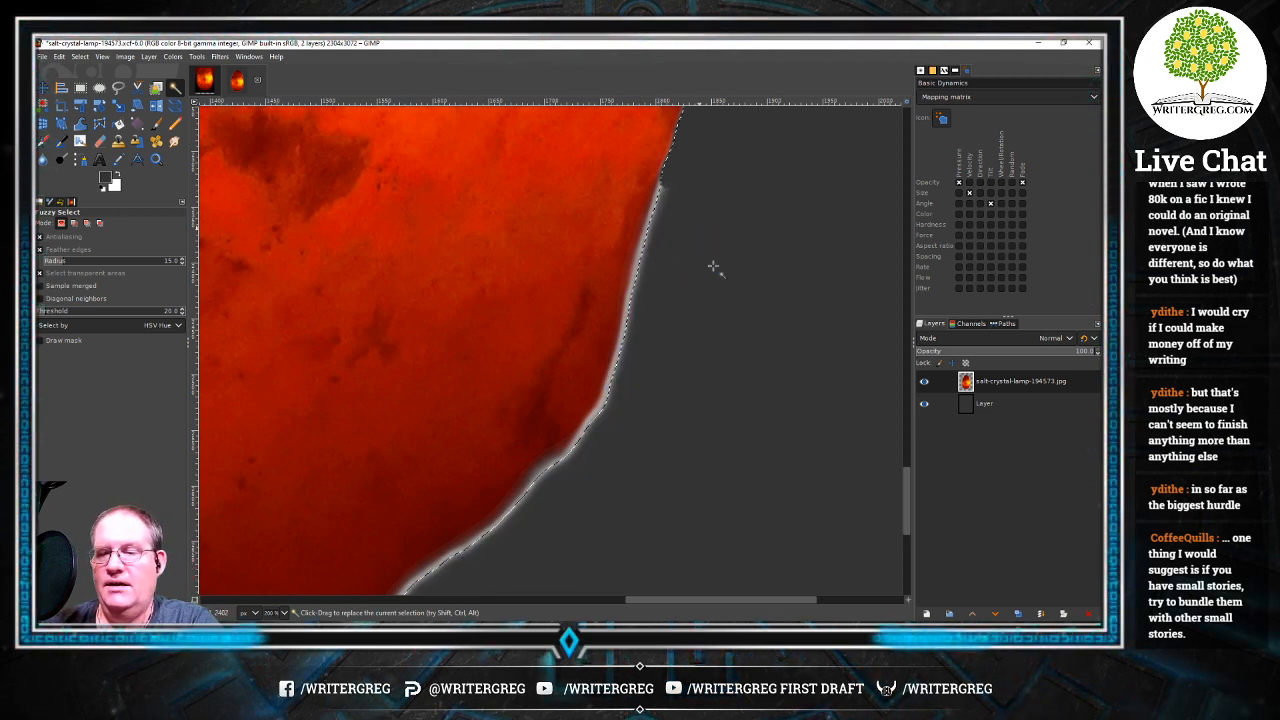
ctrl+click(667, 347)
scroll(667, 347, down, 5)
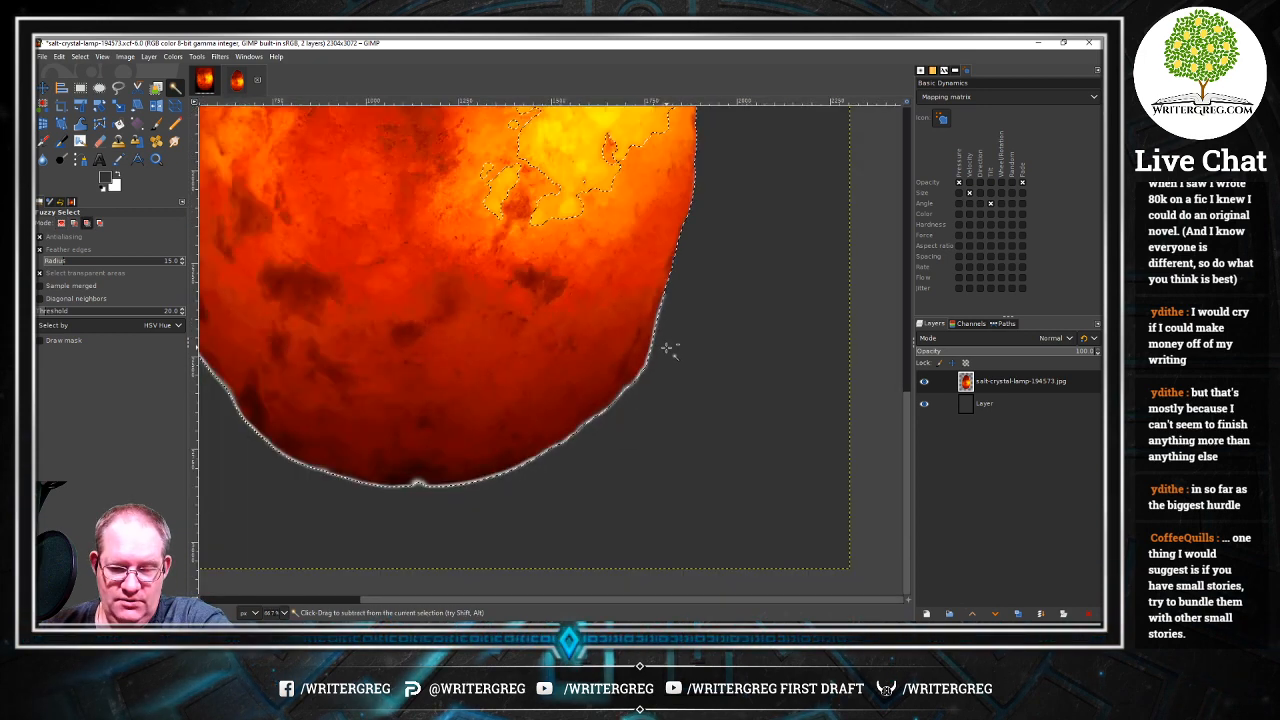
key(ctrl+shift+a)
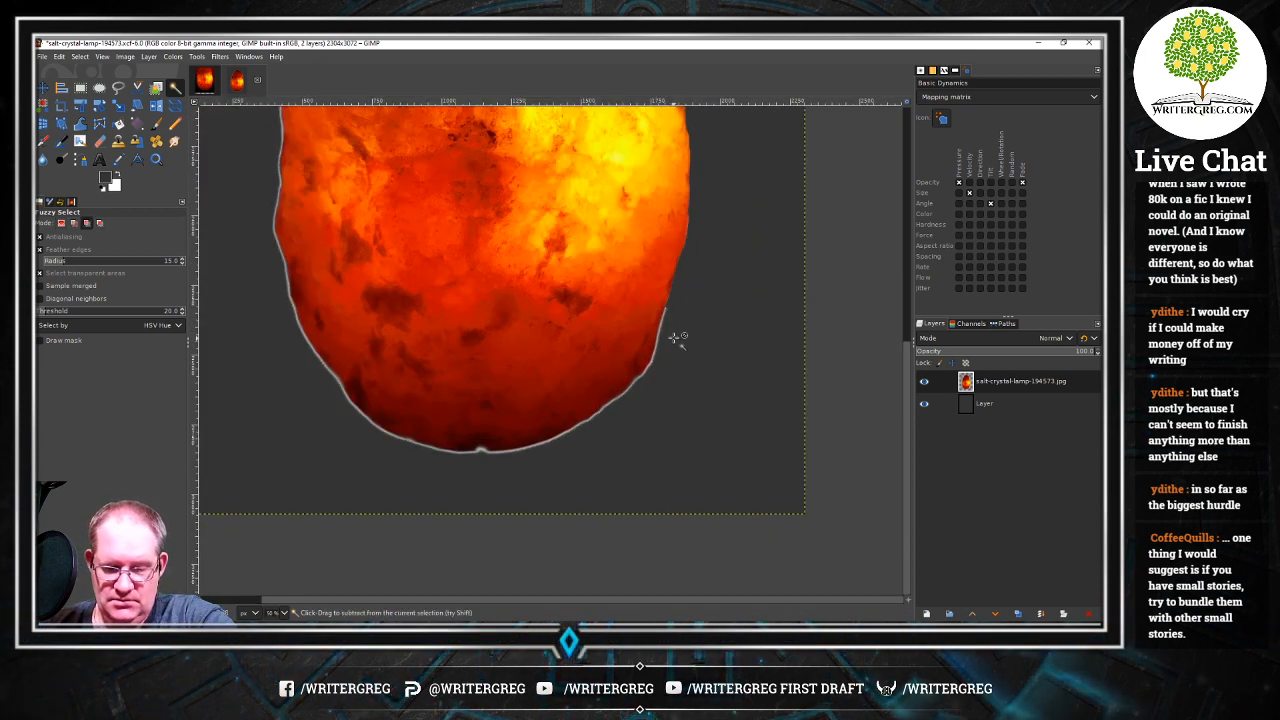
Erase the first stretch of the remaining white fringe on the lamp's lower right edge with the Eraser tool, working downward
scroll(677, 328, down, 4)
scroll(688, 256, down, 1)
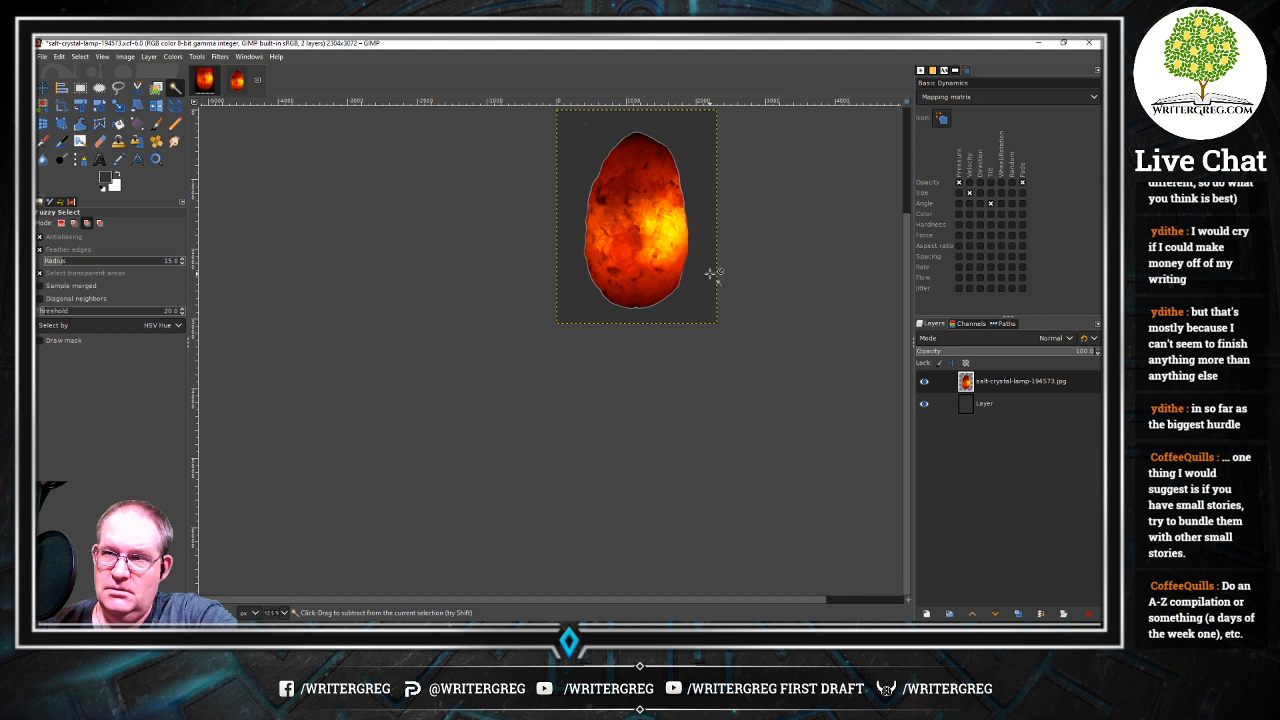
scroll(714, 271, up, 5)
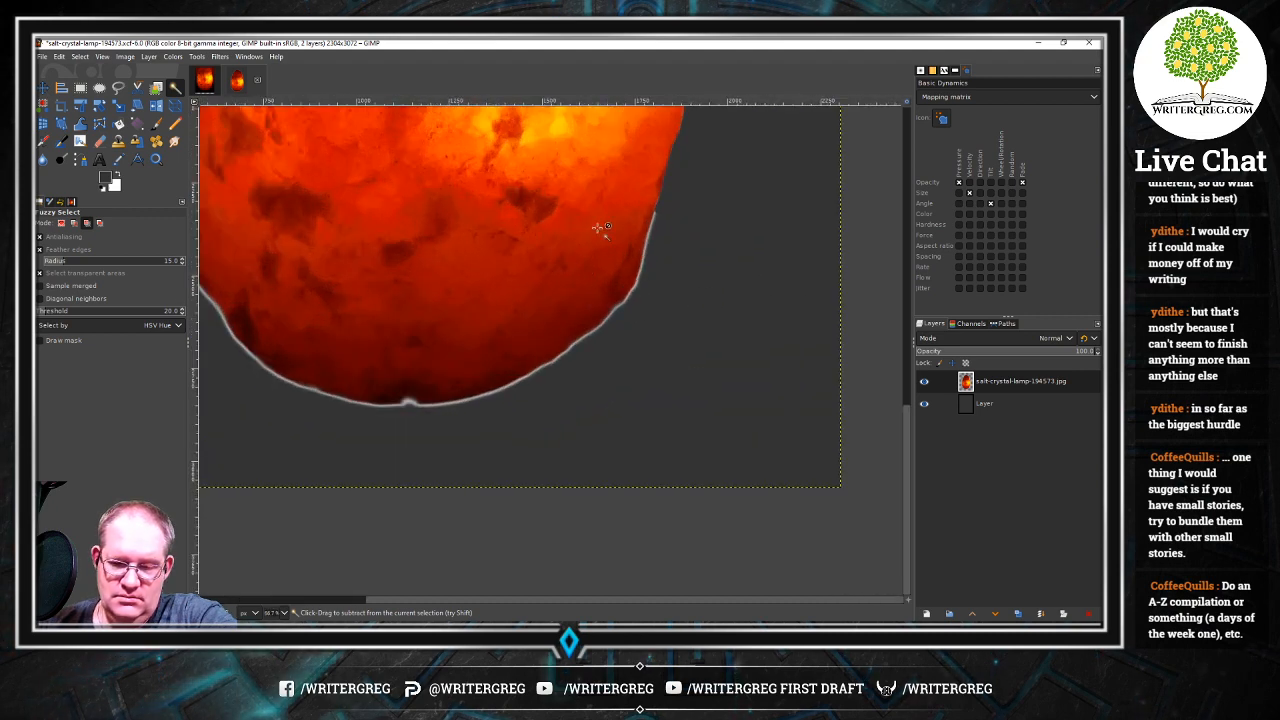
scroll(650, 180, up, 1)
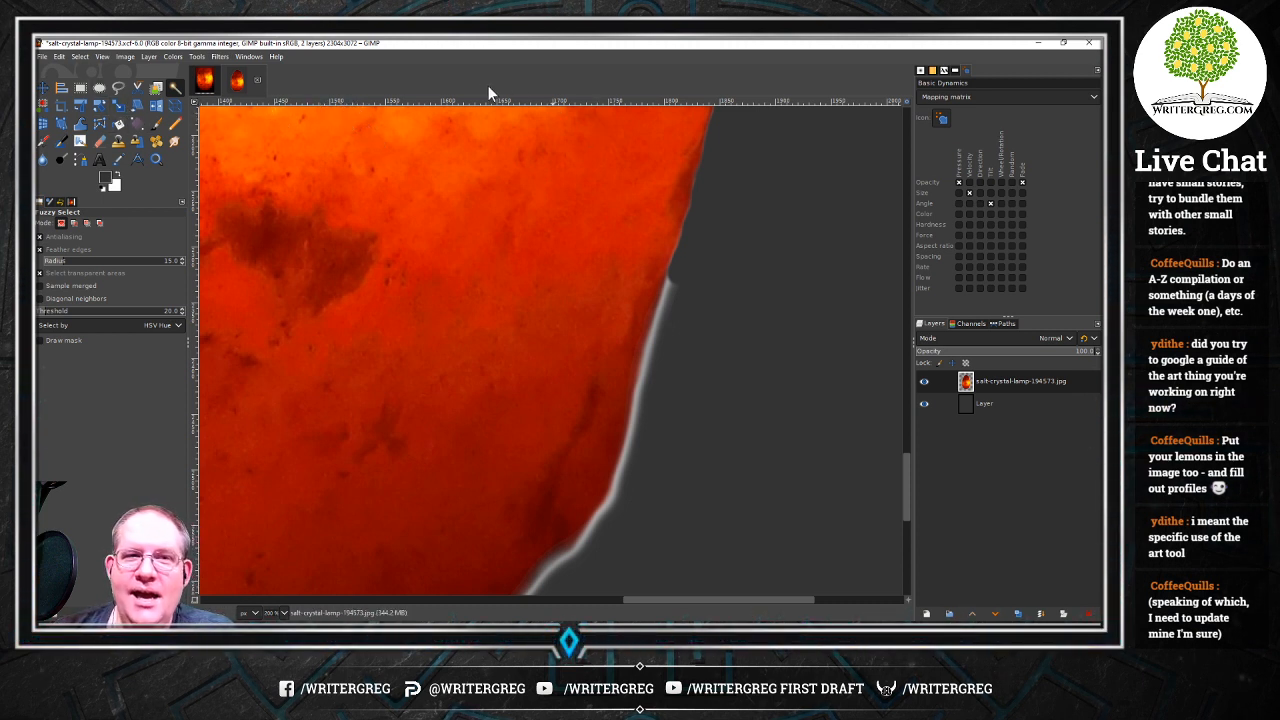
click(99, 142)
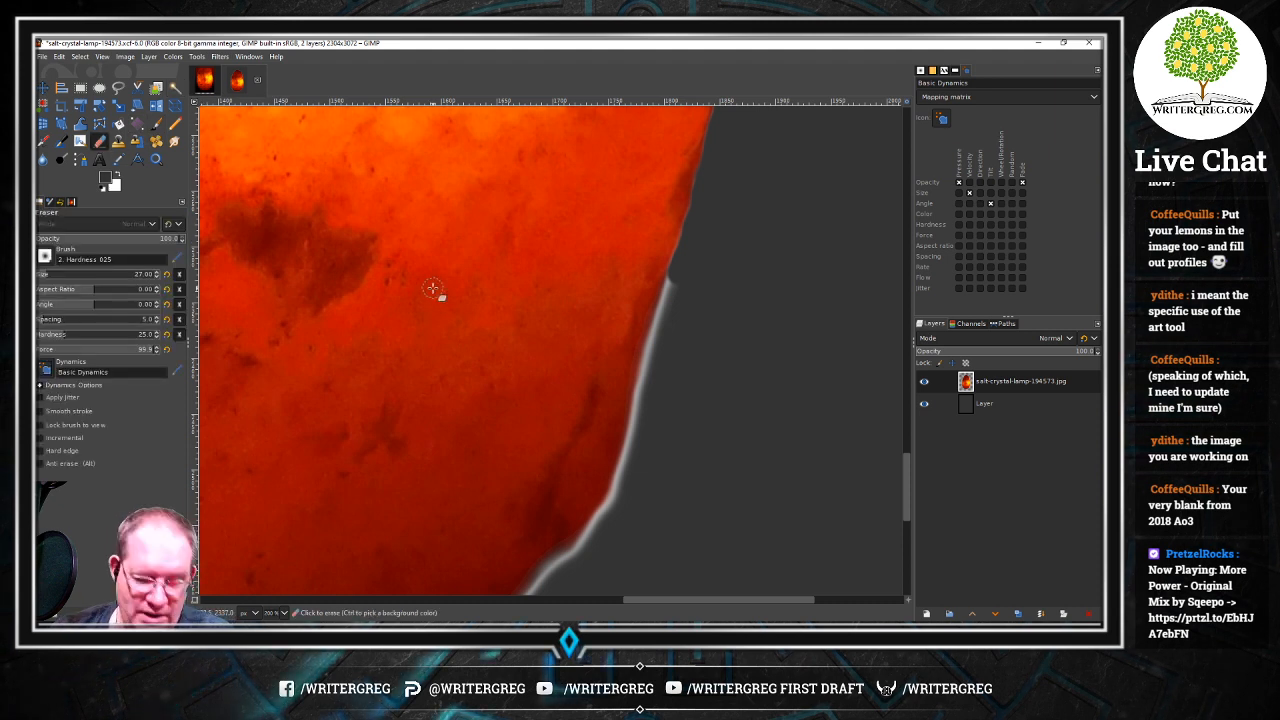
click(285, 613)
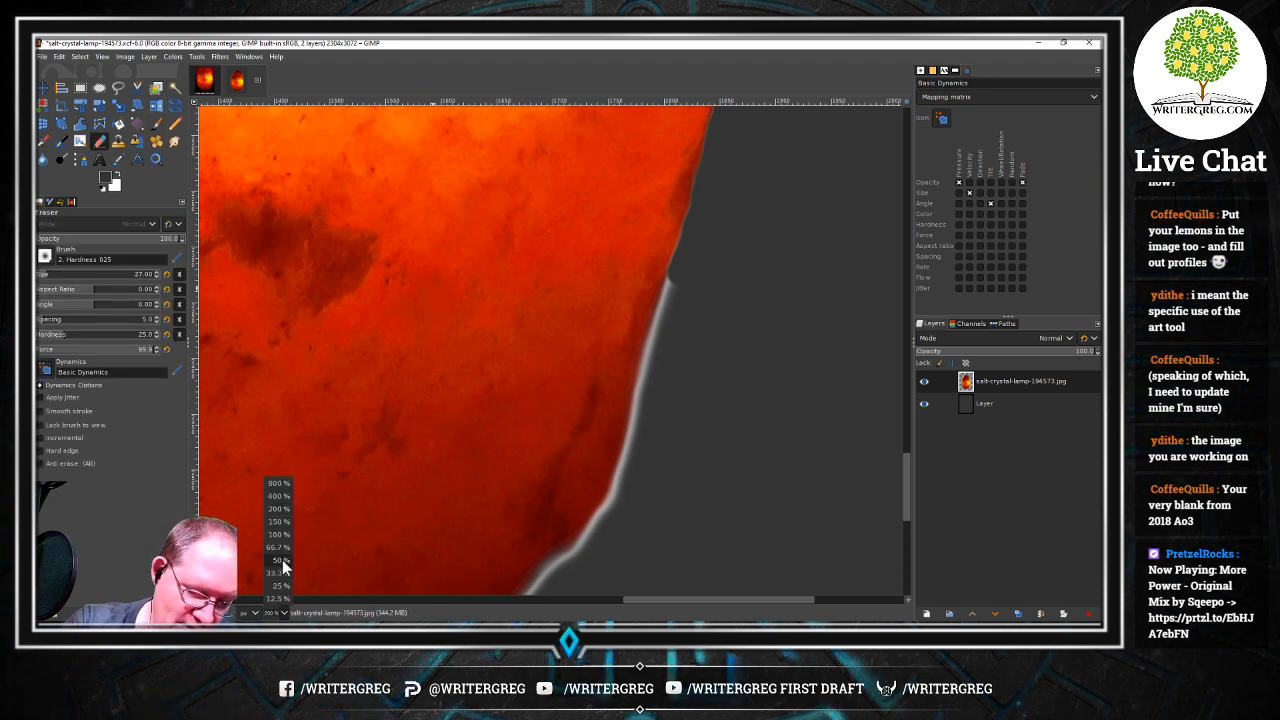
click(279, 497)
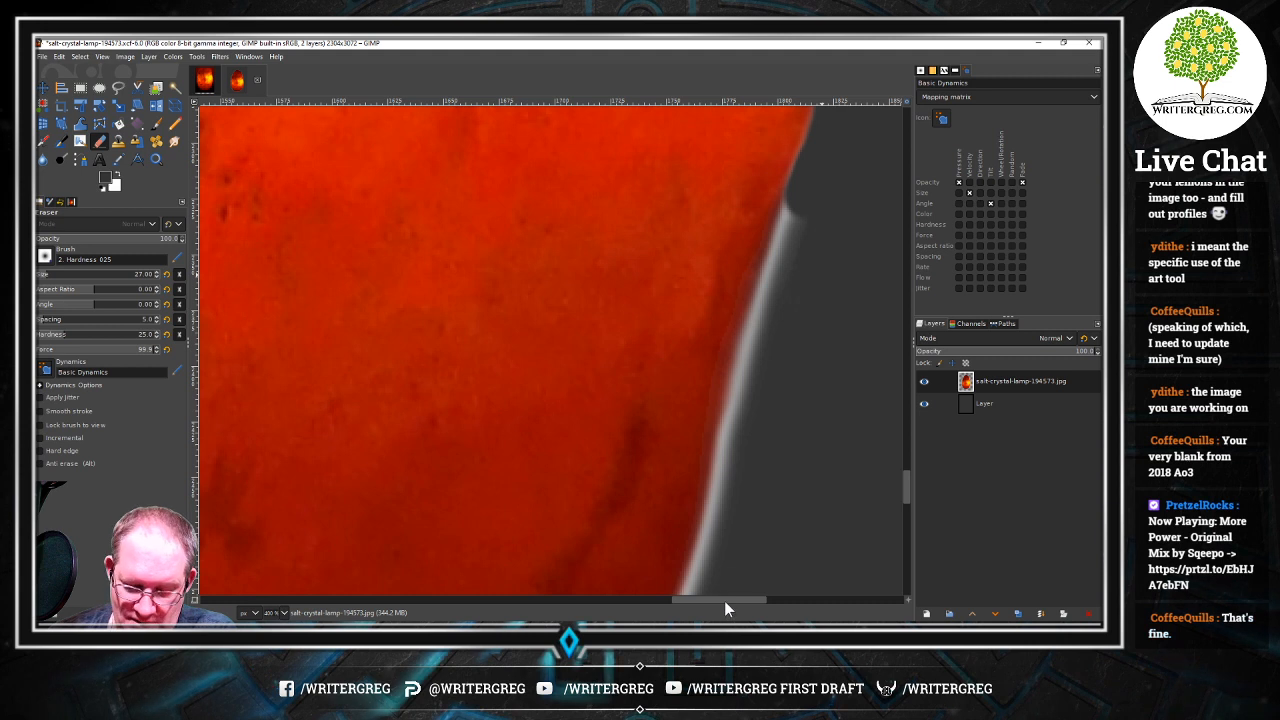
drag(725, 601, 749, 600)
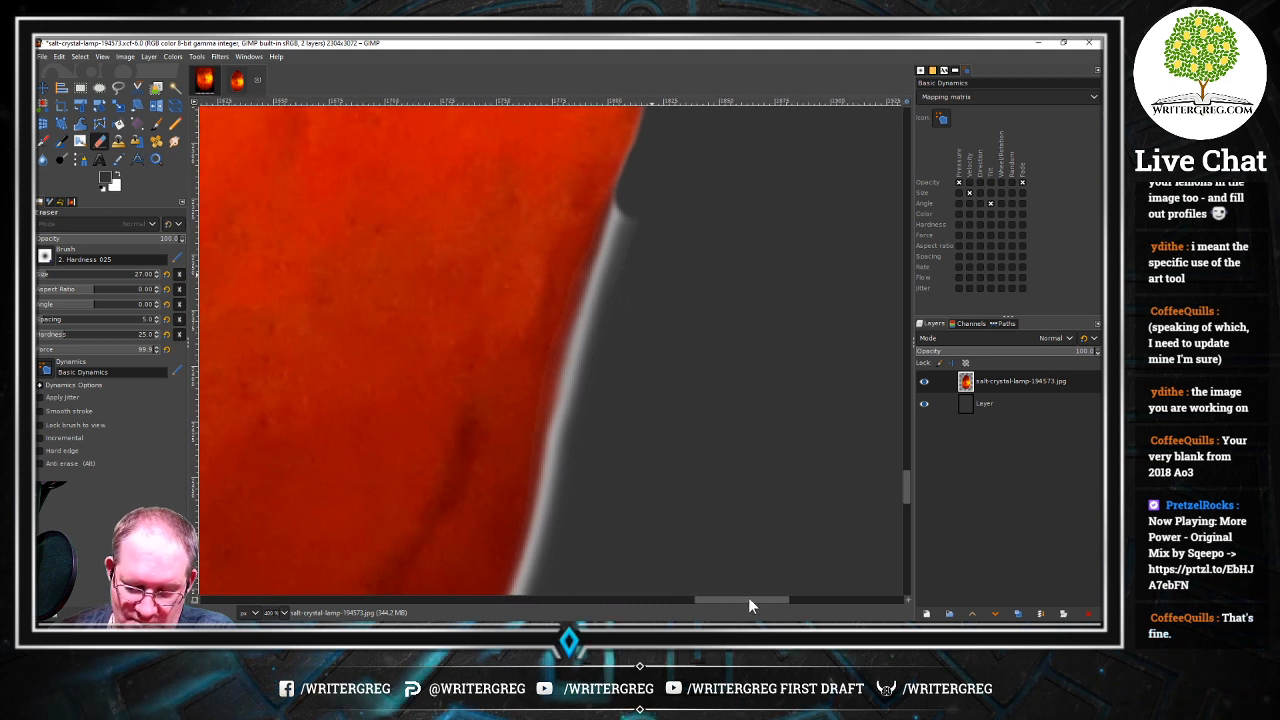
click(634, 250)
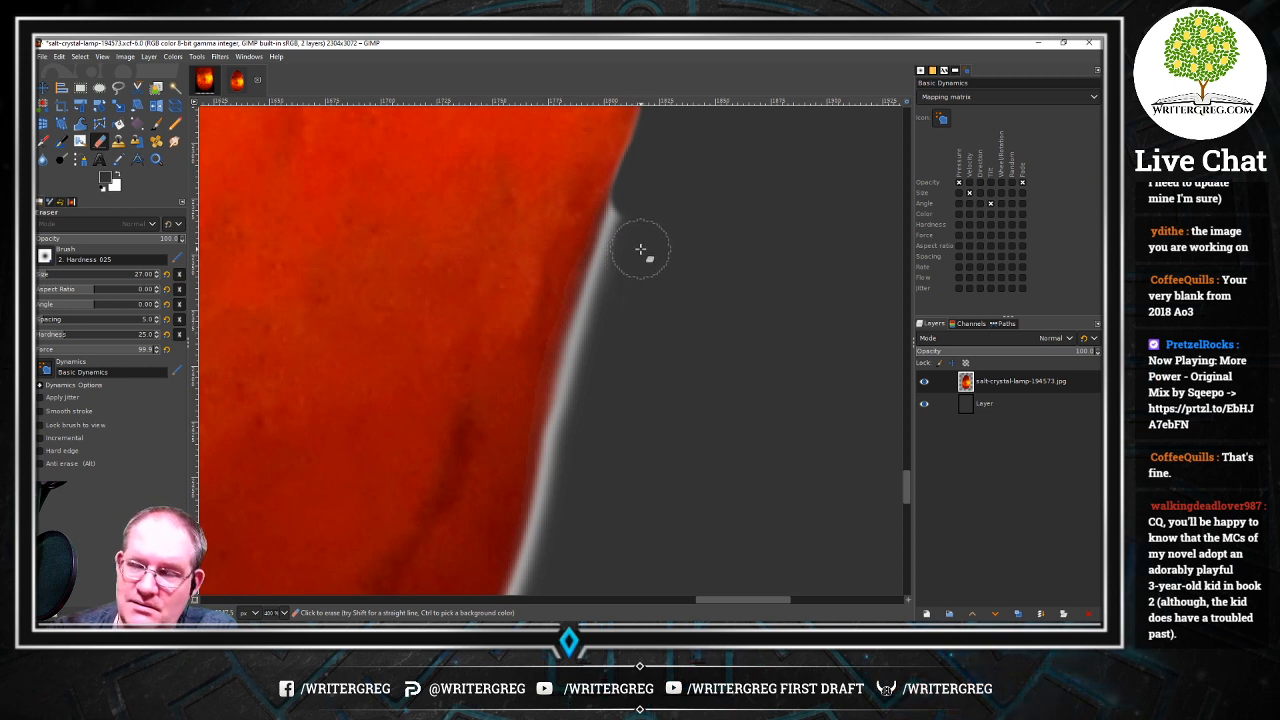
drag(634, 217, 610, 270)
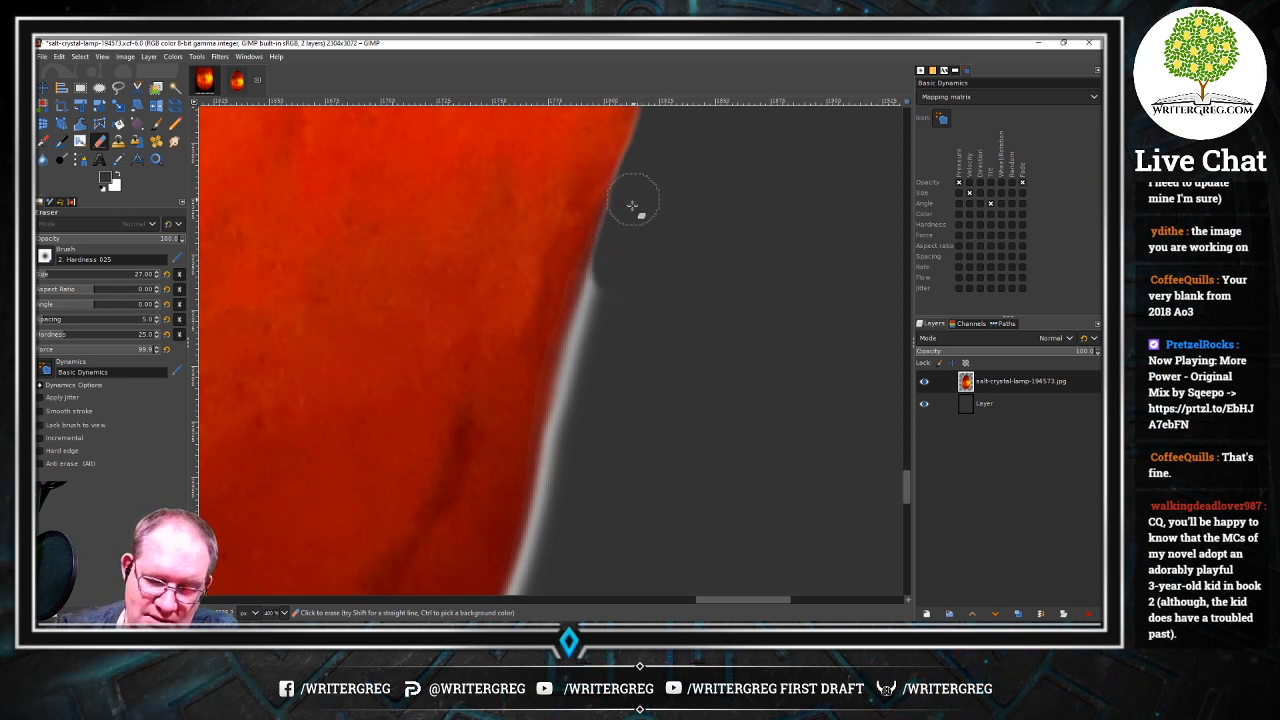
mouse_move(634, 206)
mouse_down()
mouse_move(588, 323)
mouse_move(629, 199)
mouse_move(632, 267)
mouse_up()
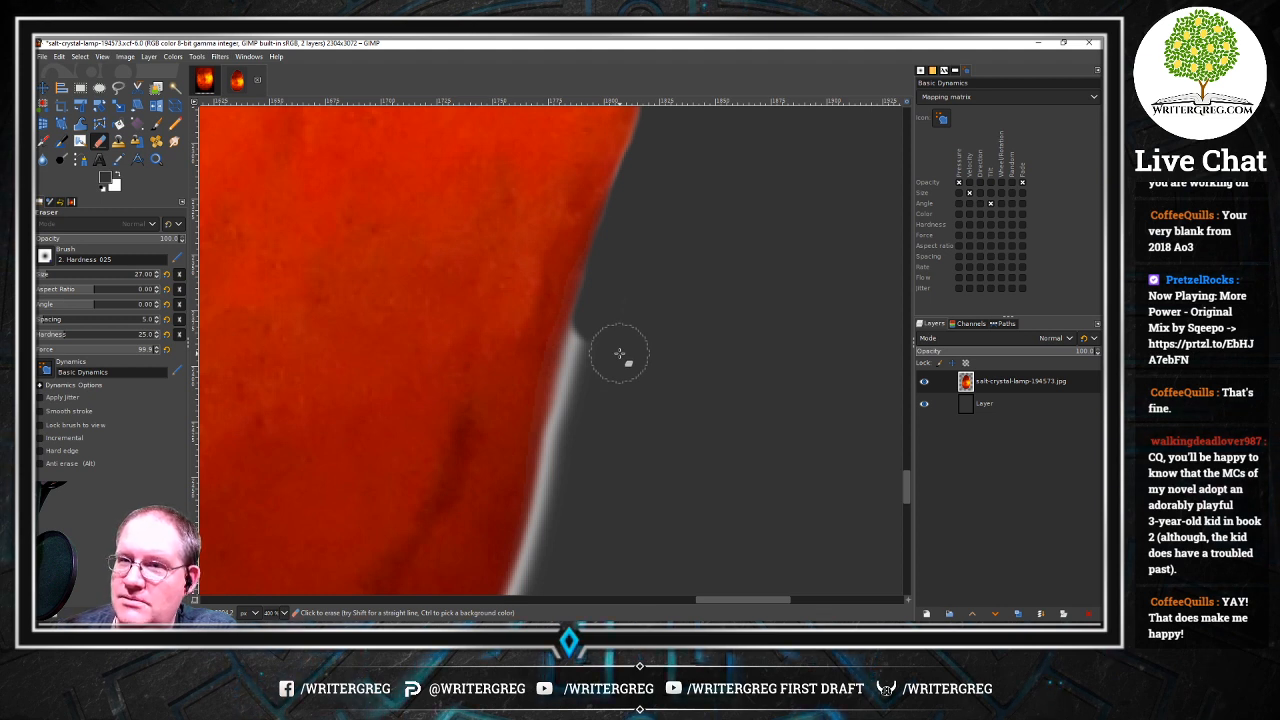
Erase the white fringe farther down the lamp's right side and around the corner where the edge turns inward
drag(904, 481, 906, 500)
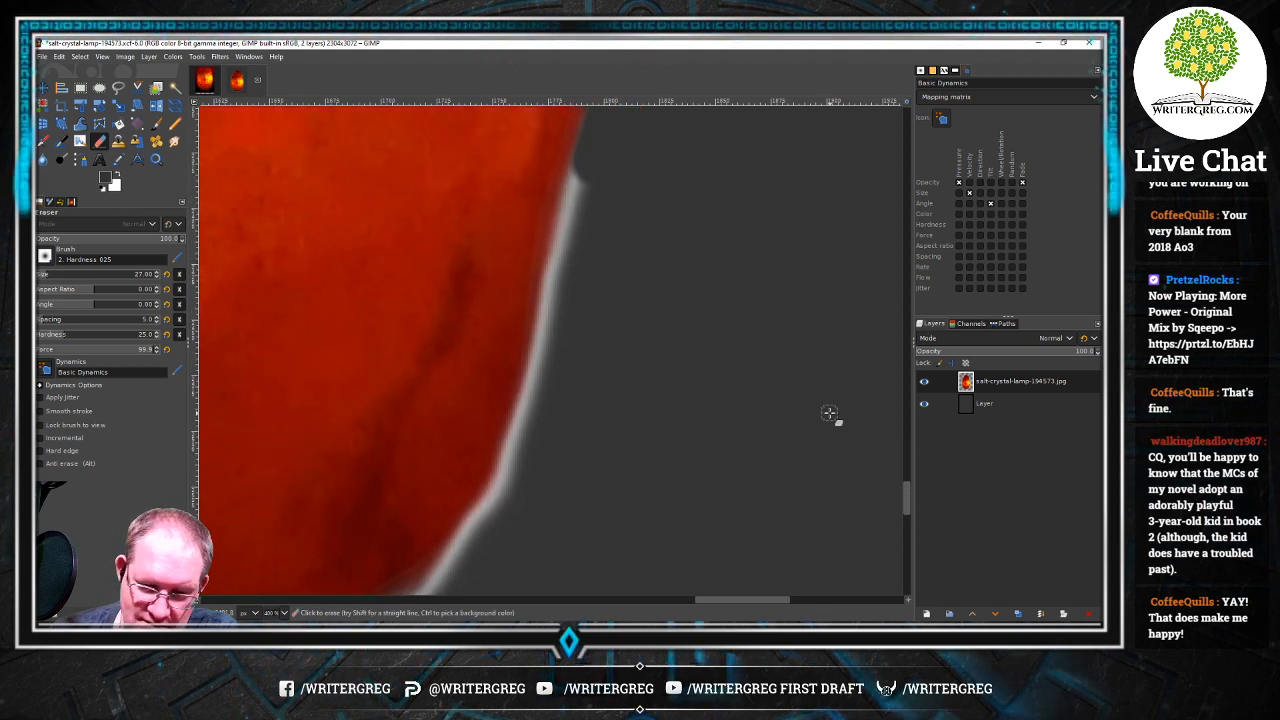
mouse_move(586, 237)
mouse_down()
mouse_move(590, 153)
mouse_move(528, 443)
mouse_move(450, 581)
mouse_up()
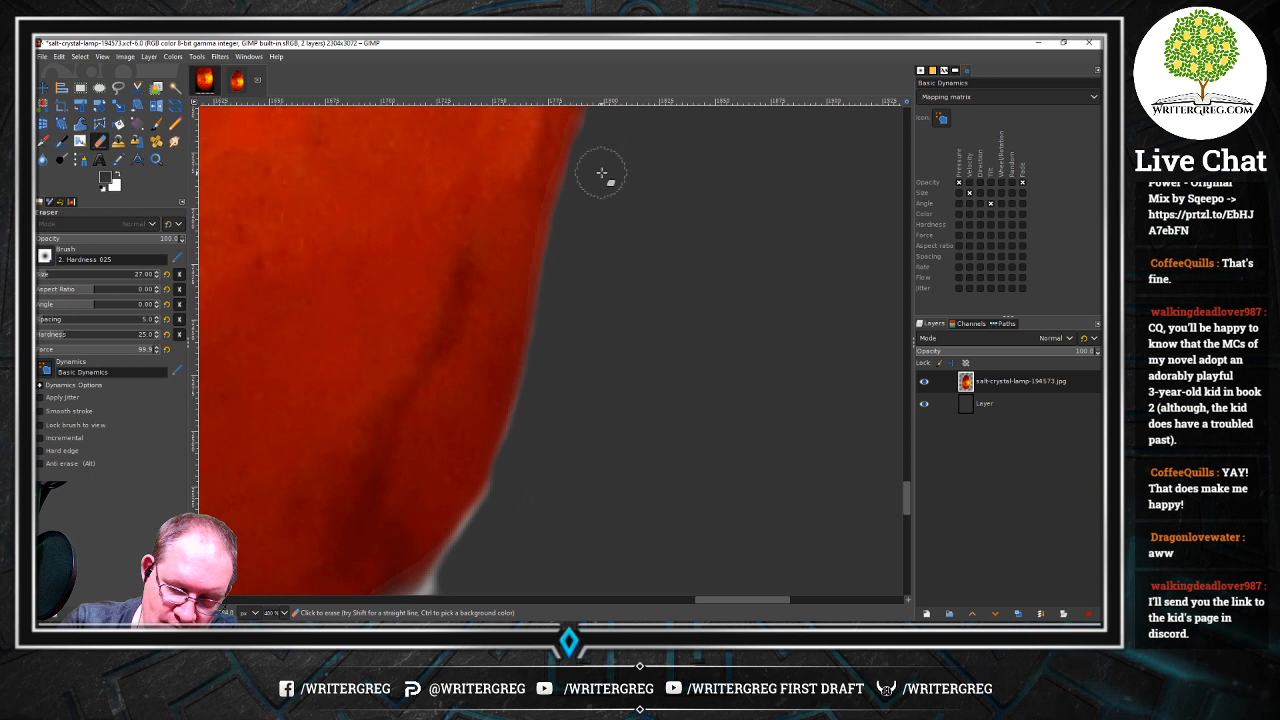
drag(743, 603, 703, 601)
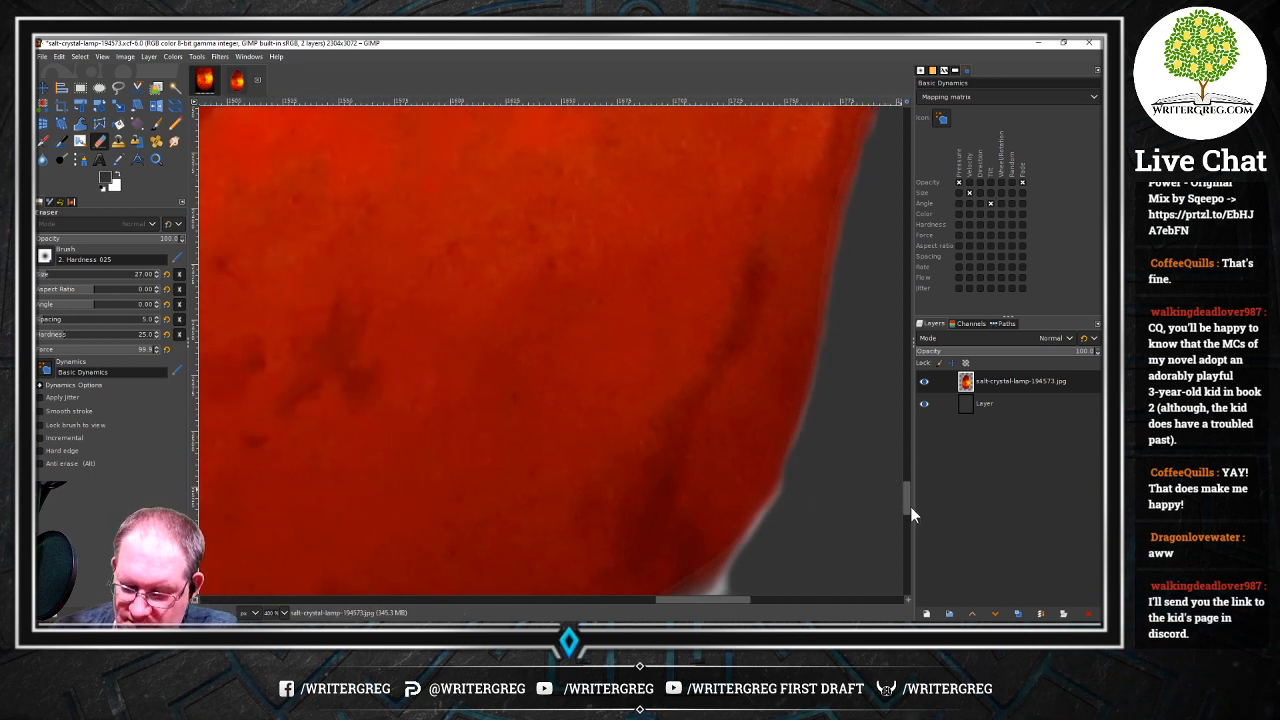
mouse_move(908, 497)
mouse_down()
mouse_move(906, 520)
mouse_move(906, 506)
mouse_up()
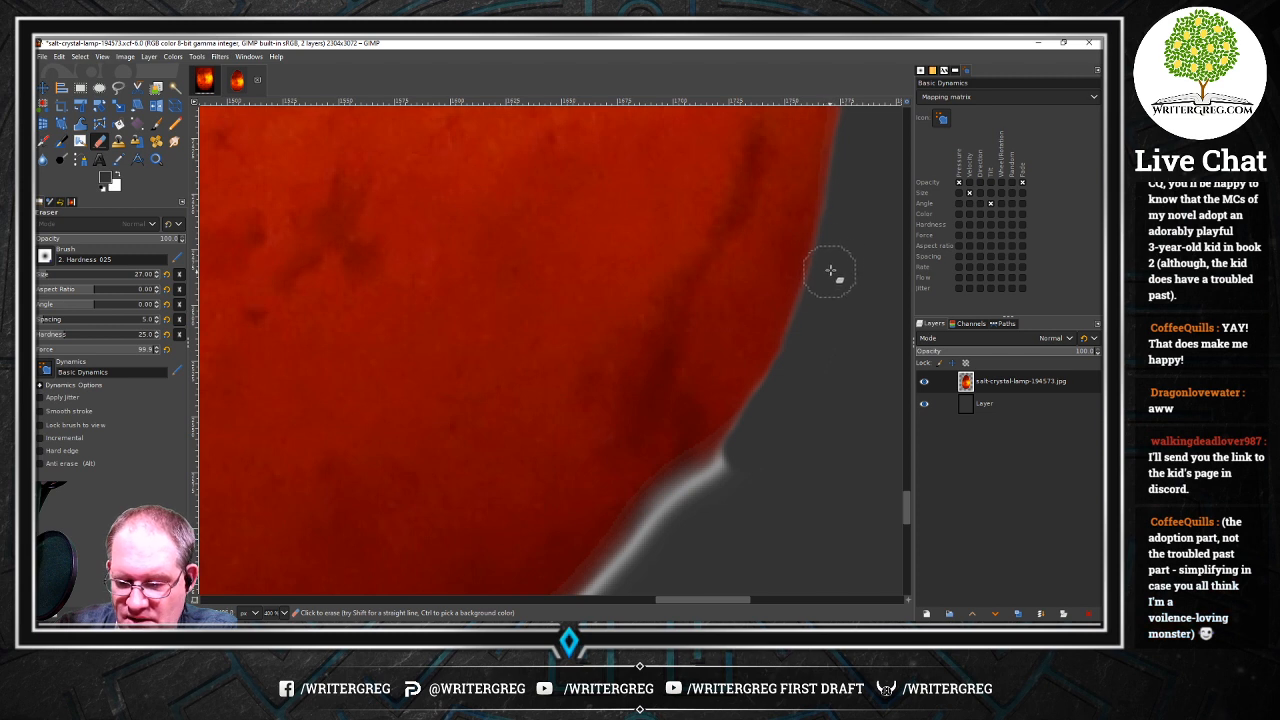
mouse_move(738, 482)
mouse_down()
mouse_move(714, 491)
mouse_move(731, 462)
mouse_up()
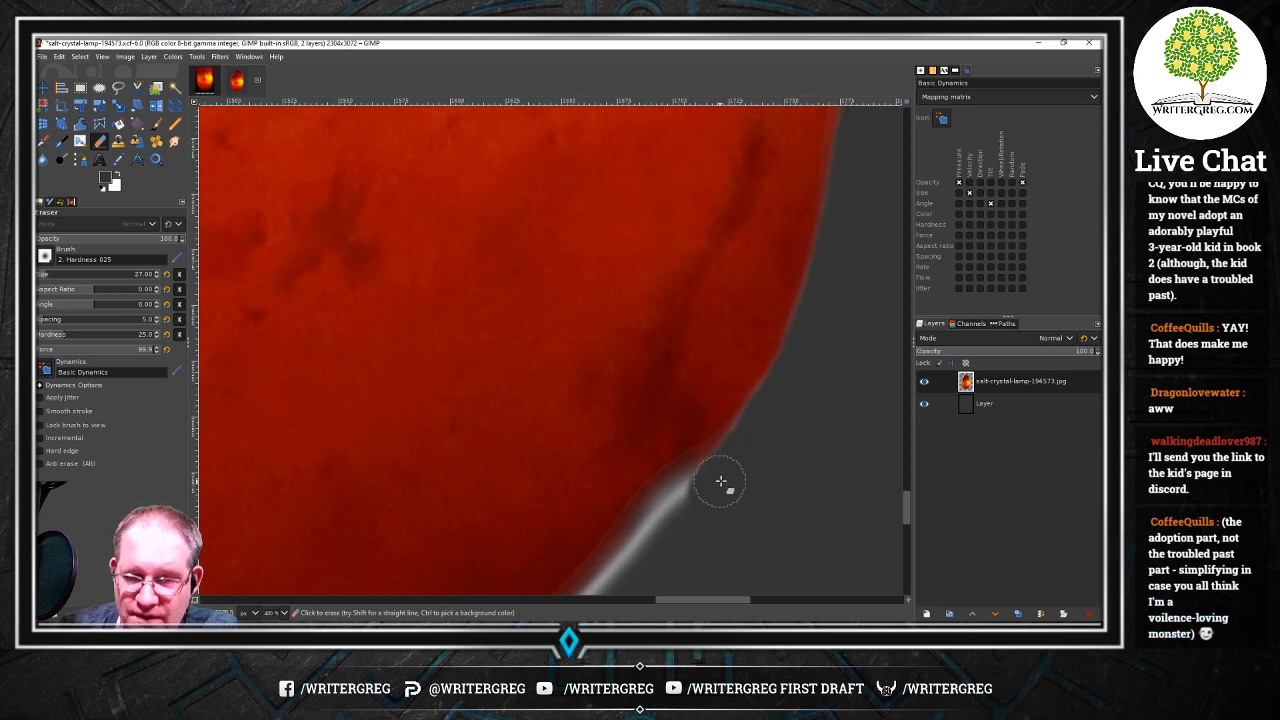
Erase the white fringe along the diagonal stretch of the lamp's lower right edge, following its uneven contour
drag(902, 502, 904, 519)
mouse_move(677, 308)
mouse_down()
mouse_move(706, 278)
mouse_move(666, 309)
mouse_move(709, 267)
mouse_move(663, 301)
mouse_move(697, 271)
mouse_move(633, 350)
mouse_move(784, 179)
mouse_up()
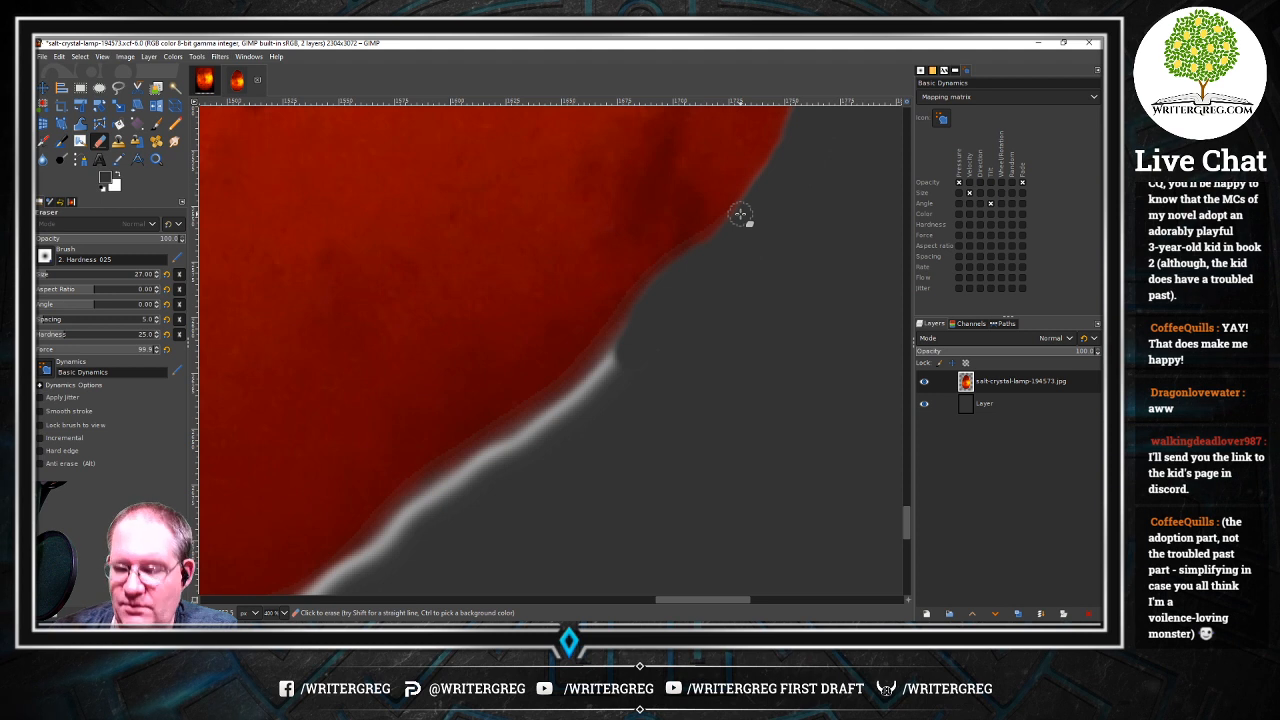
scroll(906, 519, down, 5)
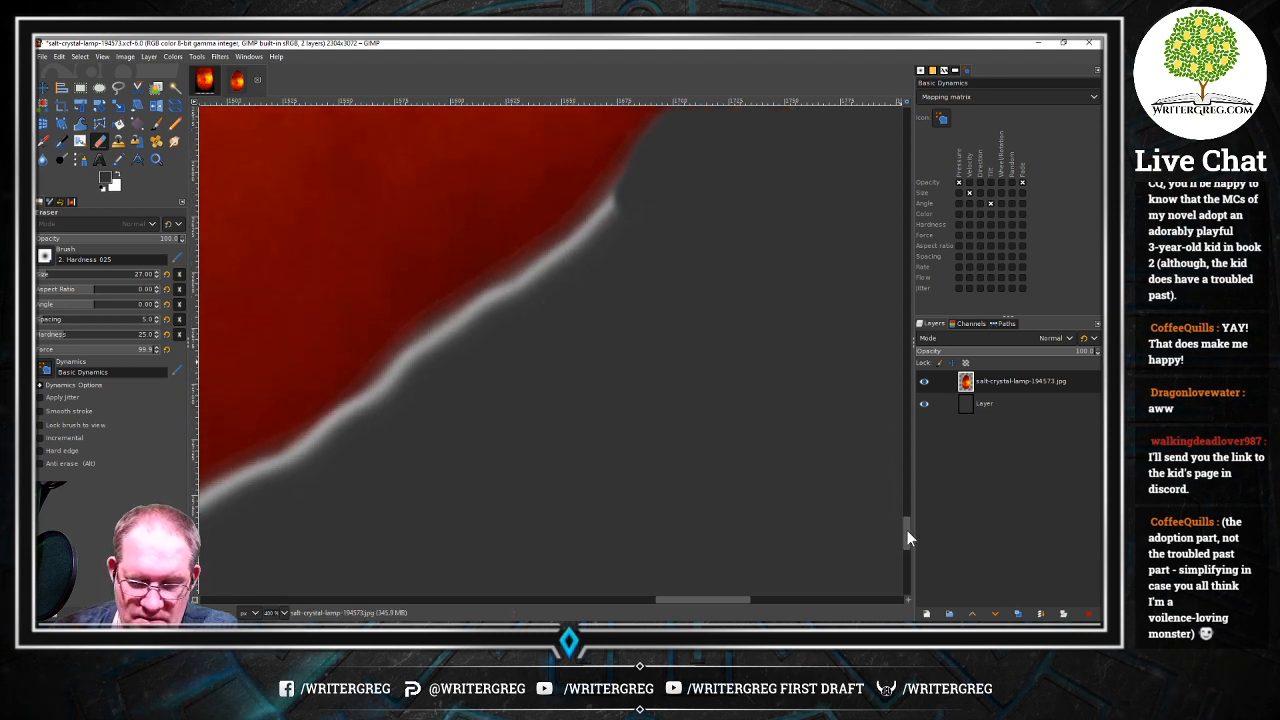
mouse_move(623, 229)
mouse_down()
mouse_move(634, 206)
mouse_move(597, 233)
mouse_move(634, 191)
mouse_move(586, 266)
mouse_move(549, 281)
mouse_move(586, 246)
mouse_move(486, 309)
mouse_move(580, 249)
mouse_move(650, 173)
mouse_up()
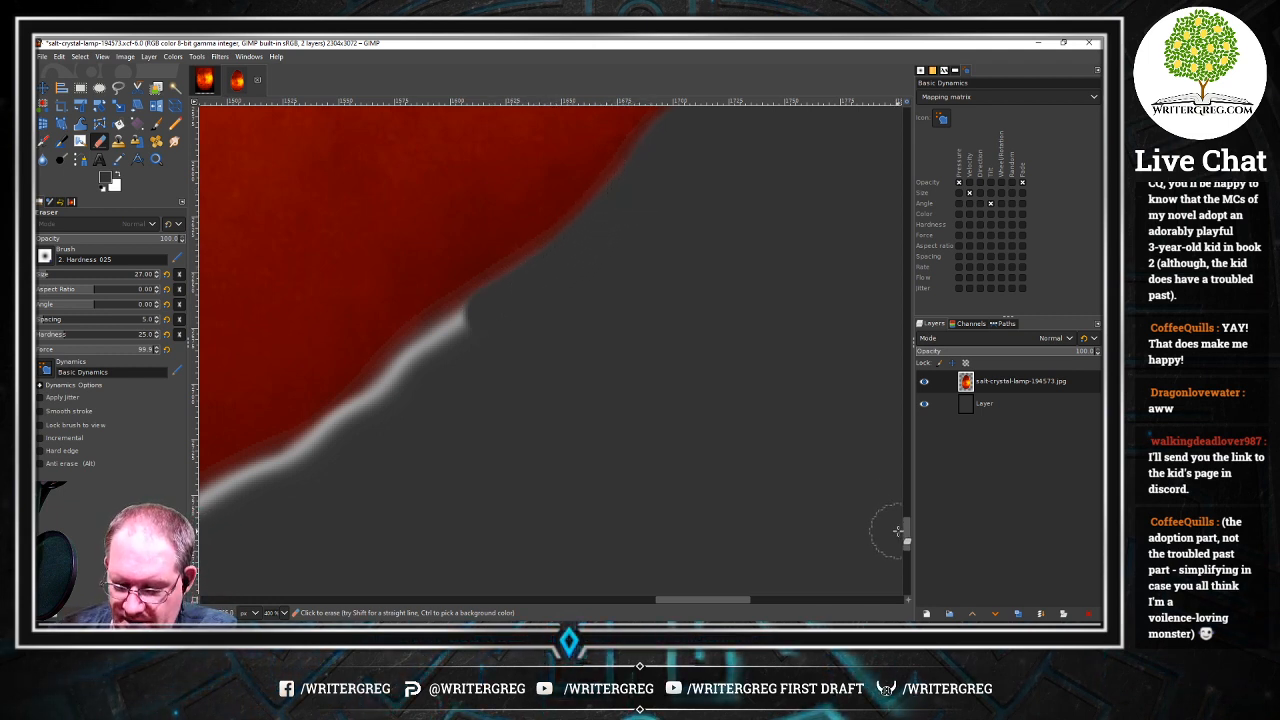
drag(906, 531, 906, 540)
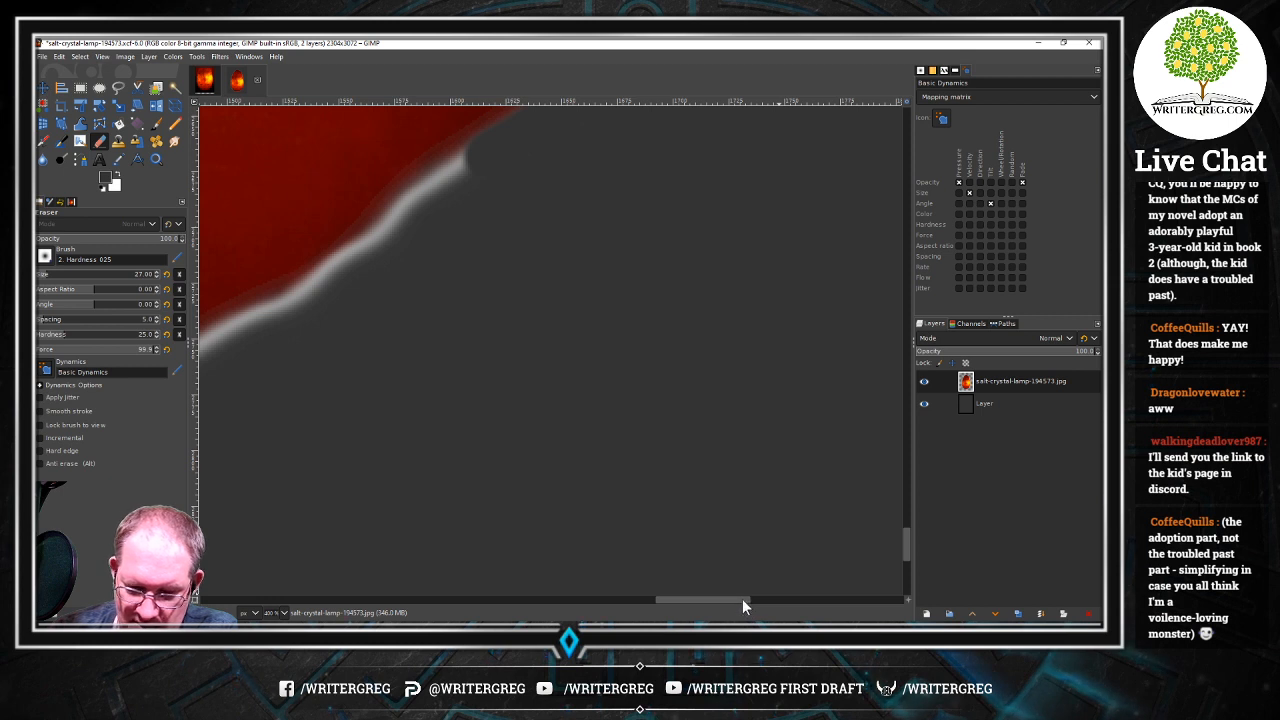
drag(742, 599, 692, 605)
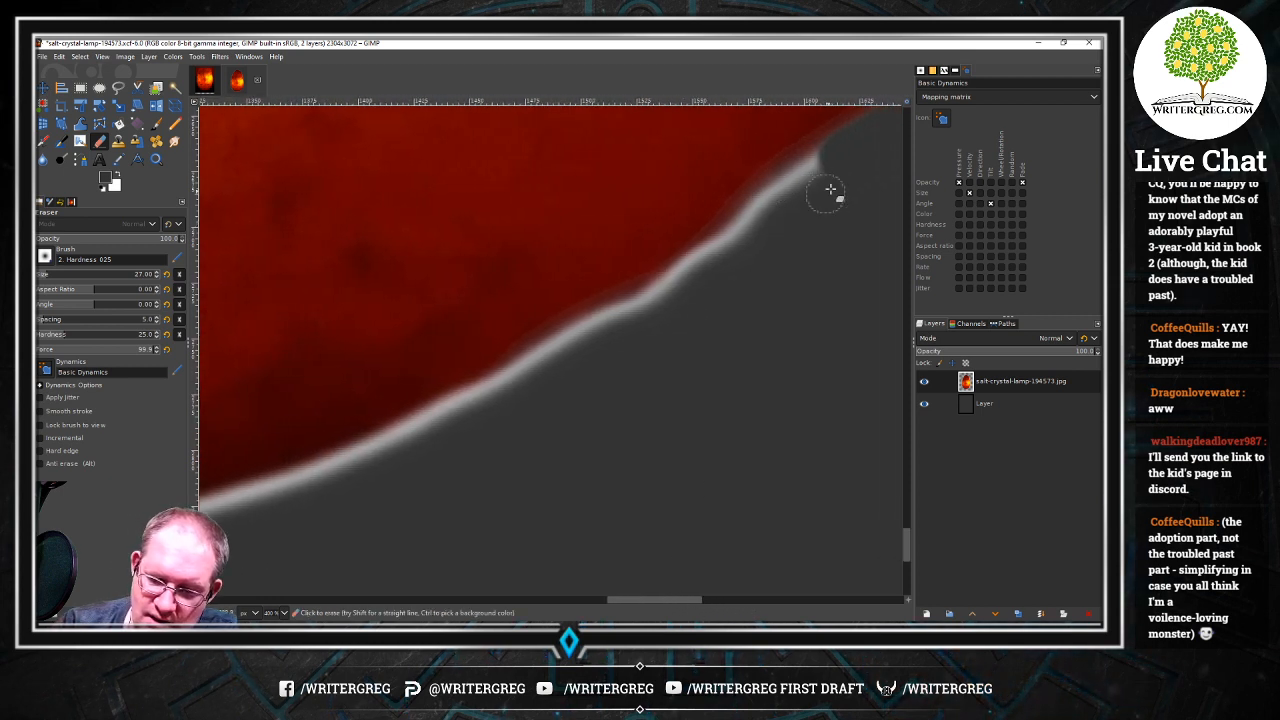
mouse_move(790, 215)
mouse_down()
mouse_move(828, 173)
mouse_move(784, 203)
mouse_move(825, 164)
mouse_move(789, 187)
mouse_move(830, 158)
mouse_move(673, 311)
mouse_move(702, 270)
mouse_move(672, 292)
mouse_move(706, 260)
mouse_move(674, 283)
mouse_up()
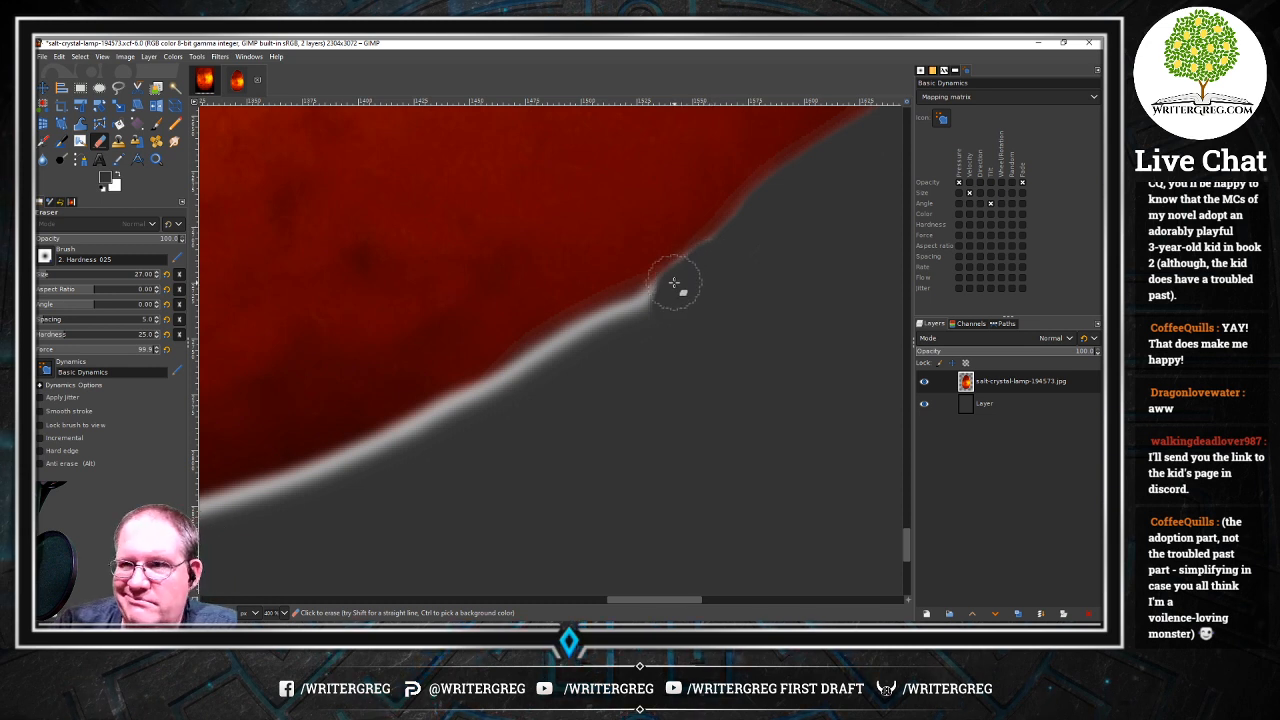
Erase the white fringe along the next sloping stretch of the lamp's lower right edge, following the contour toward the base
drag(699, 599, 676, 599)
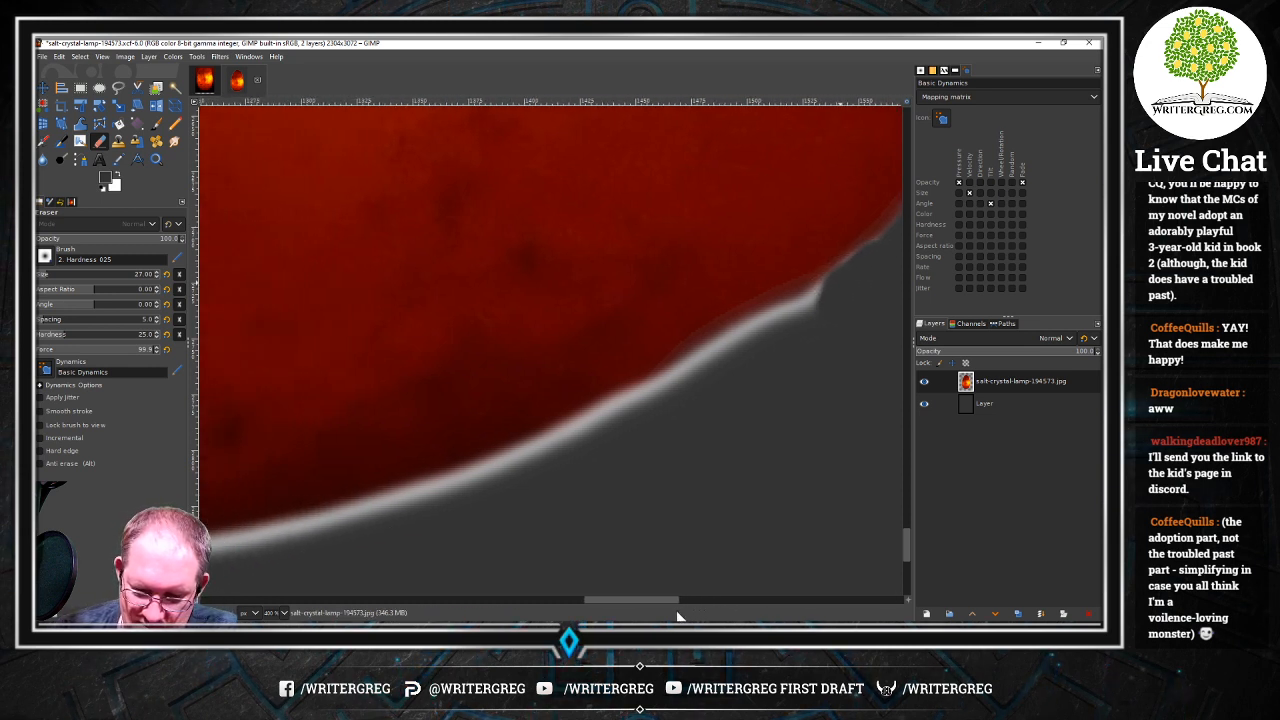
drag(815, 318, 814, 323)
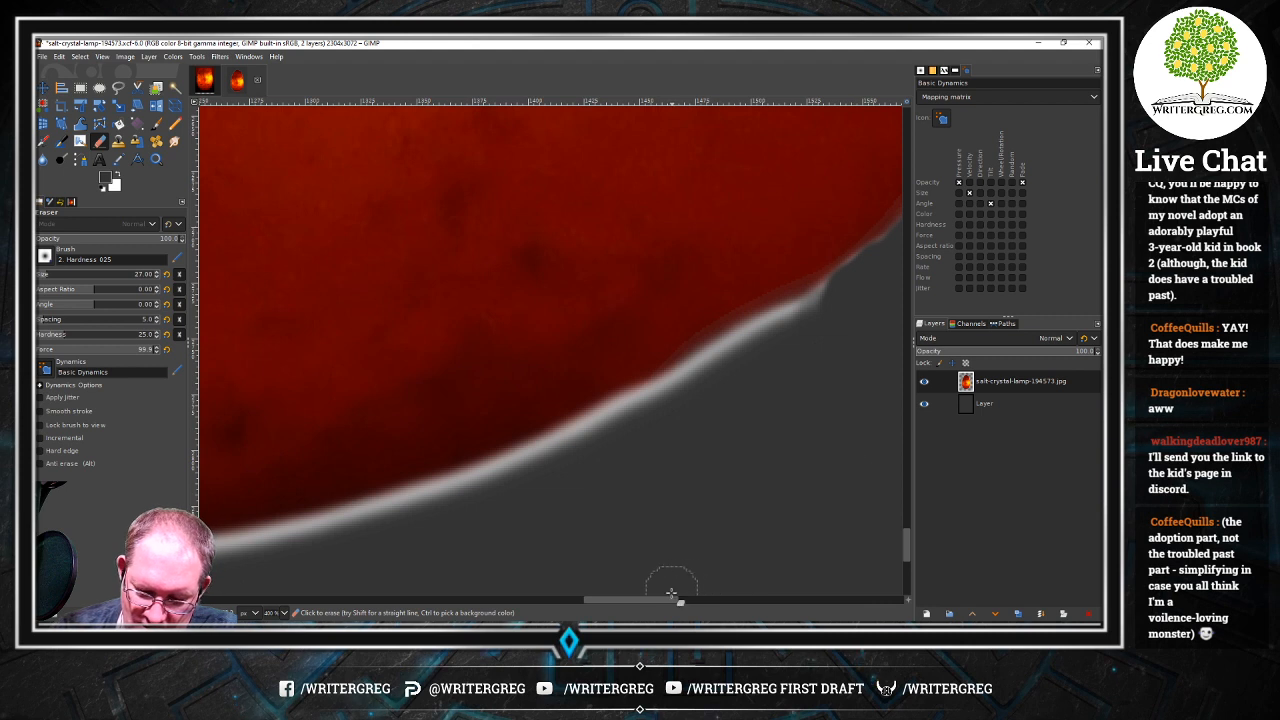
drag(669, 599, 682, 599)
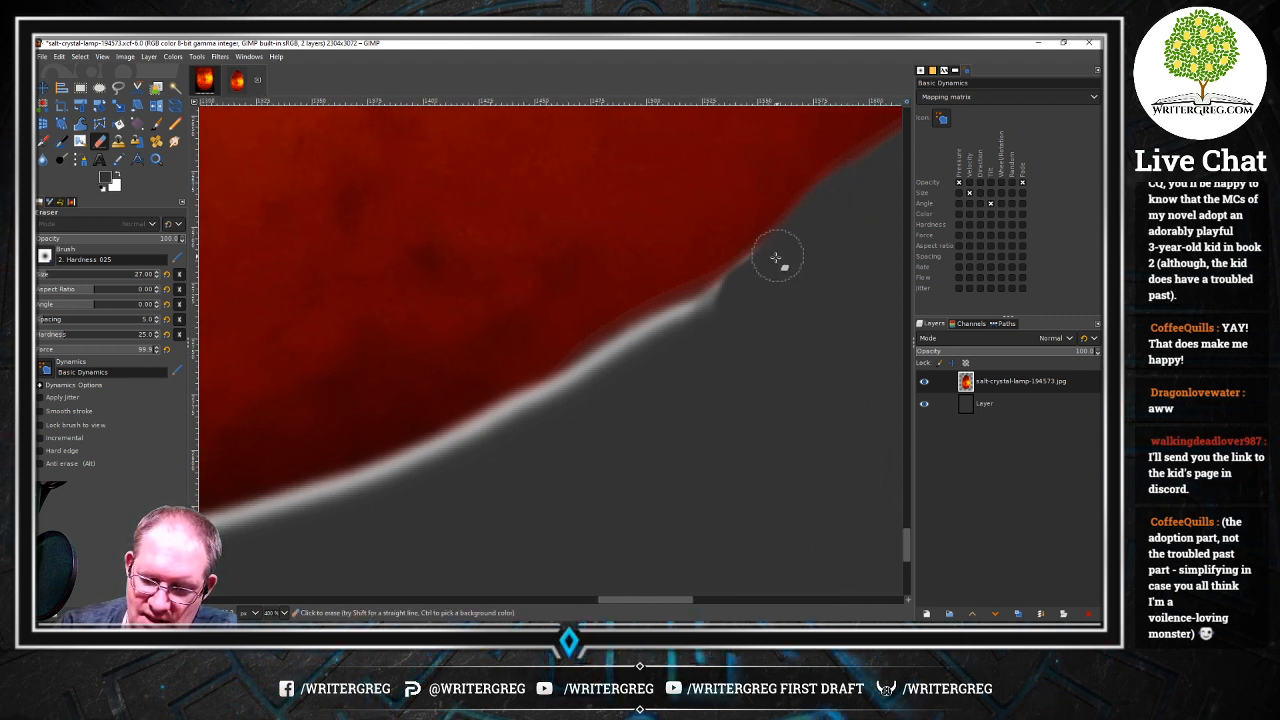
mouse_move(759, 271)
mouse_down()
mouse_move(709, 306)
mouse_move(725, 295)
mouse_up()
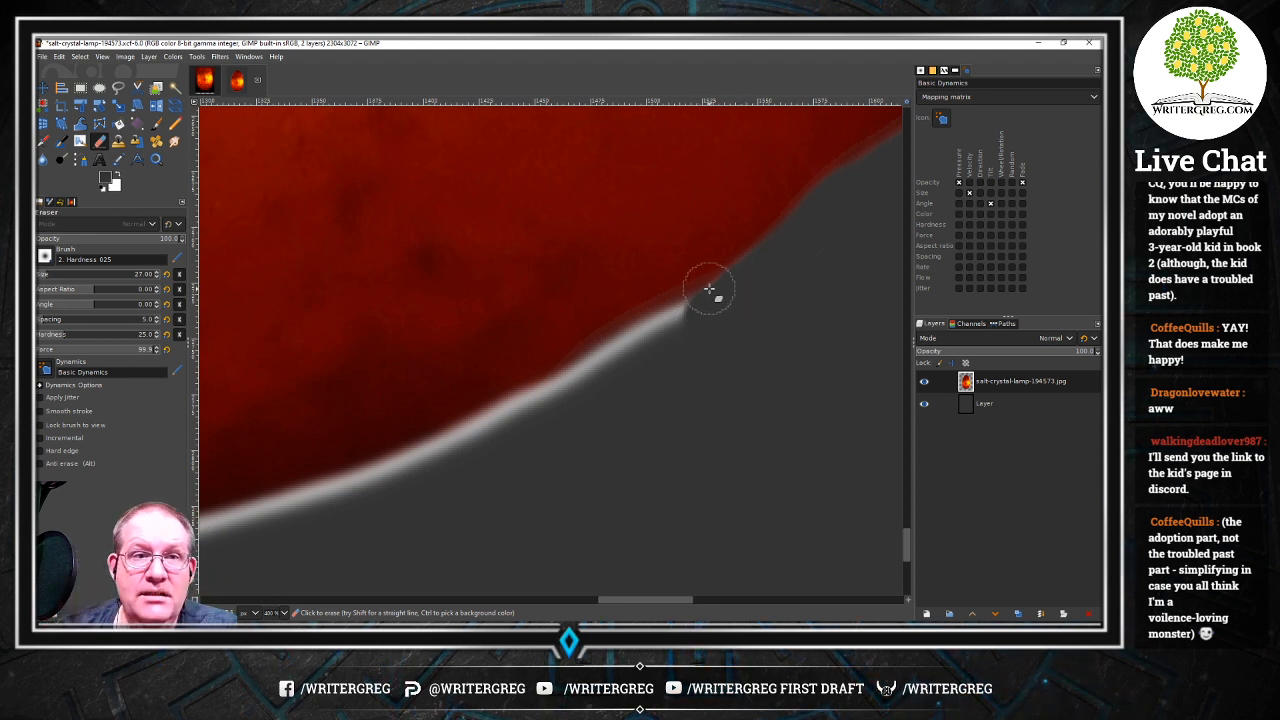
scroll(709, 289, left, 3)
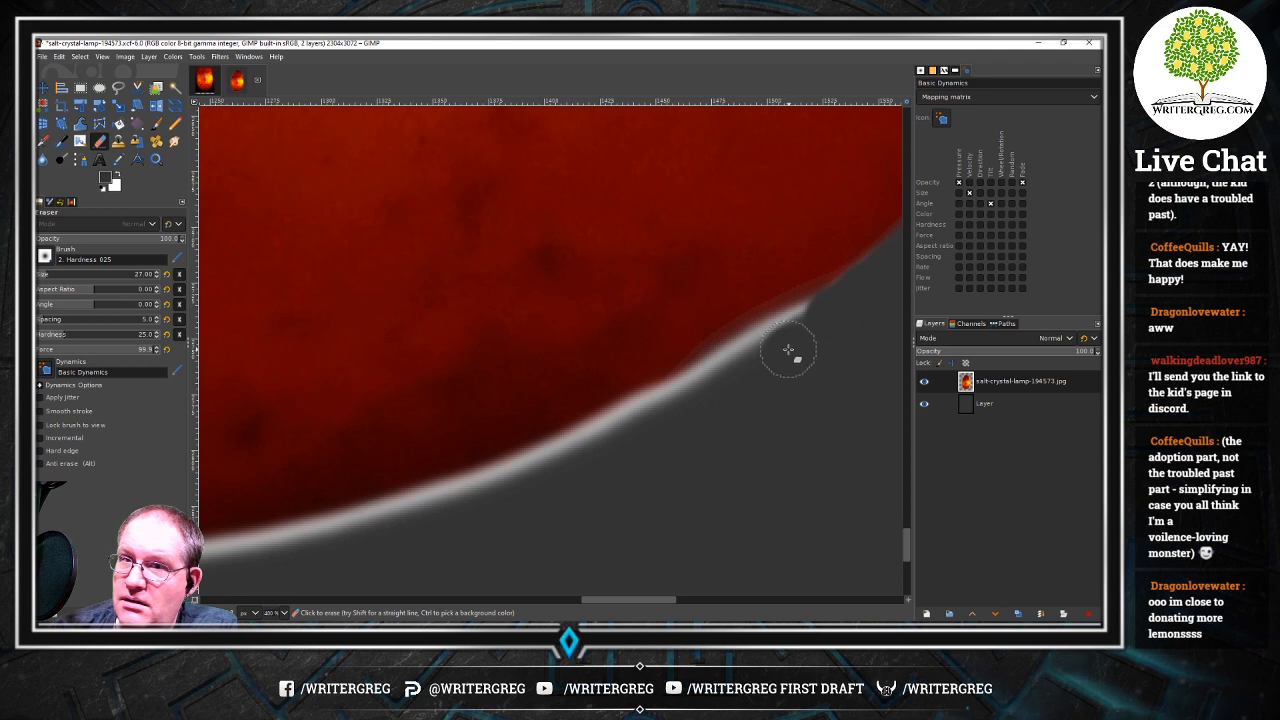
mouse_move(789, 347)
mouse_down()
mouse_move(814, 320)
mouse_move(763, 345)
mouse_move(812, 315)
mouse_move(753, 342)
mouse_move(866, 284)
mouse_move(703, 394)
mouse_move(747, 360)
mouse_move(710, 372)
mouse_up()
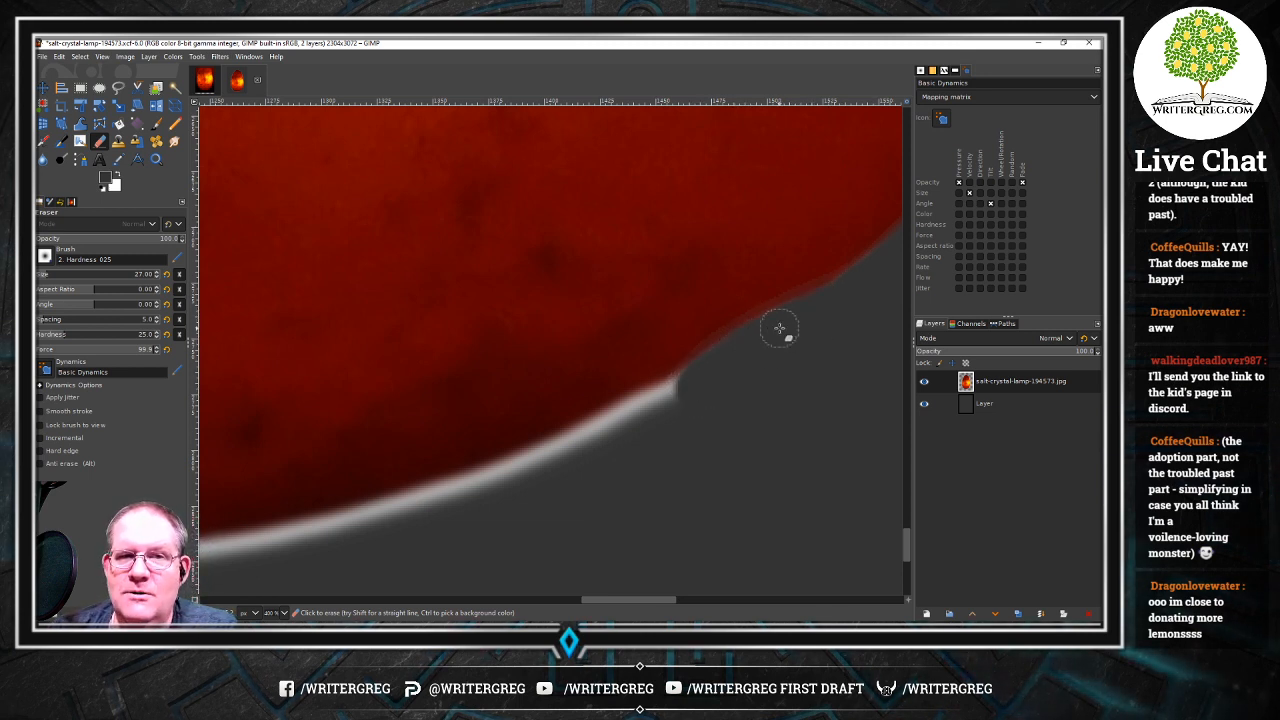
Erase the white fringe along the shallow curve leading to the lamp's bottom edge, stopping short of the white bump
drag(678, 603, 652, 594)
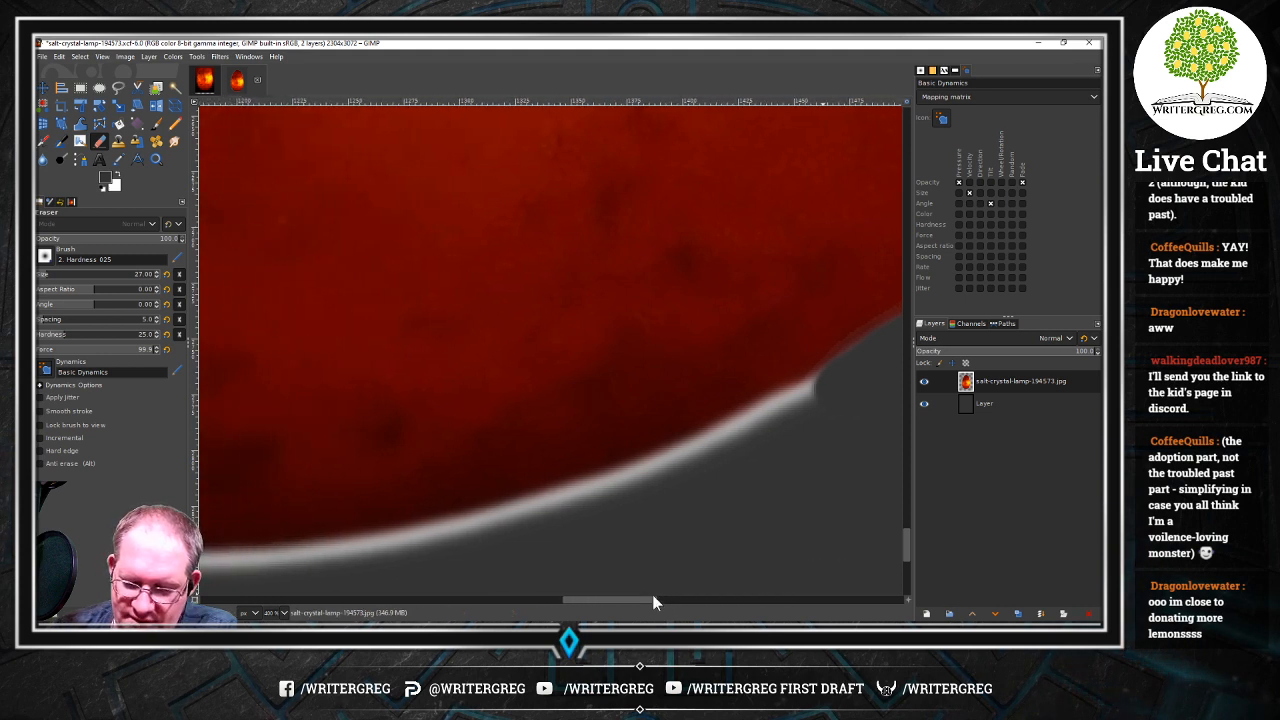
scroll(906, 541, down, 5)
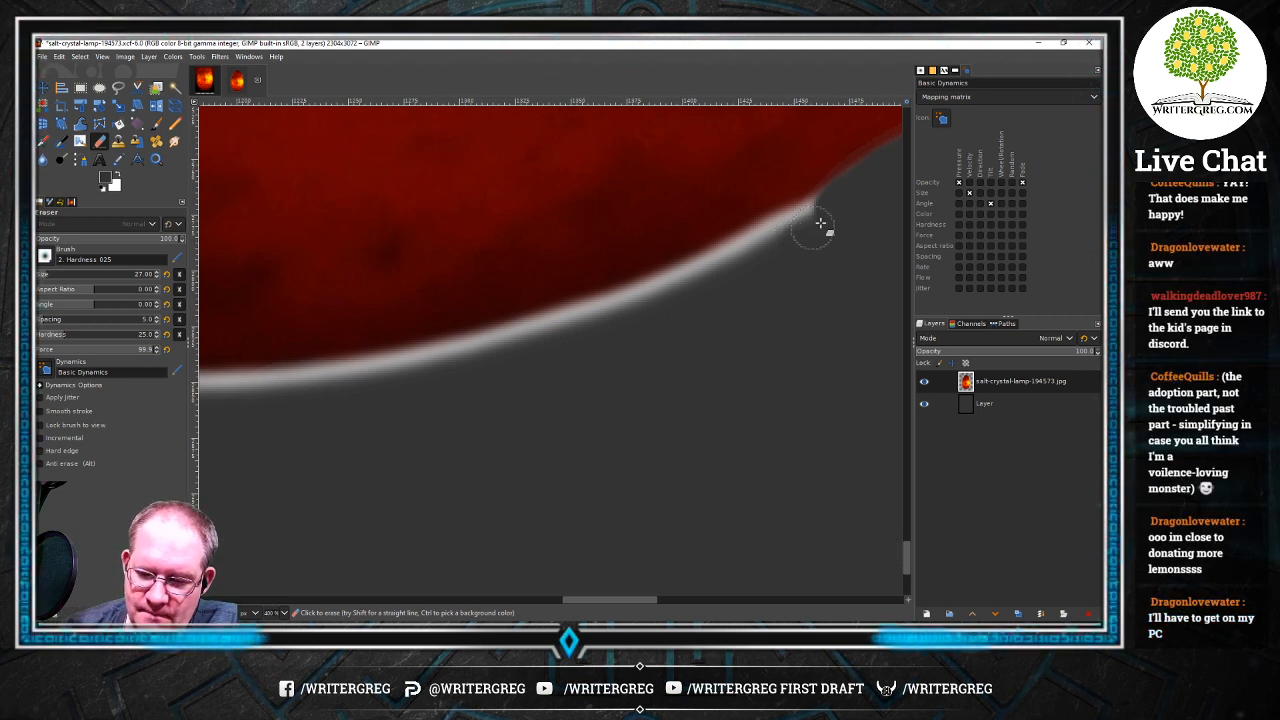
mouse_move(820, 222)
mouse_down()
mouse_move(773, 242)
mouse_move(820, 214)
mouse_up()
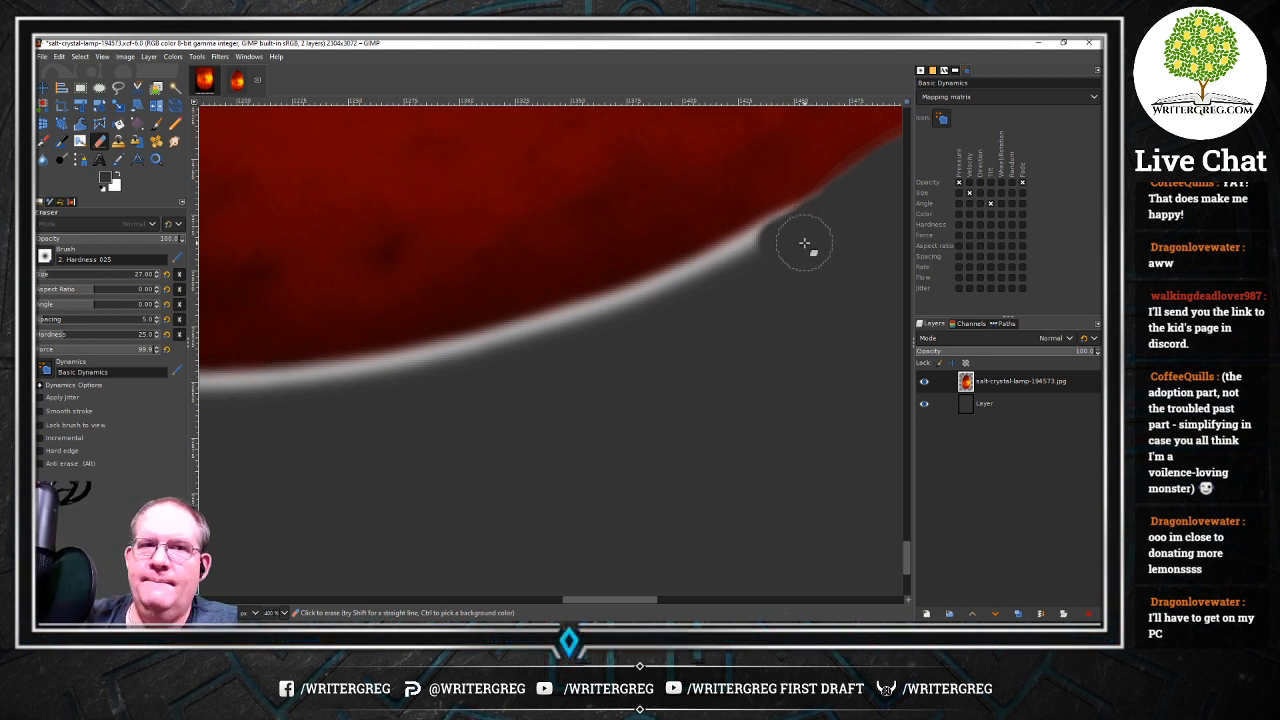
mouse_move(804, 243)
mouse_down()
mouse_move(772, 260)
mouse_move(786, 238)
mouse_move(763, 241)
mouse_move(829, 209)
mouse_move(755, 243)
mouse_up()
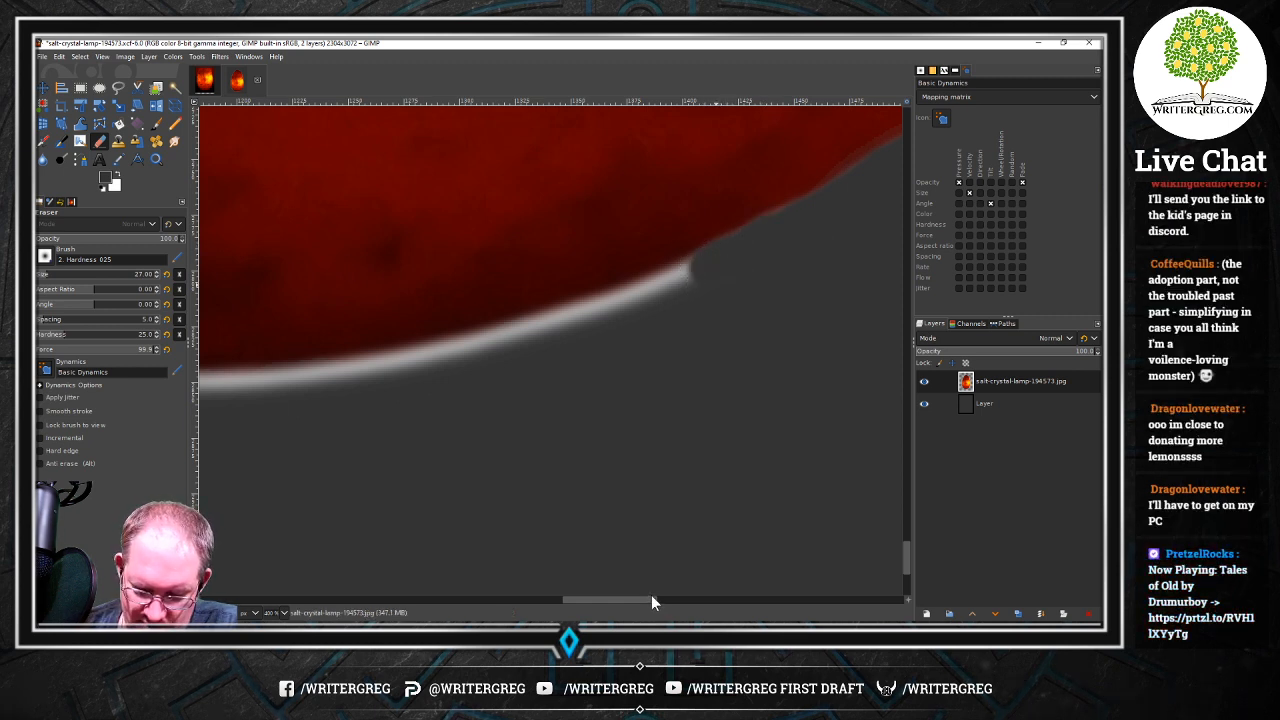
mouse_move(651, 600)
mouse_down()
mouse_move(635, 597)
mouse_move(662, 599)
mouse_up()
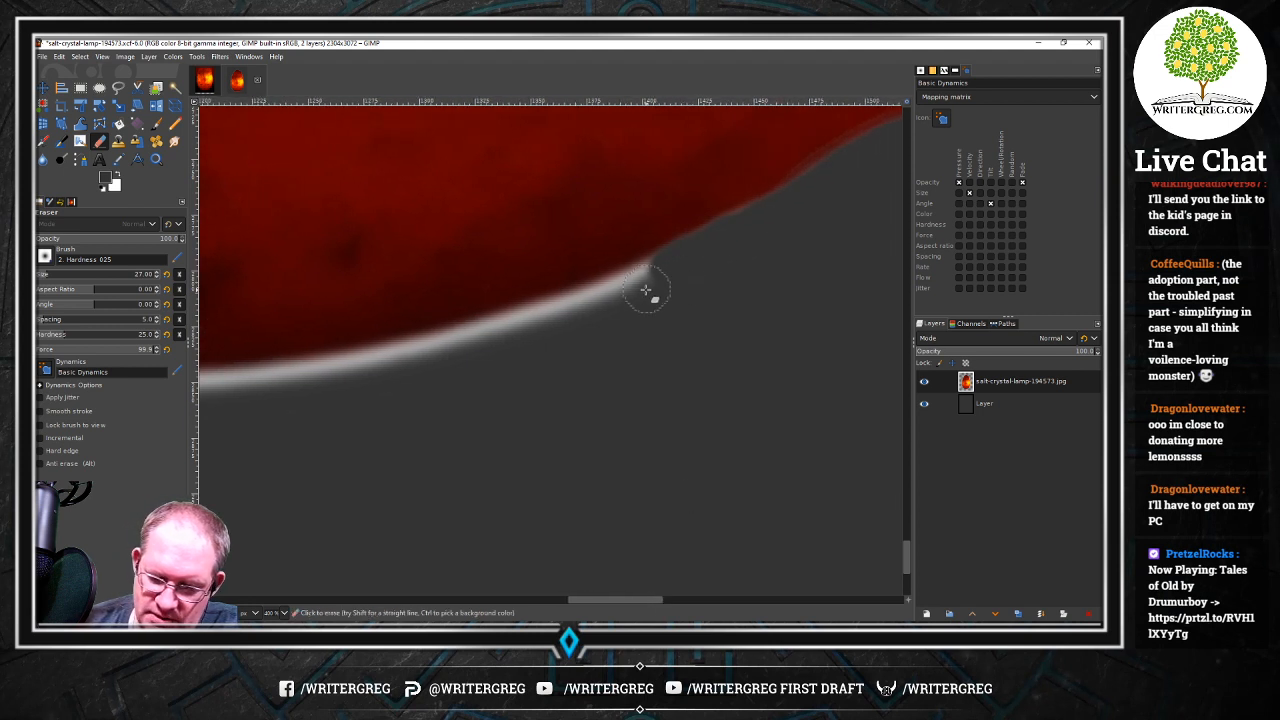
mouse_move(632, 306)
mouse_down()
mouse_move(660, 269)
mouse_move(587, 304)
mouse_move(620, 292)
mouse_up()
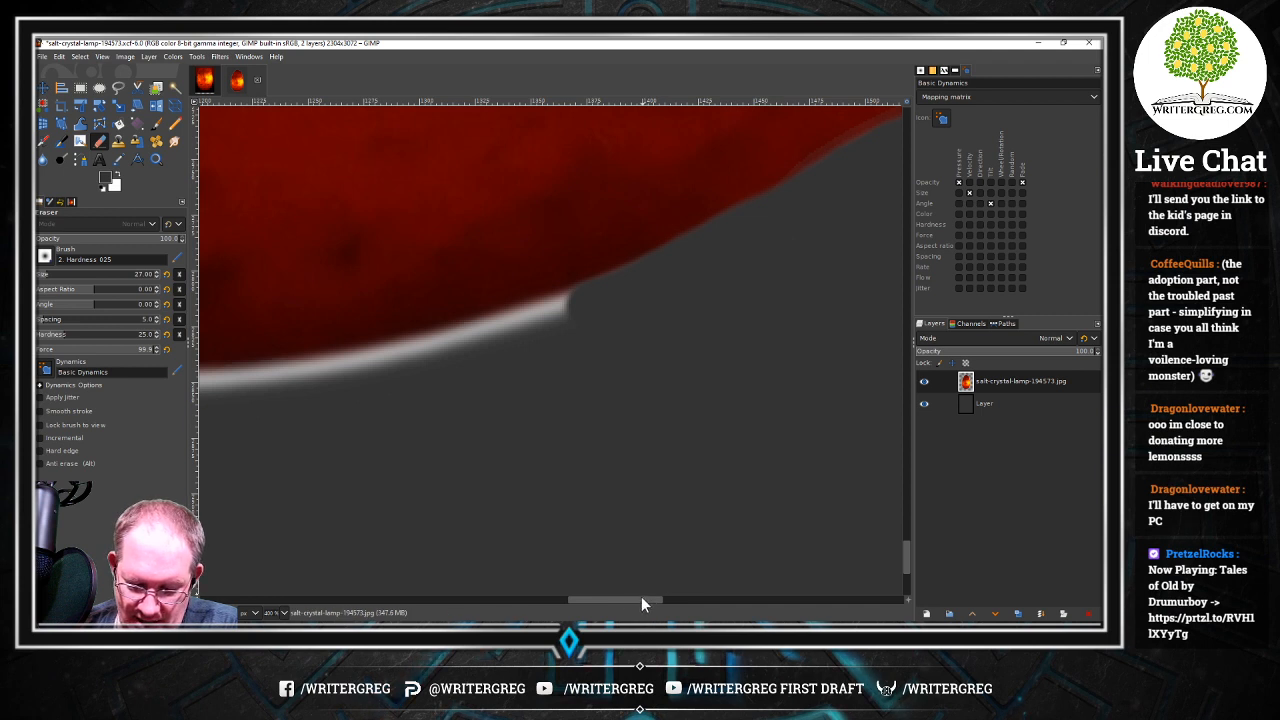
drag(641, 596, 605, 600)
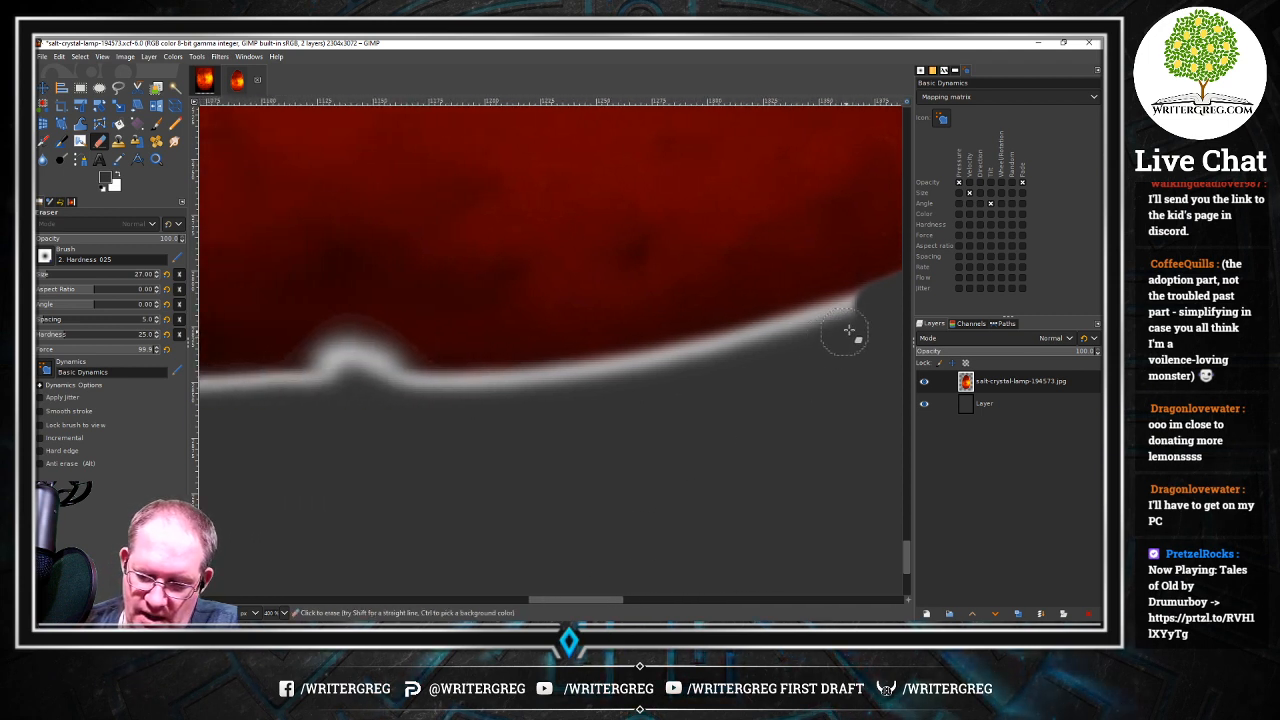
mouse_move(848, 334)
mouse_down()
mouse_move(829, 337)
mouse_move(851, 314)
mouse_move(774, 346)
mouse_move(740, 345)
mouse_move(809, 329)
mouse_move(624, 363)
mouse_up()
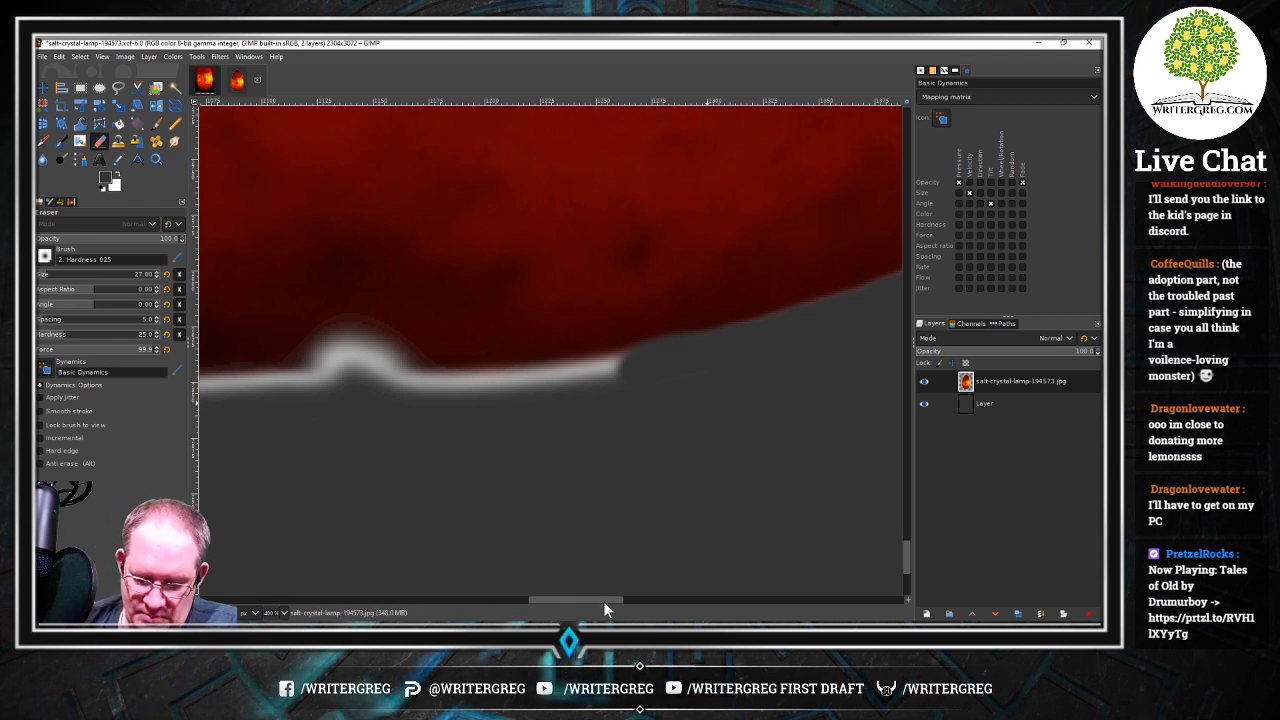
Erase the white fringe on both sides of the bump on the lamp's bottom edge, trimming straight across beneath it
drag(603, 599, 575, 604)
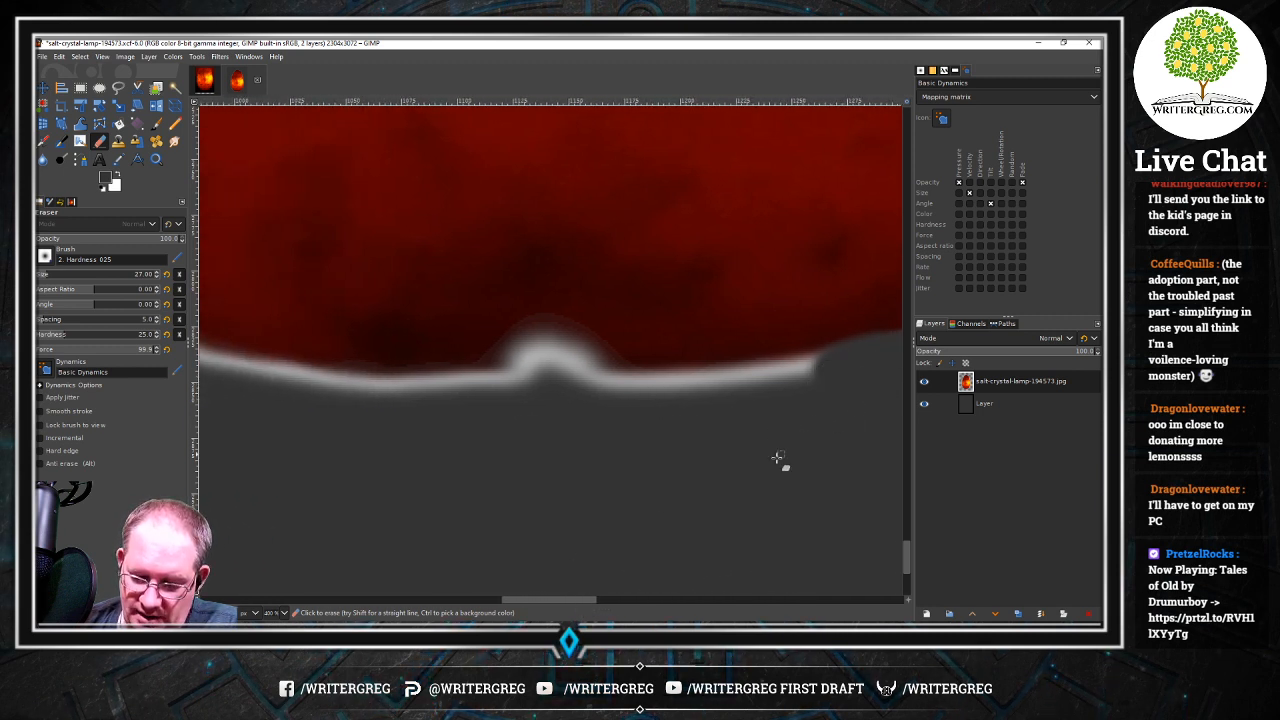
drag(586, 599, 613, 597)
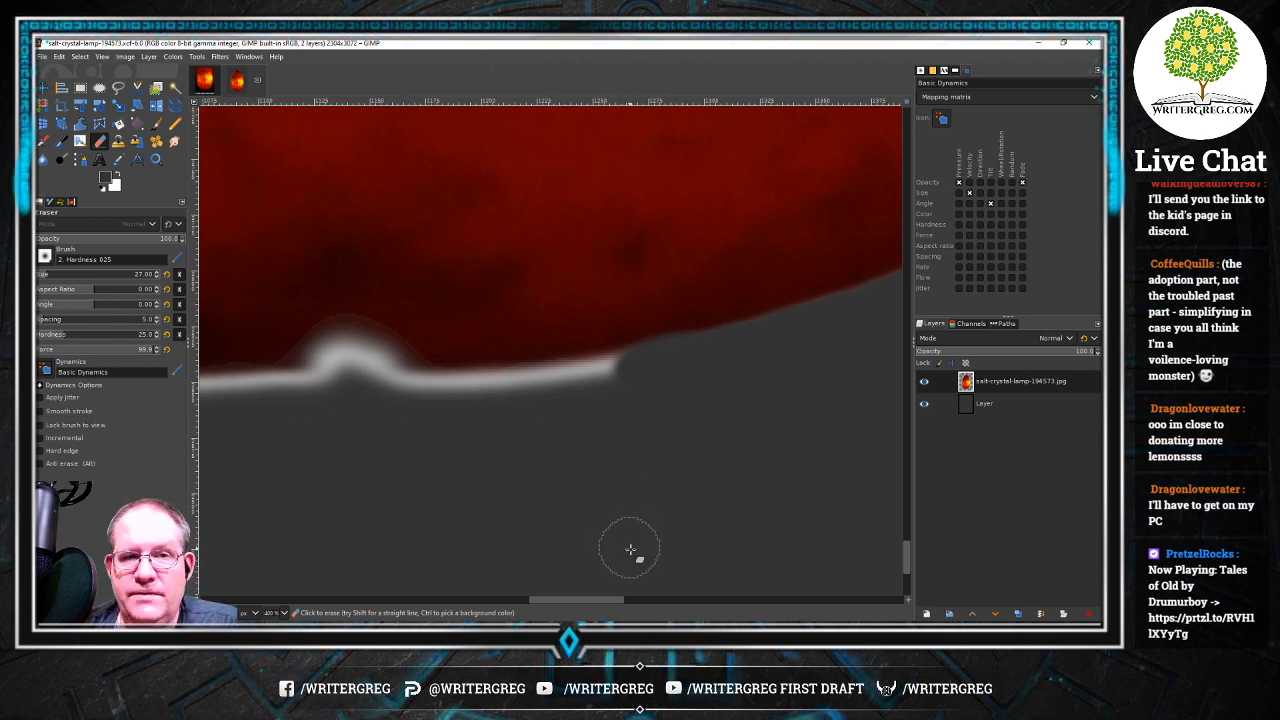
drag(620, 599, 600, 598)
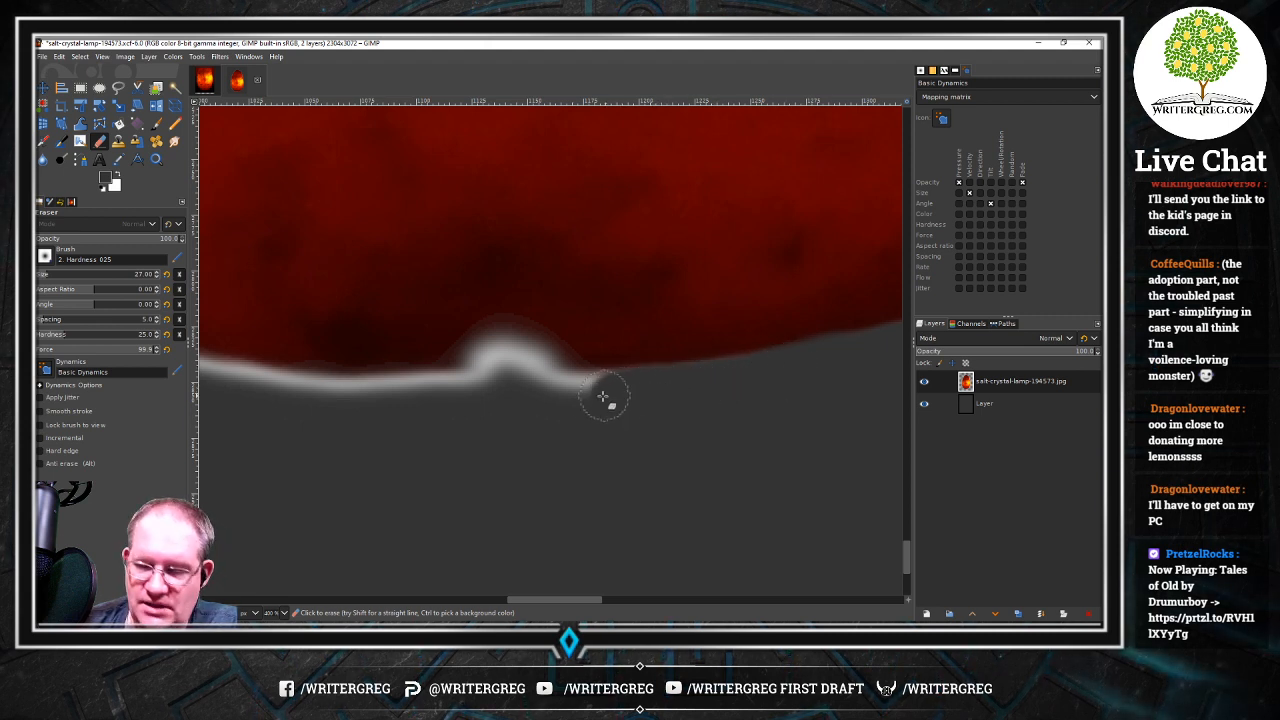
drag(608, 399, 586, 396)
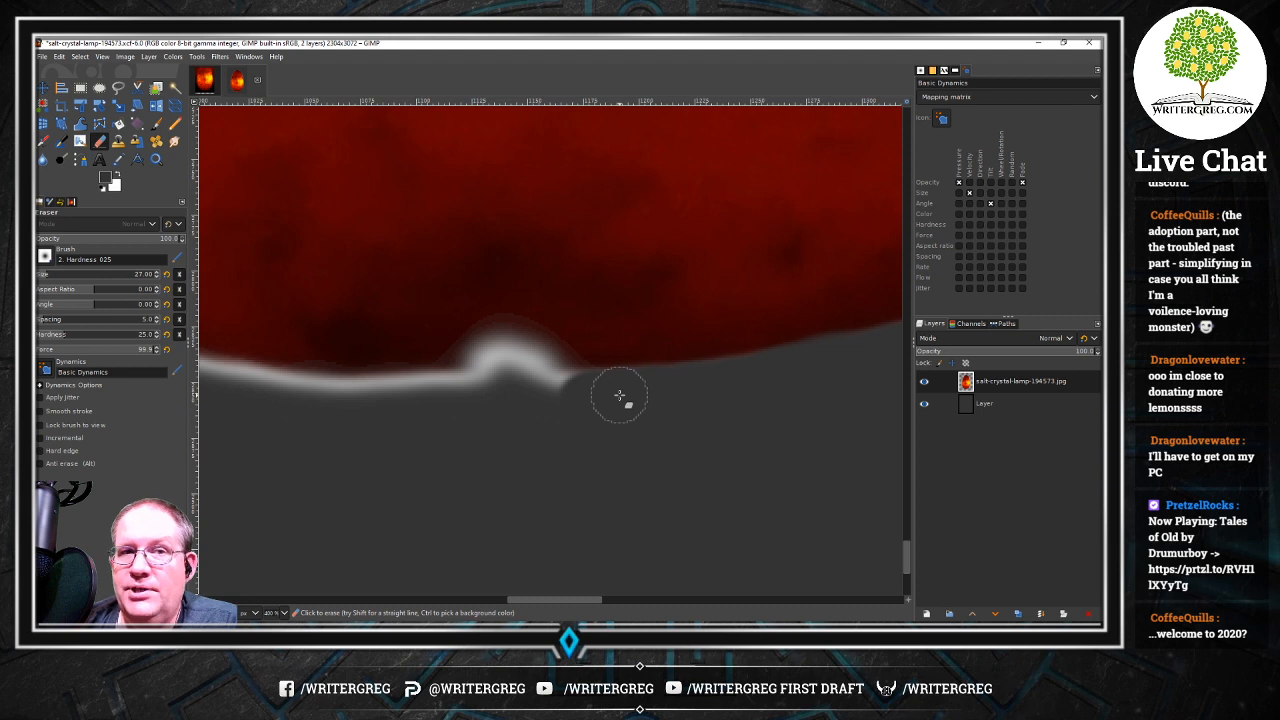
drag(596, 599, 565, 601)
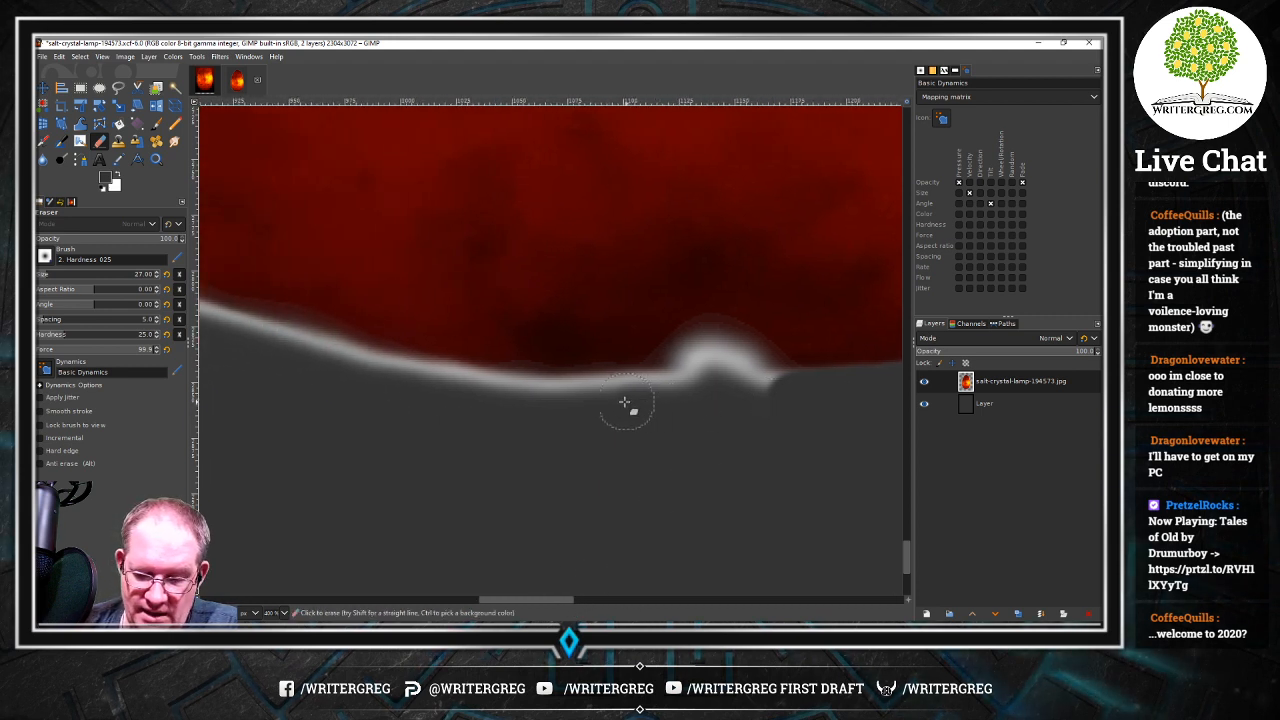
mouse_move(624, 402)
mouse_down()
mouse_move(643, 394)
mouse_move(591, 390)
mouse_move(700, 378)
mouse_move(677, 388)
mouse_move(848, 390)
mouse_up()
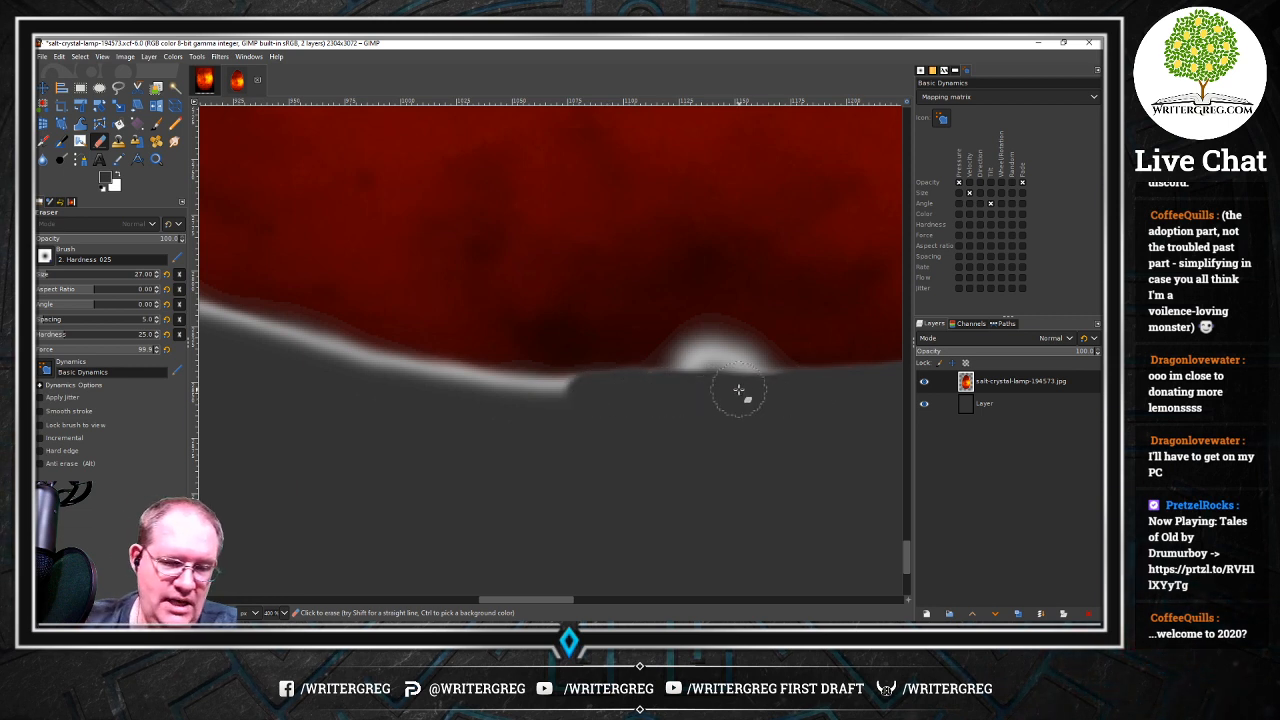
Blend the white bump on the lamp's bottom edge into the surrounding dark red with the Smudge tool
click(175, 143)
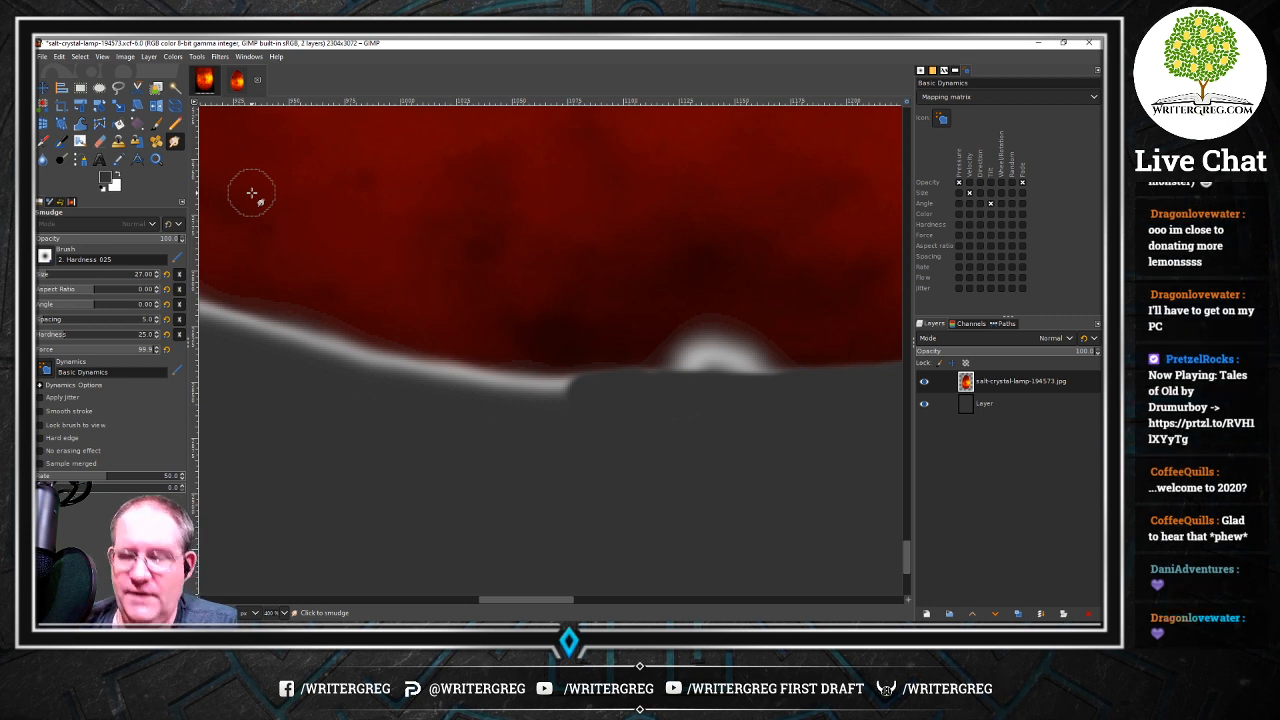
drag(562, 598, 577, 600)
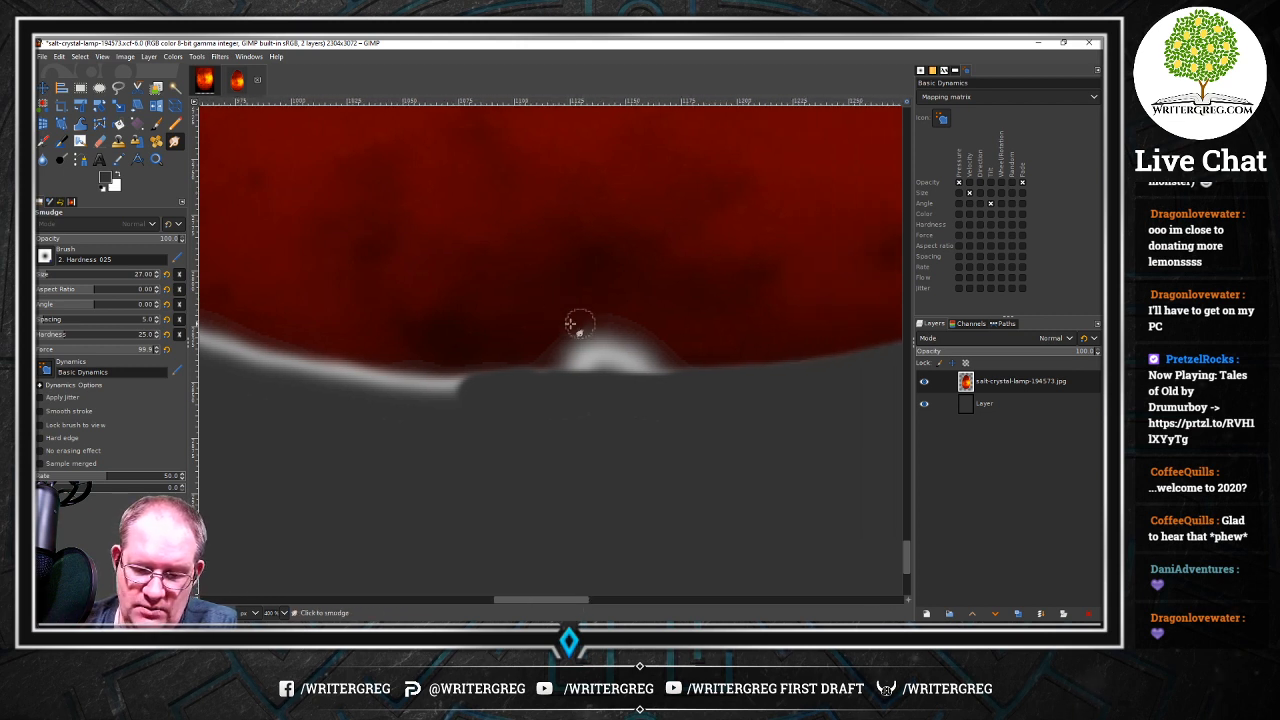
mouse_move(591, 333)
mouse_down()
mouse_move(520, 346)
mouse_move(606, 360)
mouse_move(573, 352)
mouse_move(582, 334)
mouse_up()
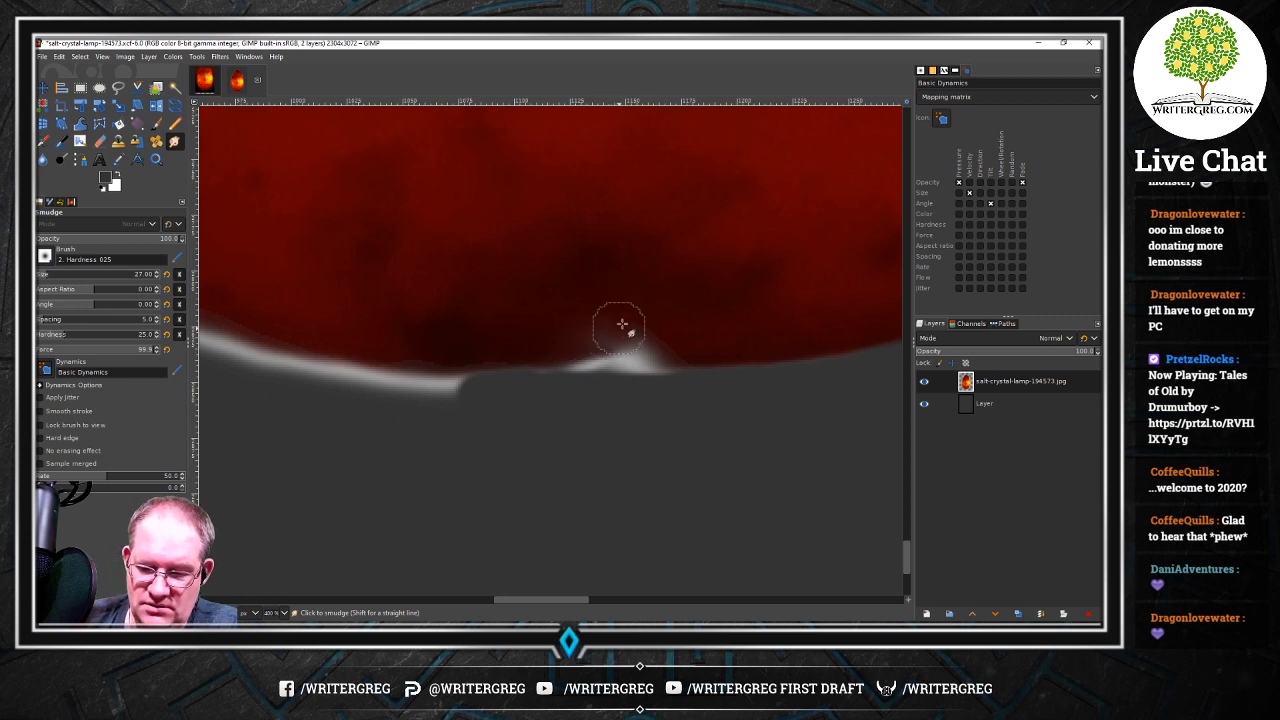
mouse_move(627, 360)
mouse_down()
mouse_move(692, 361)
mouse_move(594, 370)
mouse_up()
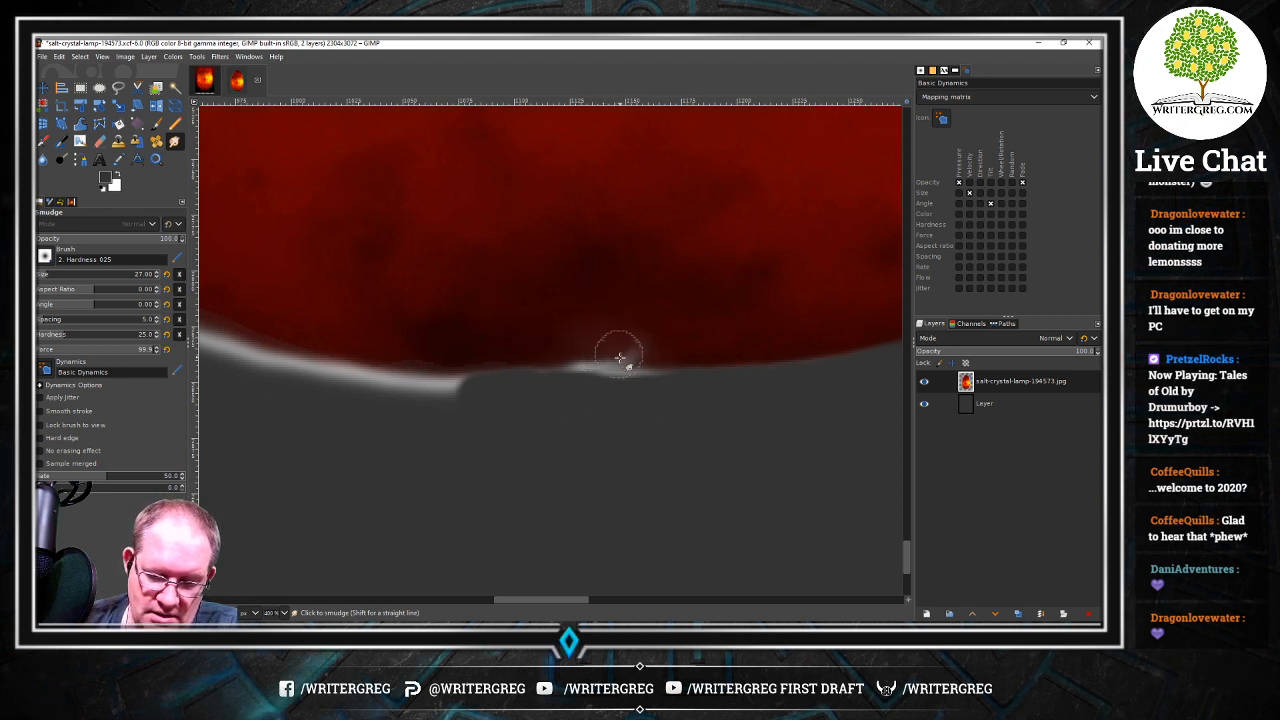
mouse_move(620, 357)
mouse_down()
mouse_move(655, 338)
mouse_move(569, 362)
mouse_move(649, 347)
mouse_move(623, 365)
mouse_move(705, 334)
mouse_move(673, 303)
mouse_move(609, 353)
mouse_move(636, 284)
mouse_move(601, 304)
mouse_move(586, 337)
mouse_move(592, 277)
mouse_move(585, 358)
mouse_move(558, 327)
mouse_move(593, 330)
mouse_up()
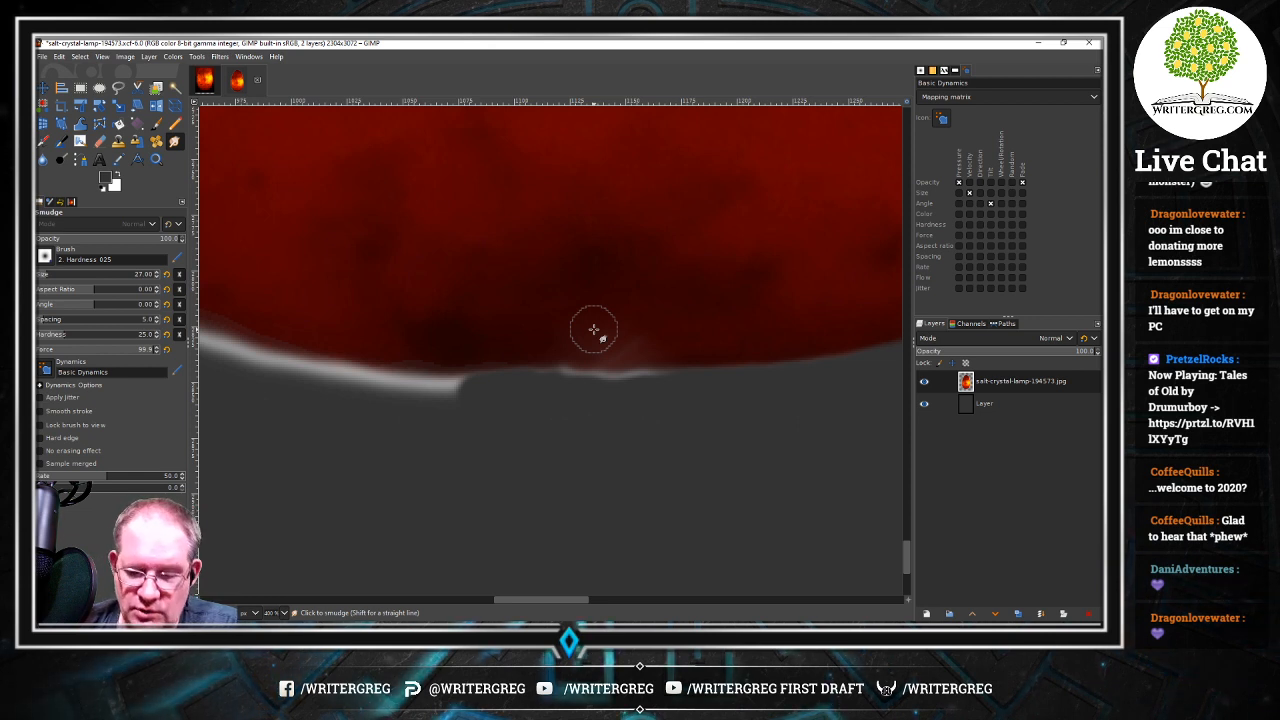
mouse_move(593, 330)
mouse_down()
mouse_move(646, 322)
mouse_move(646, 340)
mouse_move(608, 362)
mouse_move(648, 338)
mouse_move(596, 348)
mouse_move(640, 326)
mouse_up()
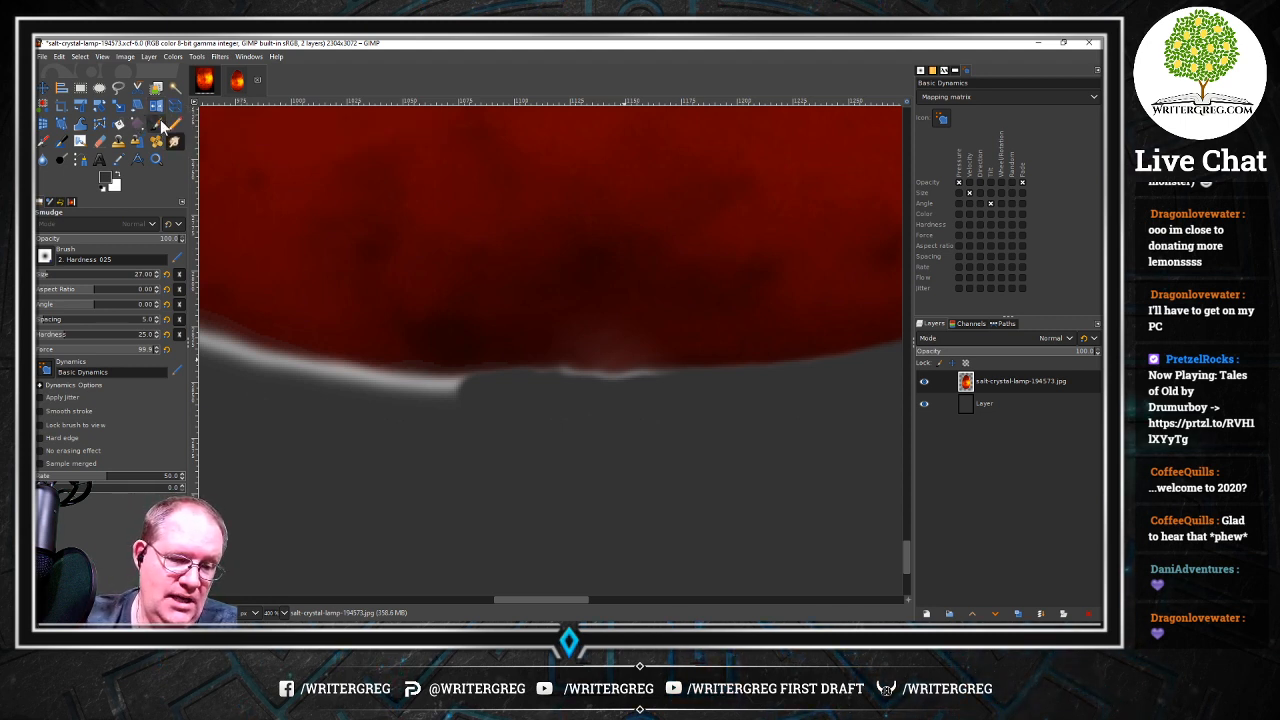
Erase the light residue under the smudged spot with the Eraser tool and continue along the fringe left of it
click(101, 143)
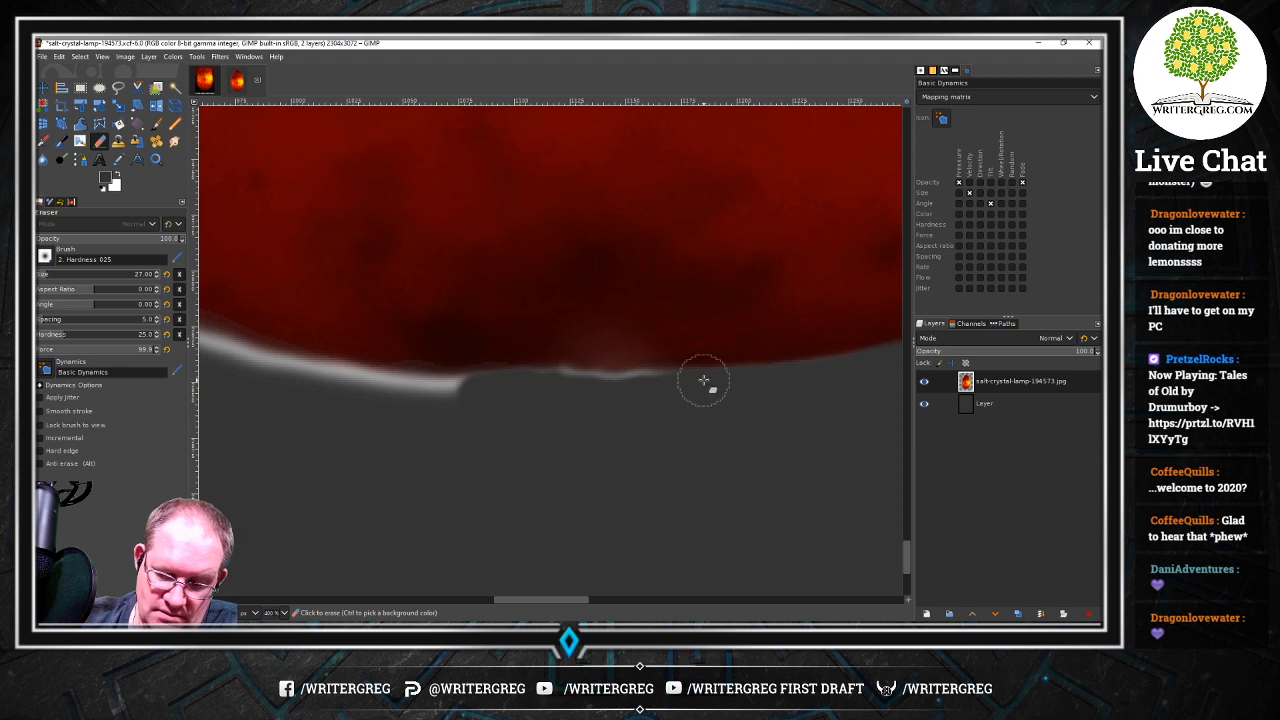
mouse_move(681, 381)
mouse_down()
mouse_move(565, 387)
mouse_move(680, 383)
mouse_move(542, 391)
mouse_up()
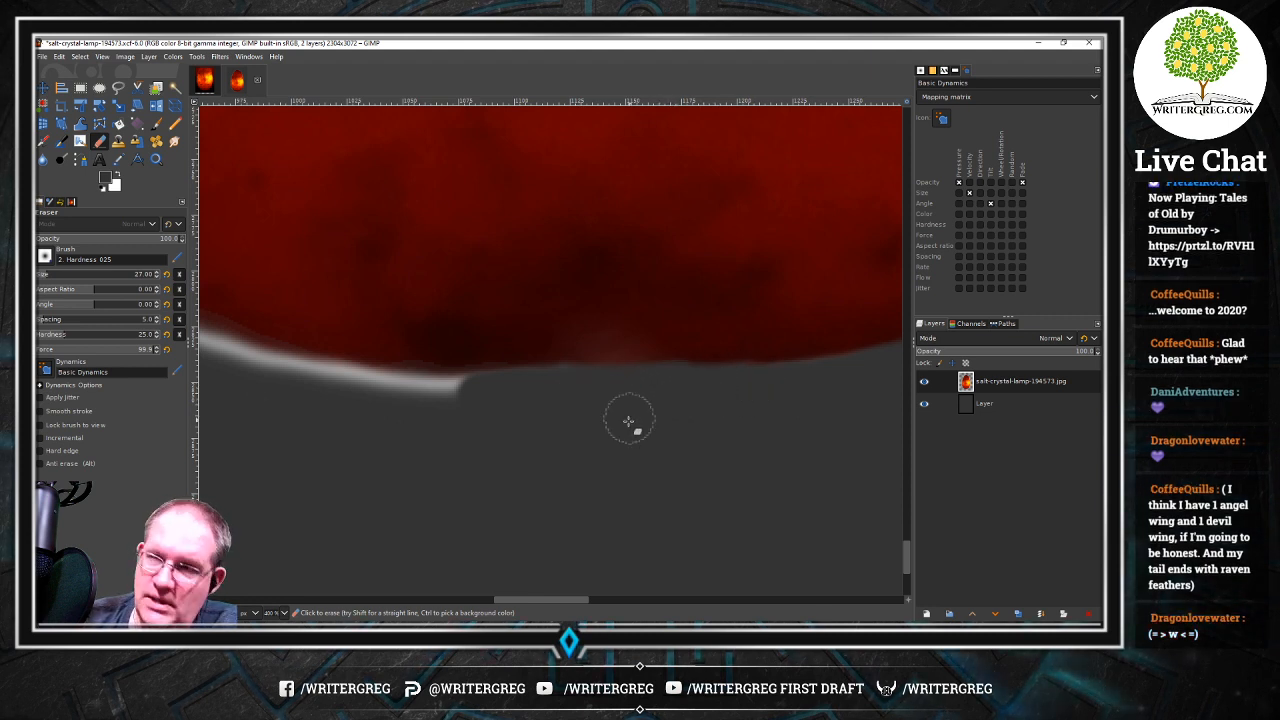
drag(573, 604, 536, 604)
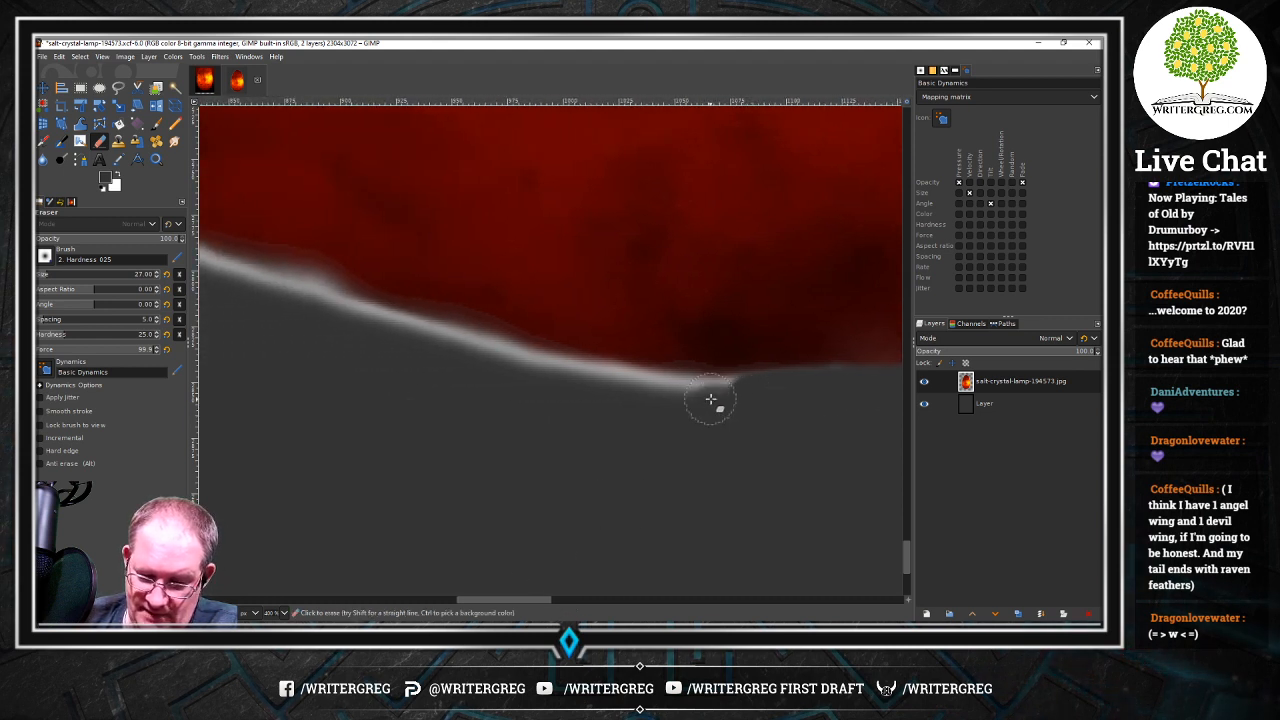
mouse_move(714, 400)
mouse_down()
mouse_move(742, 393)
mouse_move(646, 387)
mouse_move(666, 386)
mouse_up()
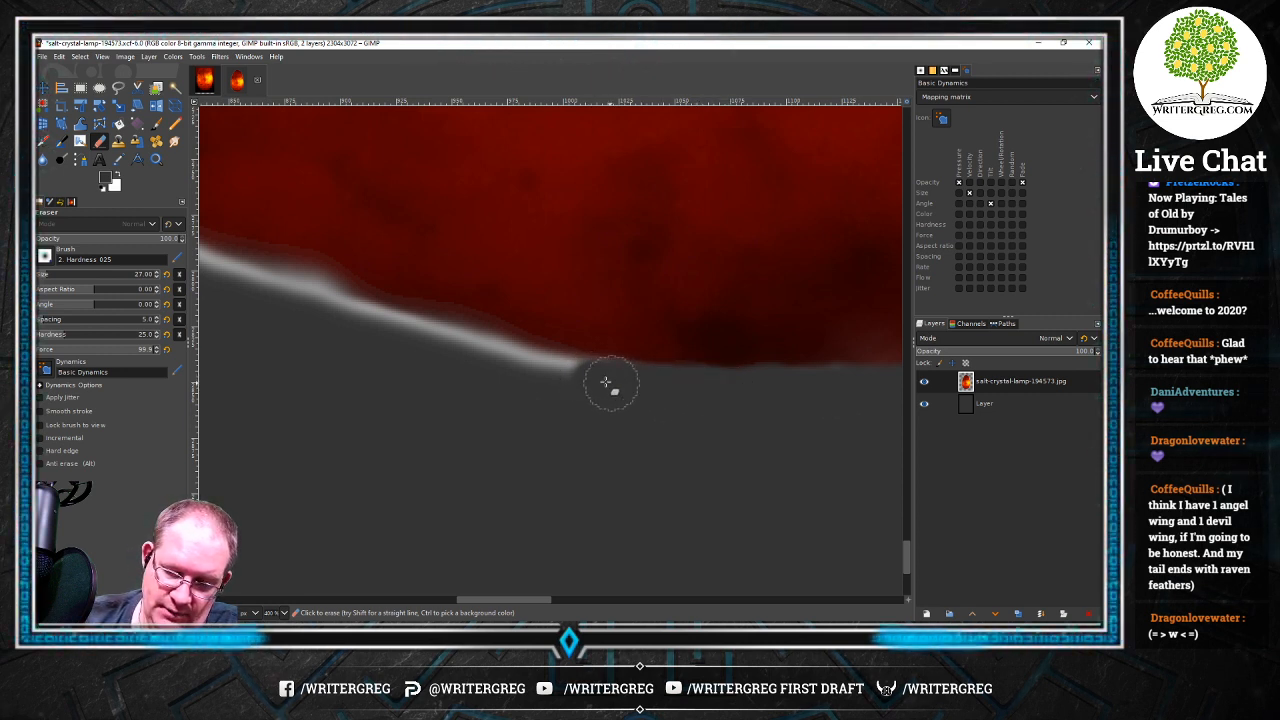
drag(546, 359, 366, 314)
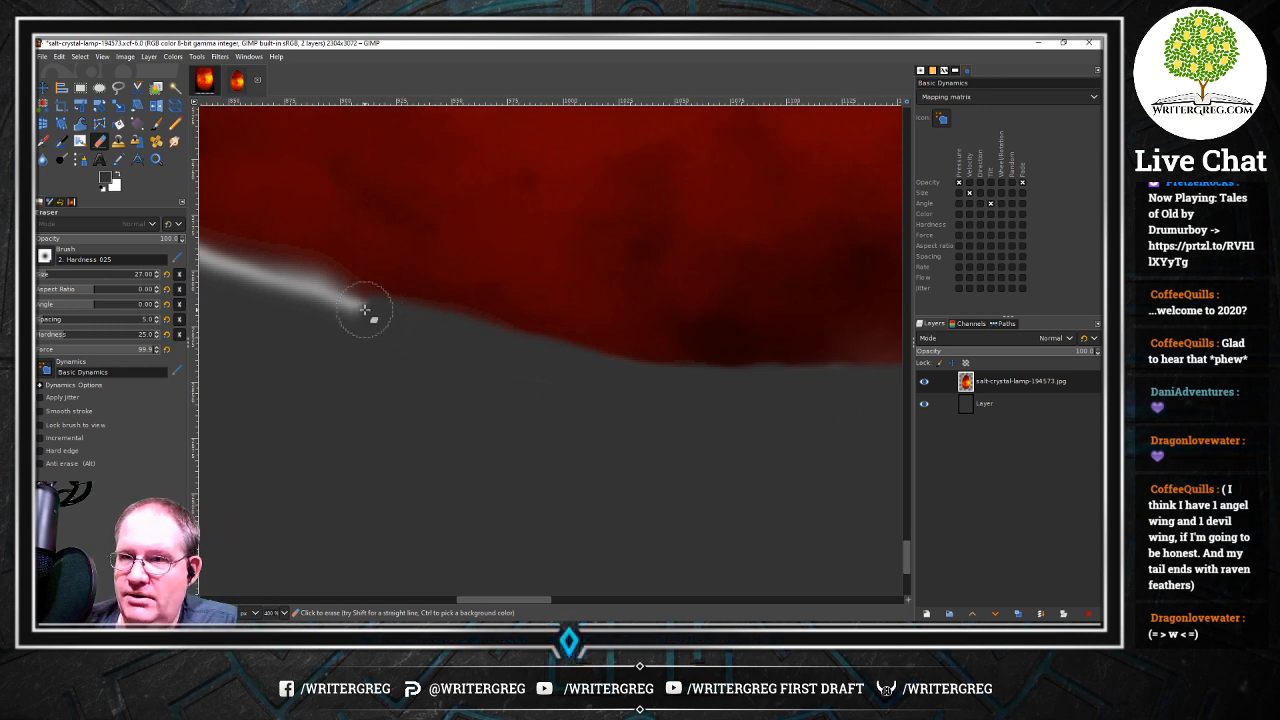
Erase the white fringe along the lamp's lower left curve, from the cleaned bottom edge up to the steeper diagonal stretch
drag(548, 604, 496, 596)
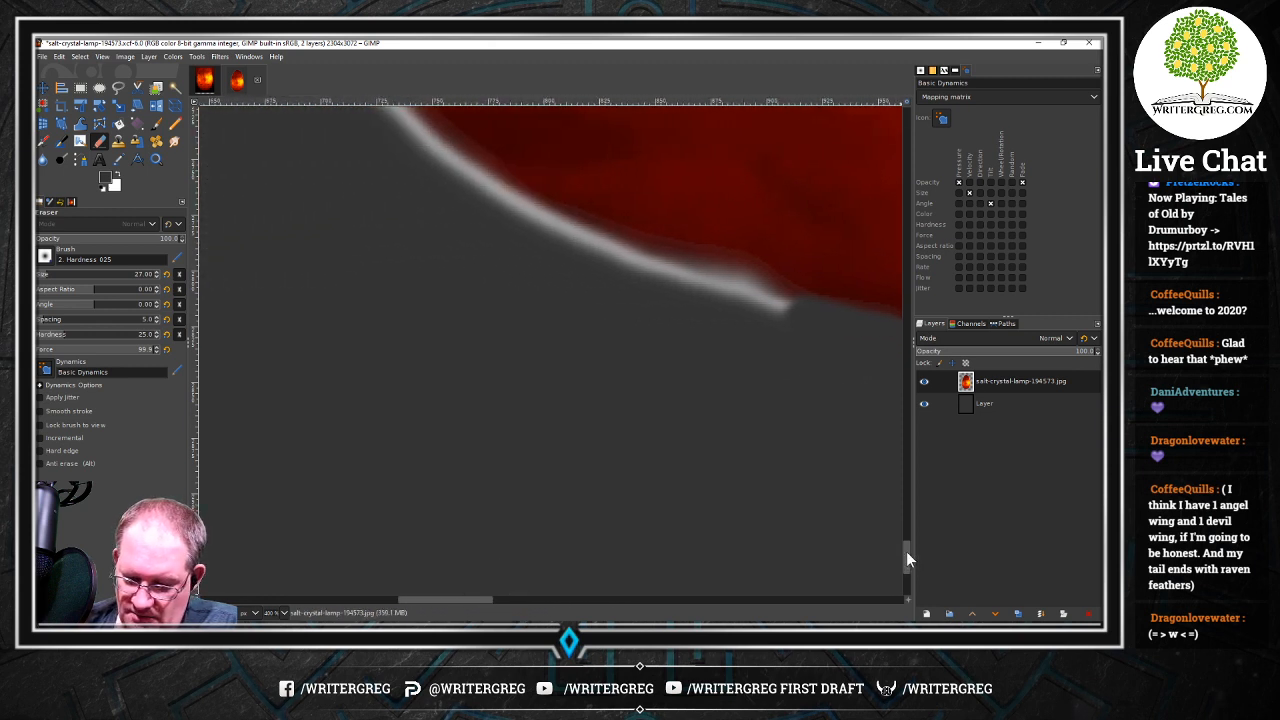
drag(906, 551, 907, 532)
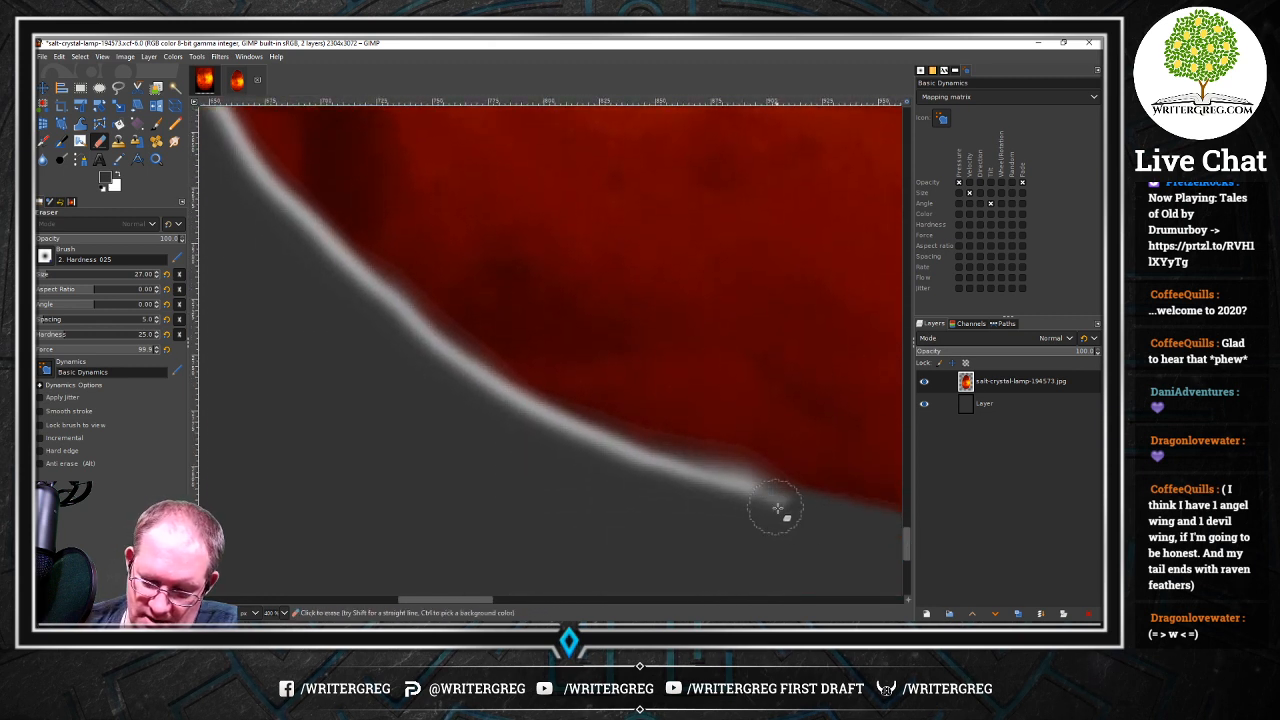
mouse_move(755, 496)
mouse_down()
mouse_move(707, 481)
mouse_move(723, 477)
mouse_move(682, 486)
mouse_move(618, 454)
mouse_move(585, 451)
mouse_up()
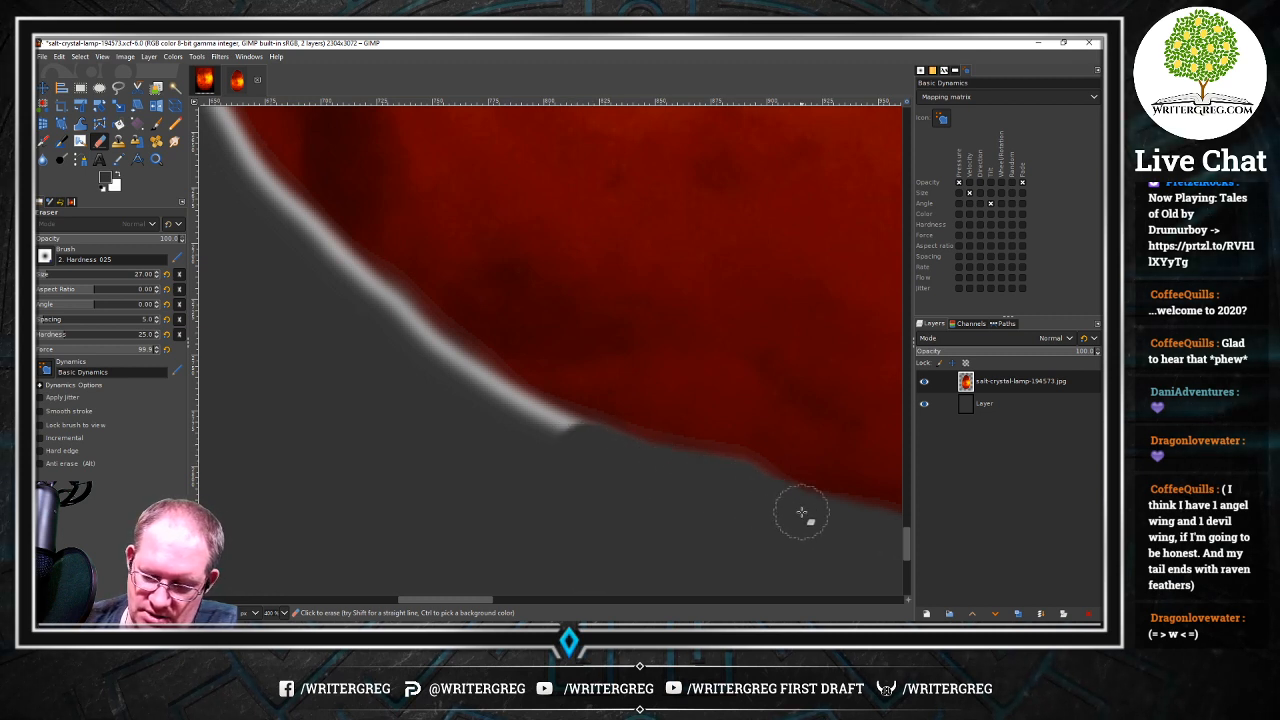
drag(499, 604, 455, 603)
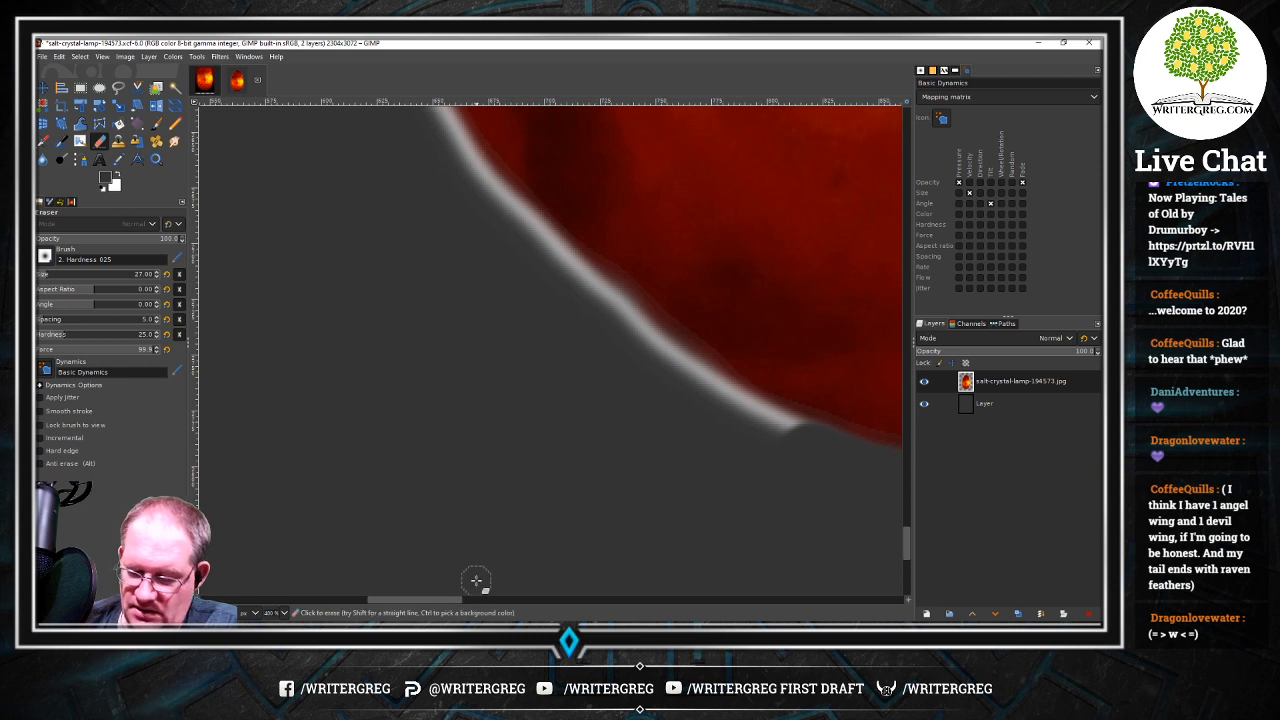
mouse_move(906, 542)
mouse_down()
mouse_move(906, 523)
mouse_move(907, 541)
mouse_up()
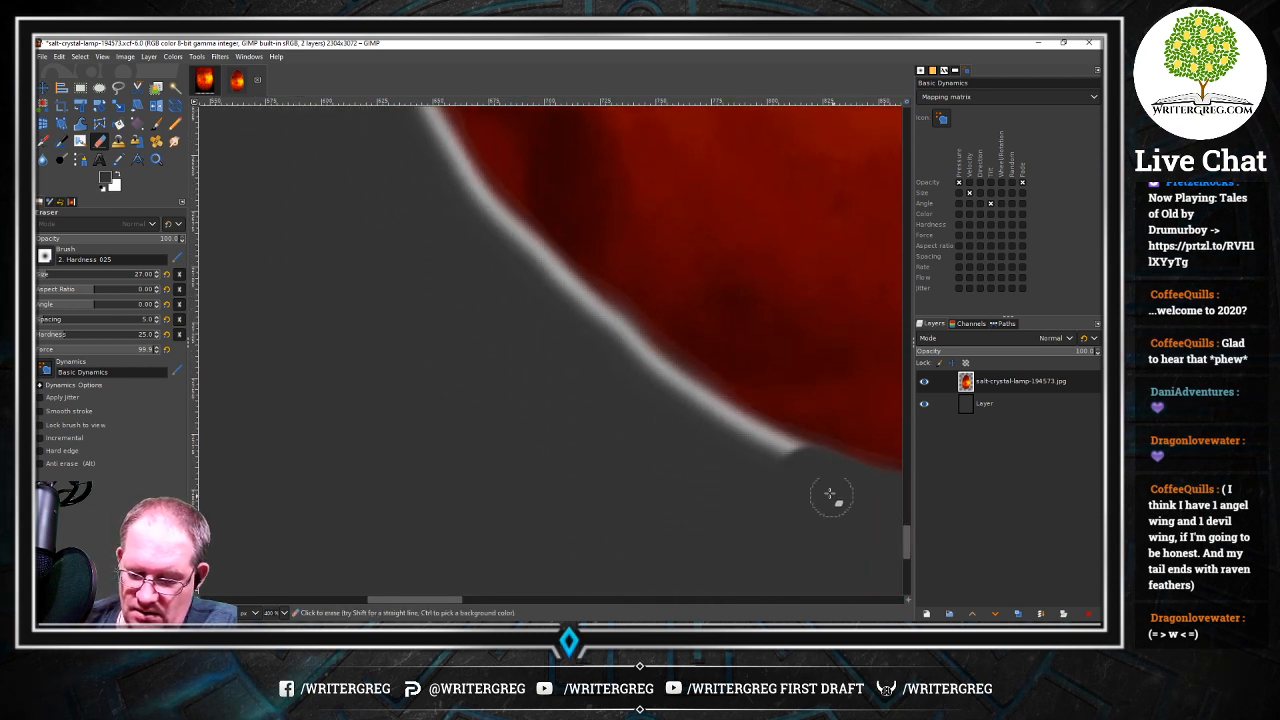
mouse_move(830, 494)
mouse_down()
mouse_move(760, 436)
mouse_move(788, 450)
mouse_move(689, 392)
mouse_move(723, 445)
mouse_move(698, 429)
mouse_move(634, 353)
mouse_move(699, 397)
mouse_move(603, 338)
mouse_move(630, 367)
mouse_move(580, 303)
mouse_move(649, 358)
mouse_move(565, 309)
mouse_move(577, 311)
mouse_move(492, 224)
mouse_move(517, 246)
mouse_up()
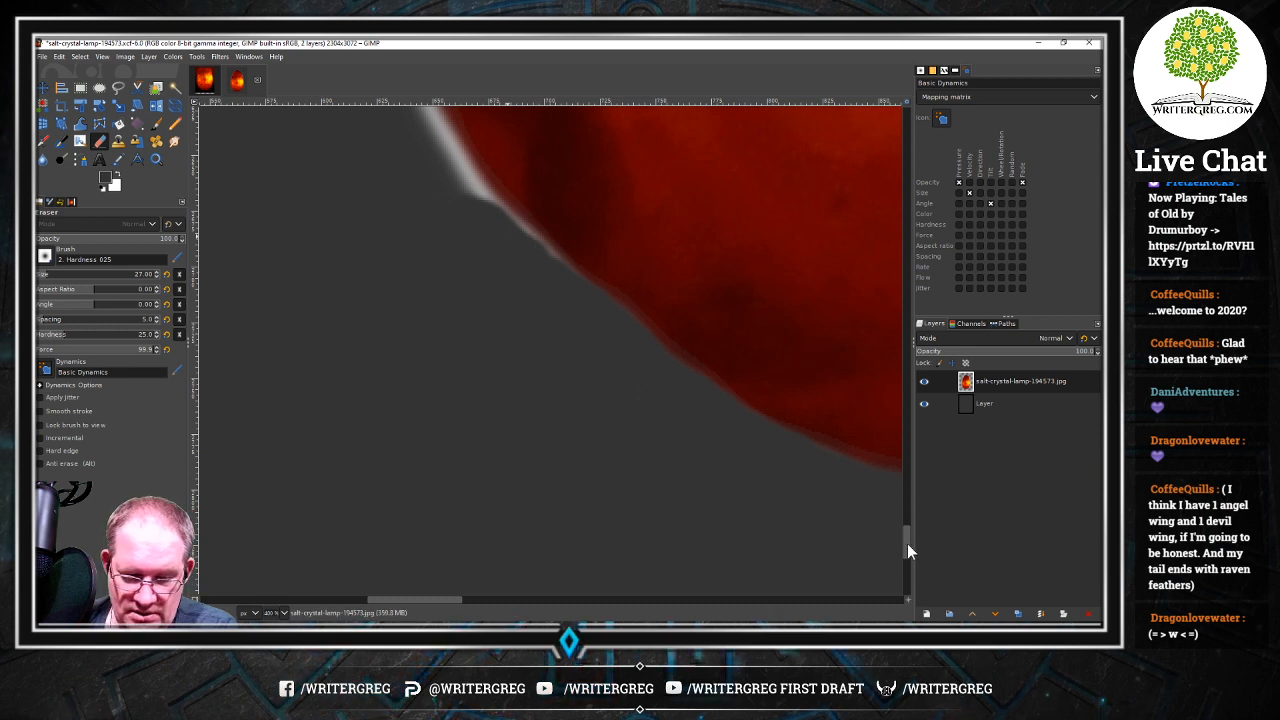
Erase the white fringe along the S-shaped bend beside the tall dark patch on the lamp's lower left edge
drag(907, 543, 909, 523)
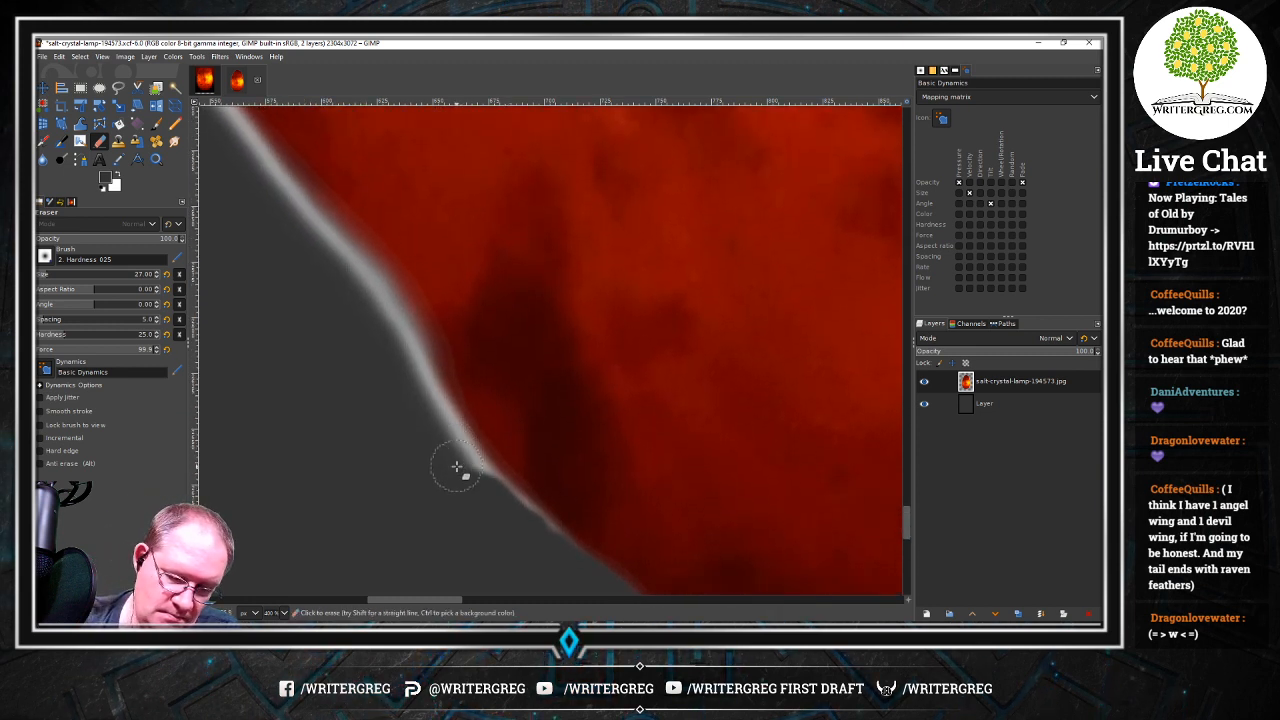
mouse_move(457, 463)
mouse_down()
mouse_move(443, 433)
mouse_move(557, 553)
mouse_move(492, 493)
mouse_move(443, 390)
mouse_move(446, 425)
mouse_move(394, 362)
mouse_move(423, 411)
mouse_up()
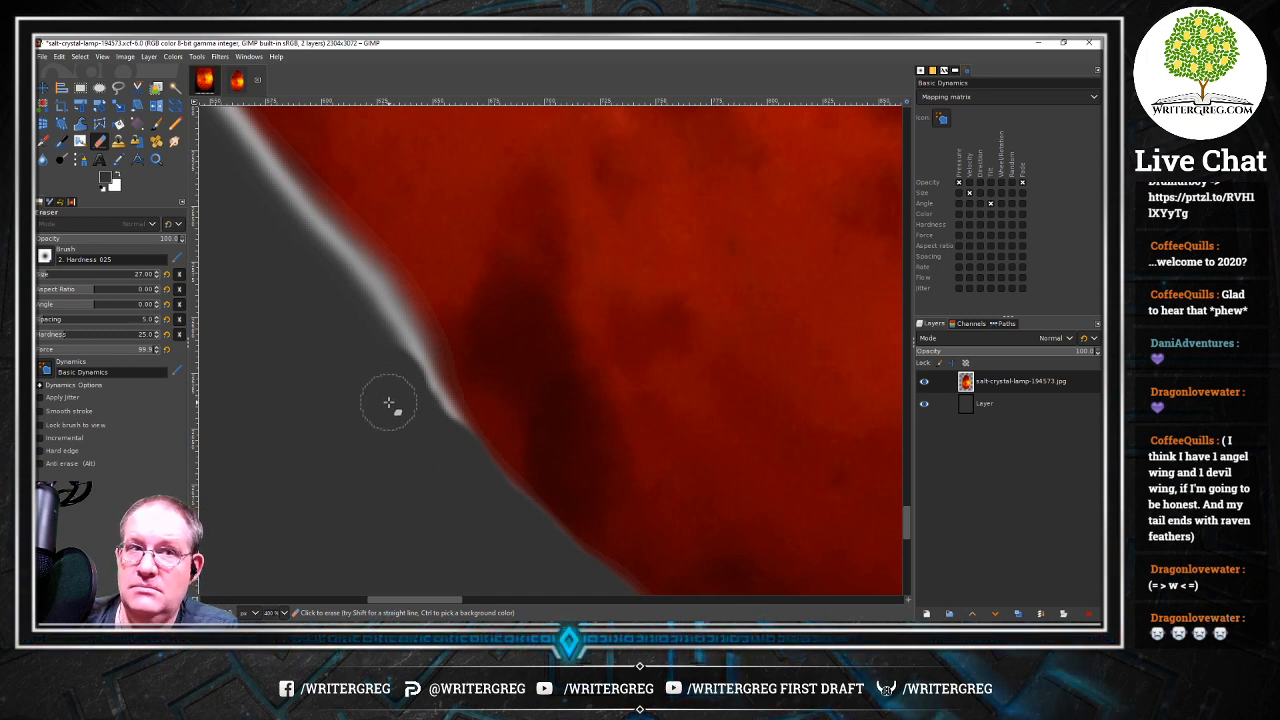
mouse_move(386, 406)
mouse_down()
mouse_move(409, 366)
mouse_move(452, 432)
mouse_move(396, 329)
mouse_move(418, 365)
mouse_move(406, 316)
mouse_move(419, 361)
mouse_move(372, 279)
mouse_move(428, 382)
mouse_move(383, 303)
mouse_move(326, 245)
mouse_move(364, 297)
mouse_move(339, 253)
mouse_move(376, 289)
mouse_up()
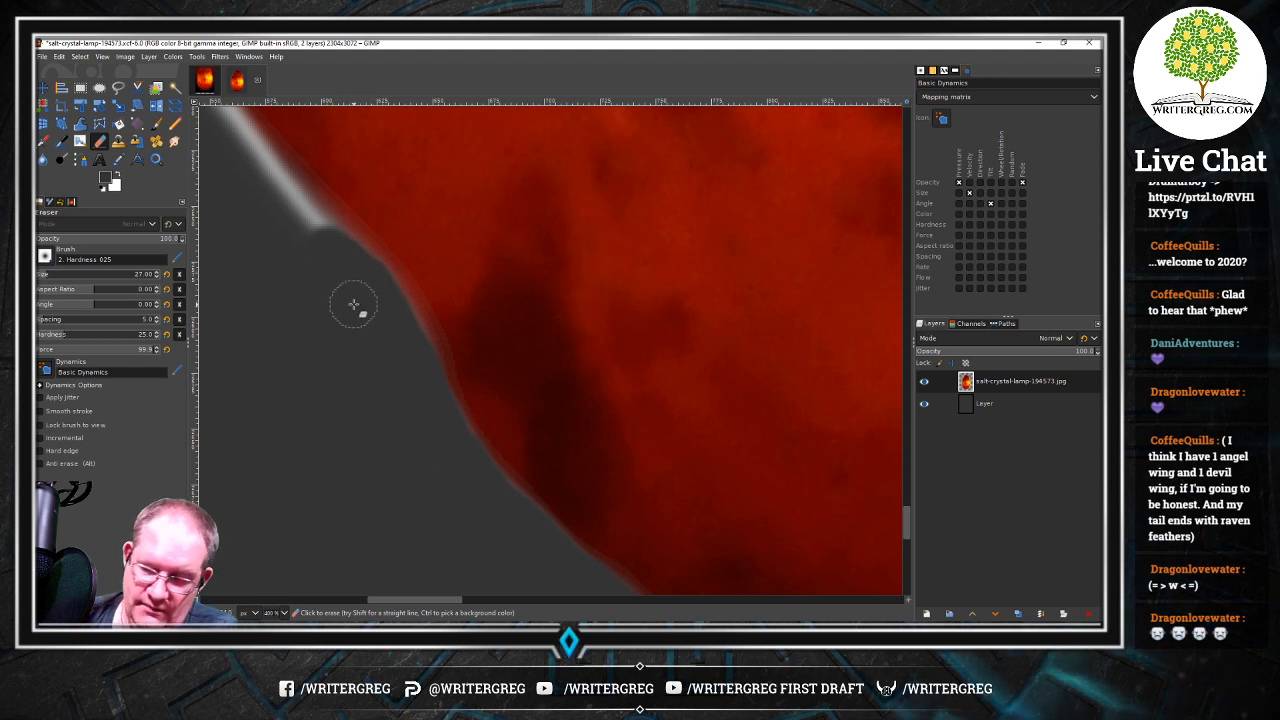
Erase the white fringe along the lower half of the straight diagonal stretch above the S-shaped bend
mouse_move(904, 523)
mouse_down()
mouse_move(906, 501)
mouse_move(906, 515)
mouse_up()
drag(451, 599, 421, 591)
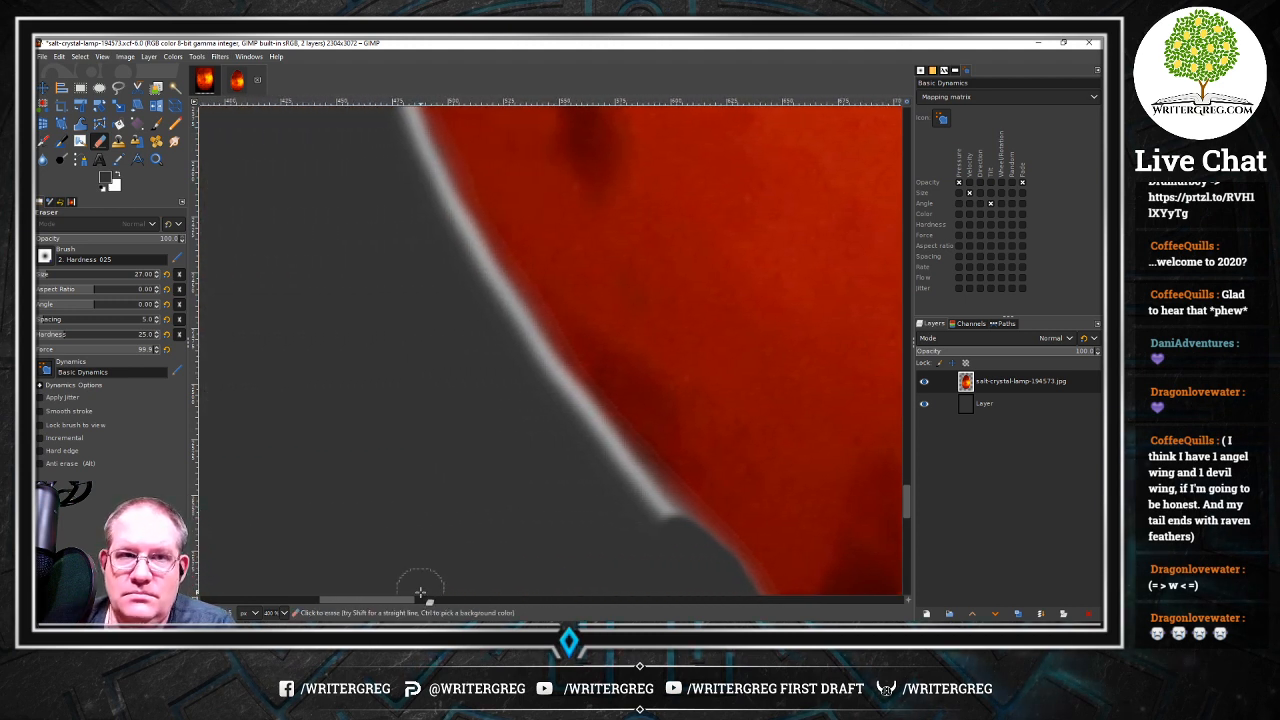
mouse_move(660, 528)
mouse_down()
mouse_move(634, 503)
mouse_move(677, 534)
mouse_move(660, 516)
mouse_up()
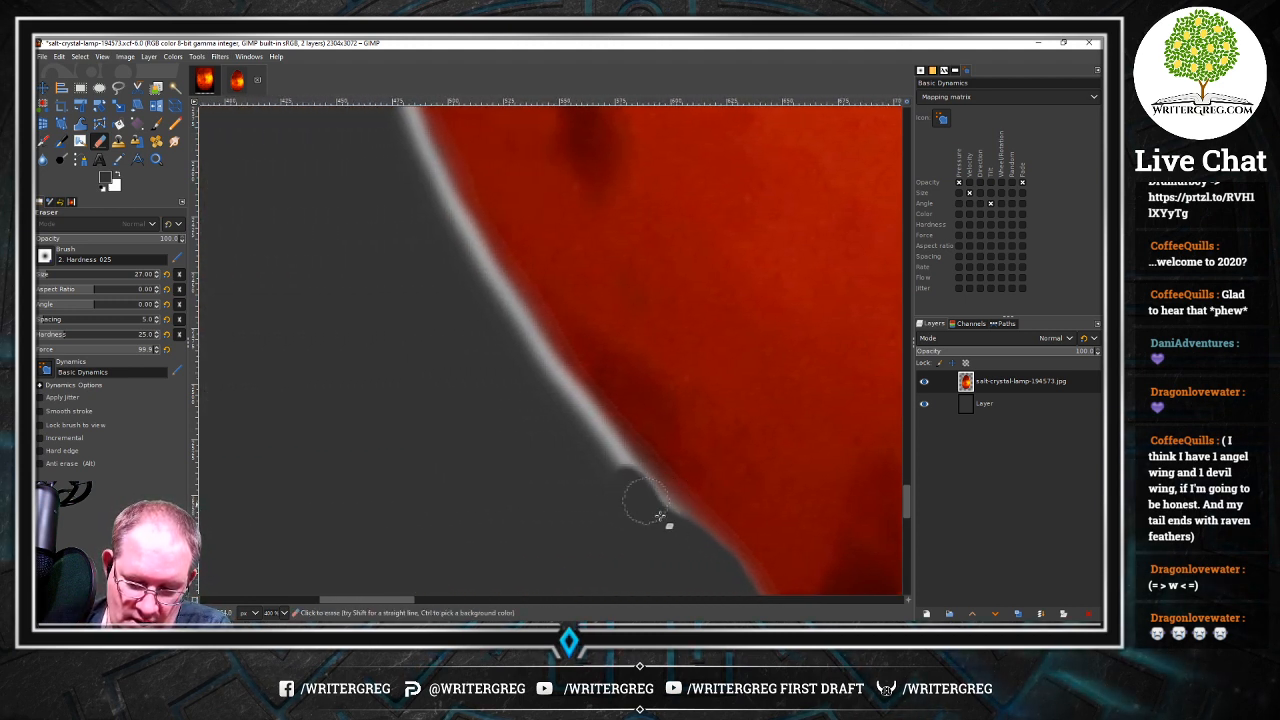
mouse_move(705, 553)
mouse_down()
mouse_move(609, 449)
mouse_move(621, 467)
mouse_up()
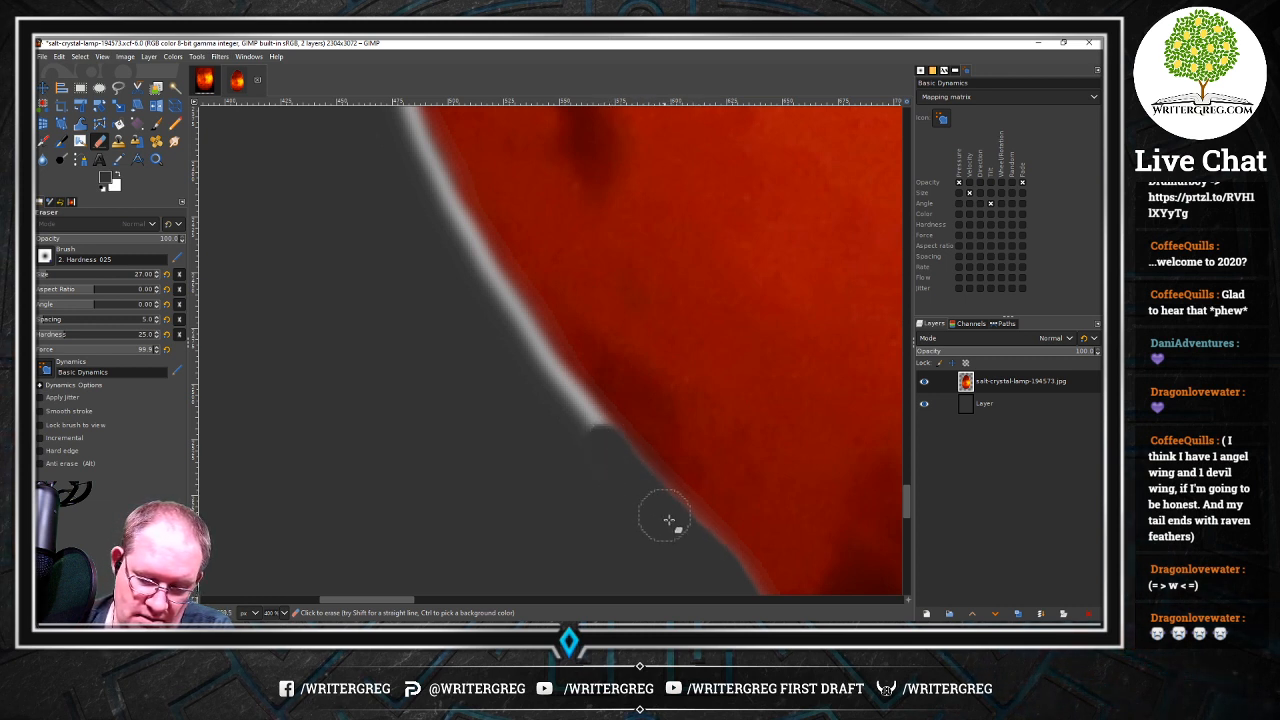
mouse_move(565, 410)
mouse_down()
mouse_move(598, 451)
mouse_move(557, 382)
mouse_up()
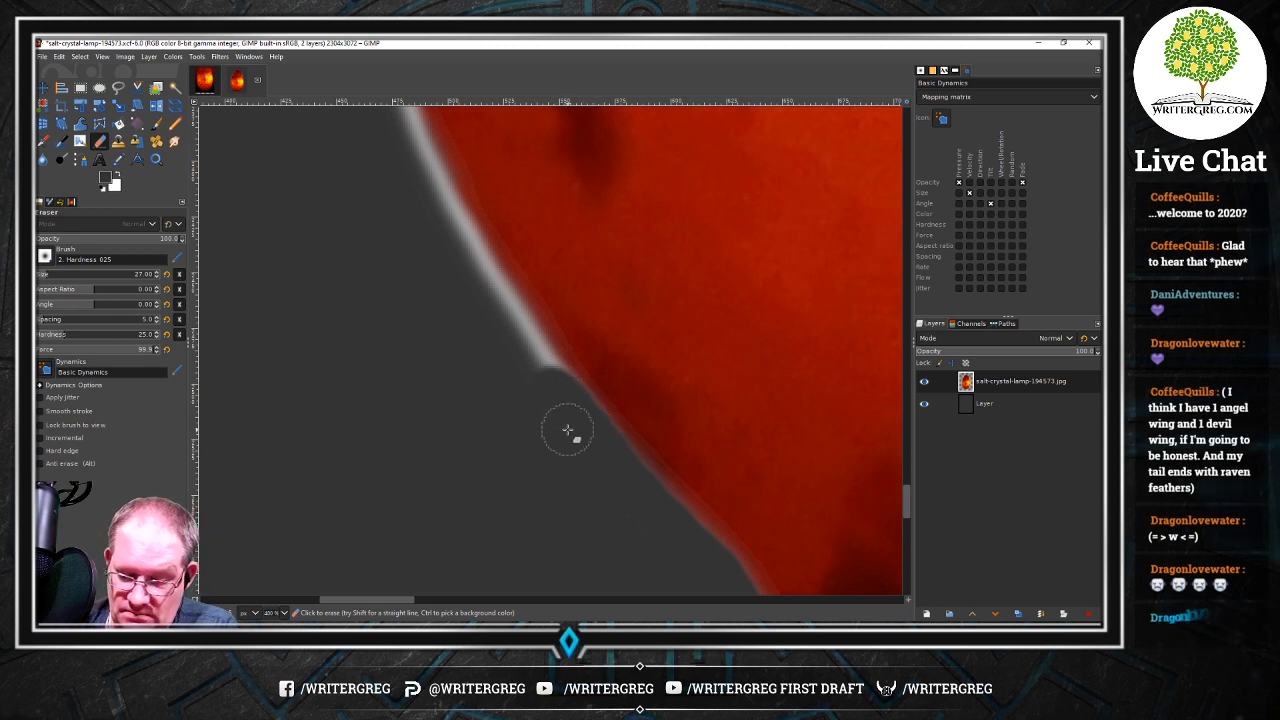
Erase the rest of the diagonal fringe past the dark elongated spot, up to where the lamp's left edge steepens
scroll(905, 496, up, 3)
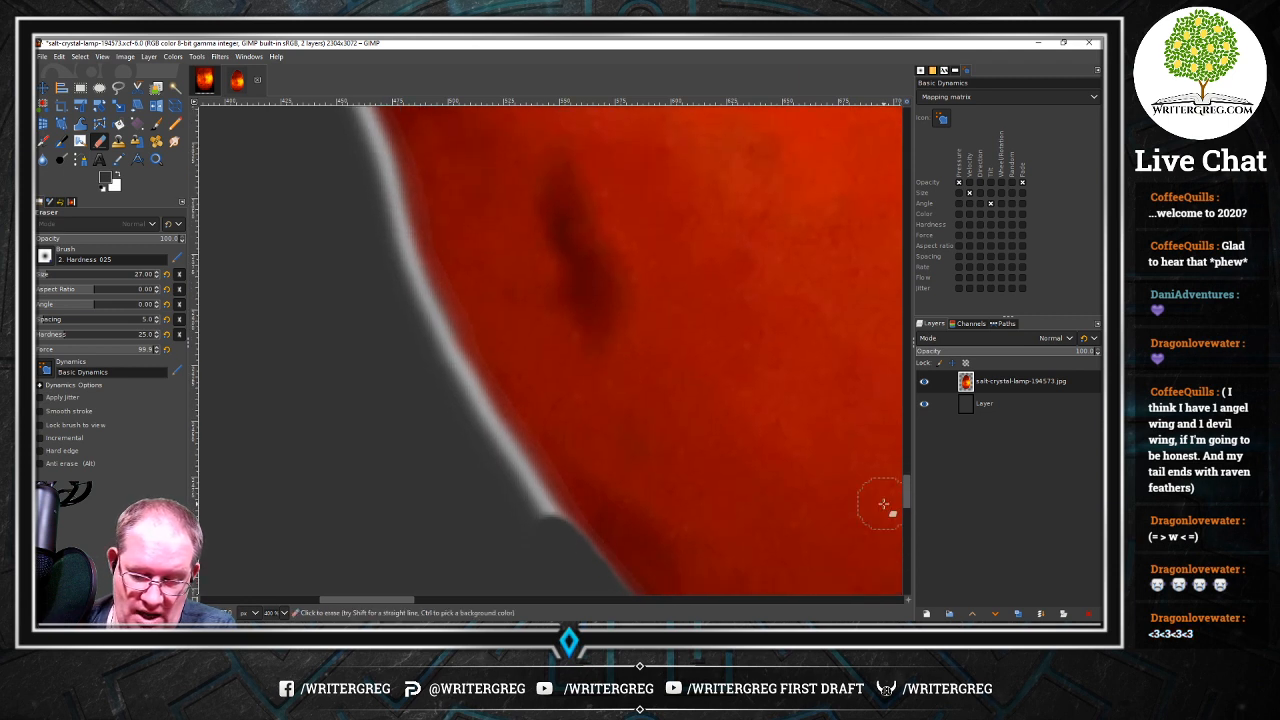
mouse_move(505, 489)
mouse_down()
mouse_move(548, 533)
mouse_move(528, 494)
mouse_up()
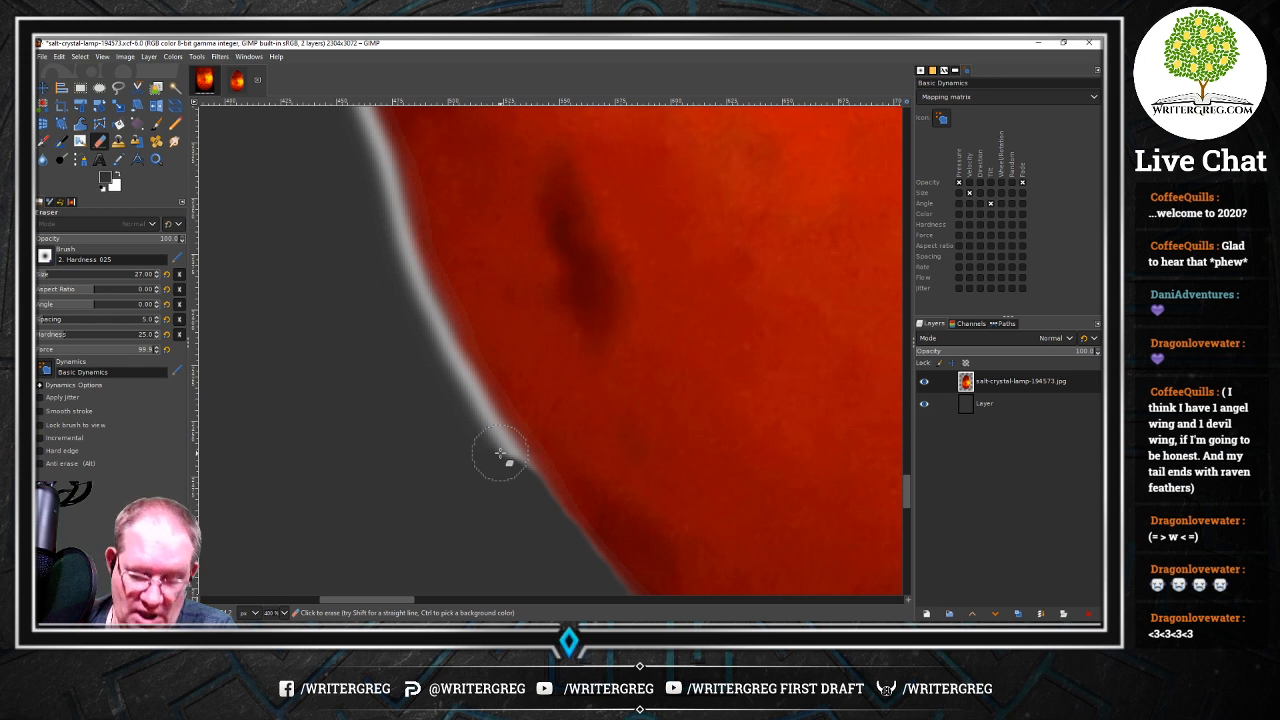
drag(408, 597, 371, 617)
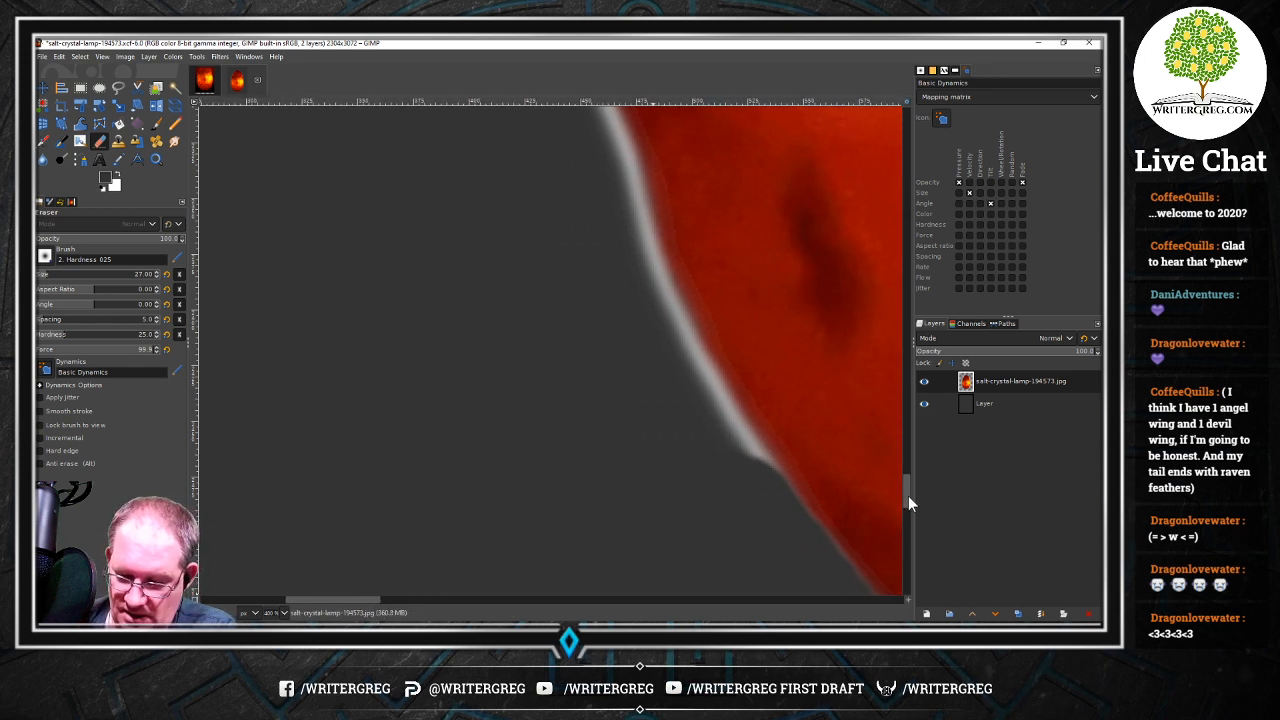
mouse_move(908, 503)
mouse_down()
mouse_move(907, 485)
mouse_move(907, 500)
mouse_up()
mouse_move(704, 422)
mouse_down()
mouse_move(750, 486)
mouse_move(718, 428)
mouse_up()
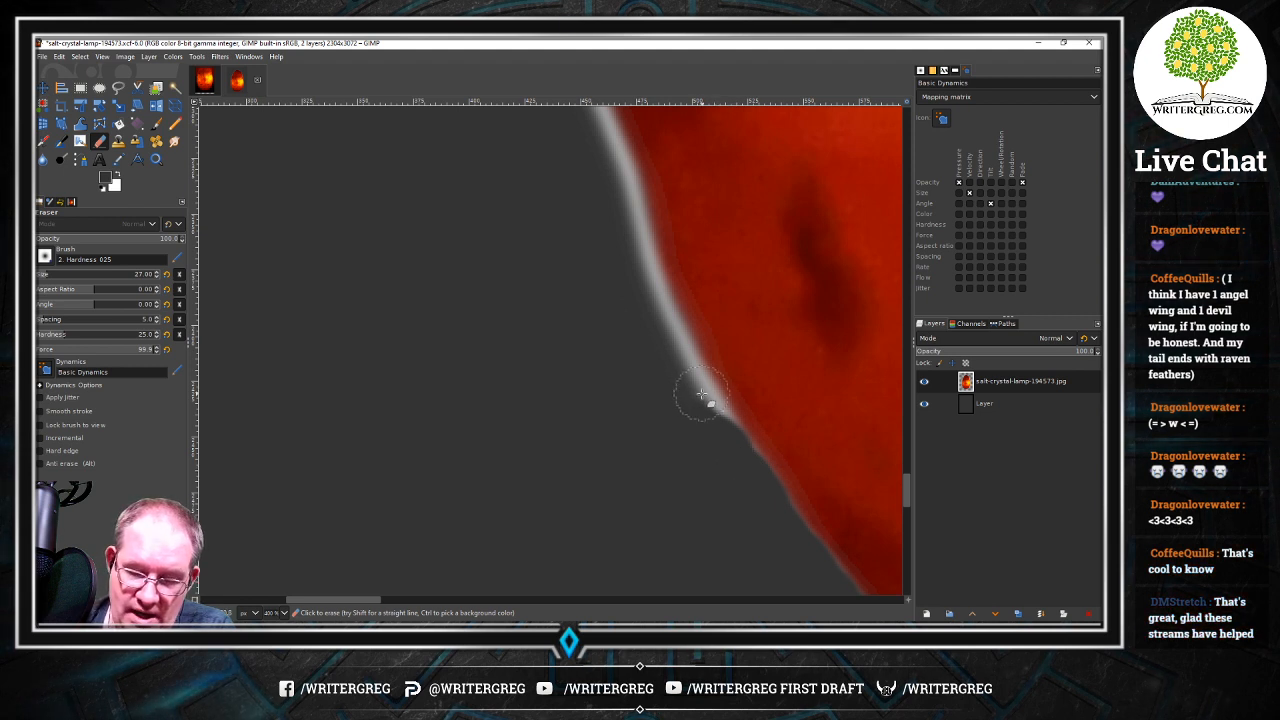
mouse_move(702, 393)
mouse_down()
mouse_move(680, 408)
mouse_move(686, 386)
mouse_move(666, 349)
mouse_move(676, 375)
mouse_up()
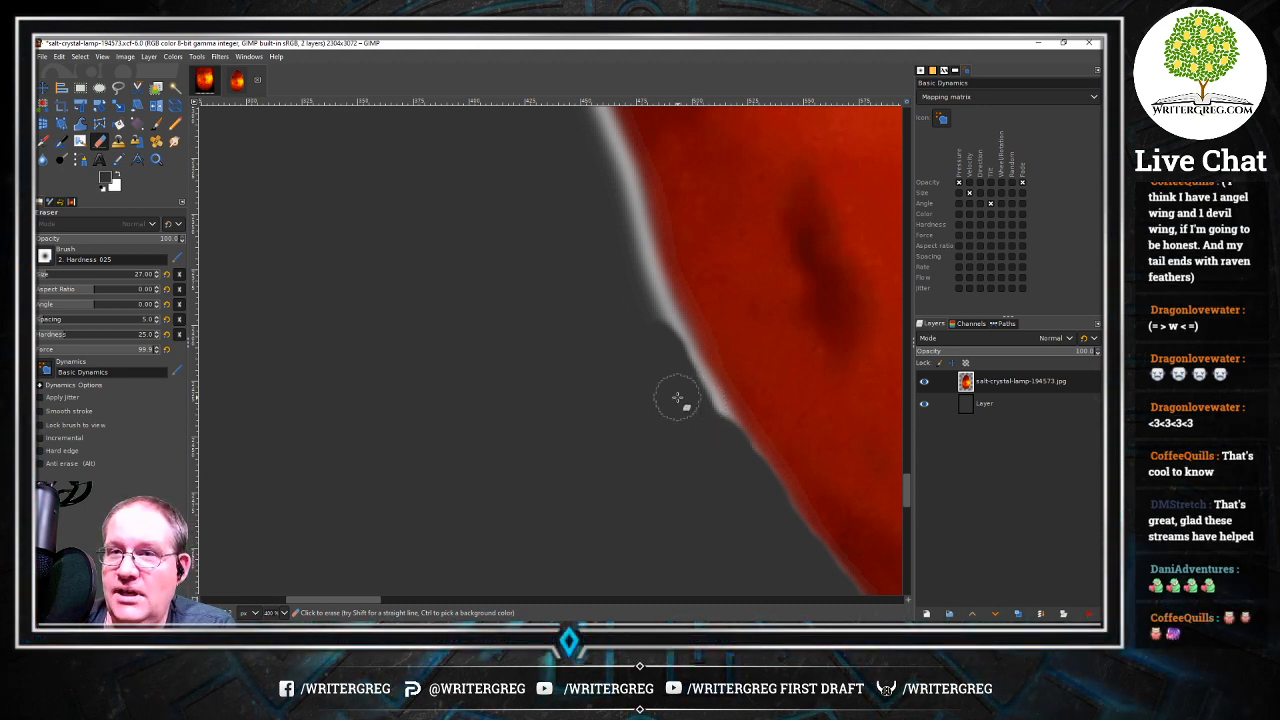
mouse_move(687, 375)
mouse_down()
mouse_move(757, 477)
mouse_move(650, 298)
mouse_move(672, 347)
mouse_move(624, 220)
mouse_move(636, 275)
mouse_move(626, 203)
mouse_move(691, 362)
mouse_up()
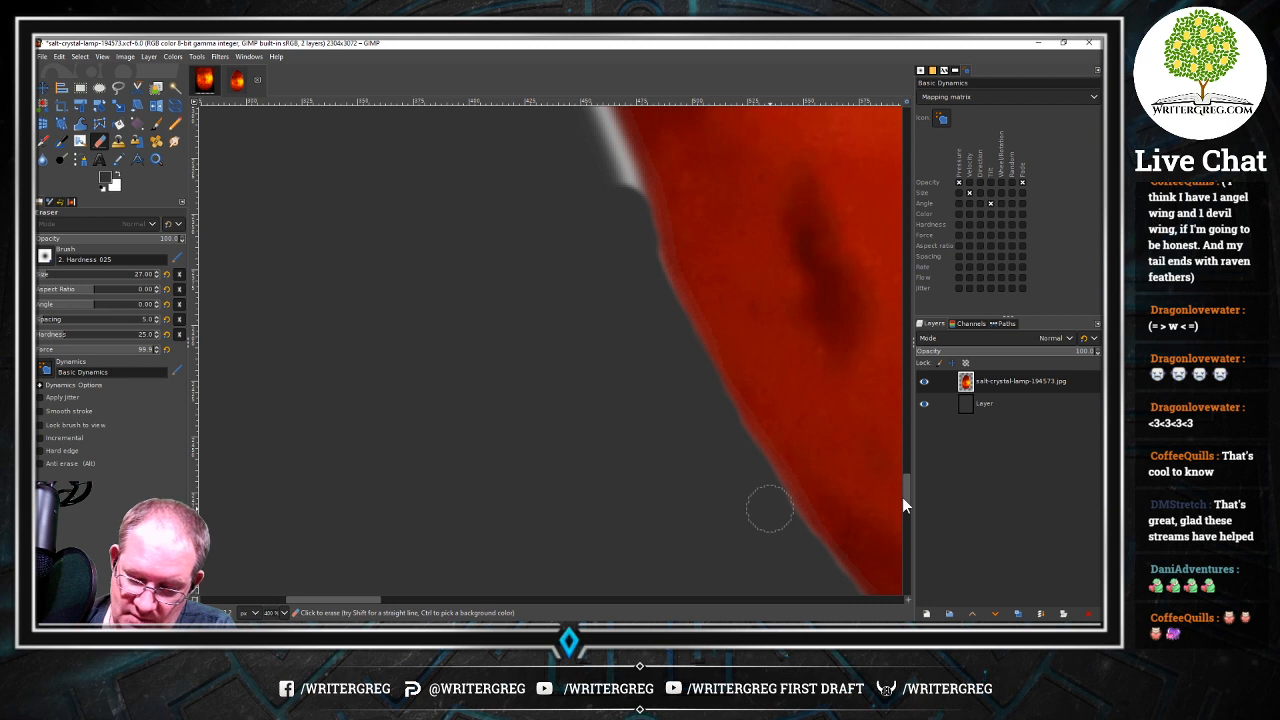
Erase the white fringe along the nearly vertical stretch of the left edge above the dark elongated spot
drag(903, 497, 906, 466)
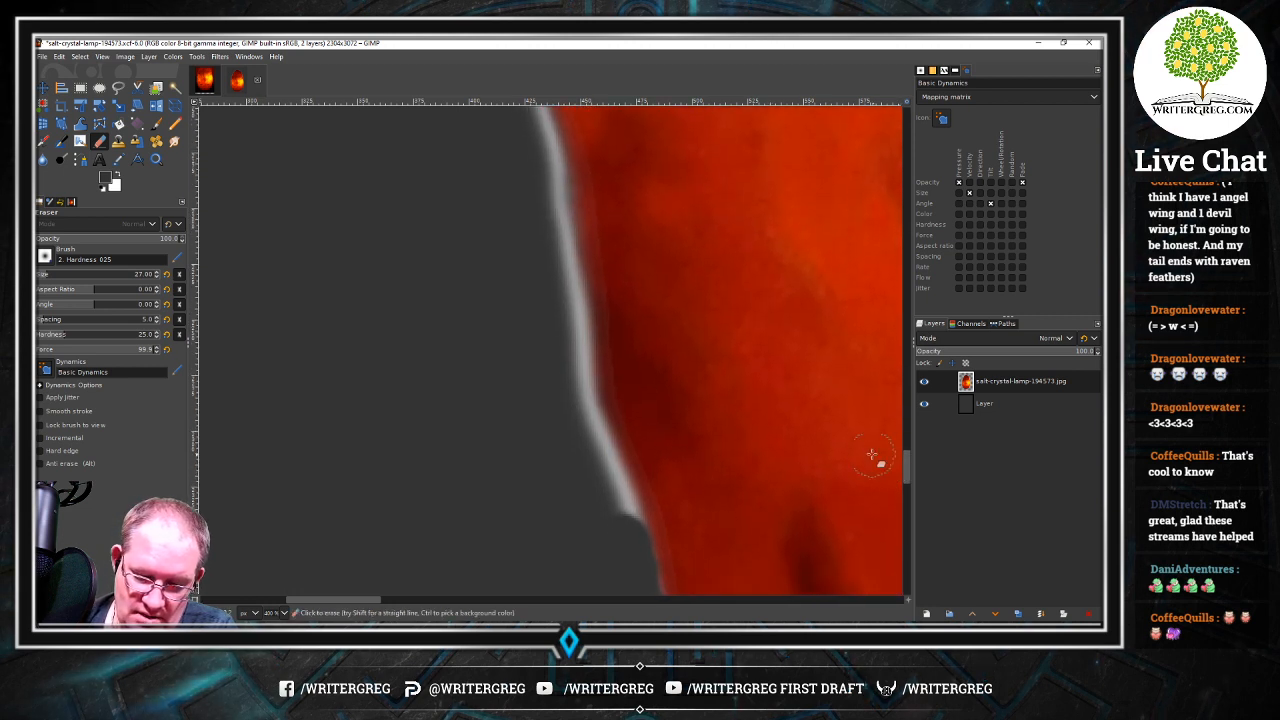
mouse_move(580, 443)
mouse_down()
mouse_move(600, 514)
mouse_move(580, 446)
mouse_move(617, 521)
mouse_move(571, 337)
mouse_move(577, 364)
mouse_up()
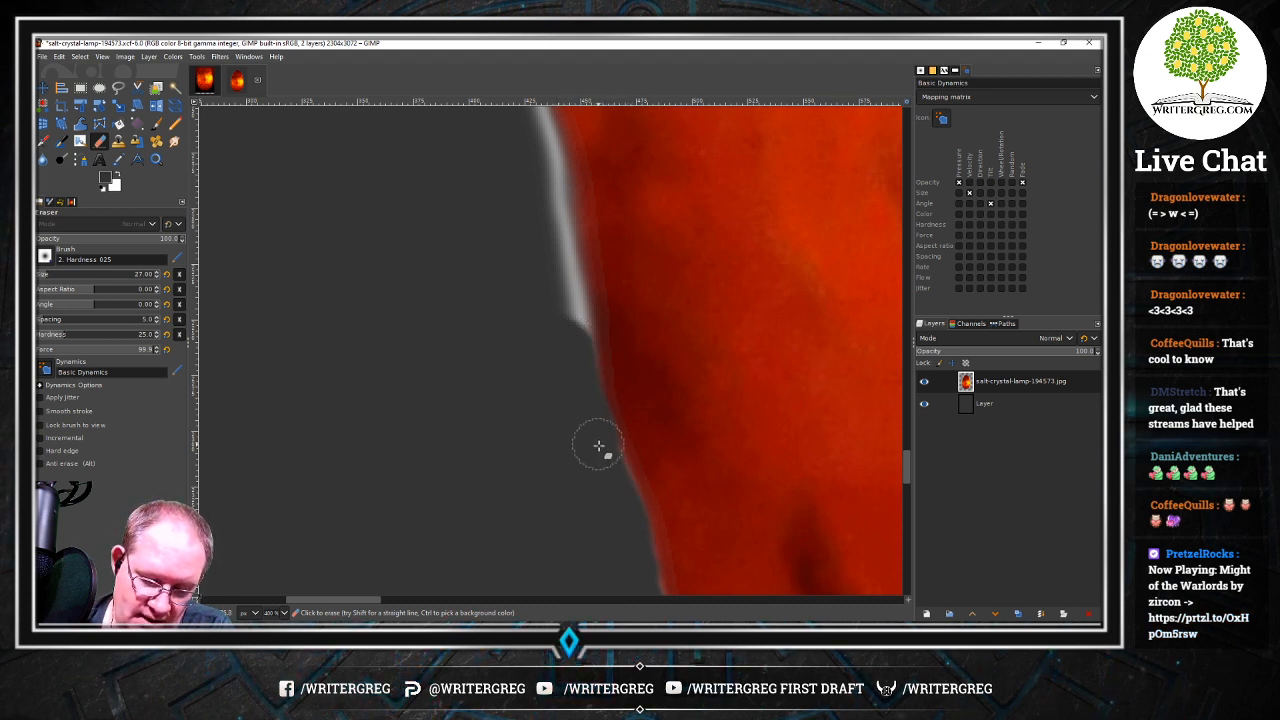
mouse_move(607, 477)
mouse_down()
mouse_move(574, 387)
mouse_move(561, 270)
mouse_move(576, 331)
mouse_up()
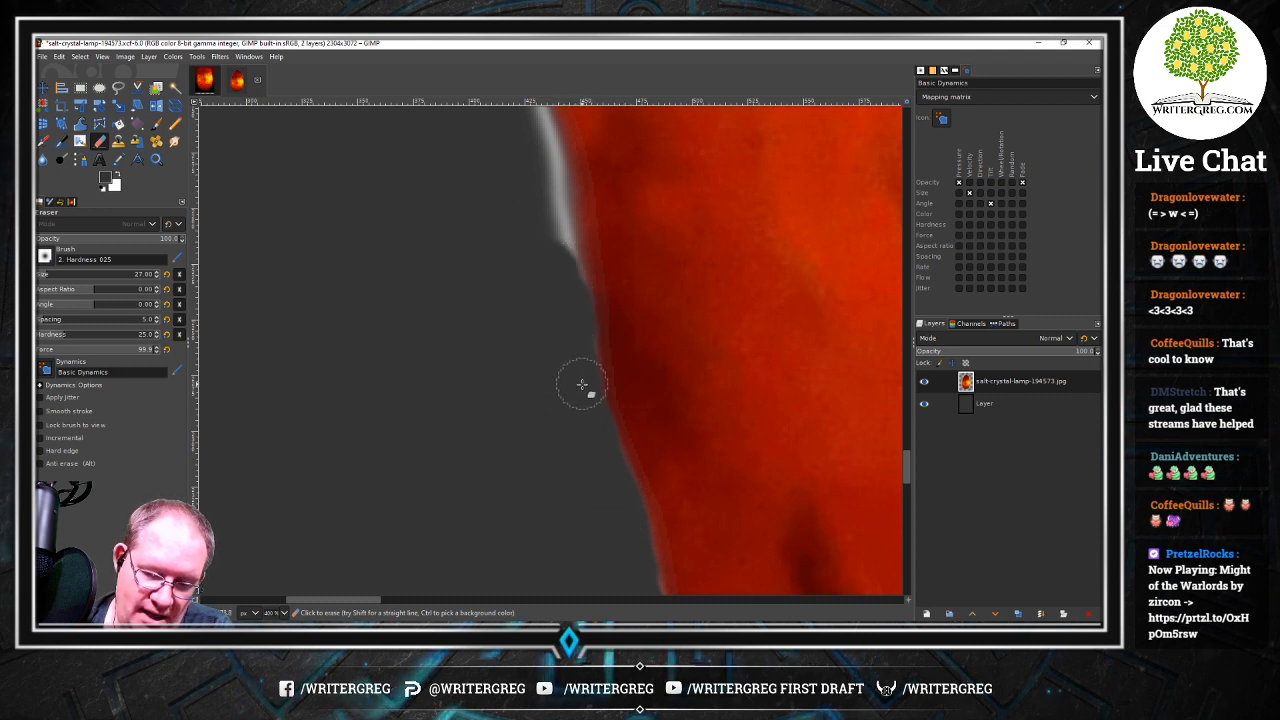
mouse_move(583, 389)
mouse_down()
mouse_move(554, 206)
mouse_move(562, 263)
mouse_move(558, 225)
mouse_up()
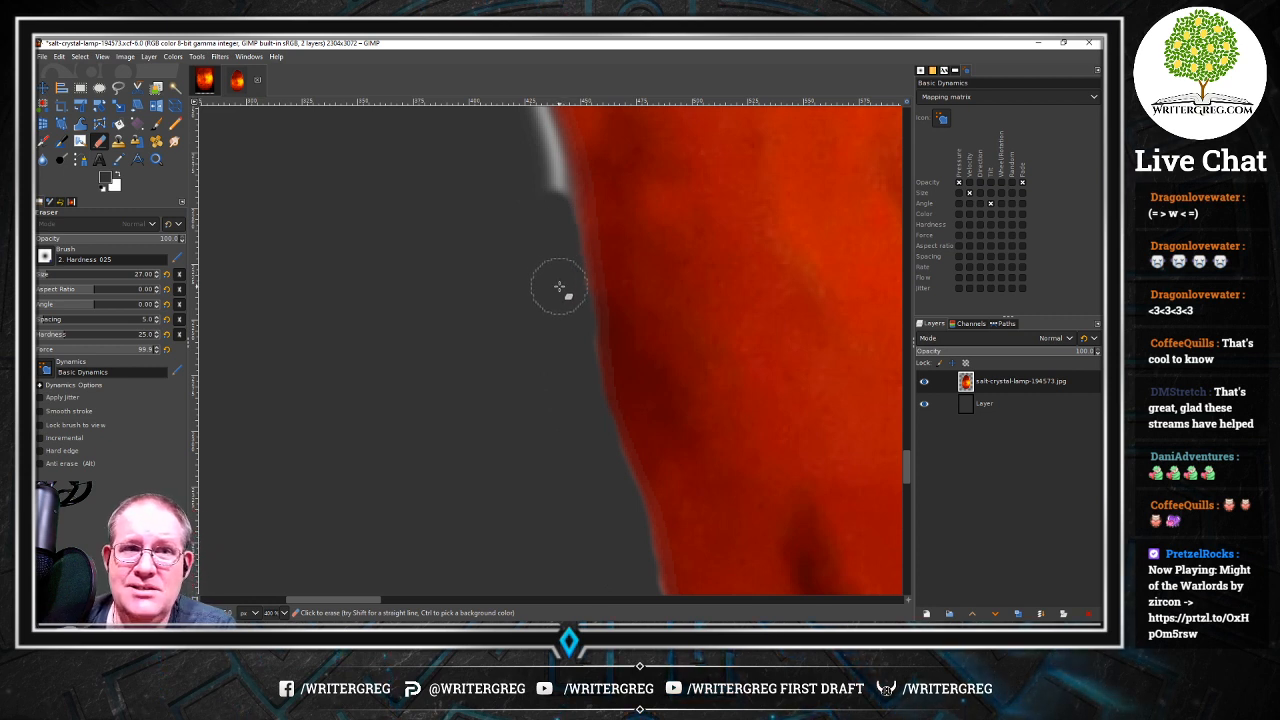
Erase the white fringe along the outward-slanting stretch of the left edge, stopping just below the rounded bulge
drag(908, 471, 907, 448)
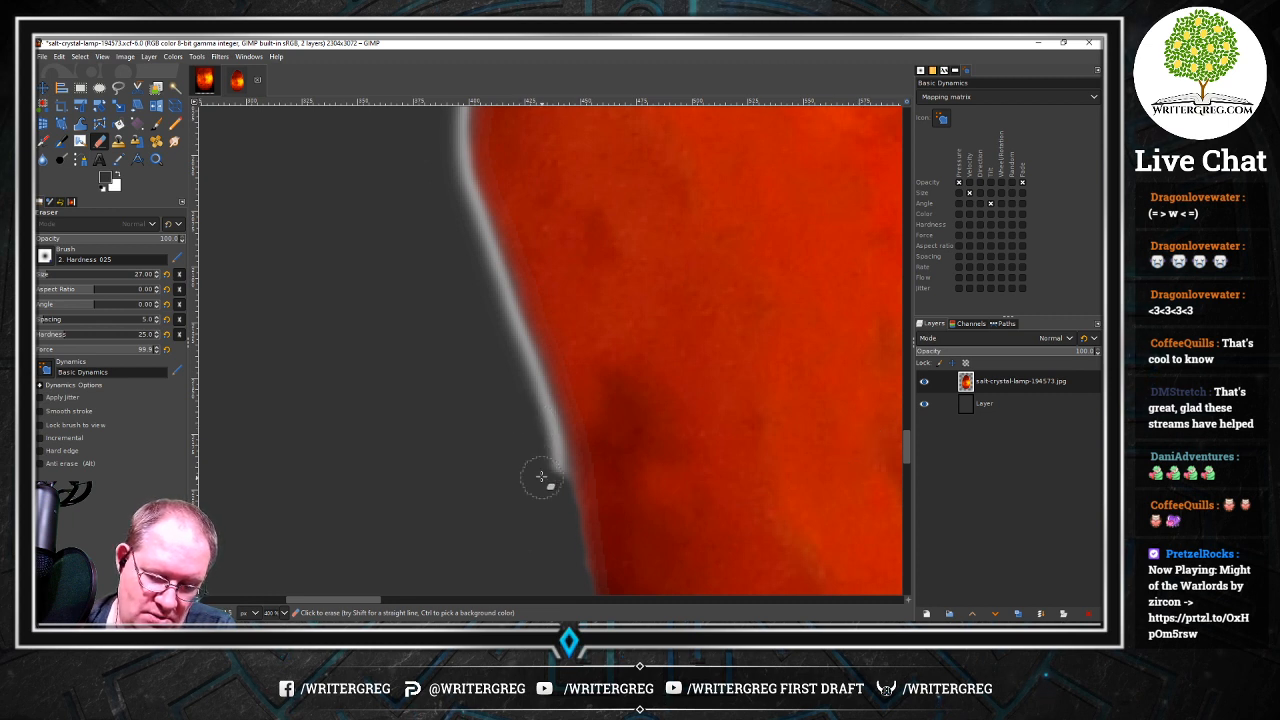
mouse_move(541, 477)
mouse_down()
mouse_move(532, 410)
mouse_move(557, 473)
mouse_move(512, 352)
mouse_move(526, 391)
mouse_move(514, 339)
mouse_up()
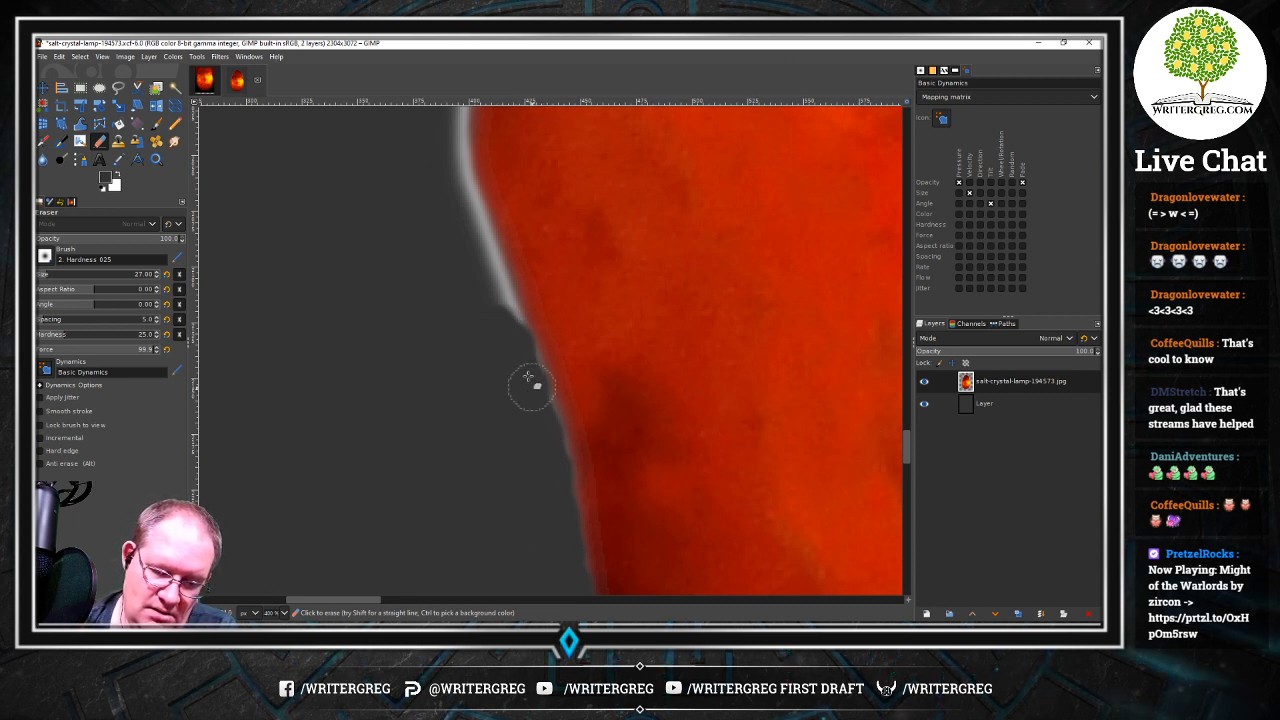
drag(534, 385, 555, 478)
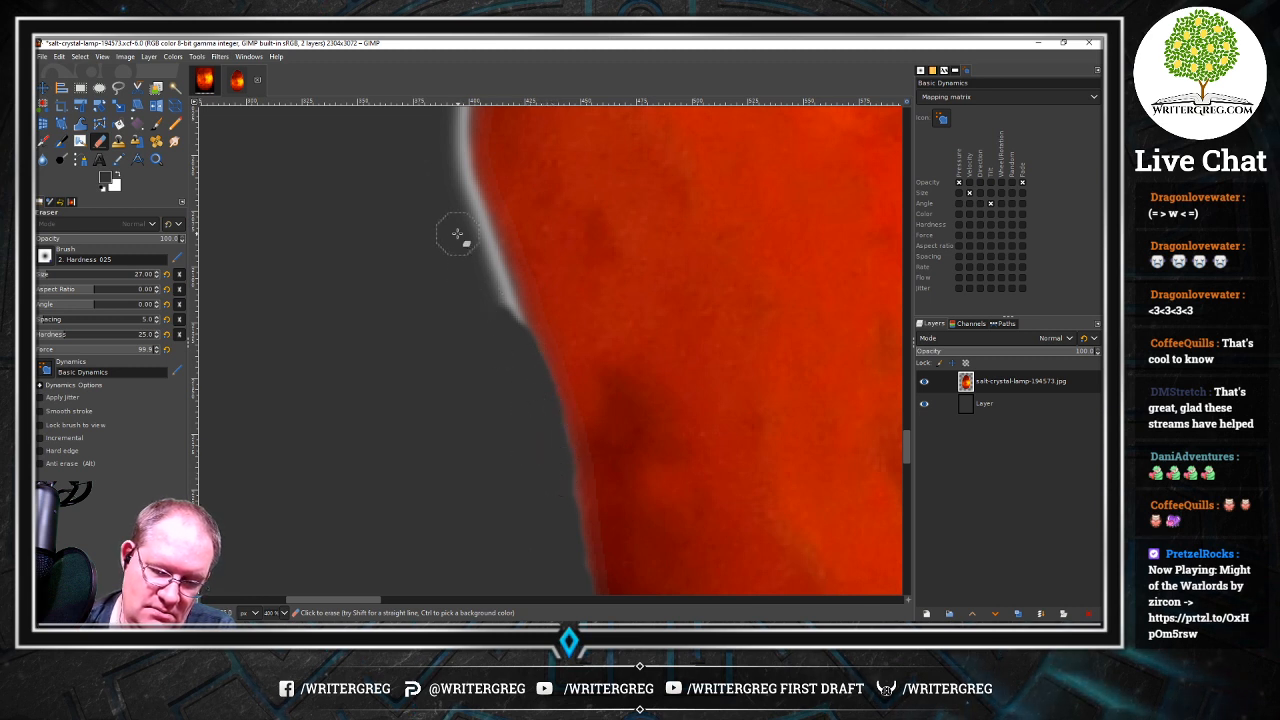
mouse_move(491, 320)
mouse_down()
mouse_move(475, 241)
mouse_move(516, 343)
mouse_move(440, 160)
mouse_up()
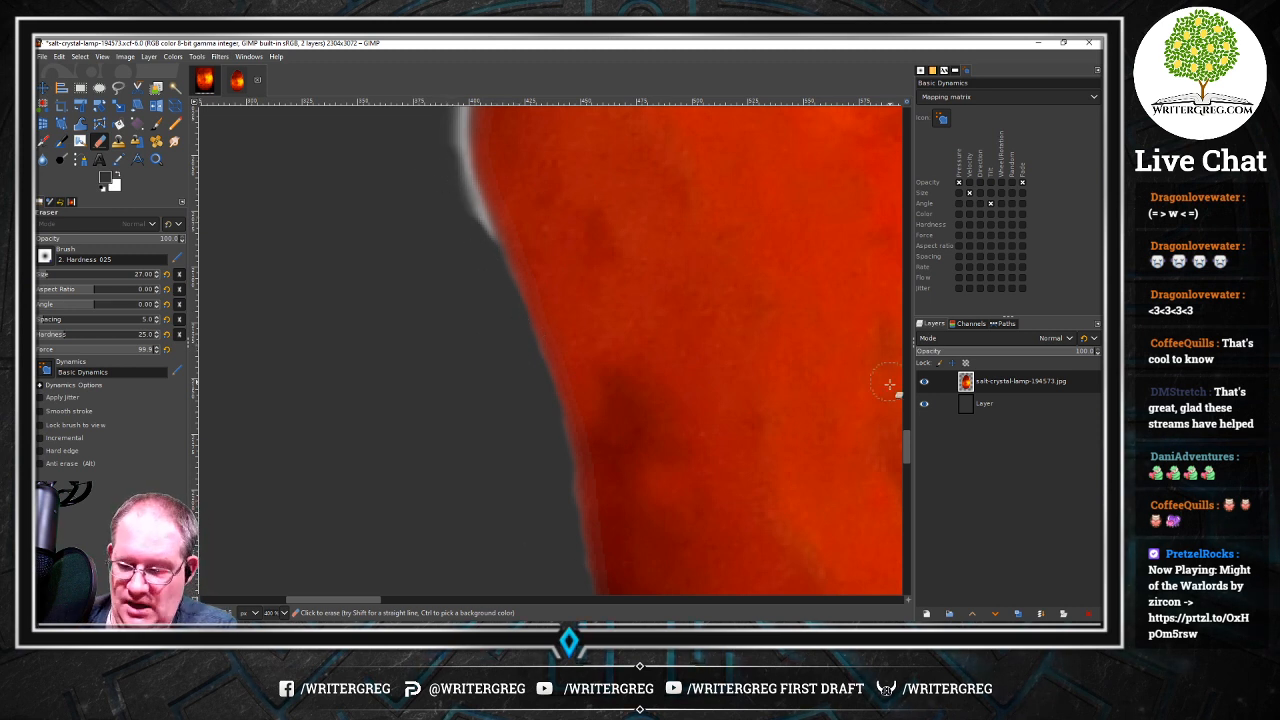
Erase the white fringe around the rounded bulge on the lamp's left edge and along the inward slope above it
drag(905, 447, 906, 420)
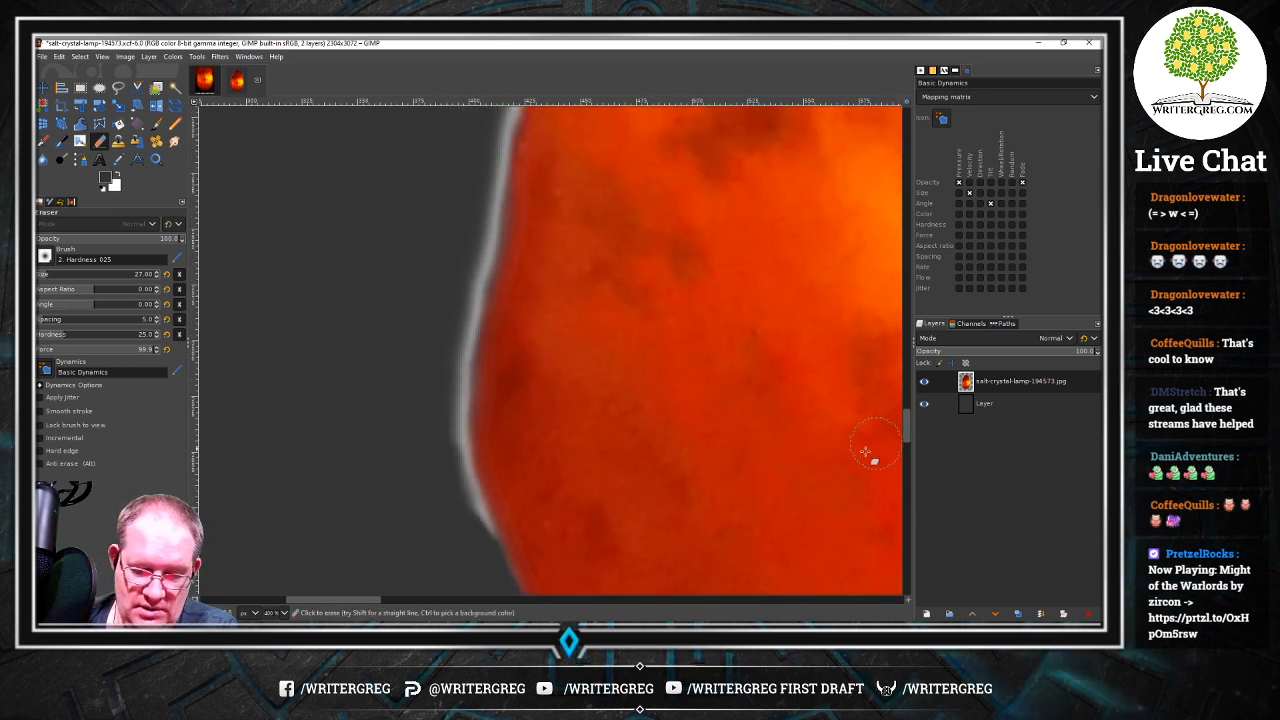
drag(371, 600, 359, 599)
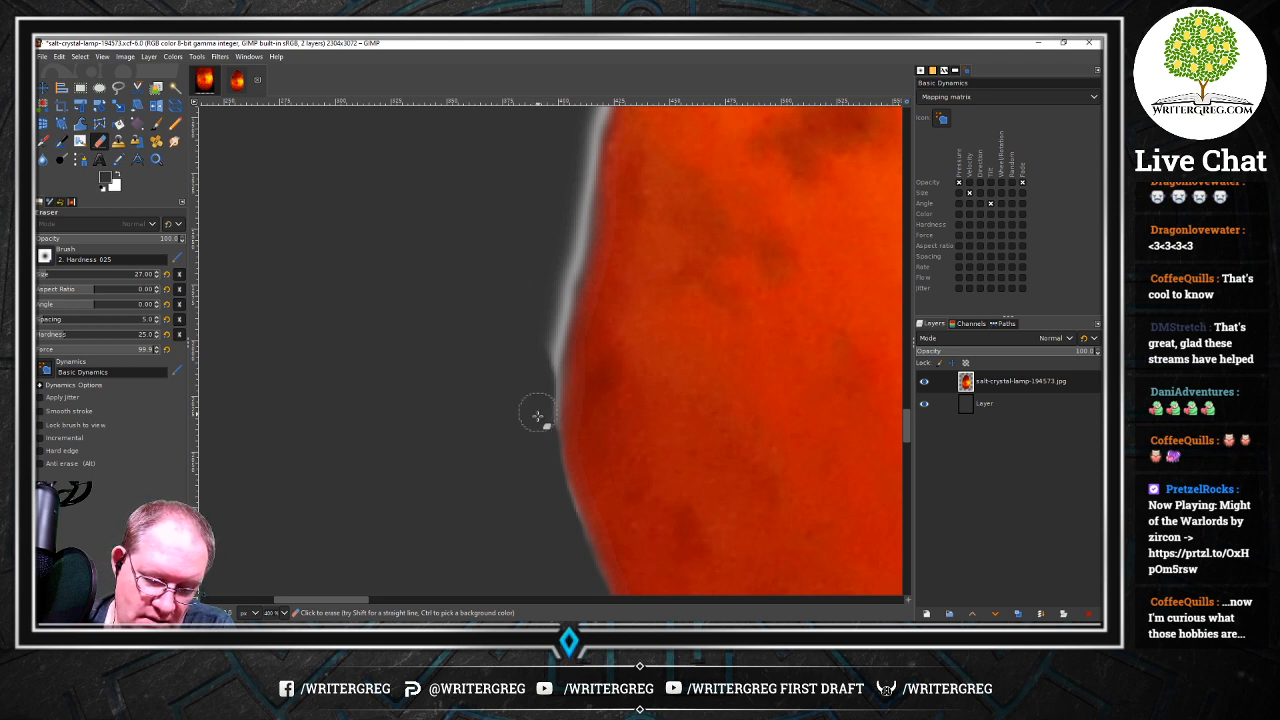
drag(543, 400, 539, 430)
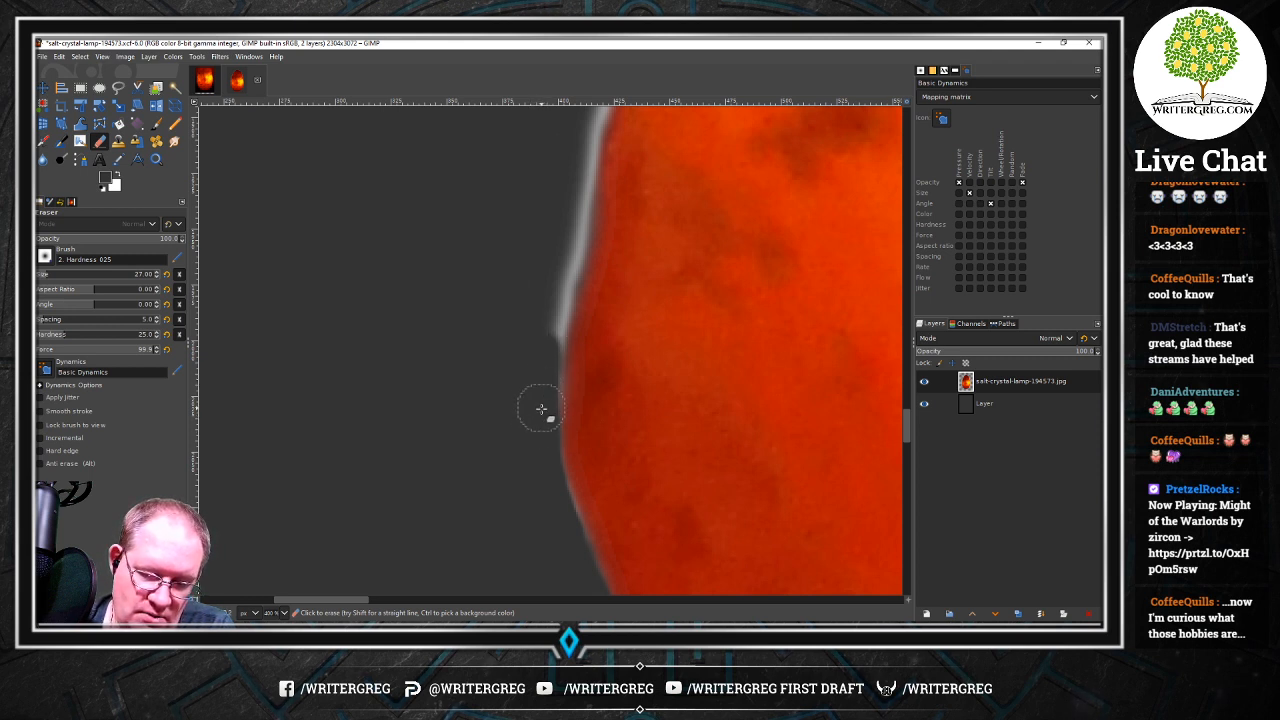
mouse_move(539, 364)
mouse_down()
mouse_move(571, 211)
mouse_move(567, 240)
mouse_up()
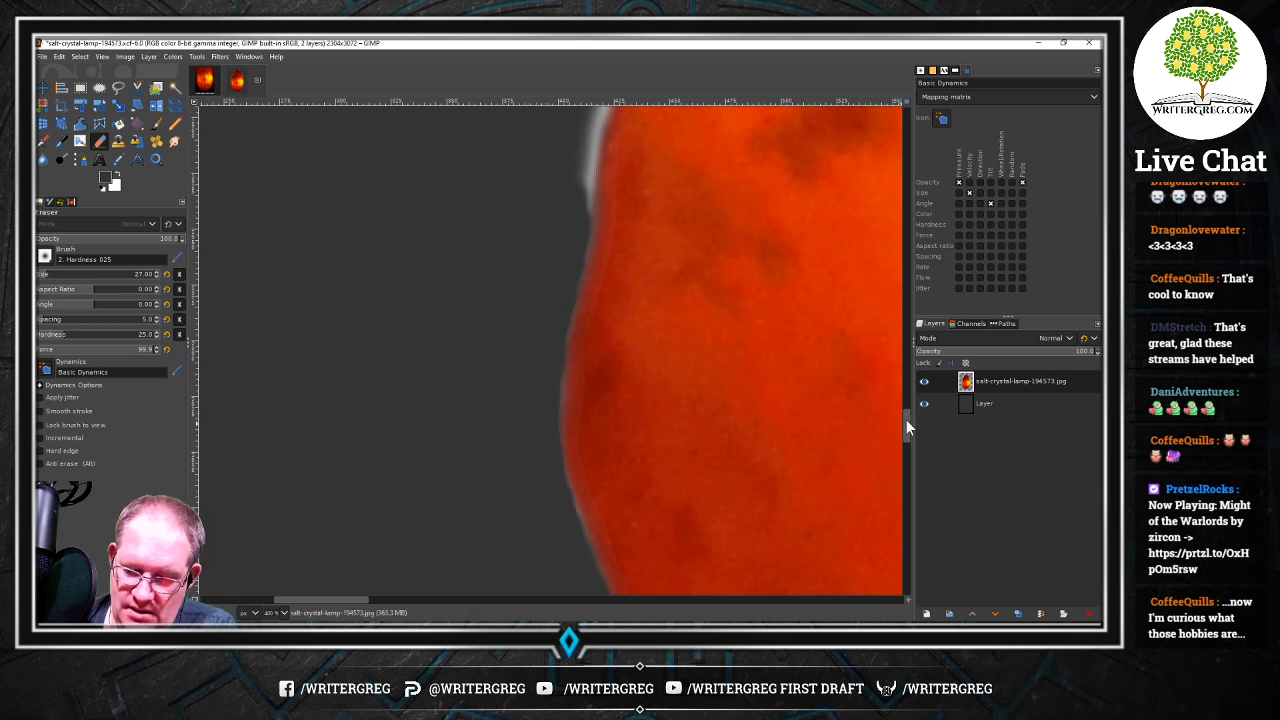
Erase the white fringe on the lamp's left edge above the rounded bulge, through the shallow dip and the slight outward curve above it
drag(906, 428, 907, 415)
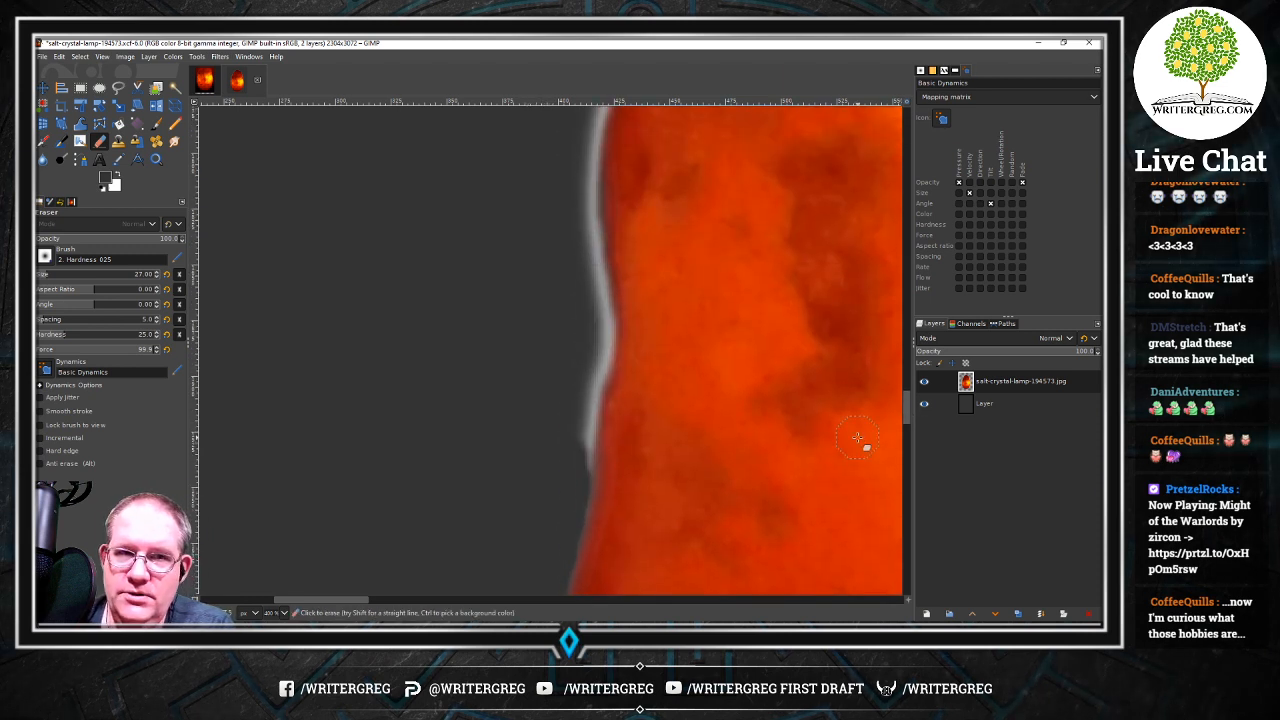
click(571, 395)
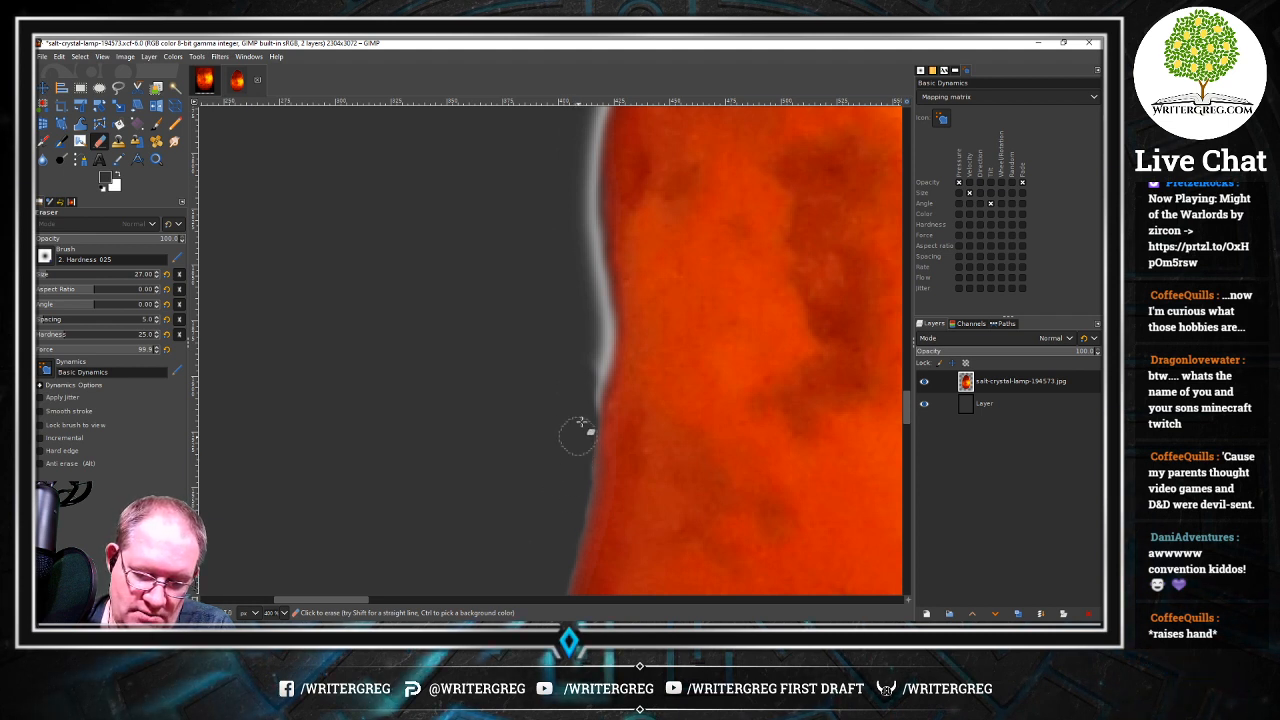
drag(581, 422, 597, 347)
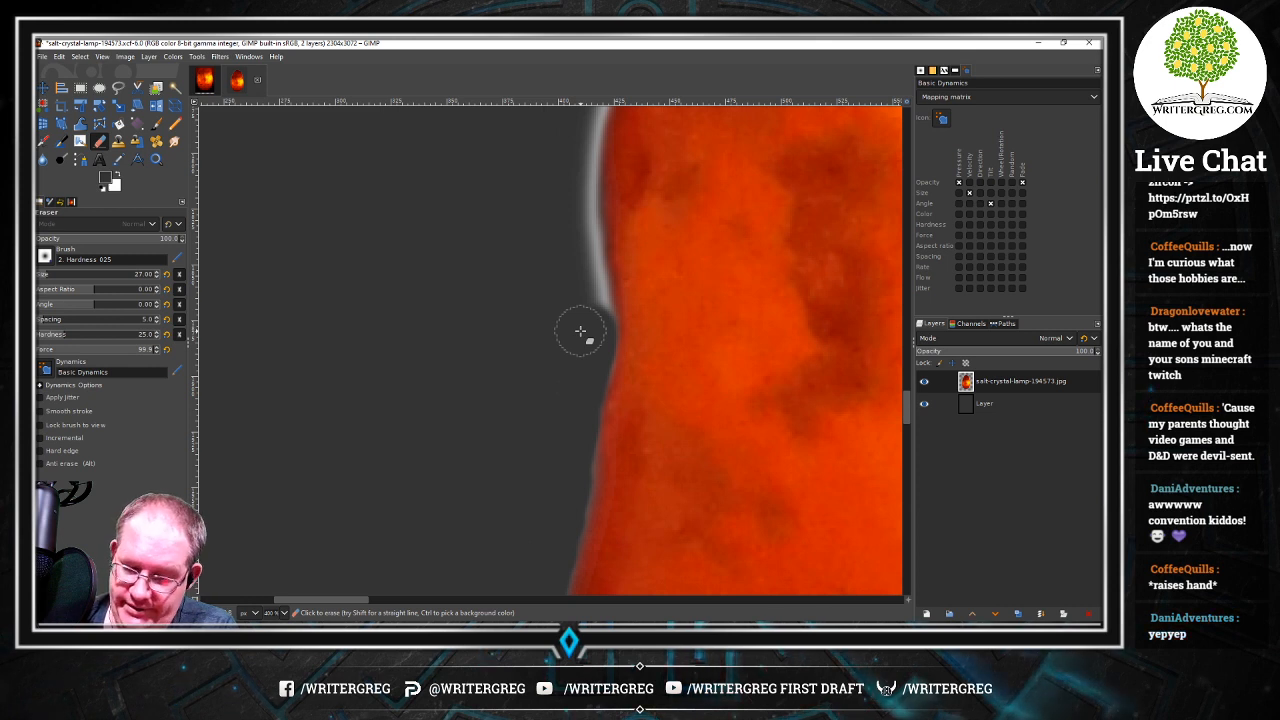
scroll(905, 405, up, 3)
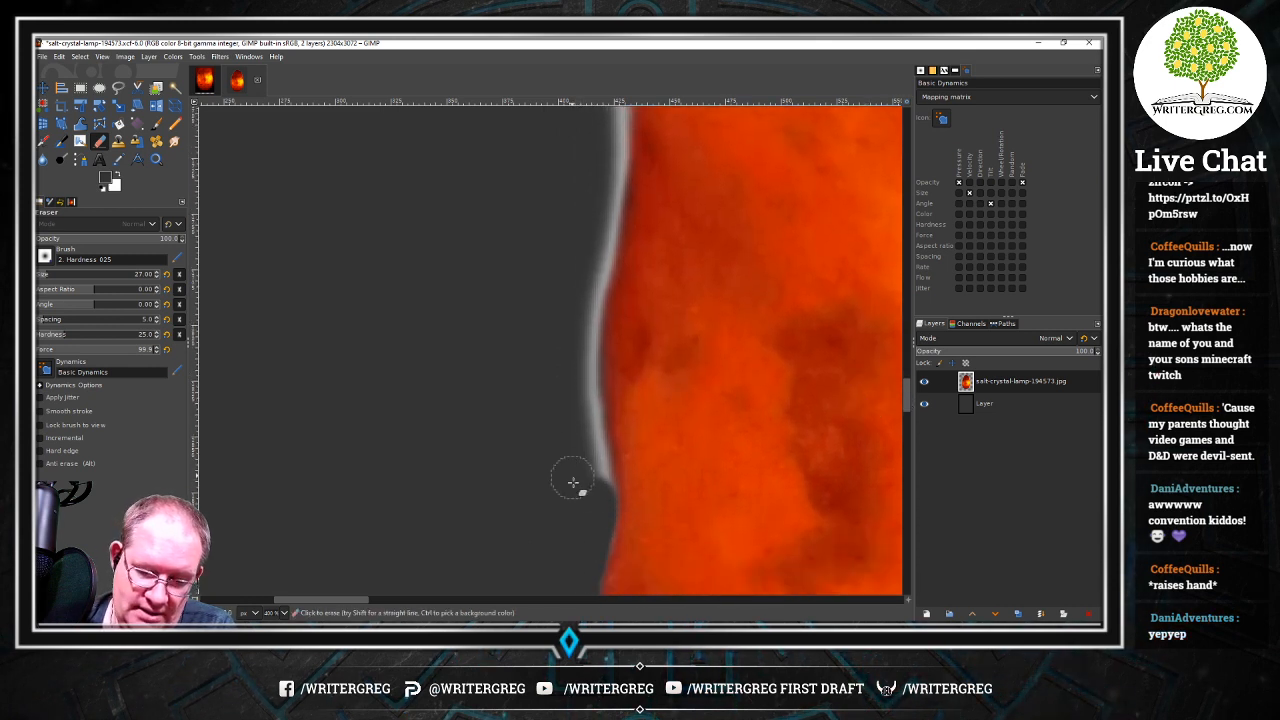
mouse_move(571, 414)
mouse_down()
mouse_move(580, 478)
mouse_move(584, 490)
mouse_move(587, 436)
mouse_move(598, 497)
mouse_move(577, 380)
mouse_move(586, 414)
mouse_up()
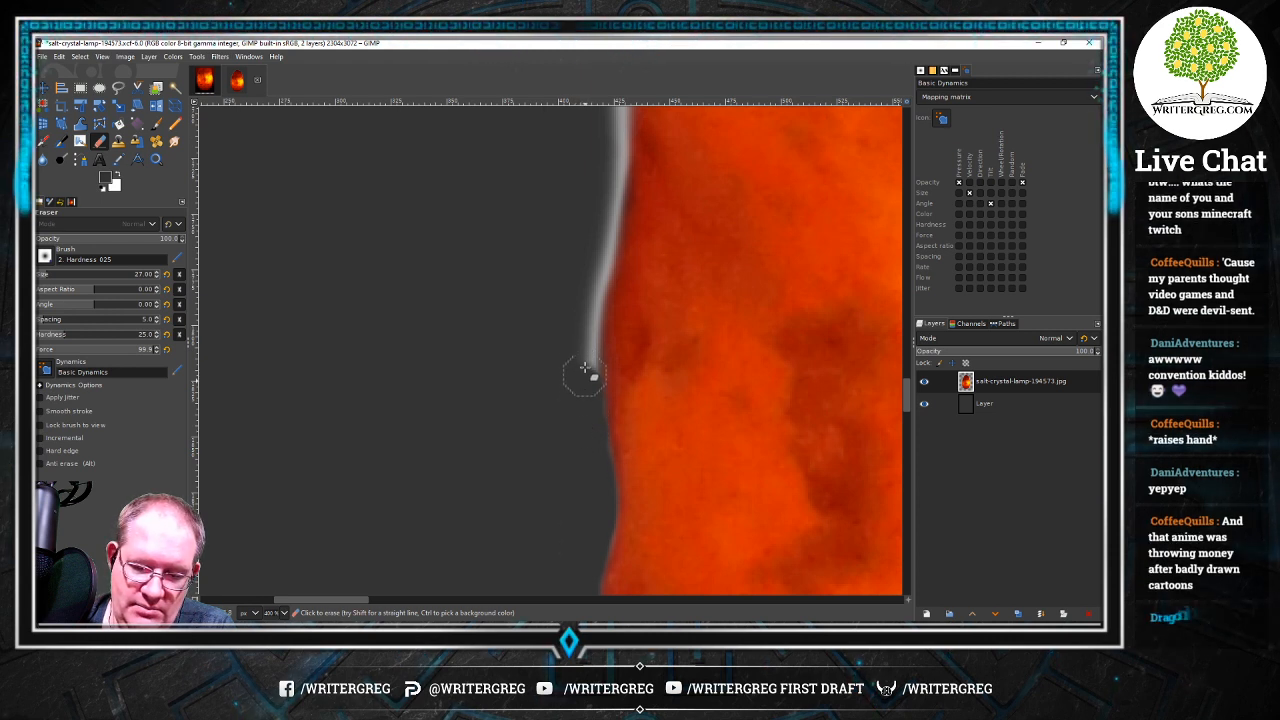
mouse_move(580, 390)
mouse_down()
mouse_move(575, 325)
mouse_move(594, 246)
mouse_up()
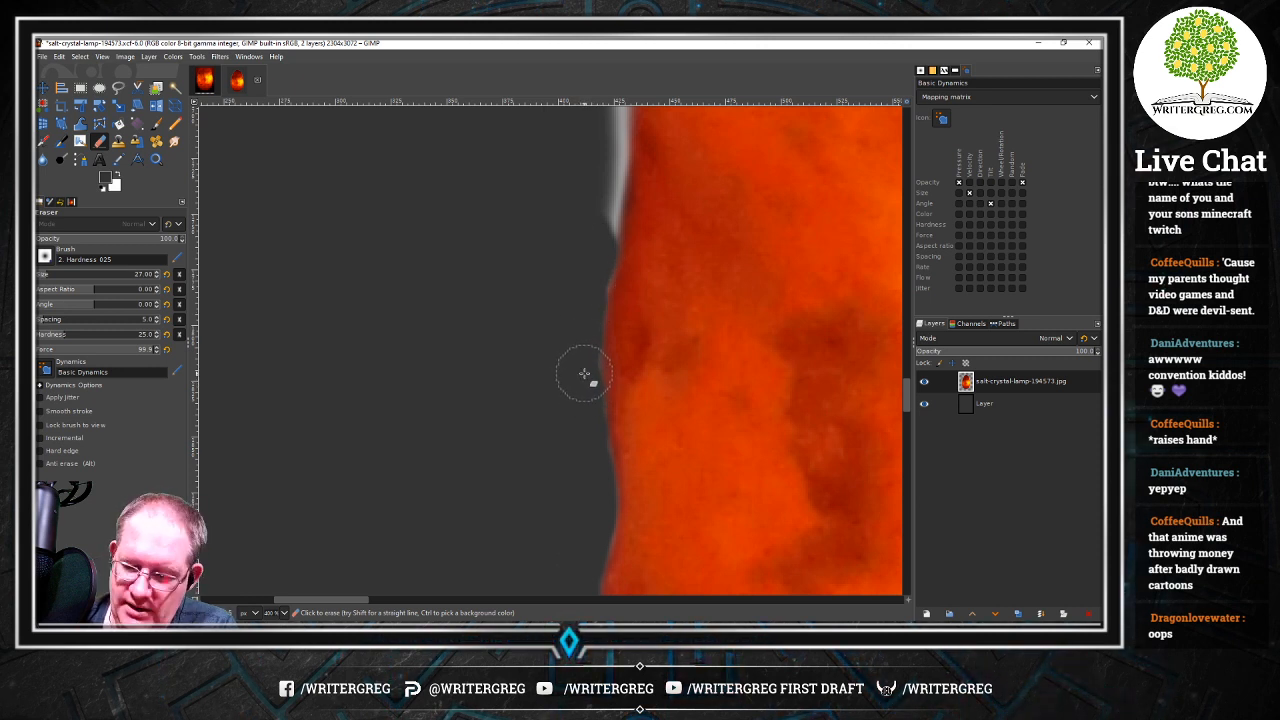
key(ctrl+z)
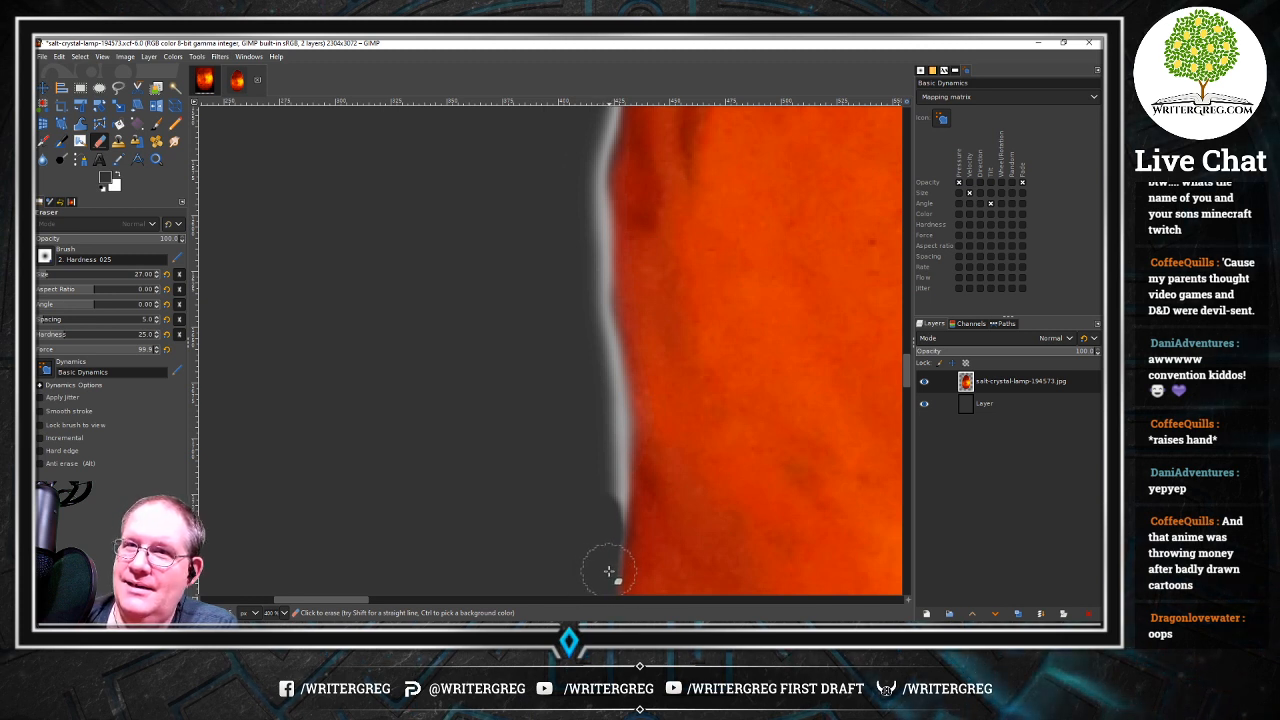
Erase the white fringe through the next inward dip and around the small bulge beside the dark red patch on the left edge
scroll(907, 376, down, 3)
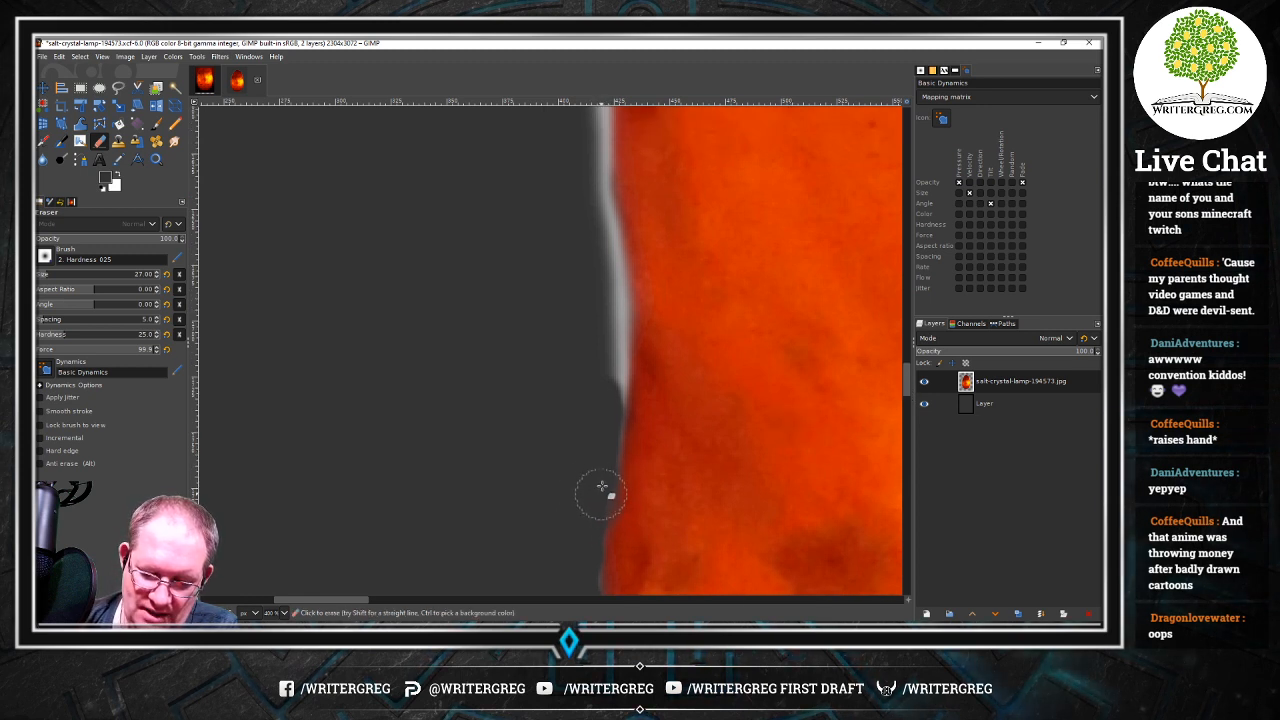
drag(614, 377, 595, 168)
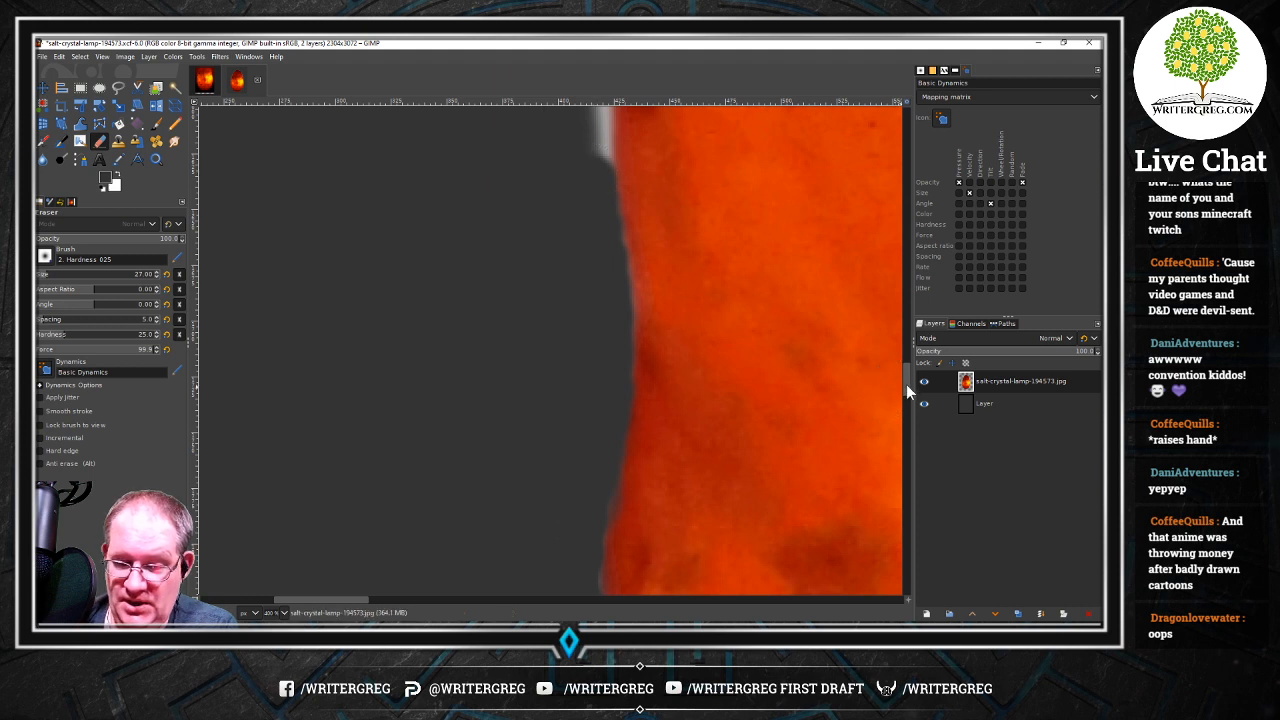
key(ctrl+z)
key(ctrl+z)
key(ctrl+z)
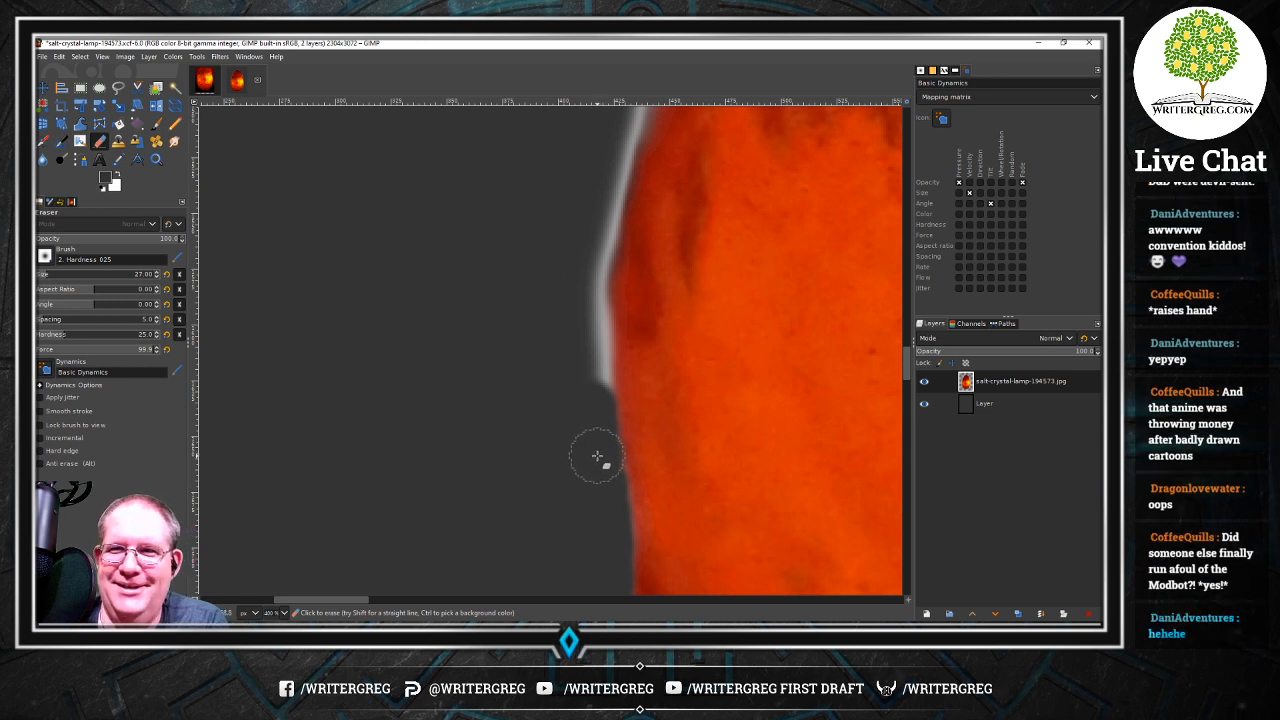
drag(597, 400, 594, 342)
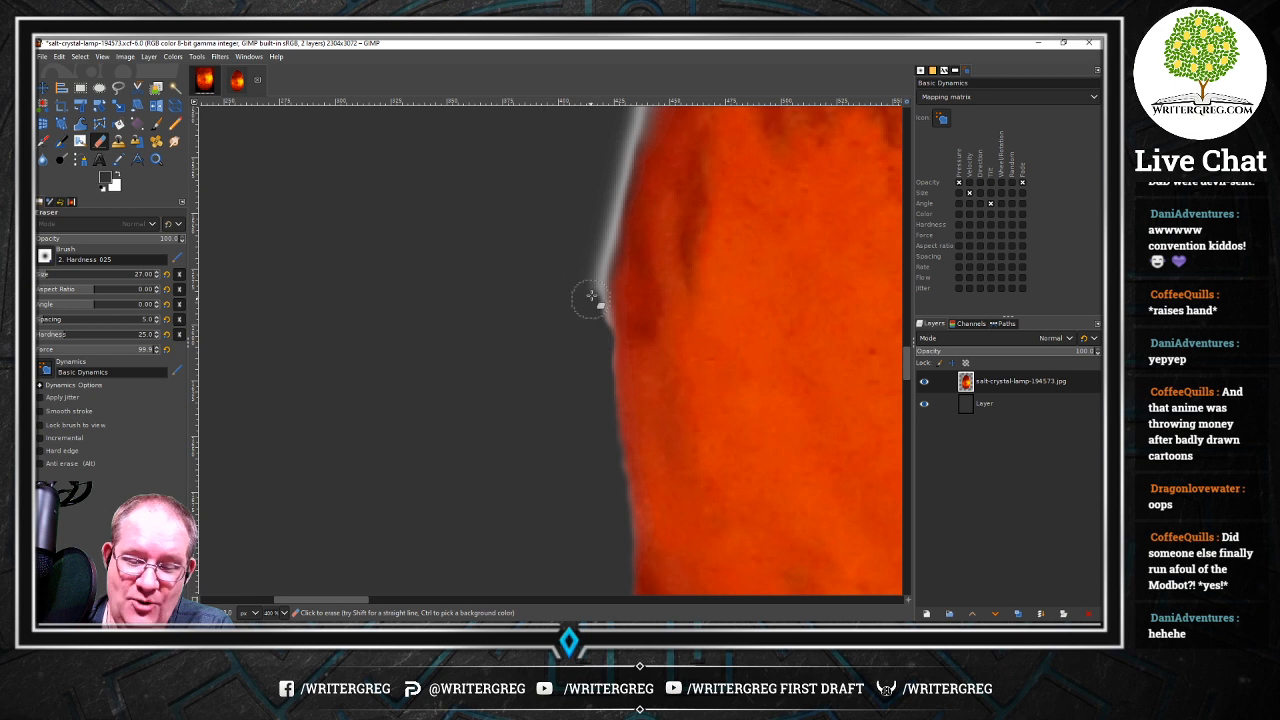
mouse_move(591, 295)
mouse_down()
mouse_move(591, 349)
mouse_move(593, 320)
mouse_up()
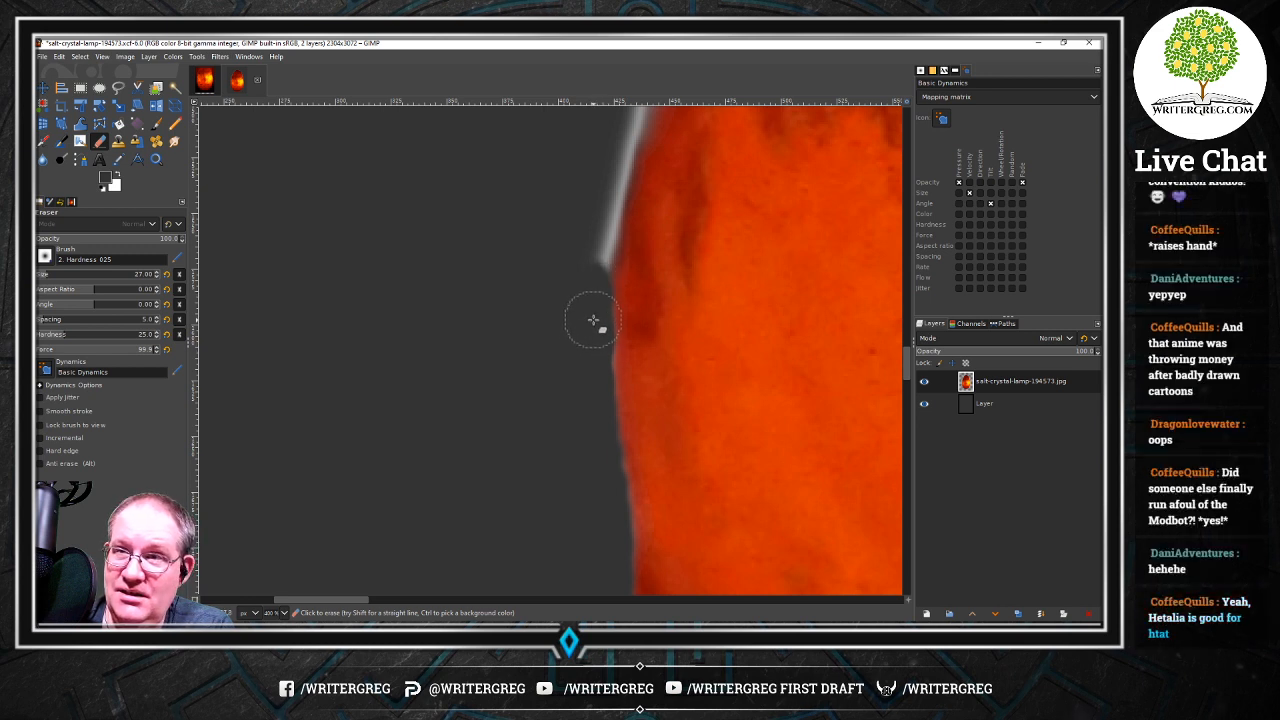
Erase the white fringe along the inward-slanting stretch of the left edge, from the small bulge up beside the large dark streak
scroll(903, 371, up, 3)
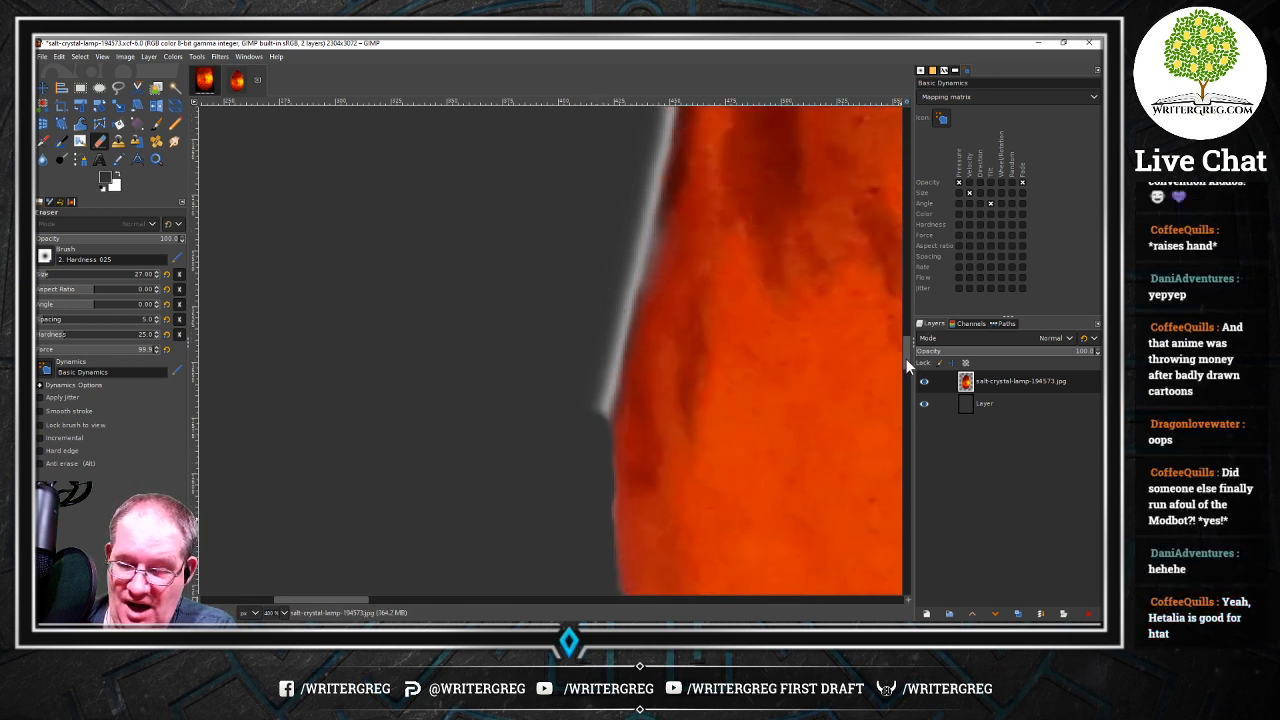
mouse_move(589, 495)
mouse_down()
mouse_move(594, 451)
mouse_move(586, 523)
mouse_move(602, 447)
mouse_up()
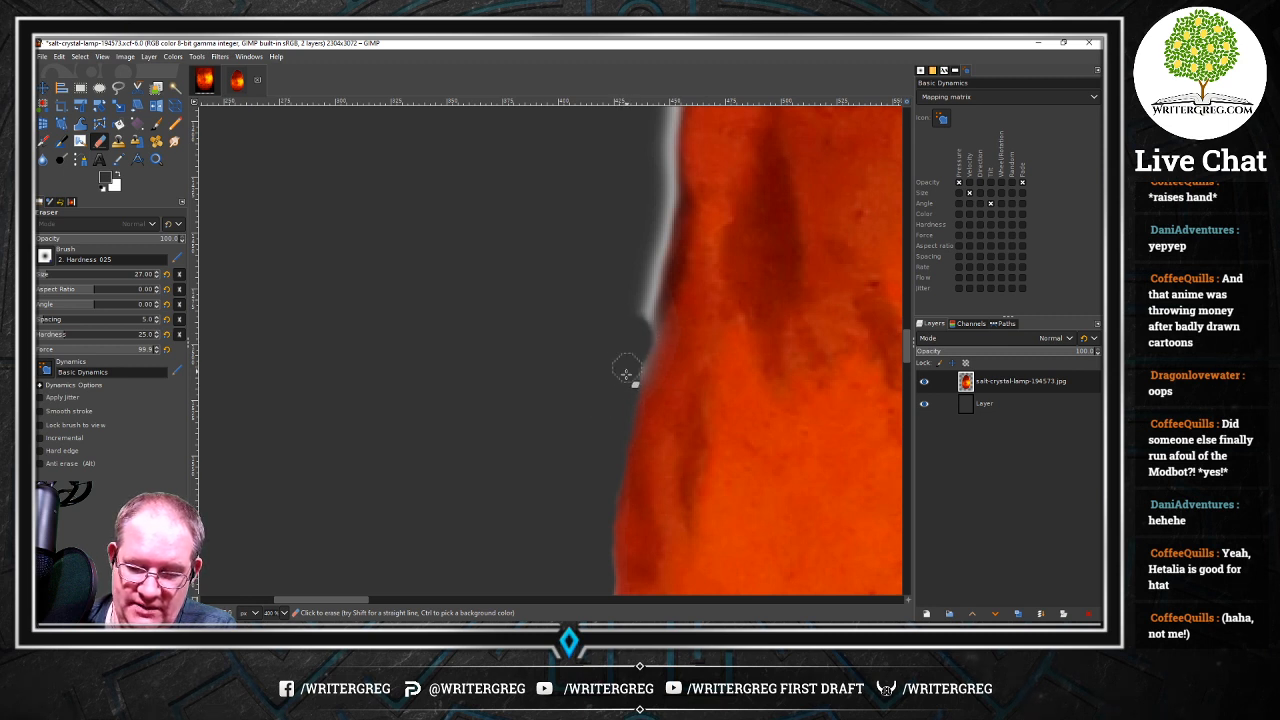
drag(635, 336, 640, 303)
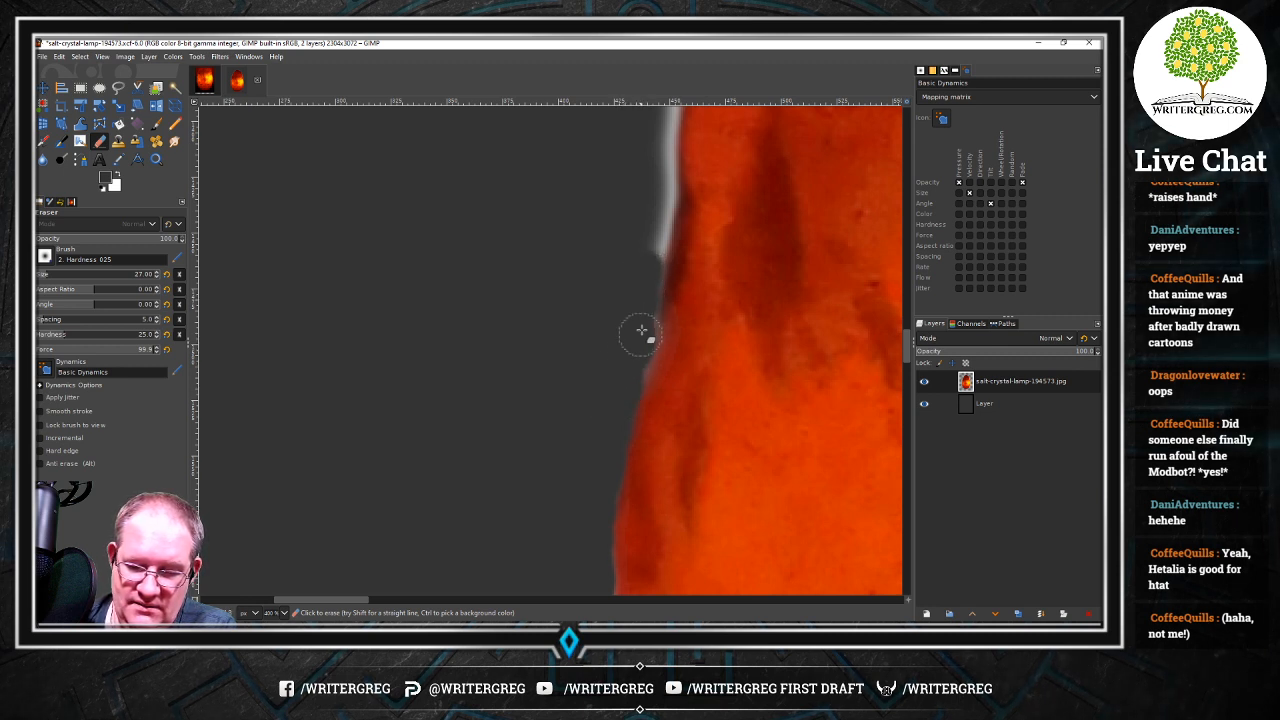
mouse_move(632, 367)
mouse_down()
mouse_move(659, 192)
mouse_move(654, 234)
mouse_up()
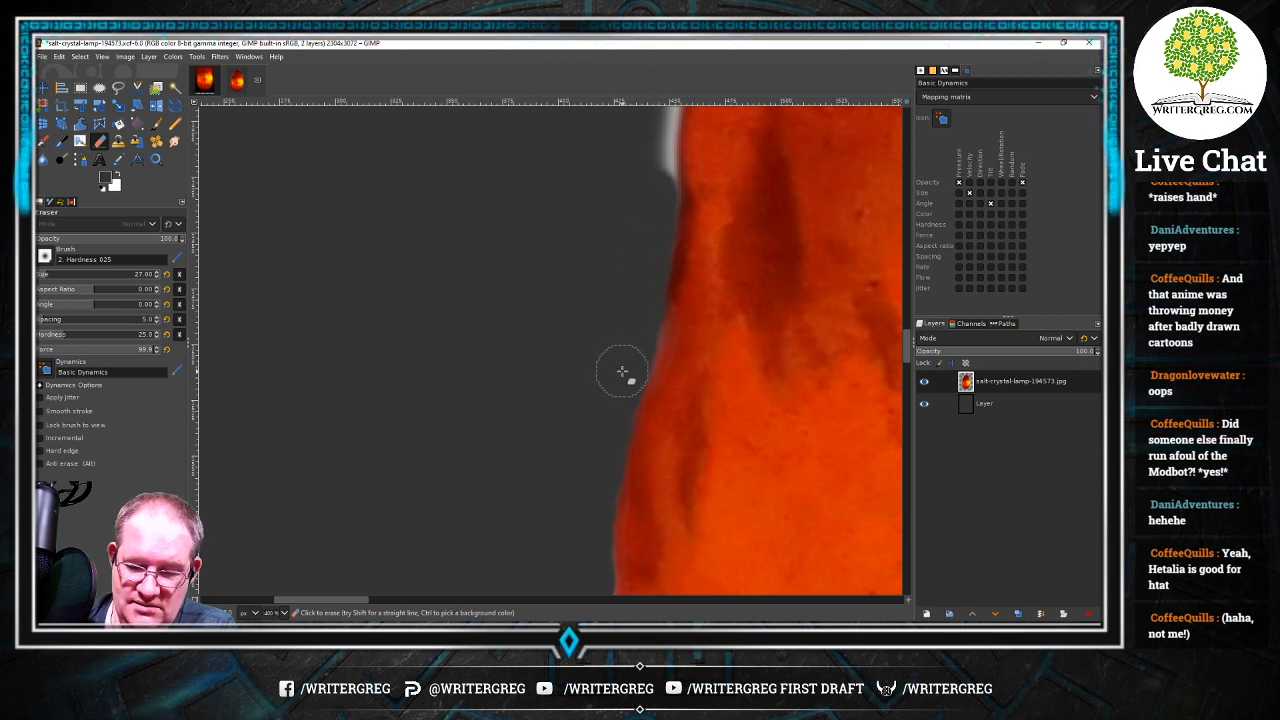
Erase the white fringe along the nearly vertical stretch of the left edge above the large dark streak
drag(908, 356, 908, 336)
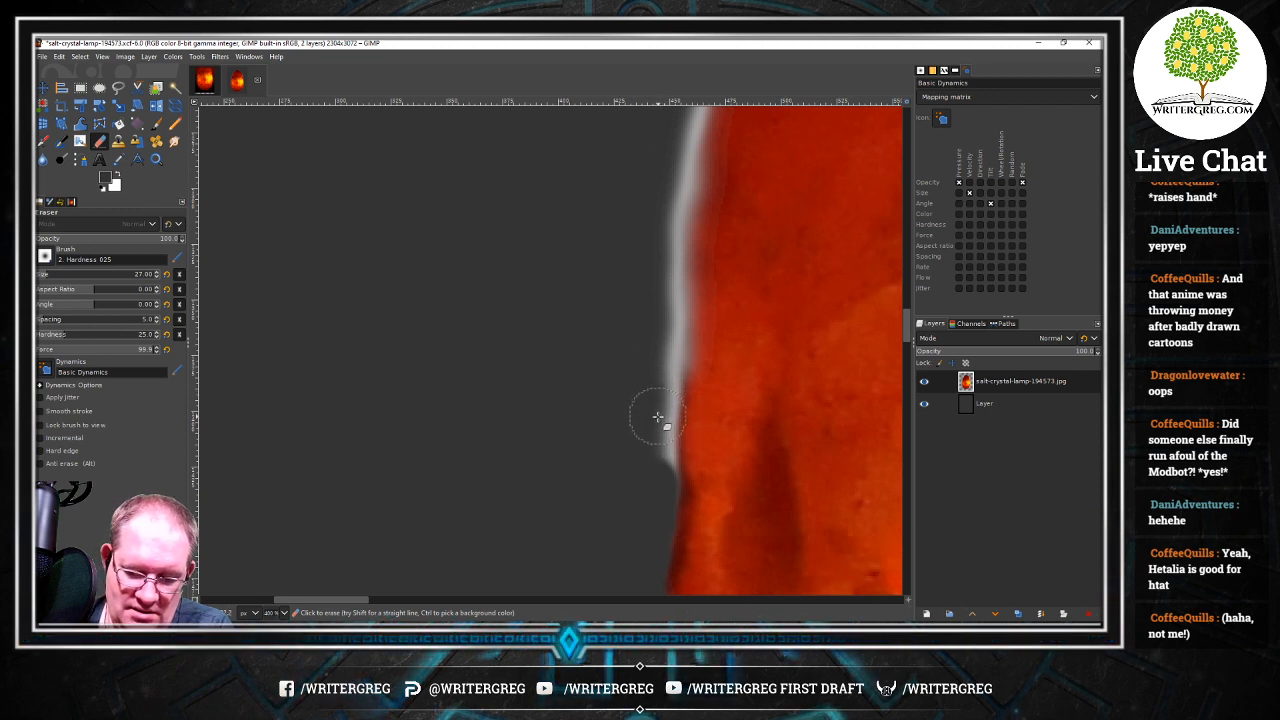
drag(654, 417, 656, 468)
mouse_move(662, 394)
mouse_down()
mouse_move(663, 409)
mouse_move(670, 375)
mouse_up()
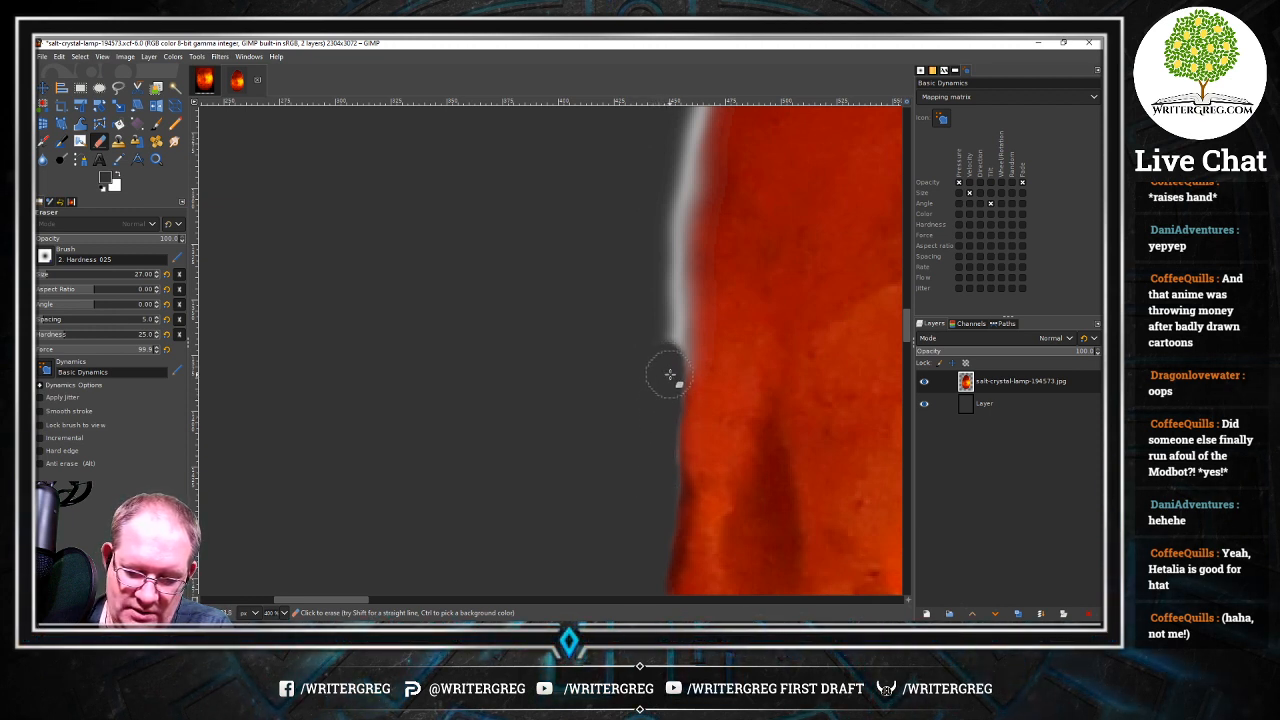
mouse_move(663, 314)
mouse_down()
mouse_move(669, 354)
mouse_move(674, 309)
mouse_move(674, 366)
mouse_move(670, 343)
mouse_up()
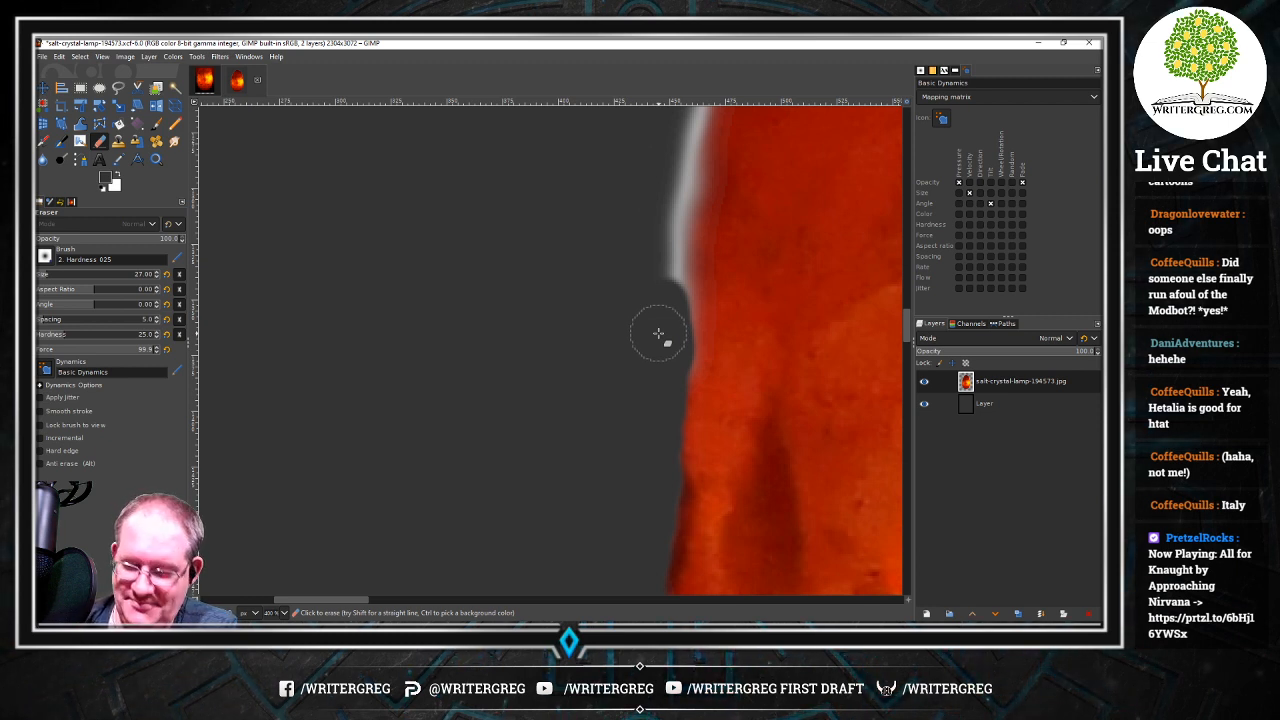
Erase the white fringe where the left edge starts leaning inward, up to the small notch in the dark red area
scroll(904, 320, up, 5)
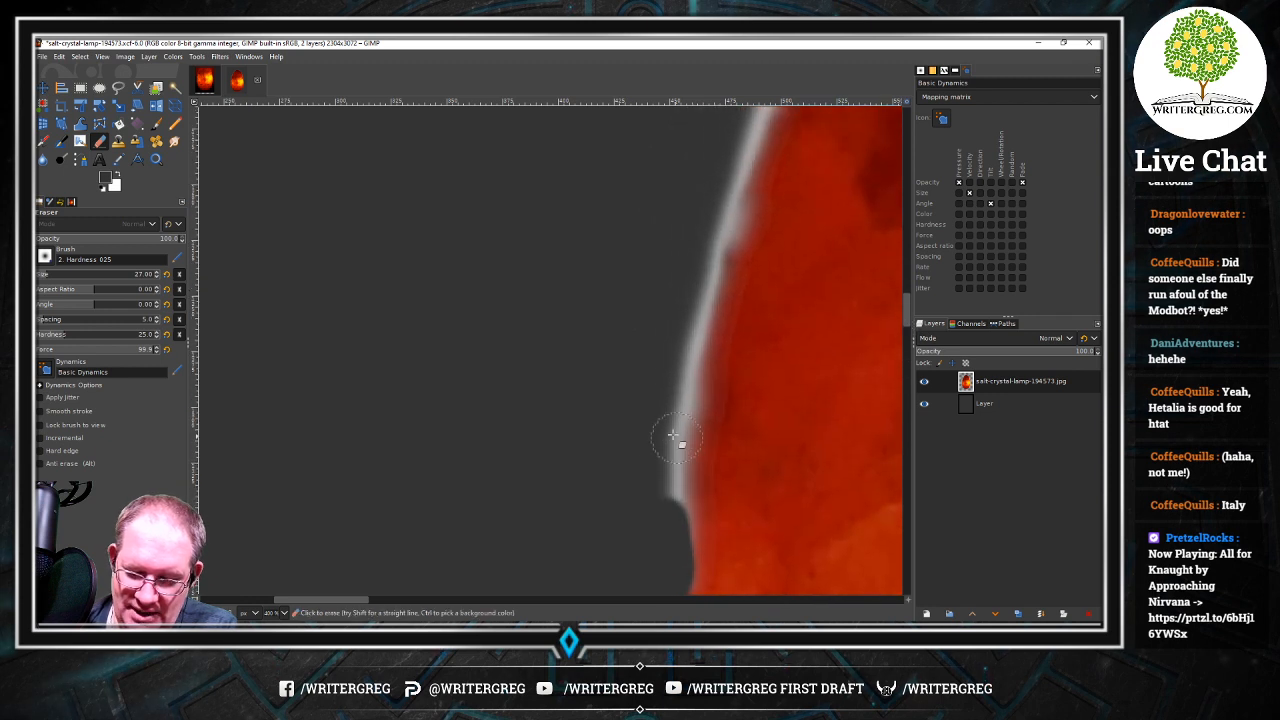
mouse_move(655, 465)
mouse_down()
mouse_move(666, 506)
mouse_move(671, 478)
mouse_move(669, 537)
mouse_move(674, 377)
mouse_move(674, 477)
mouse_move(691, 316)
mouse_up()
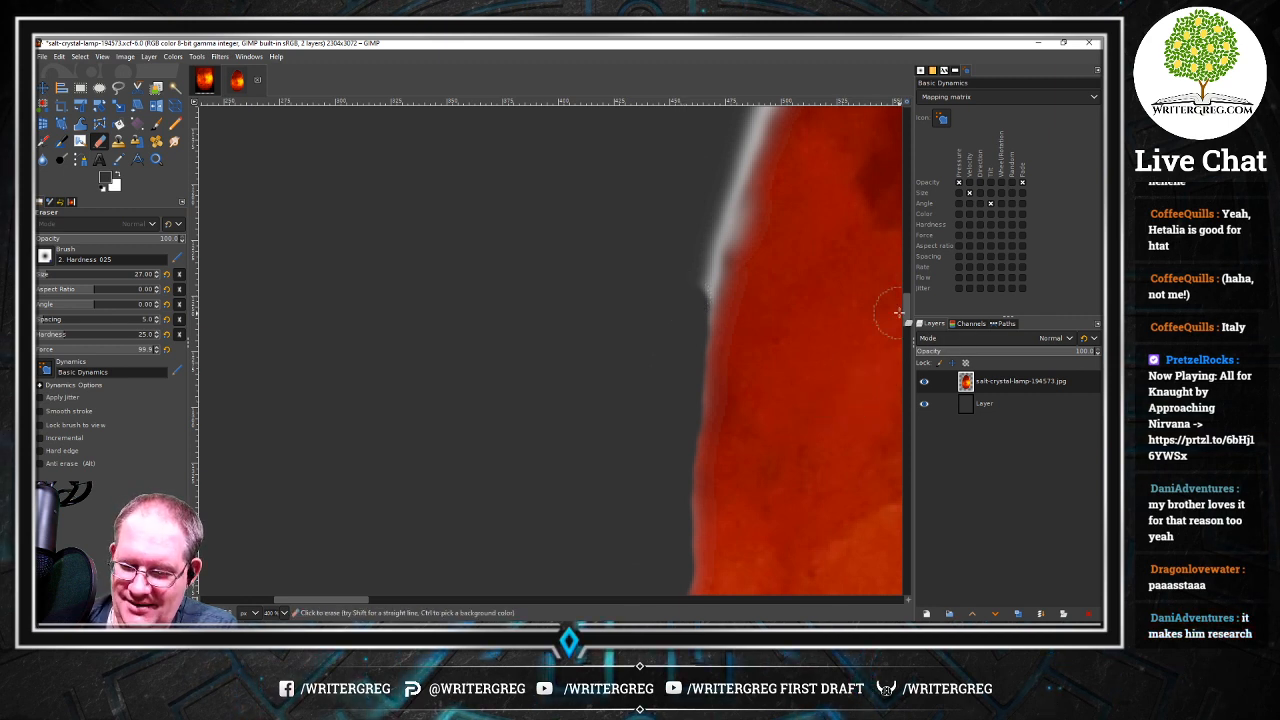
key(ctrl+z)
key(ctrl+z)
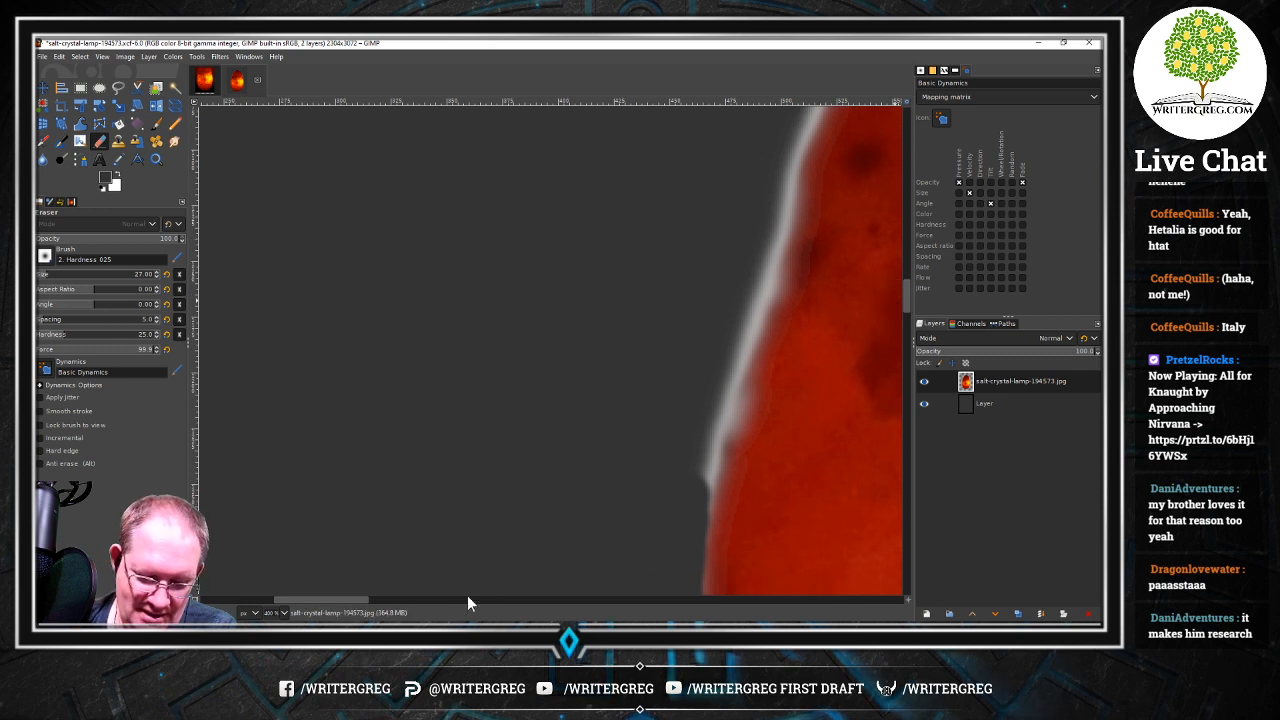
Erase the white fringe along the steep slope past the small notch, stopping just below the round dark spot
drag(358, 596, 384, 603)
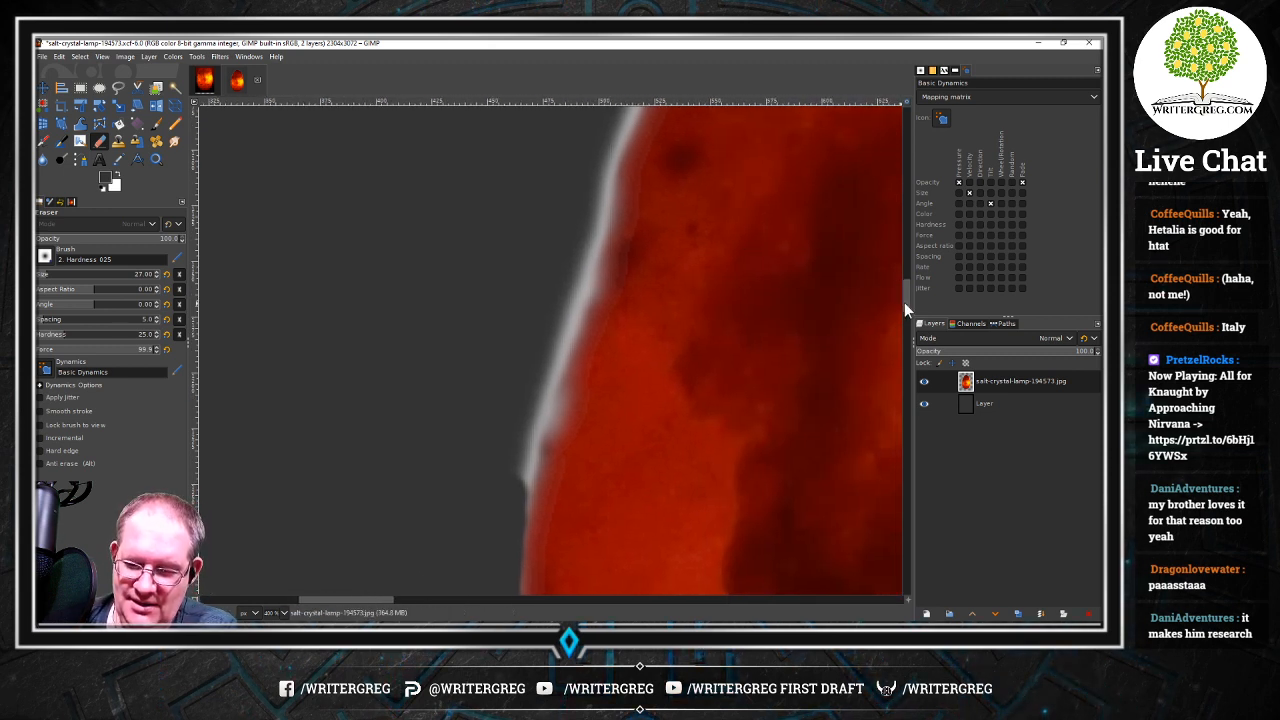
drag(904, 302, 906, 306)
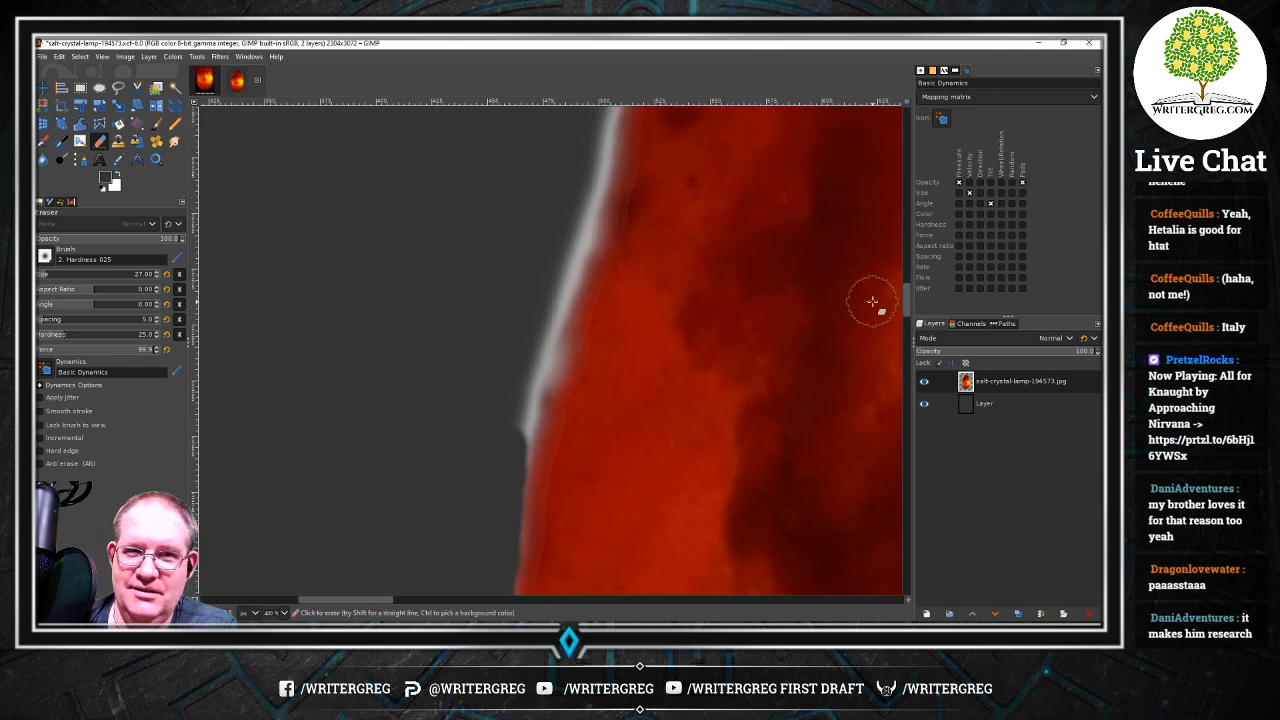
mouse_move(514, 466)
mouse_down()
mouse_move(550, 331)
mouse_move(534, 385)
mouse_move(542, 317)
mouse_up()
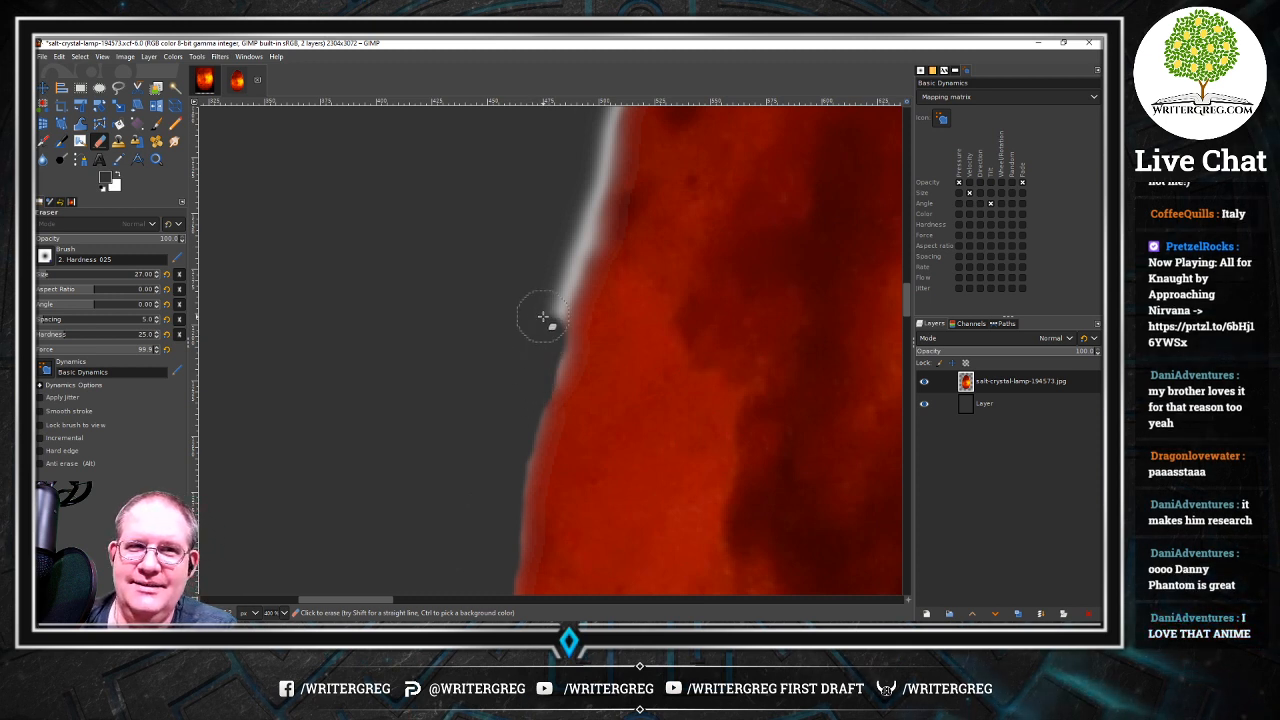
key(ctrl+z)
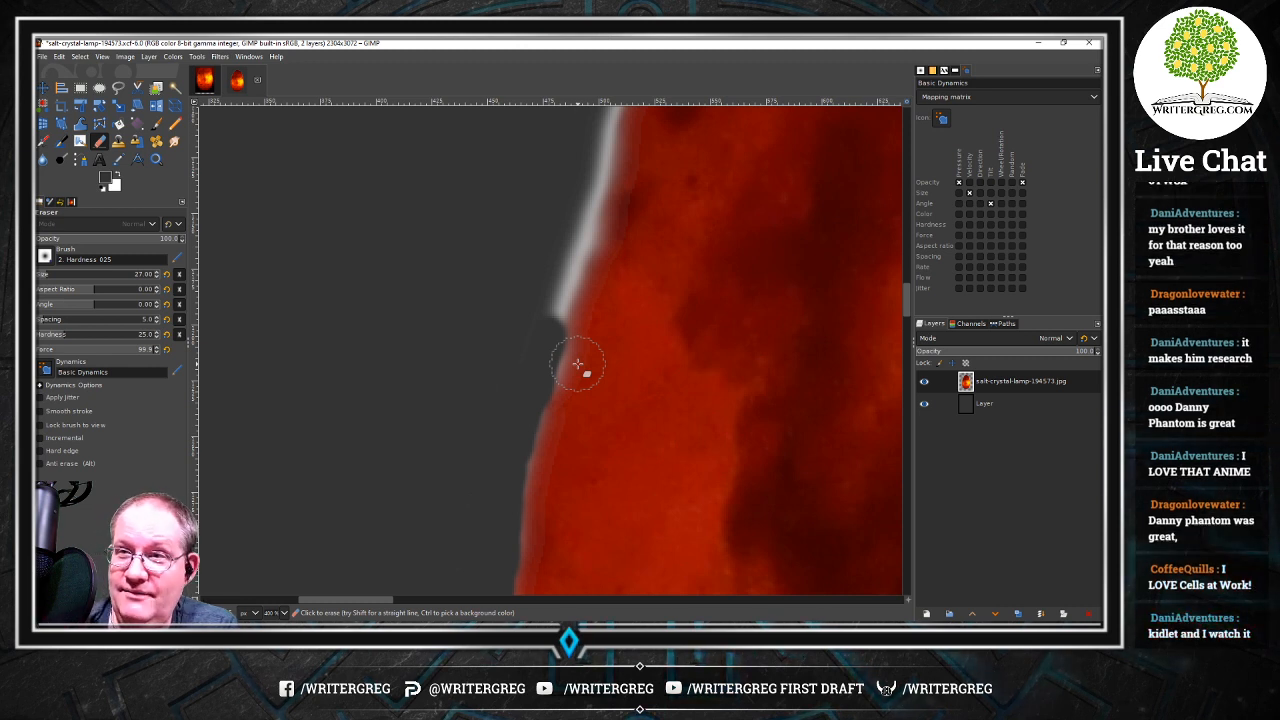
drag(532, 356, 558, 300)
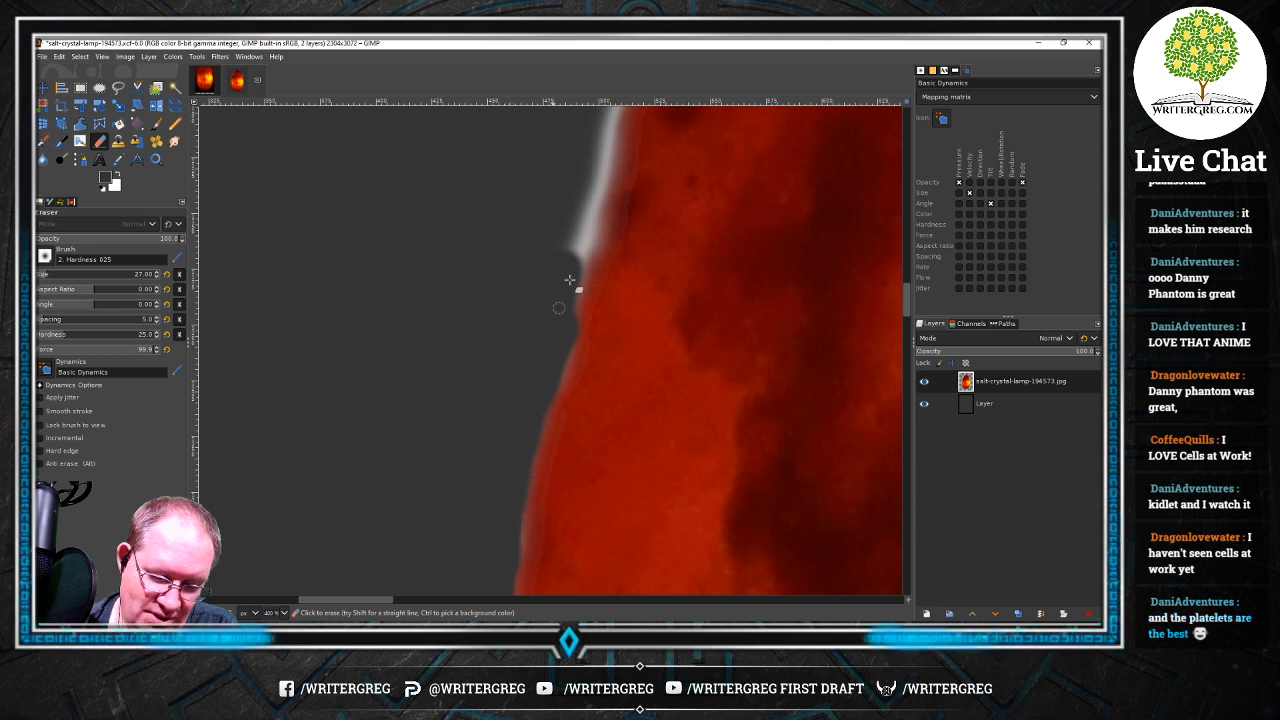
drag(577, 206, 572, 258)
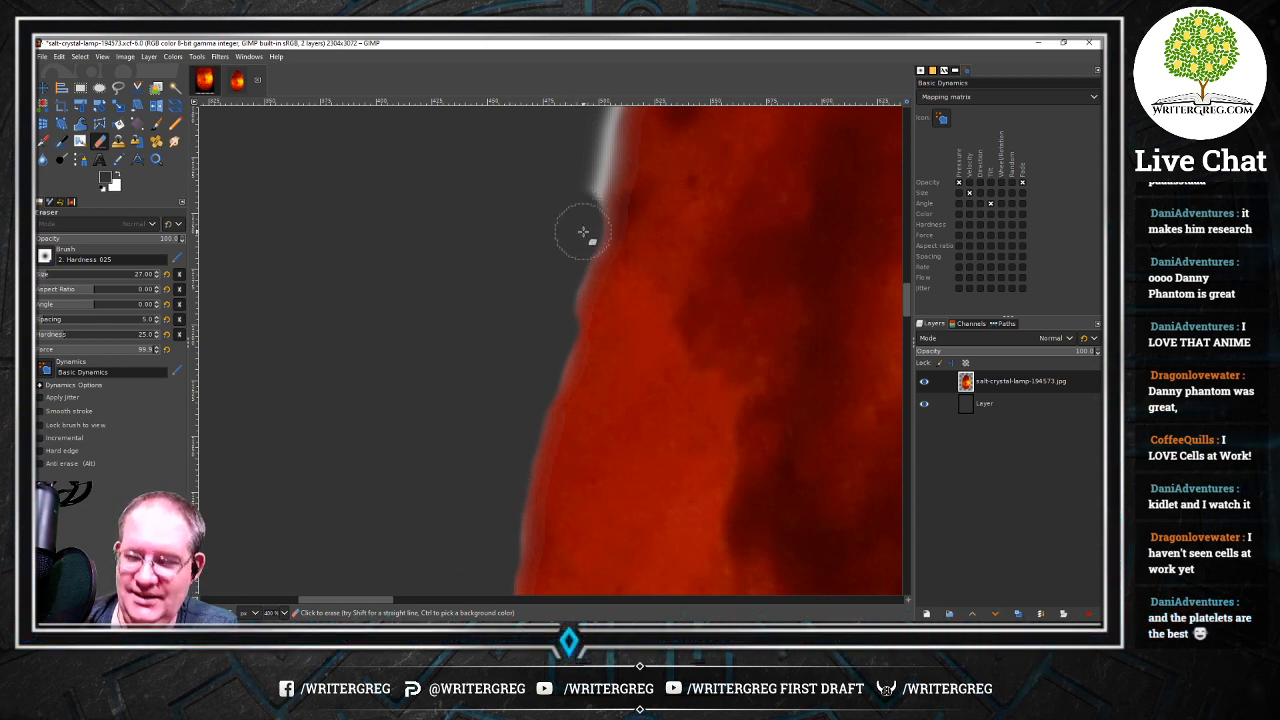
Erase the white fringe around the curve beside the round dark spot and along the start of the upper-left diagonal
drag(904, 298, 880, 268)
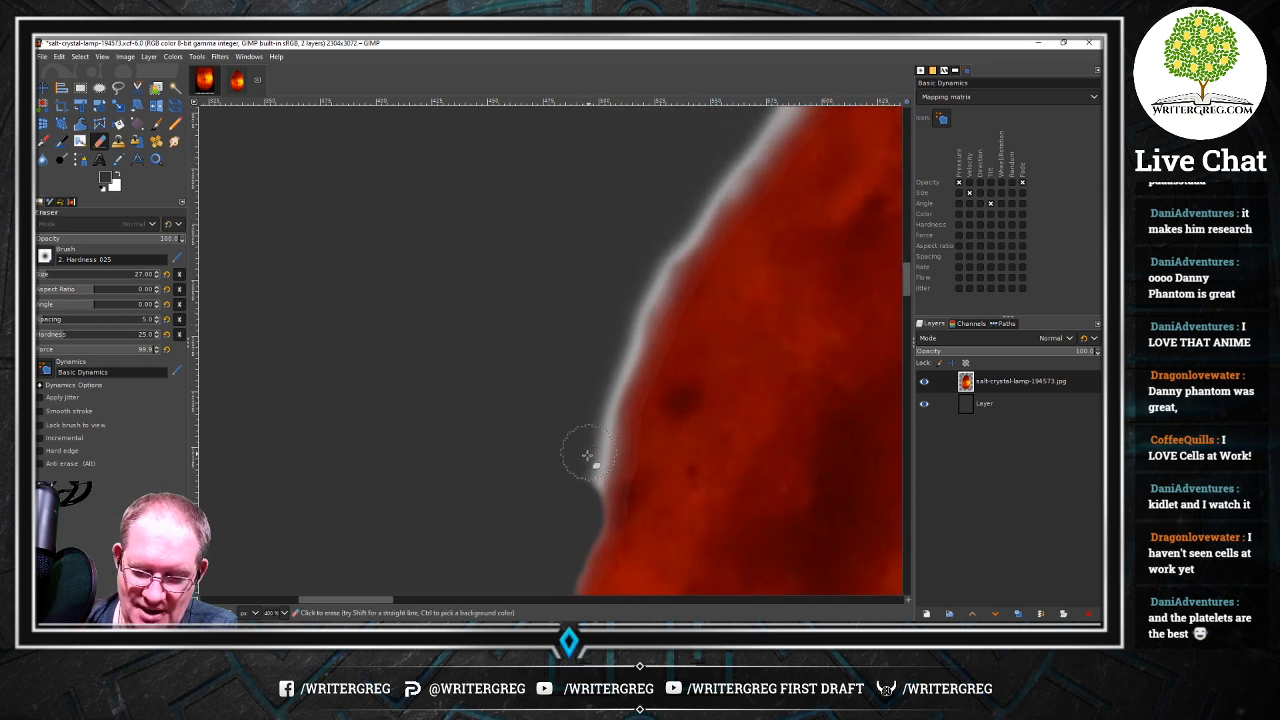
mouse_move(587, 455)
mouse_down()
mouse_move(579, 501)
mouse_move(591, 449)
mouse_up()
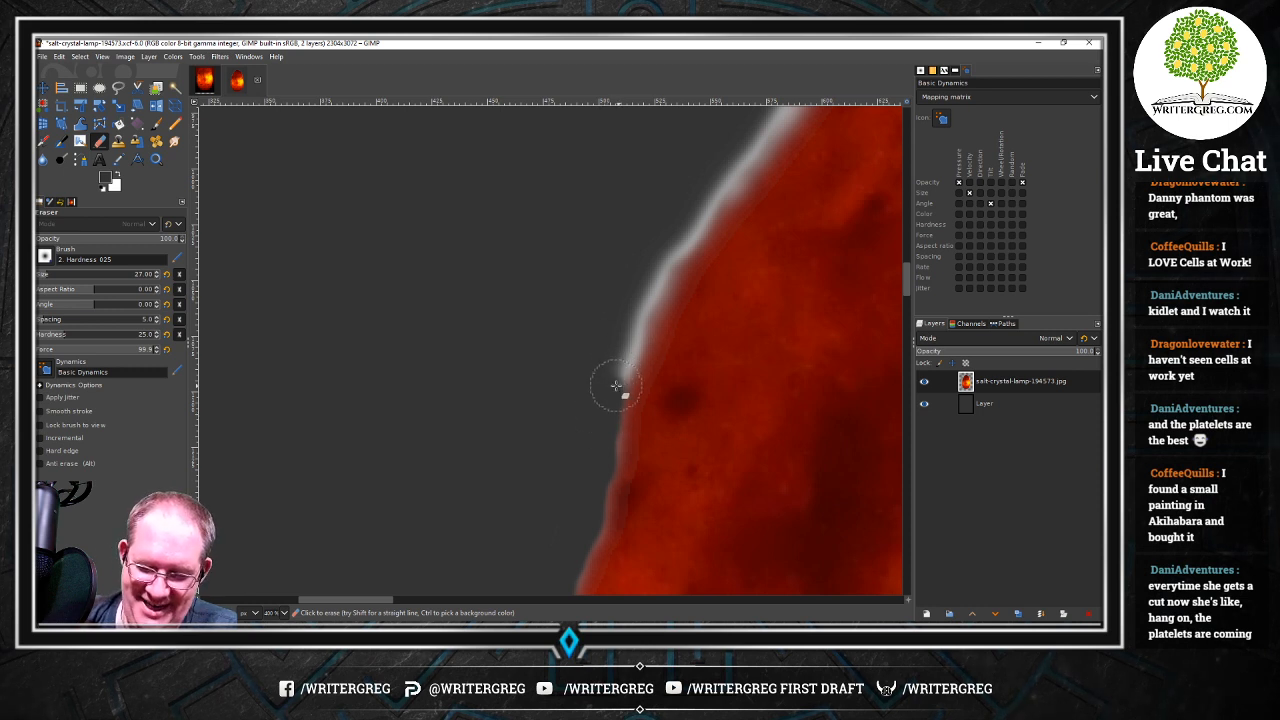
mouse_move(616, 386)
mouse_down()
mouse_move(630, 335)
mouse_move(599, 414)
mouse_move(672, 246)
mouse_move(651, 277)
mouse_up()
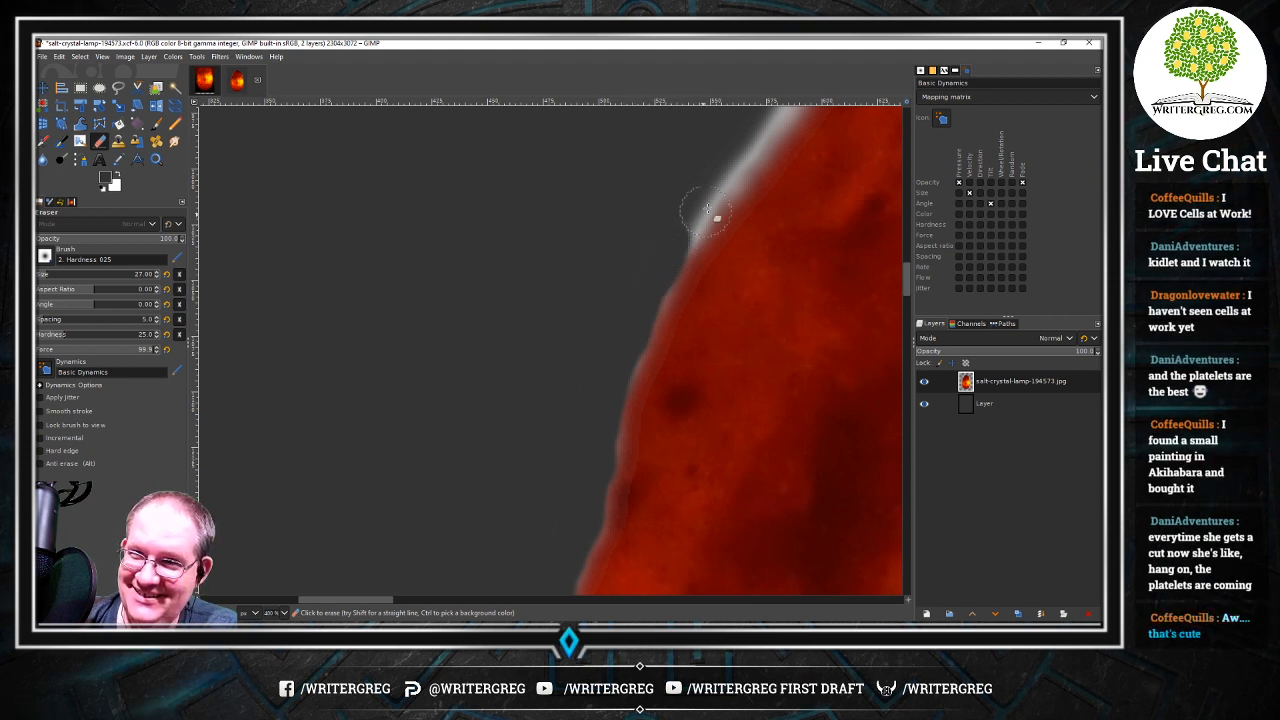
mouse_move(705, 233)
mouse_down()
mouse_move(670, 259)
mouse_move(721, 179)
mouse_move(633, 305)
mouse_move(669, 230)
mouse_move(647, 272)
mouse_move(605, 428)
mouse_up()
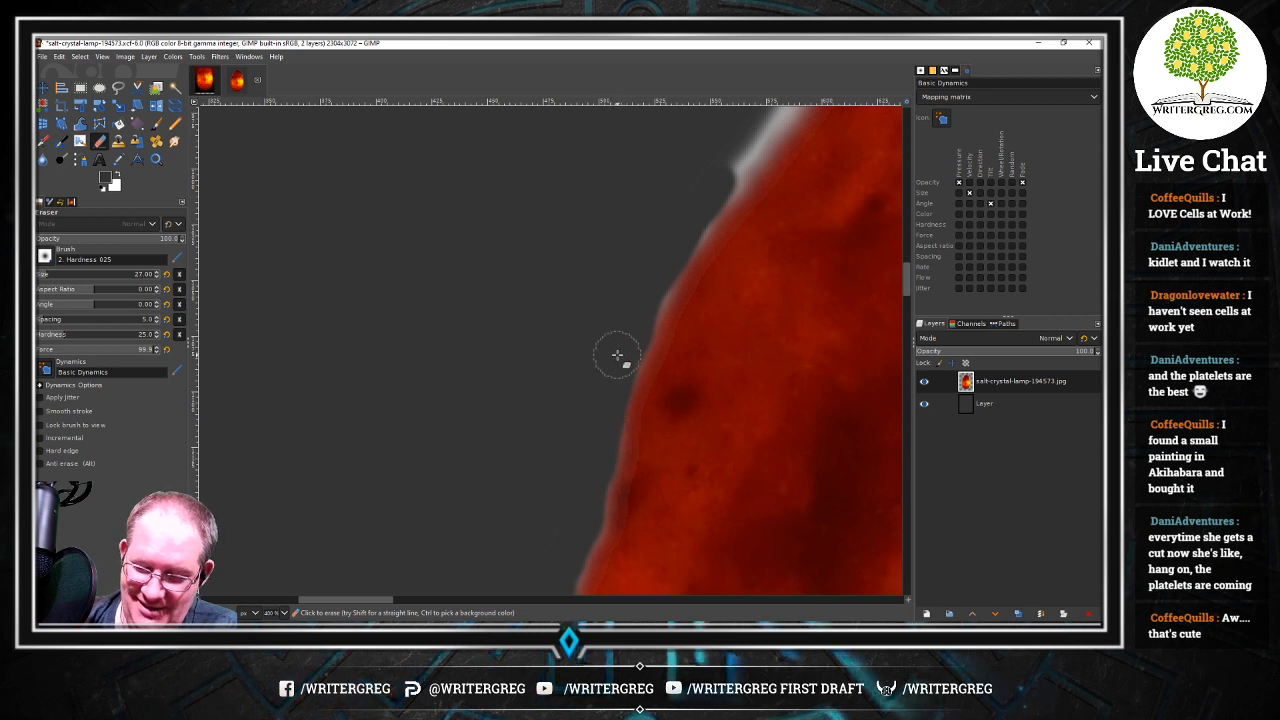
Erase the white fringe along the upper-left diagonal above the round dark spot, up to where the edge turns steeper
drag(903, 282, 905, 265)
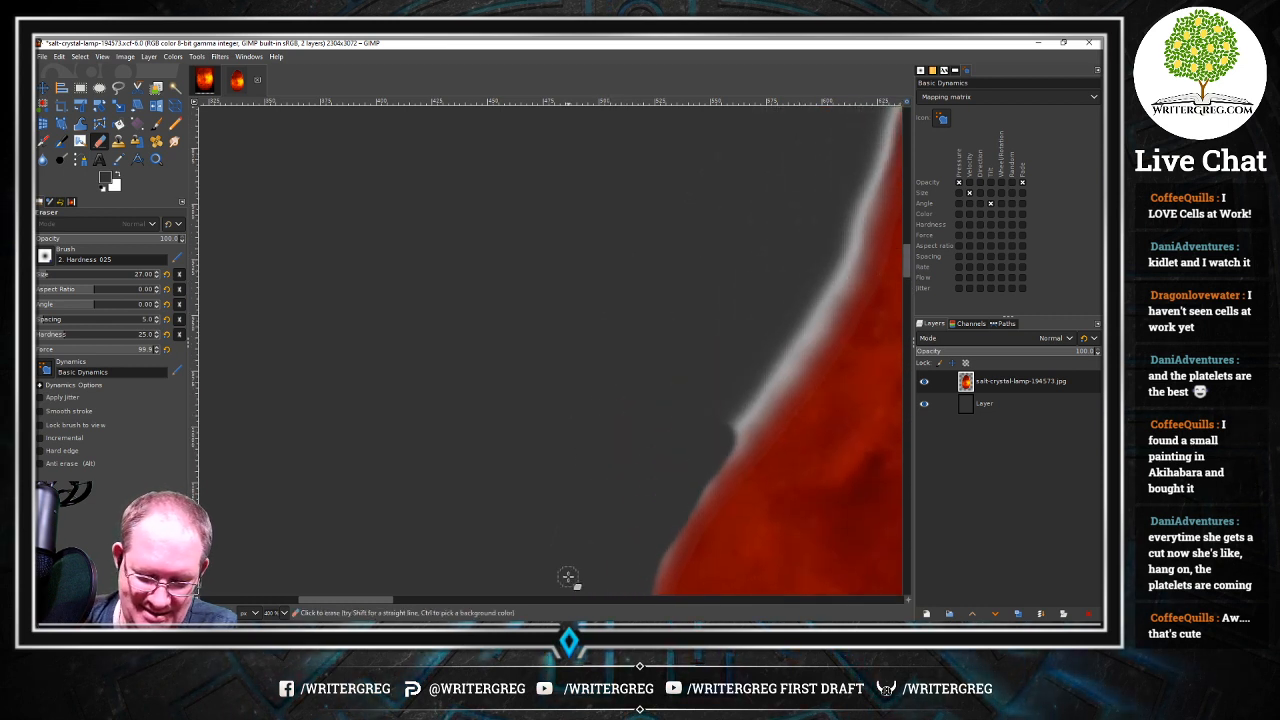
drag(386, 600, 424, 601)
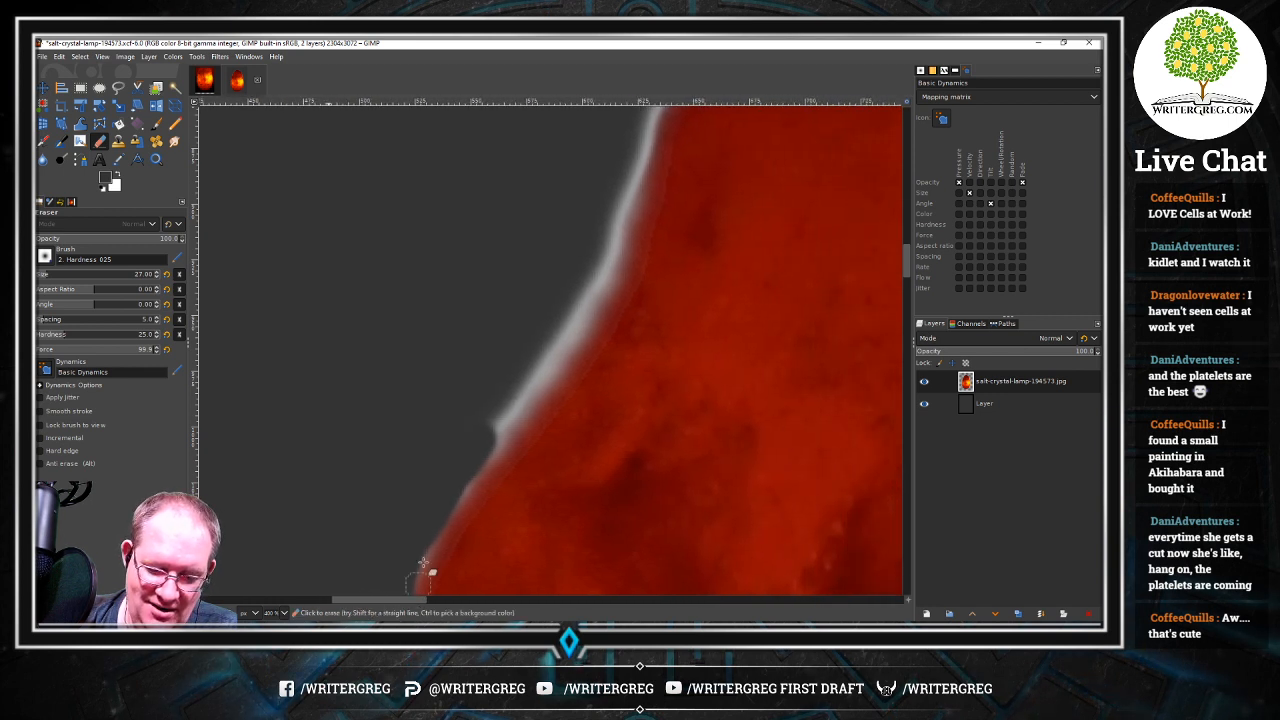
mouse_move(458, 475)
mouse_down()
mouse_move(484, 435)
mouse_move(398, 586)
mouse_move(449, 471)
mouse_move(516, 387)
mouse_move(476, 458)
mouse_move(565, 337)
mouse_move(524, 398)
mouse_up()
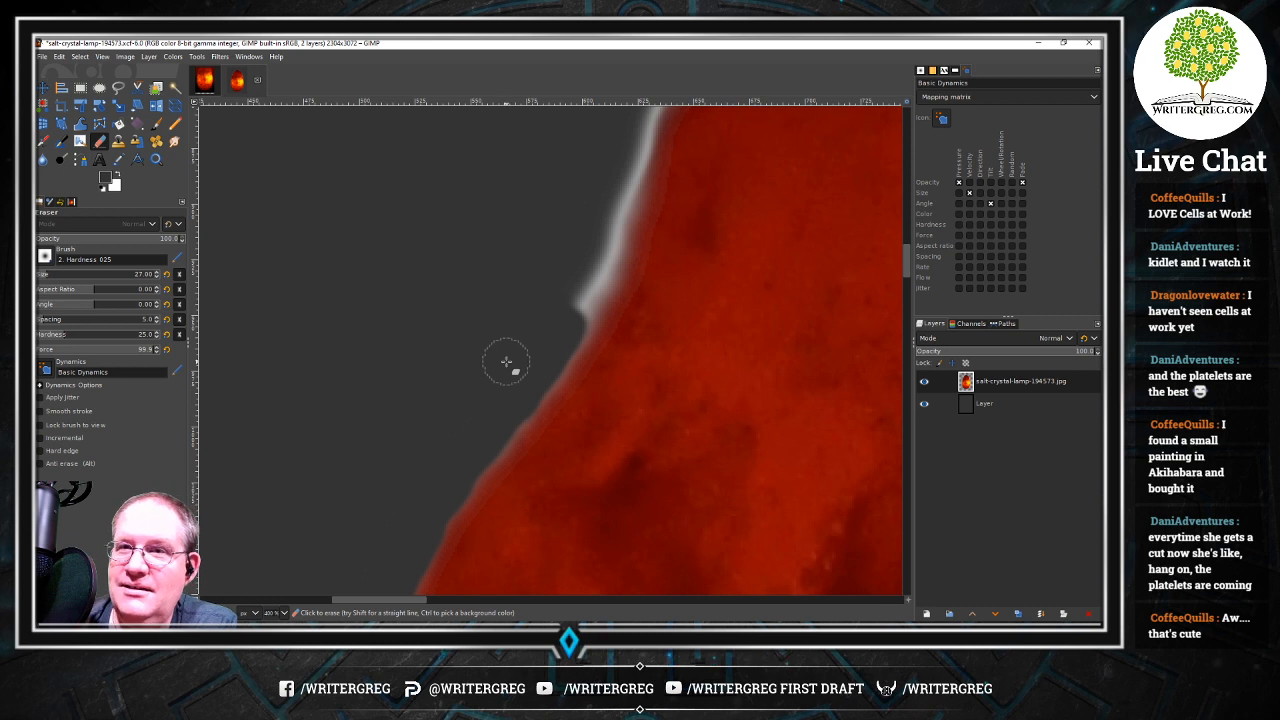
mouse_move(505, 362)
mouse_down()
mouse_move(573, 261)
mouse_move(578, 312)
mouse_move(594, 262)
mouse_move(562, 343)
mouse_move(615, 221)
mouse_move(551, 363)
mouse_move(565, 344)
mouse_move(406, 571)
mouse_up()
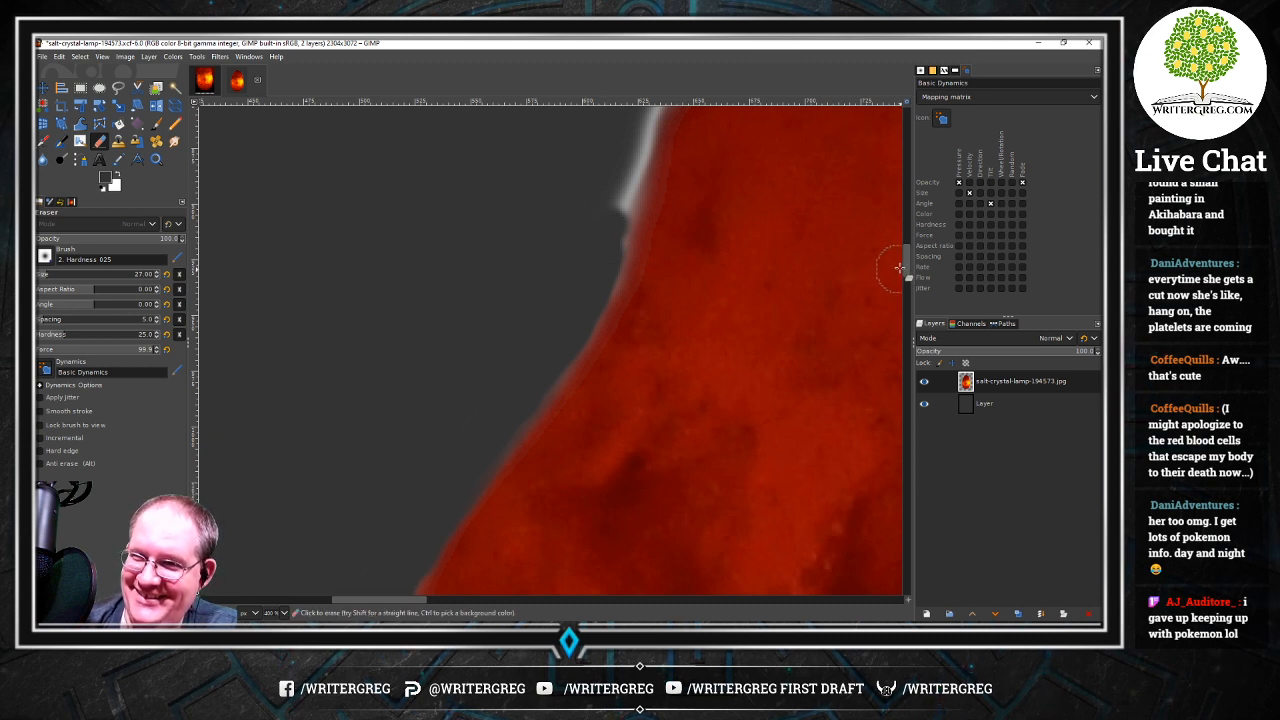
Erase the white fringe along the steep, slightly wavy stretch of the upper-left edge, stopping below the next inward curve
drag(905, 264, 905, 246)
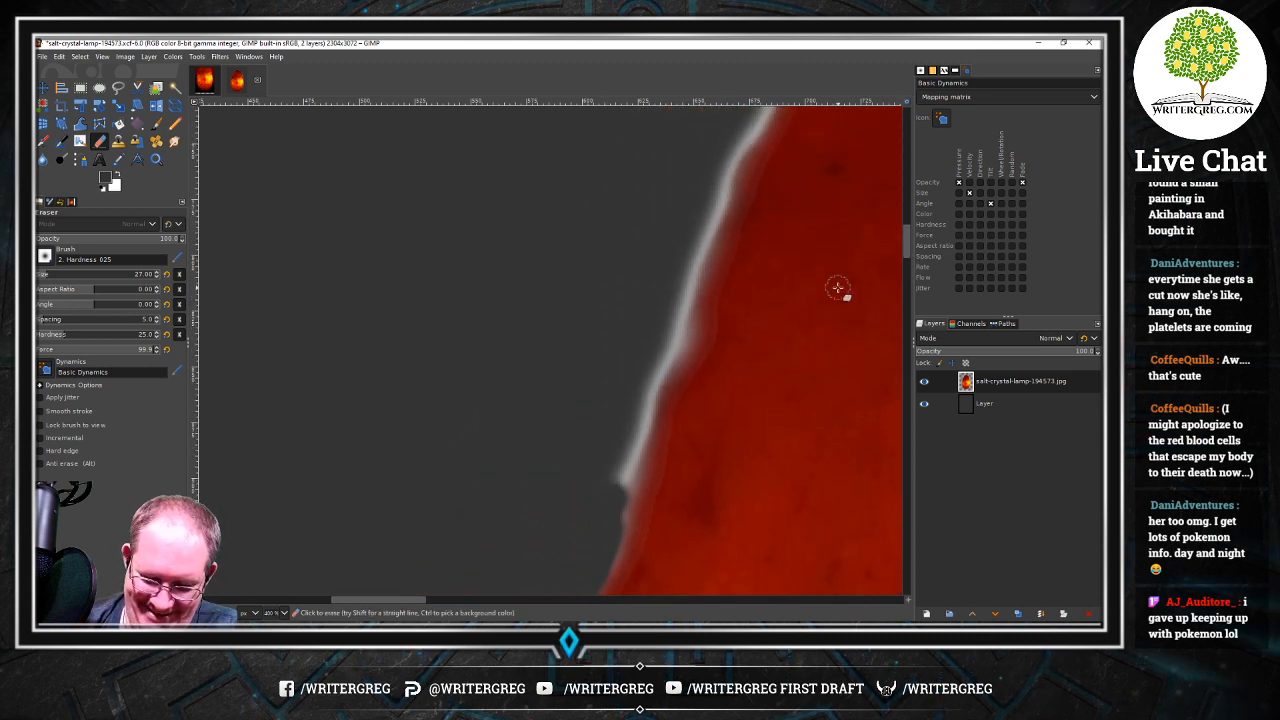
drag(603, 511, 623, 434)
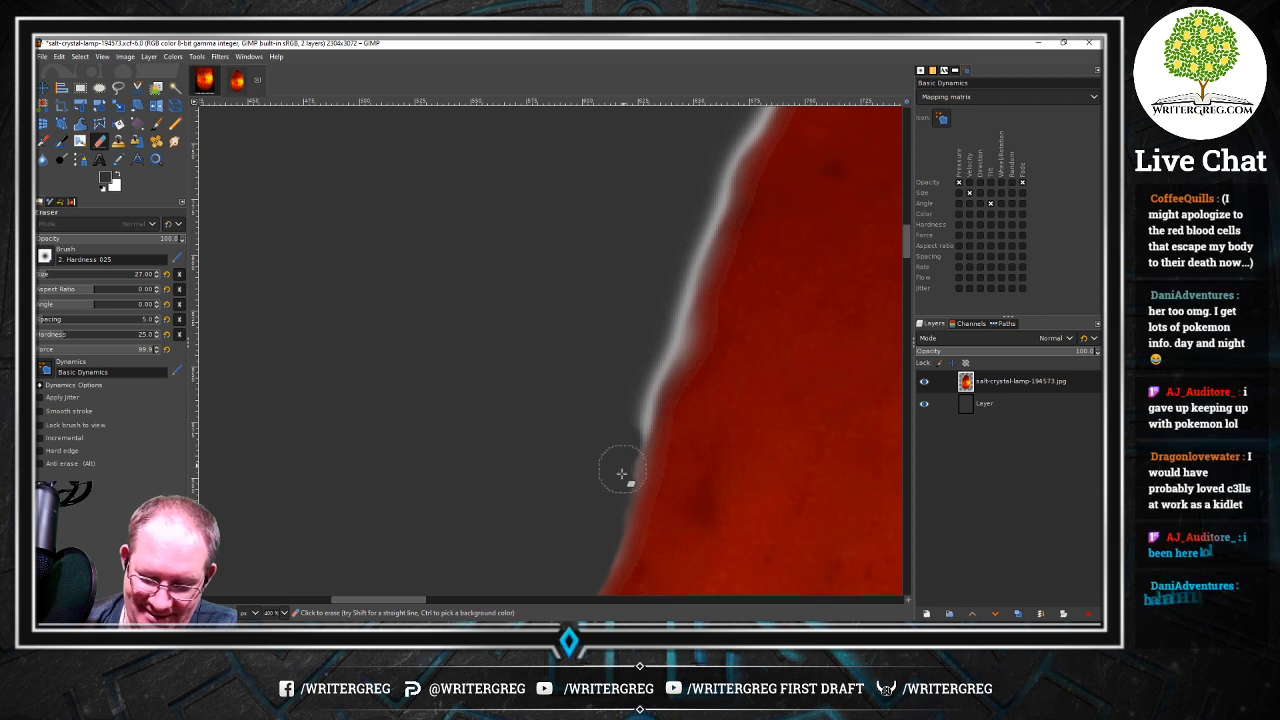
drag(619, 472, 624, 449)
mouse_move(615, 492)
mouse_down()
mouse_move(659, 356)
mouse_move(634, 423)
mouse_up()
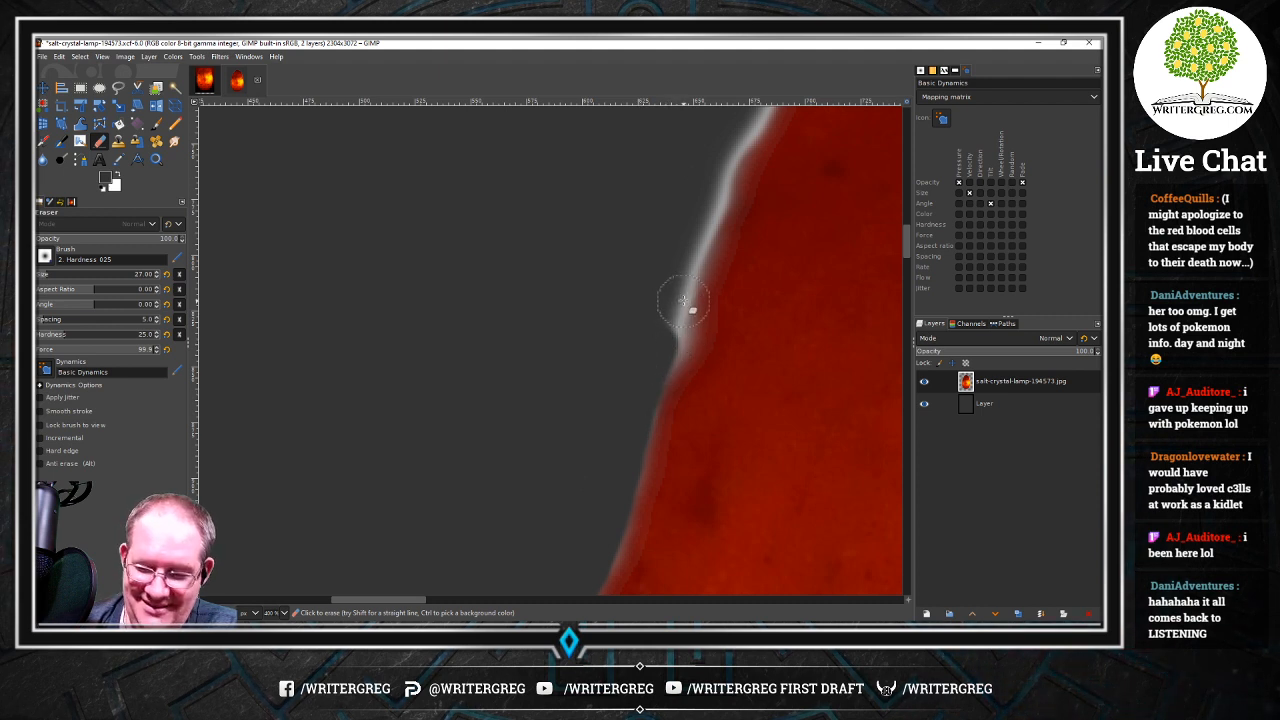
drag(683, 300, 662, 345)
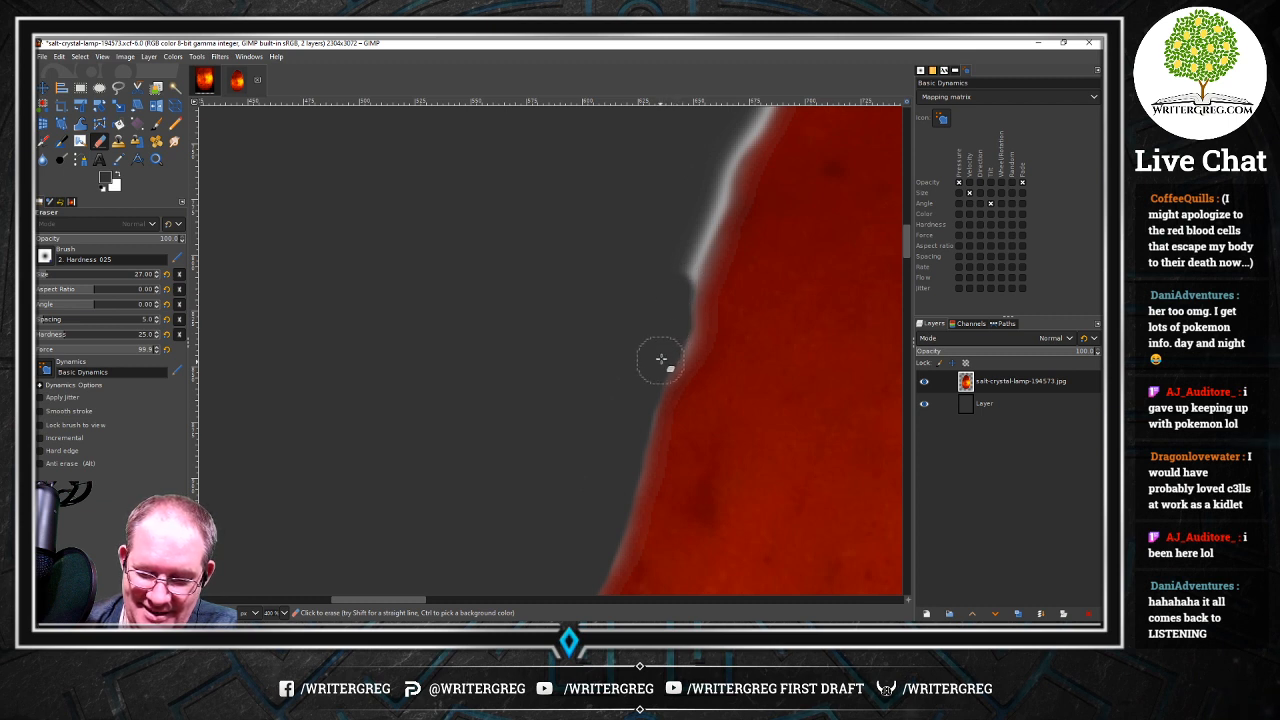
drag(670, 307, 697, 222)
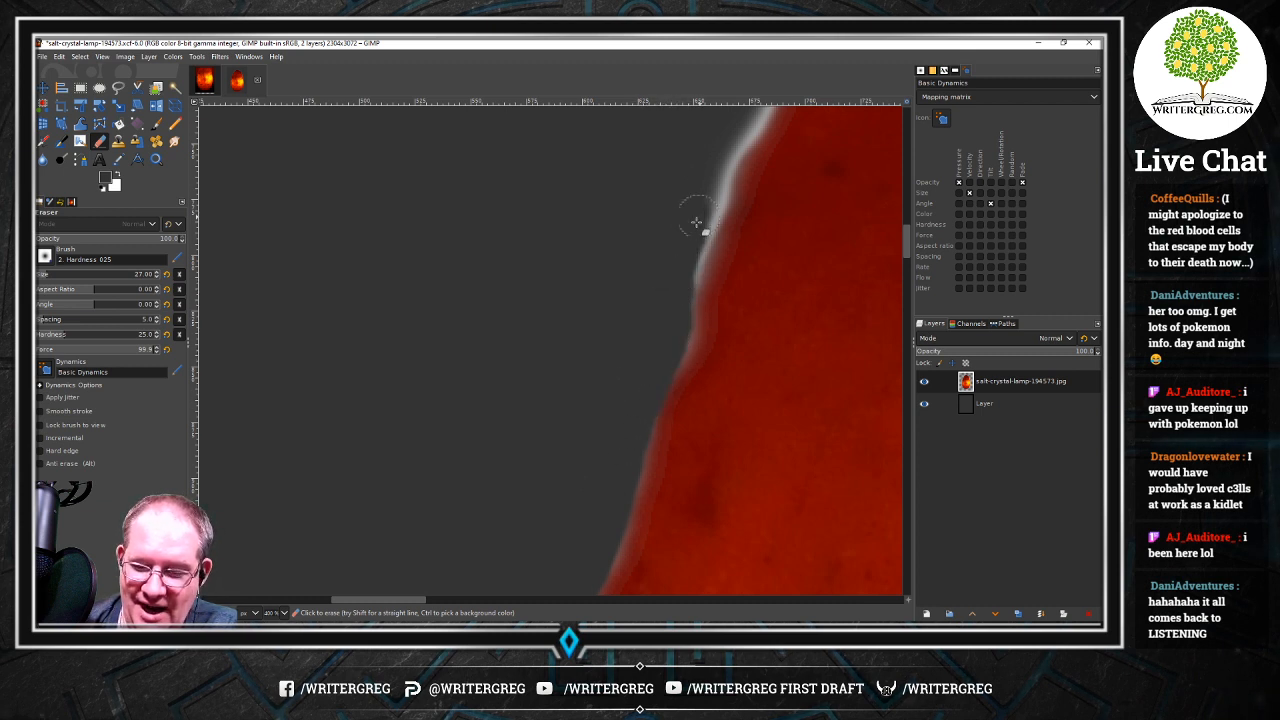
drag(680, 284, 703, 231)
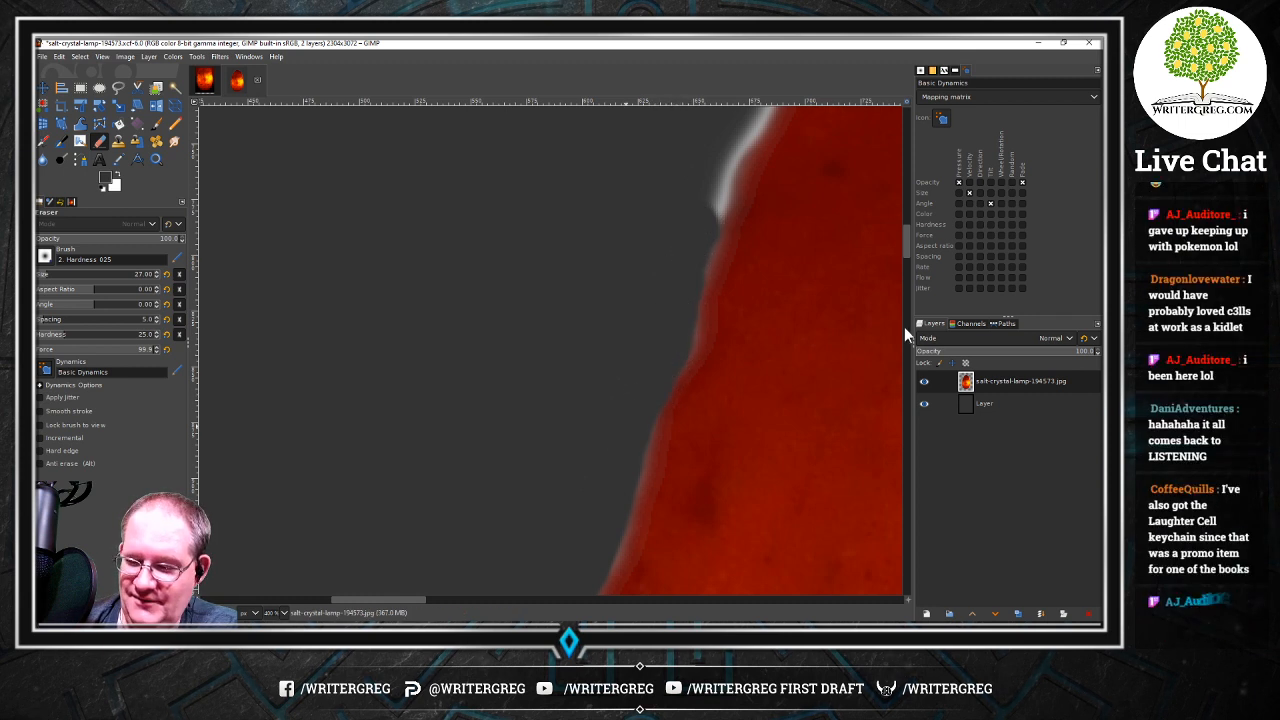
Erase the white fringe around the inward curve beside the small dark spot, stopping just before the whitish patch on the edge
drag(905, 248, 905, 239)
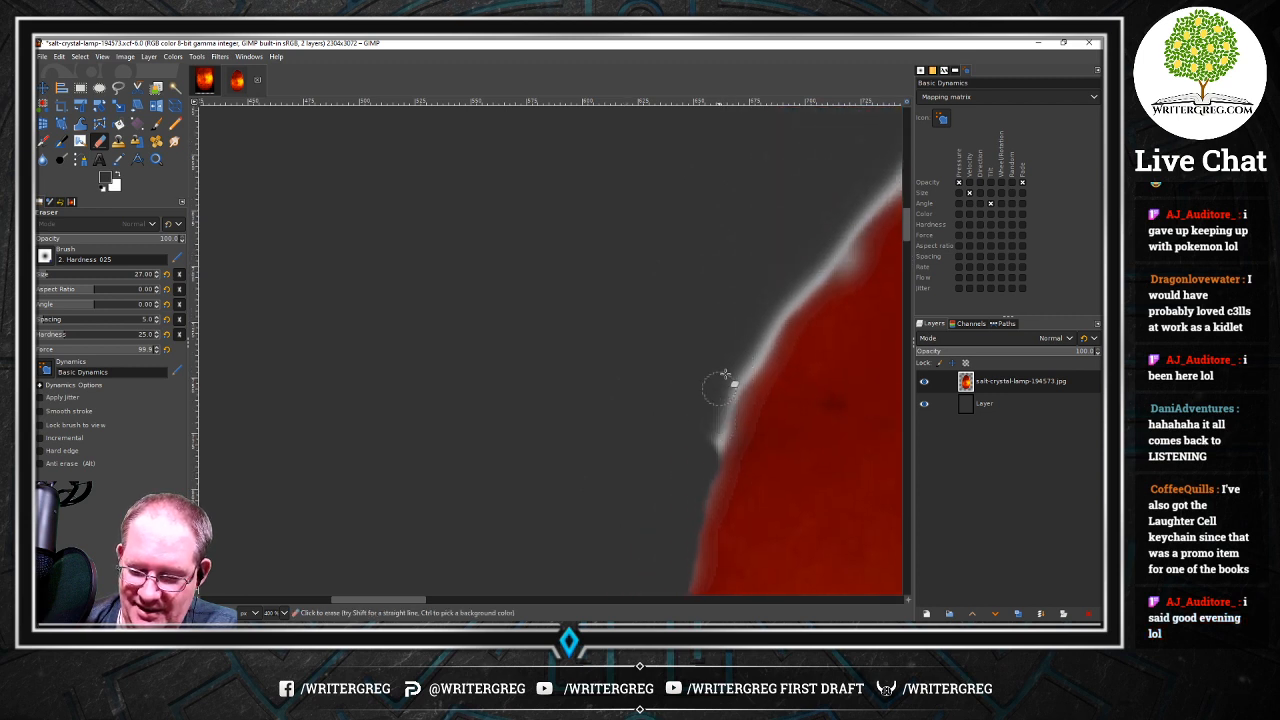
mouse_move(706, 429)
mouse_down()
mouse_move(737, 370)
mouse_move(705, 460)
mouse_up()
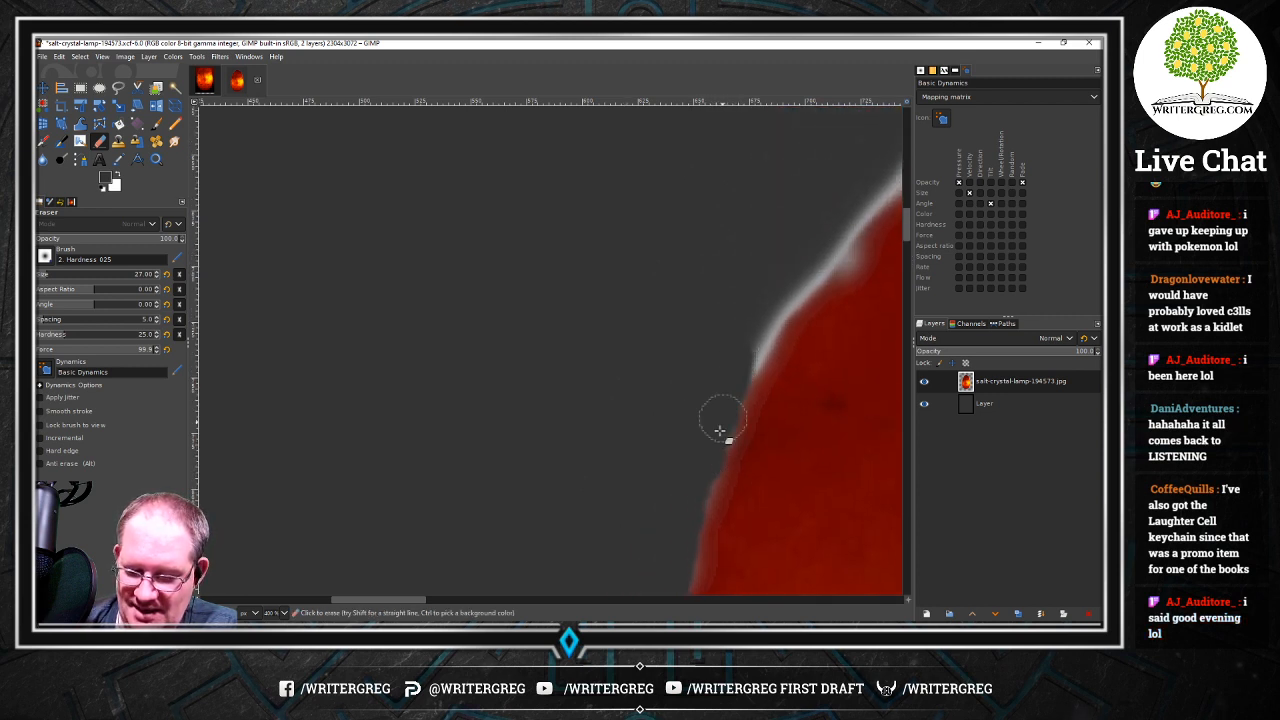
drag(751, 348, 758, 340)
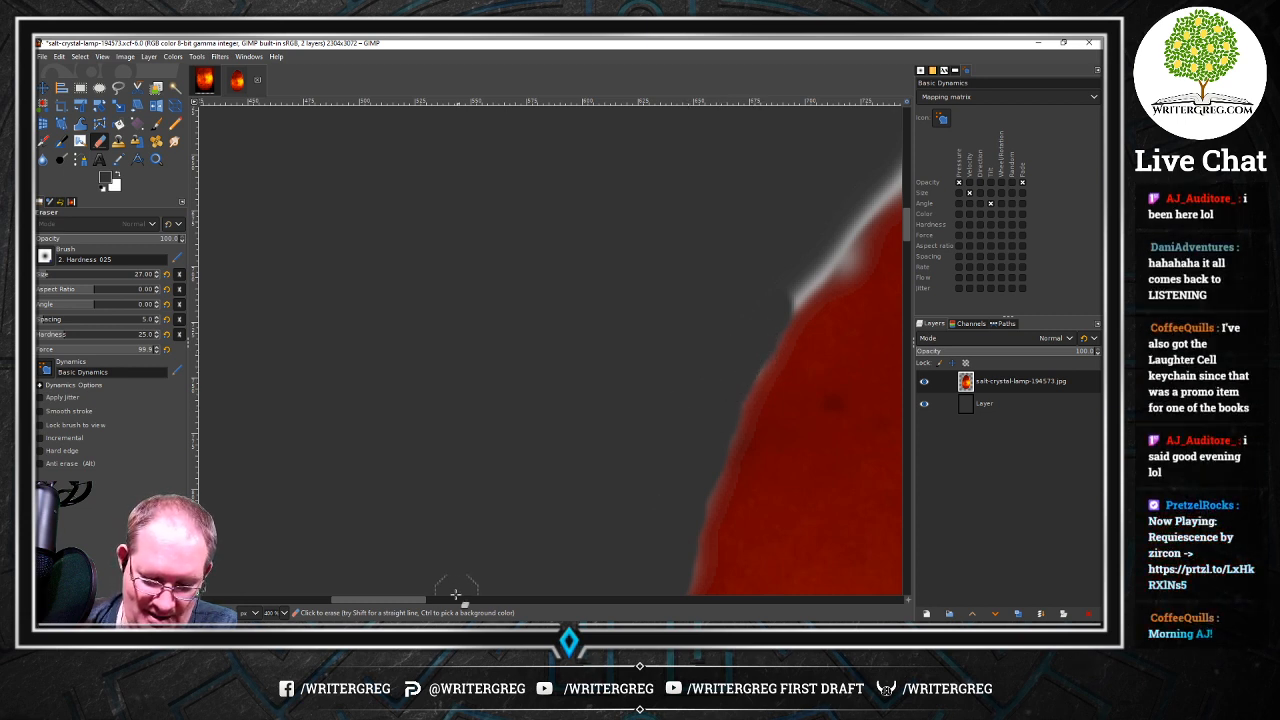
Erase the whitish patch and the fringe along the stepped edge above it, up to the start of the long straight diagonal
drag(411, 597, 457, 597)
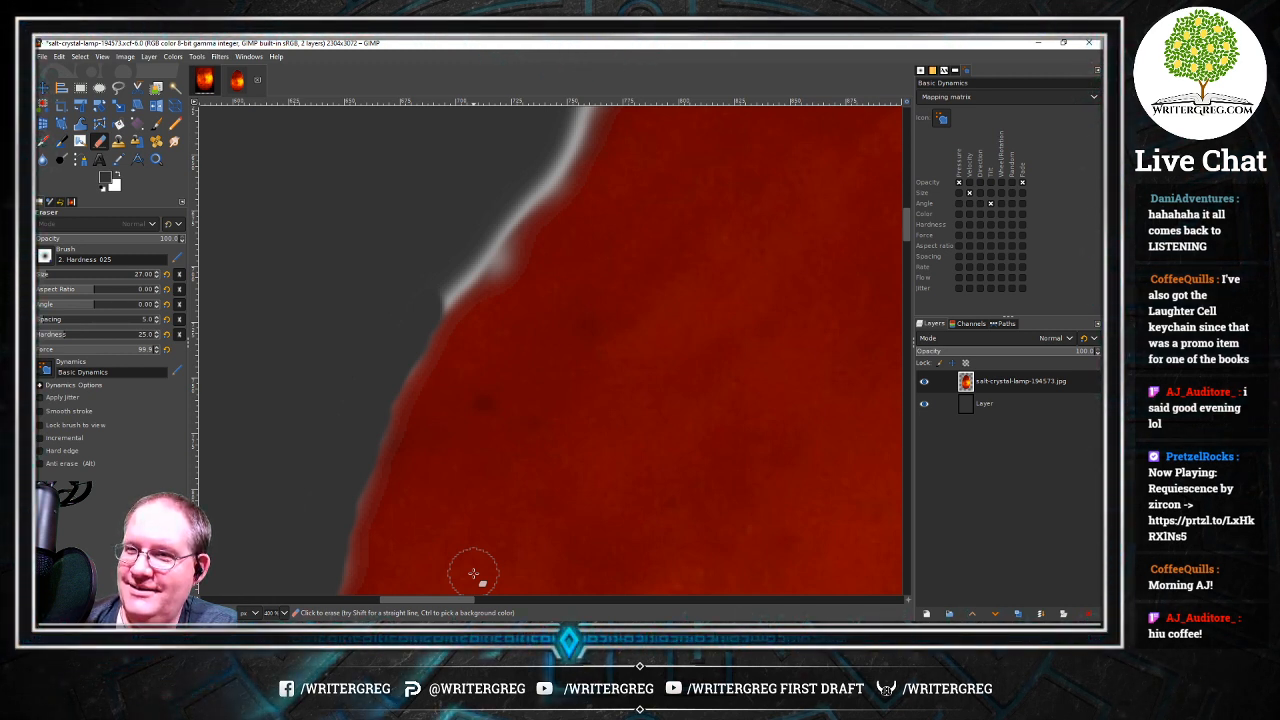
scroll(907, 228, up, 2)
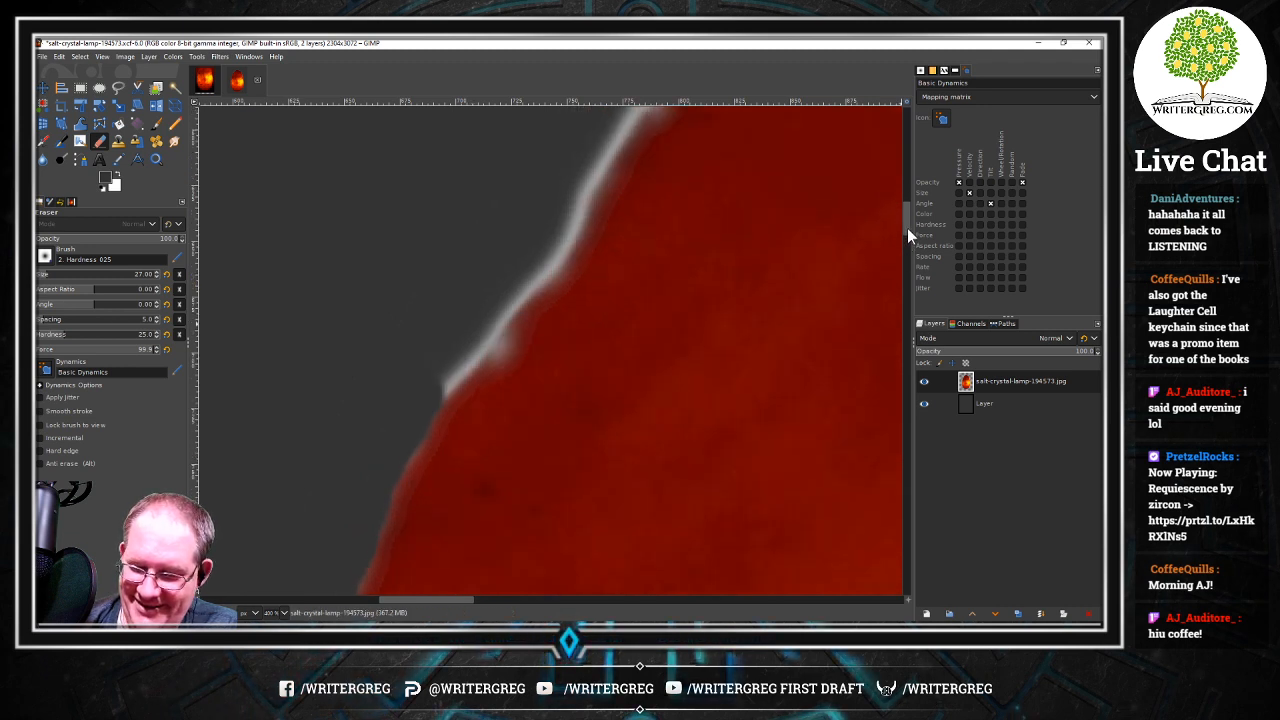
scroll(907, 223, up, 2)
scroll(900, 218, down, 1)
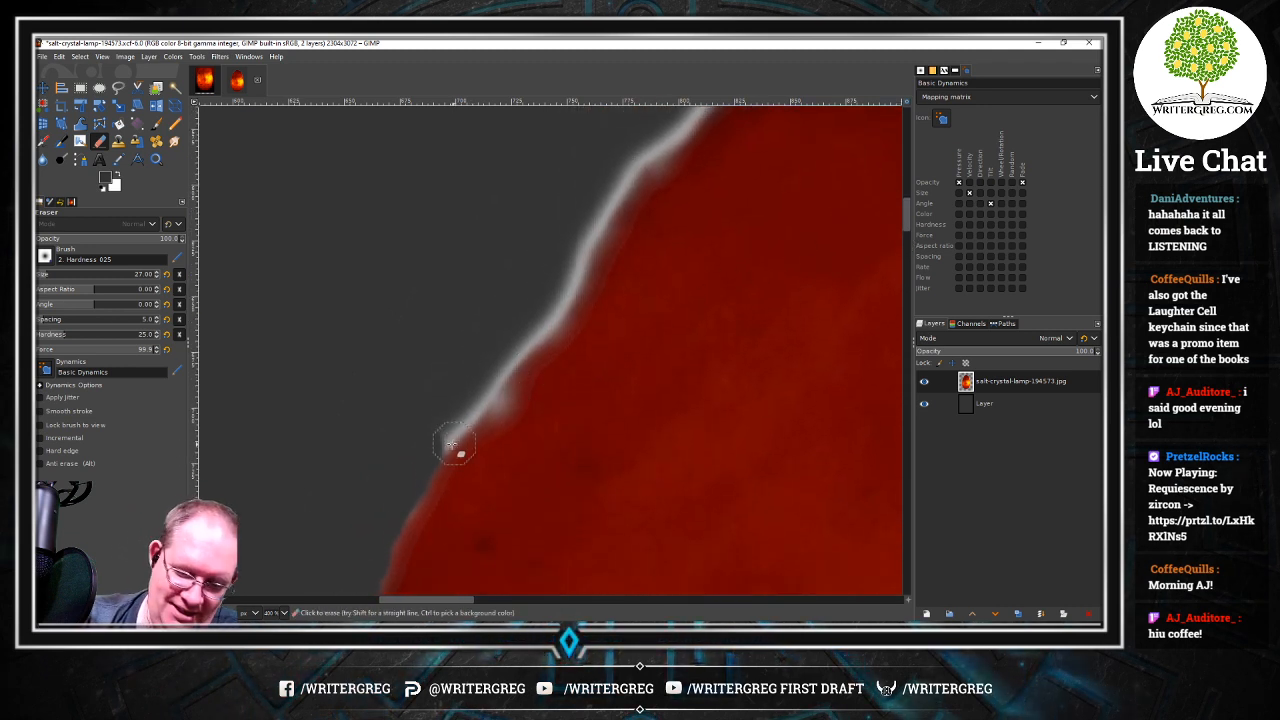
mouse_move(452, 445)
mouse_down()
mouse_move(469, 387)
mouse_move(414, 464)
mouse_move(464, 413)
mouse_up()
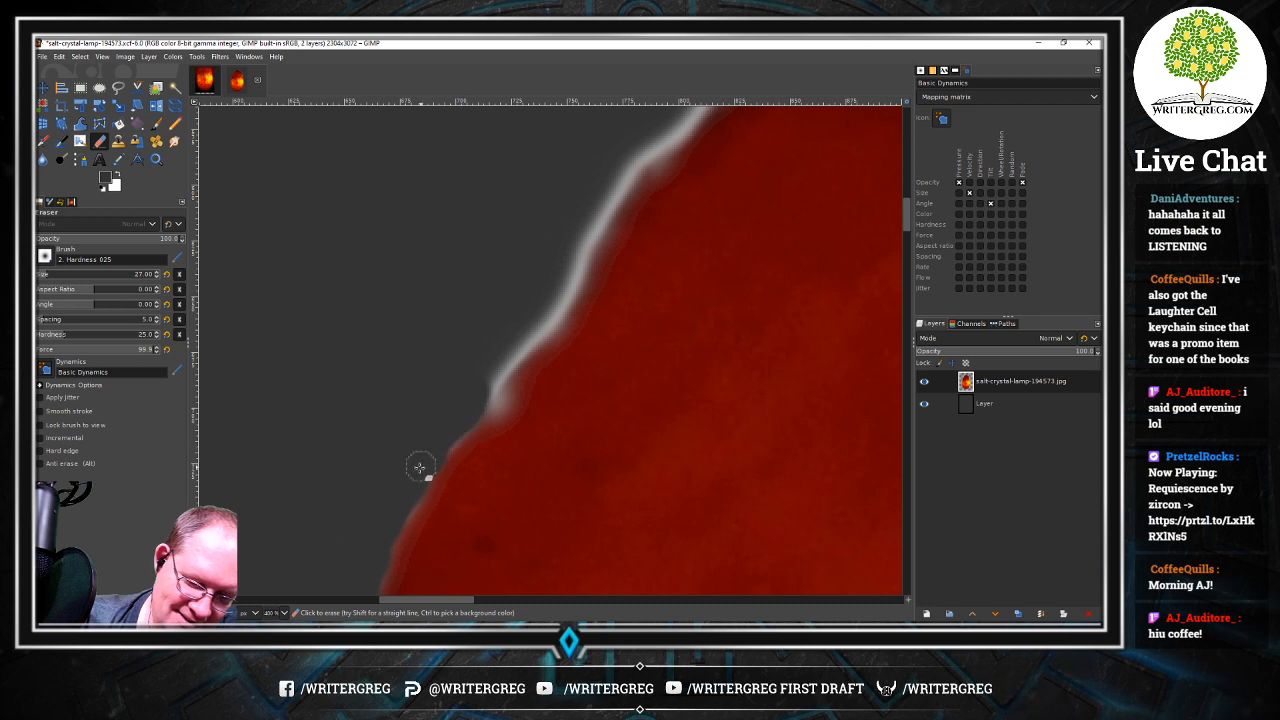
mouse_move(496, 368)
mouse_down()
mouse_move(480, 409)
mouse_move(500, 371)
mouse_move(435, 437)
mouse_move(543, 313)
mouse_move(534, 329)
mouse_move(581, 250)
mouse_move(565, 286)
mouse_move(610, 183)
mouse_move(590, 229)
mouse_up()
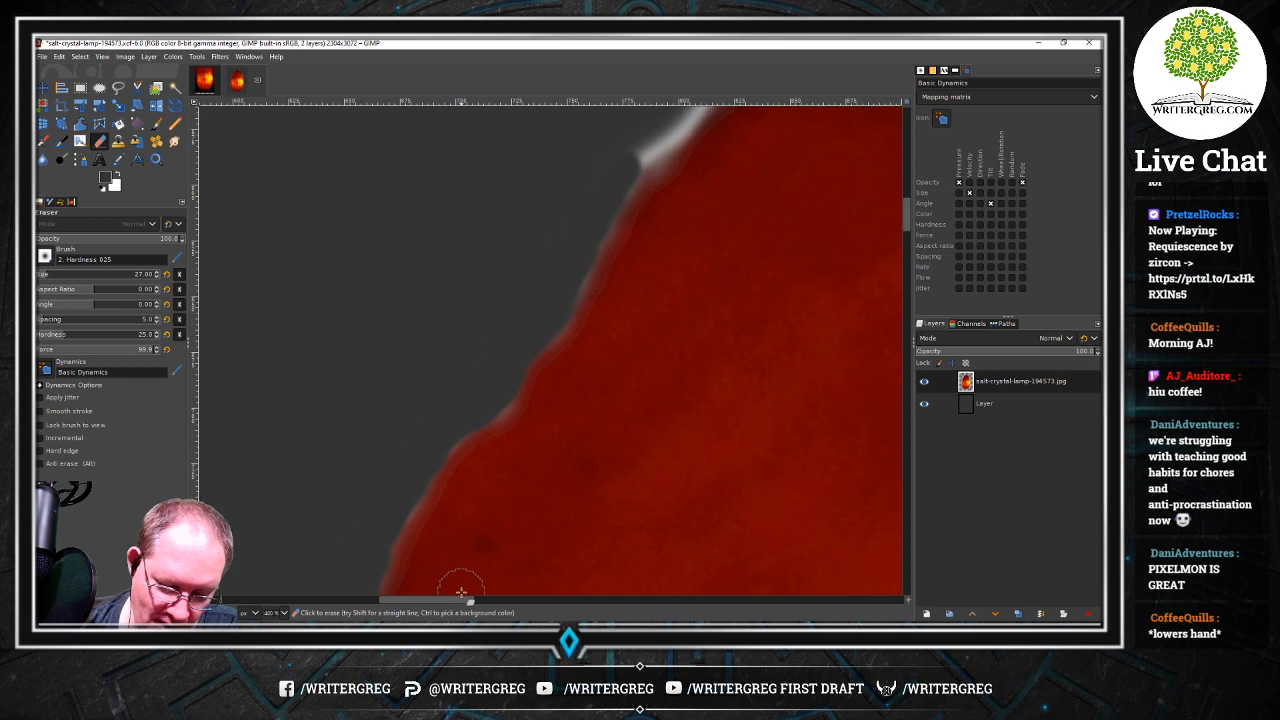
Erase the white fringe along the long straight diagonal leading up toward the dark top of the lamp
drag(463, 600, 496, 599)
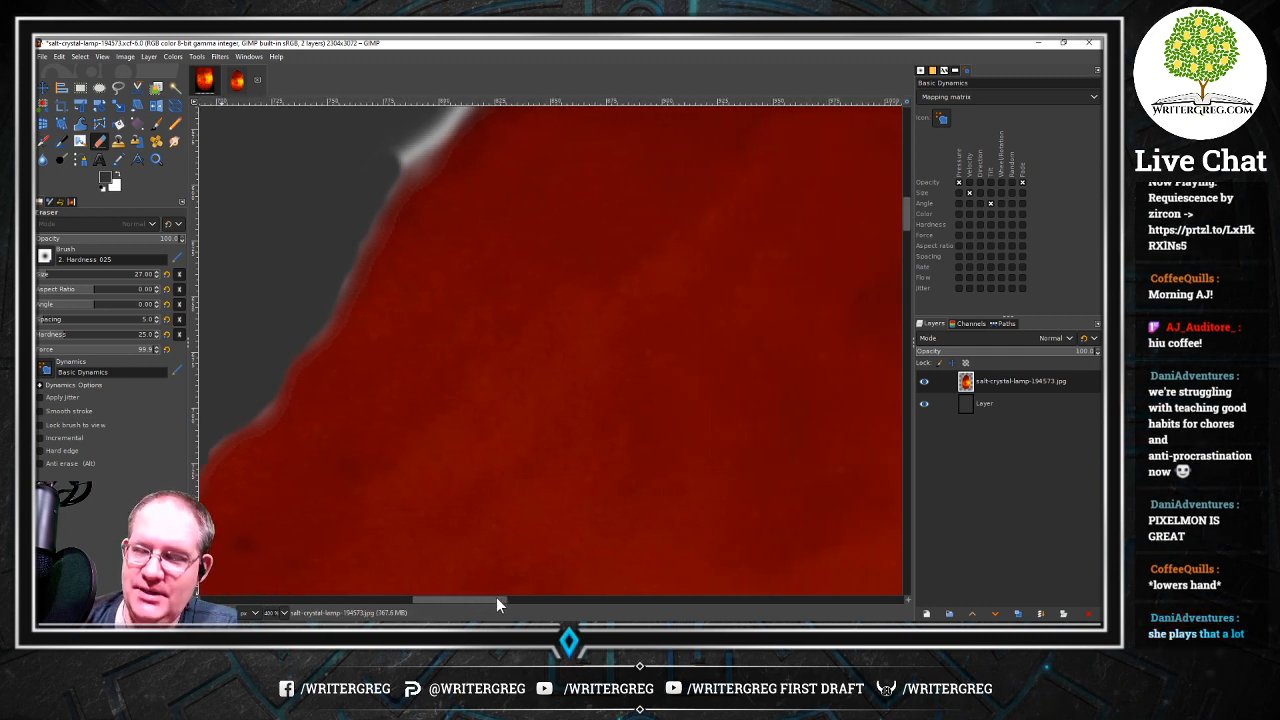
drag(903, 220, 905, 202)
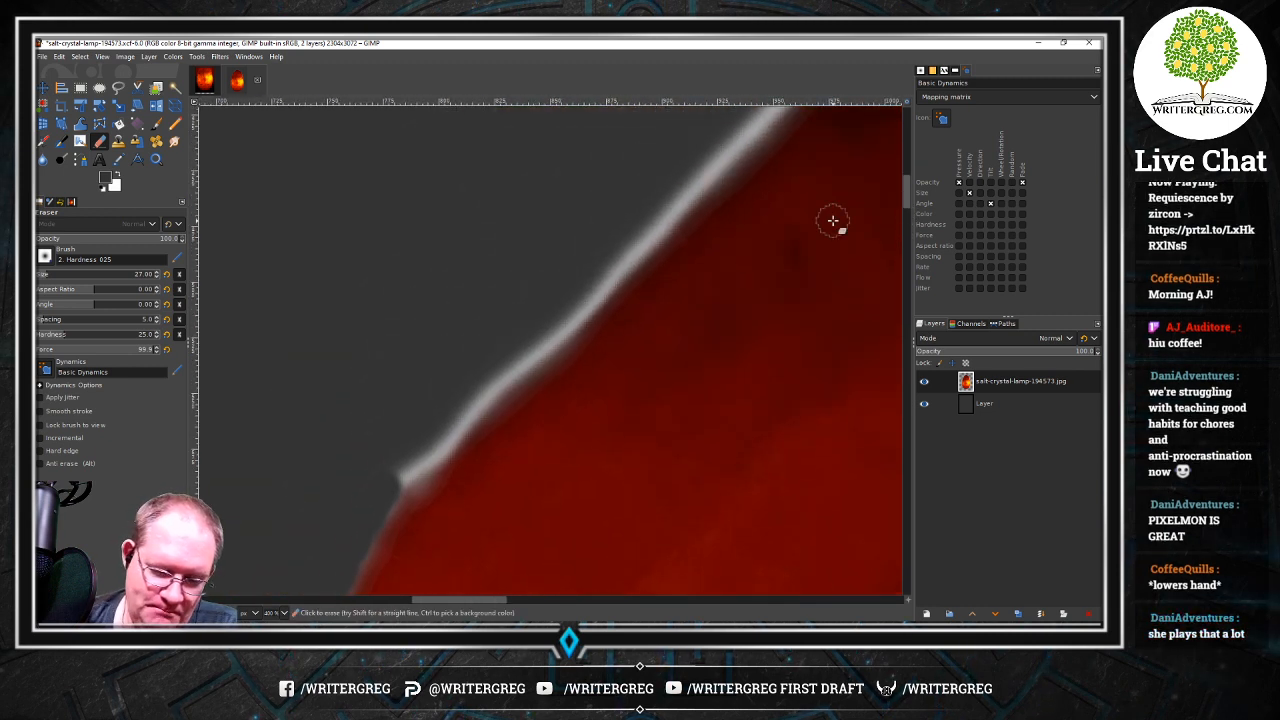
mouse_move(409, 443)
mouse_down()
mouse_move(403, 471)
mouse_move(434, 444)
mouse_move(393, 492)
mouse_move(471, 400)
mouse_move(449, 429)
mouse_move(471, 414)
mouse_move(491, 371)
mouse_move(566, 320)
mouse_move(515, 345)
mouse_up()
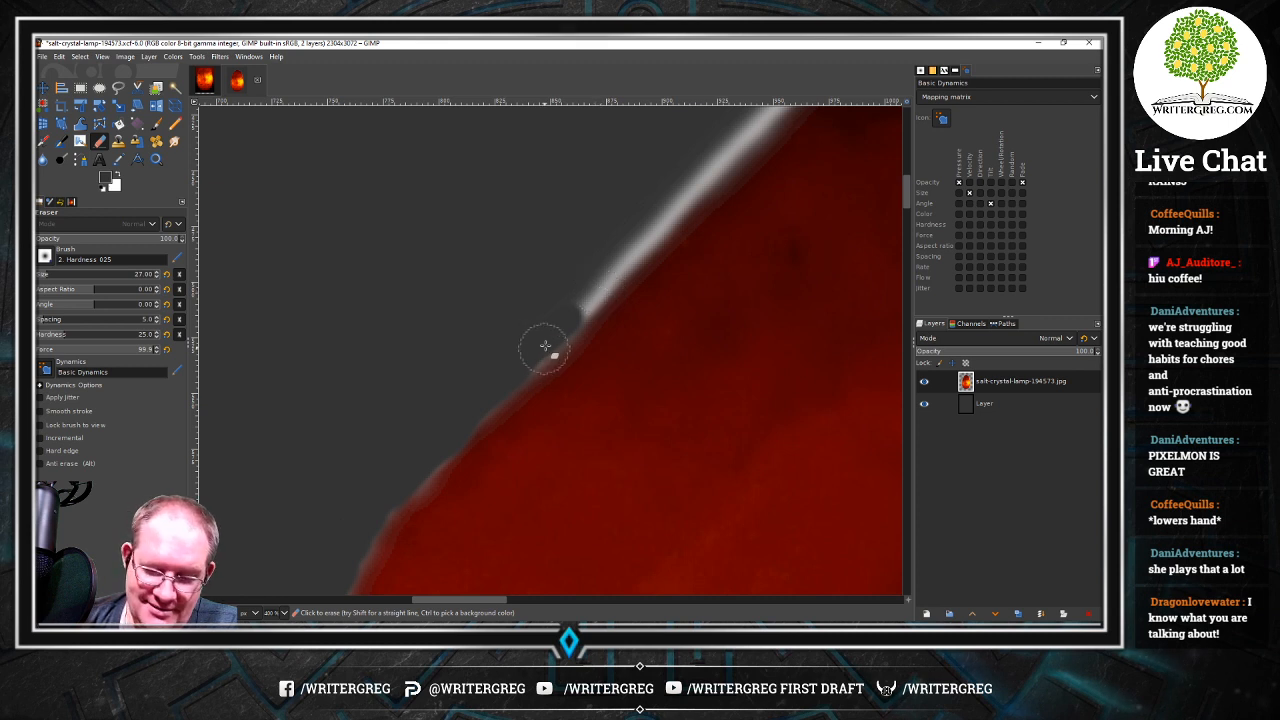
drag(545, 346, 570, 308)
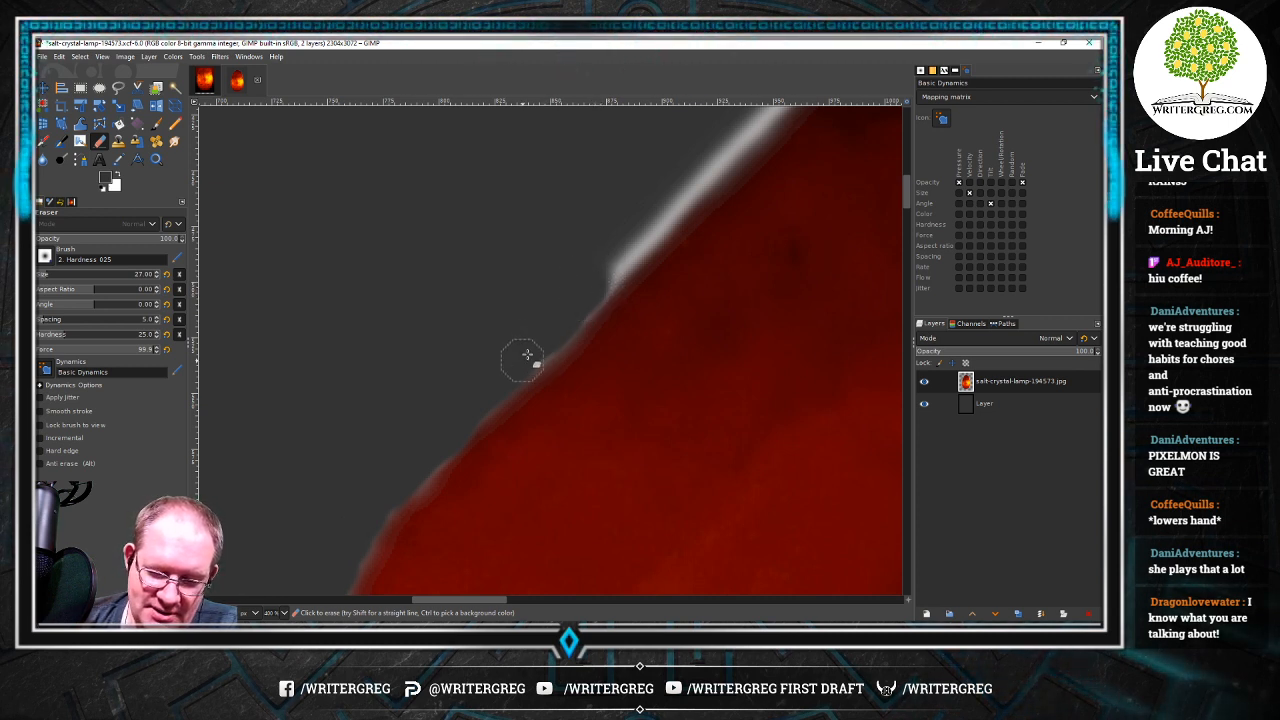
mouse_move(527, 354)
mouse_down()
mouse_move(641, 233)
mouse_move(598, 289)
mouse_move(620, 266)
mouse_up()
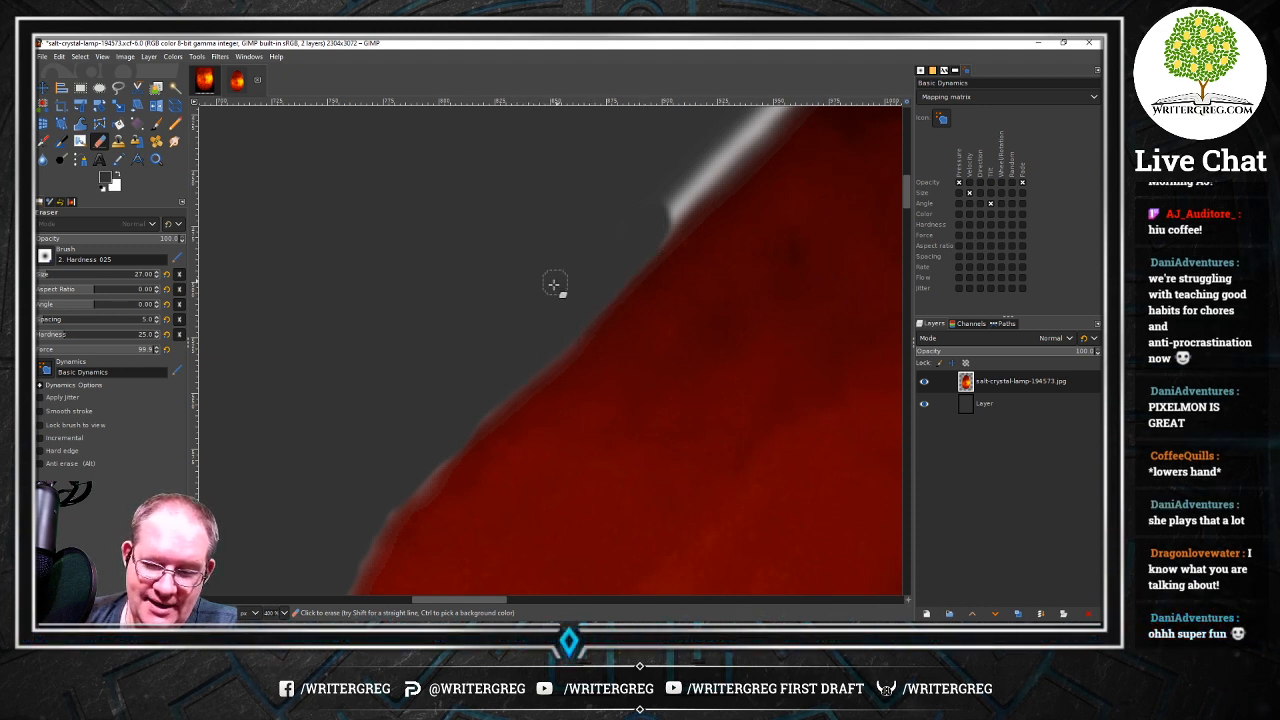
mouse_move(693, 155)
mouse_down()
mouse_move(663, 206)
mouse_move(690, 185)
mouse_up()
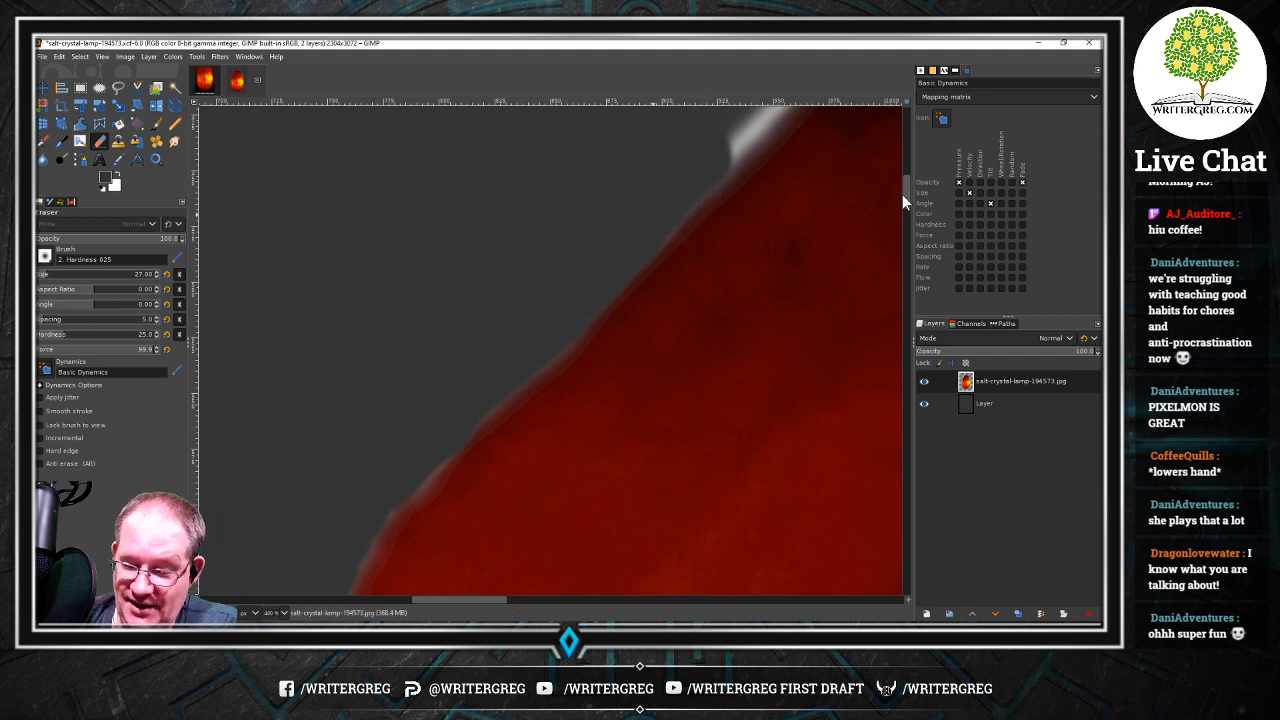
Erase the white fringe around the flattening bend at the upper end of the diagonal, stopping just before the lamp's peak
scroll(904, 190, up, 3)
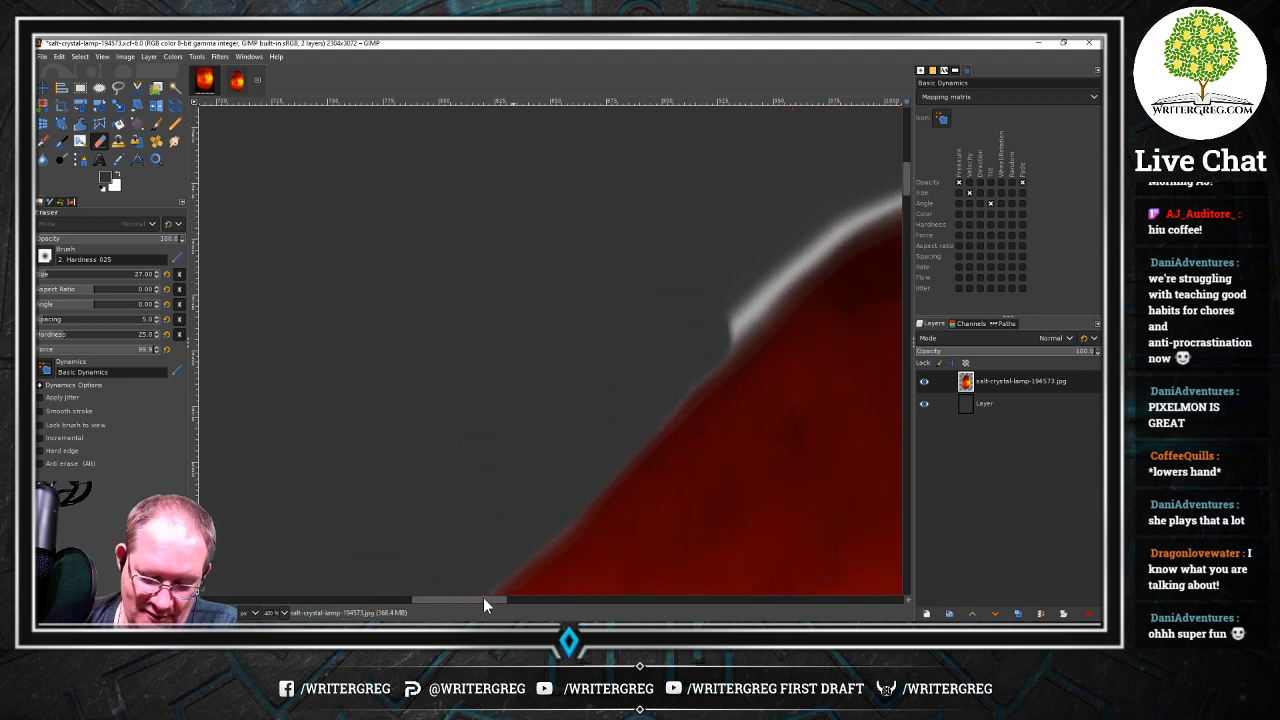
drag(483, 605, 519, 600)
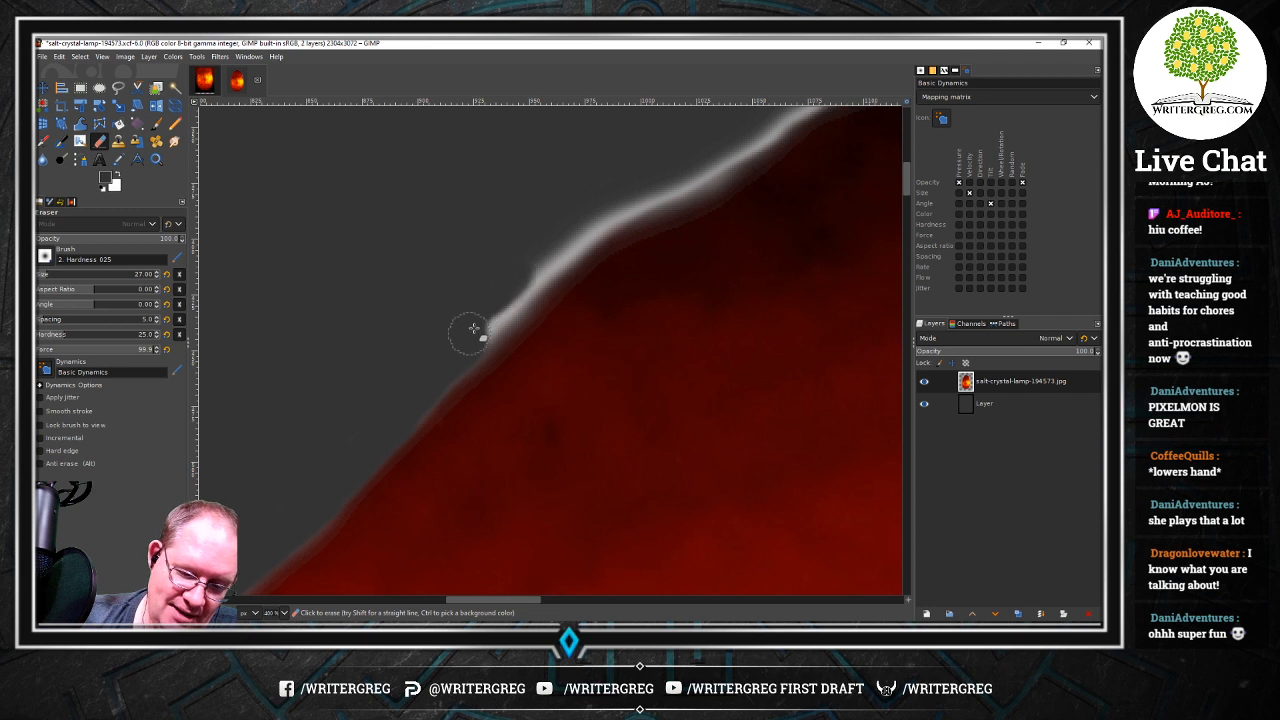
mouse_move(474, 328)
mouse_down()
mouse_move(522, 288)
mouse_move(490, 322)
mouse_up()
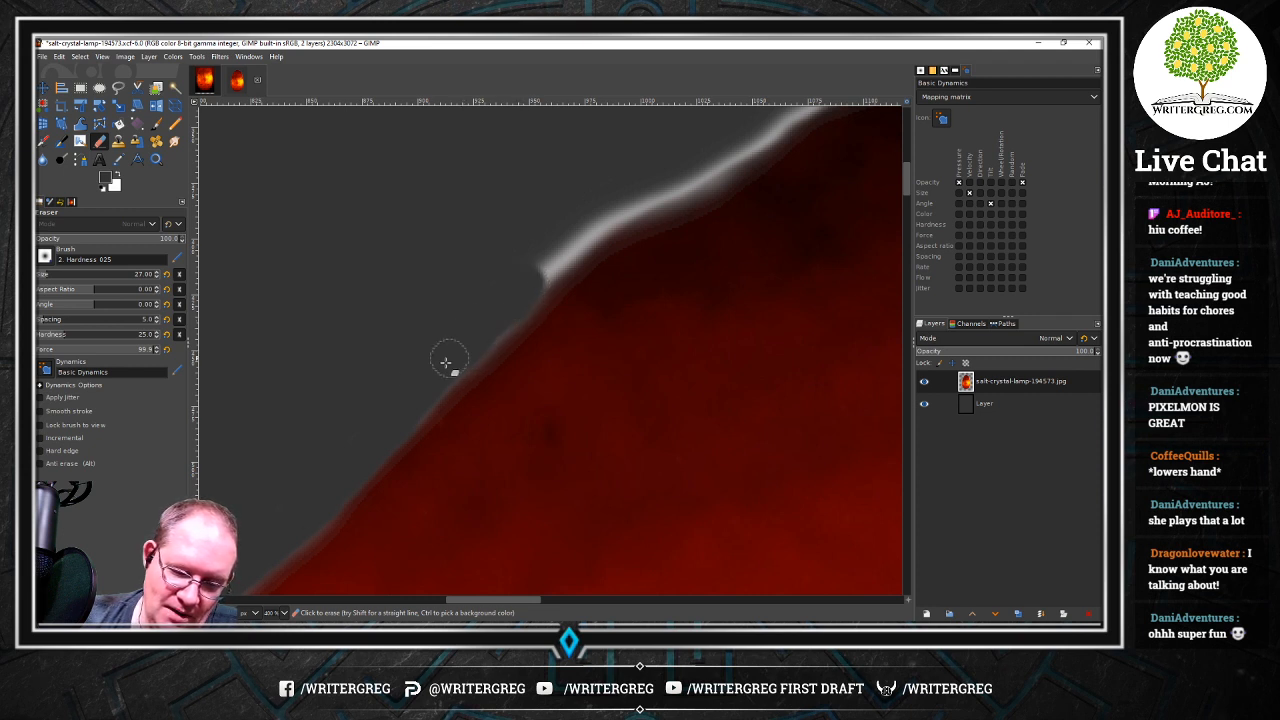
drag(446, 362, 552, 246)
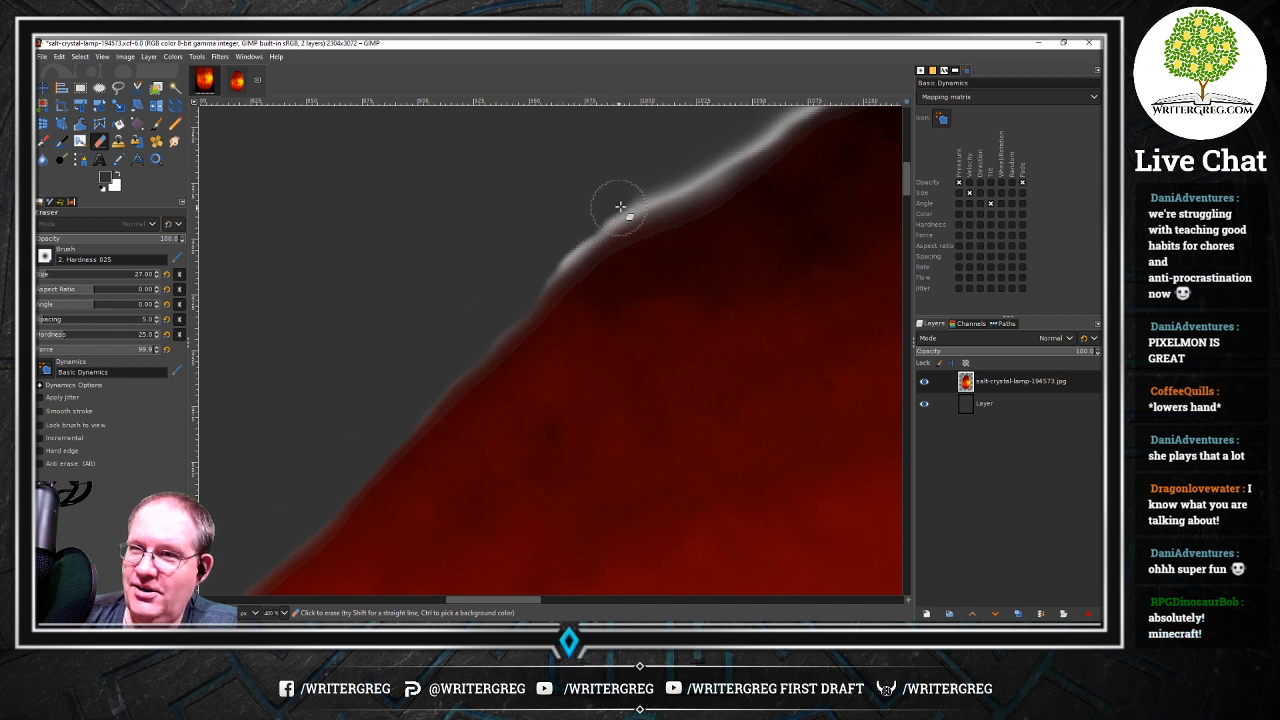
mouse_move(615, 205)
mouse_down()
mouse_move(463, 348)
mouse_move(643, 199)
mouse_move(611, 217)
mouse_move(737, 149)
mouse_move(689, 184)
mouse_up()
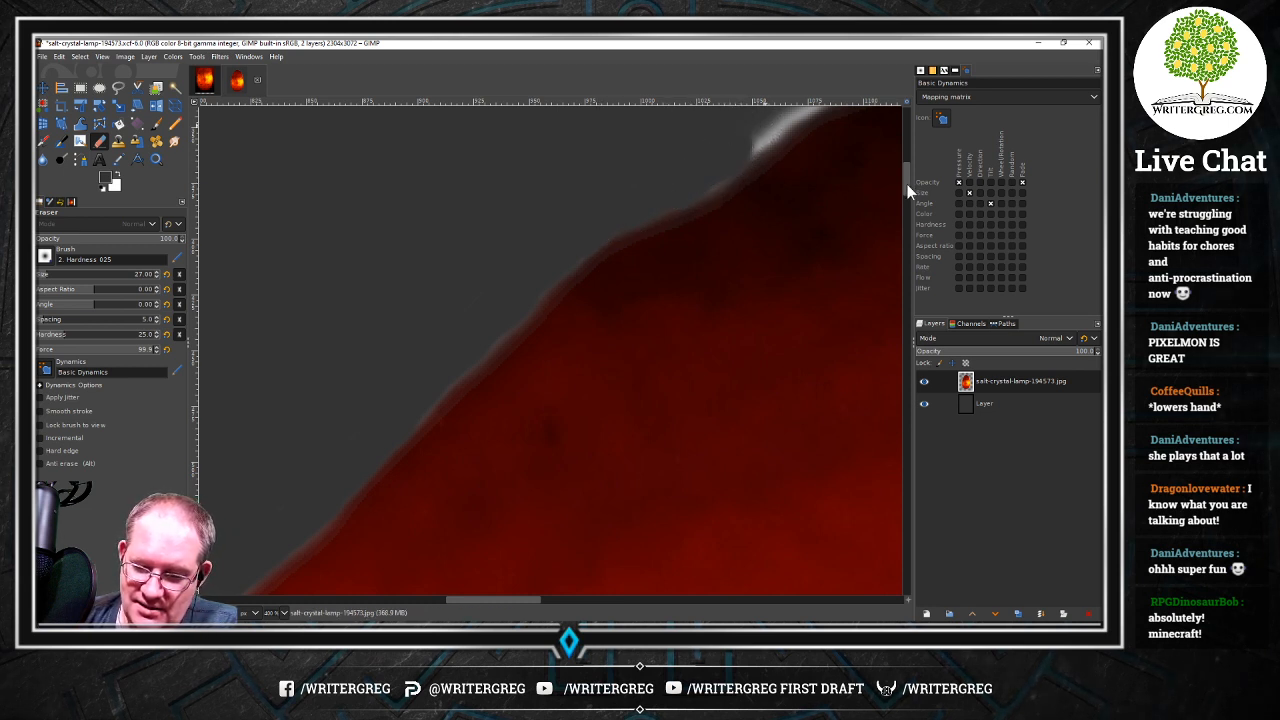
Erase the white fringe over the rounded dark peak of the lamp, from its left shoulder to the start of the right slope
drag(907, 184, 904, 170)
drag(528, 600, 572, 600)
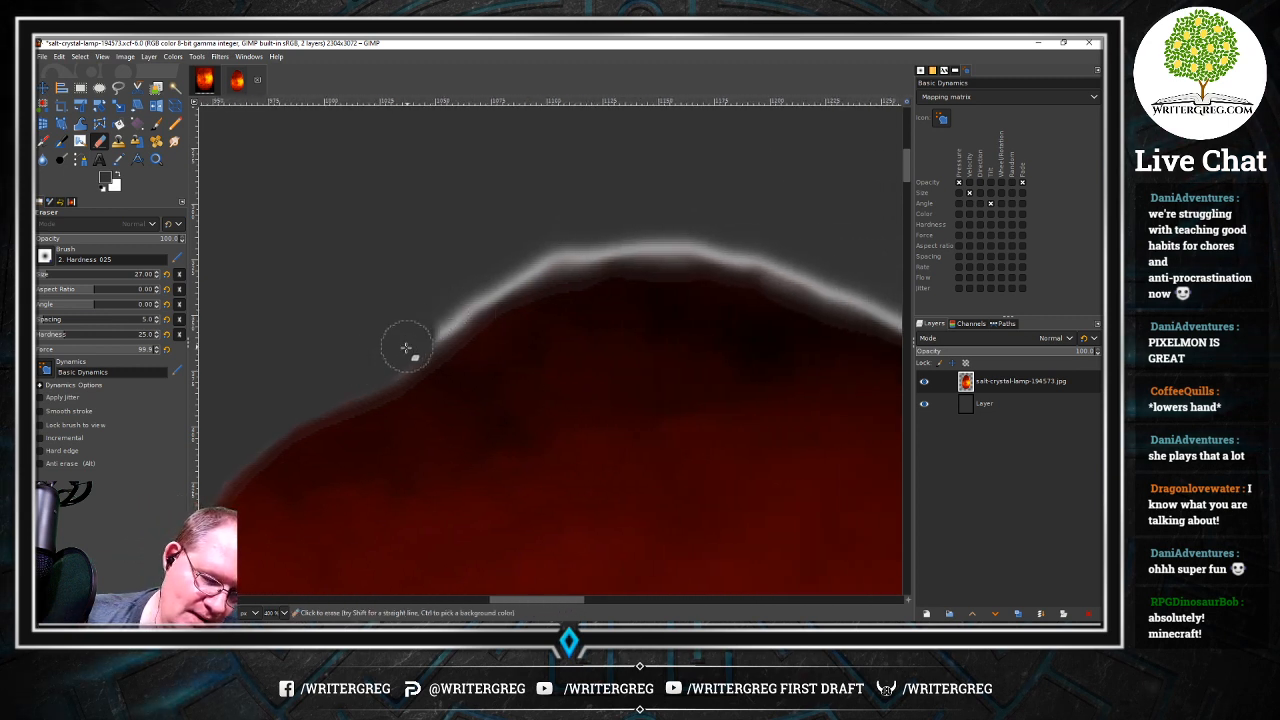
mouse_move(406, 348)
mouse_down()
mouse_move(537, 262)
mouse_move(521, 276)
mouse_move(628, 242)
mouse_up()
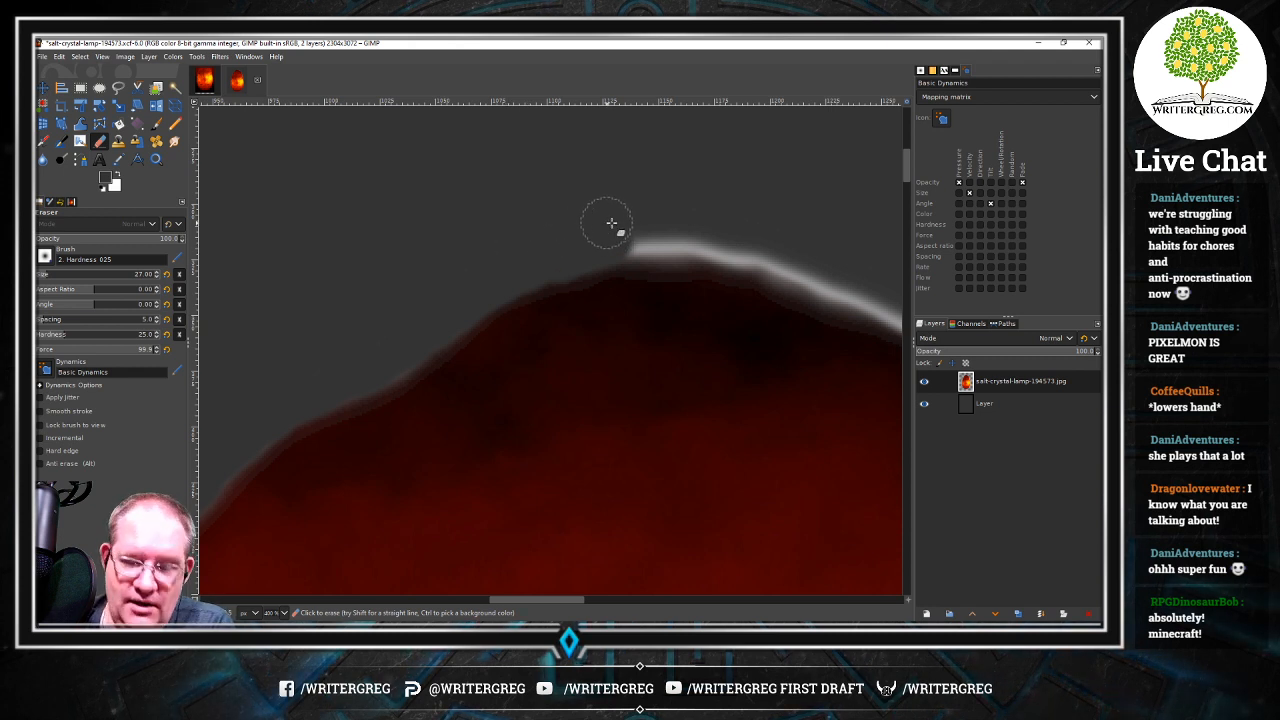
mouse_move(617, 223)
mouse_down()
mouse_move(681, 237)
mouse_move(626, 246)
mouse_move(719, 239)
mouse_move(742, 249)
mouse_move(728, 258)
mouse_move(777, 239)
mouse_move(798, 273)
mouse_up()
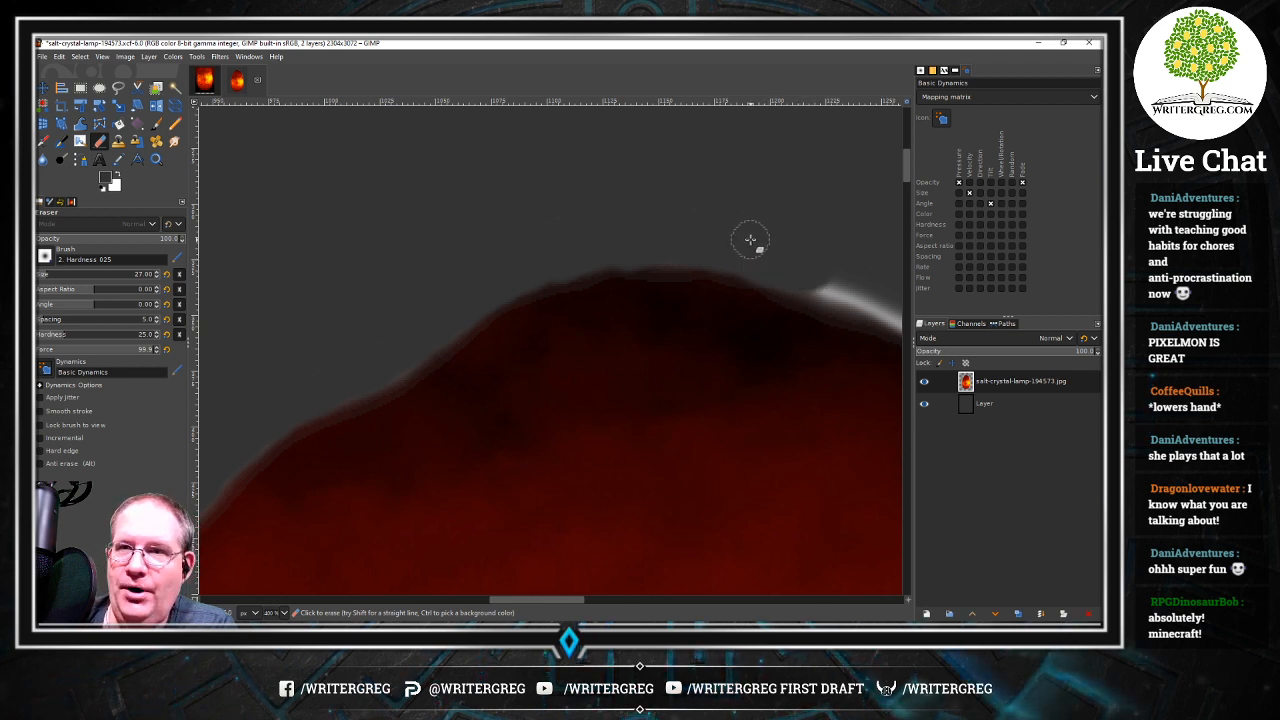
Erase the white fringe along the upper part of the slope descending to the right of the lamp's peak
drag(577, 596, 638, 597)
mouse_move(470, 312)
mouse_down()
mouse_move(373, 272)
mouse_move(554, 332)
mouse_move(691, 417)
mouse_up()
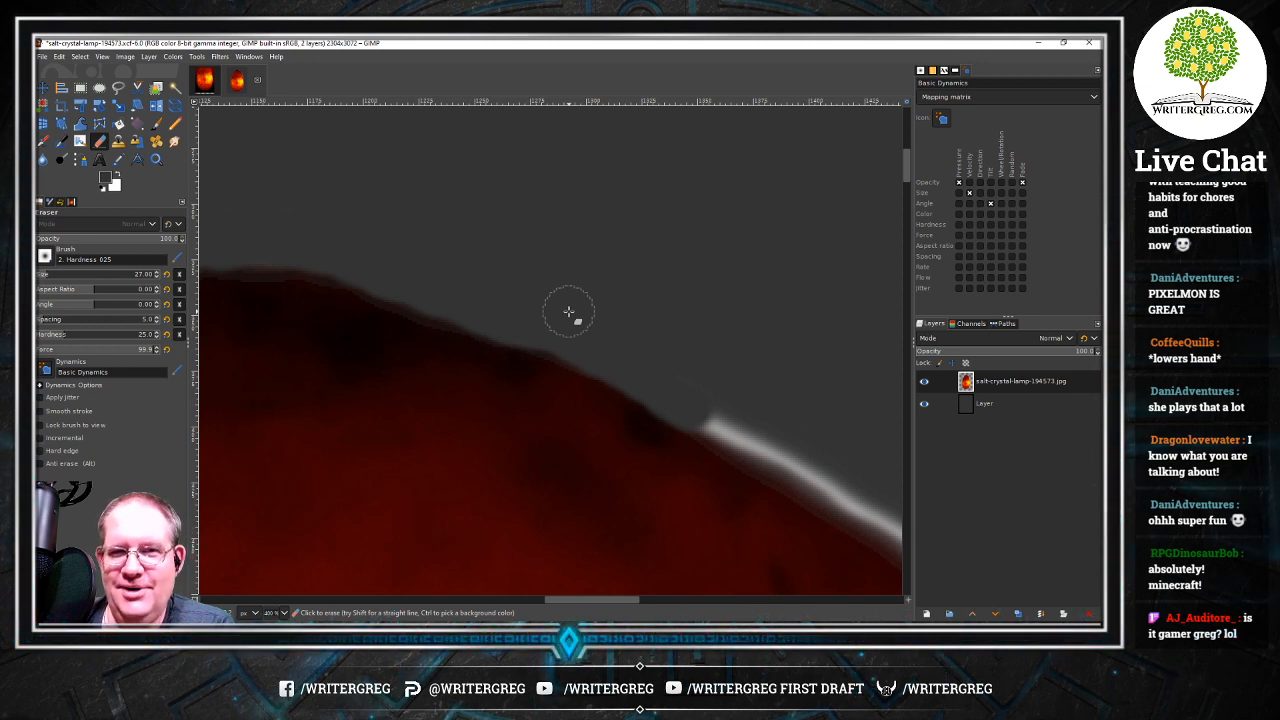
drag(587, 600, 627, 600)
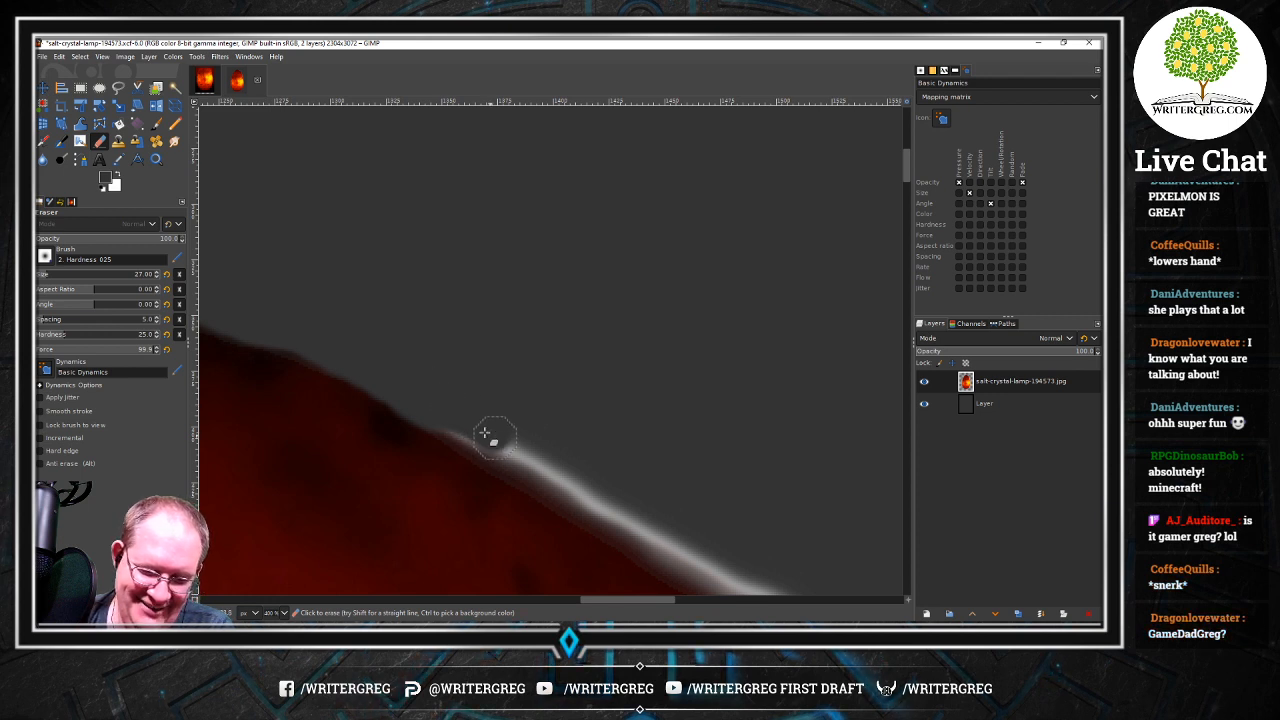
mouse_move(497, 443)
mouse_down()
mouse_move(604, 489)
mouse_move(643, 530)
mouse_up()
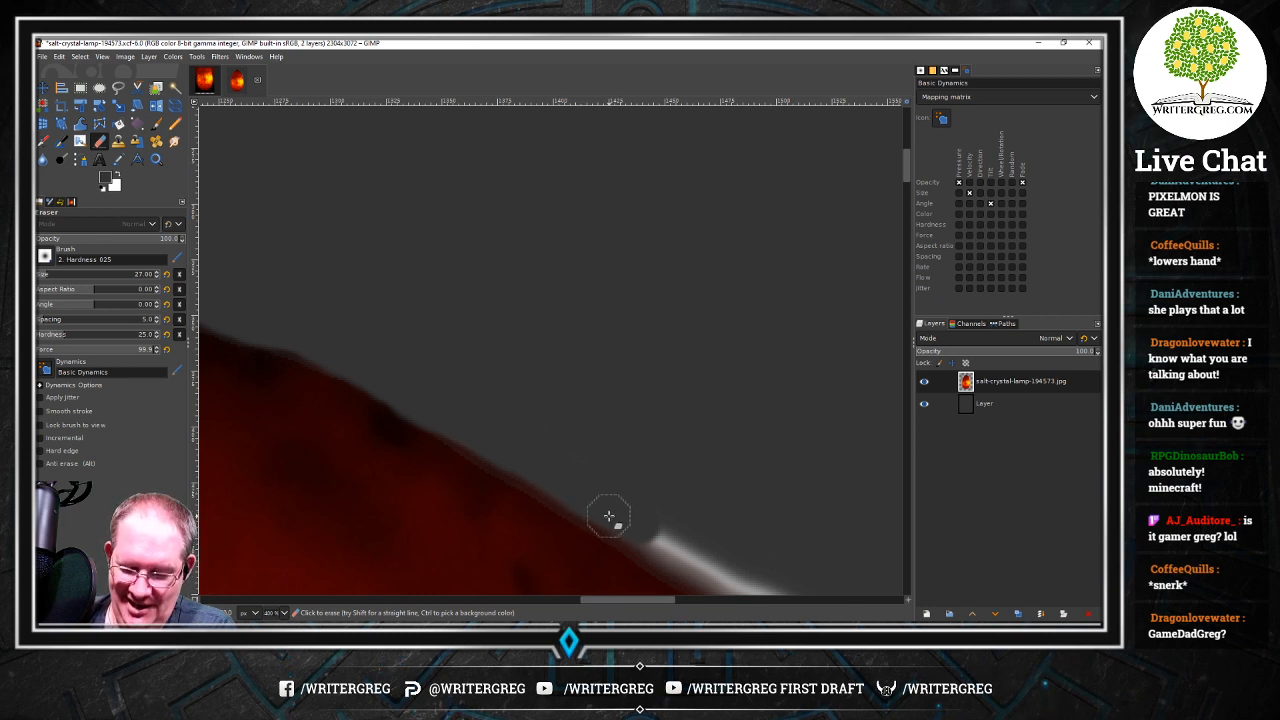
Erase the white fringe along the lower part of the slope right of the peak, around the bend where the edge turns steeply down
drag(656, 600, 689, 600)
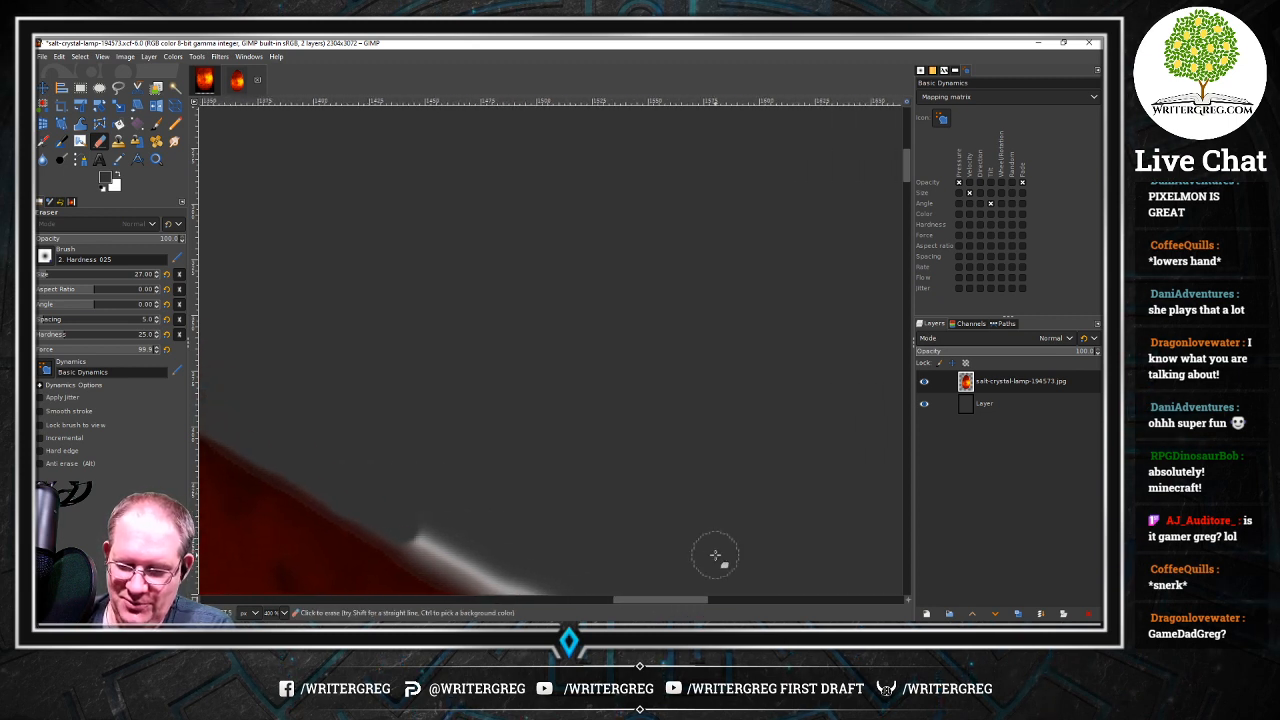
drag(909, 170, 905, 193)
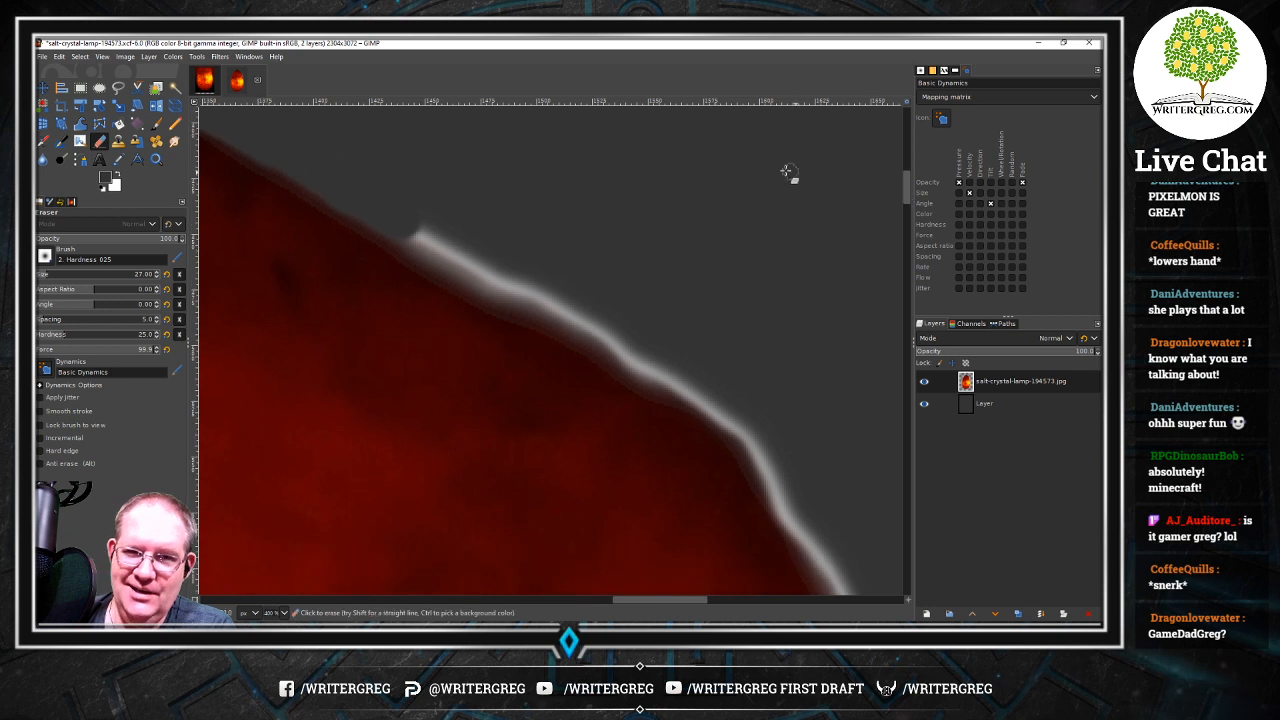
click(430, 257)
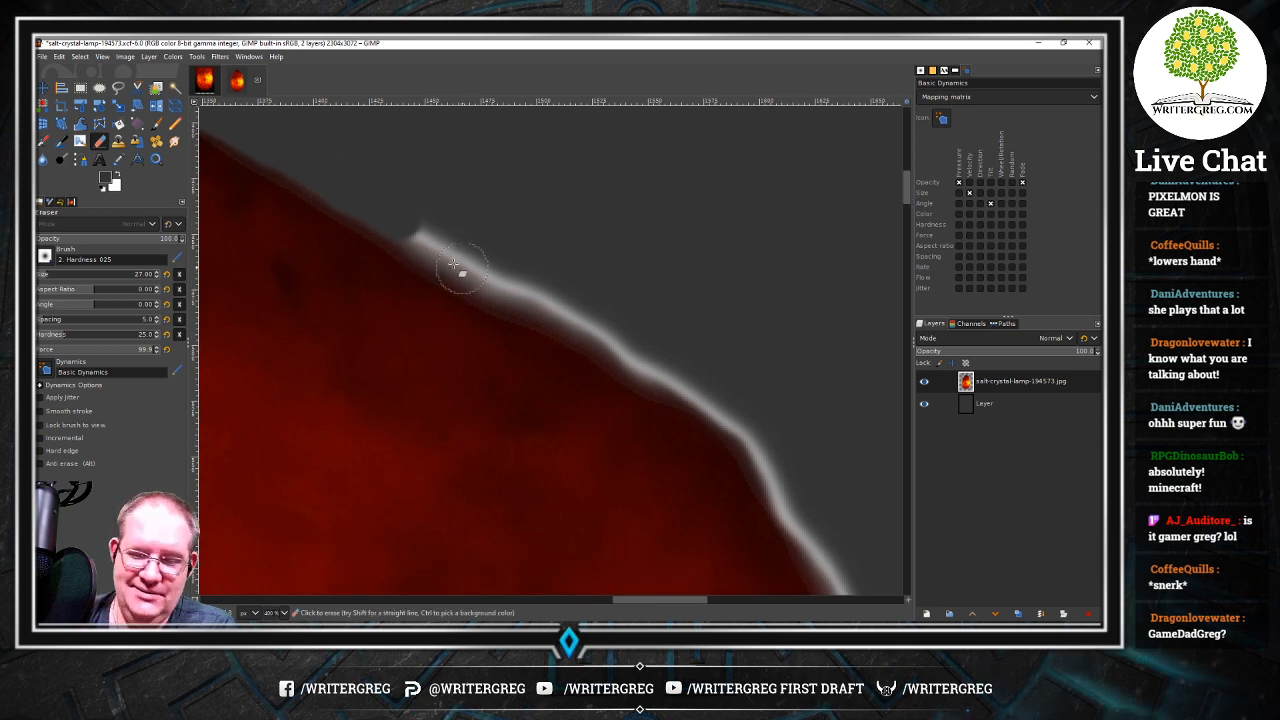
mouse_move(430, 222)
mouse_down()
mouse_move(395, 212)
mouse_move(497, 283)
mouse_move(491, 266)
mouse_up()
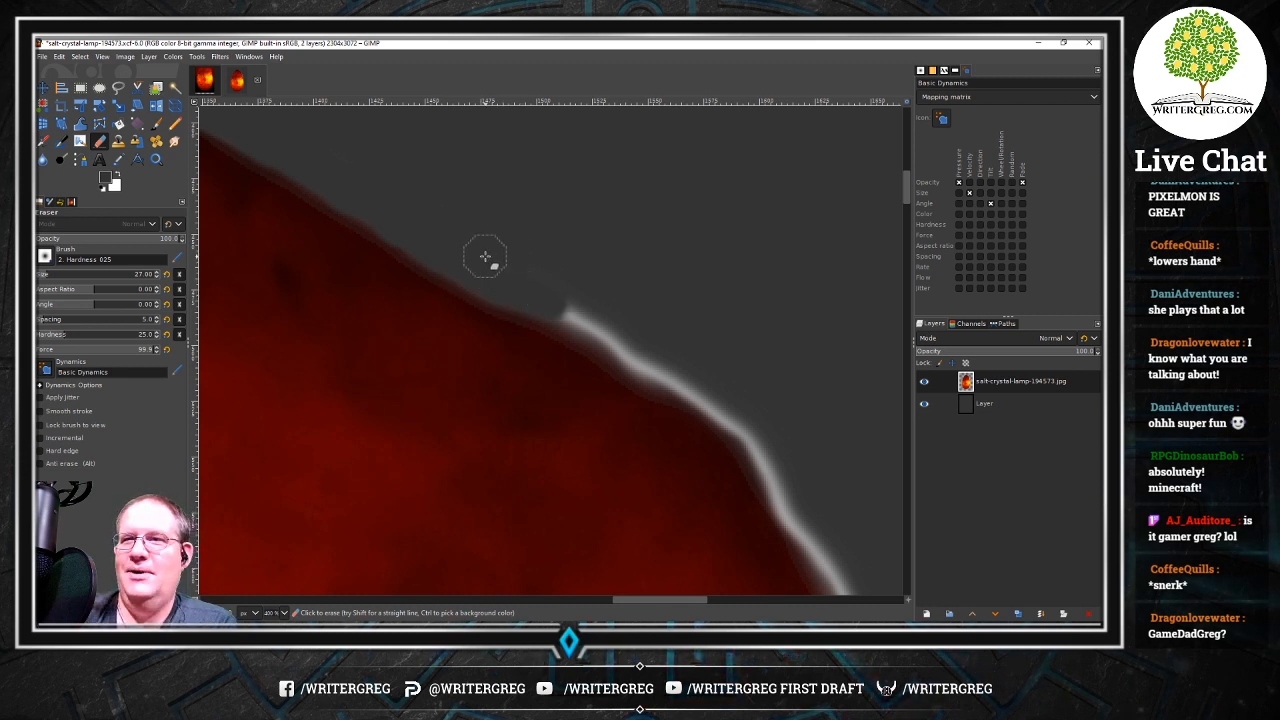
drag(568, 301, 555, 307)
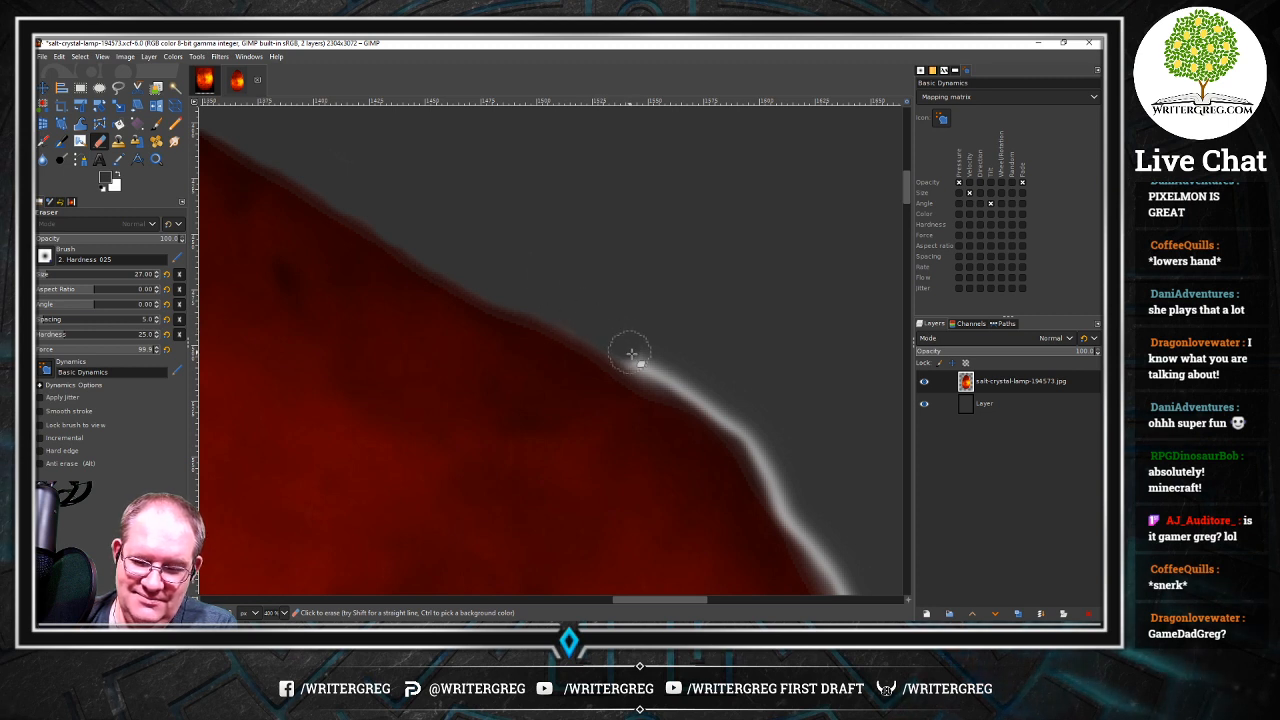
drag(631, 353, 652, 372)
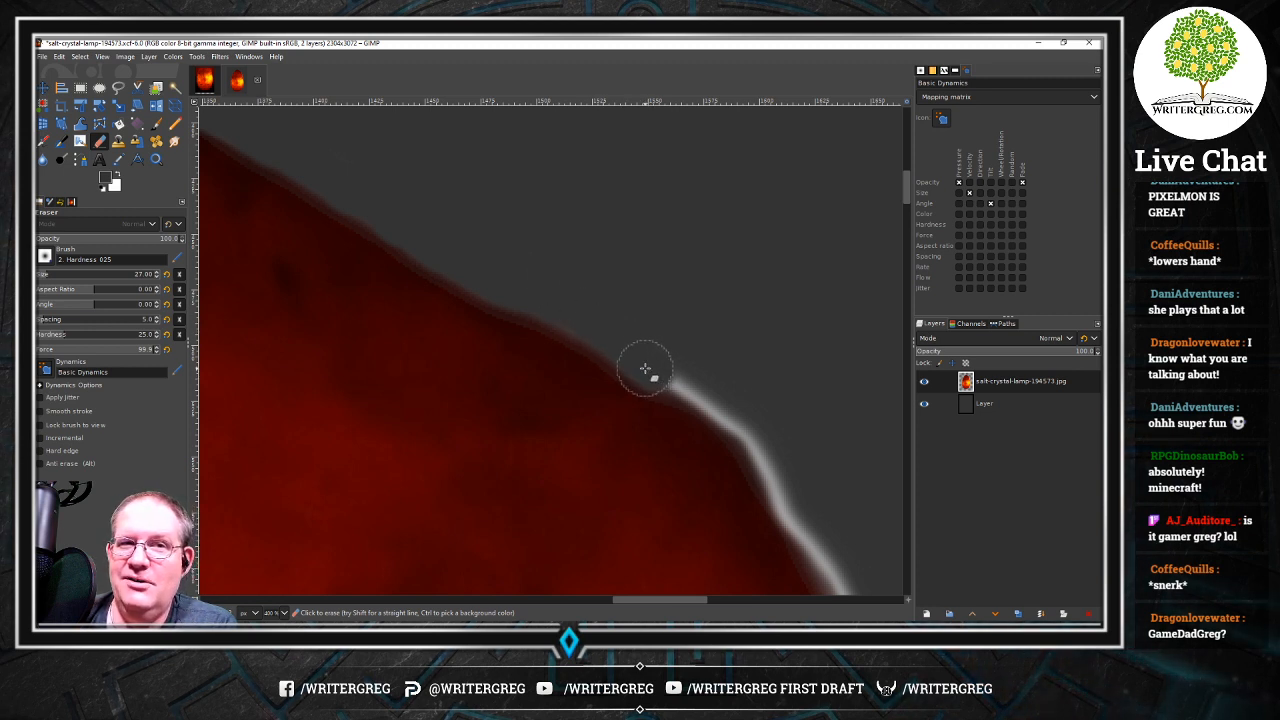
mouse_move(677, 325)
mouse_down()
mouse_move(706, 400)
mouse_move(691, 392)
mouse_move(736, 416)
mouse_move(761, 454)
mouse_up()
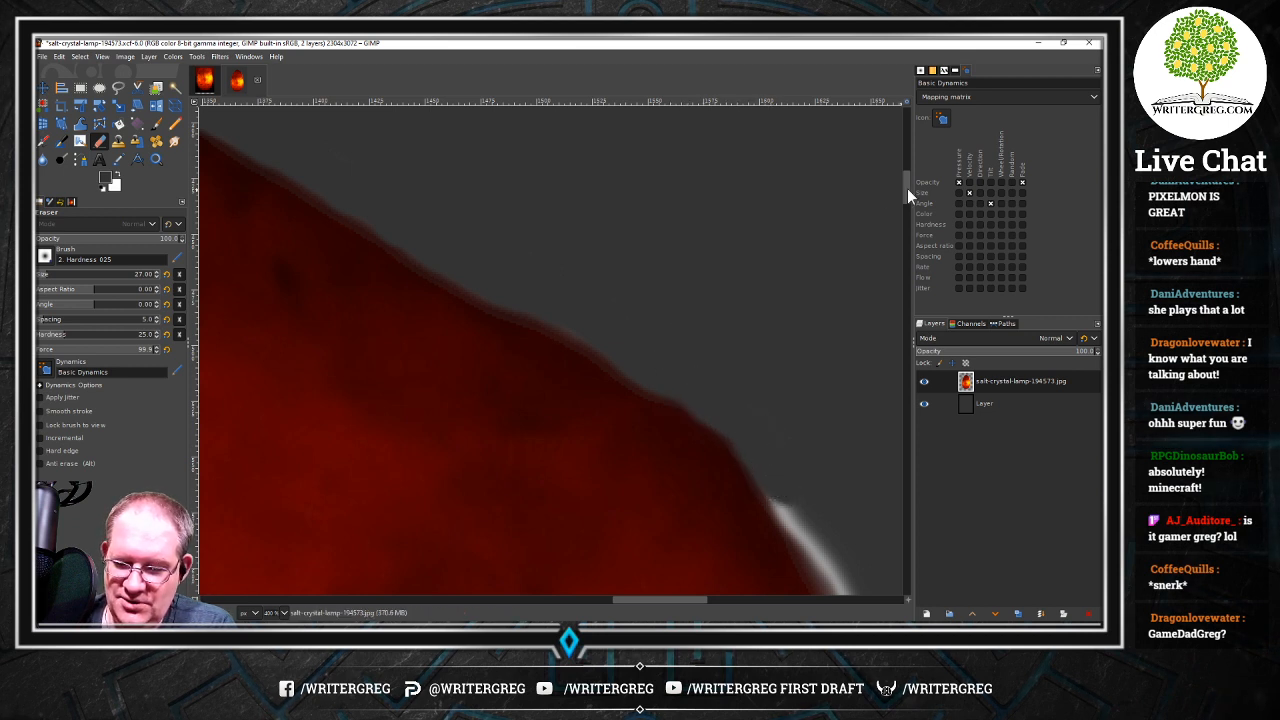
Erase the white fringe down the steep dark red edge directly below the bend on the lamp's right side
drag(907, 190, 906, 208)
mouse_move(817, 232)
mouse_down()
mouse_move(787, 281)
mouse_move(773, 268)
mouse_move(776, 278)
mouse_move(770, 234)
mouse_move(744, 209)
mouse_move(820, 348)
mouse_move(822, 329)
mouse_move(841, 325)
mouse_move(828, 338)
mouse_move(855, 386)
mouse_move(822, 337)
mouse_move(849, 394)
mouse_up()
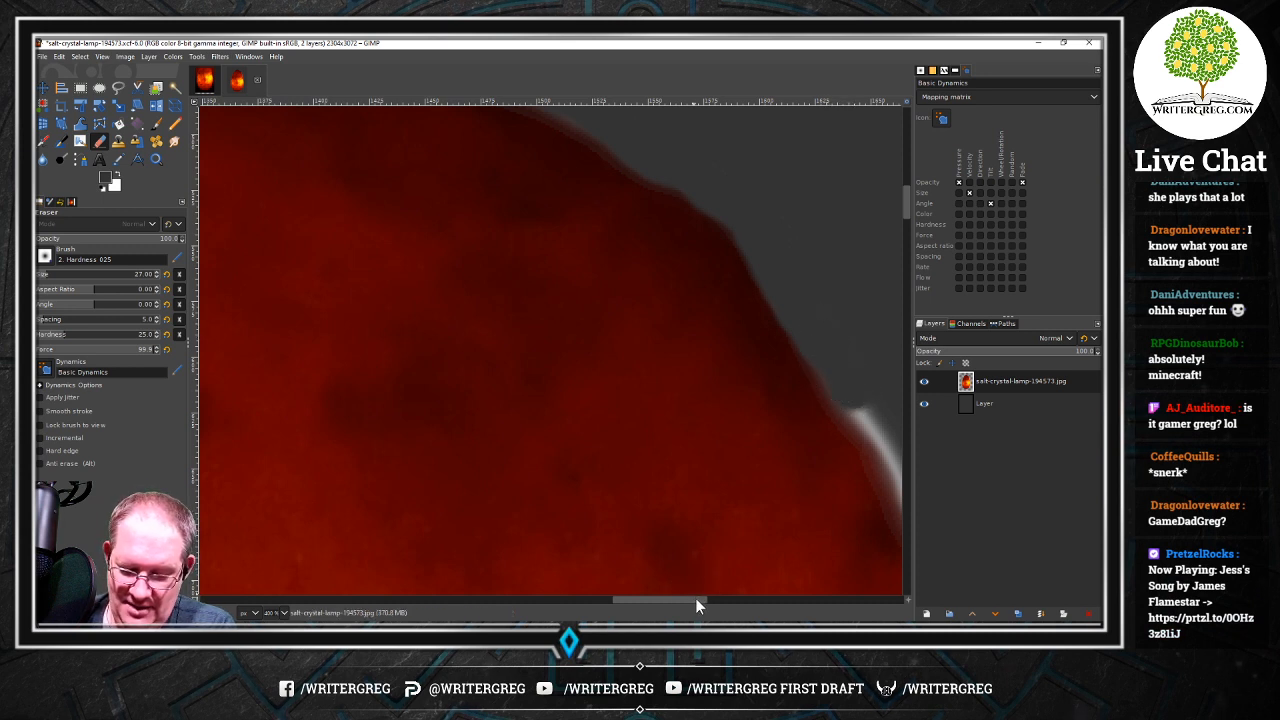
drag(696, 600, 729, 600)
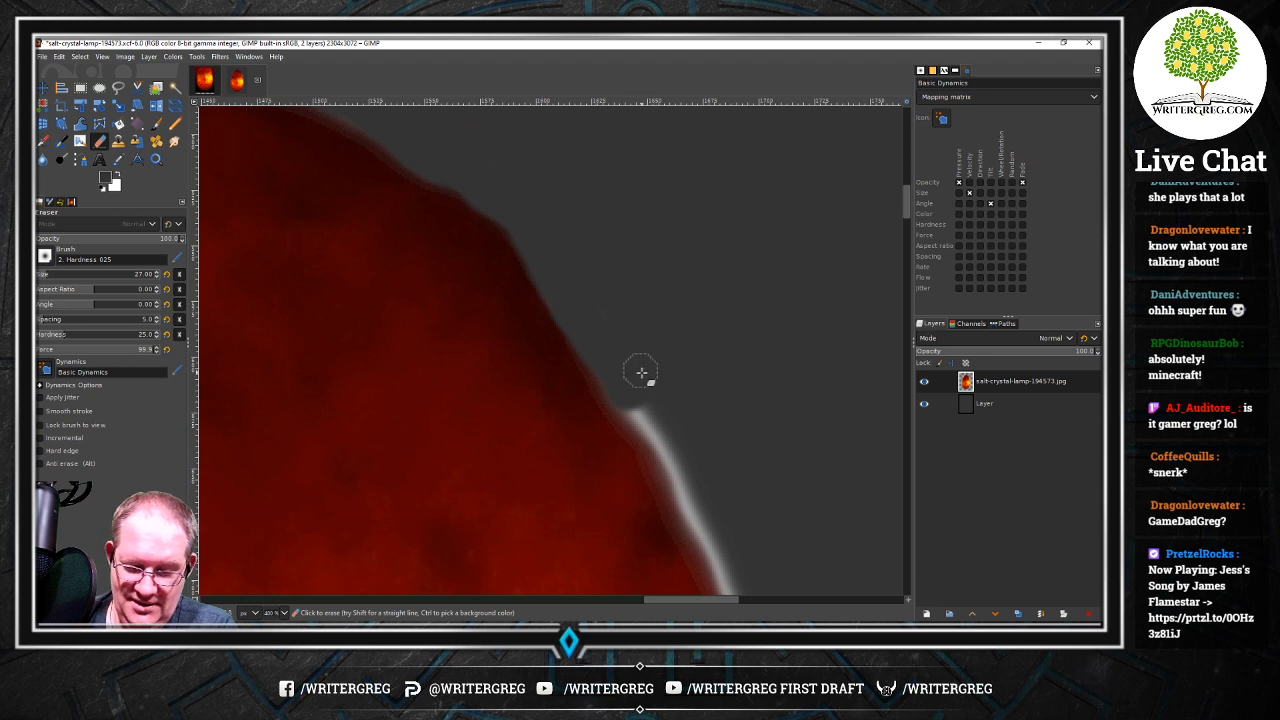
drag(655, 396, 660, 443)
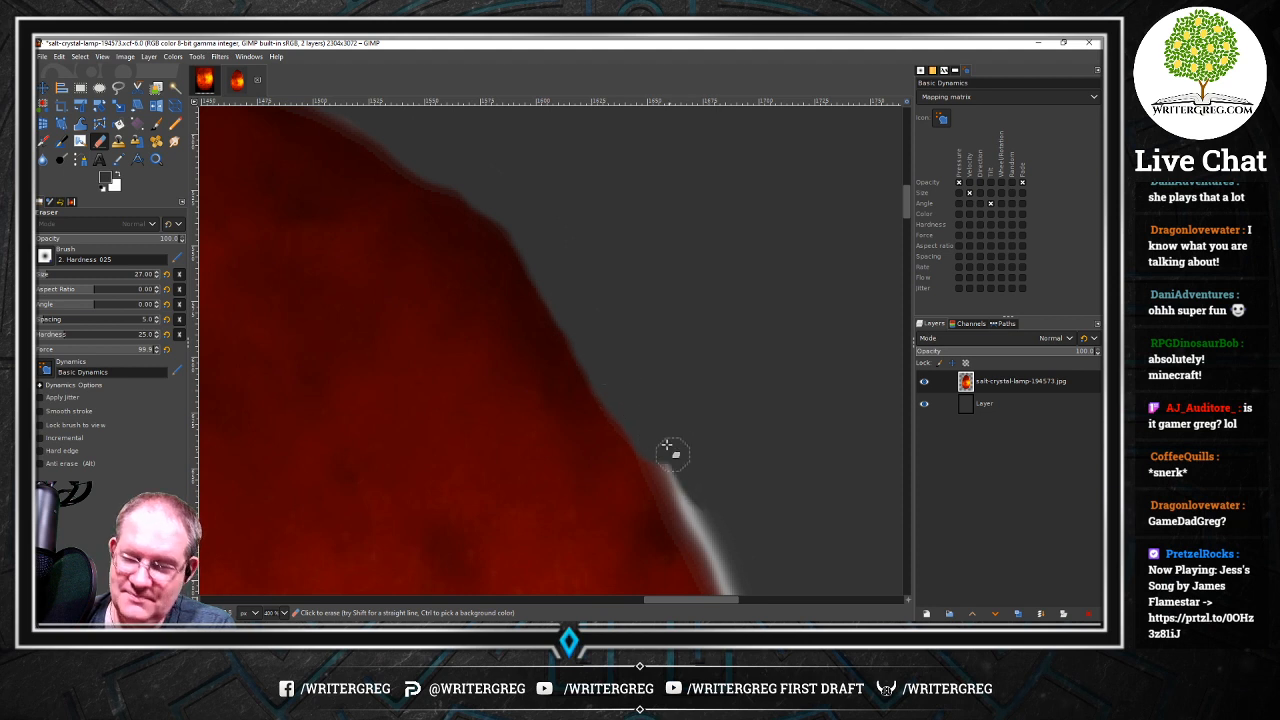
mouse_move(690, 487)
mouse_down()
mouse_move(660, 451)
mouse_move(717, 531)
mouse_up()
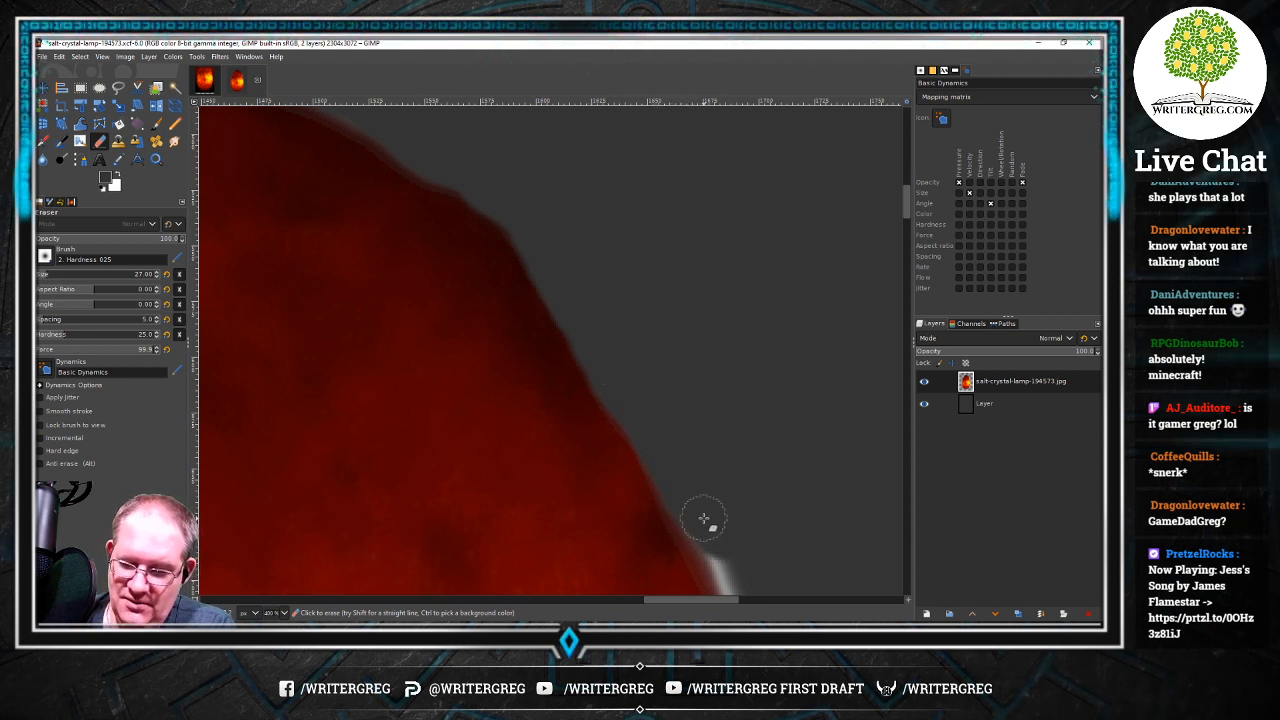
Erase the outer white fringe along the steep right edge, down past the small pale notch
drag(906, 204, 907, 227)
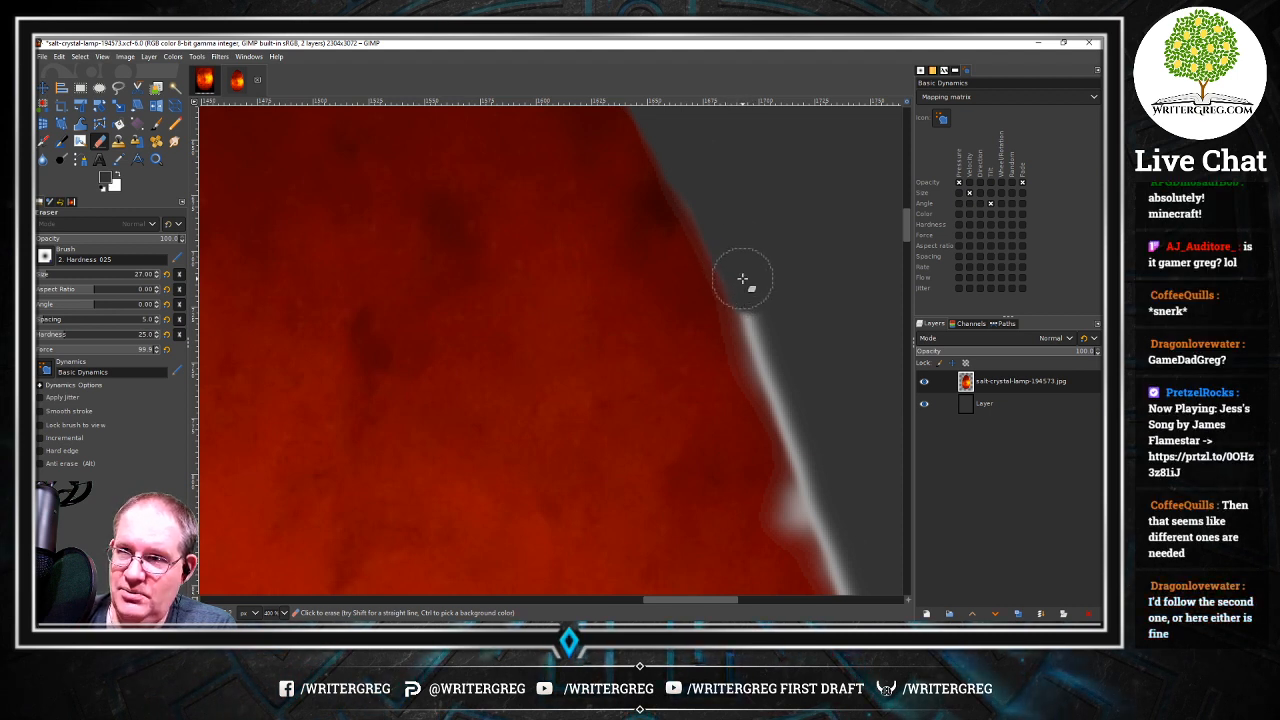
drag(737, 272, 786, 424)
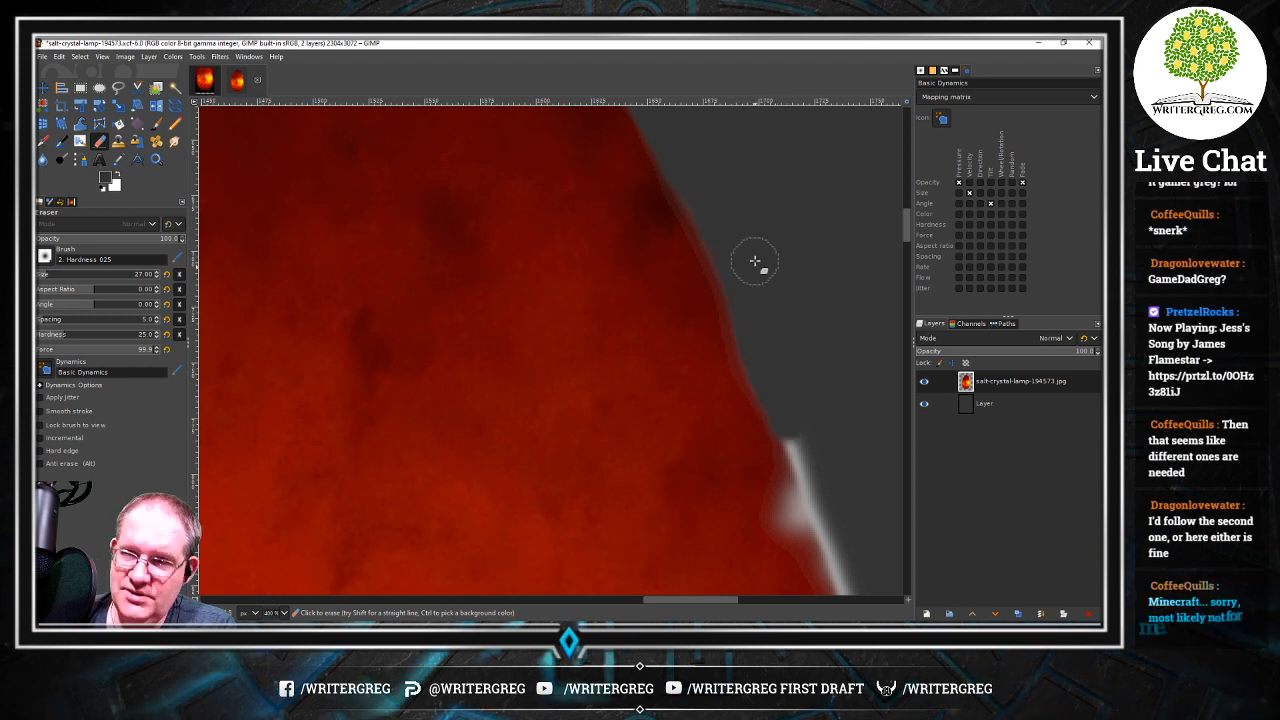
mouse_move(781, 371)
mouse_down()
mouse_move(807, 446)
mouse_move(788, 426)
mouse_move(826, 388)
mouse_move(802, 415)
mouse_move(809, 460)
mouse_move(791, 439)
mouse_move(823, 526)
mouse_up()
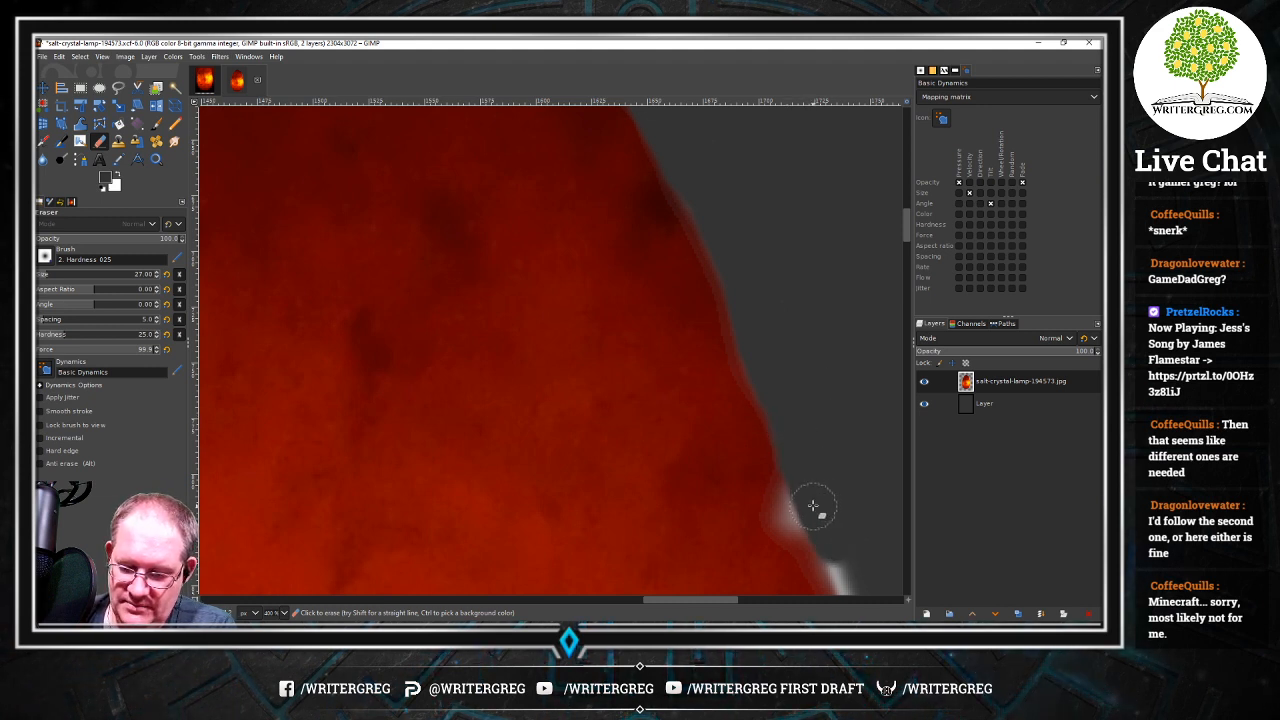
Erase the white fringe along the lamp's right edge from below the pale notch to the start of the brighter orange area
drag(903, 227, 905, 251)
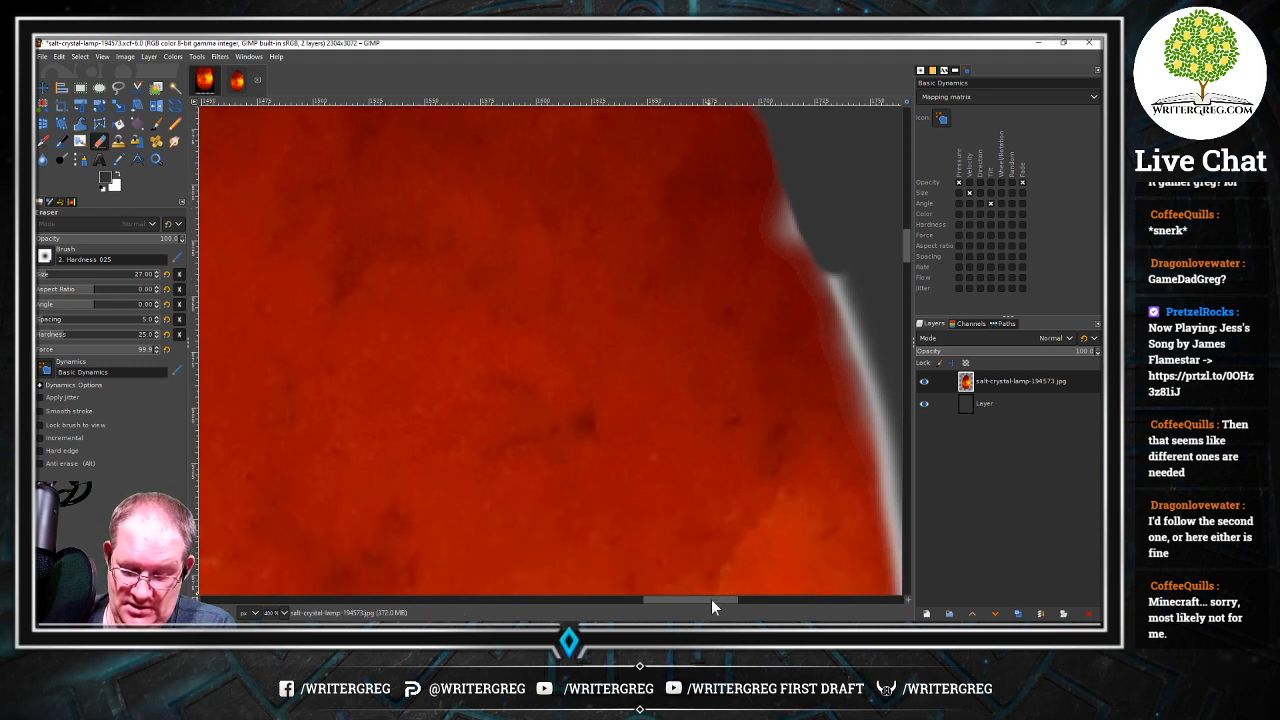
drag(715, 600, 741, 603)
mouse_move(670, 246)
mouse_down()
mouse_move(686, 304)
mouse_move(620, 171)
mouse_move(677, 305)
mouse_move(710, 345)
mouse_move(691, 304)
mouse_up()
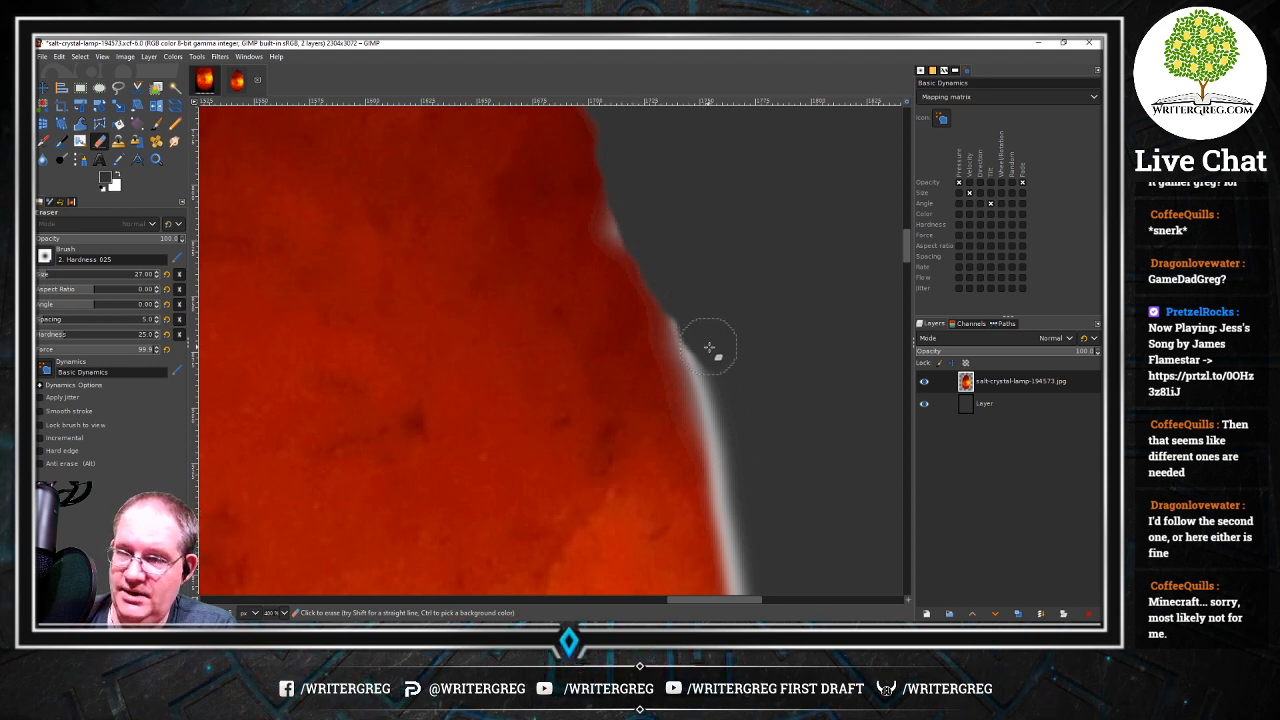
mouse_move(693, 353)
mouse_down()
mouse_move(672, 312)
mouse_move(690, 355)
mouse_up()
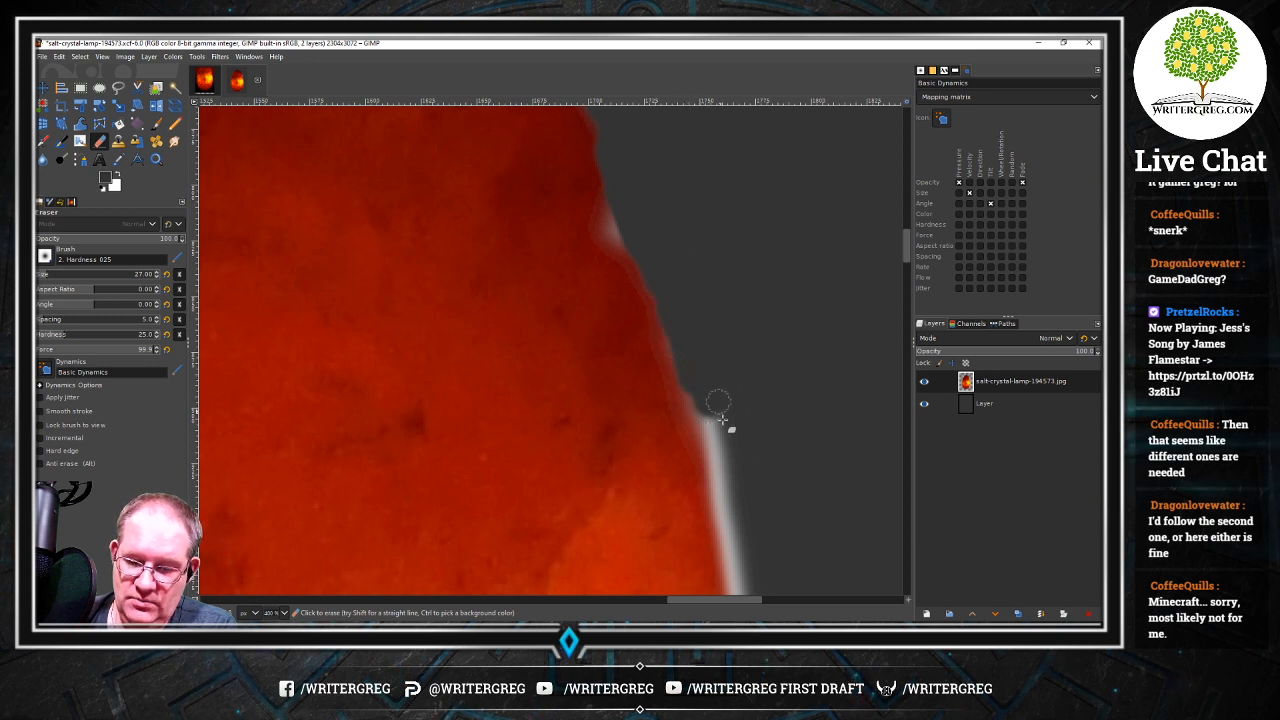
mouse_move(721, 419)
mouse_down()
mouse_move(703, 388)
mouse_move(720, 451)
mouse_move(693, 367)
mouse_move(740, 469)
mouse_move(746, 456)
mouse_move(727, 440)
mouse_move(726, 505)
mouse_move(715, 457)
mouse_move(751, 503)
mouse_up()
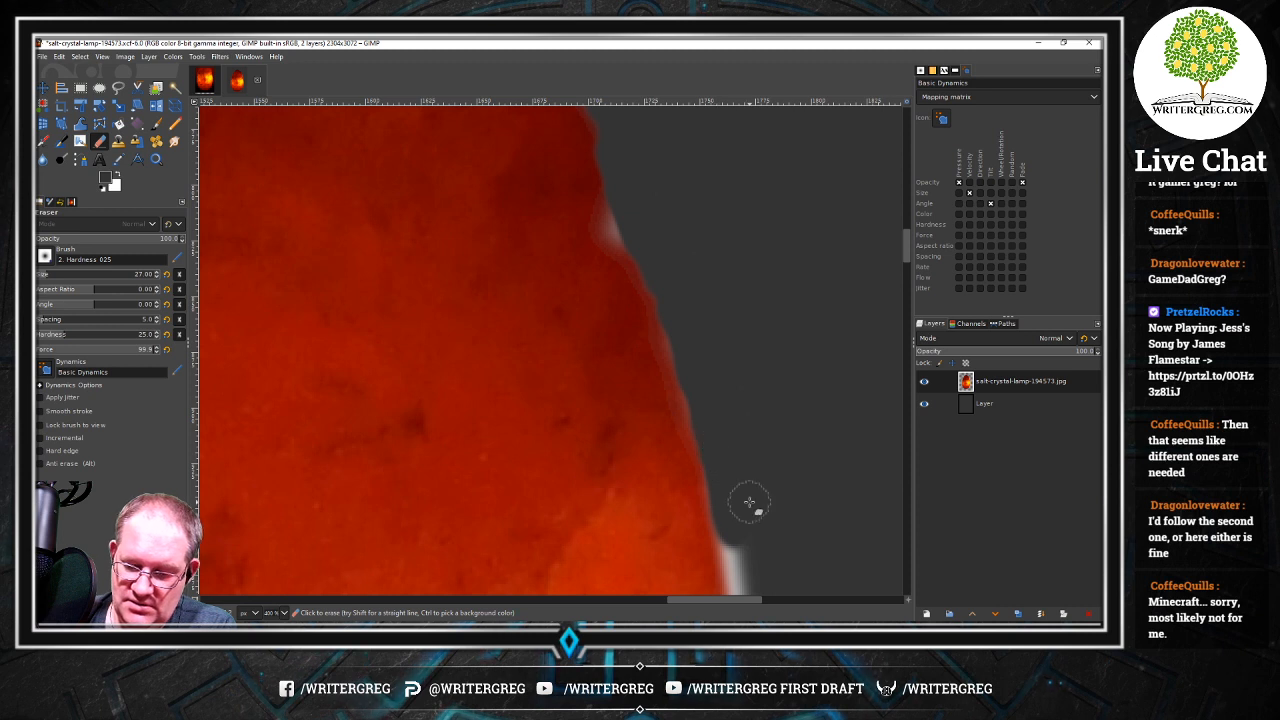
Erase the white fringe along the orange right edge beside the large dark spot and past the smaller dark spot below it
drag(906, 247, 906, 282)
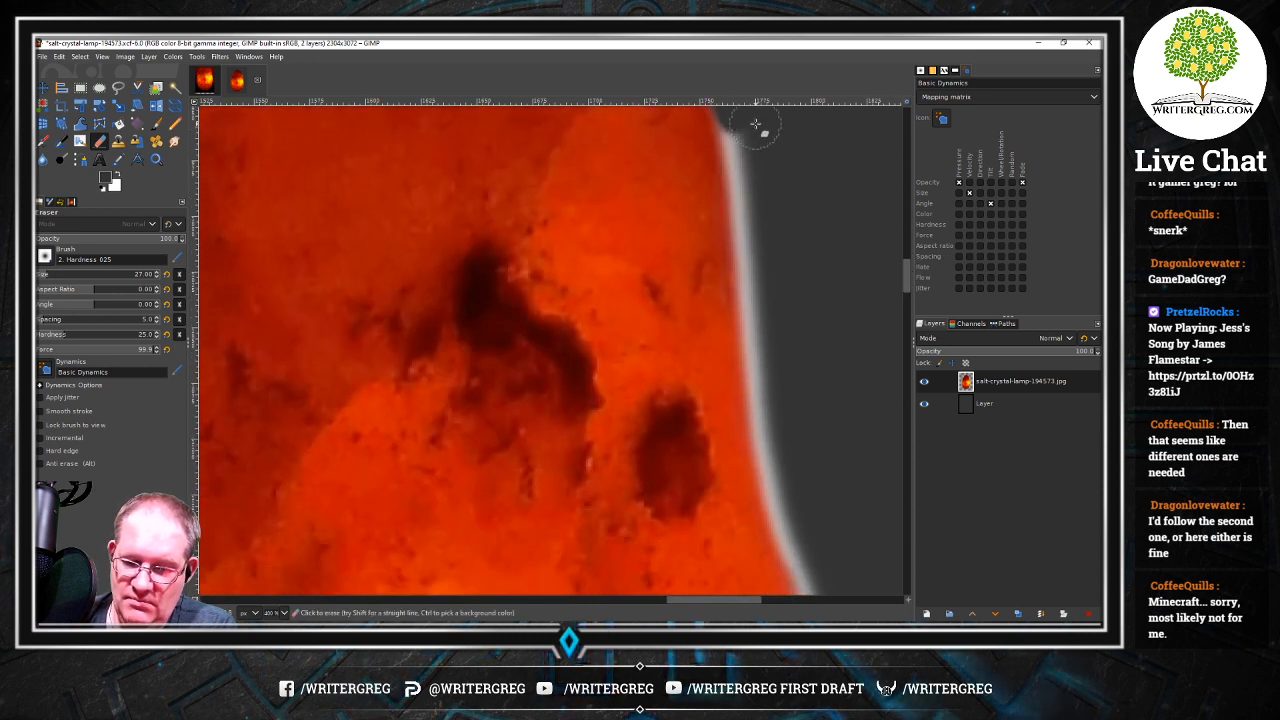
mouse_move(743, 130)
mouse_down()
mouse_move(765, 418)
mouse_move(760, 409)
mouse_move(757, 336)
mouse_move(788, 502)
mouse_move(768, 448)
mouse_move(805, 545)
mouse_up()
drag(907, 277, 908, 300)
drag(748, 601, 755, 602)
mouse_move(694, 217)
mouse_down()
mouse_move(714, 274)
mouse_move(689, 228)
mouse_move(694, 277)
mouse_move(689, 246)
mouse_move(734, 384)
mouse_up()
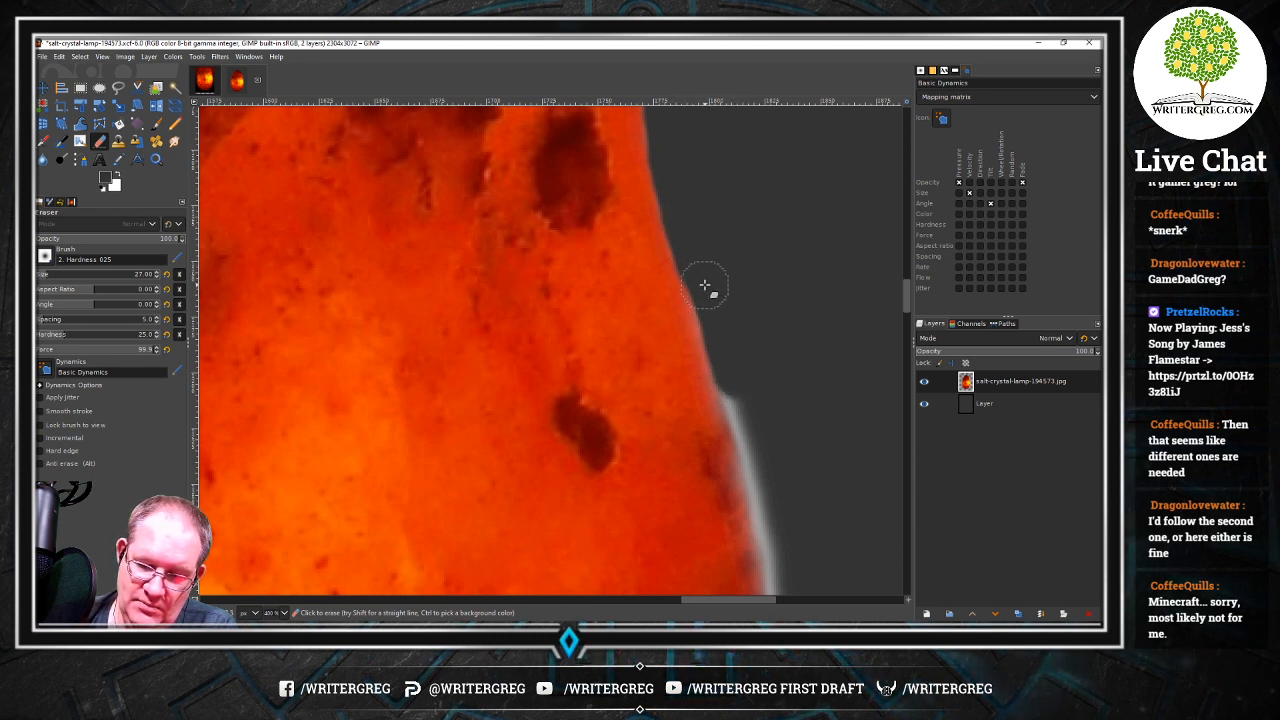
mouse_move(705, 286)
mouse_down()
mouse_move(753, 429)
mouse_move(725, 371)
mouse_move(766, 444)
mouse_move(744, 413)
mouse_move(755, 490)
mouse_move(739, 433)
mouse_up()
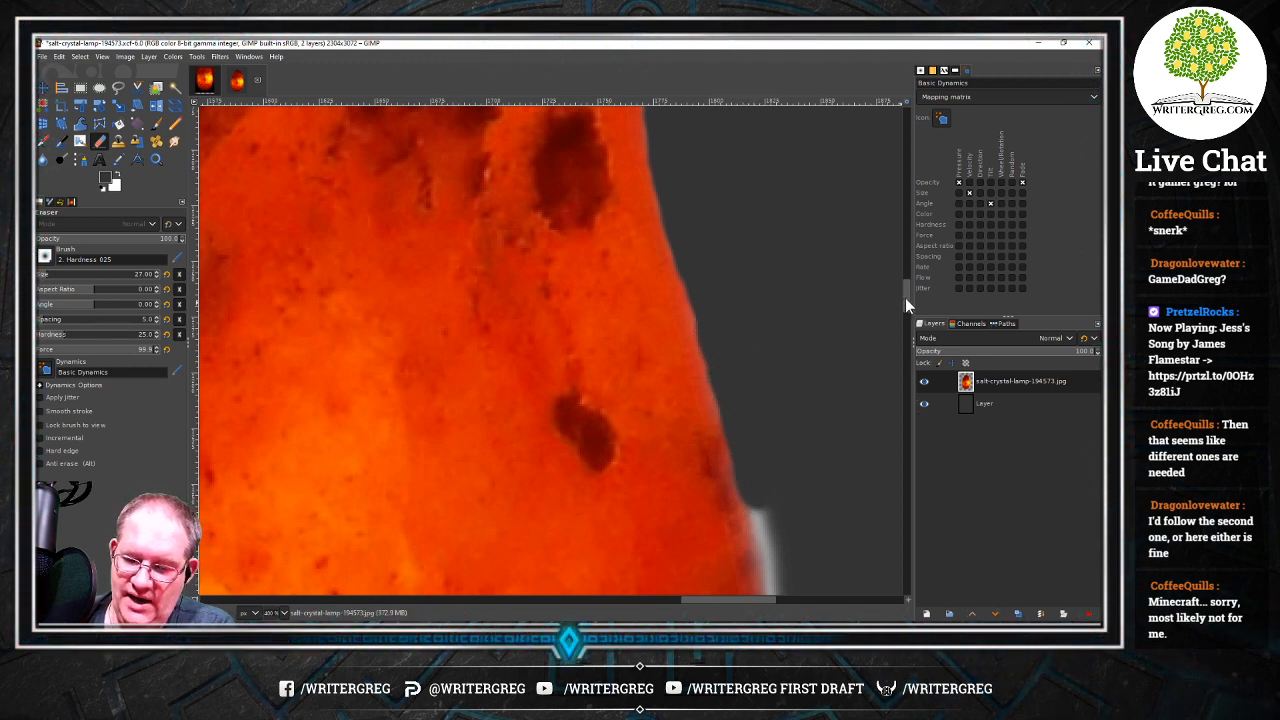
Erase the white fringe along the nearly vertical right edge below the small dark spot, down toward the yellow area
drag(905, 298, 906, 317)
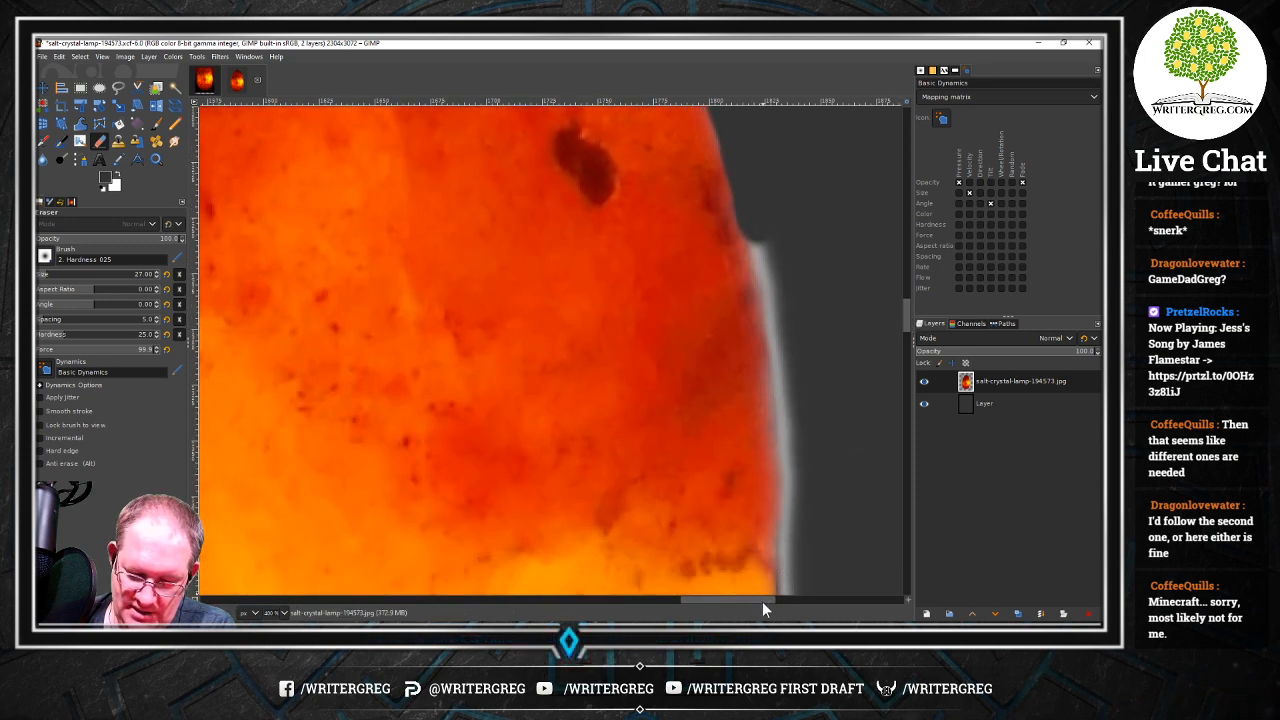
drag(762, 603, 778, 603)
mouse_move(691, 273)
mouse_down()
mouse_move(676, 211)
mouse_move(680, 303)
mouse_move(670, 246)
mouse_up()
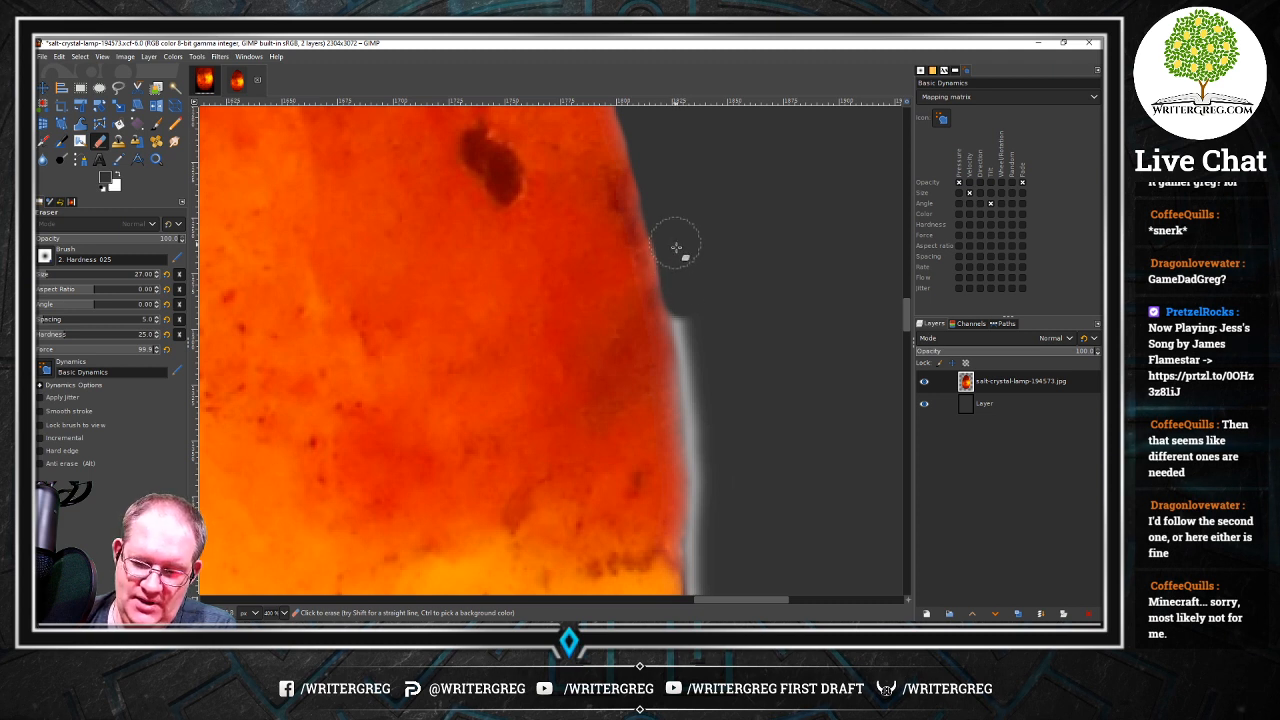
mouse_move(667, 237)
mouse_down()
mouse_move(700, 433)
mouse_move(689, 368)
mouse_up()
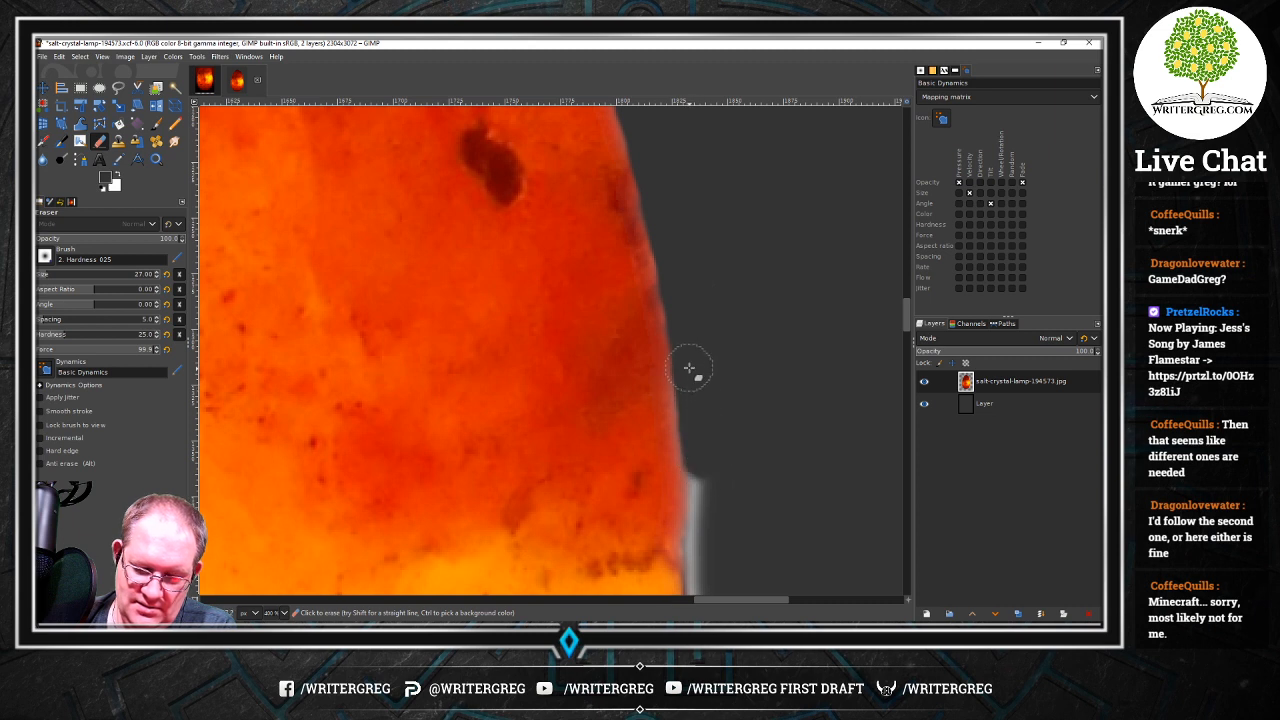
mouse_move(688, 323)
mouse_down()
mouse_move(700, 523)
mouse_move(696, 492)
mouse_up()
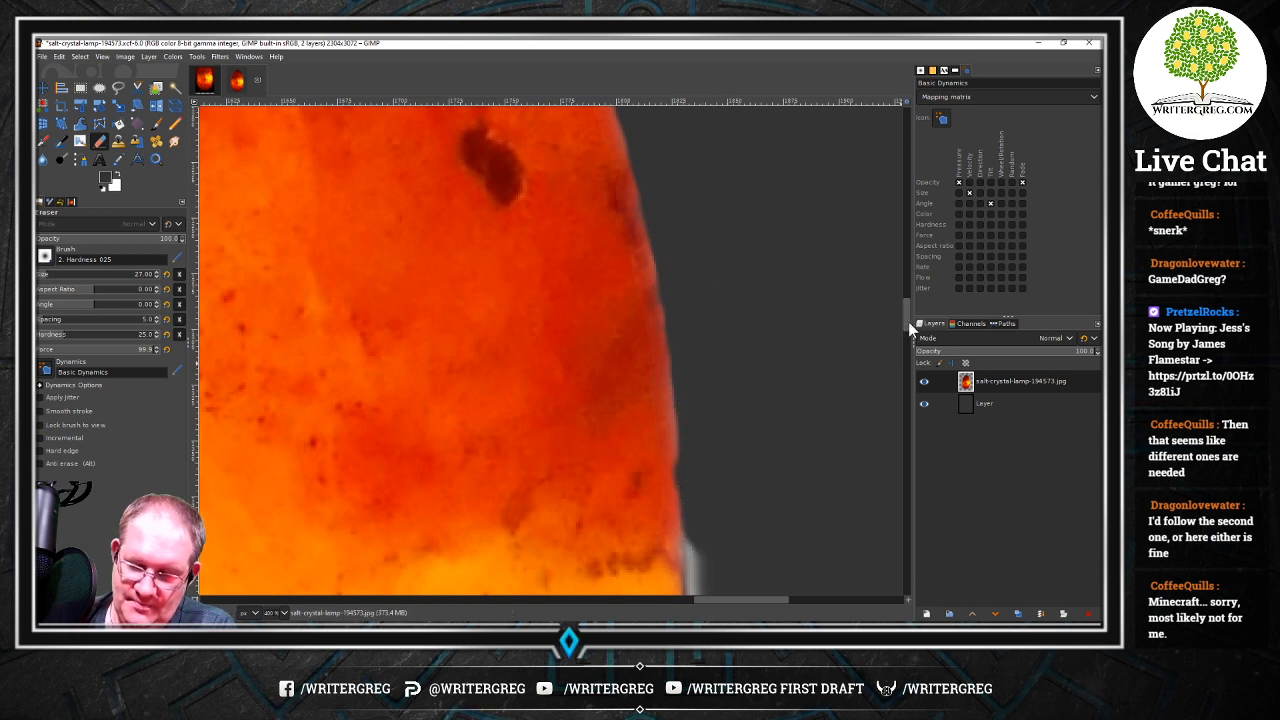
Erase the remaining fringe on the right edge where the red area meets the yellow one, and save the image
drag(908, 321, 902, 338)
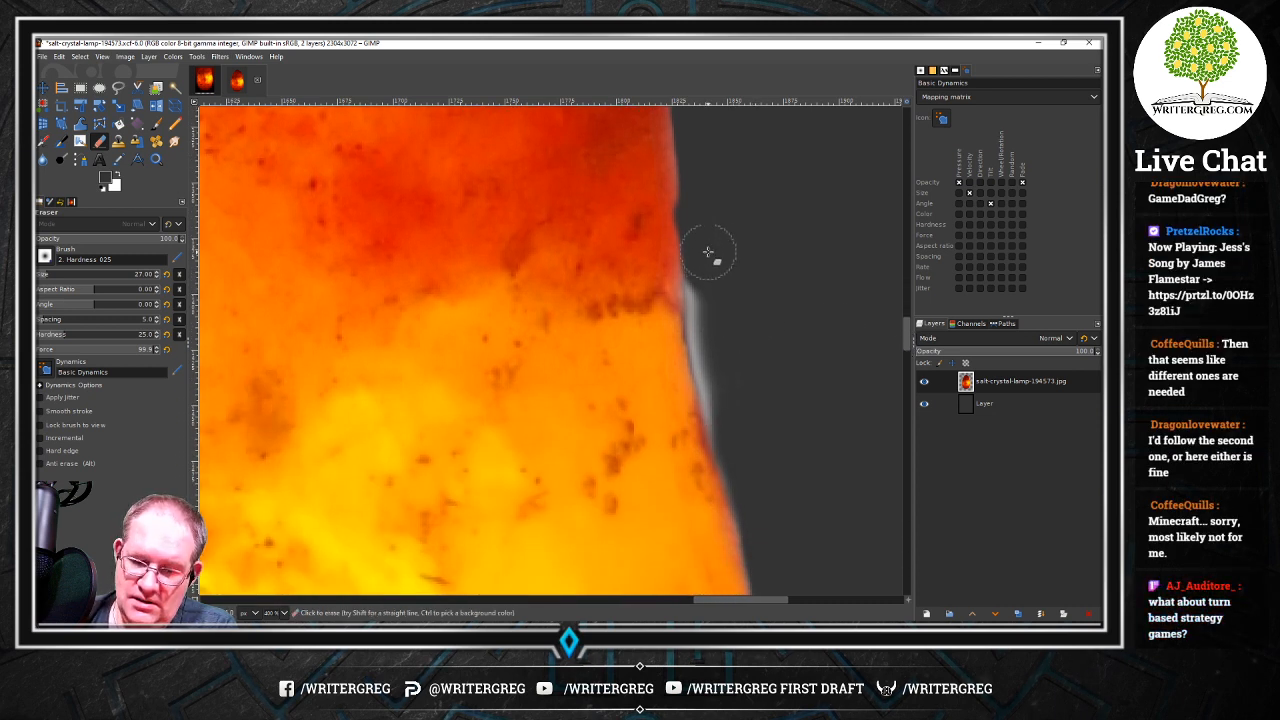
mouse_move(707, 251)
mouse_down()
mouse_move(702, 323)
mouse_move(703, 282)
mouse_up()
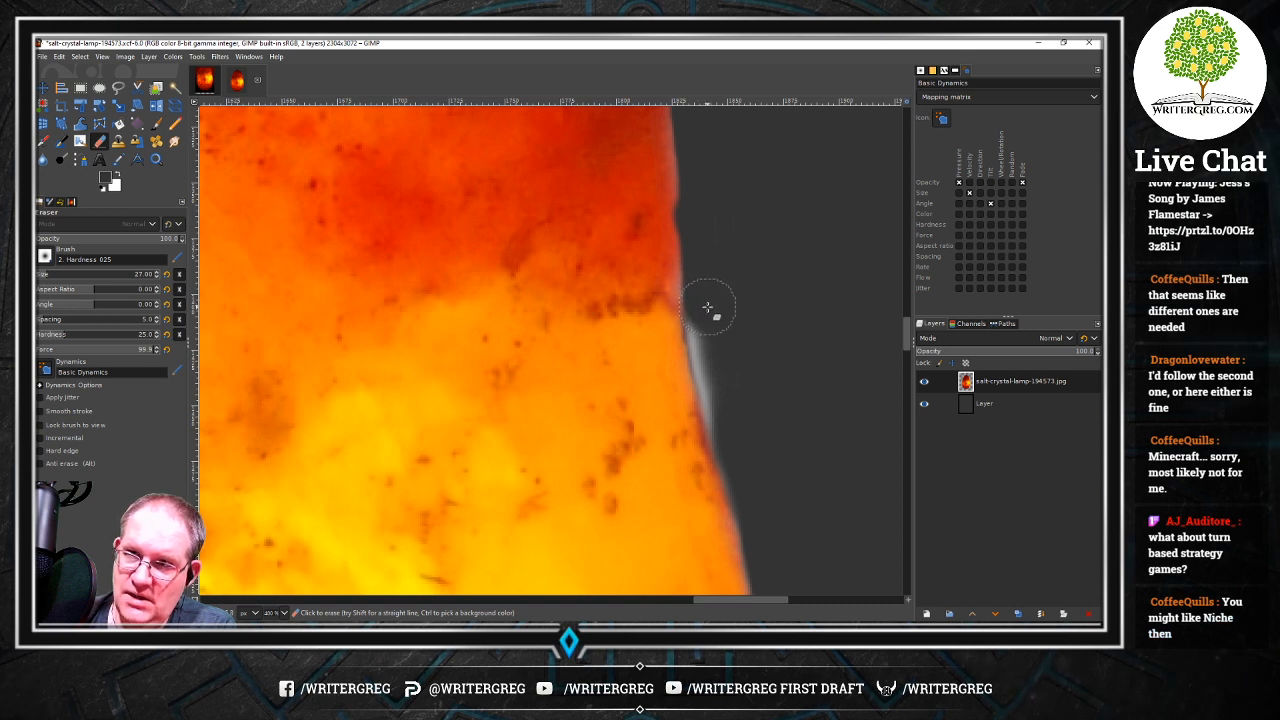
mouse_move(706, 312)
mouse_down()
mouse_move(708, 368)
mouse_move(699, 311)
mouse_up()
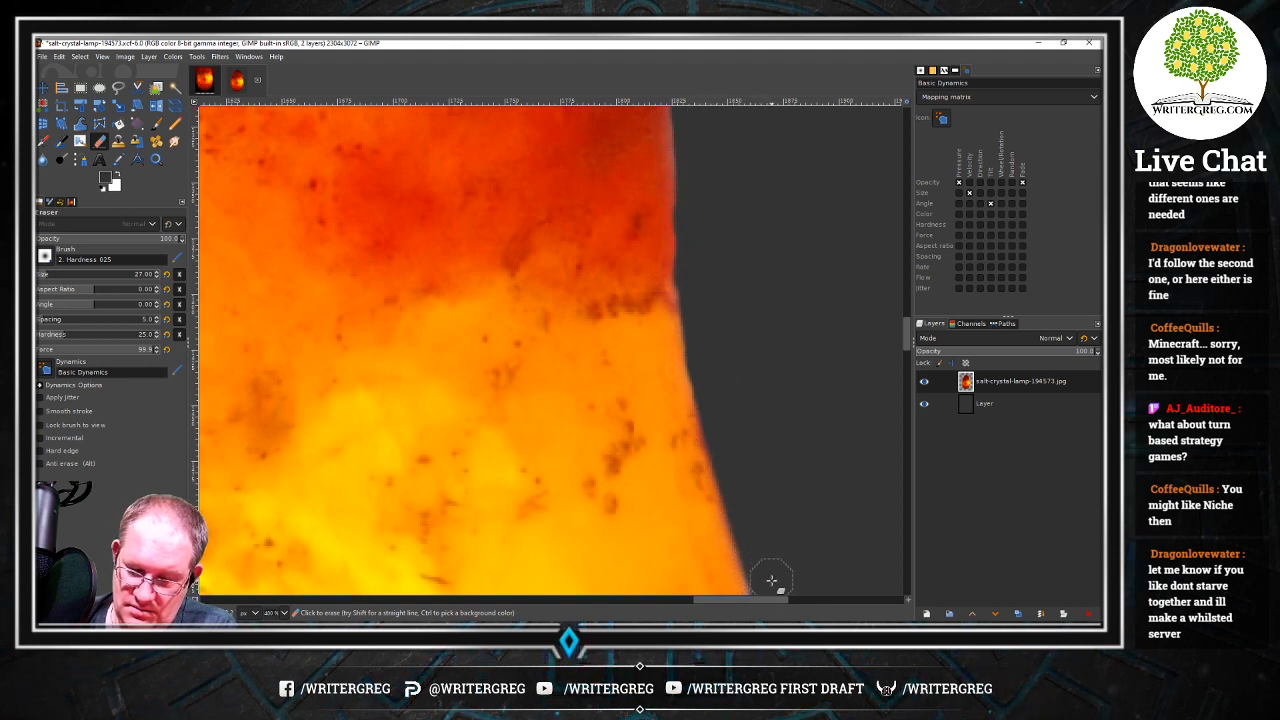
drag(906, 335, 906, 368)
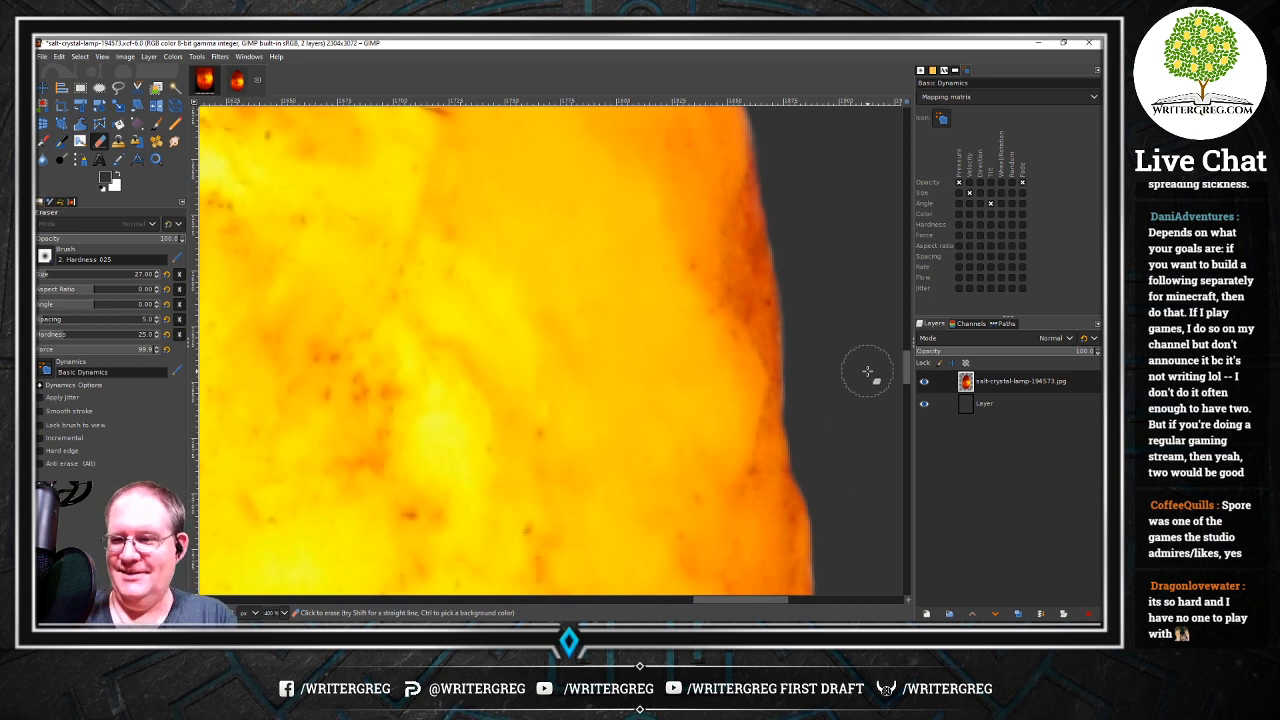
key(ctrl+s)
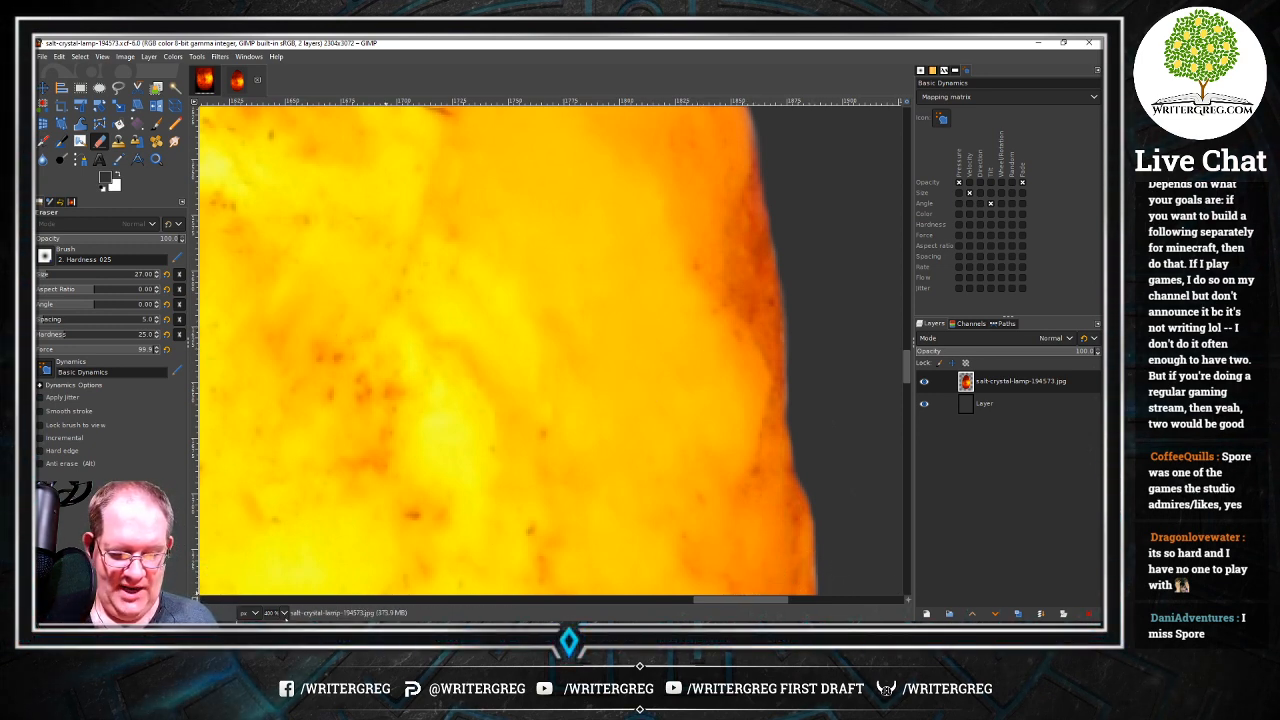
Examine the lamp cutout at 50% zoom from its base up to the peak, and save the image again
click(285, 612)
click(280, 537)
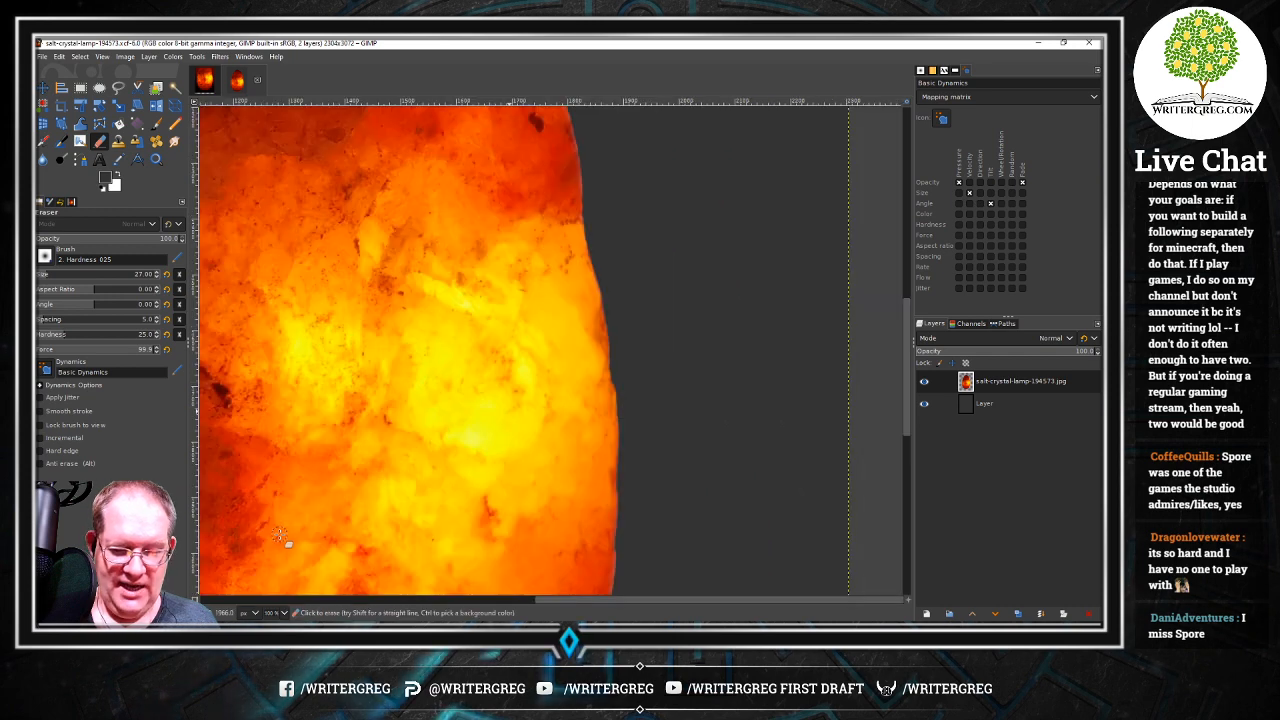
click(285, 612)
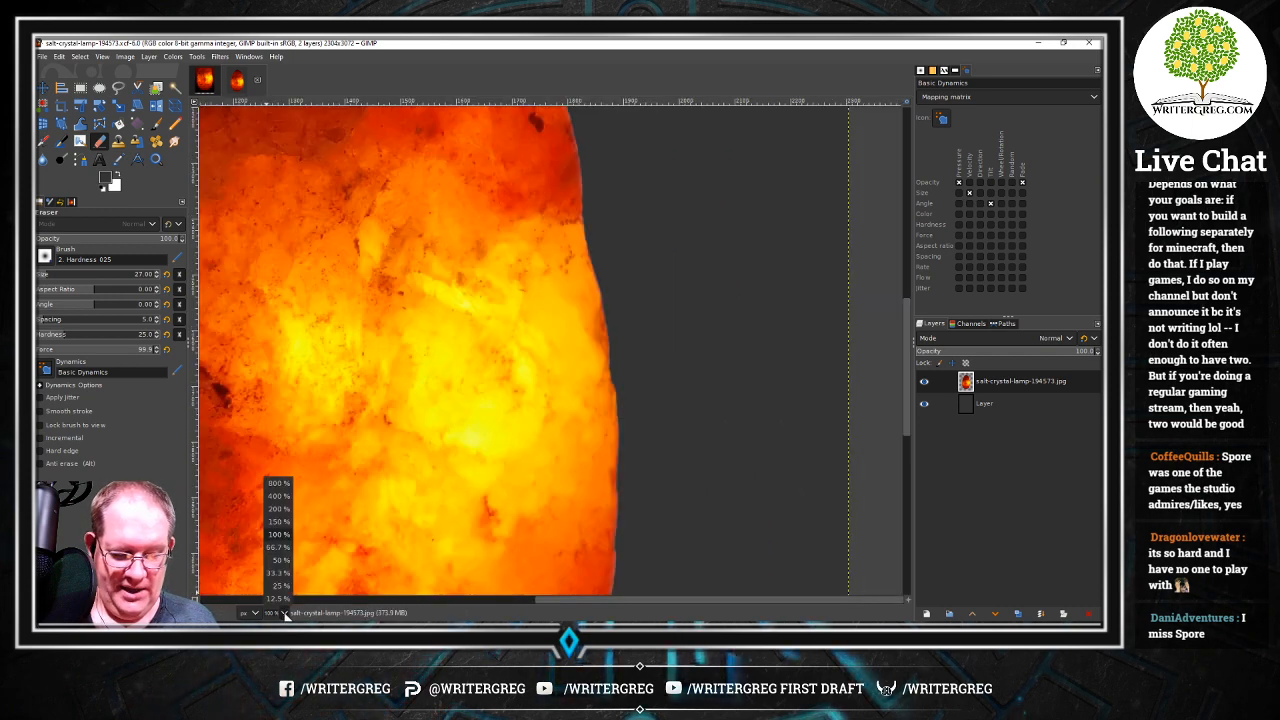
click(280, 572)
scroll(557, 297, up, 1)
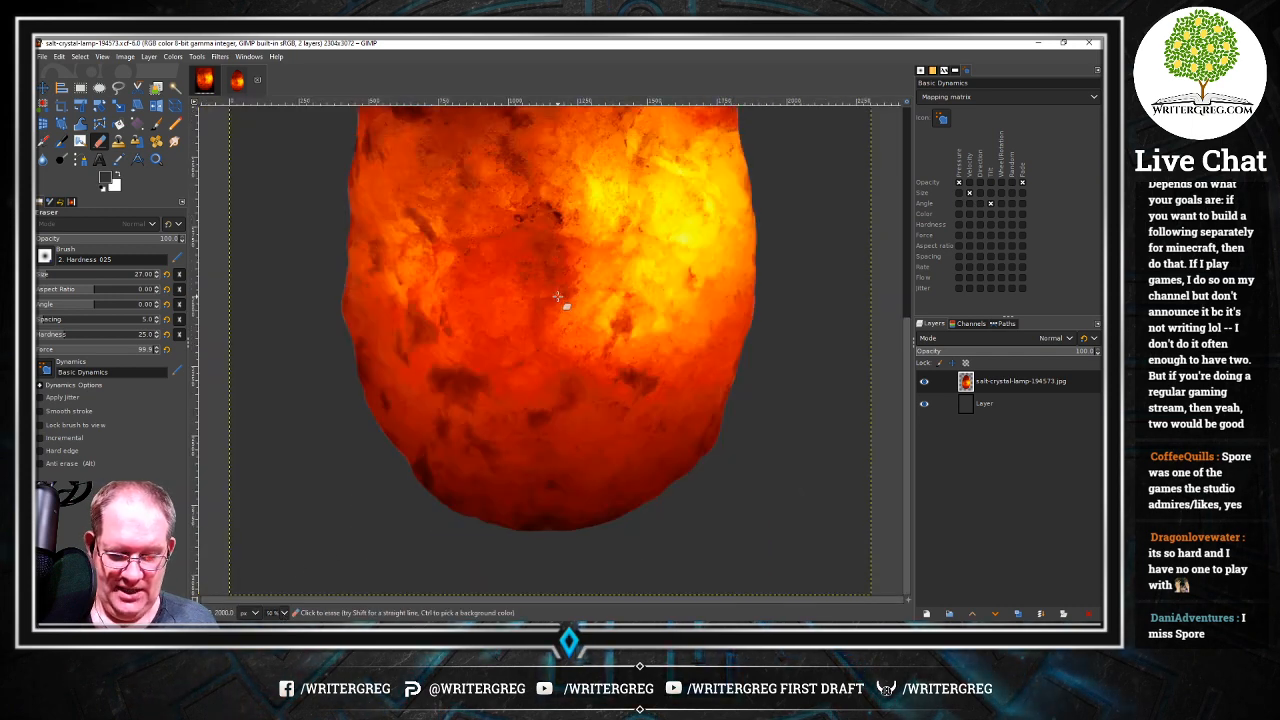
scroll(557, 297, up, 5)
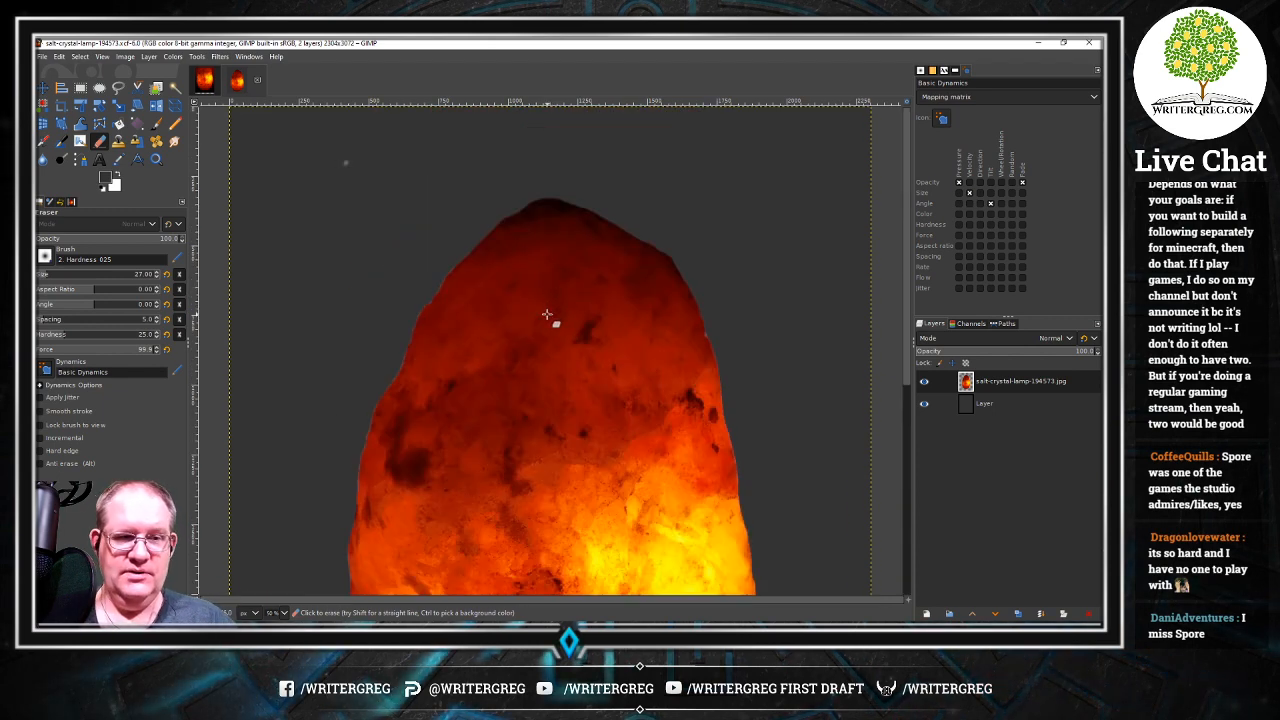
key(ctrl+s)
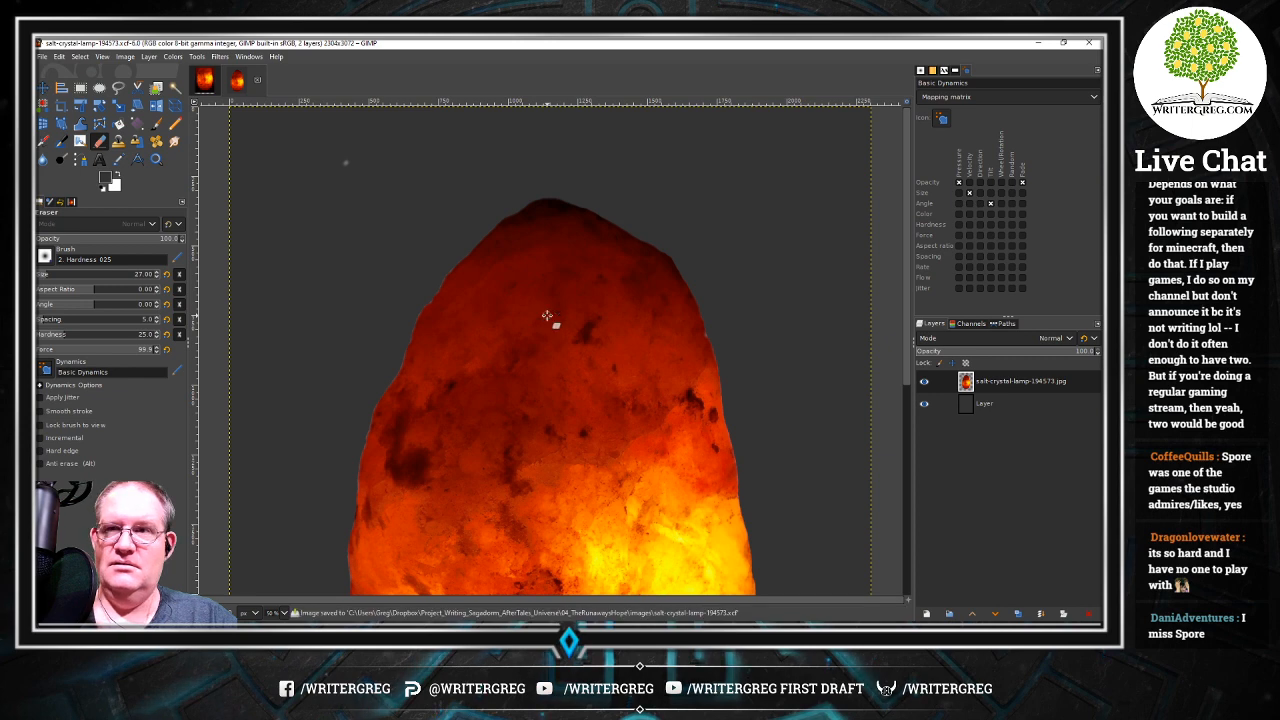
Check the cleaned lamp cutout once more between its peak and base, and save the lamp image
scroll(622, 349, down, 8)
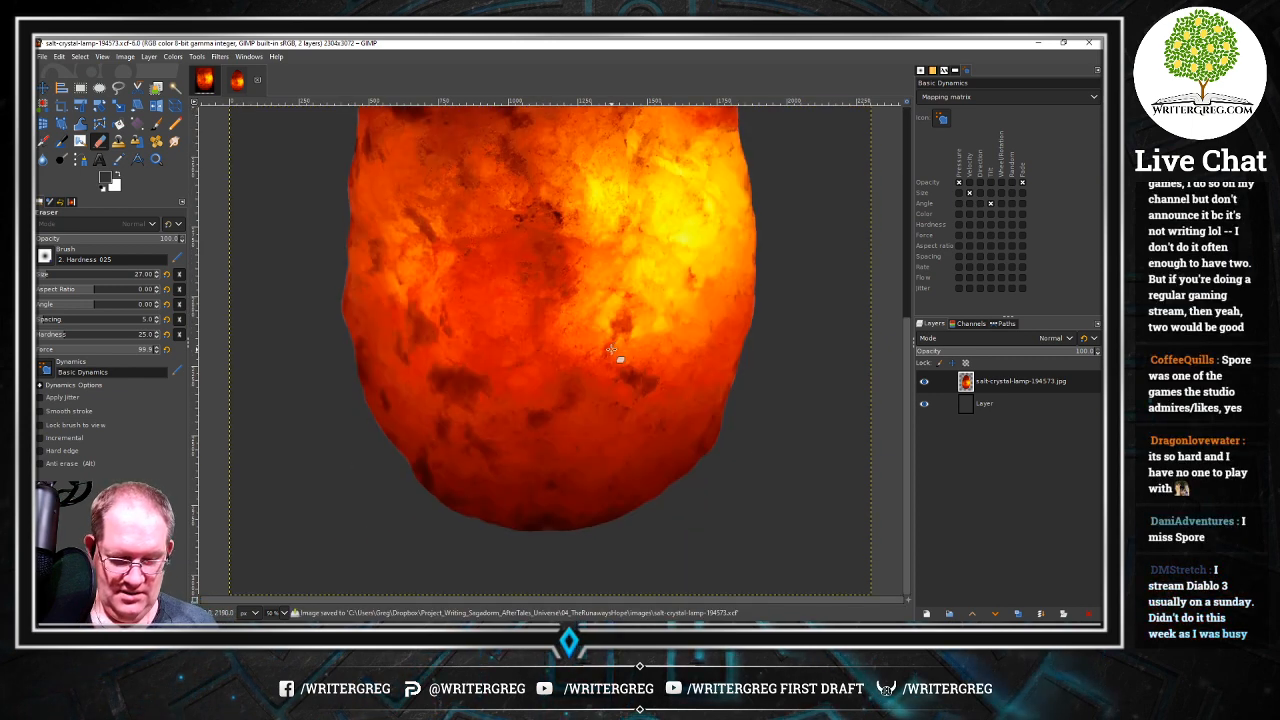
scroll(618, 356, up, 8)
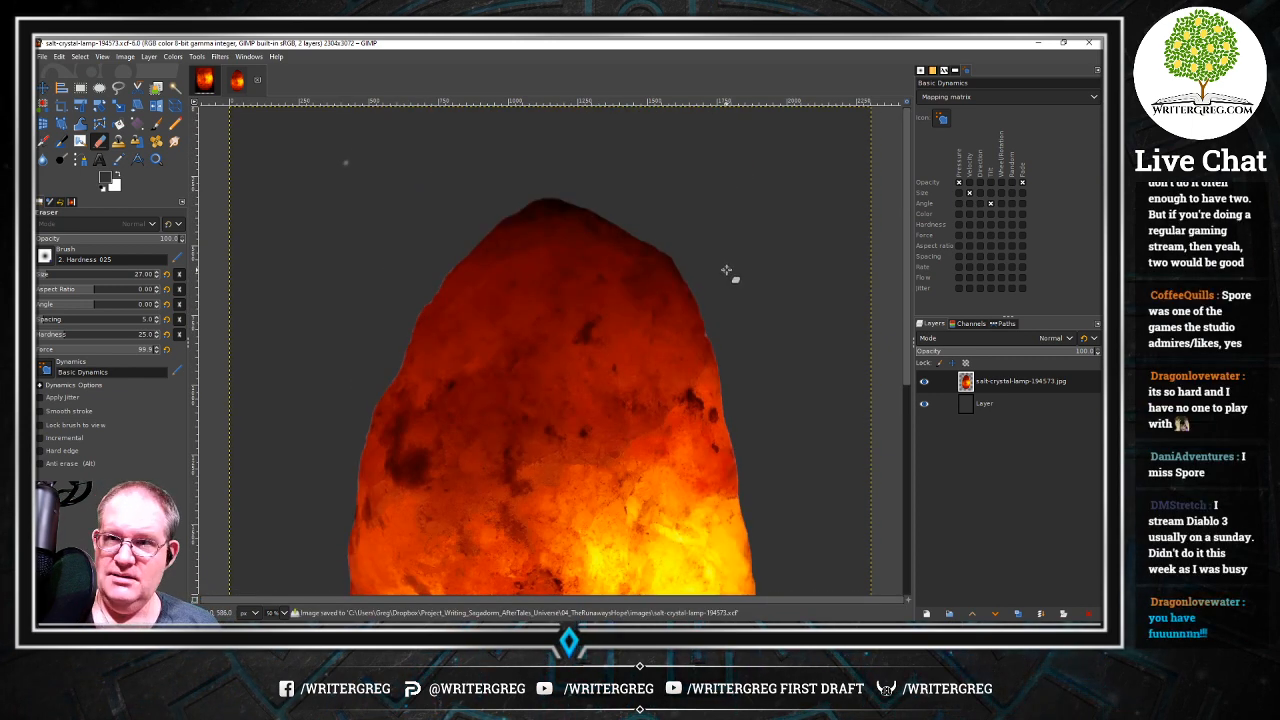
scroll(726, 269, down, 7)
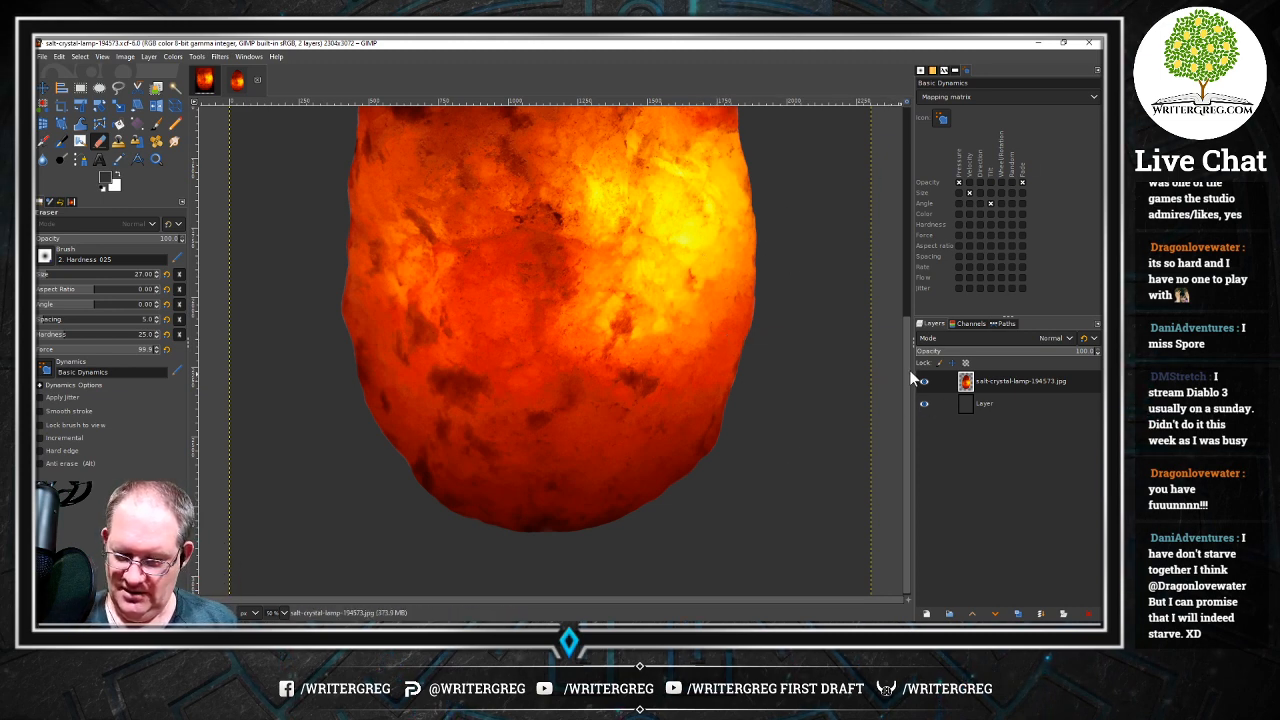
drag(904, 377, 877, 389)
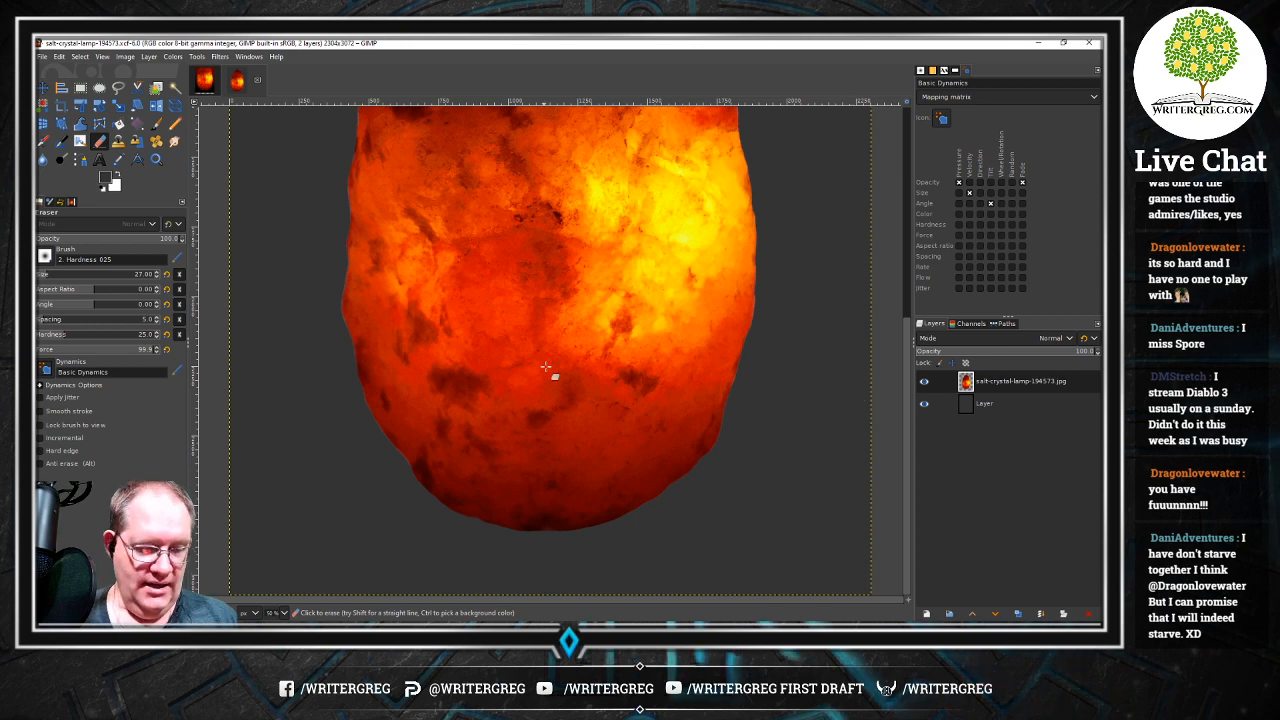
scroll(745, 385, up, 6)
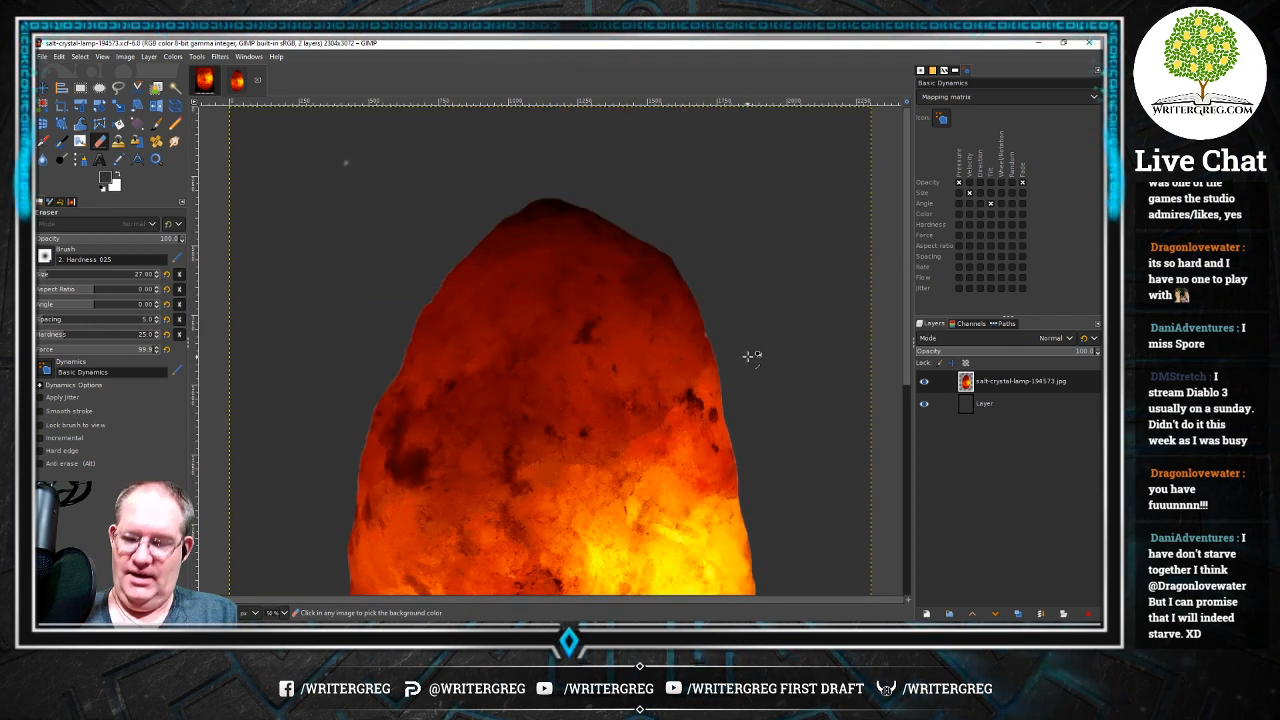
key(ctrl+s)
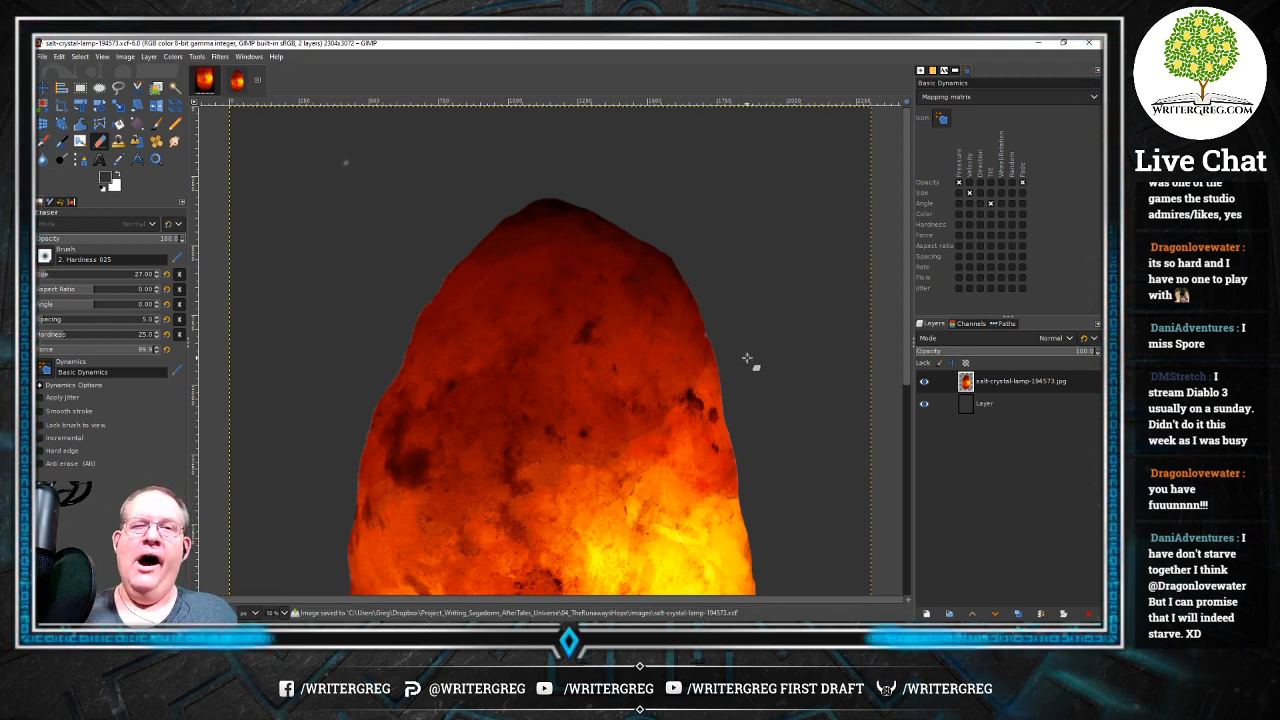
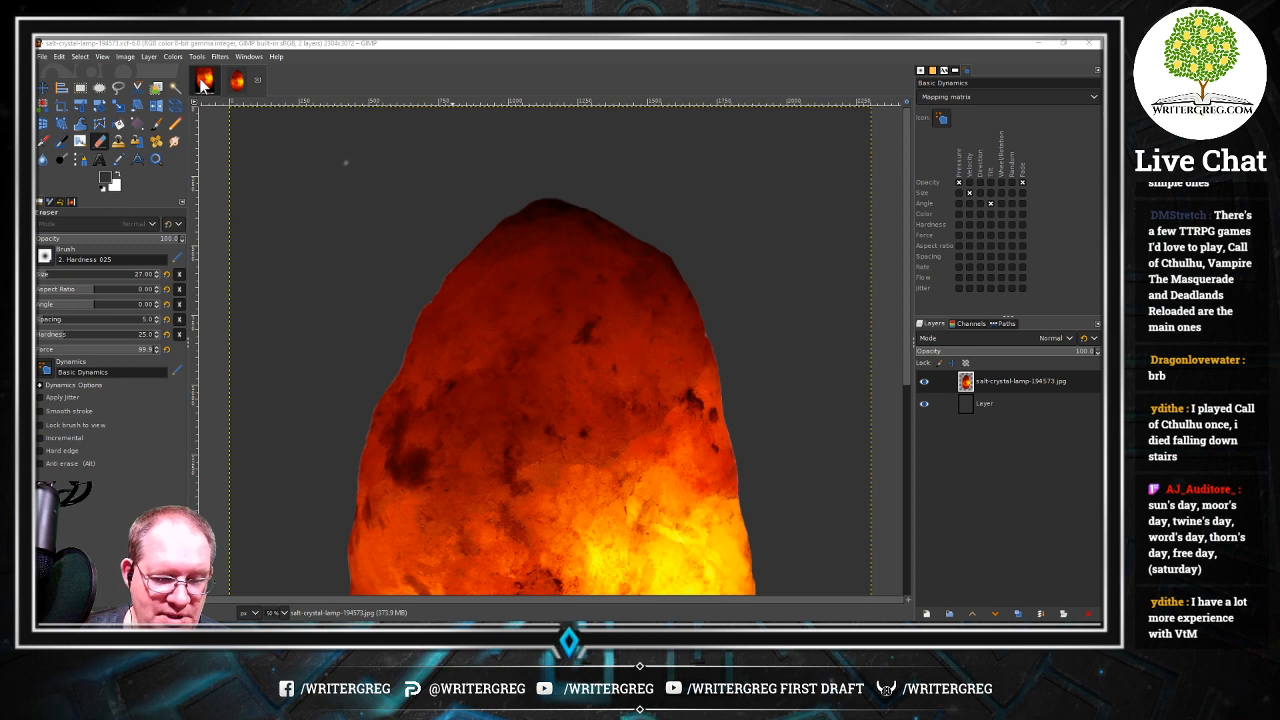
Switch to the cover image and delete its old salt-crystal-lamp-194573.jpg layer
click(234, 84)
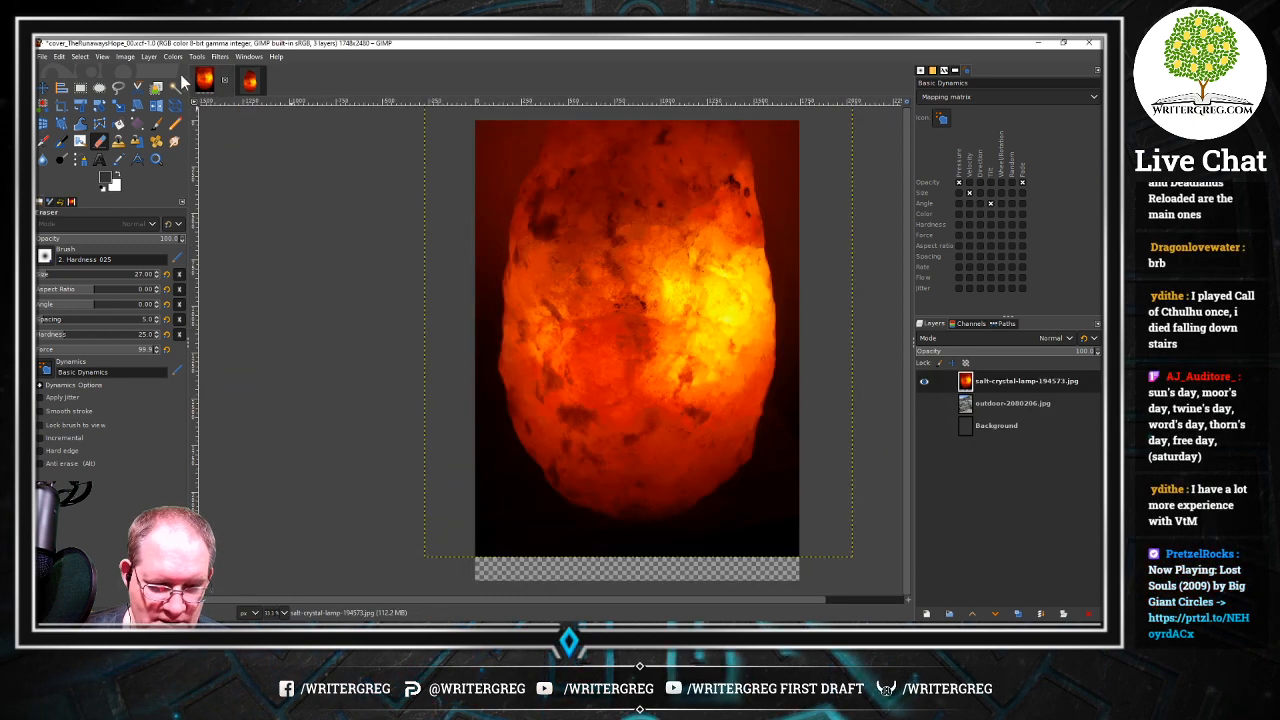
right_click(994, 380)
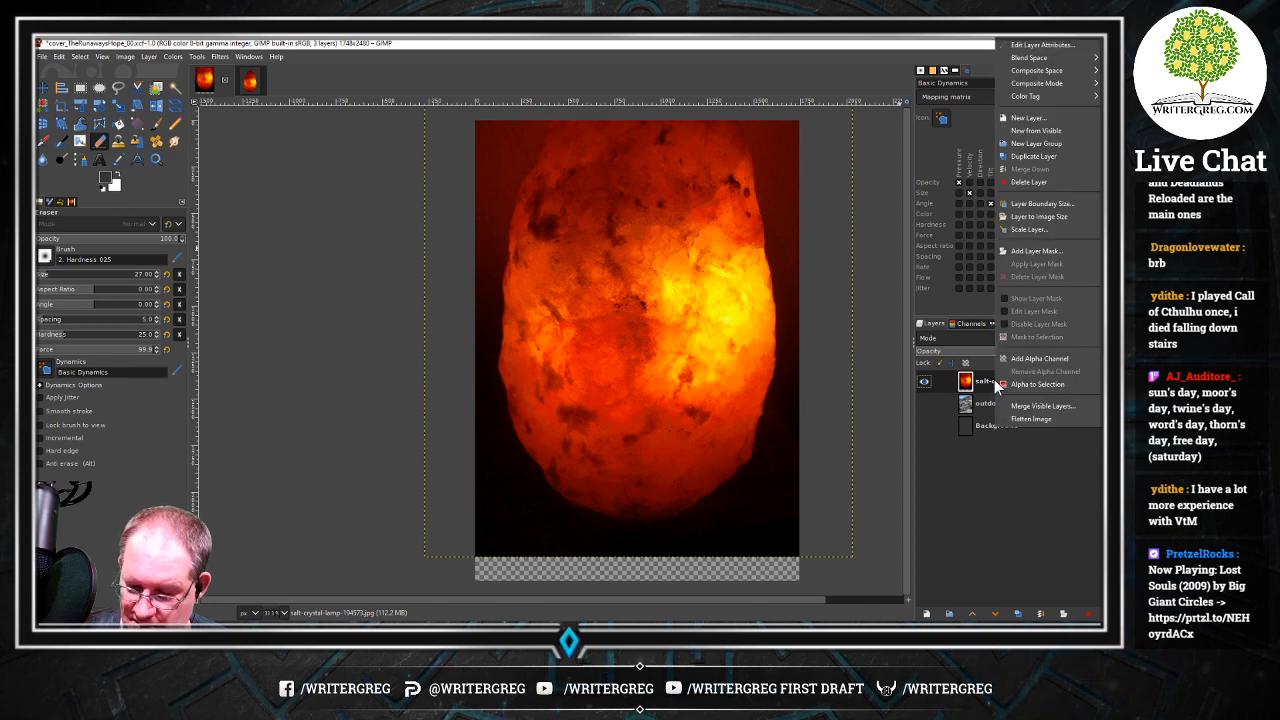
click(1052, 182)
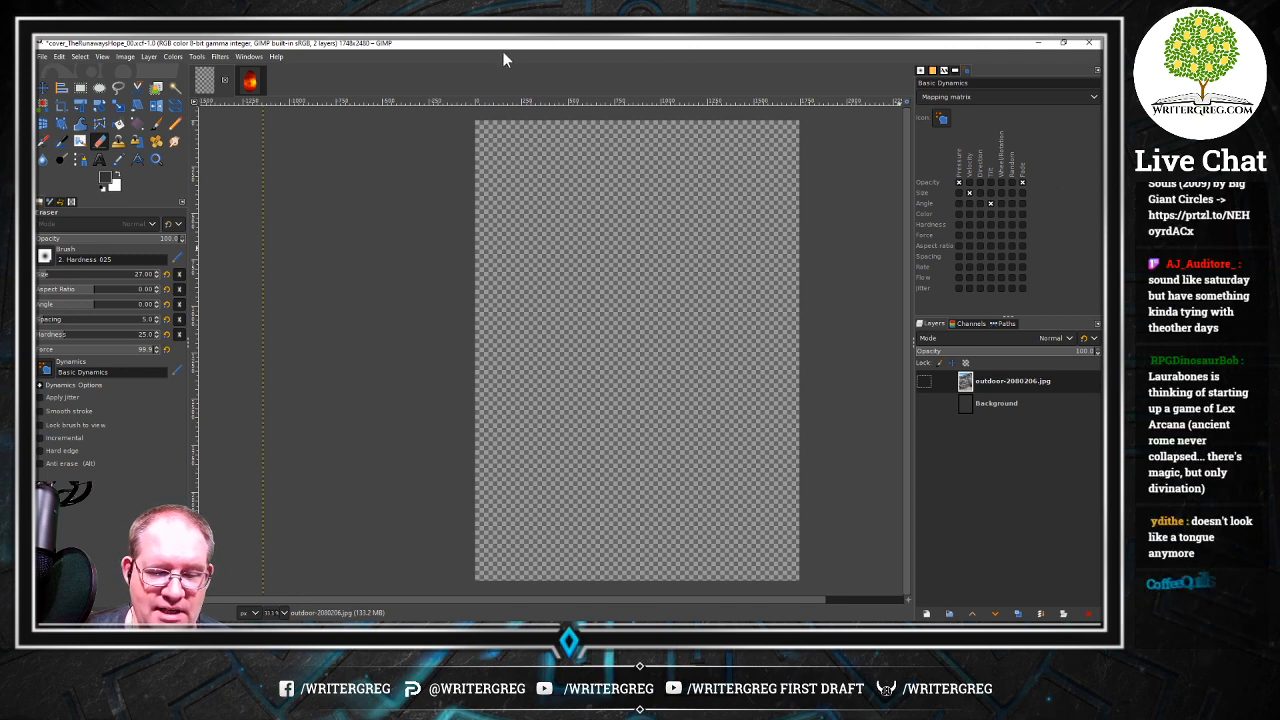
Return to the lamp cutout image, cancel quitting the program, and save the lamp file
click(251, 82)
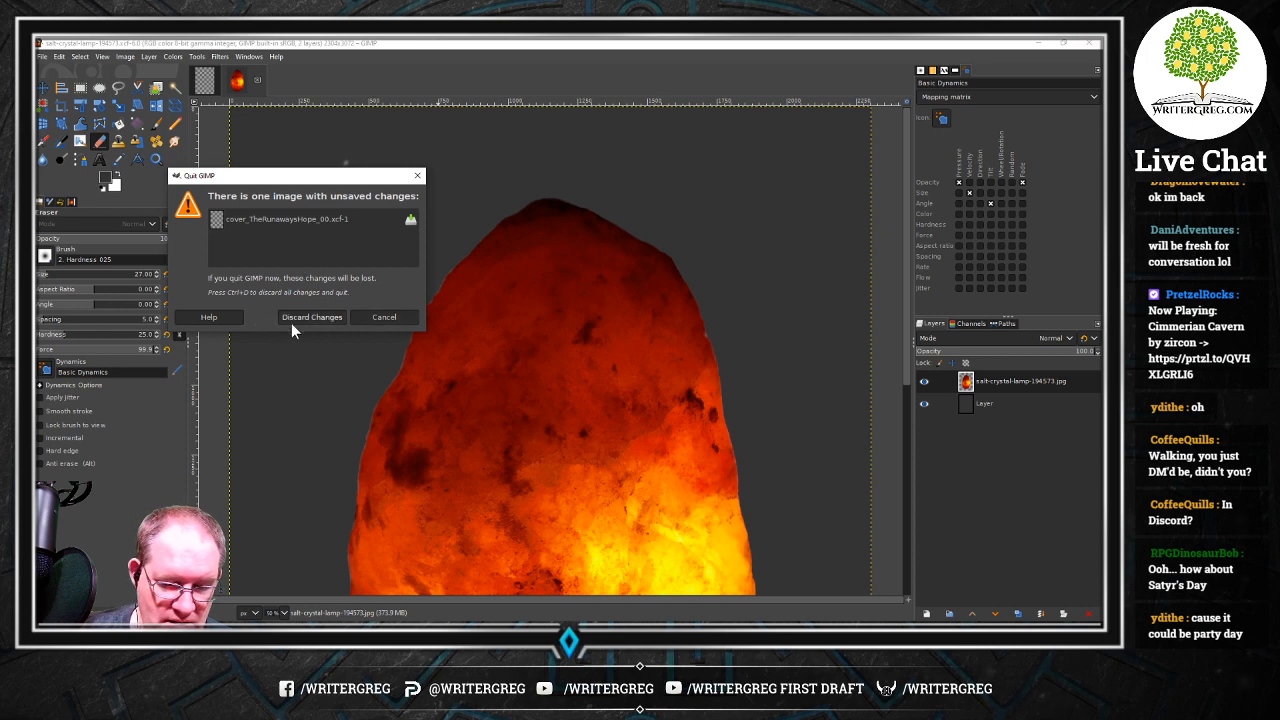
click(385, 317)
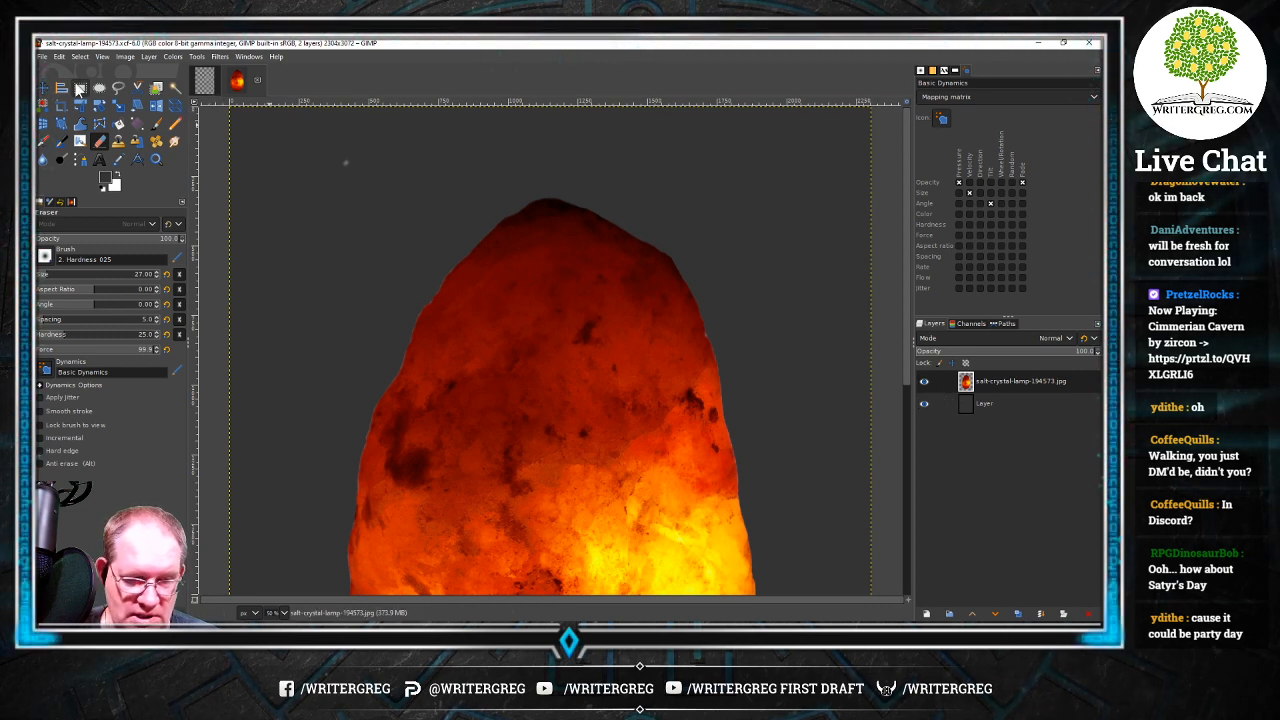
click(43, 56)
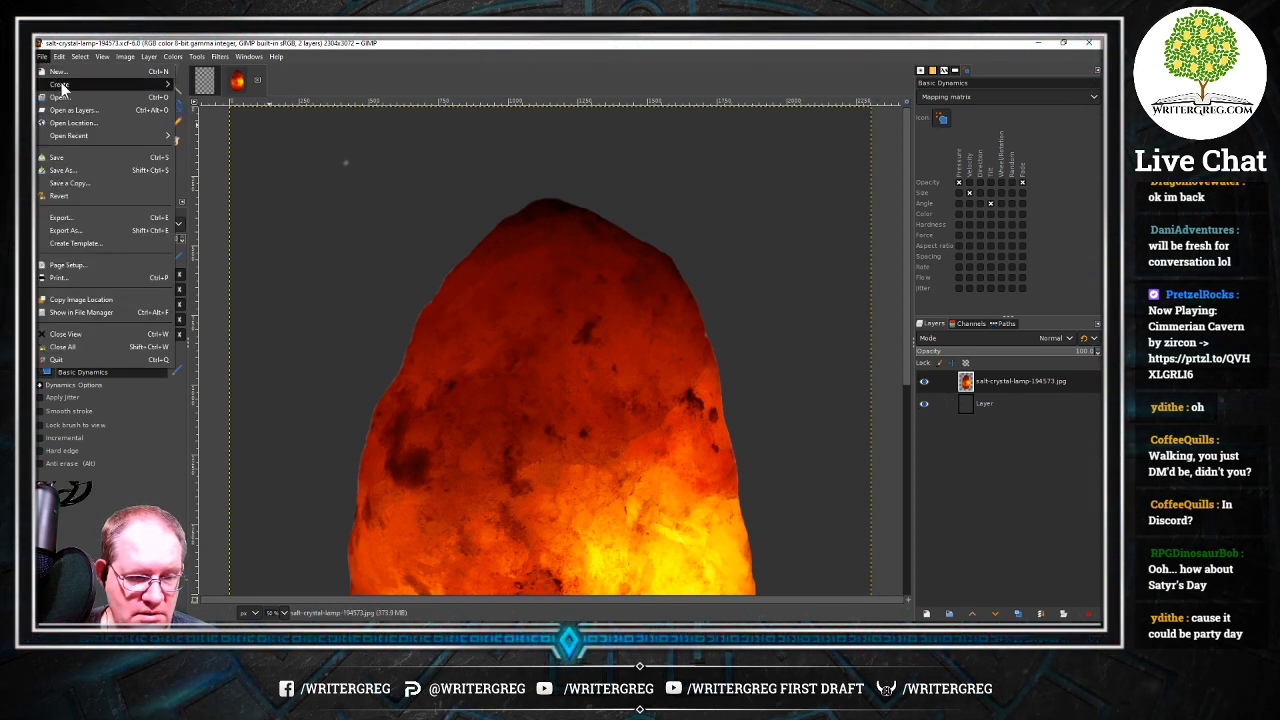
click(72, 162)
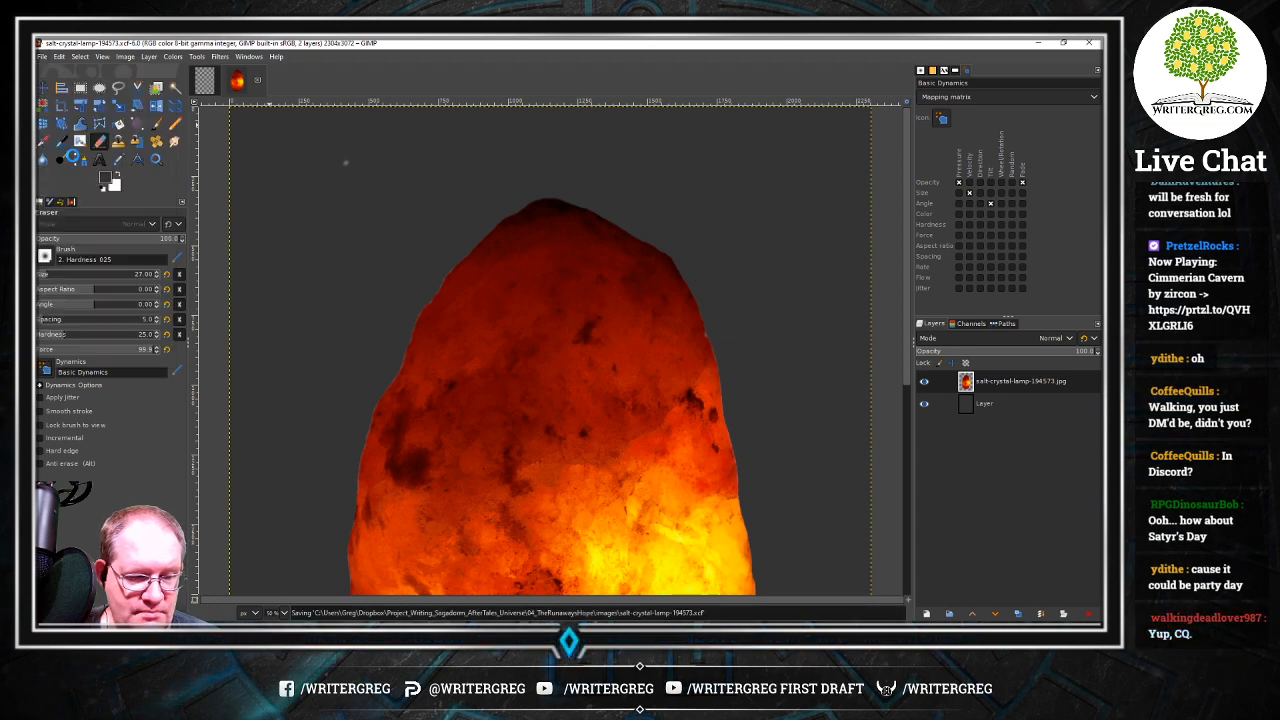
right_click(1022, 376)
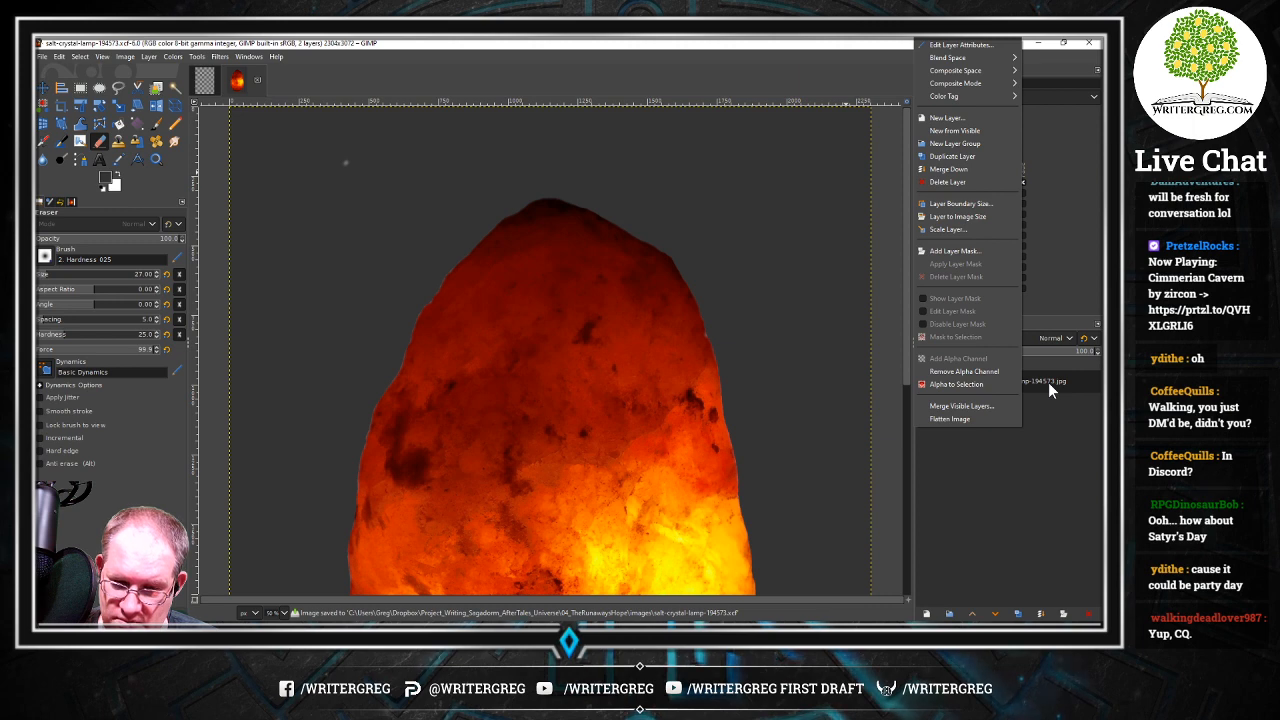
click(1048, 382)
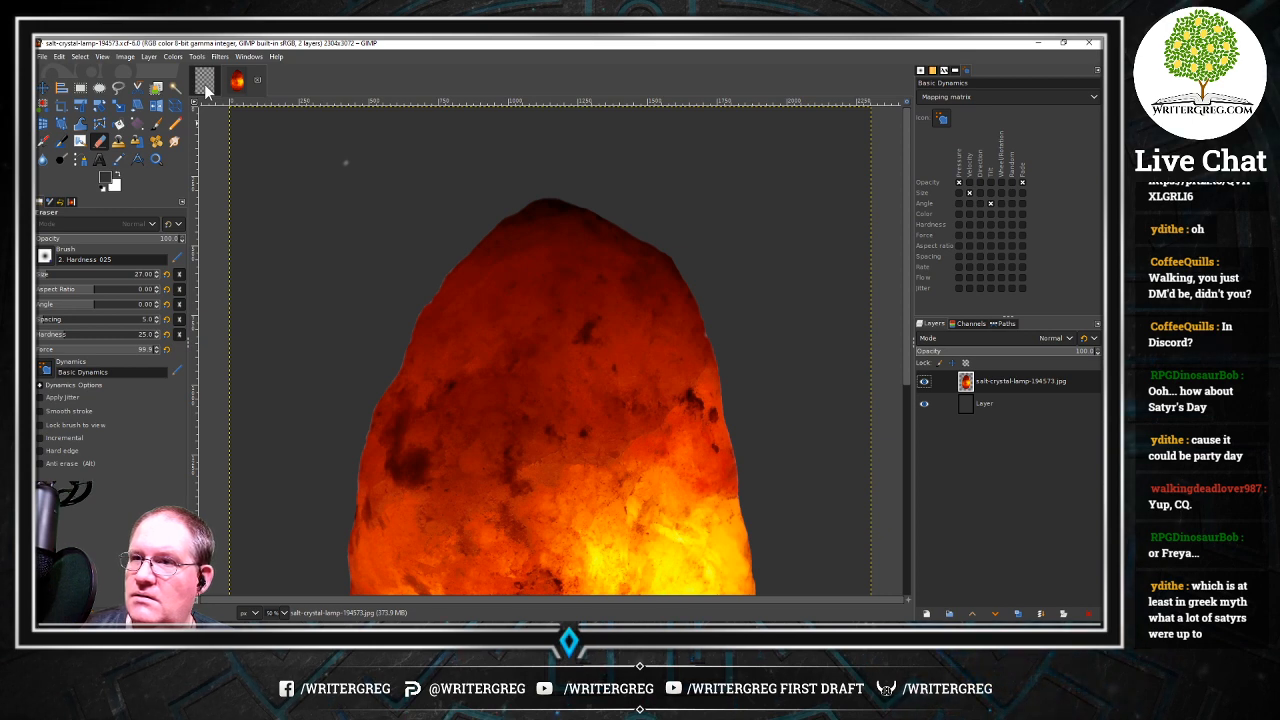
Open salt-crystal-lamp-194573.xcf from the 04_TheRunawaysHope images folder as layers in the cover image
click(206, 86)
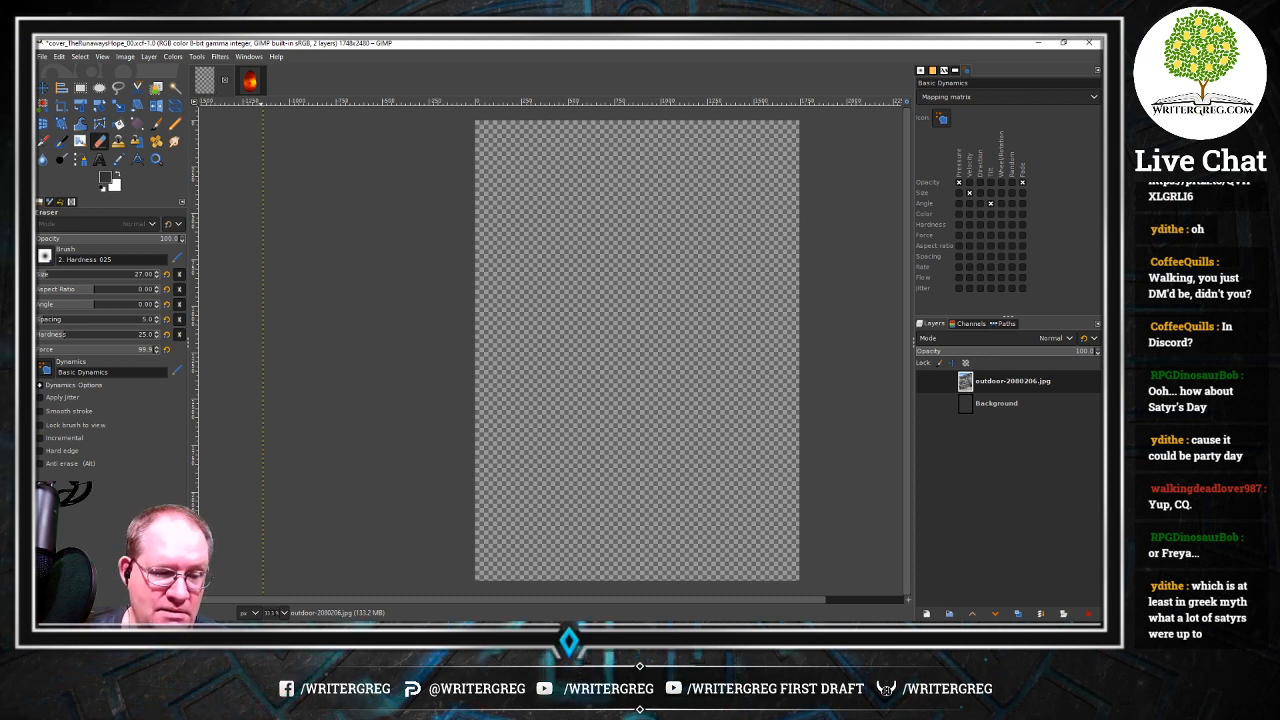
click(43, 57)
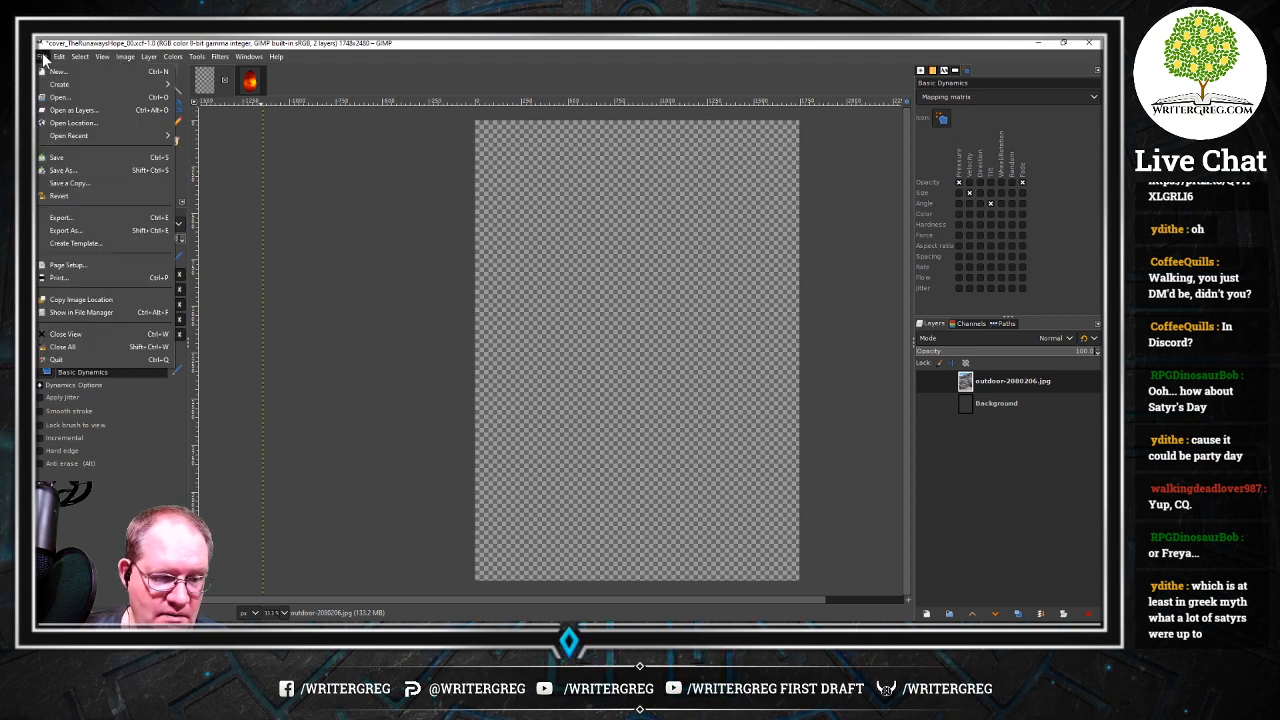
click(82, 109)
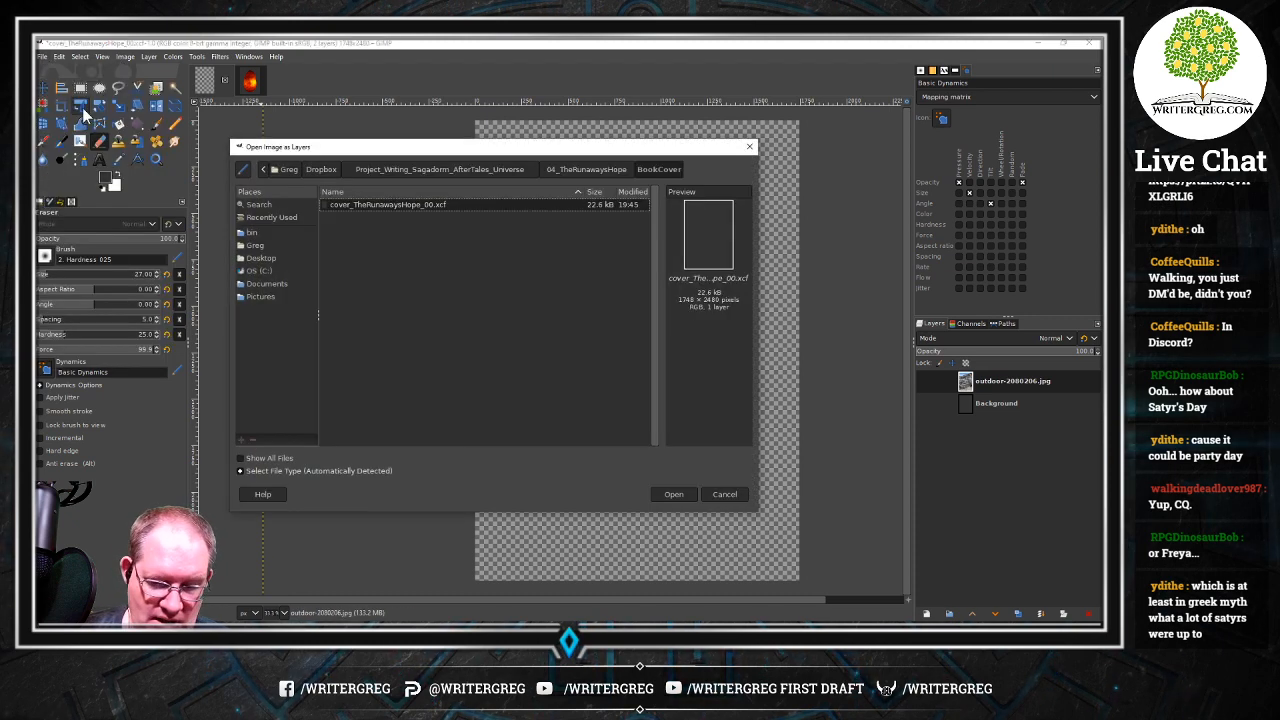
click(566, 170)
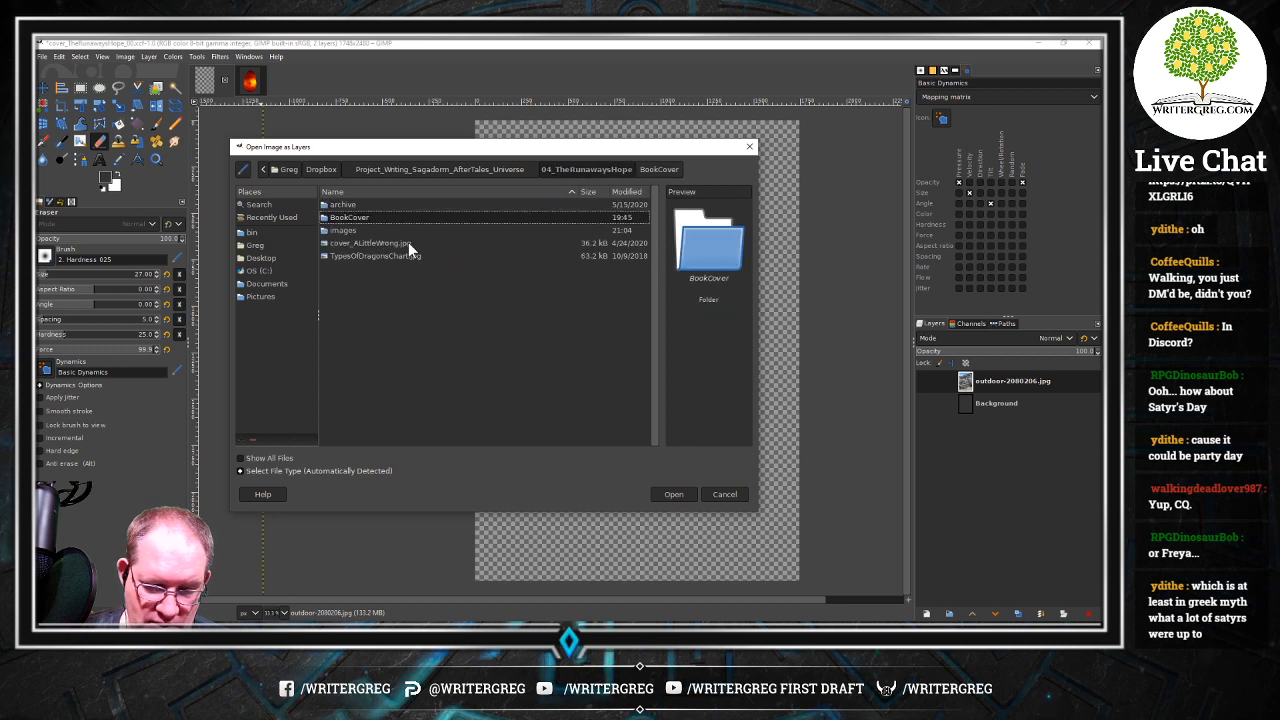
double_click(371, 229)
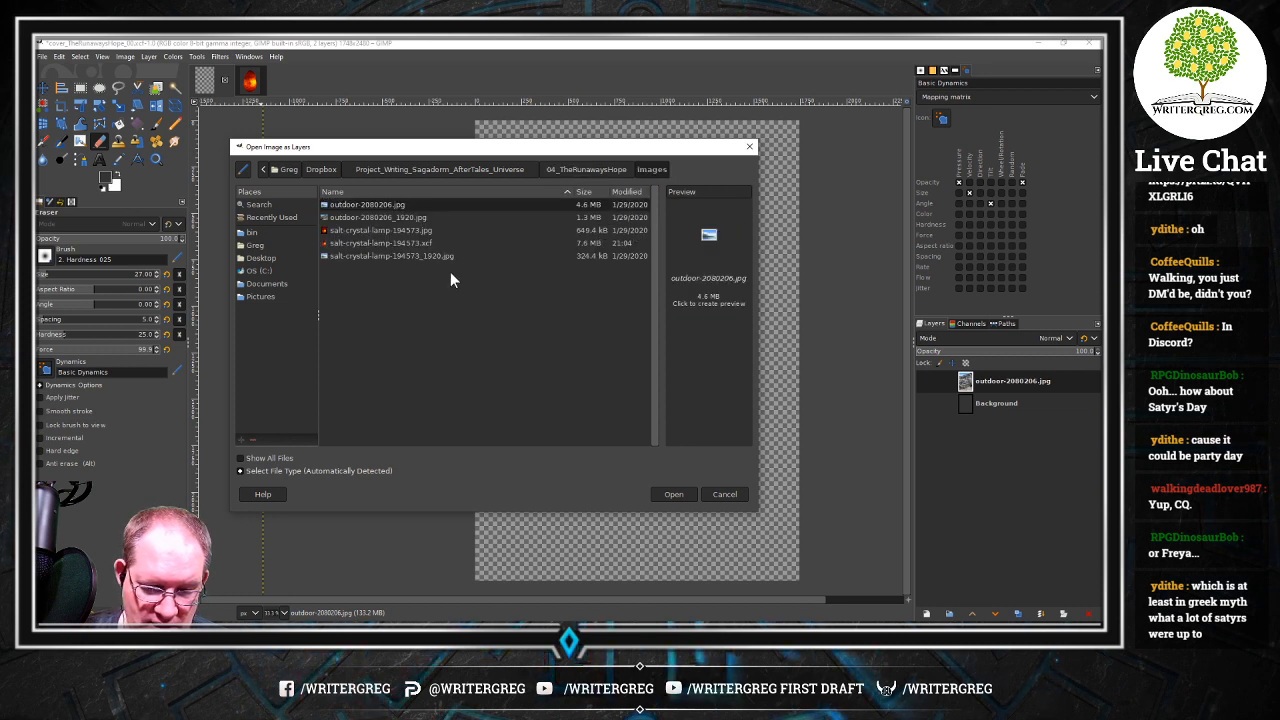
click(430, 243)
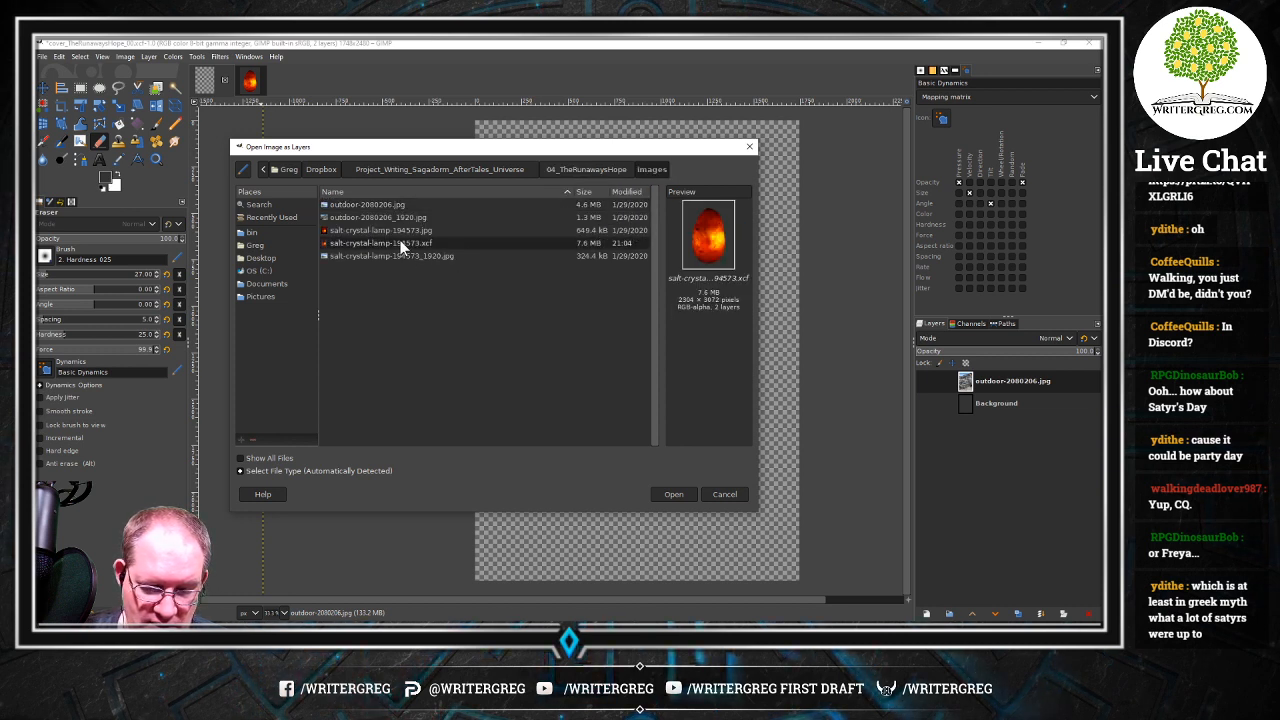
click(674, 494)
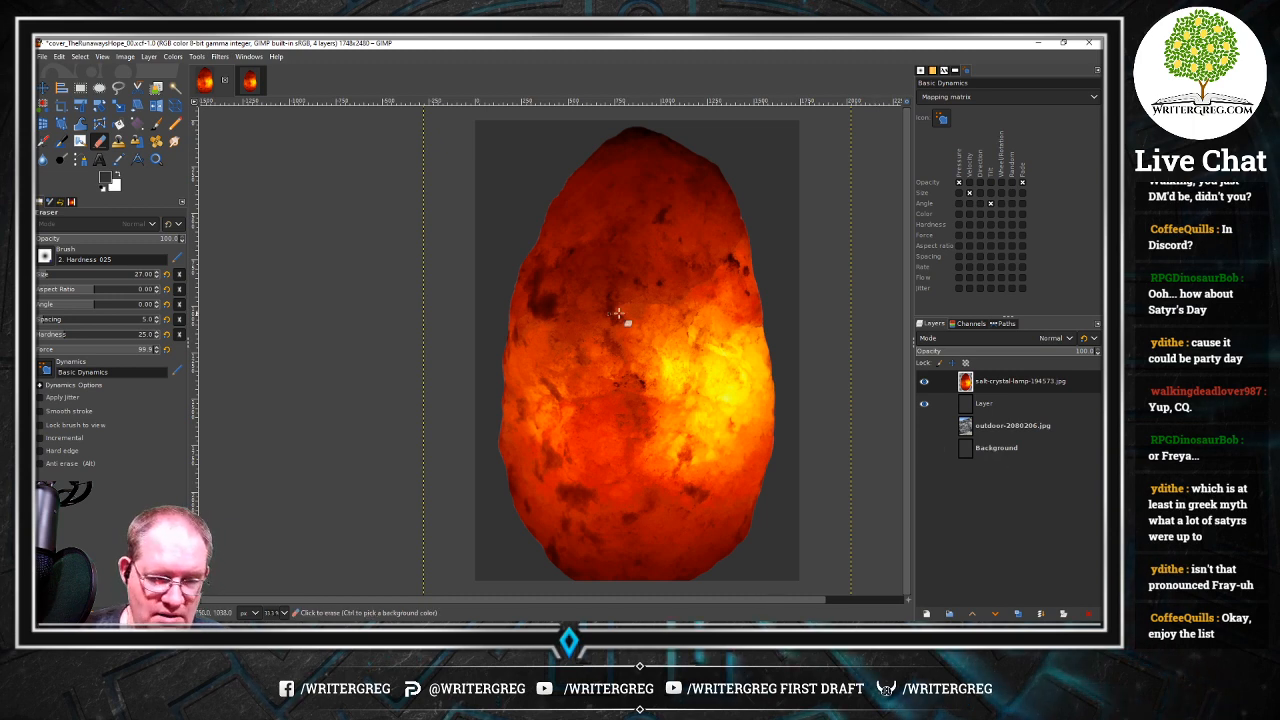
Close the separate lamp image and try to save the cover image under its existing file name
click(249, 80)
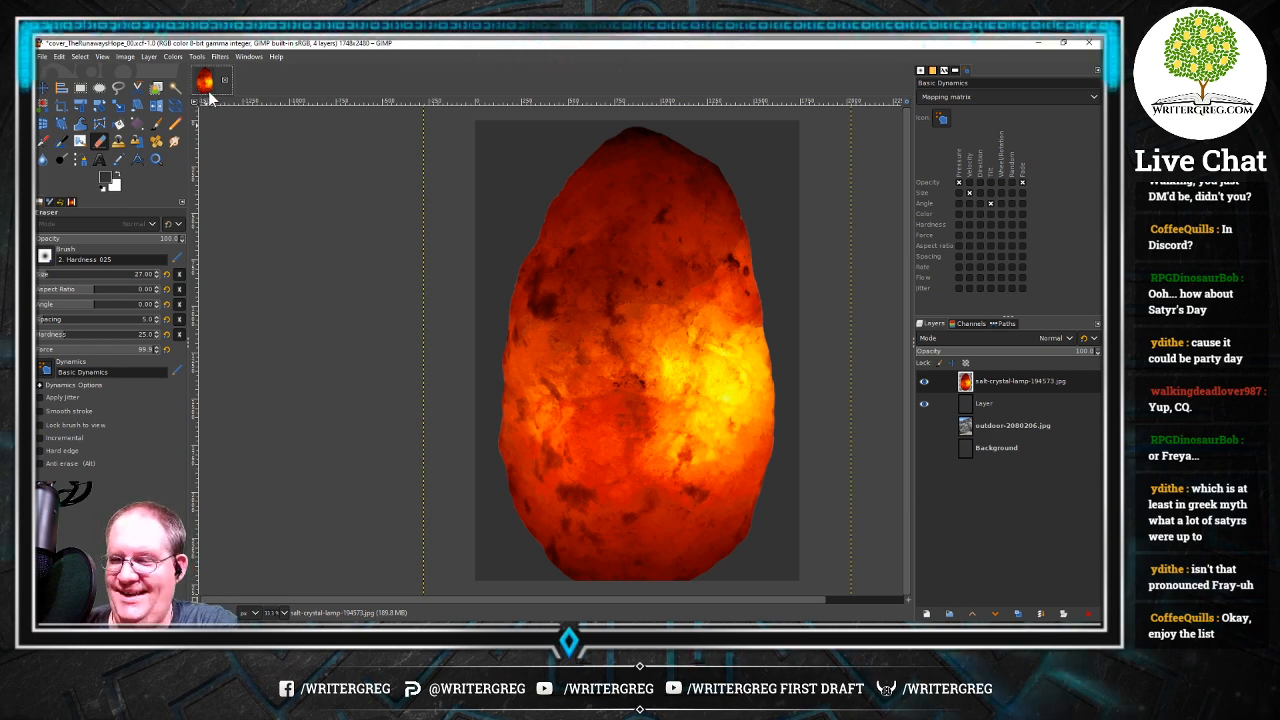
key(ctrl+s)
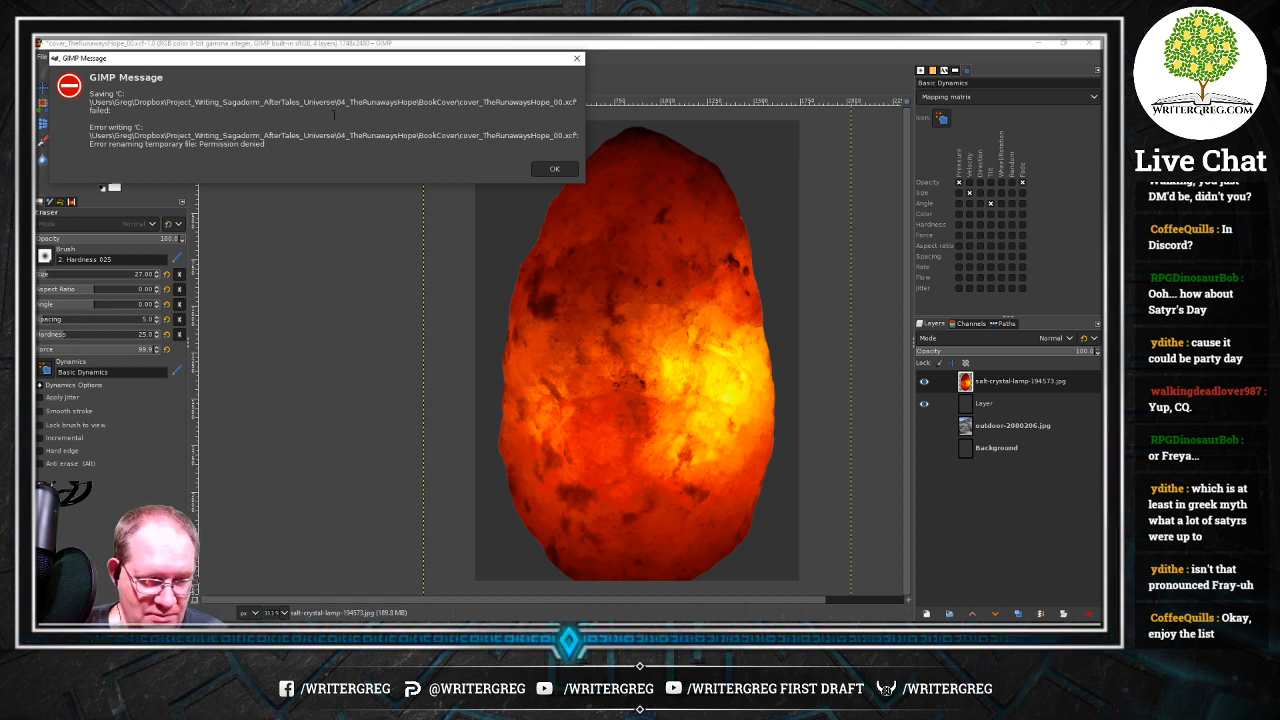
click(555, 169)
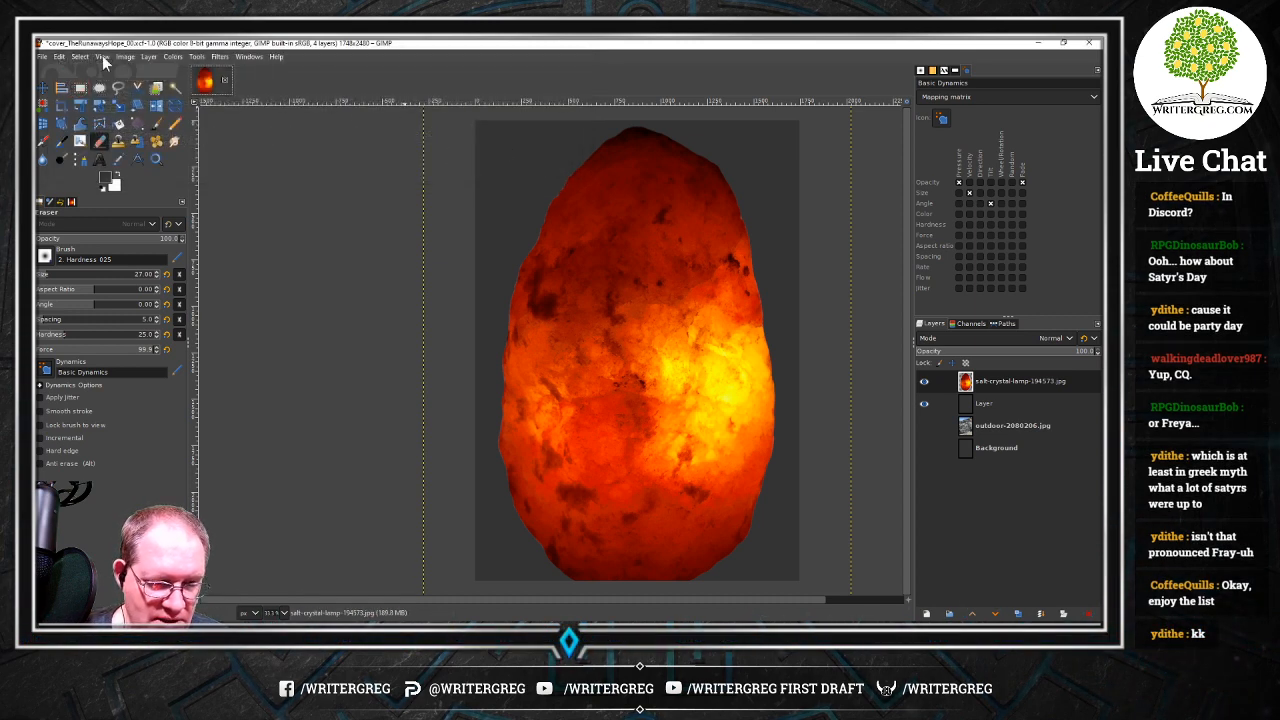
Save the cover image as a new version named cover_TheRunawaysHope_01.xcf in the BookCover folder
click(41, 57)
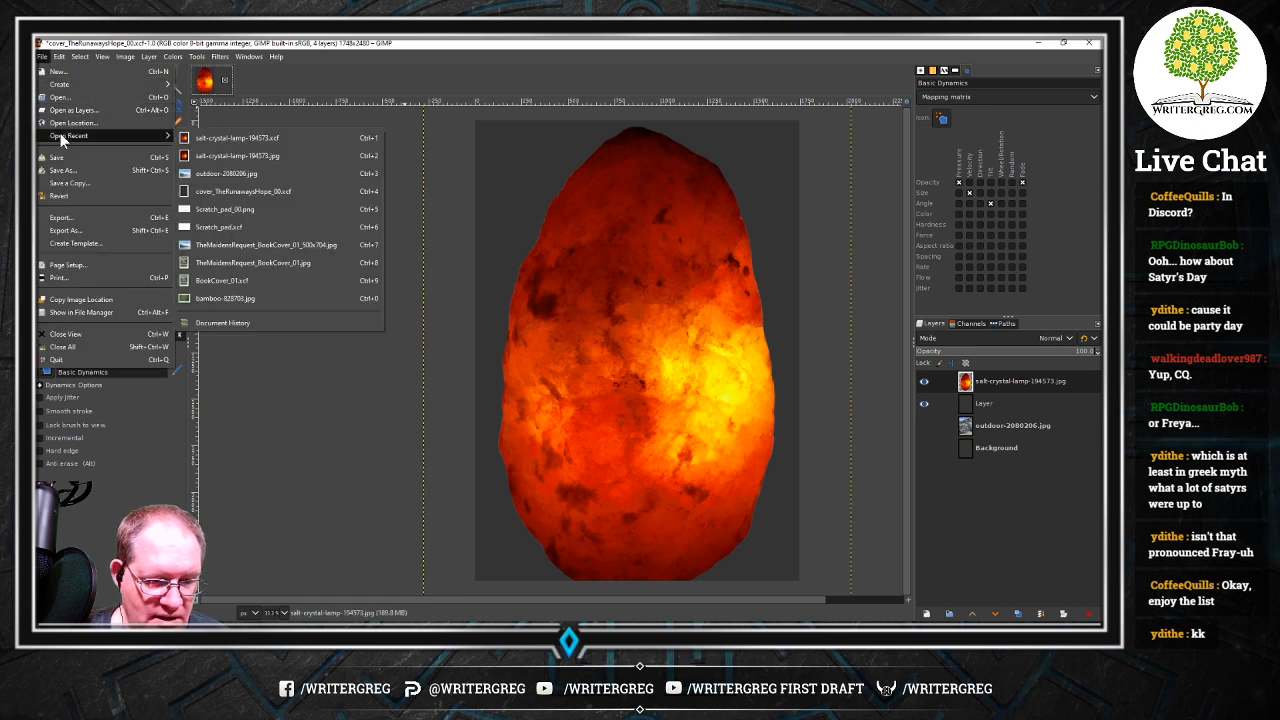
click(97, 169)
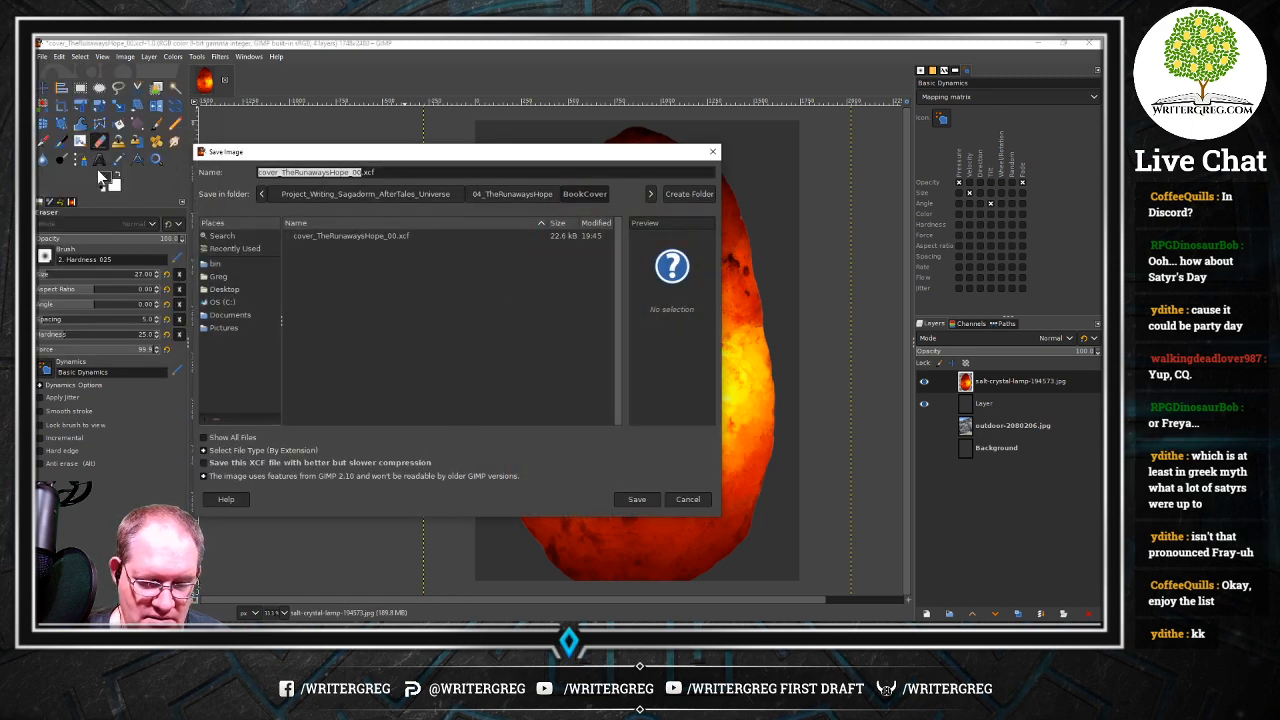
key(Right)
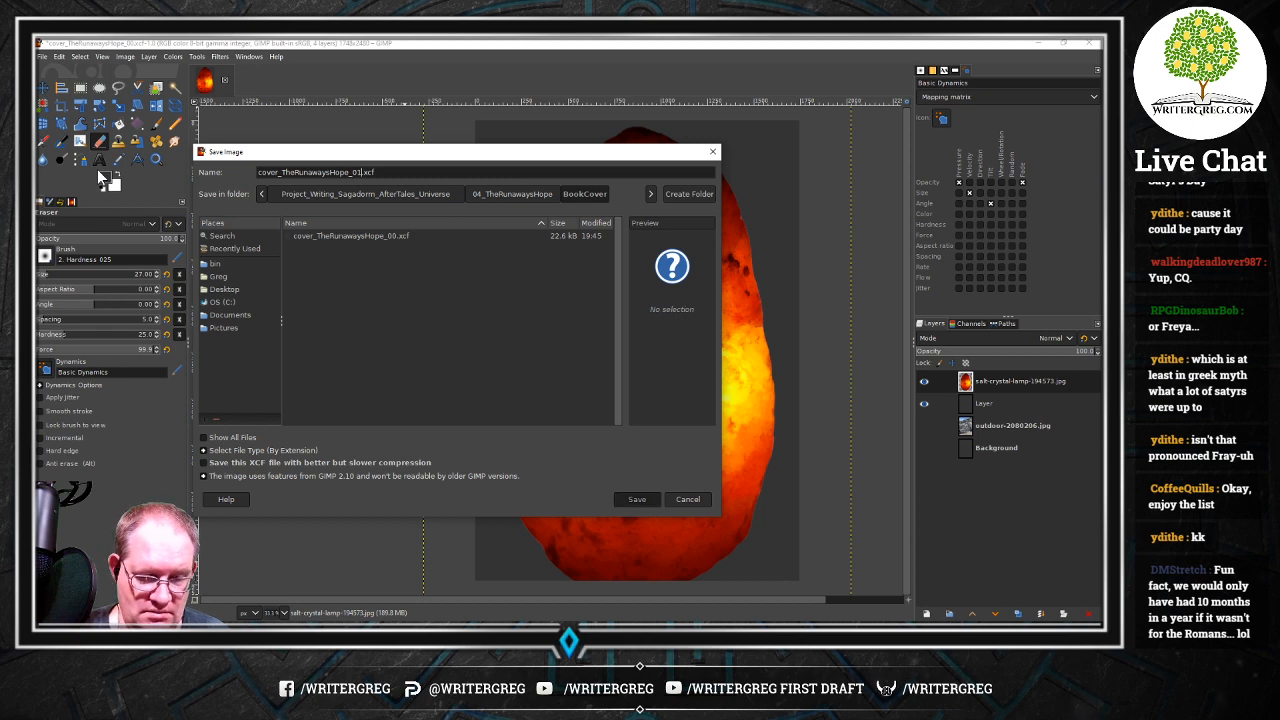
key(Return)
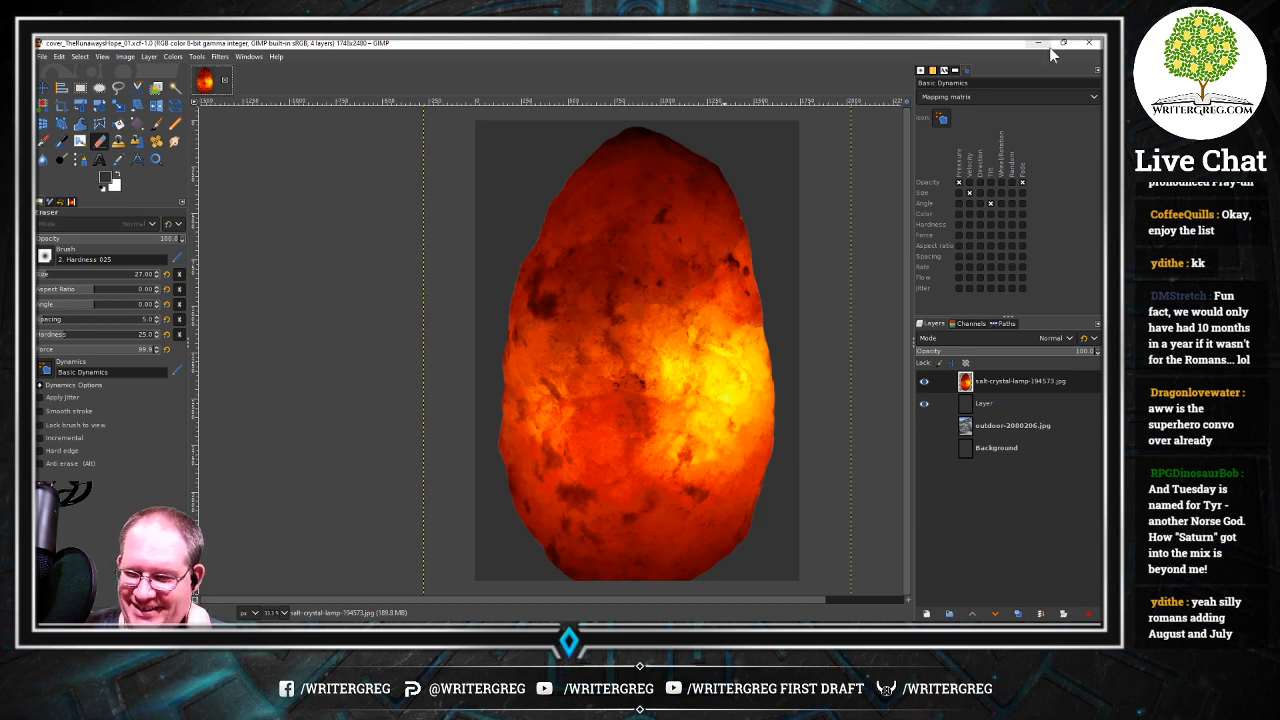
Quit GIMP and close the images folder window and the Snaz countdown window
click(1090, 44)
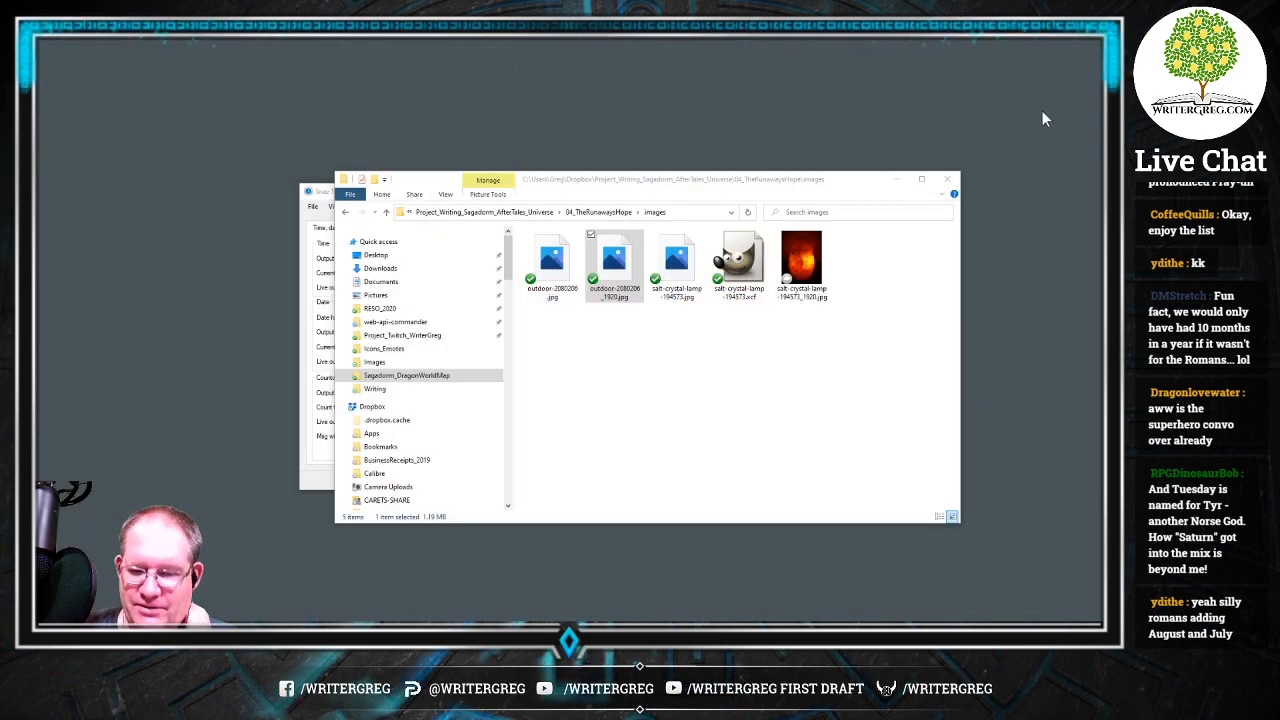
click(947, 180)
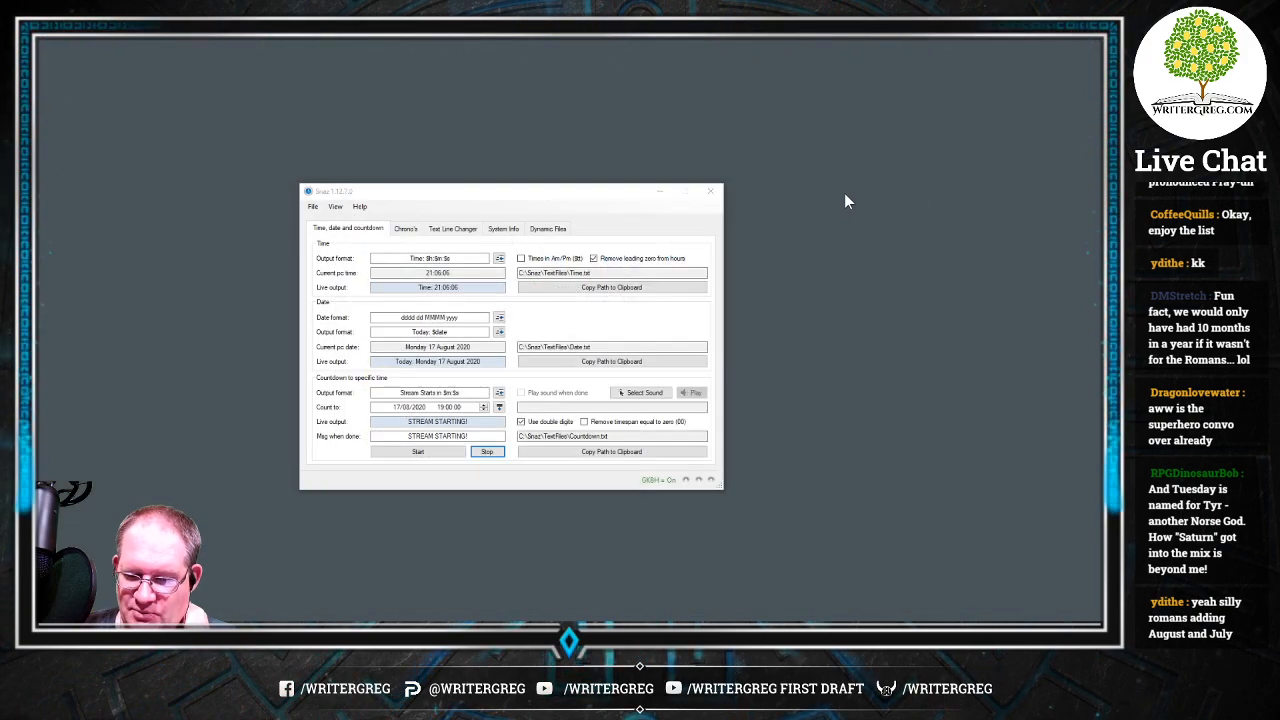
click(709, 192)
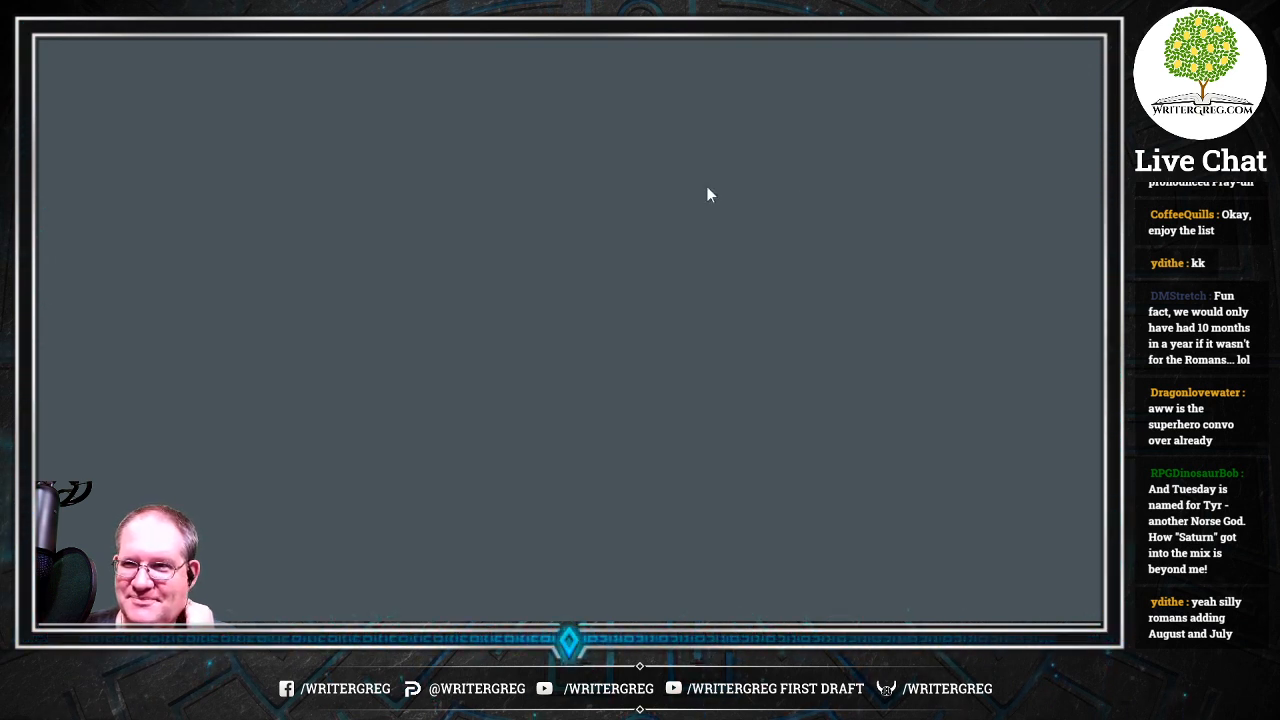